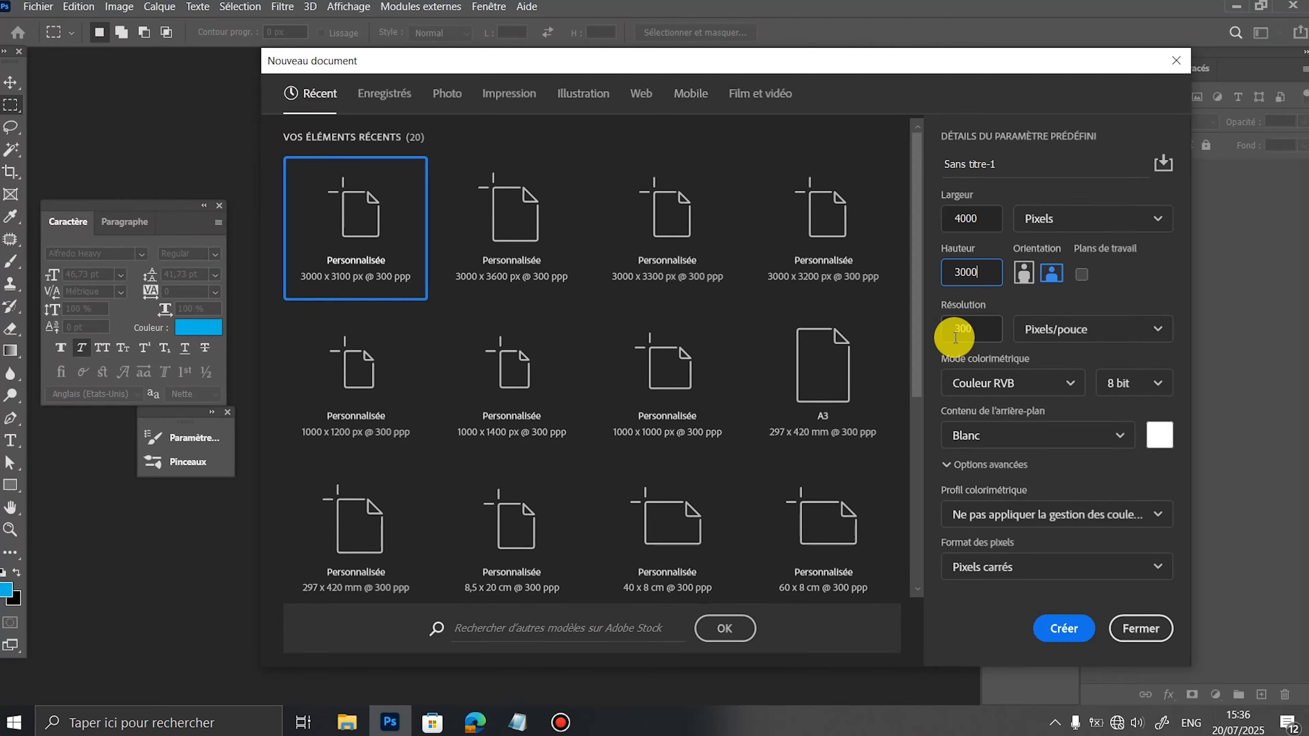
Step: Create a 4000 × 3000 pixel RGB document at 300 pixels per inch and set paired margin guides along all four edges
click(1063, 628)
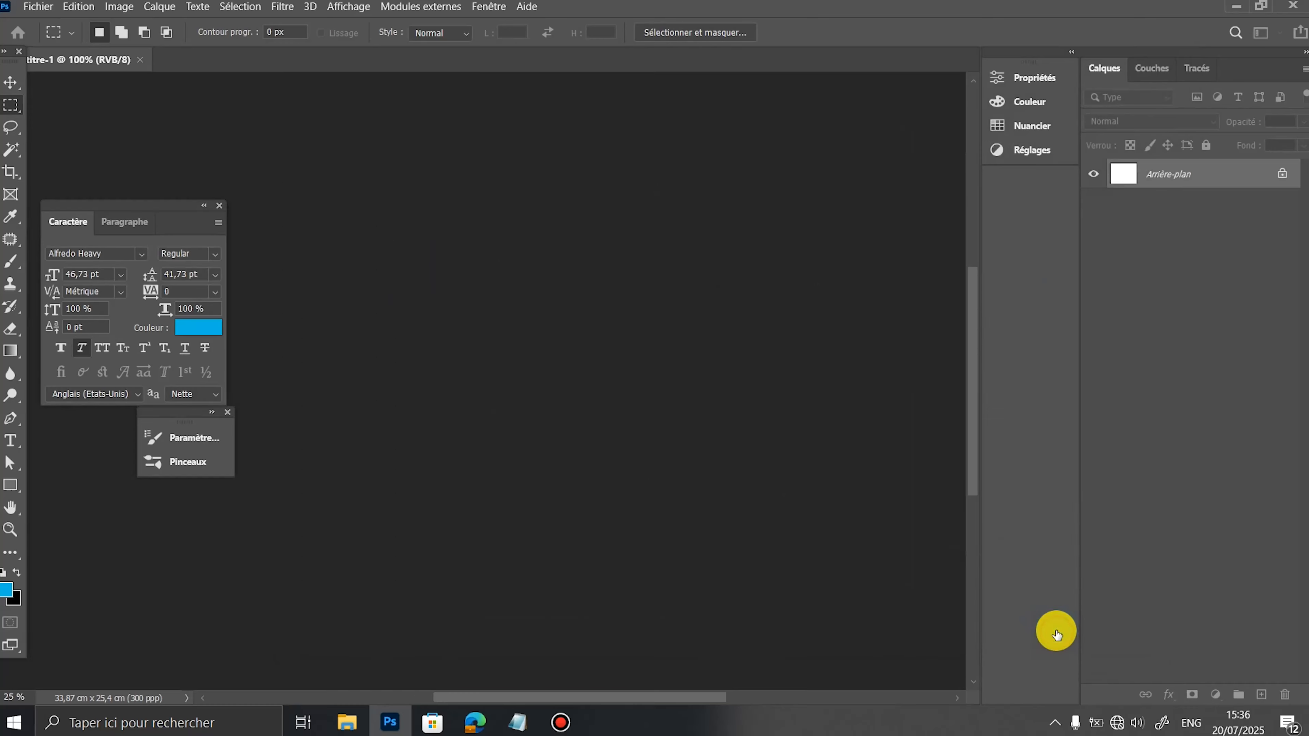
click(11, 83)
drag(493, 304, 494, 289)
click(835, 334)
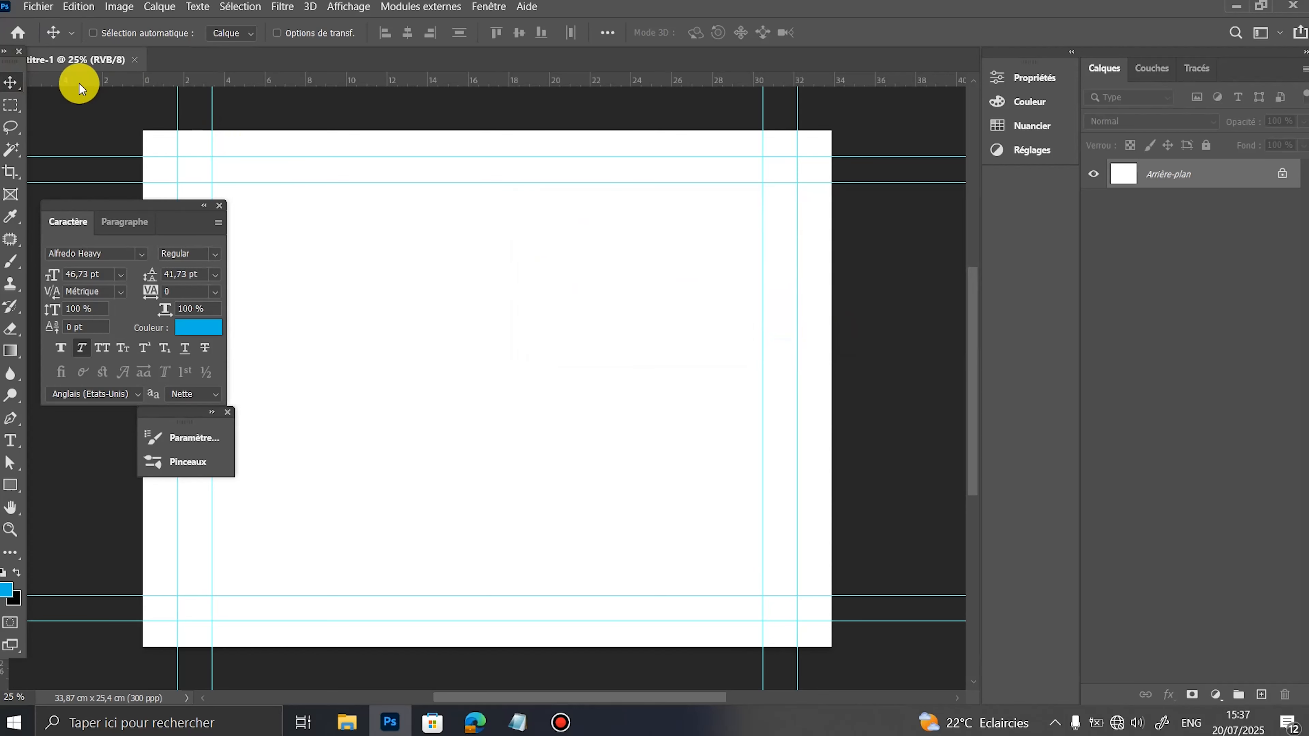
drag(482, 295, 523, 330)
scroll(552, 336, down, 3)
scroll(516, 350, up, 1)
scroll(518, 353, down, 1)
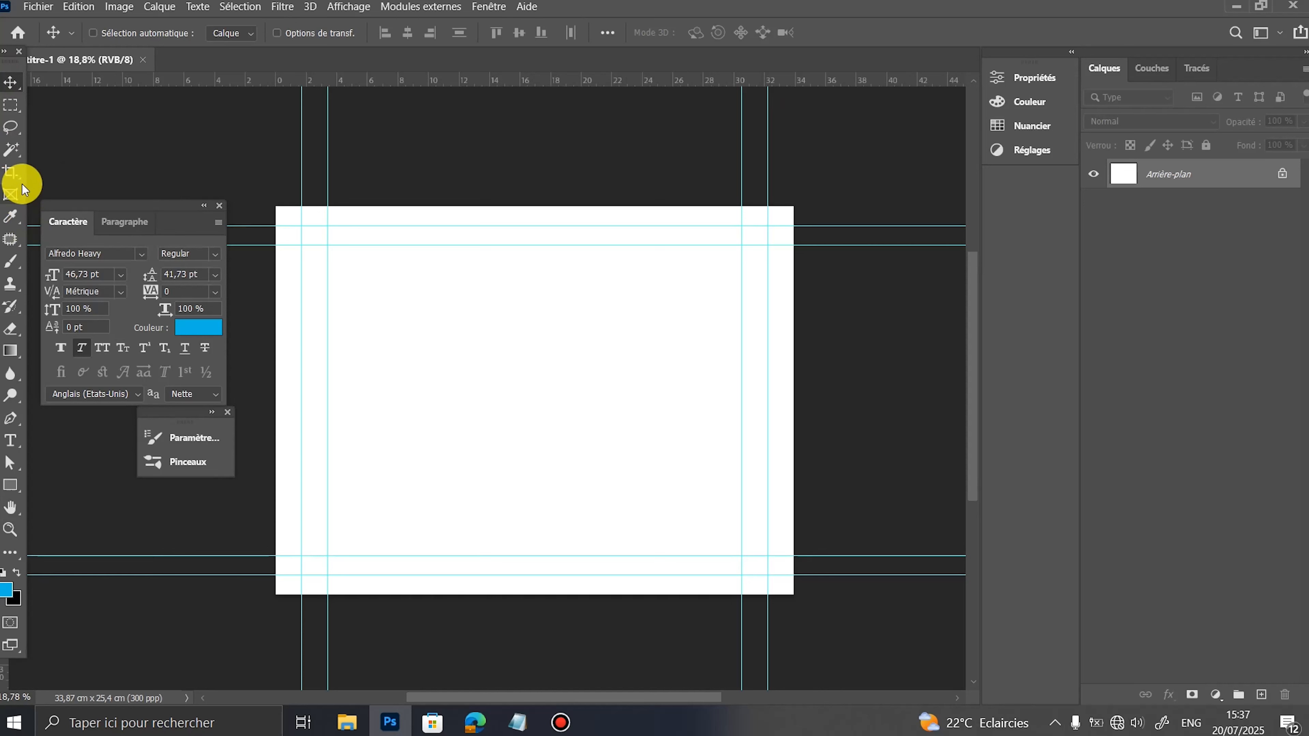
Step: Extend the canvas on its right side with the Crop tool to a width of about 43 cm
click(12, 173)
drag(792, 398, 862, 403)
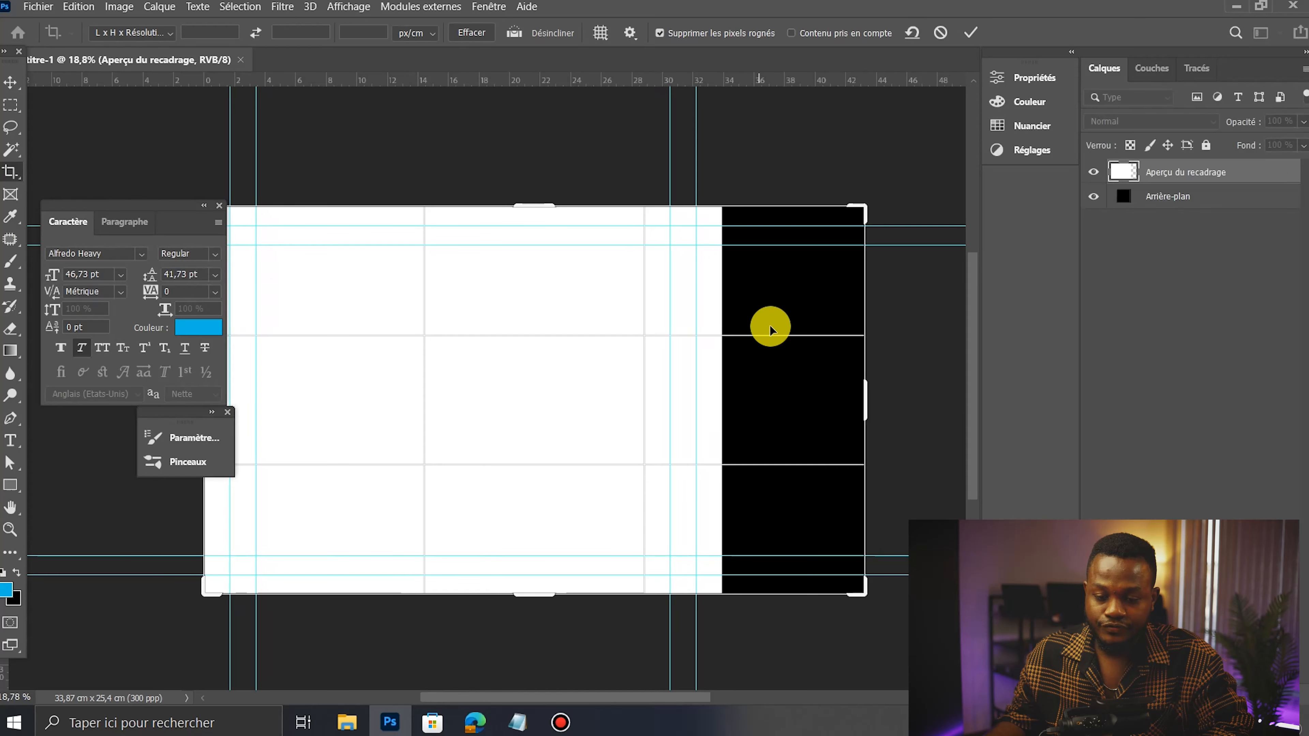
click(10, 81)
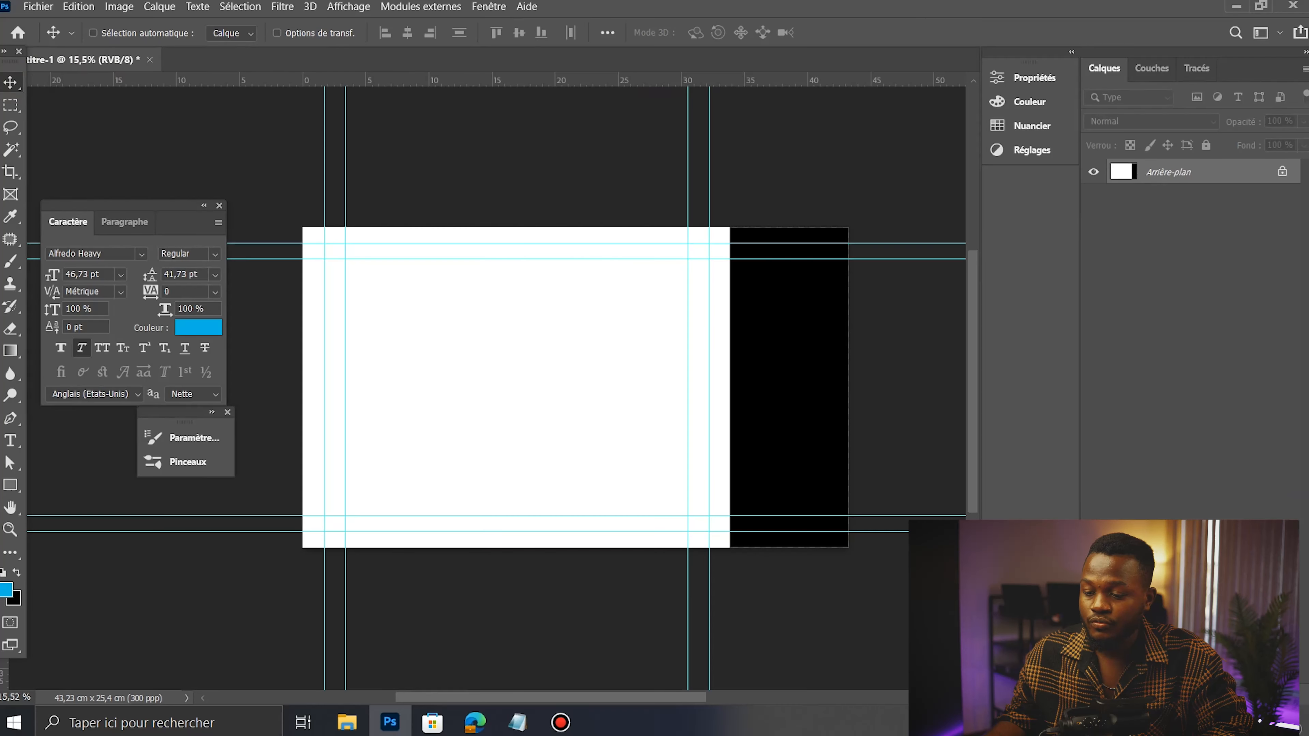
Step: Add a white solid colour fill layer above the background layer
click(1199, 698)
click(1144, 397)
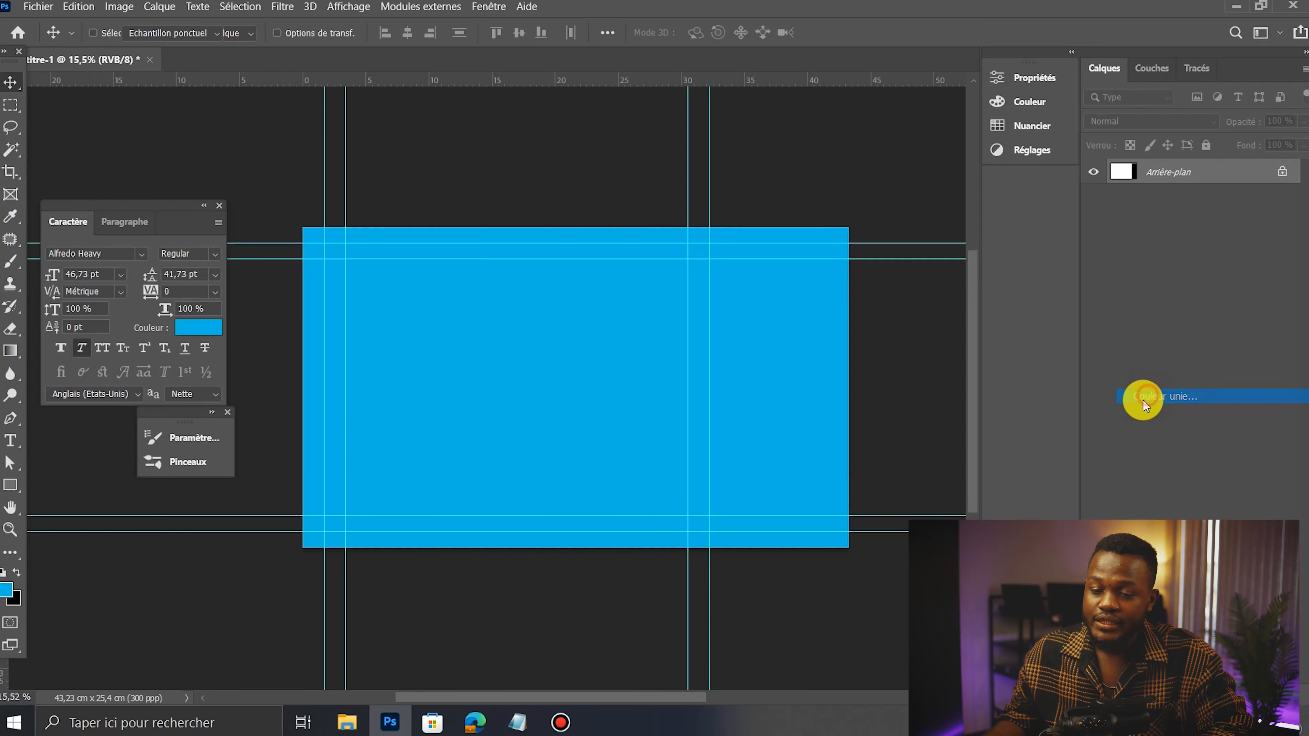
drag(905, 372, 663, 183)
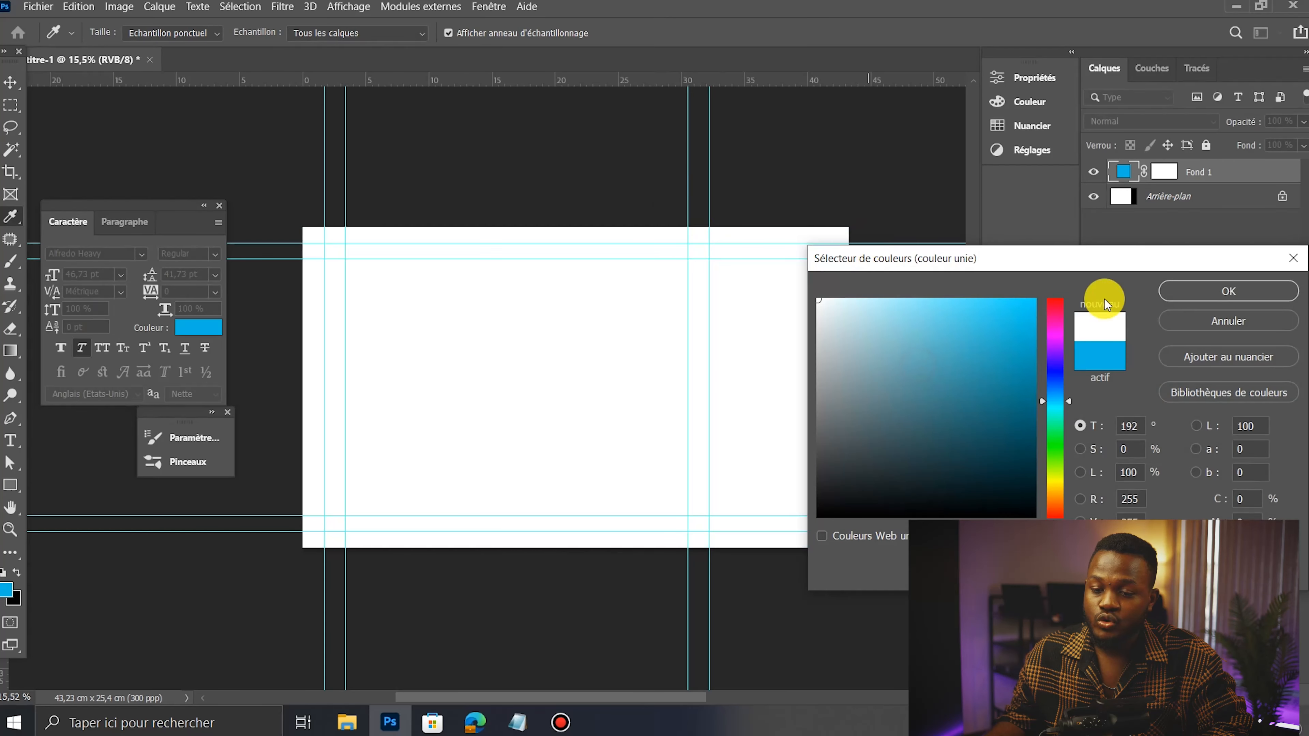
click(1161, 301)
Step: Hide the guides and move the Character and brush panels clear of the canvas
right_click(607, 364)
click(530, 85)
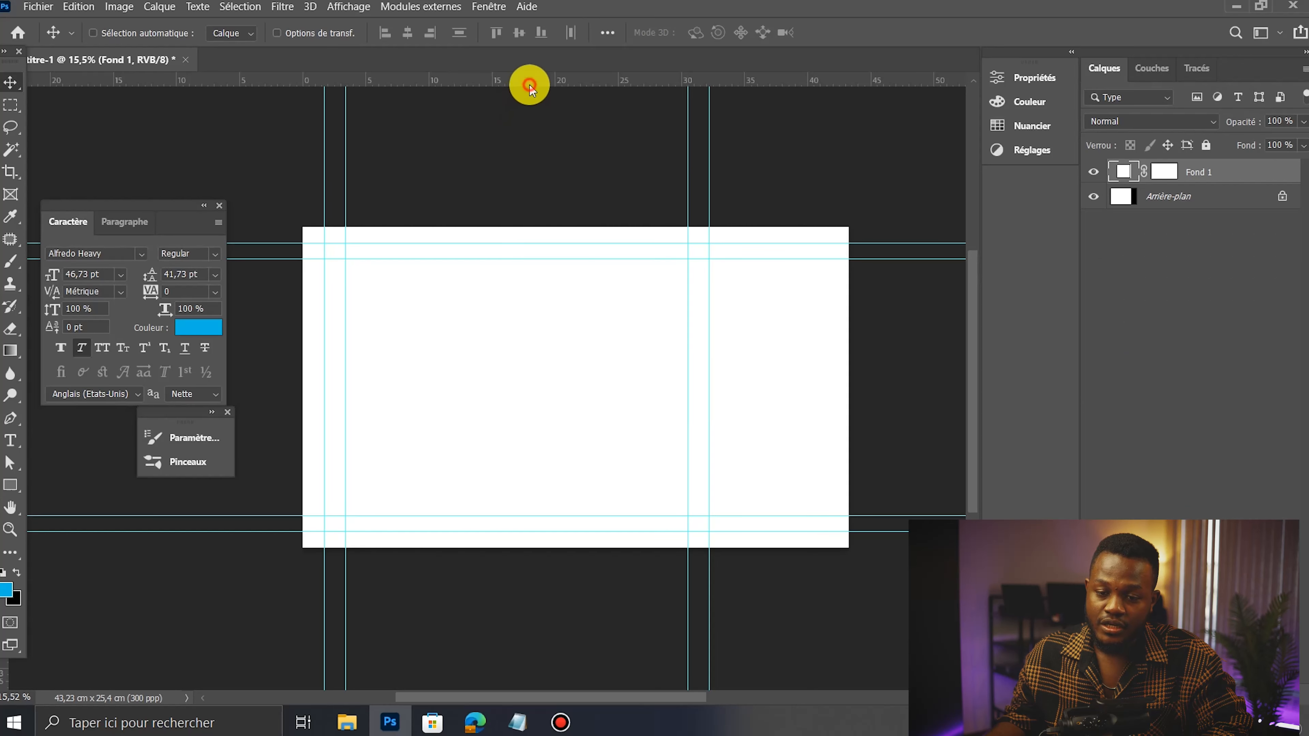
key(ctrl+semicolon)
scroll(480, 101, up, 1)
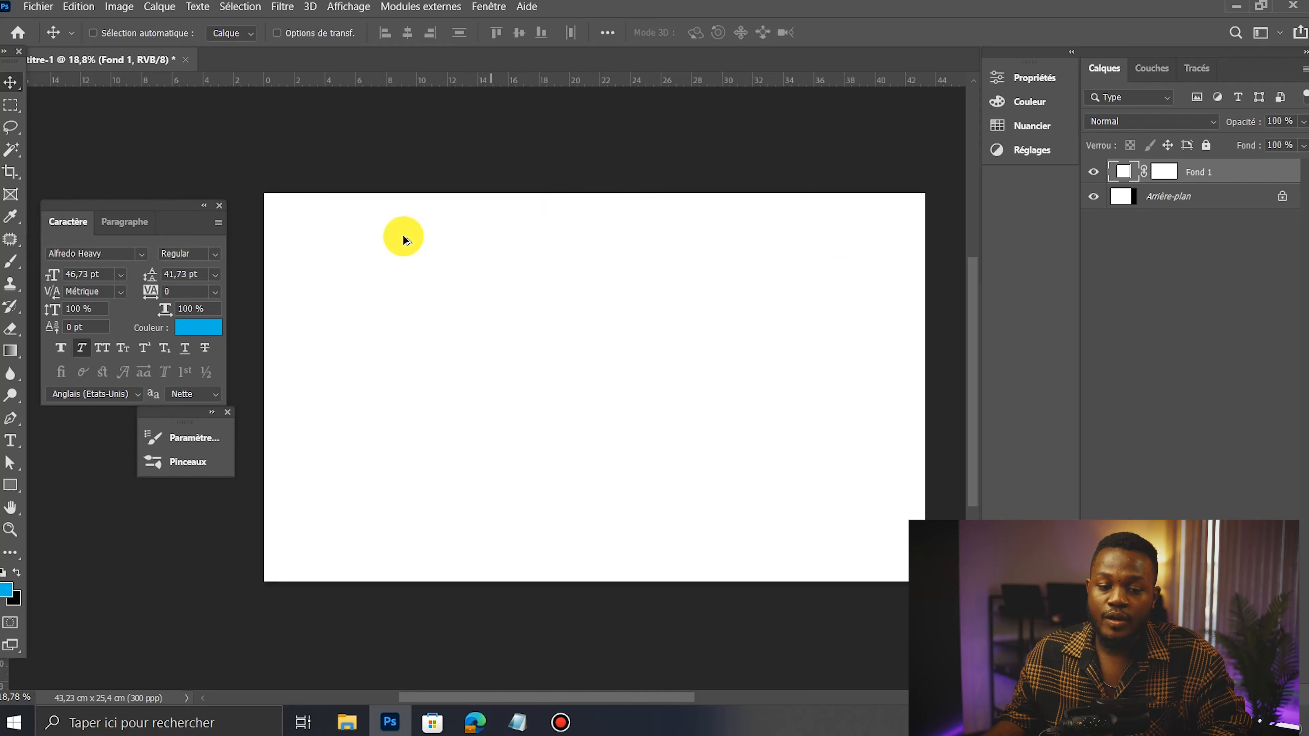
drag(191, 211, 1181, 340)
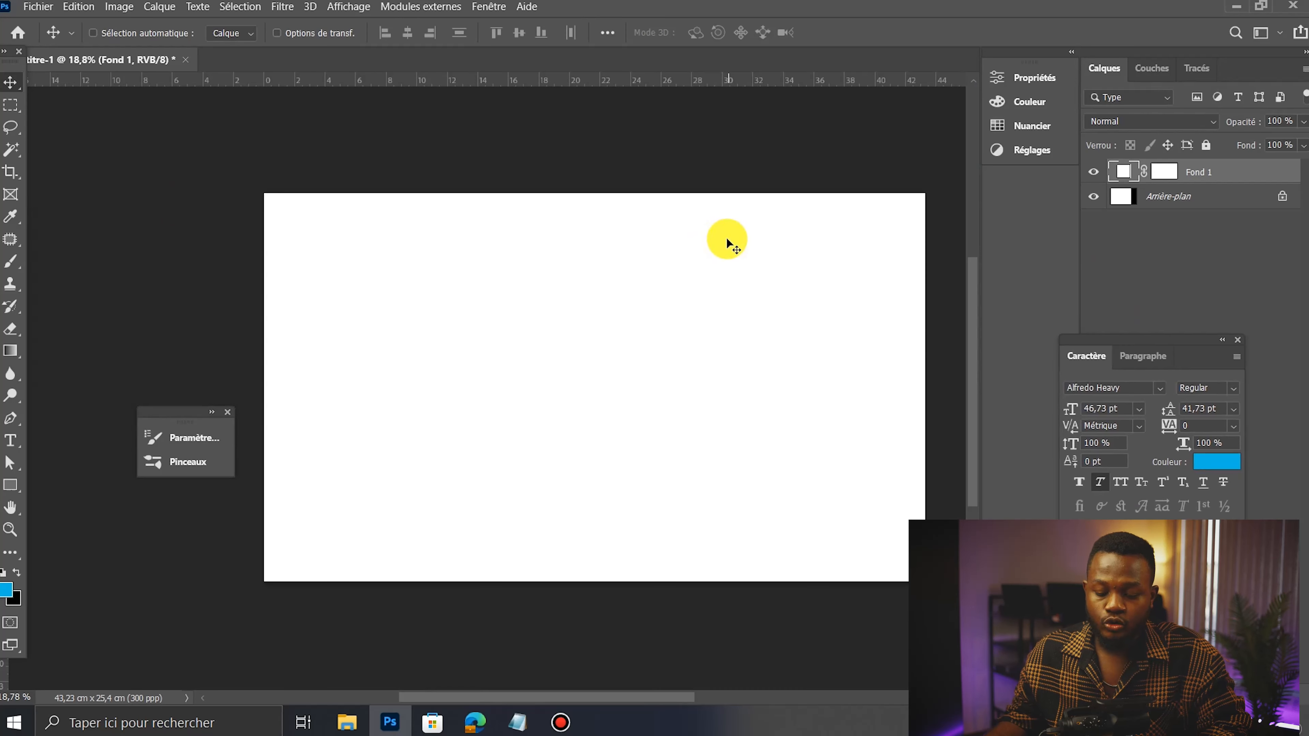
drag(198, 412, 183, 274)
drag(591, 421, 581, 433)
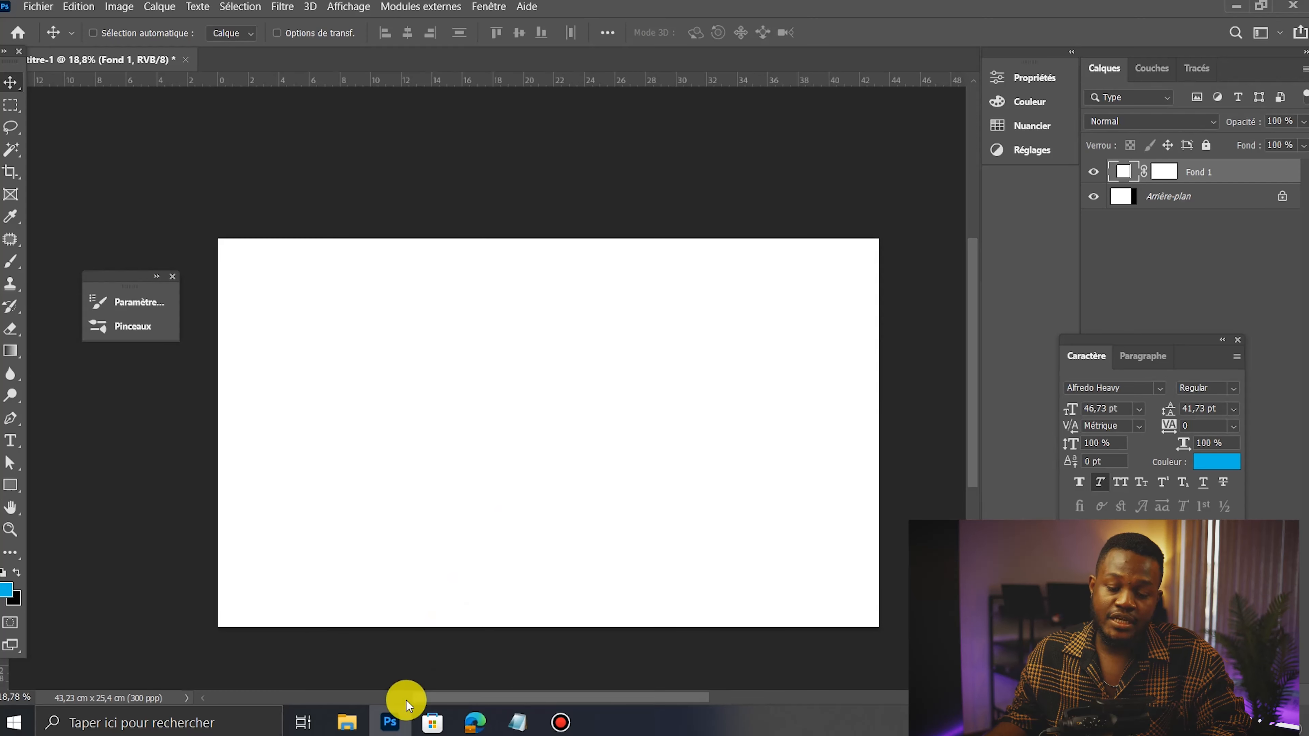
Step: Switch to File Explorer, enlarge the thumbnails in the rdeire folder and preview the photo of the boy with the toy truck
click(347, 723)
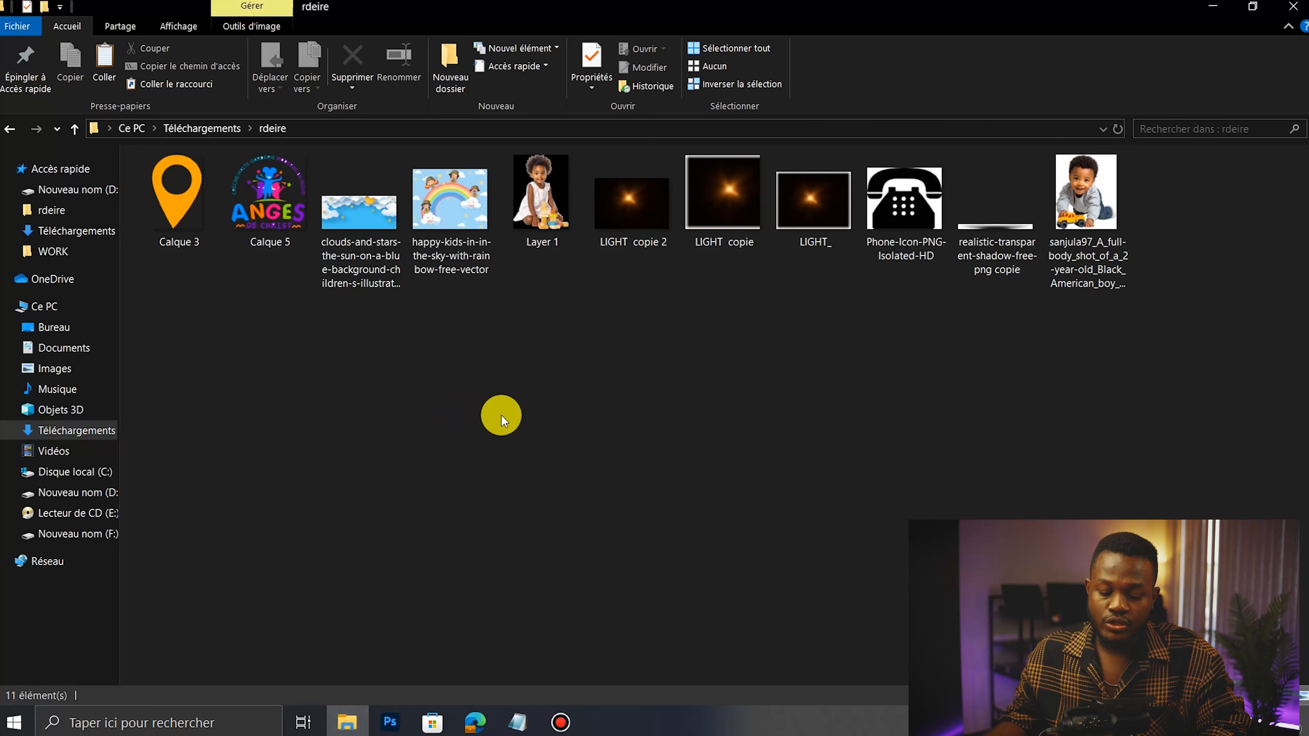
ctrl+scroll(511, 372, up, 5)
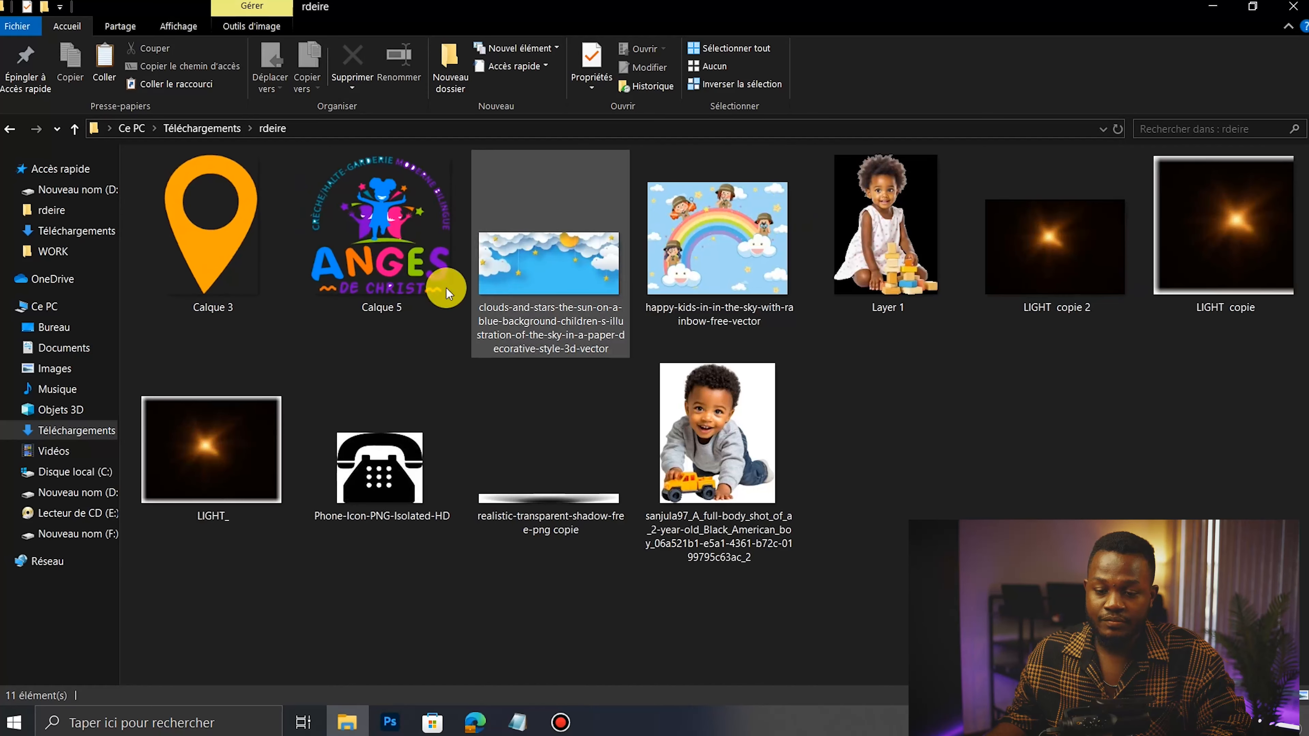
ctrl+scroll(600, 331, up, 1)
click(1046, 444)
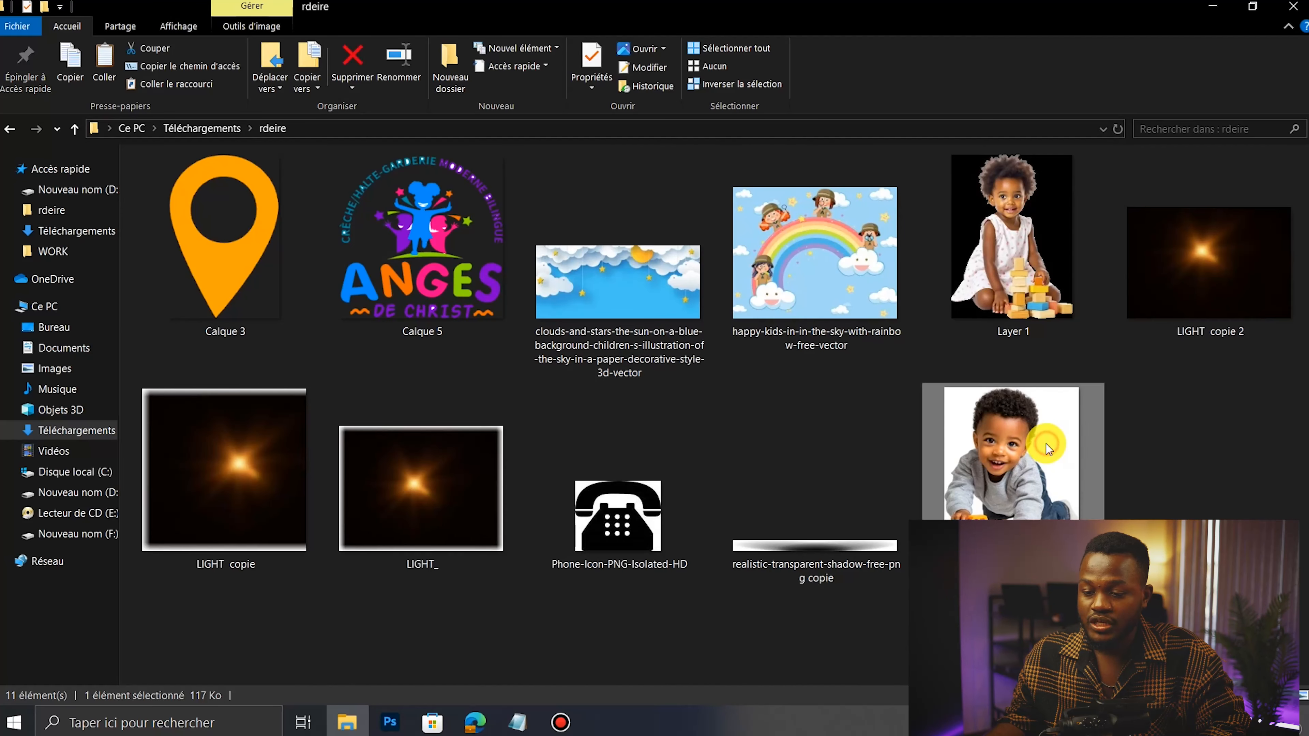
double_click(1046, 444)
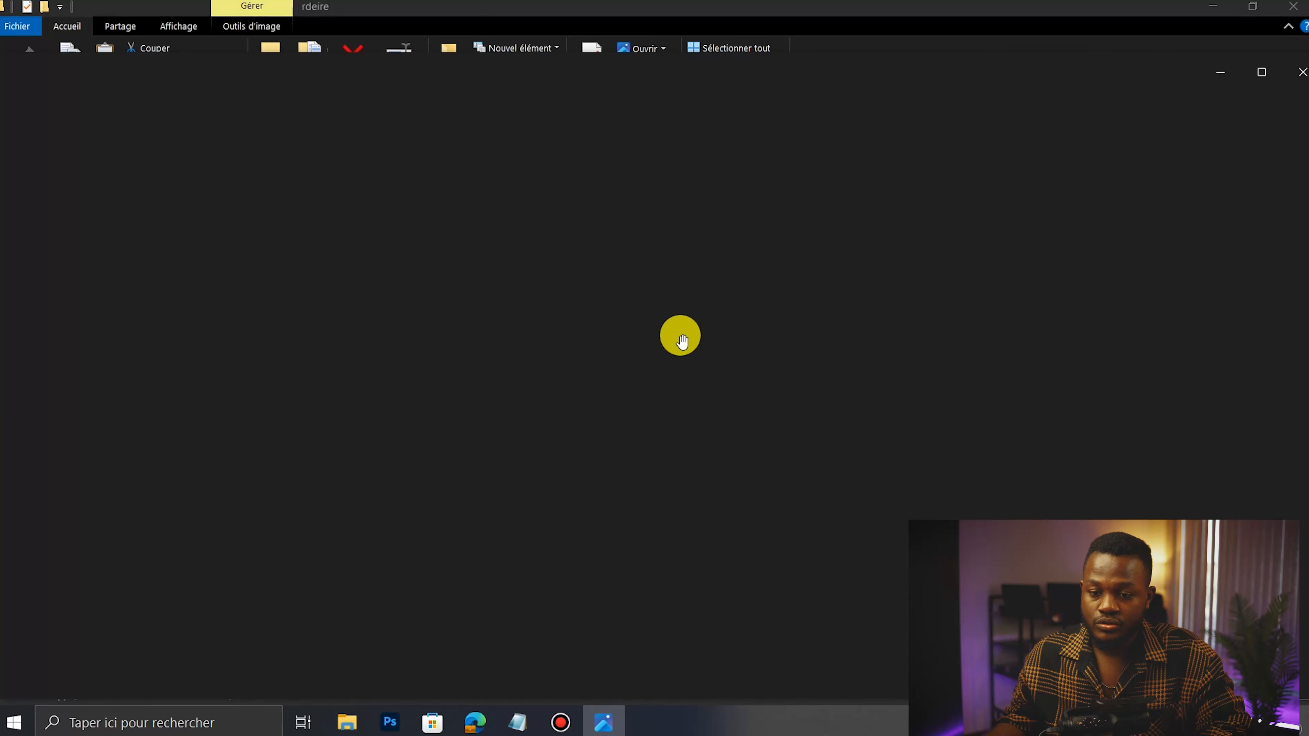
scroll(701, 356, down, 4)
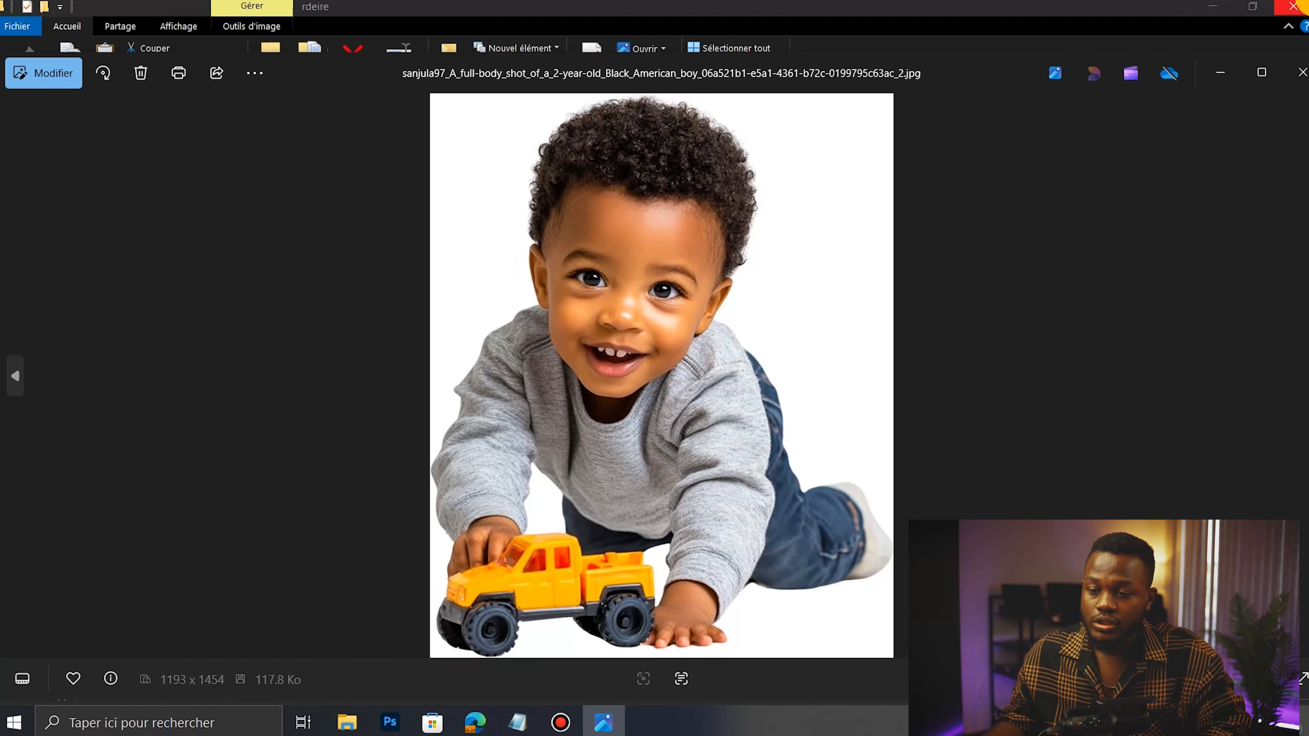
click(1301, 71)
Step: Preview the Layer 1.png image of the girl with building blocks and close the viewer
click(1016, 224)
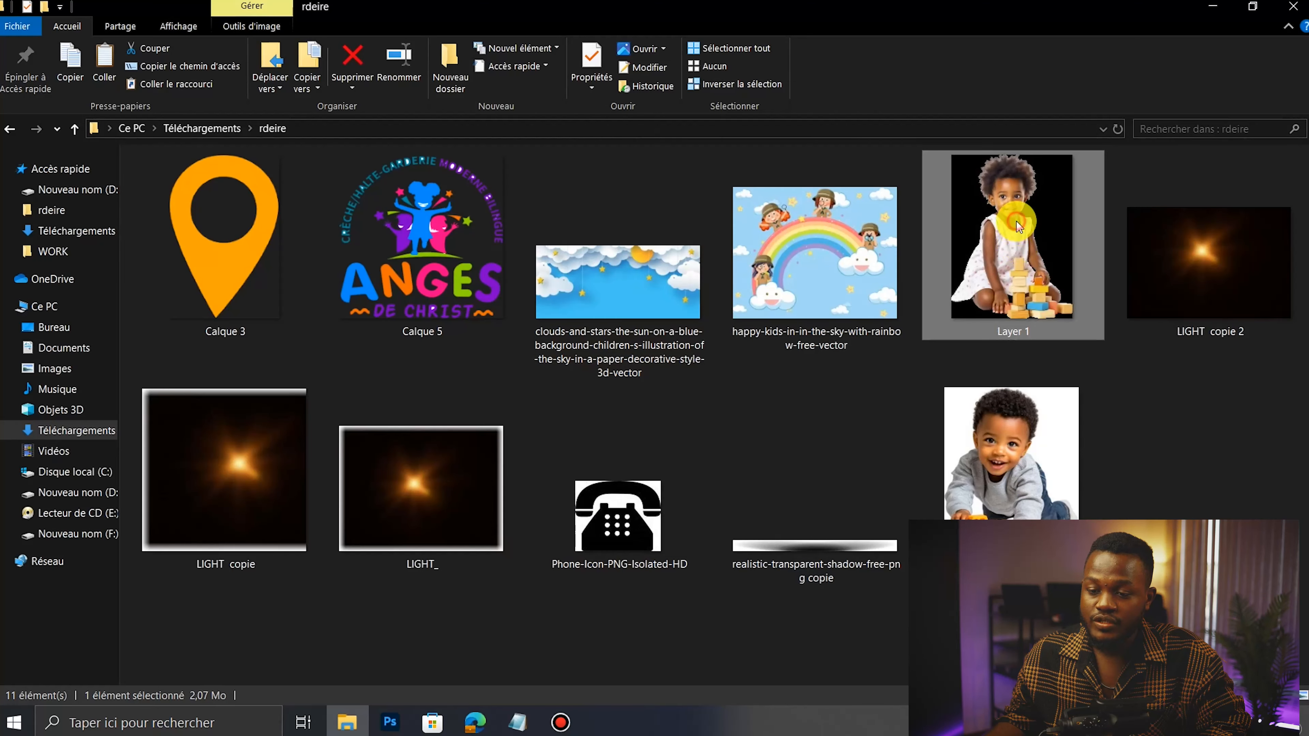
click(604, 723)
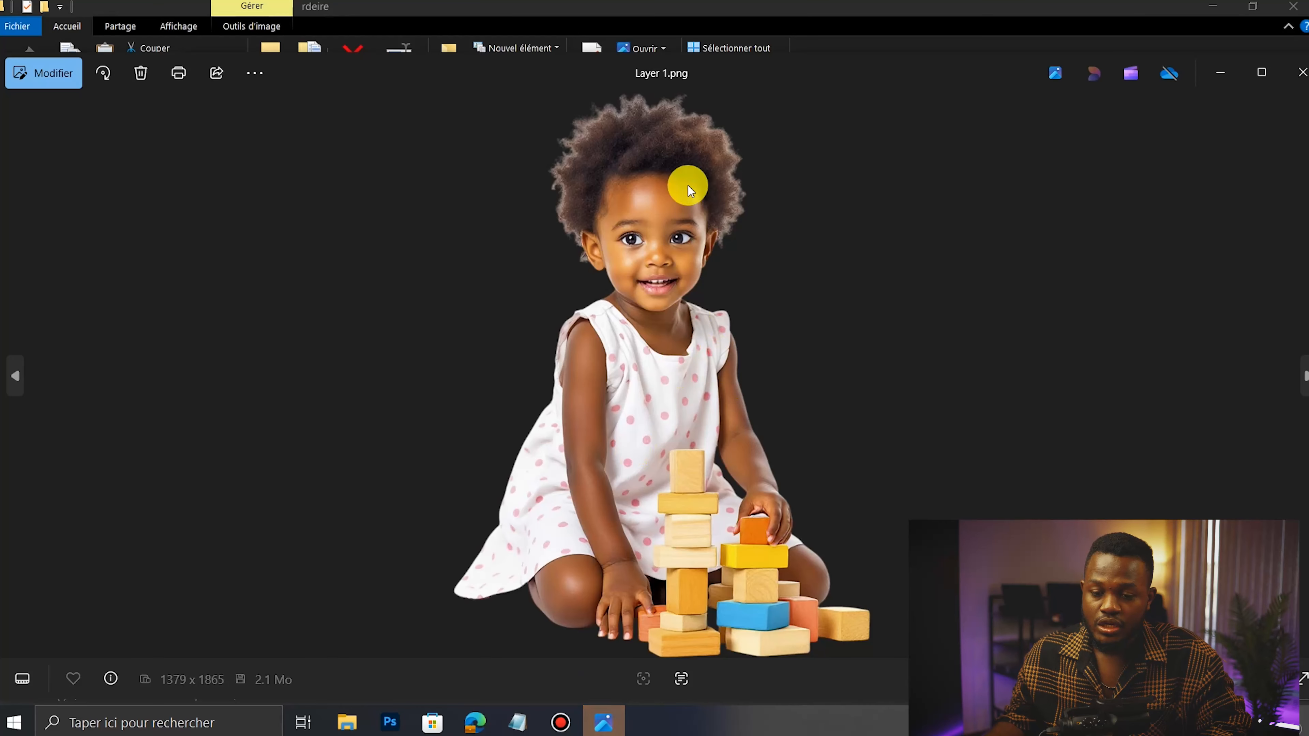
scroll(693, 222, up, 3)
scroll(696, 231, down, 3)
click(1301, 71)
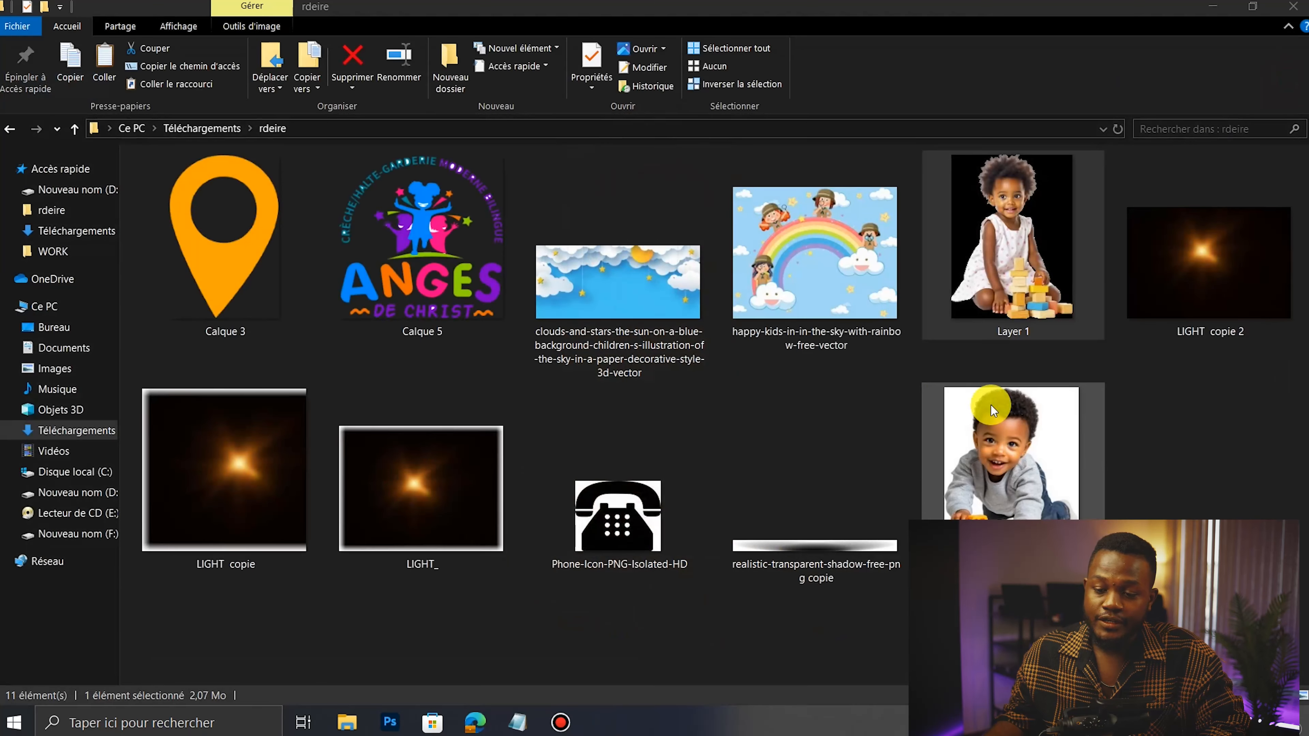
Step: Open the photo of the boy with the toy truck in Adobe Photoshop 2022 and unlock its background layer
right_click(1025, 472)
mouse_move(888, 391)
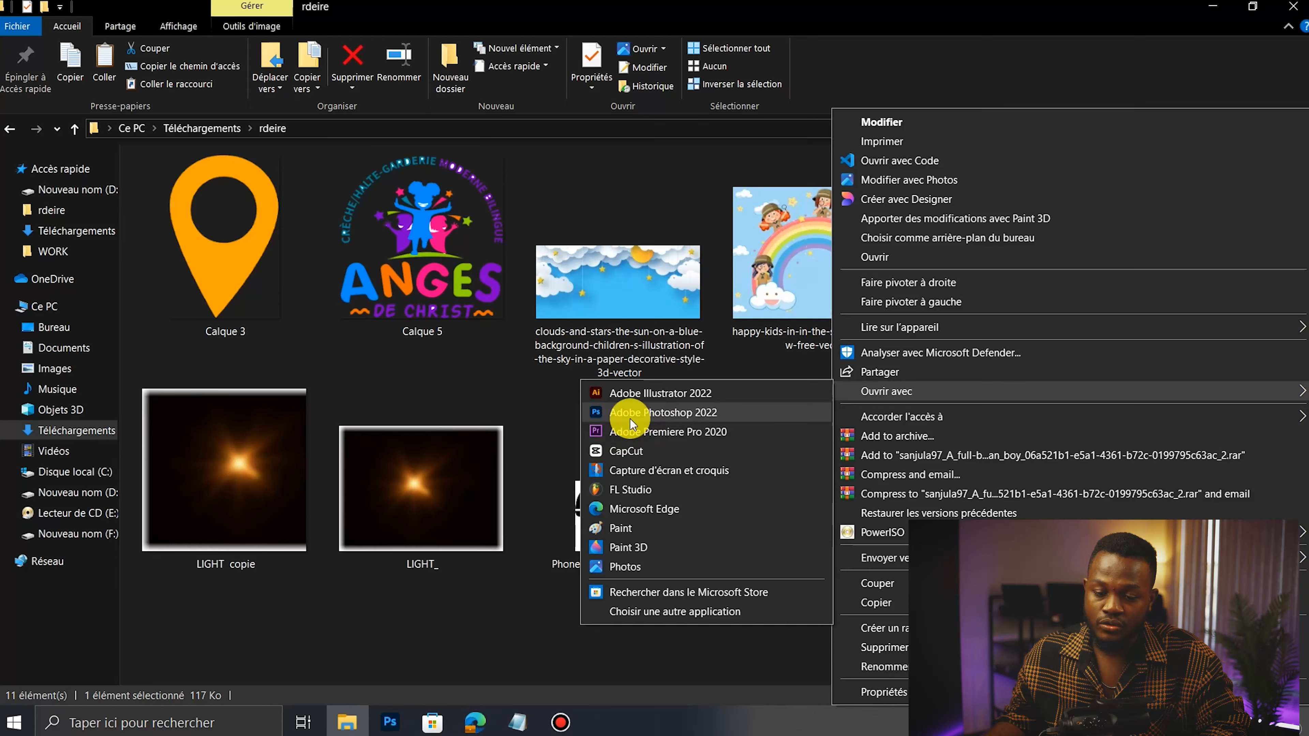
click(636, 422)
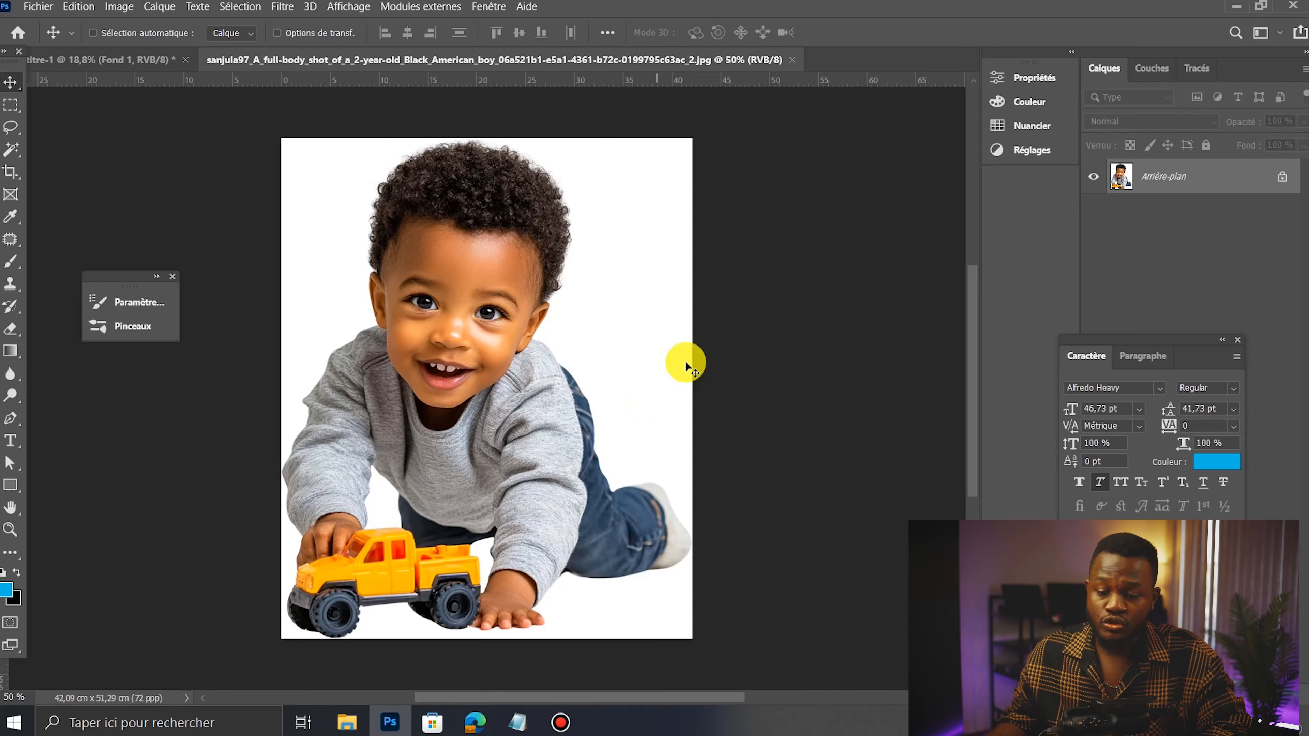
click(1282, 176)
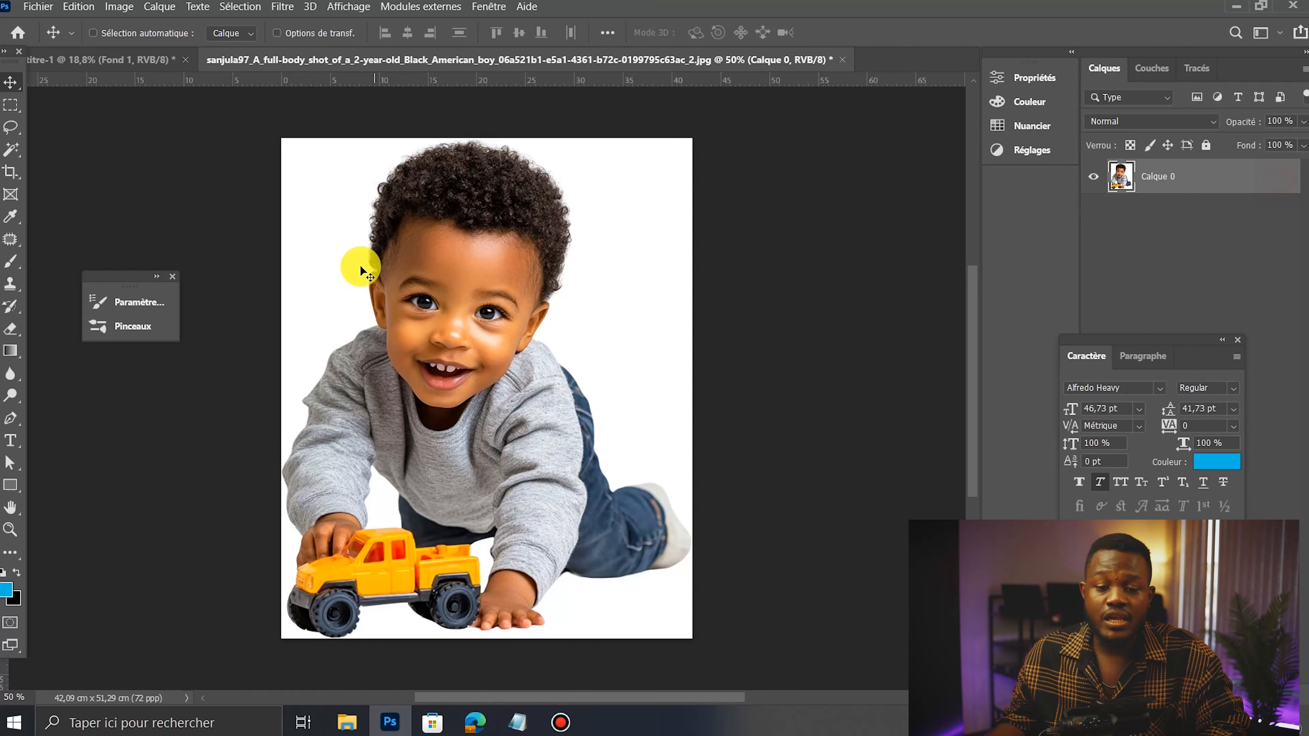
Step: Cut the boy and truck out onto a new layer using the Subject selection, and hide the original layer
click(244, 8)
click(244, 205)
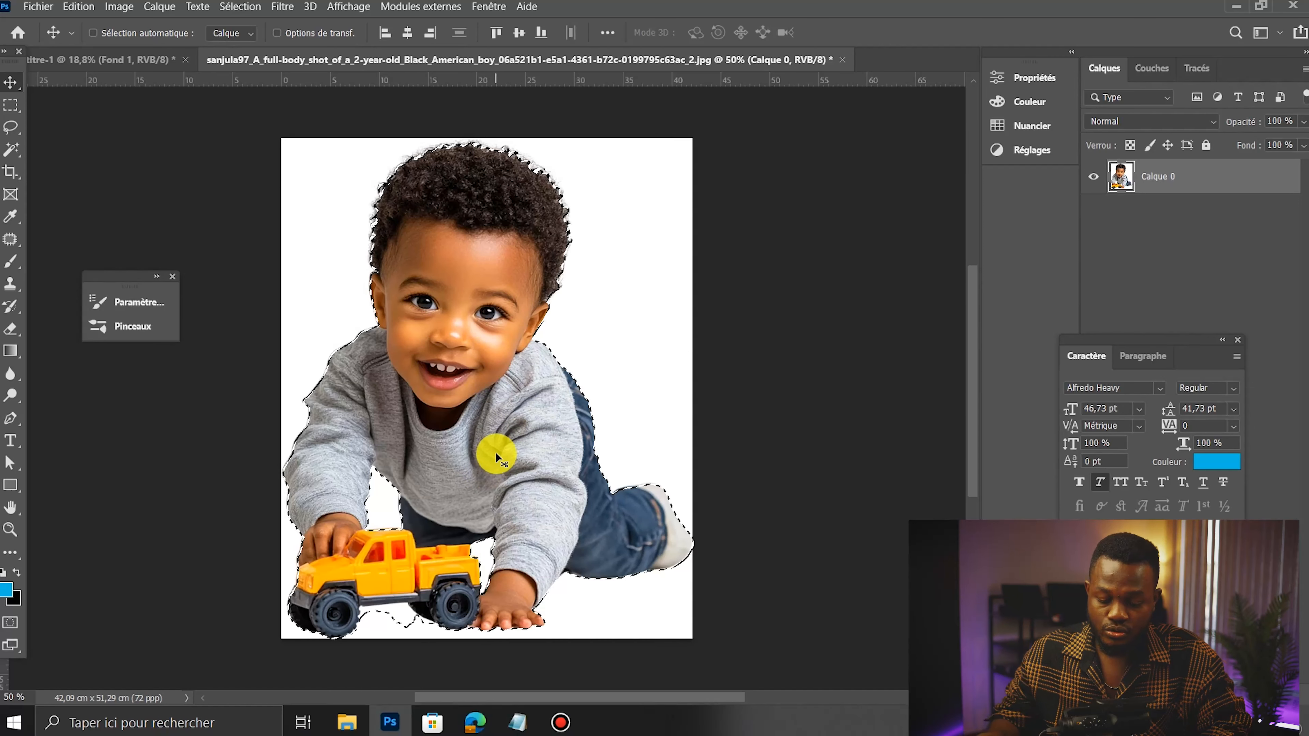
key(ctrl+j)
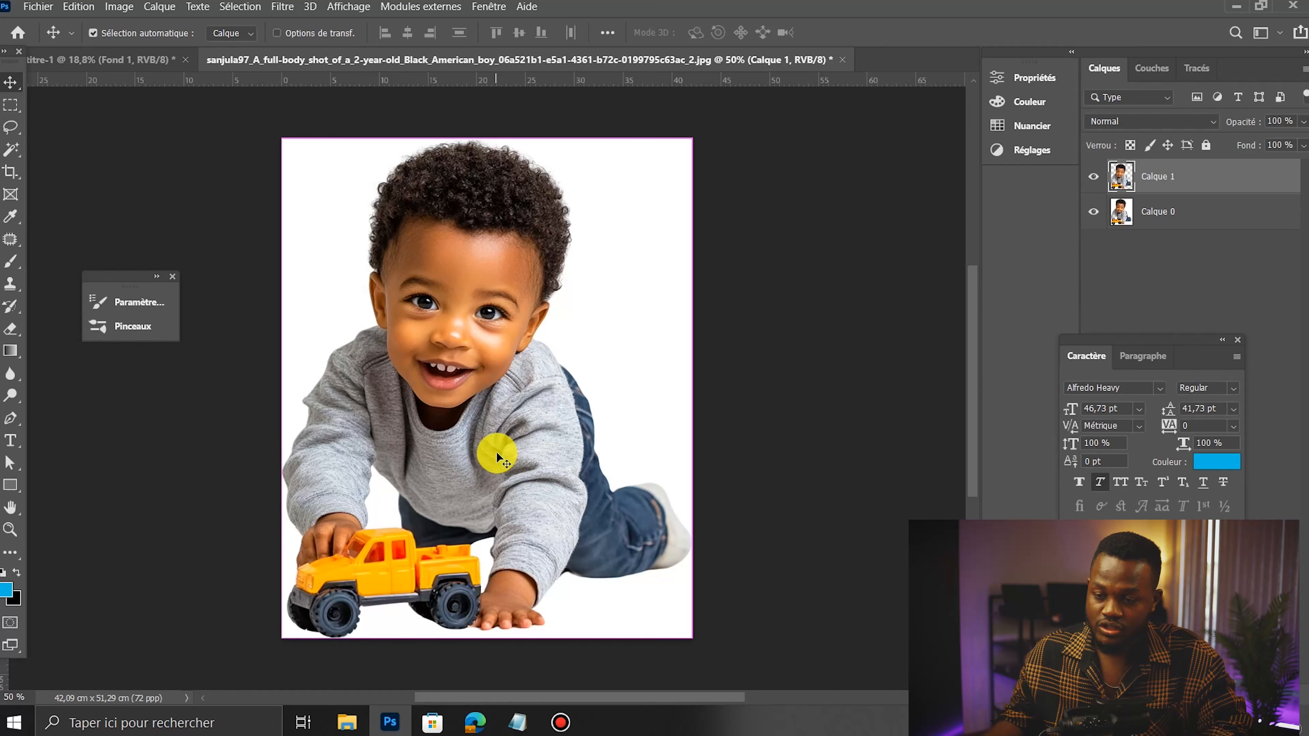
click(1094, 211)
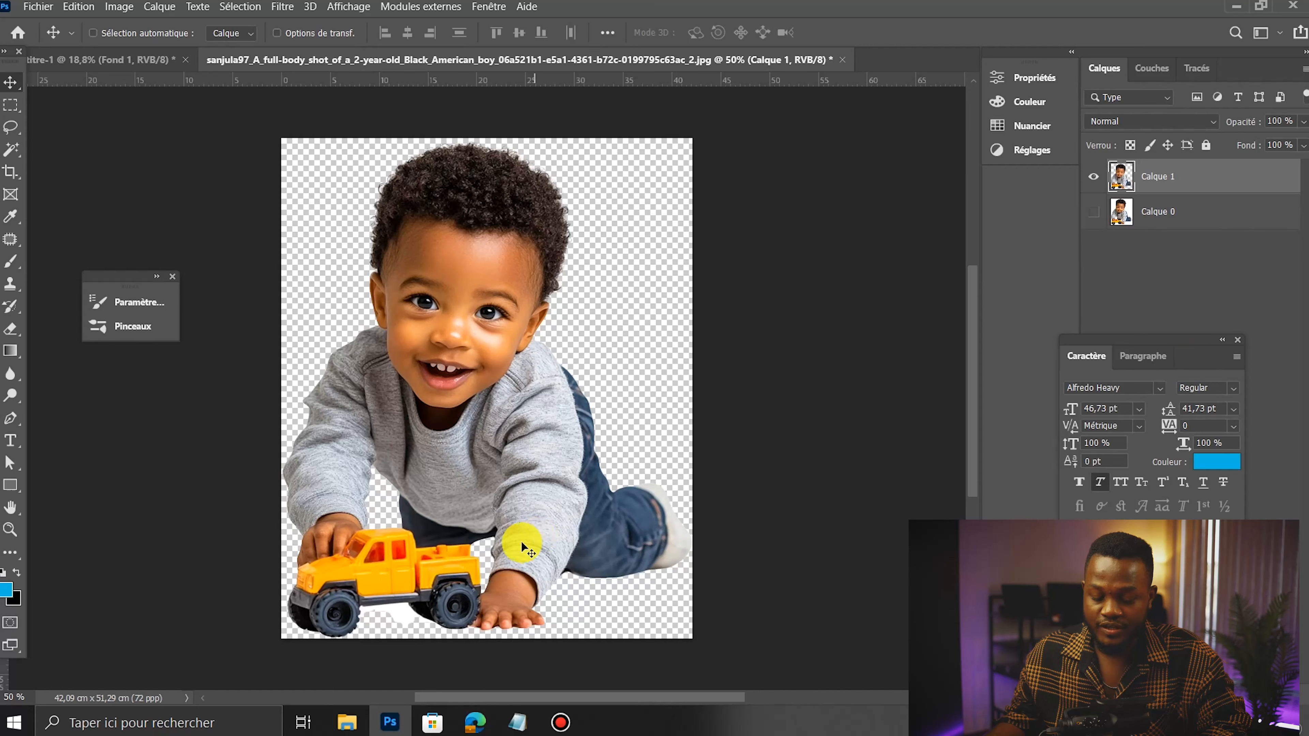
Step: Add a black solid colour fill layer between the cutout and the hidden original layer
scroll(521, 546, up, 3)
scroll(495, 562, down, 2)
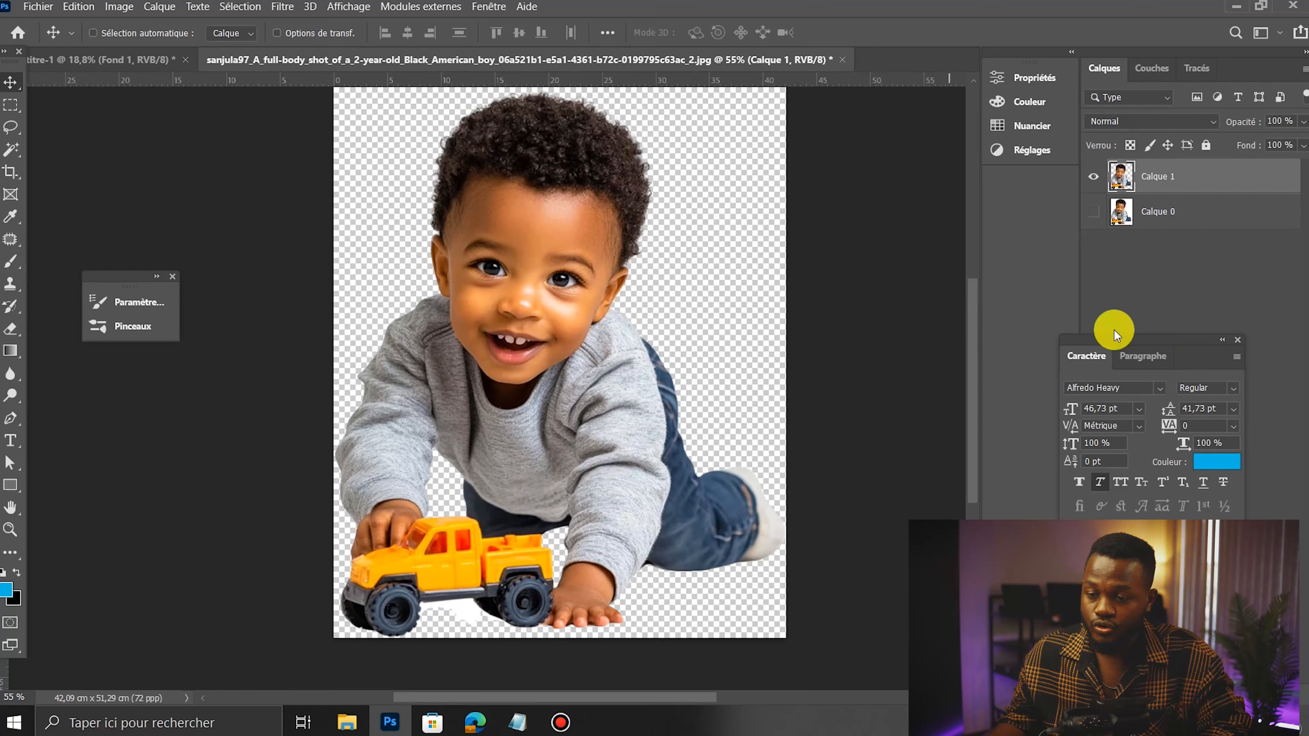
click(1152, 211)
click(1194, 698)
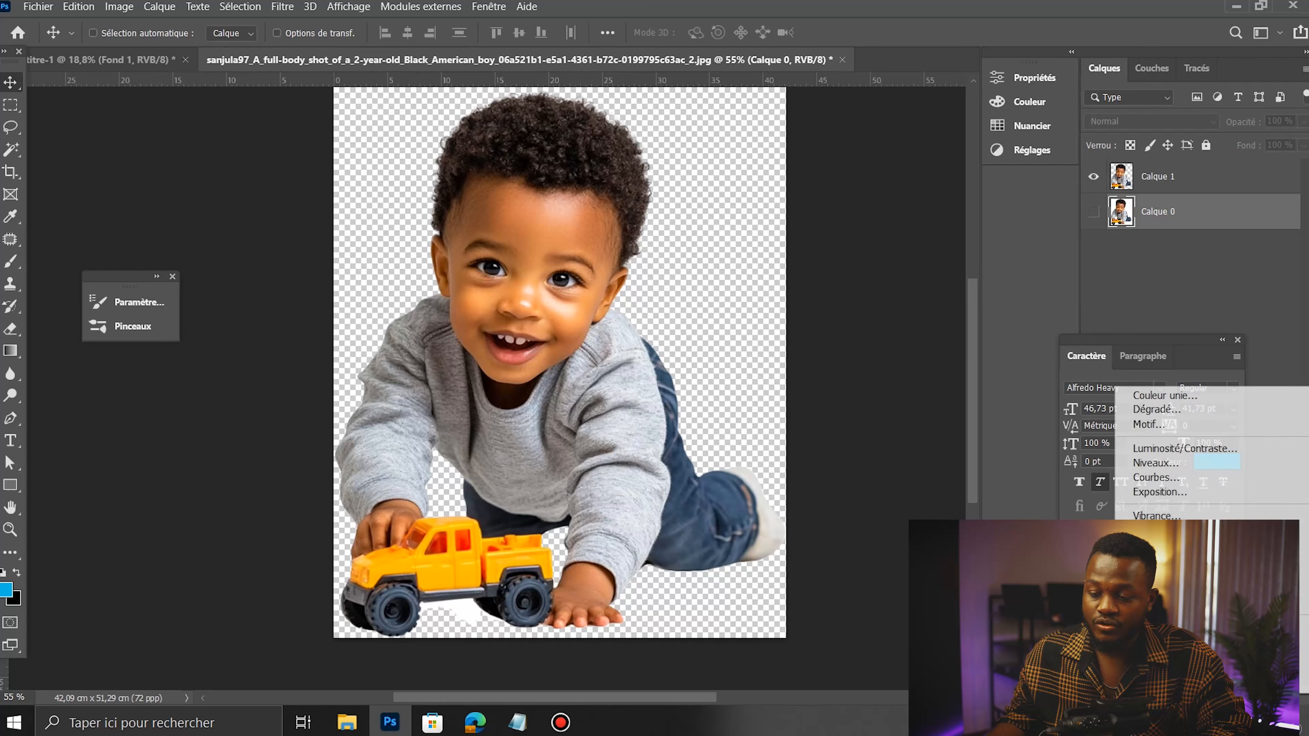
click(1146, 394)
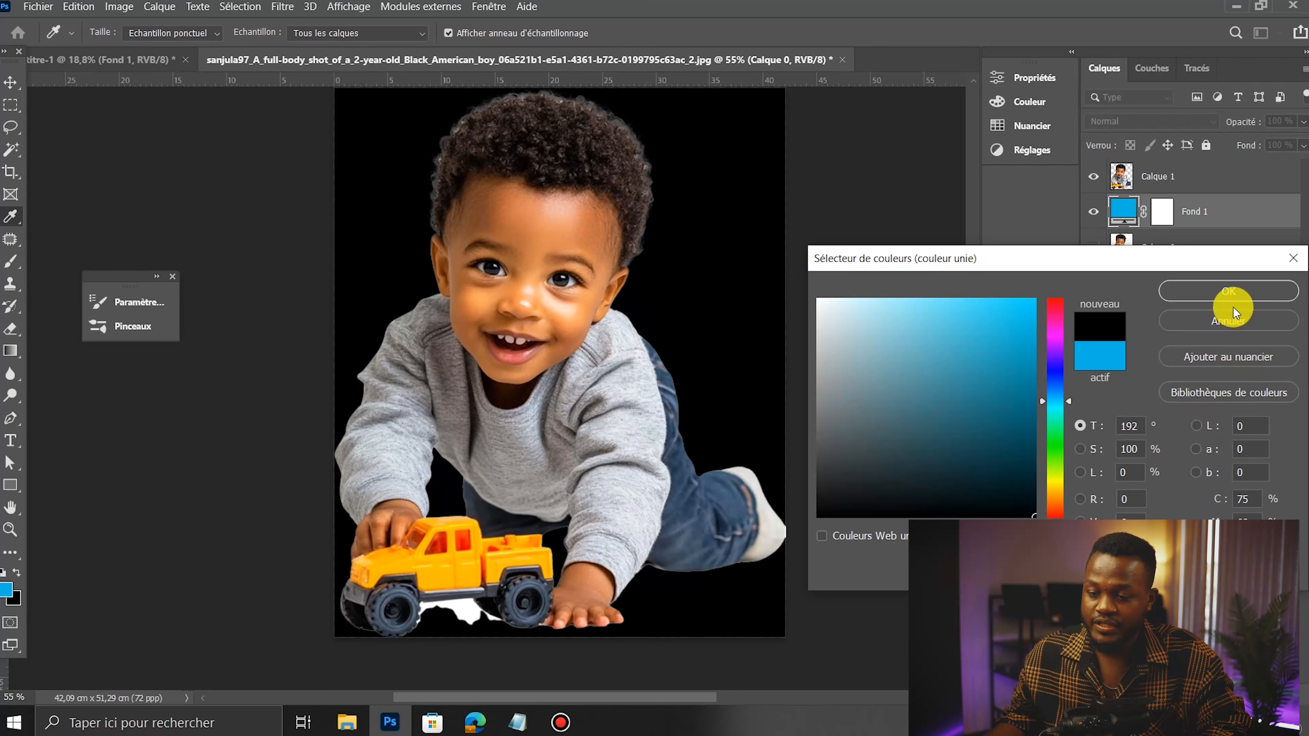
click(1227, 304)
Step: Remove the leftover white area under the toy truck from the cutout layer Calque 1 with the Magic Wand
scroll(594, 638, up, 2)
scroll(593, 638, up, 3)
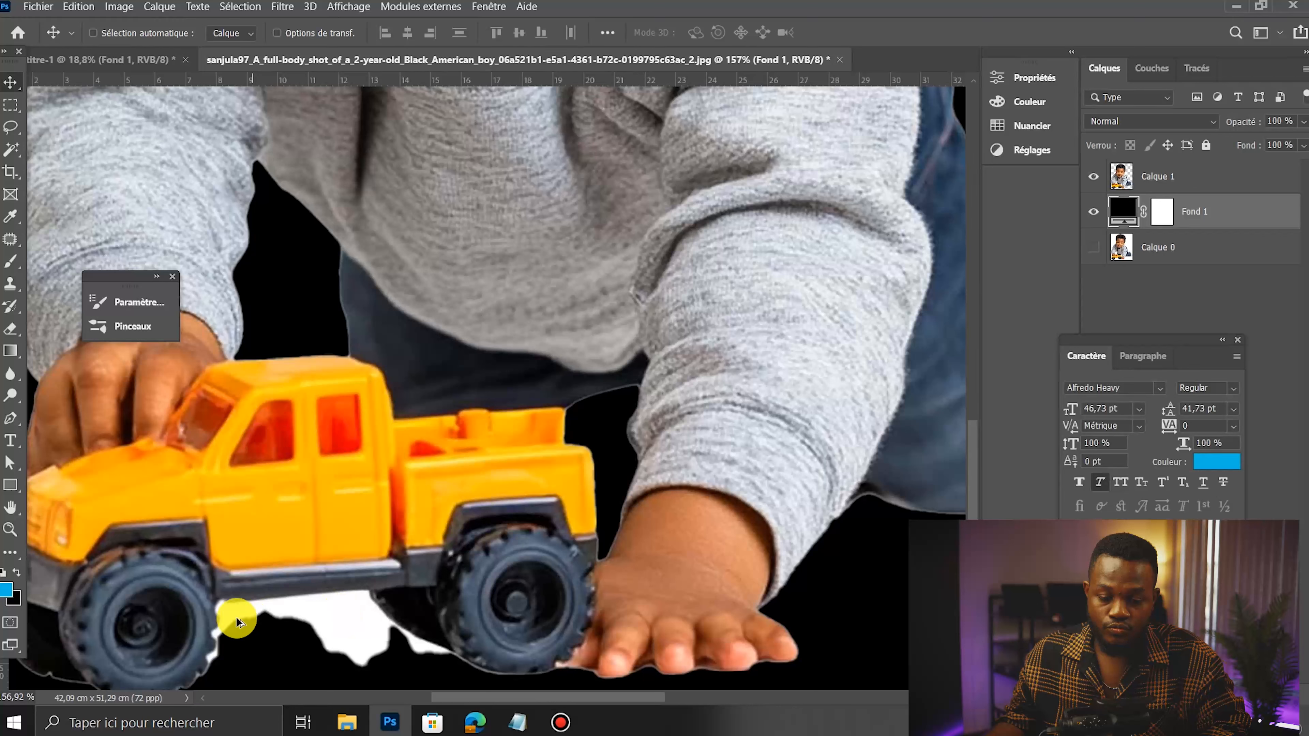
click(10, 150)
click(323, 616)
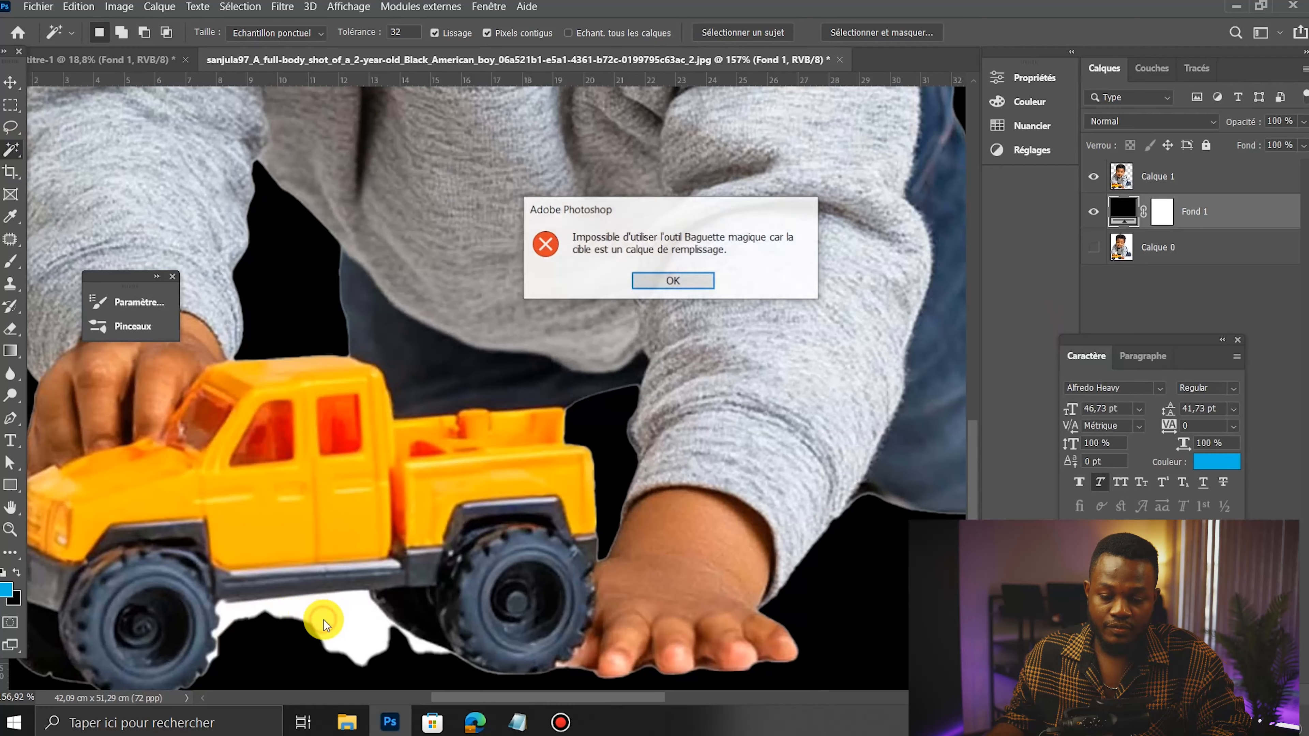
click(669, 283)
click(1154, 178)
click(361, 616)
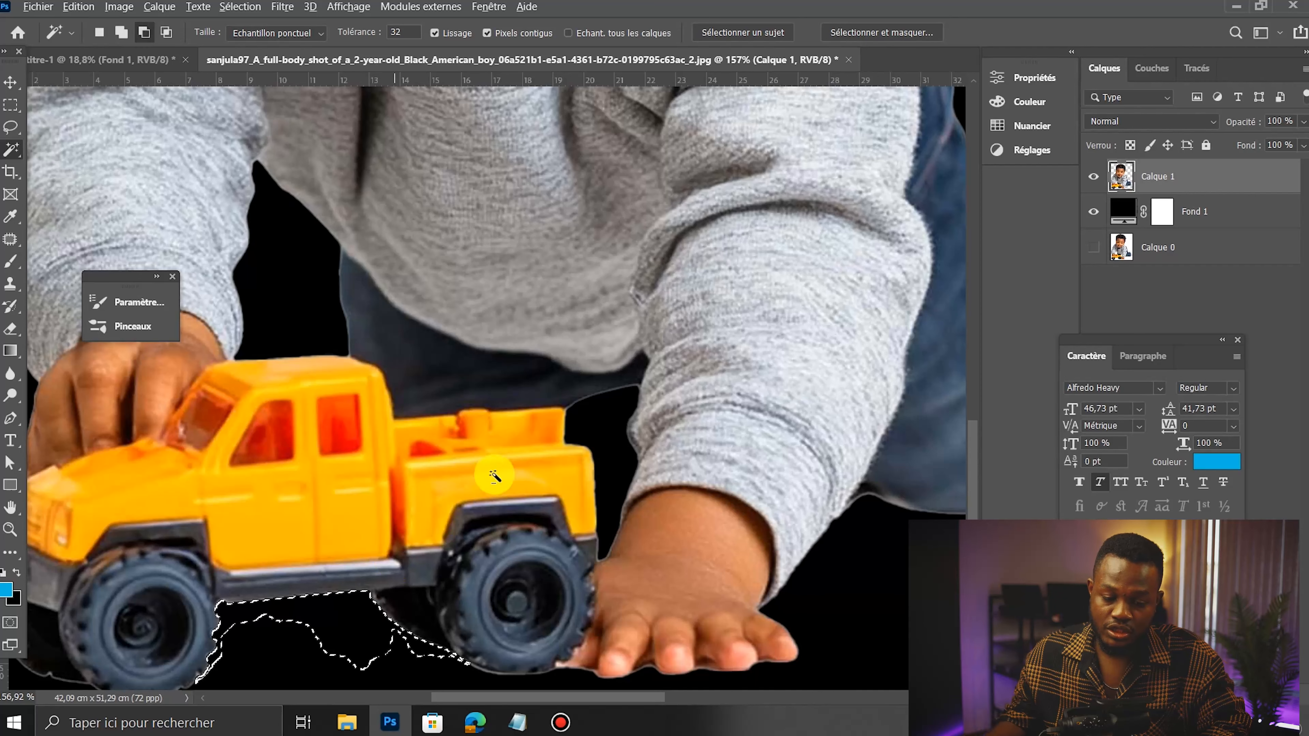
Step: Delete a small leftover patch along the lower edge of the boy's jeans and clear the selection
scroll(584, 447, down, 3)
scroll(453, 411, down, 2)
scroll(476, 371, up, 8)
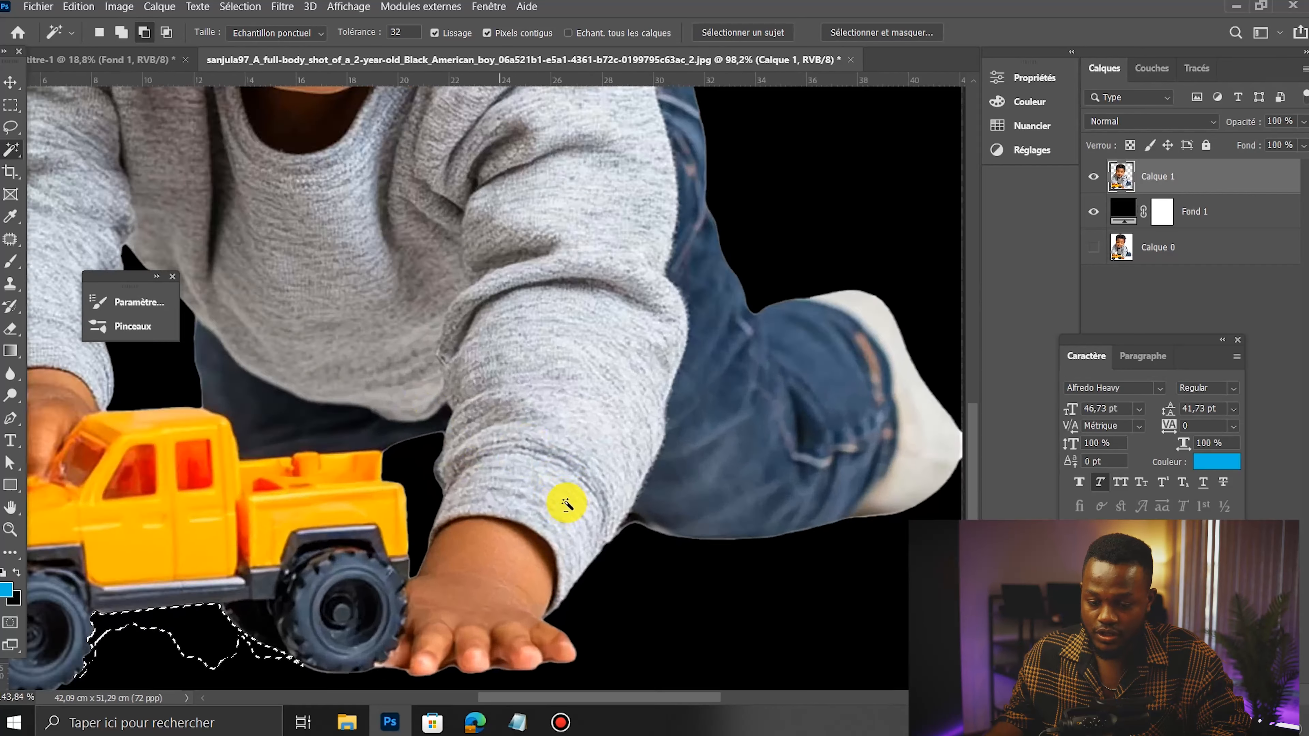
click(723, 539)
key(Delete)
click(10, 105)
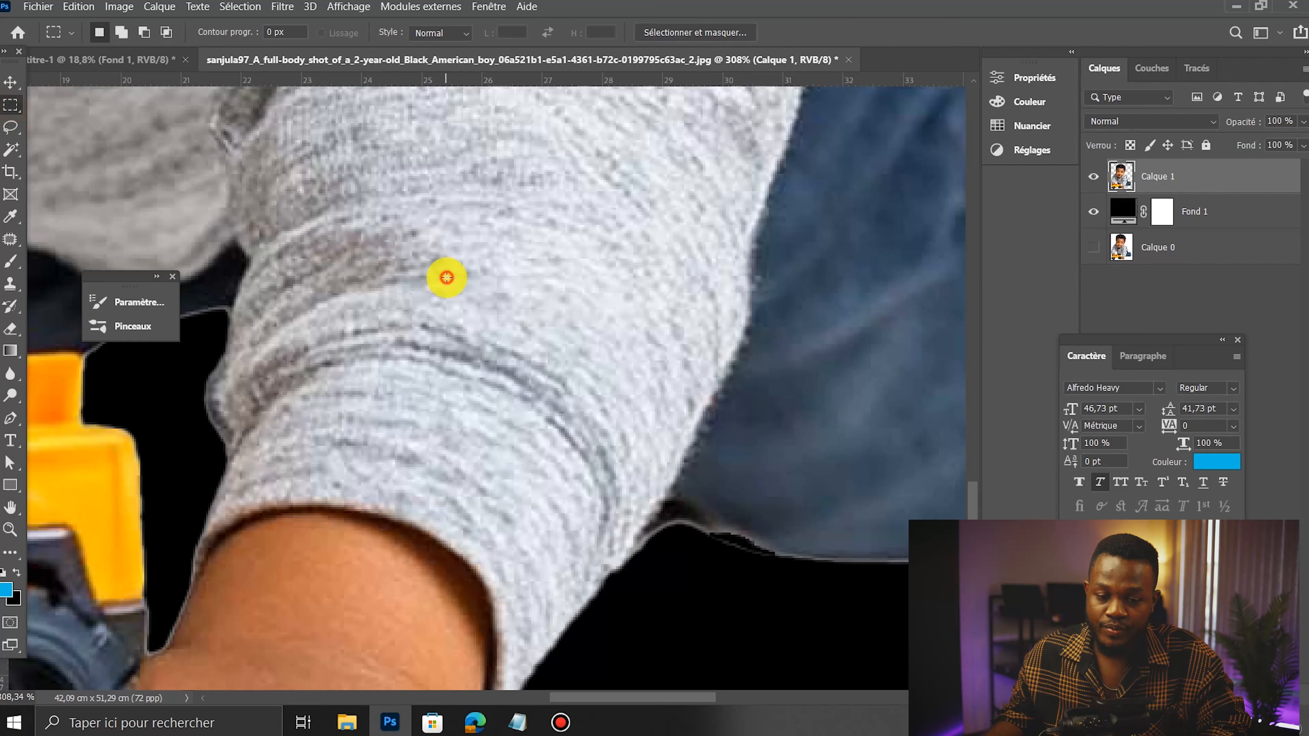
Step: Examine the edges of the boy and truck cutout against the black background
scroll(391, 251, down, 8)
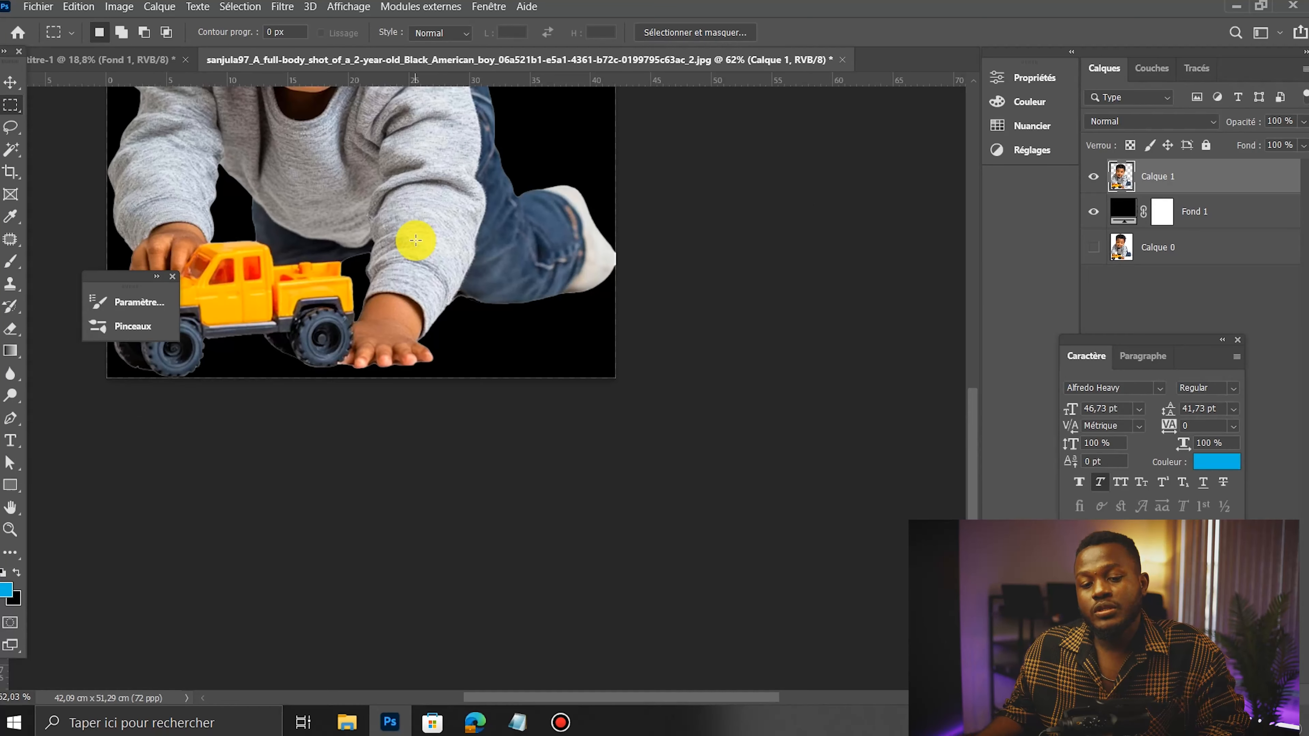
scroll(415, 241, down, 1)
scroll(264, 176, up, 4)
scroll(517, 480, down, 7)
scroll(351, 193, up, 4)
scroll(434, 339, down, 1)
scroll(435, 339, down, 1)
click(11, 82)
scroll(546, 330, up, 4)
scroll(472, 305, down, 2)
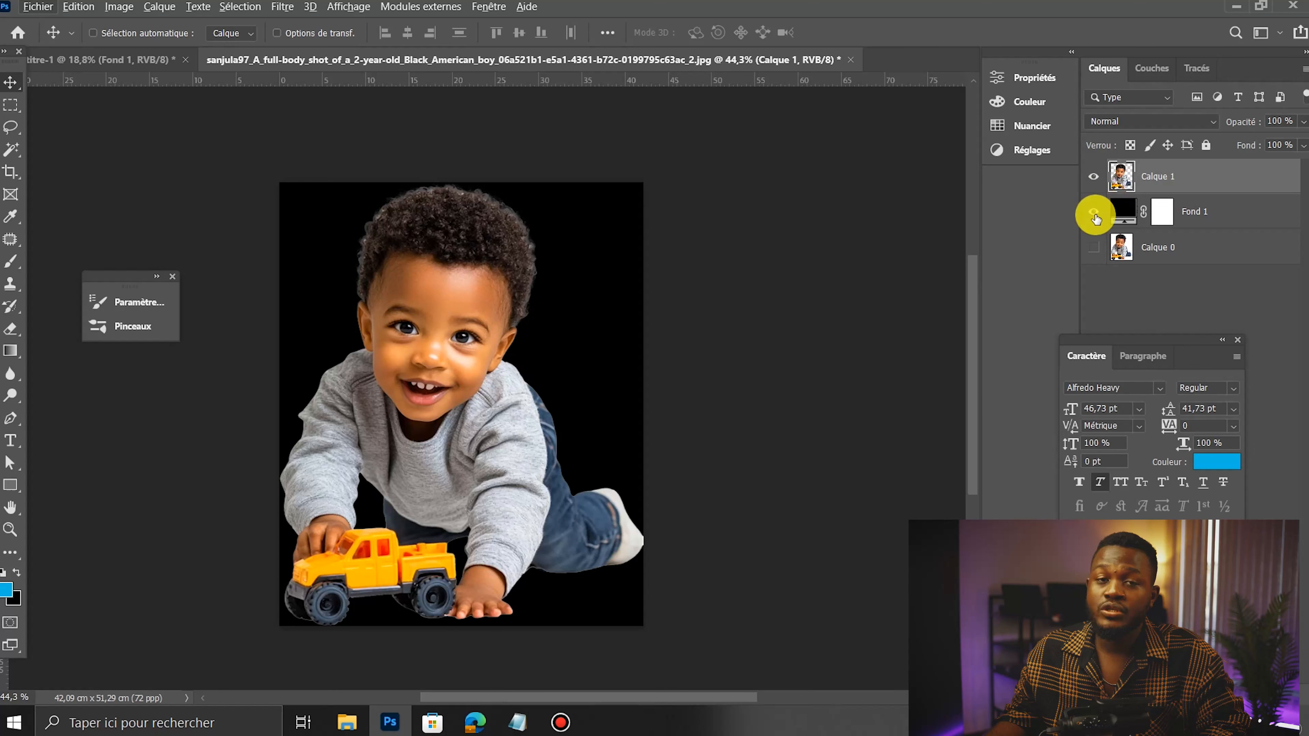
Step: Hide the black fill layer Fond 1 and convert the cutout layer Calque 1 to a smart object
click(1093, 212)
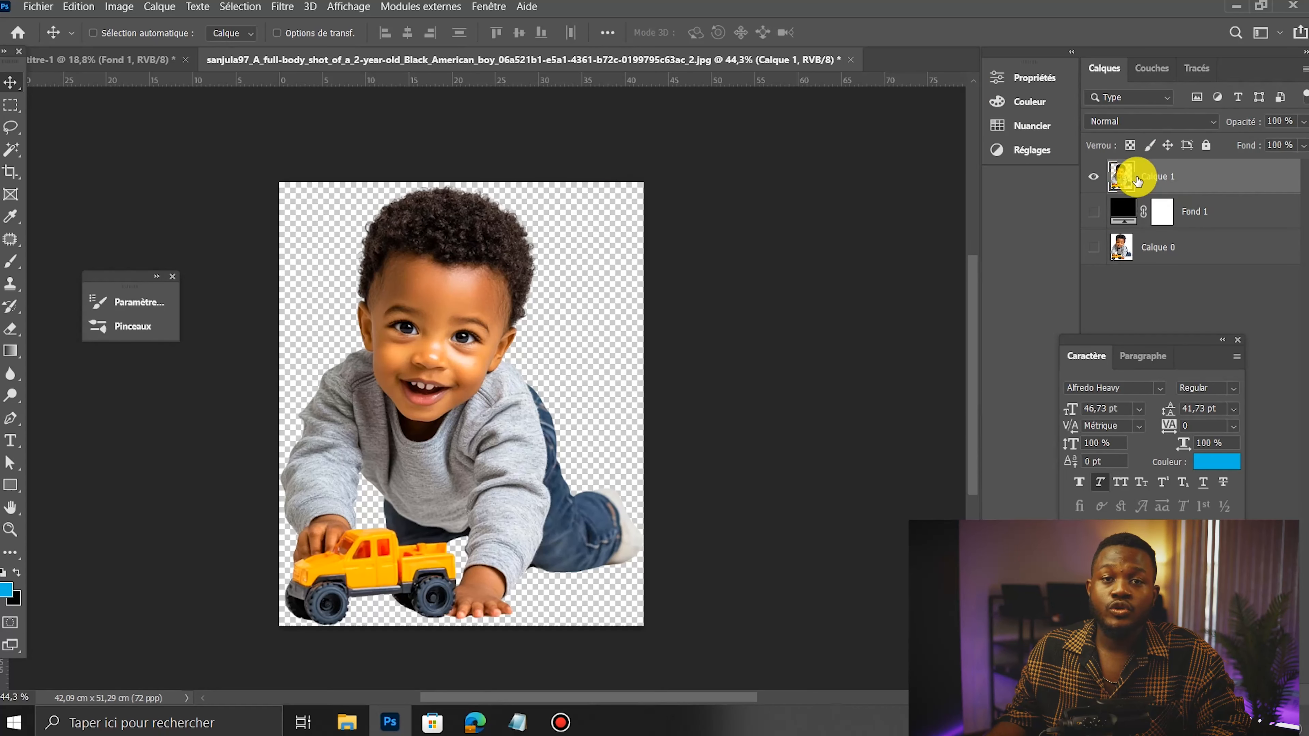
right_click(1165, 176)
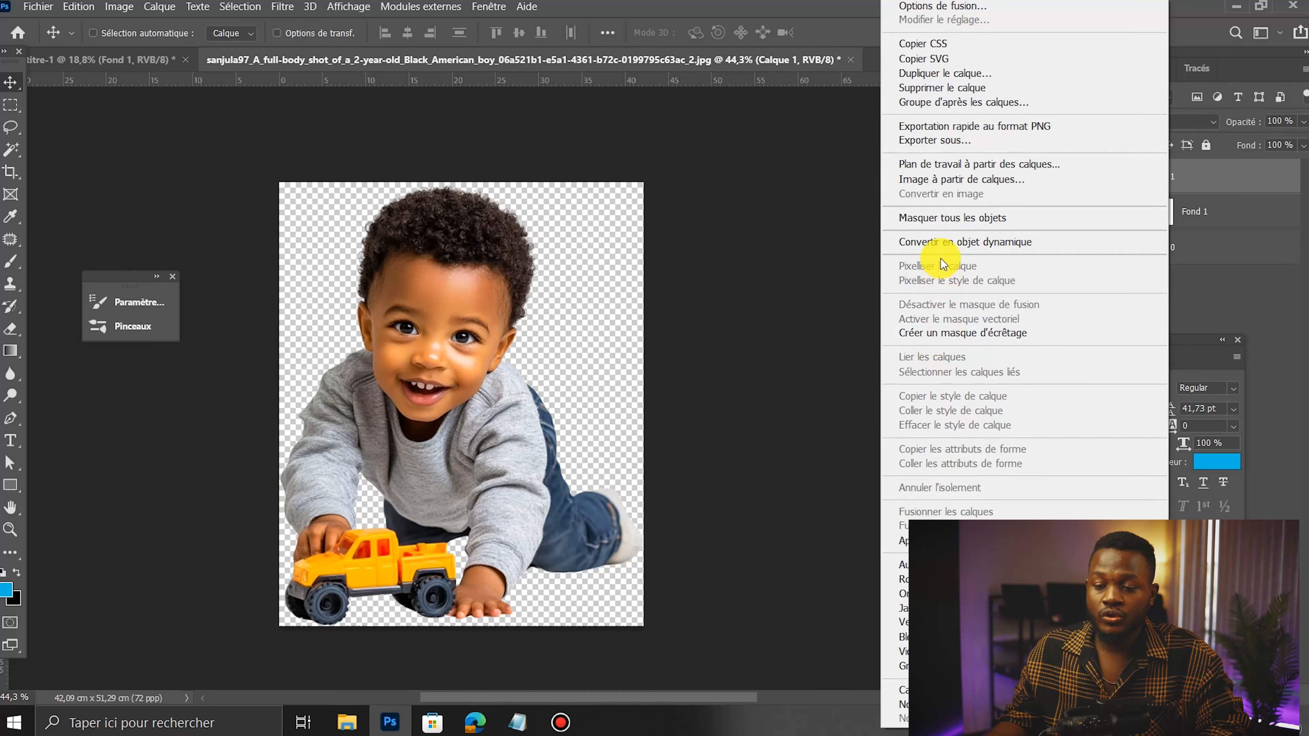
click(907, 241)
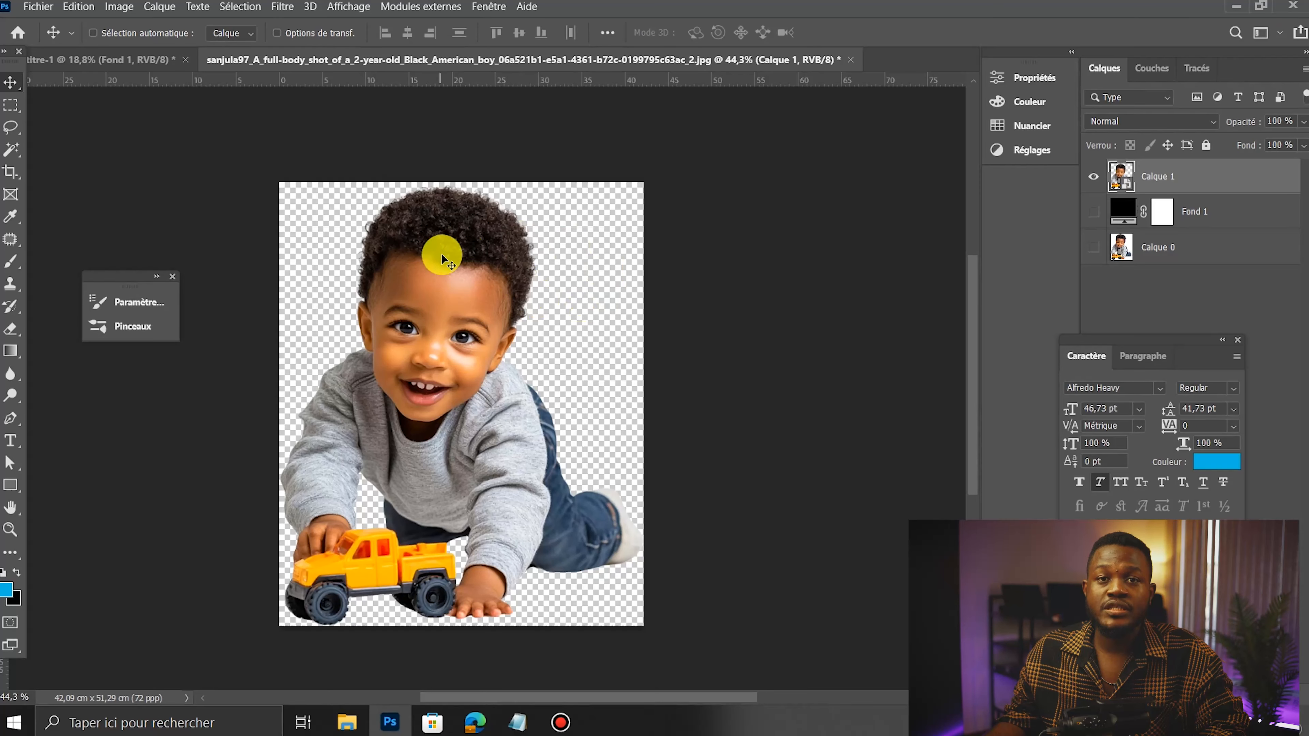
Step: Transfer the boy cutout into the wide daycare document and close his original photo file
drag(425, 360, 599, 412)
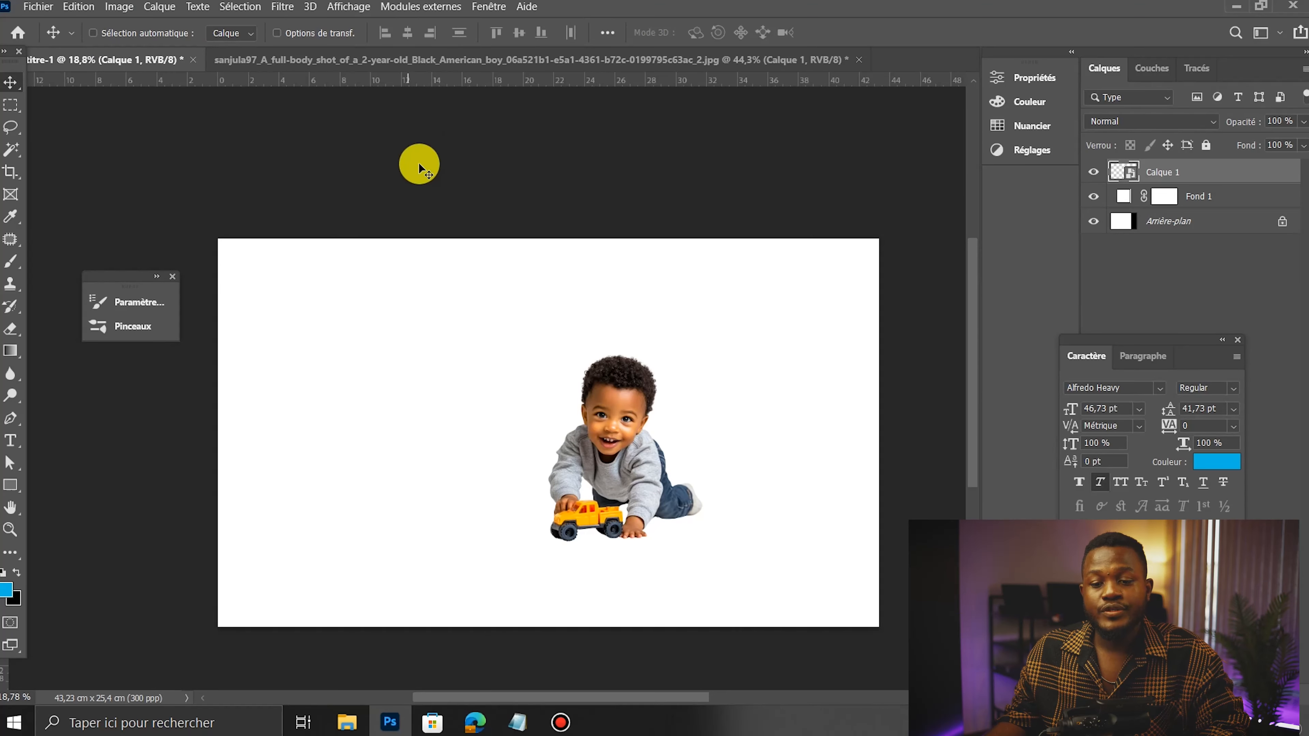
click(858, 59)
click(692, 284)
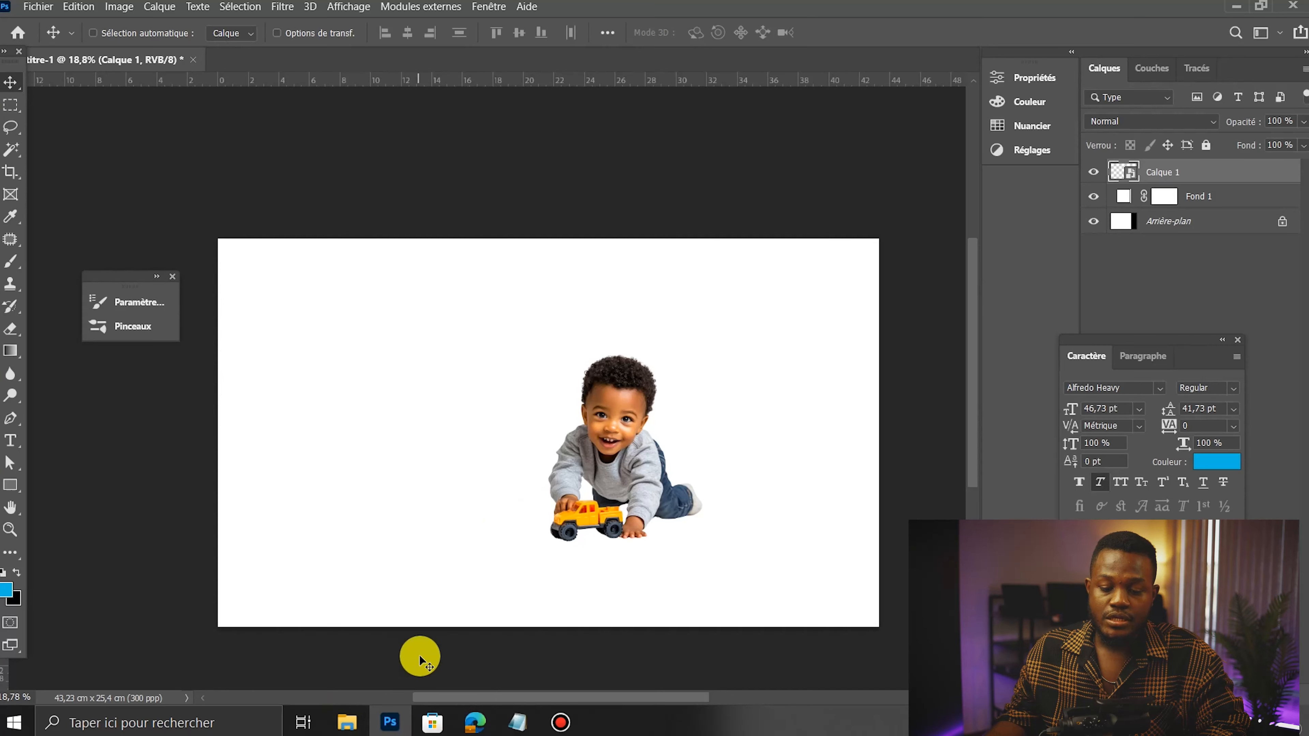
Step: Place the girl image Layer 1 from the rdeire folder beside the boy, scaled to about 94%
click(347, 721)
drag(949, 401, 709, 447)
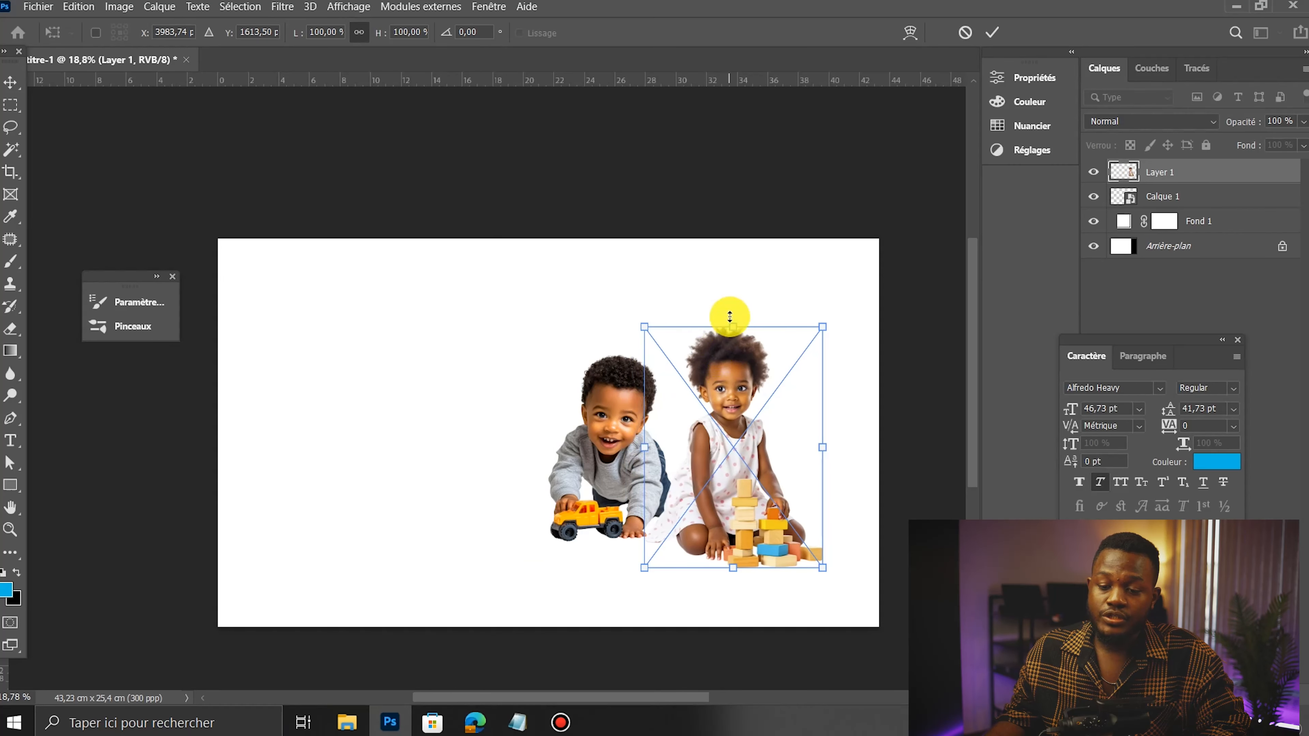
drag(732, 327, 731, 344)
key(Return)
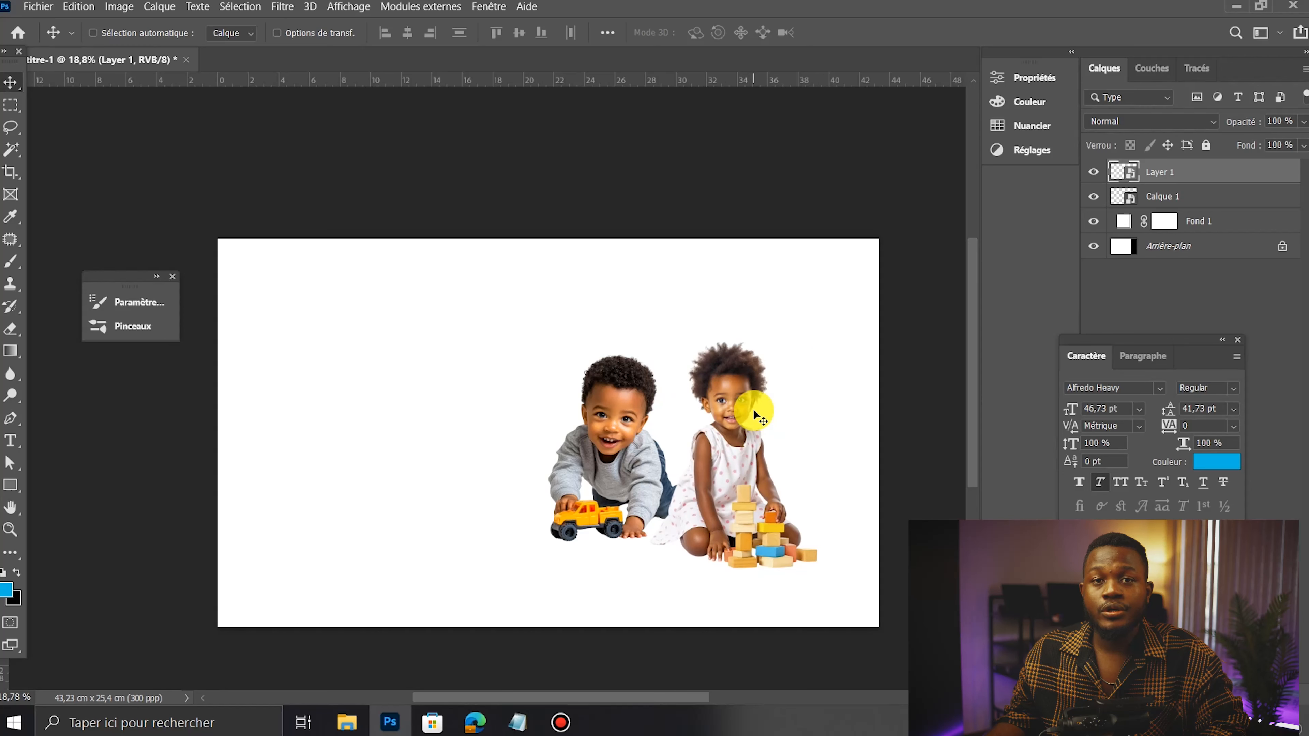
Step: Enlarge the girl slightly and reposition her close beside the boy, with her head higher than his
drag(767, 415, 744, 464)
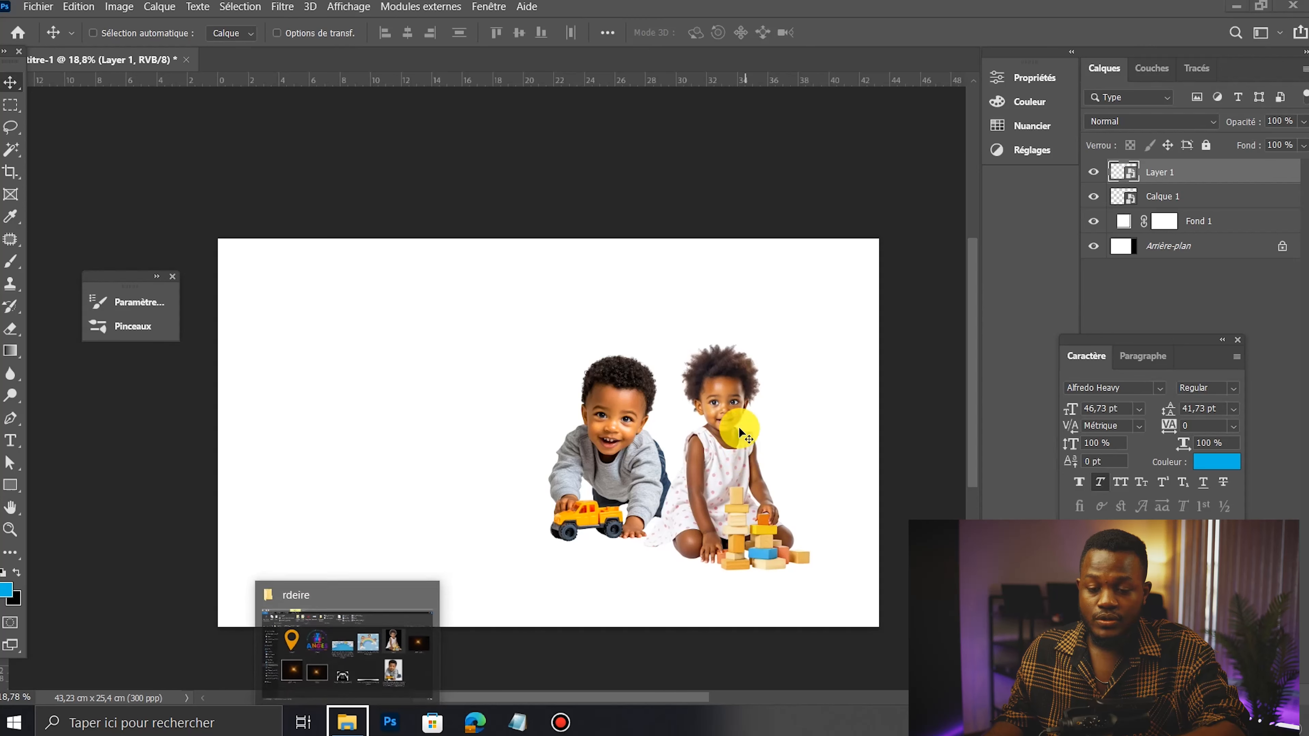
key(super)
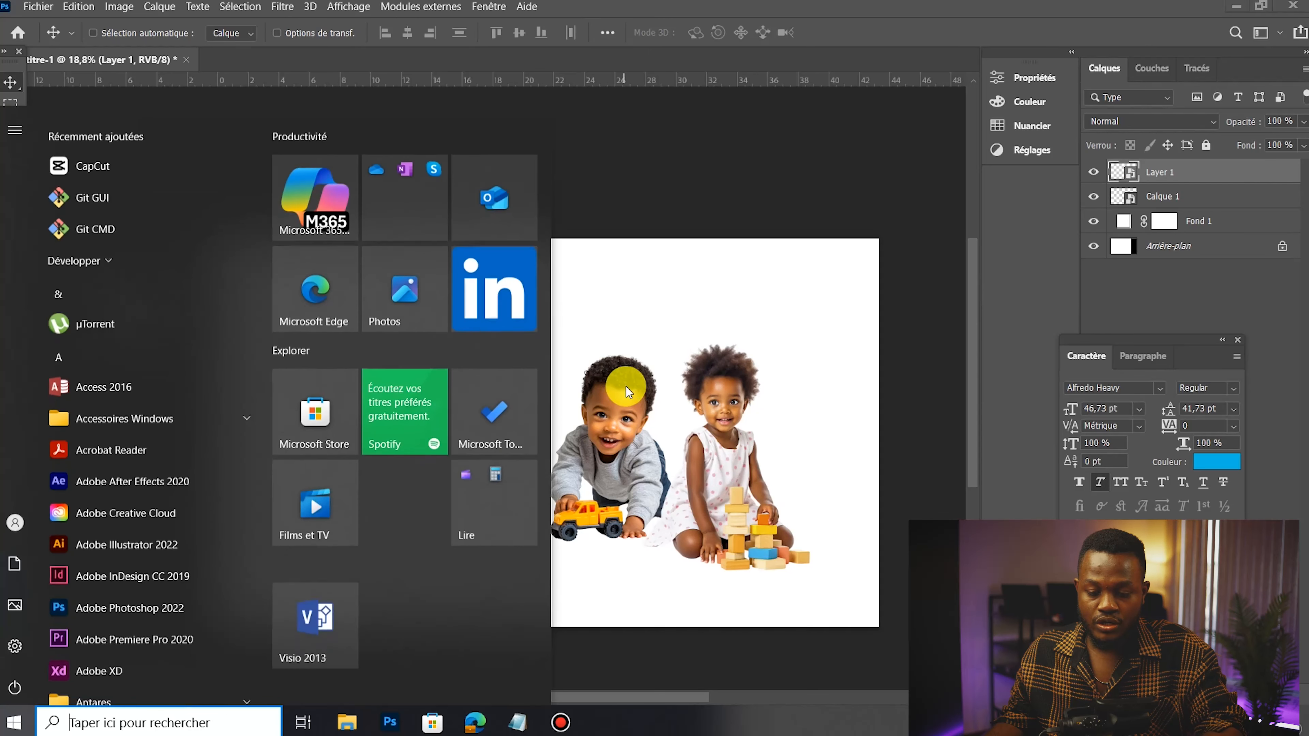
click(736, 378)
key(ctrl+t)
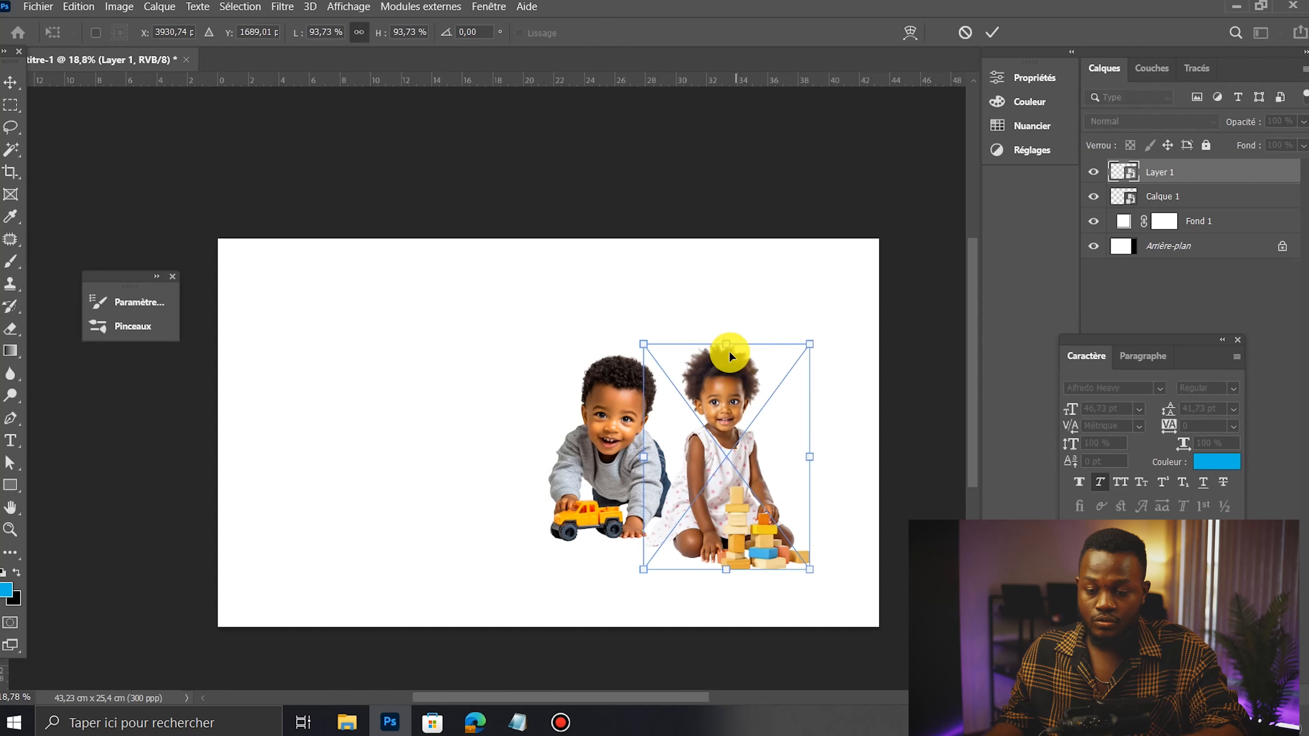
drag(724, 336, 726, 320)
double_click(733, 402)
drag(732, 432, 743, 428)
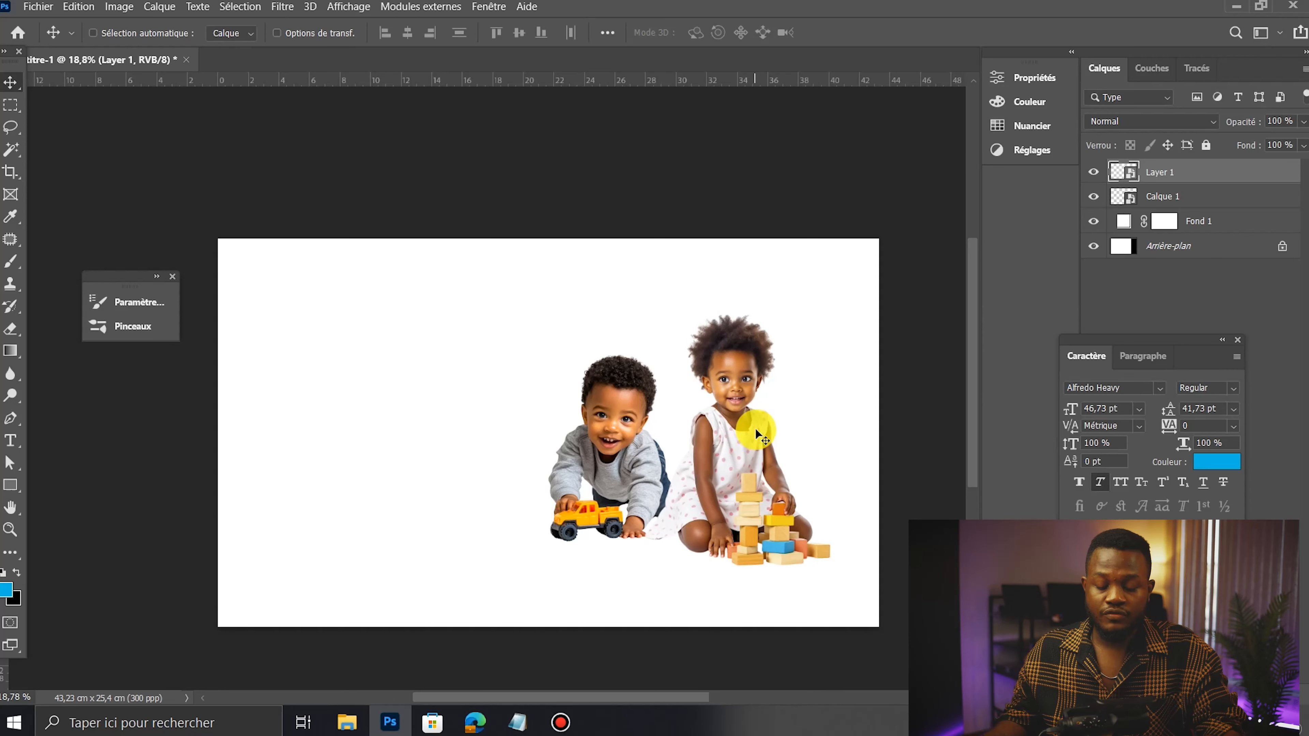
Step: Place the image realistic-transparent-shadow-free-png copie from the rdeire folder below the boy and truck
scroll(730, 454, up, 5)
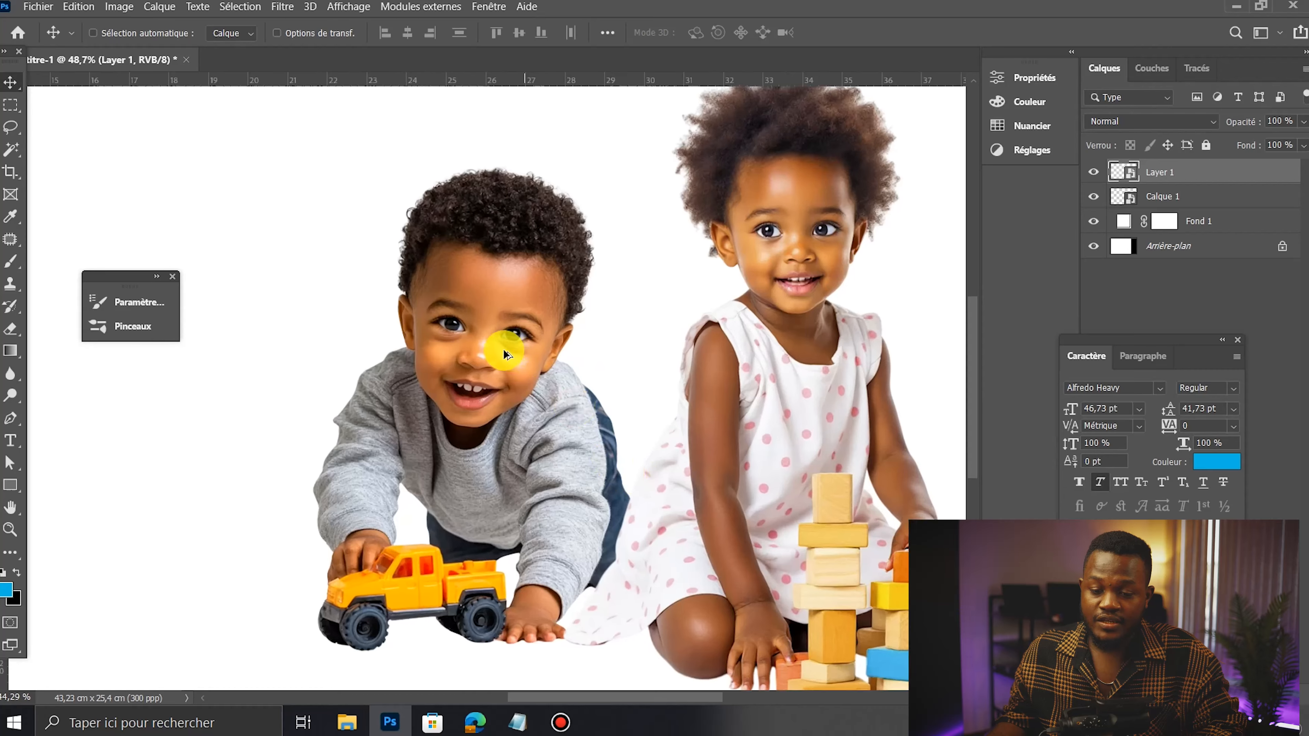
scroll(565, 291, down, 2)
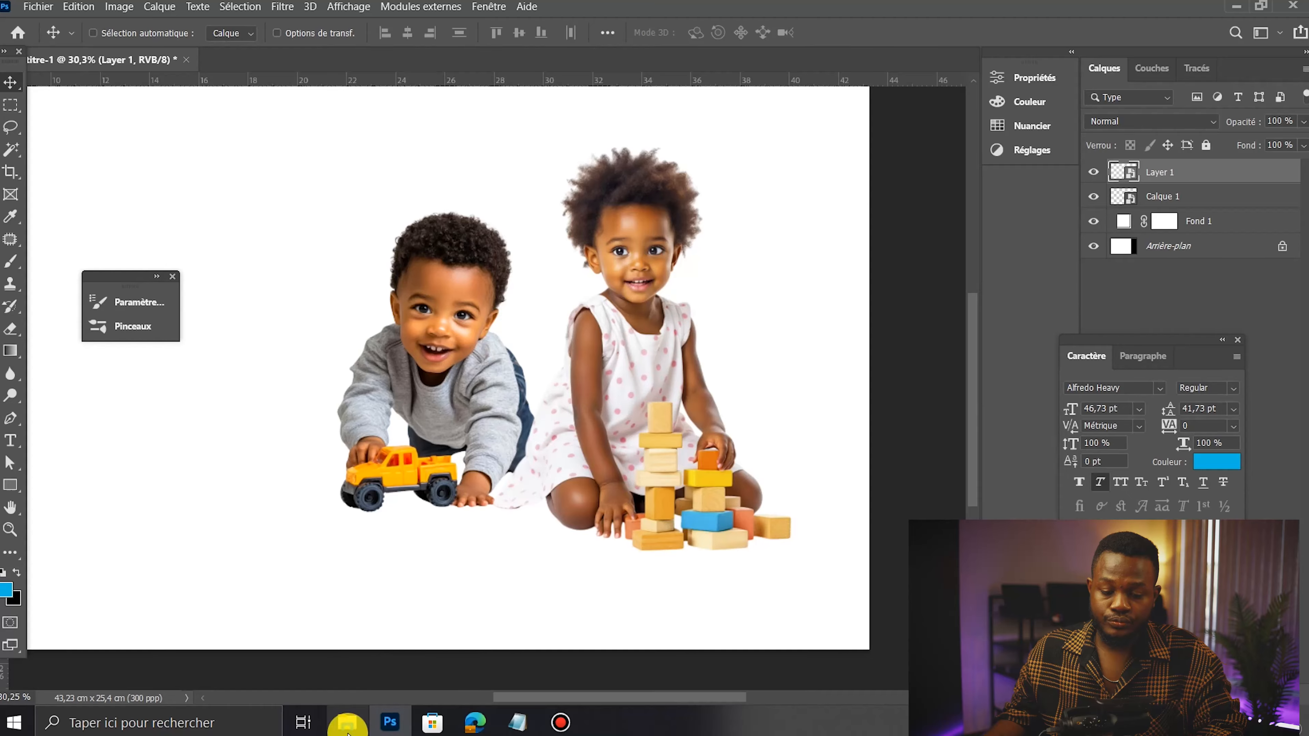
click(355, 723)
click(824, 558)
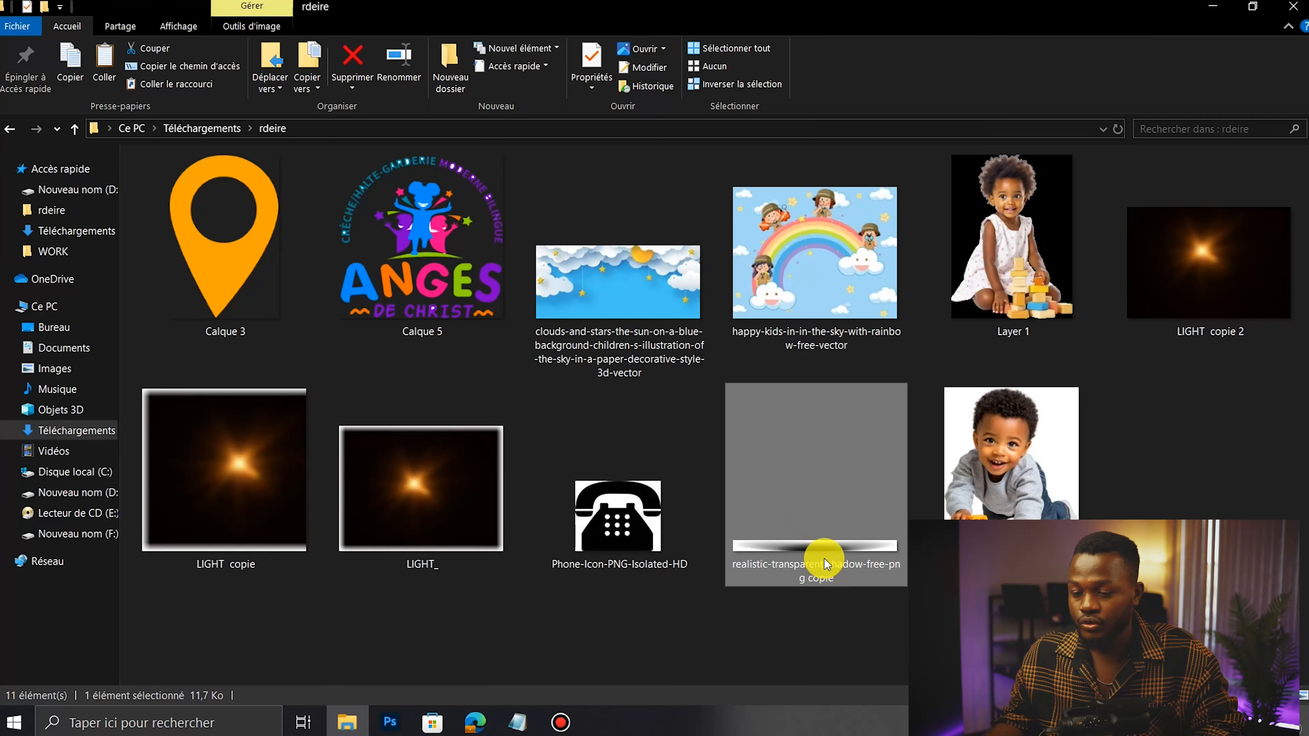
drag(835, 508, 478, 532)
drag(522, 375, 439, 497)
key(Return)
Step: Reorder the shadow layer directly beneath Calque 1 and fit the shadow under the toy truck and the boy's hand
scroll(460, 534, up, 4)
scroll(468, 526, down, 1)
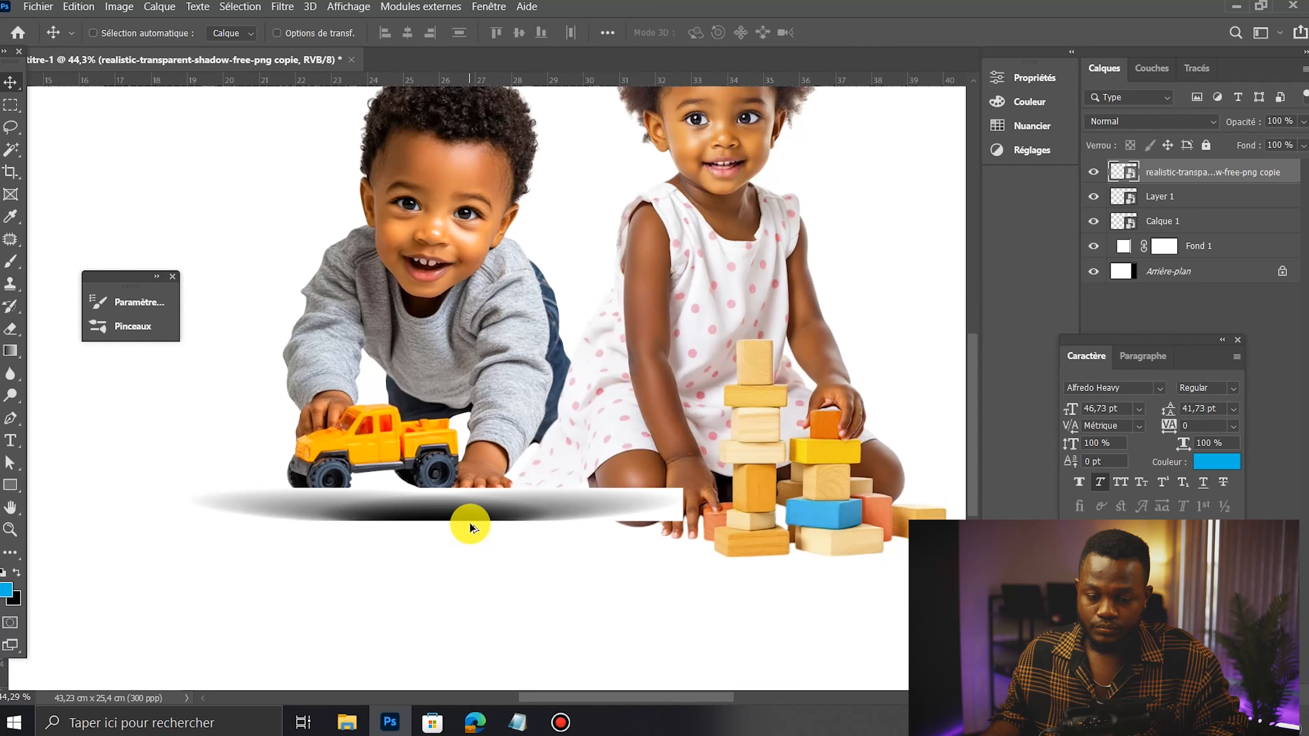
drag(476, 510, 484, 523)
drag(1152, 179, 1163, 238)
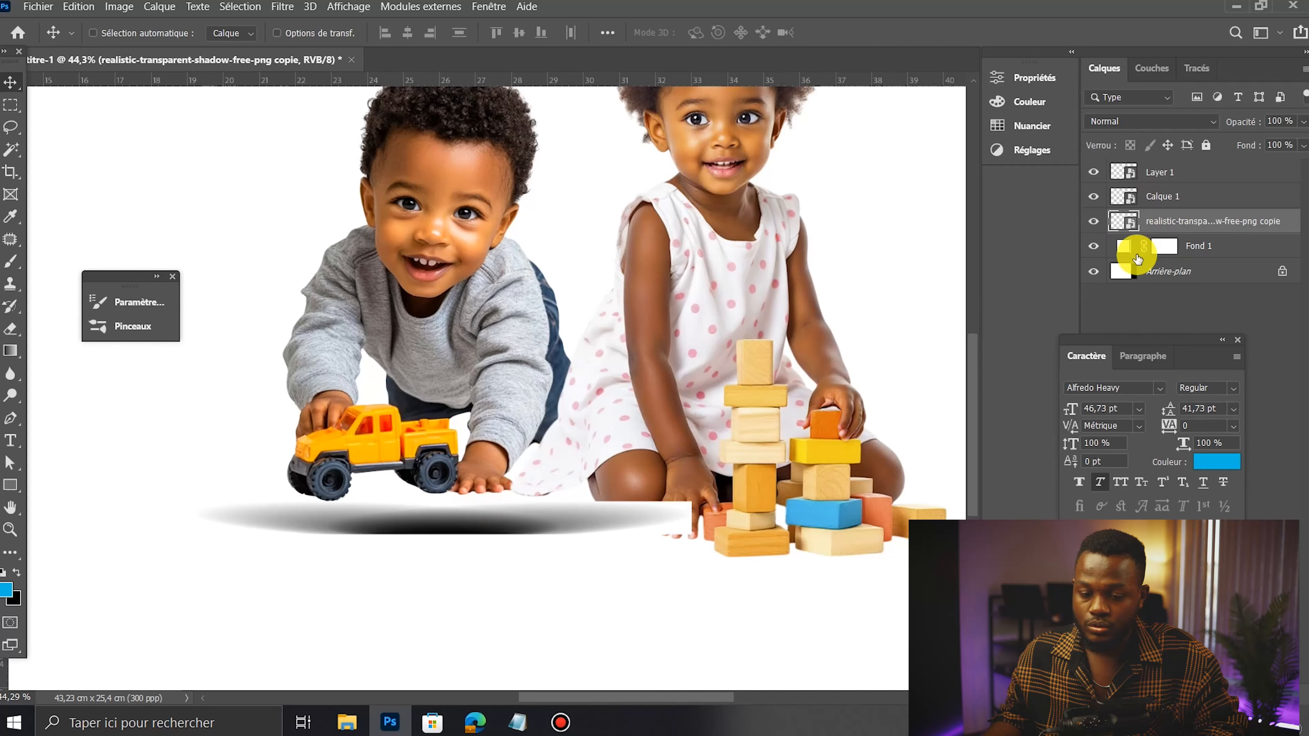
drag(657, 488, 671, 442)
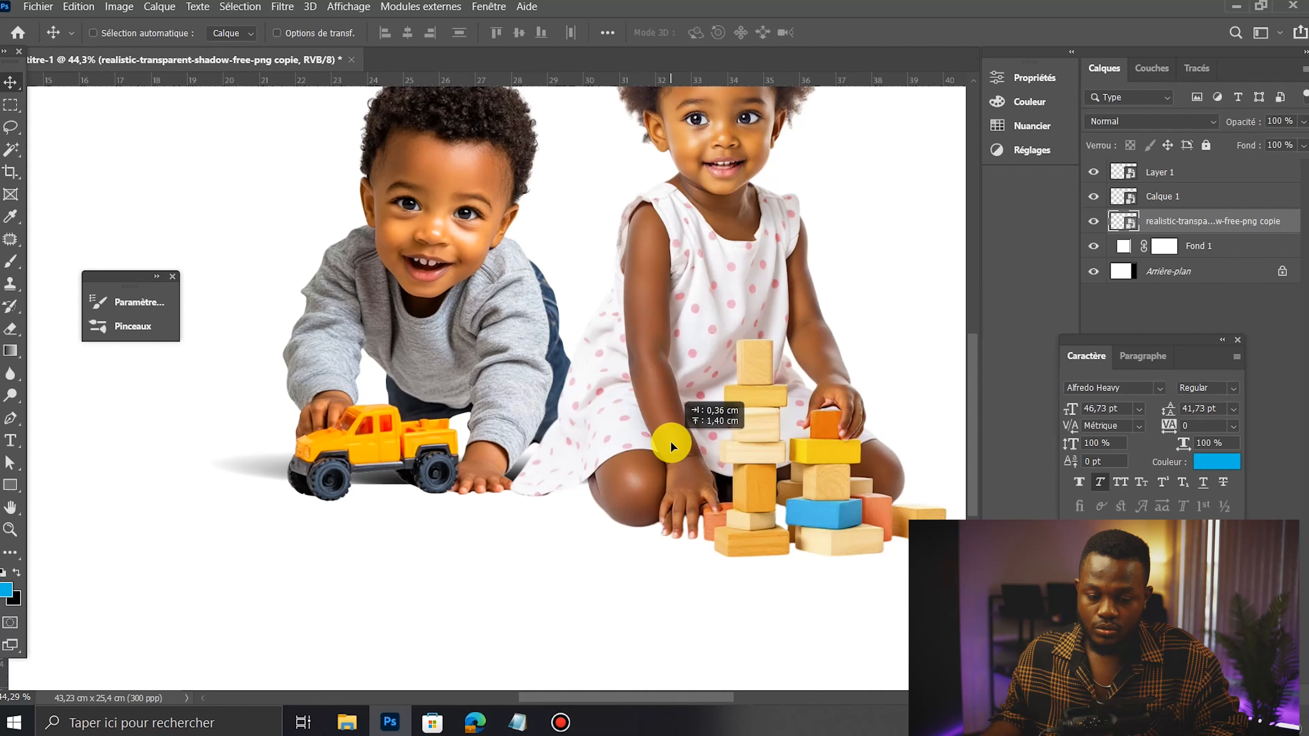
Step: Duplicate the shadow twice and position the copies beneath the girl and her wooden blocks
scroll(547, 470, down, 7)
scroll(455, 513, down, 5)
scroll(532, 435, up, 6)
scroll(403, 496, up, 5)
drag(442, 550, 548, 585)
scroll(464, 490, down, 6)
scroll(471, 485, up, 4)
drag(558, 529, 563, 576)
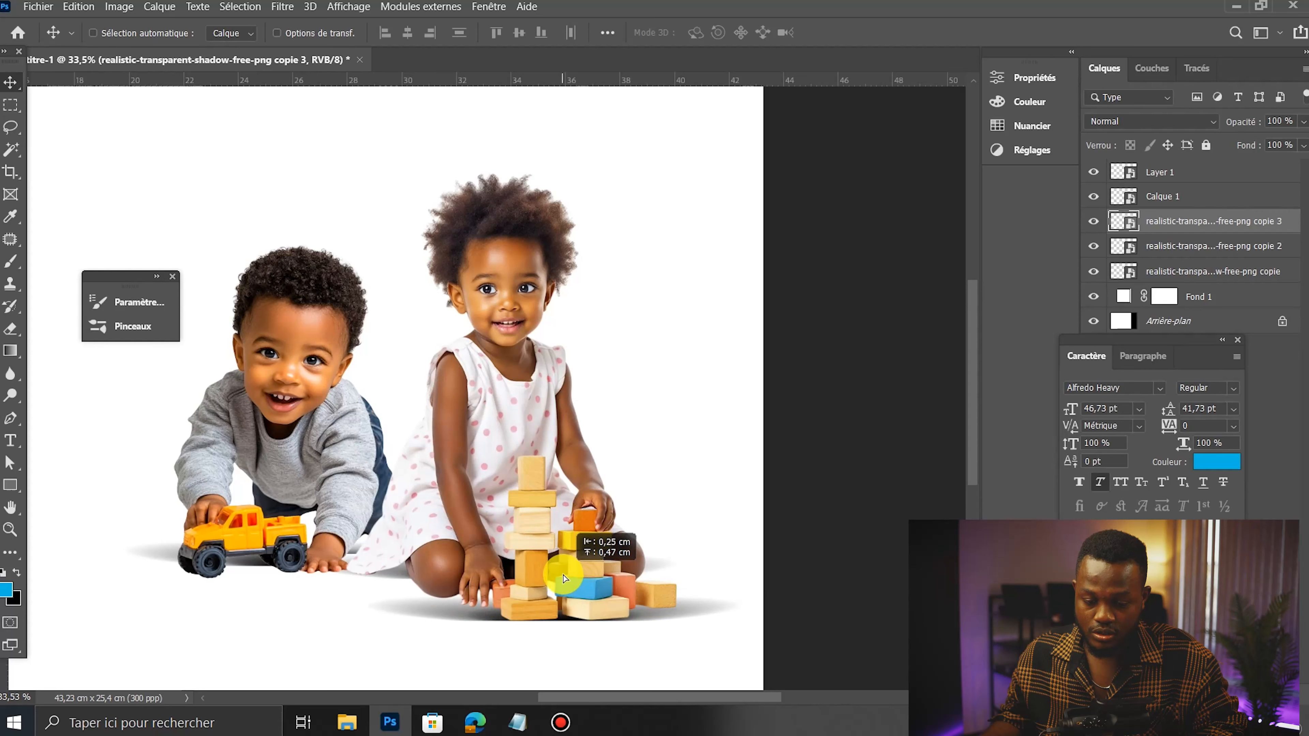
Step: Try the newest shadow copy tilted at -2.52° below the boy and undo the transformation
key(ctrl+t)
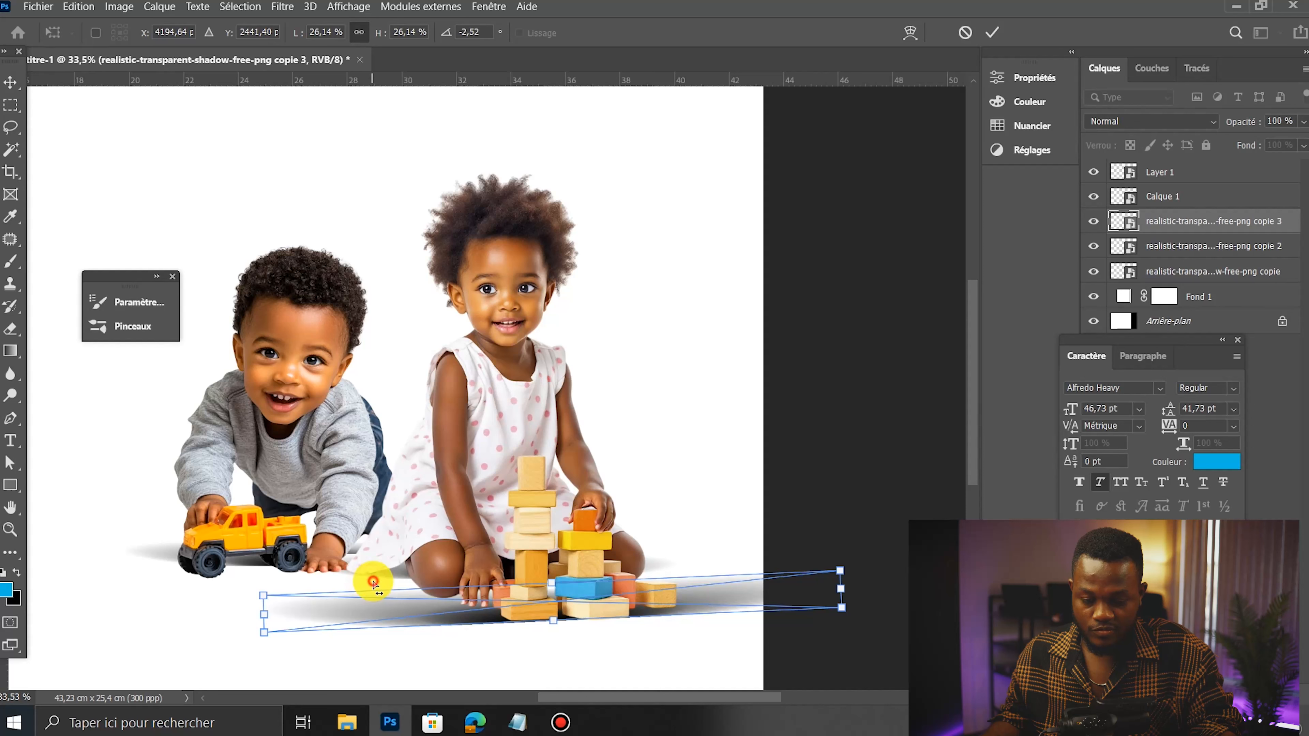
drag(701, 593, 295, 600)
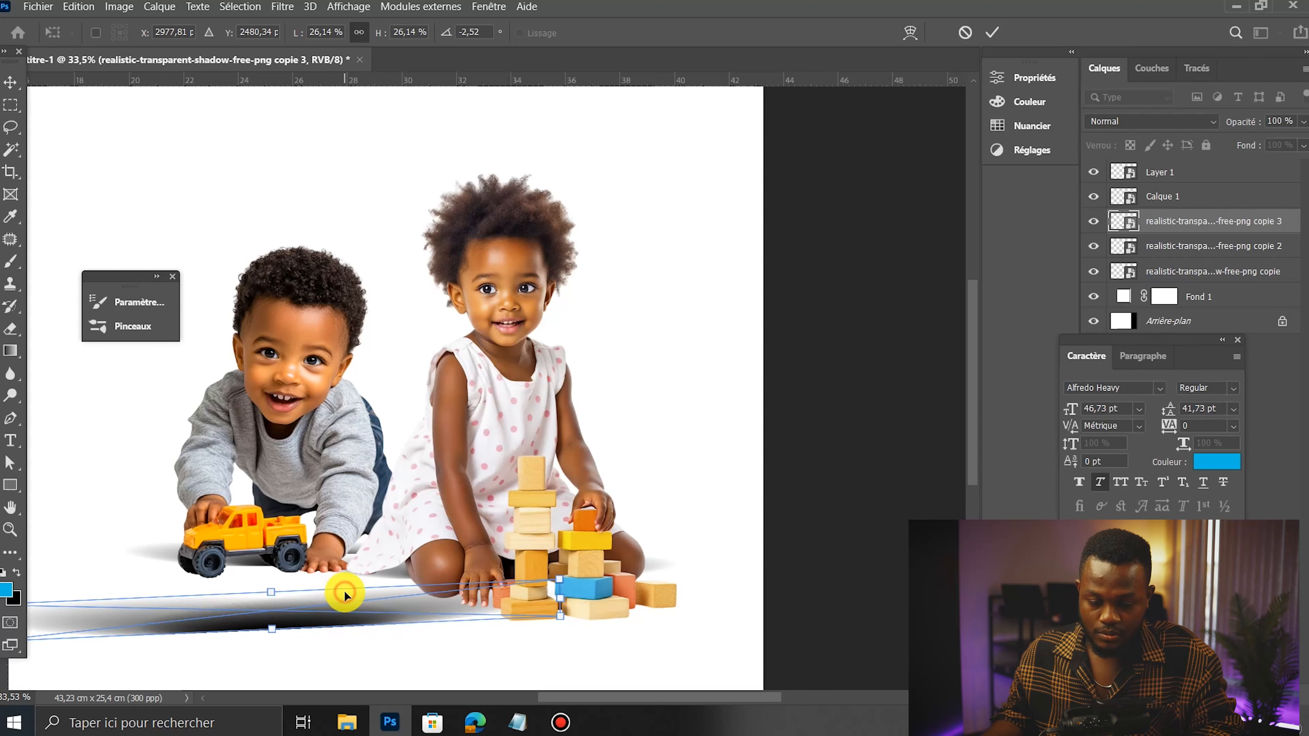
key(Return)
key(ctrl+z)
key(ctrl+z)
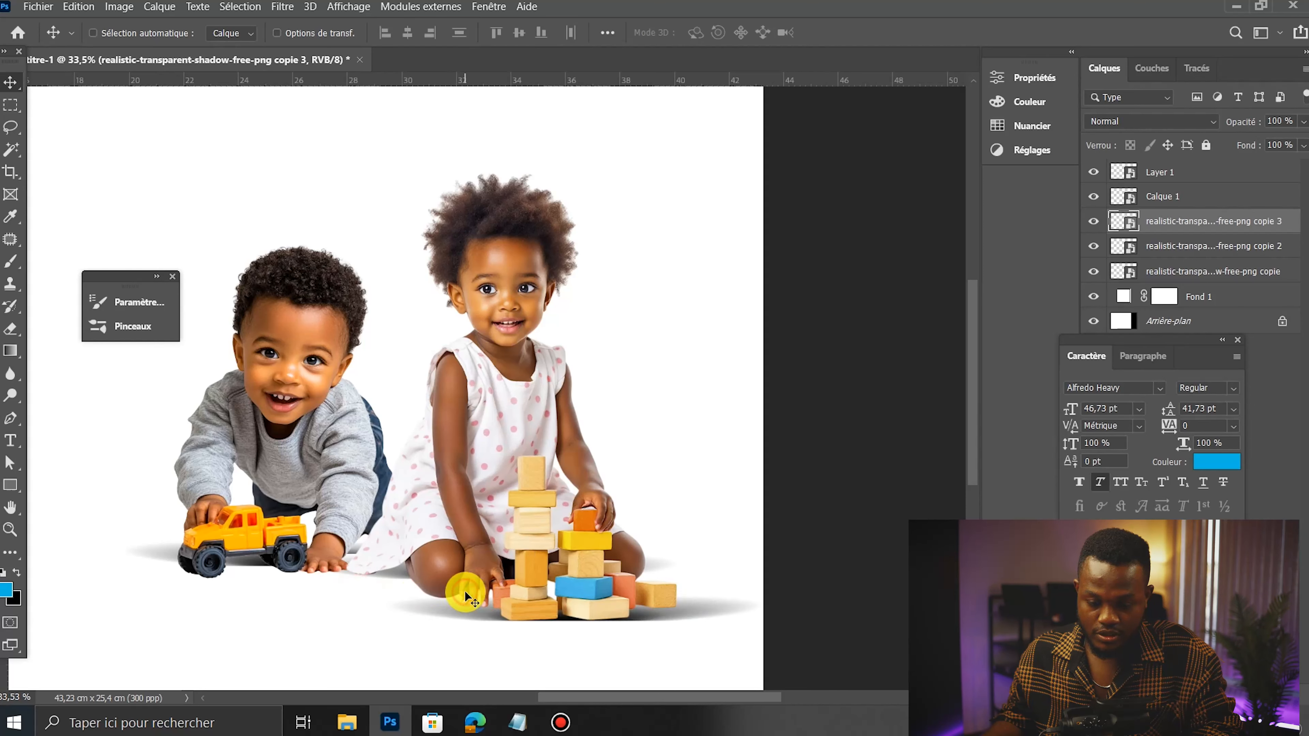
Step: Reposition the newest shadow copy between the boy's hand and the girl's legs, under the hem of her dress
drag(372, 480, 100, 481)
scroll(553, 546, down, 2)
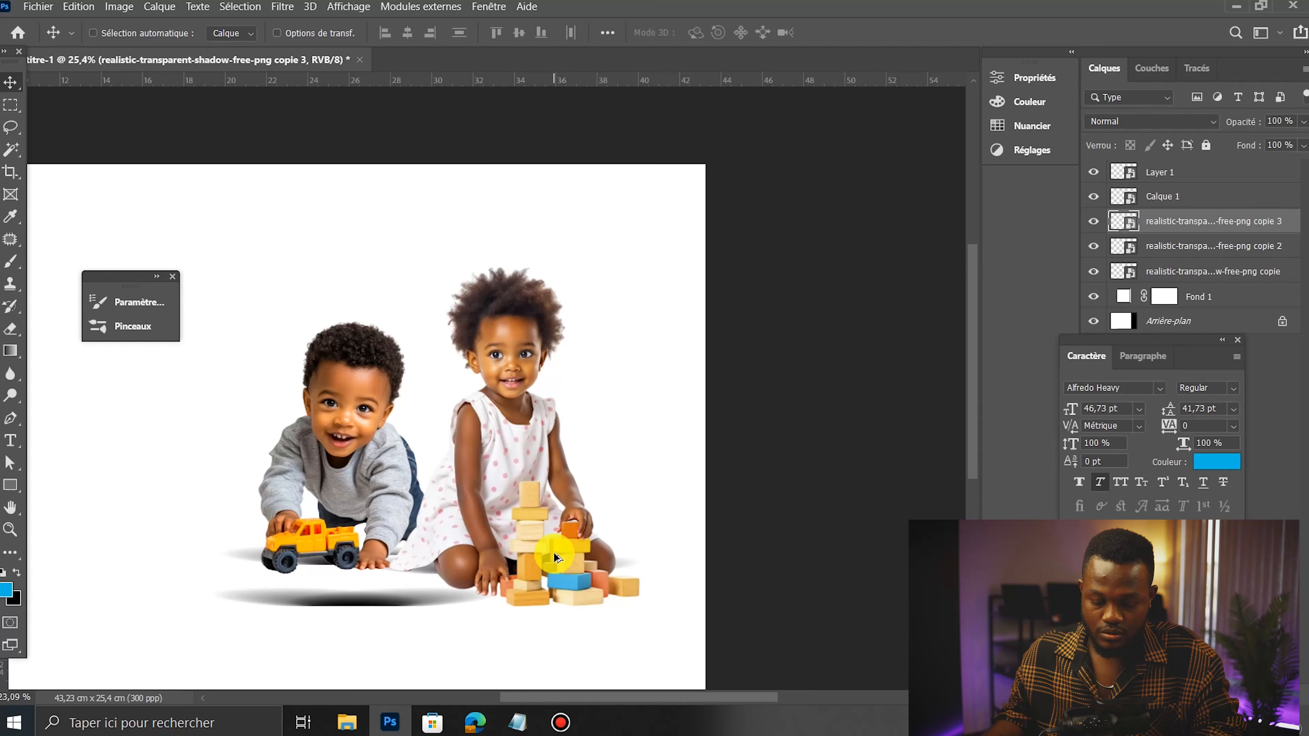
drag(560, 539, 566, 513)
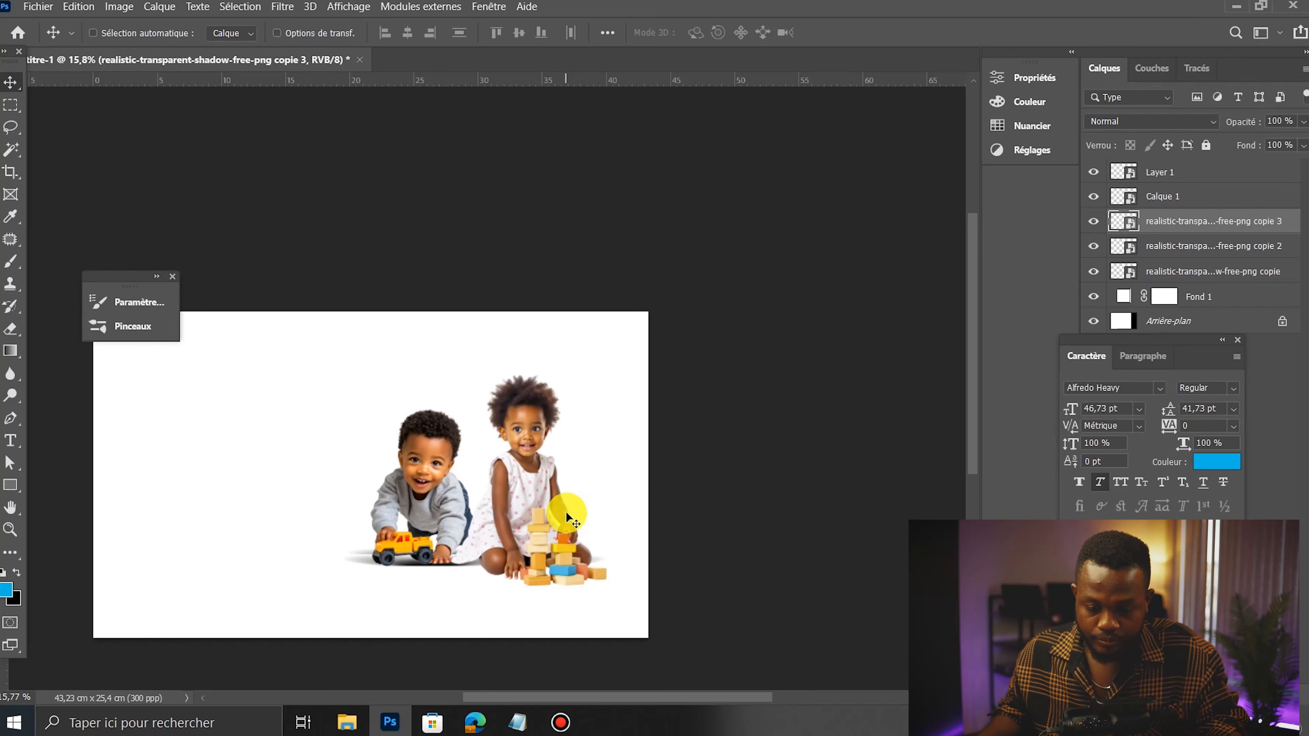
scroll(460, 525, up, 1)
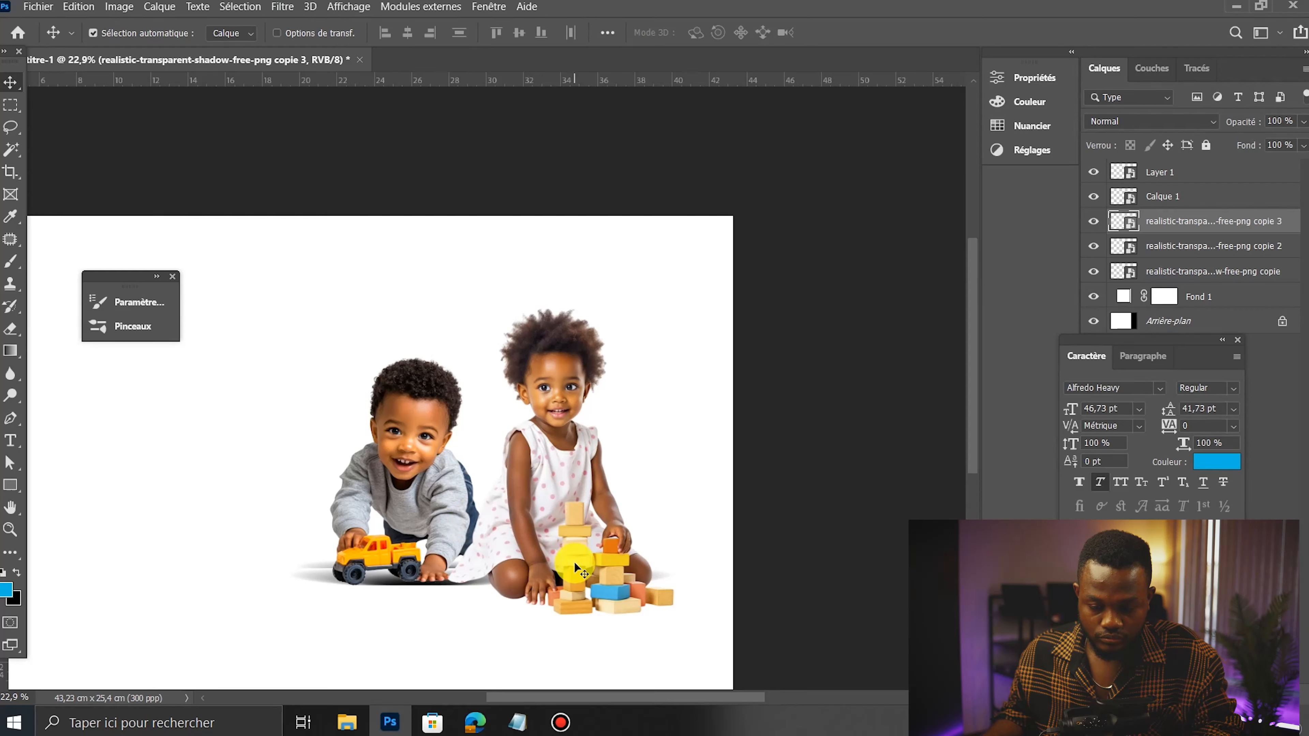
drag(561, 571, 705, 609)
scroll(613, 602, up, 5)
drag(554, 609, 507, 569)
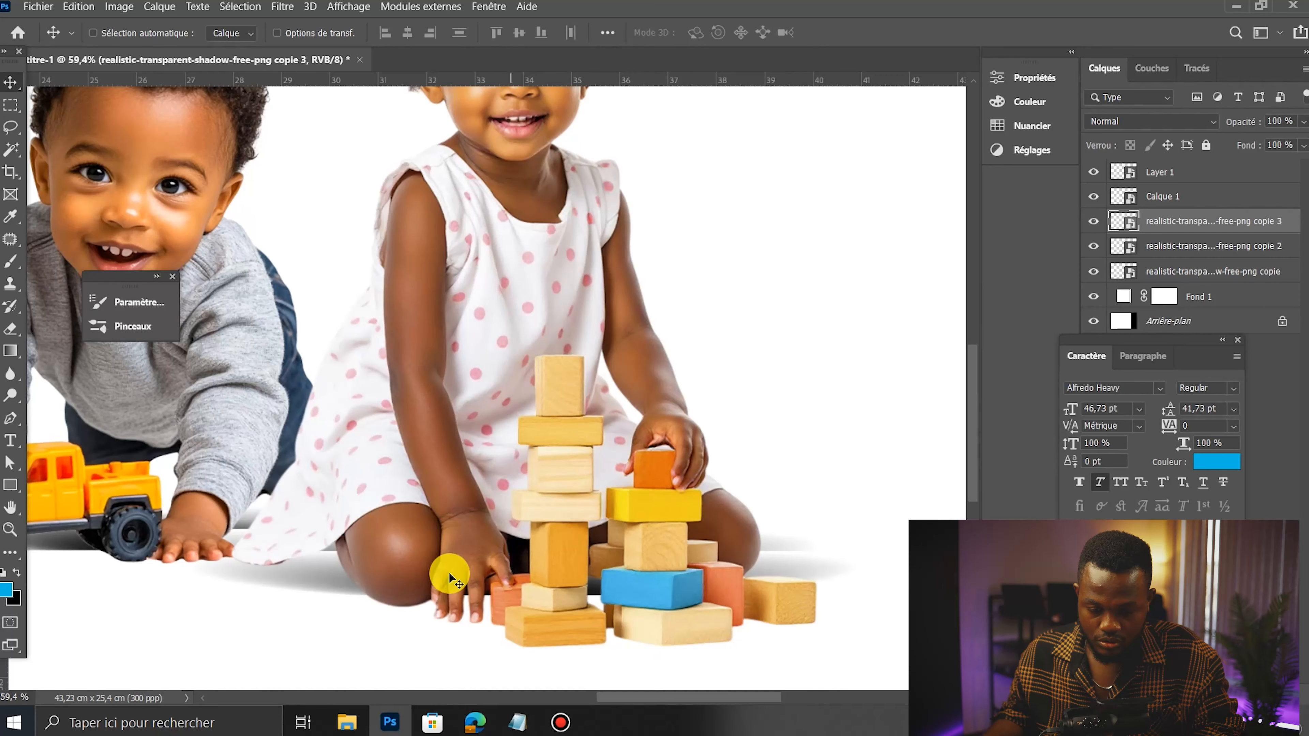
scroll(274, 532, down, 3)
drag(353, 572, 361, 508)
Step: Add another shadow copy under the wooden blocks, scaled to about 15% with 85% opacity
scroll(470, 451, down, 8)
scroll(460, 458, up, 7)
drag(427, 491, 518, 512)
drag(1282, 139, 1289, 145)
drag(653, 515, 674, 535)
key(ctrl+t)
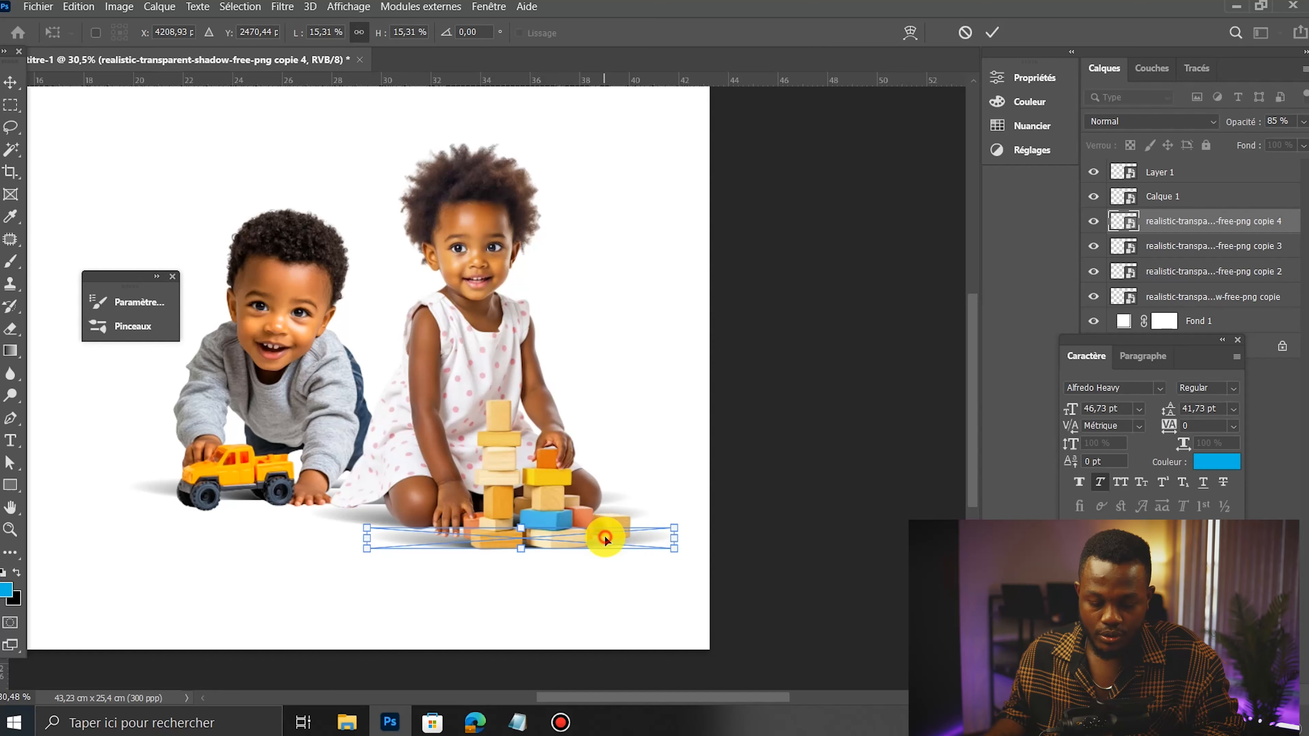
key(Return)
Step: Move the floating Character panel clear of the layer list
scroll(644, 480, down, 5)
scroll(624, 464, up, 3)
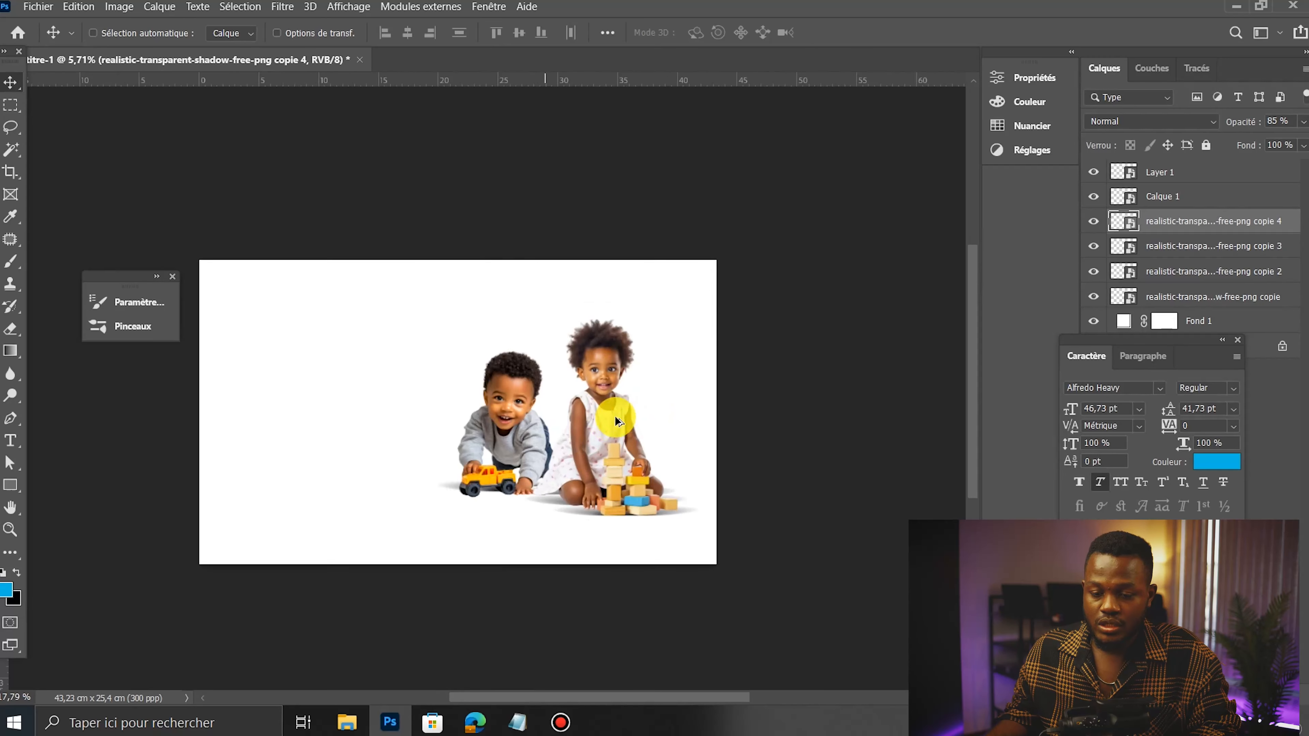
scroll(616, 421, up, 4)
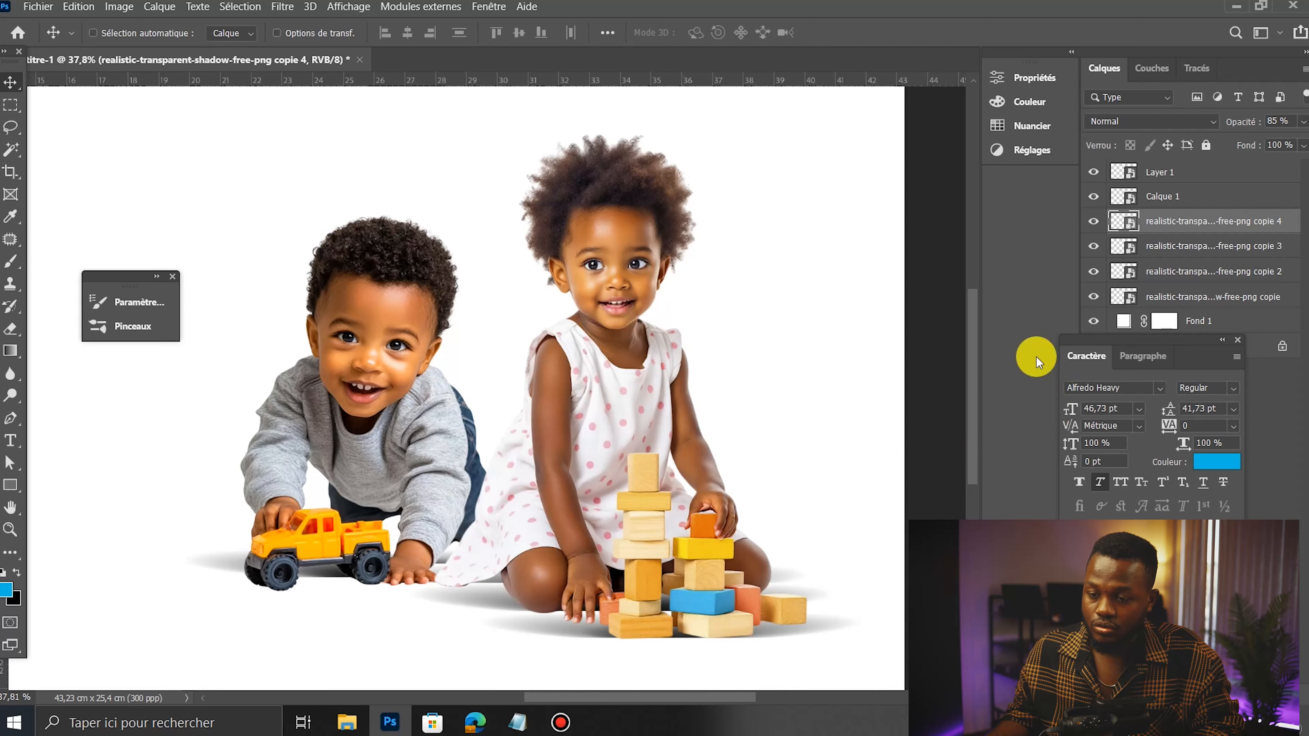
click(1180, 243)
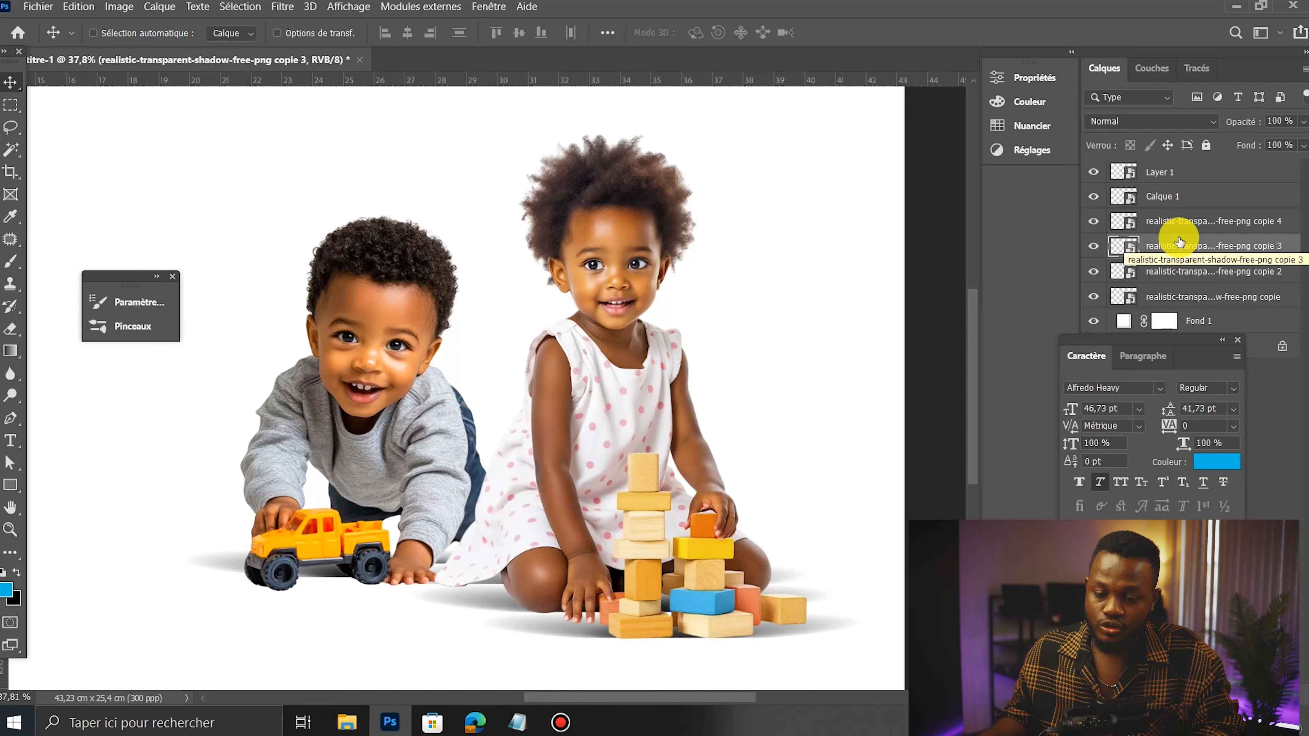
scroll(680, 382, down, 3)
drag(1169, 347, 967, 468)
Step: Group the two children's layers together with all four shadow layers
click(1184, 297)
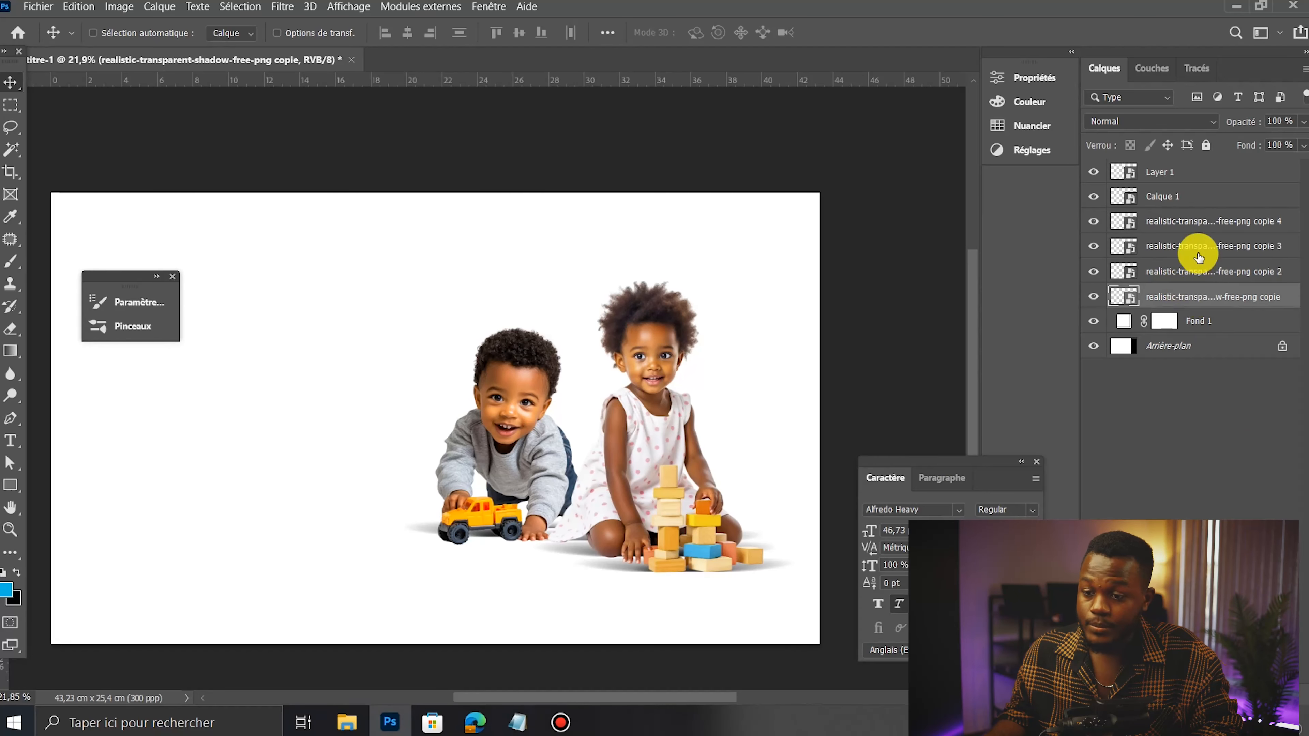
shift+click(1163, 191)
shift+click(1165, 174)
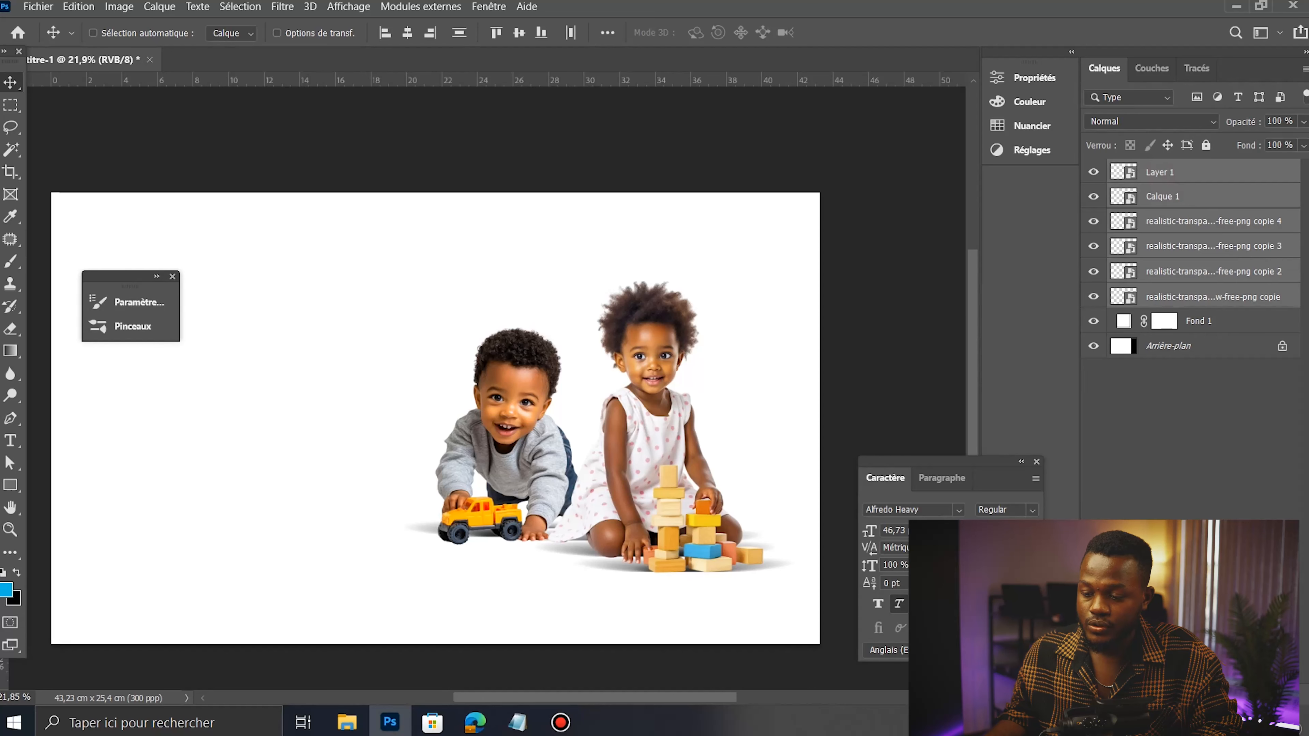
key(ctrl+g)
click(1093, 172)
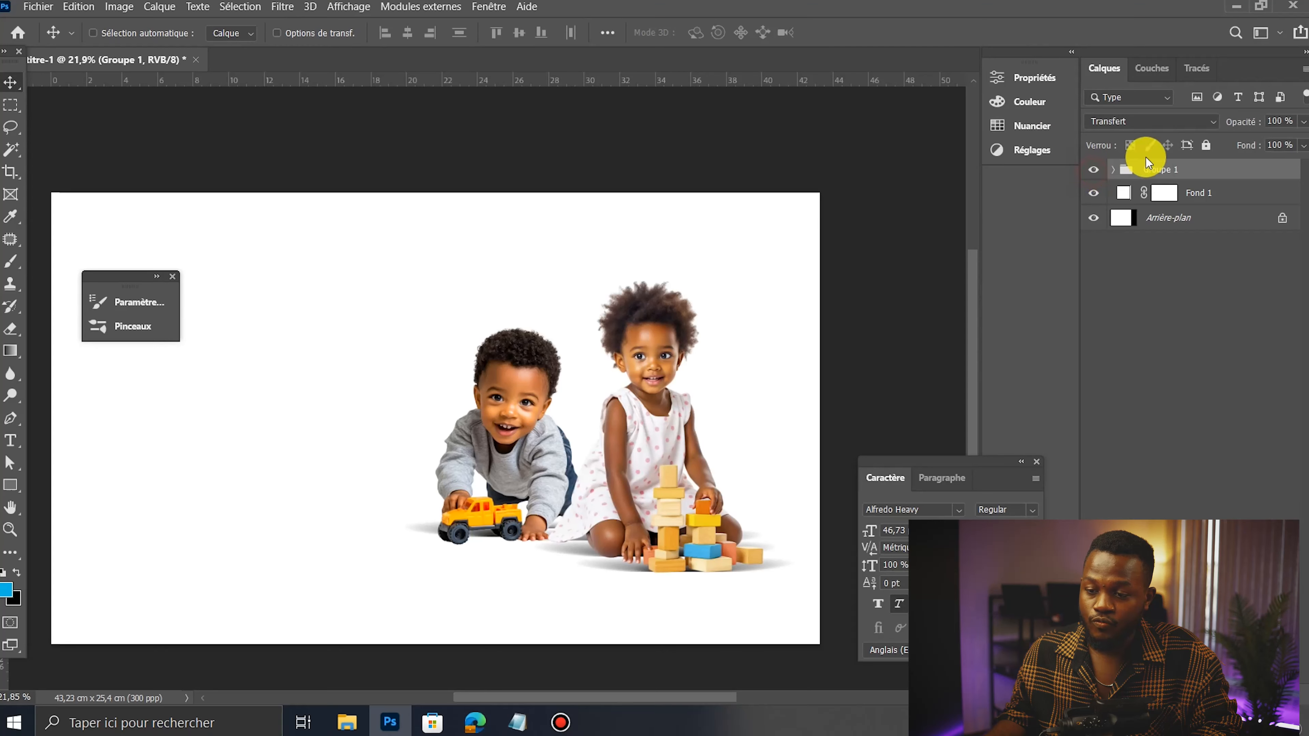
Step: Scale the children's group up to about 110% and reposition it in the lower part of the canvas's right half
drag(615, 465, 633, 456)
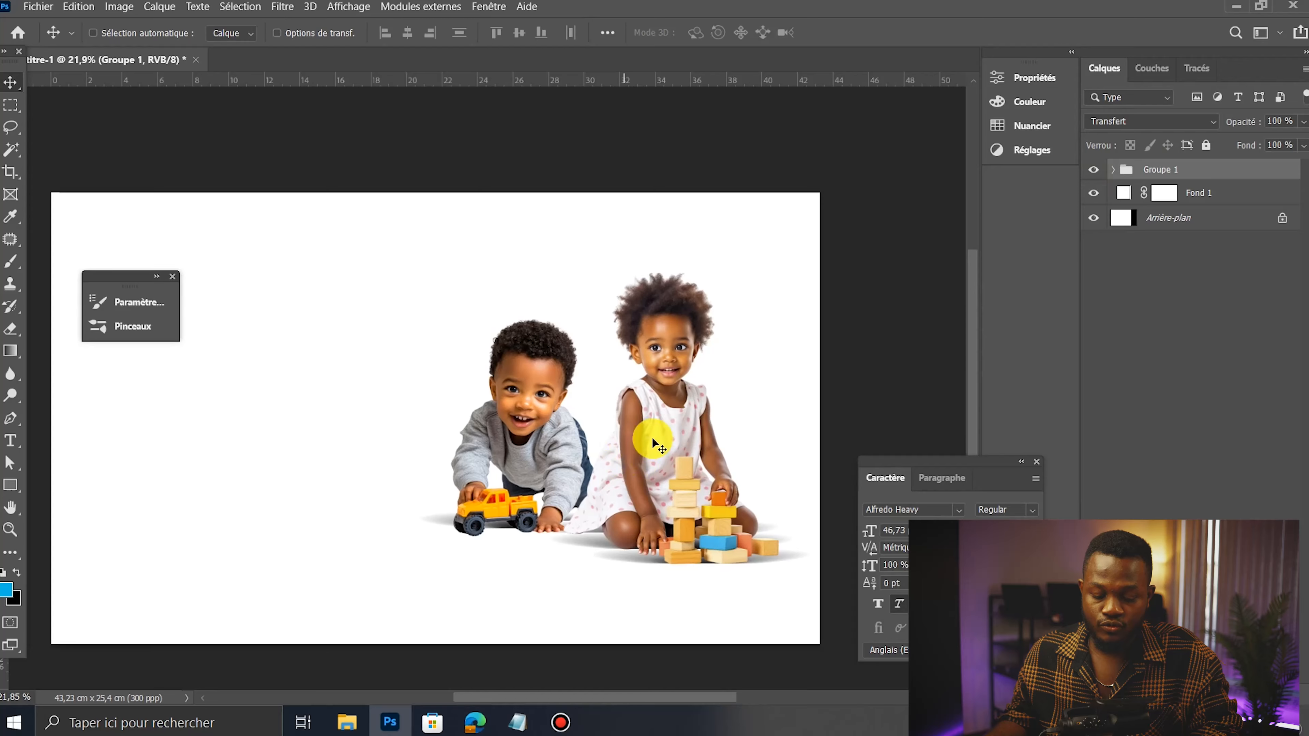
scroll(644, 434, down, 4)
scroll(647, 402, up, 3)
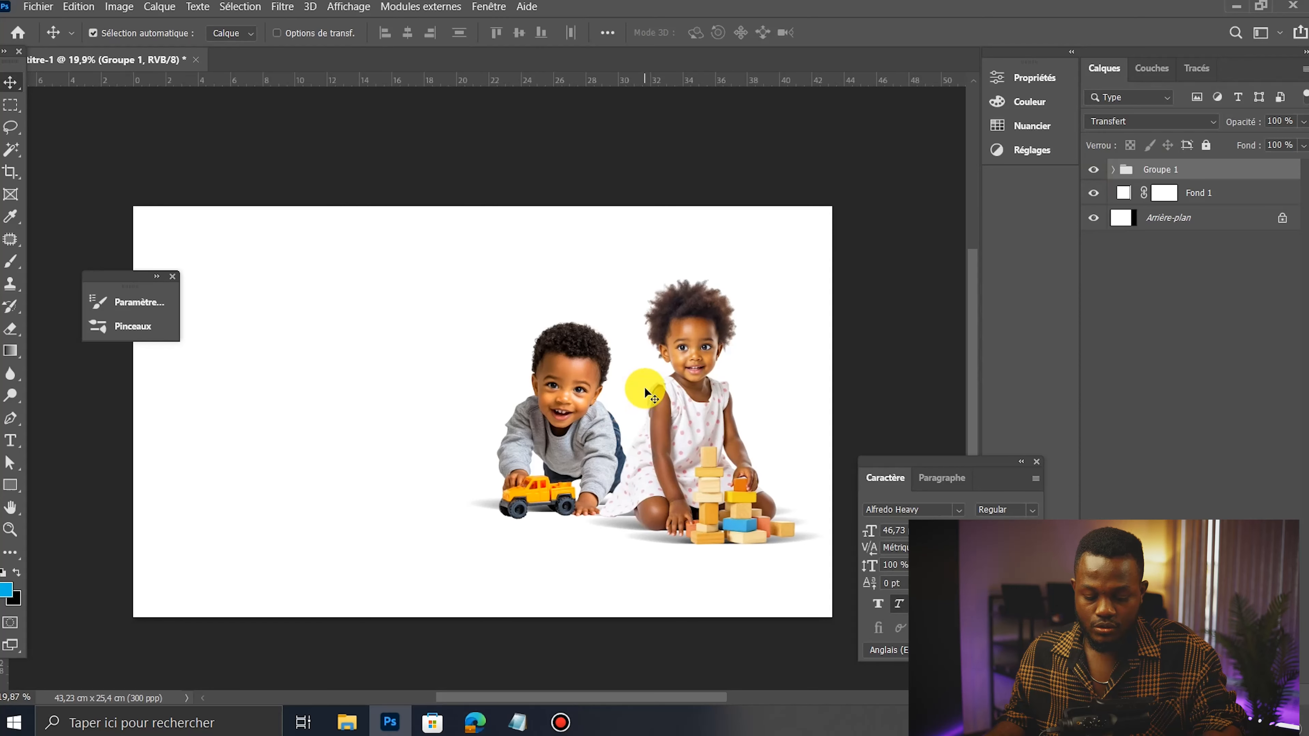
key(ctrl+t)
drag(628, 280, 637, 251)
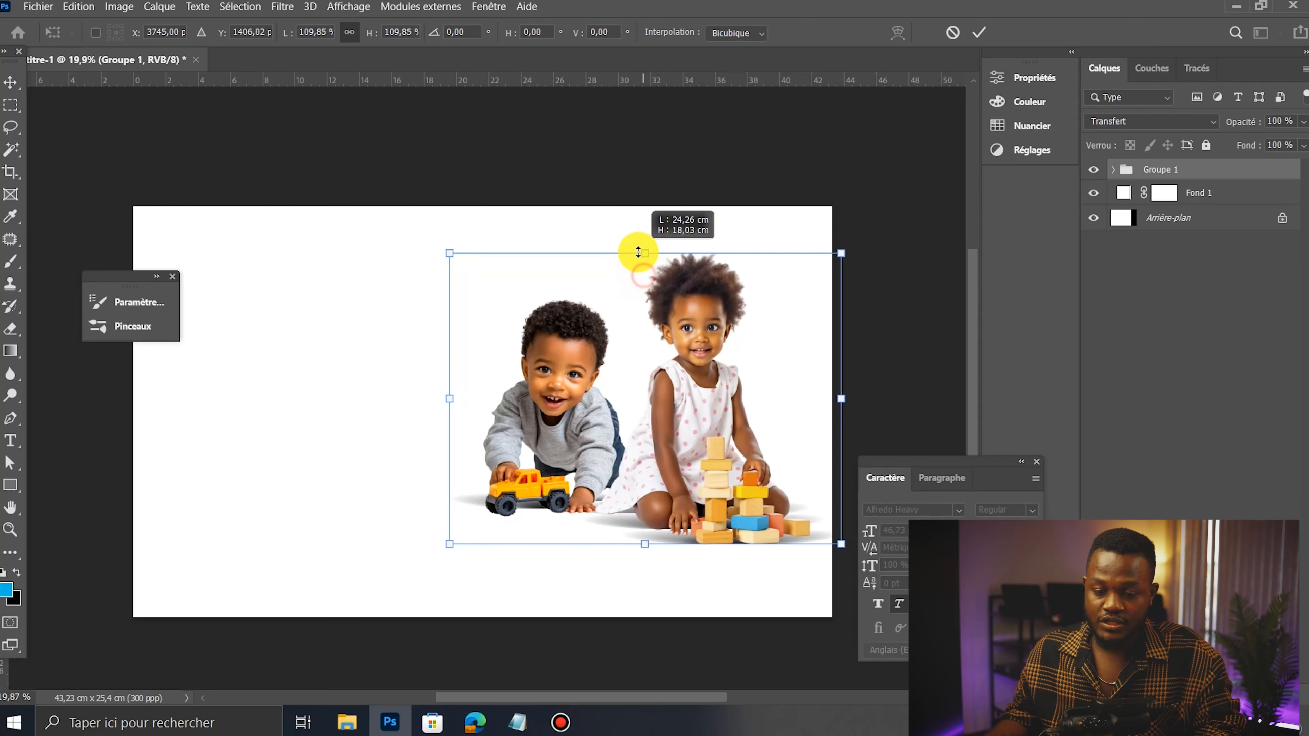
drag(672, 322, 647, 335)
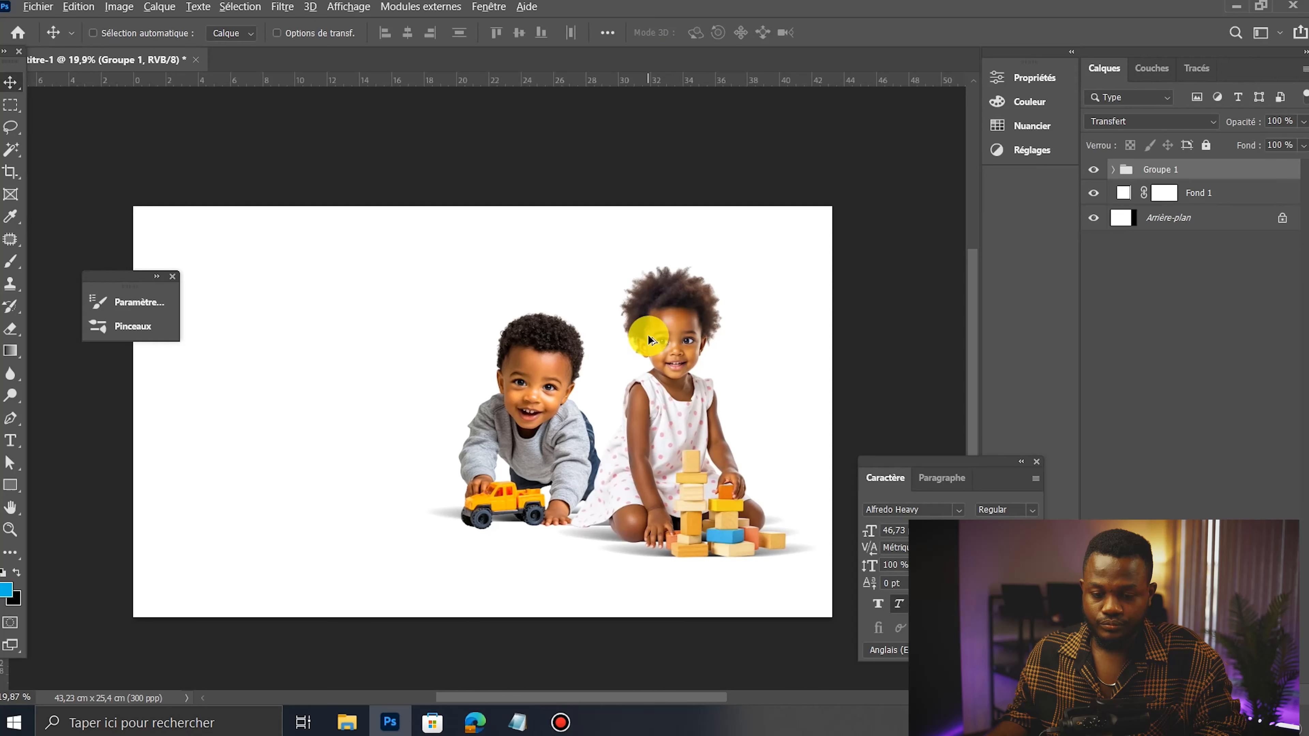
Step: Collapse the floating Character panel
scroll(645, 336, down, 3)
scroll(655, 321, up, 3)
click(1022, 464)
scroll(724, 331, down, 4)
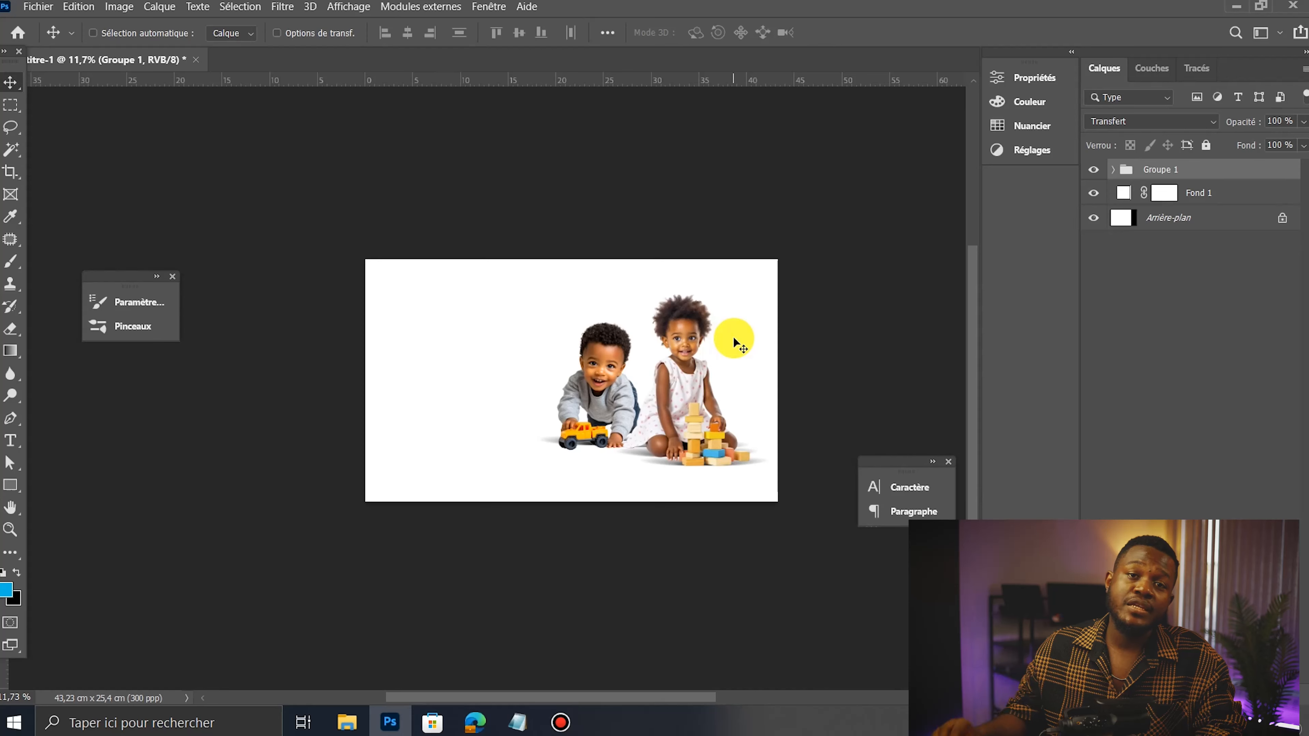
Step: Examine the boy's and girl's cutouts up close, including faces and hair edges, and in the whole composition
scroll(579, 324, up, 6)
scroll(453, 269, down, 4)
scroll(505, 285, up, 6)
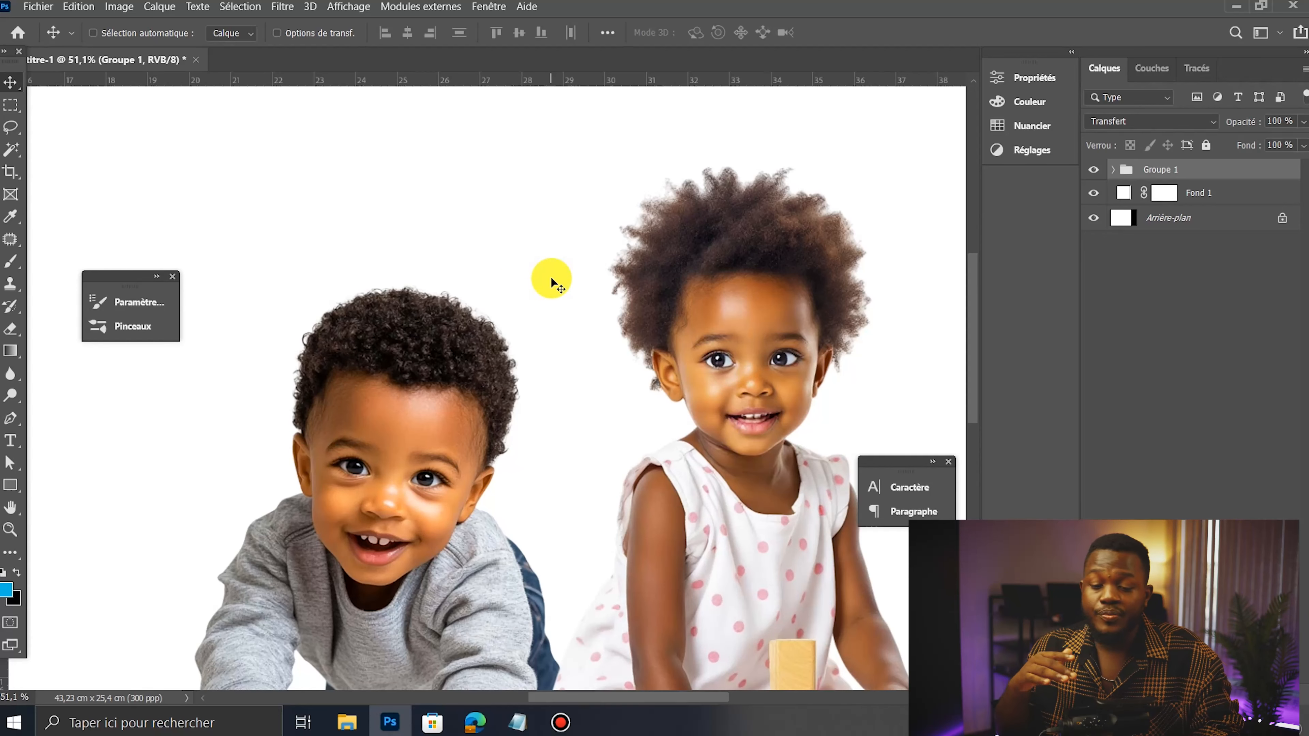
scroll(424, 503, up, 6)
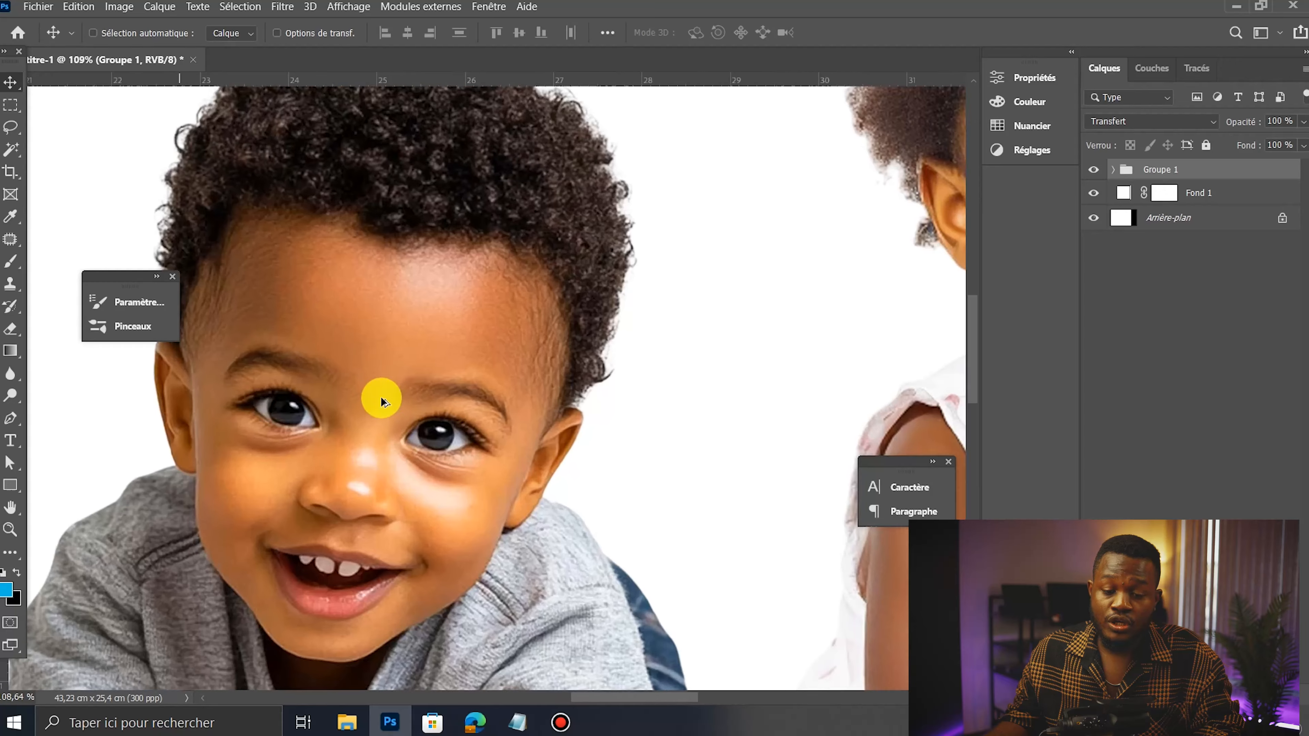
scroll(381, 396, down, 5)
scroll(742, 283, up, 5)
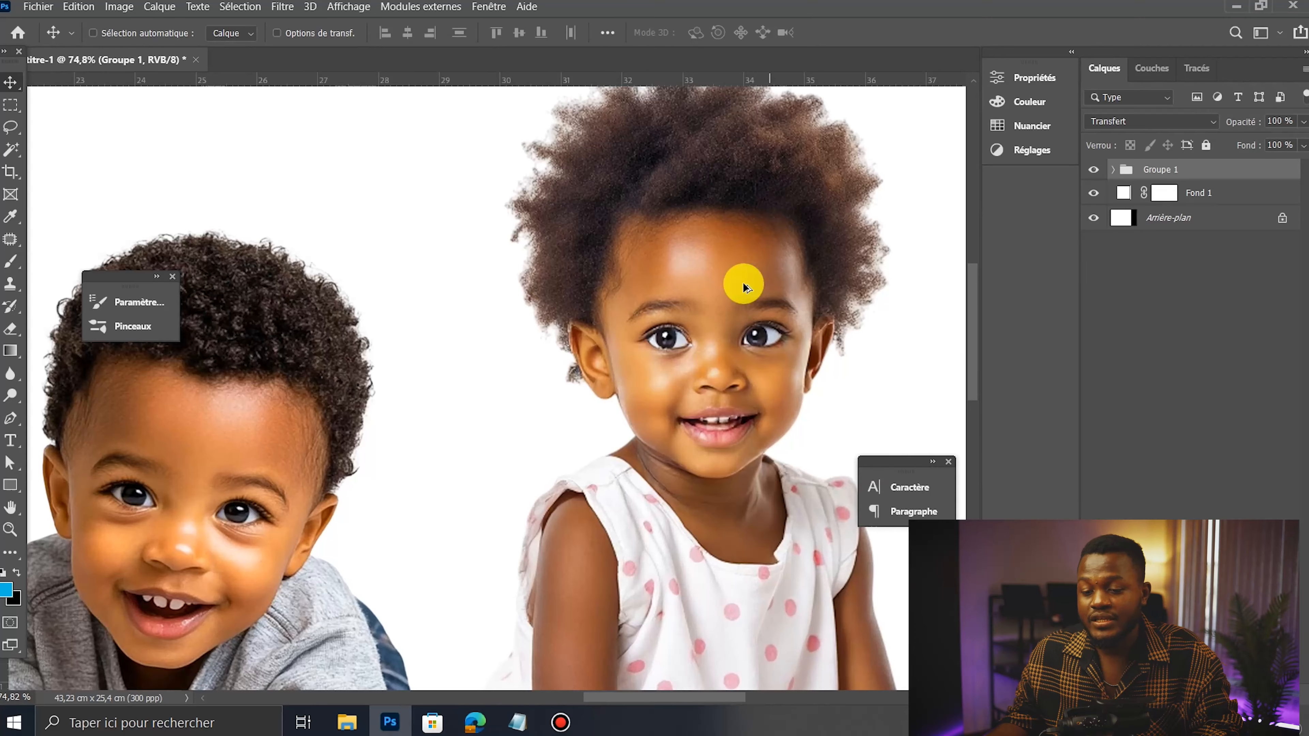
scroll(744, 279, down, 3)
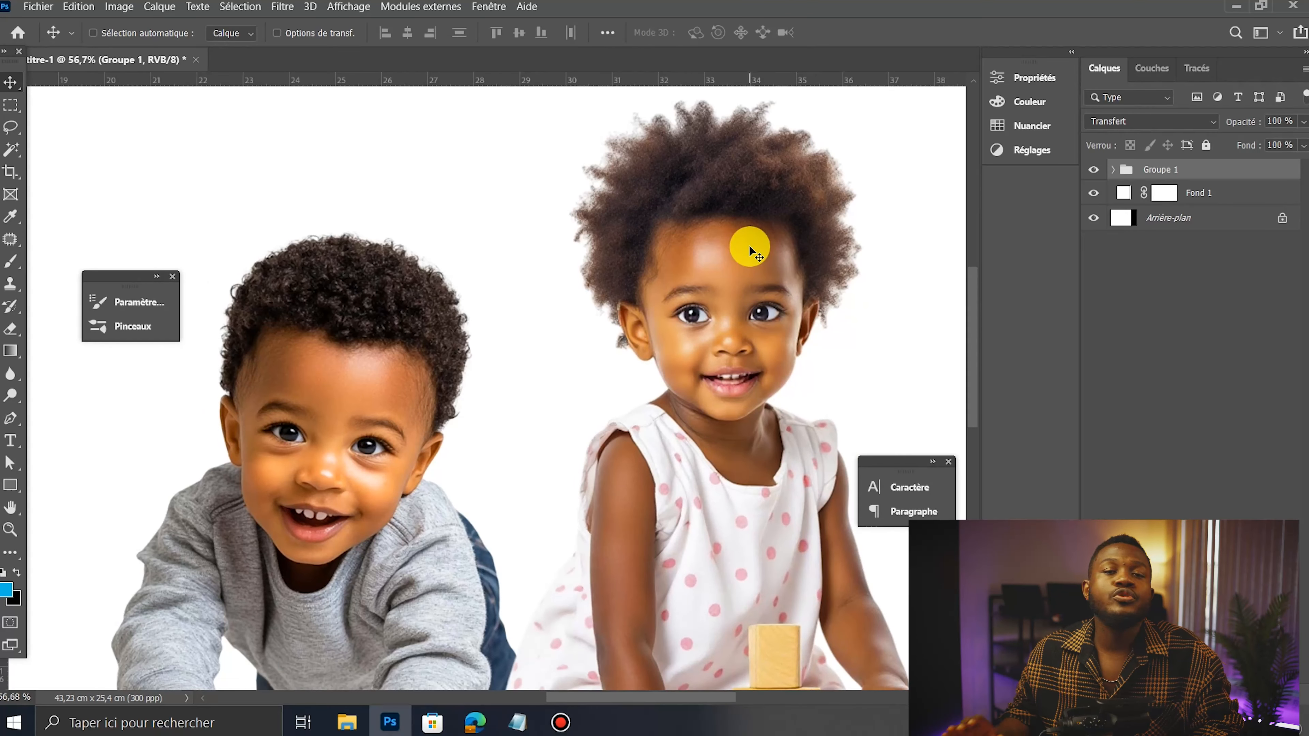
scroll(750, 253, down, 5)
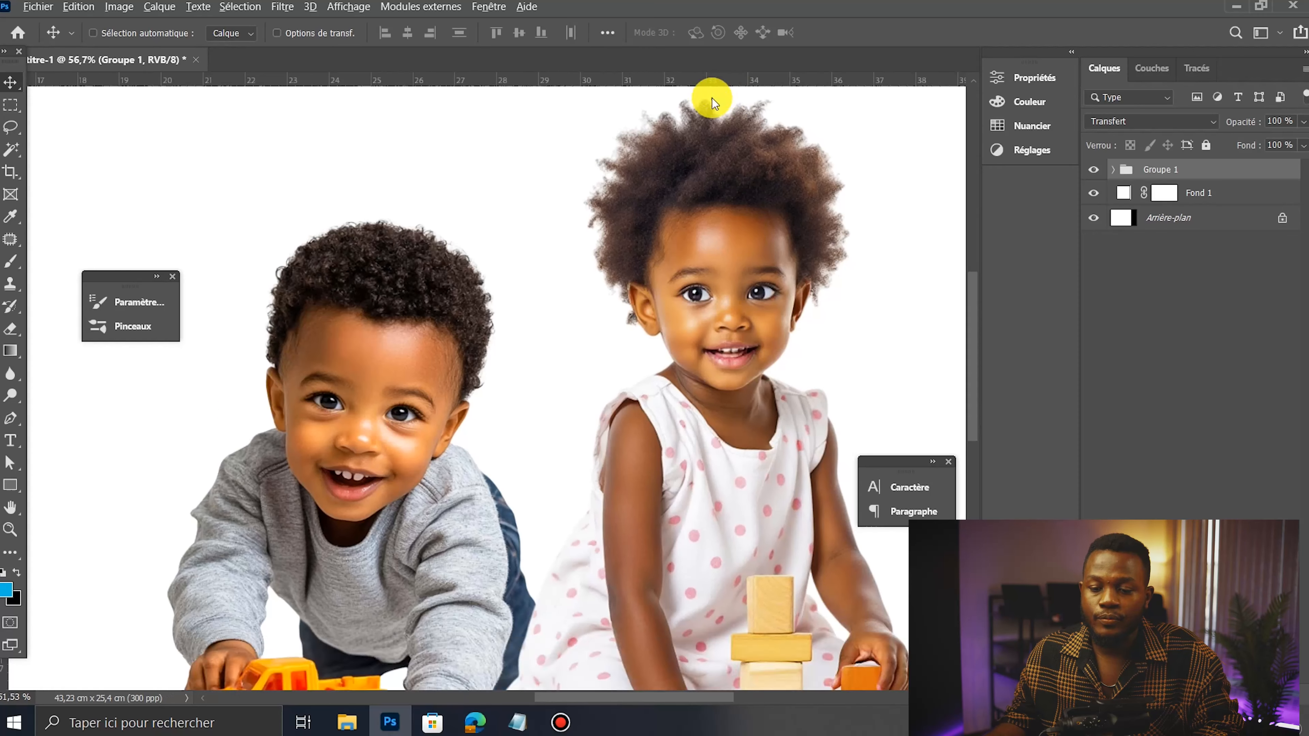
scroll(571, 424, up, 2)
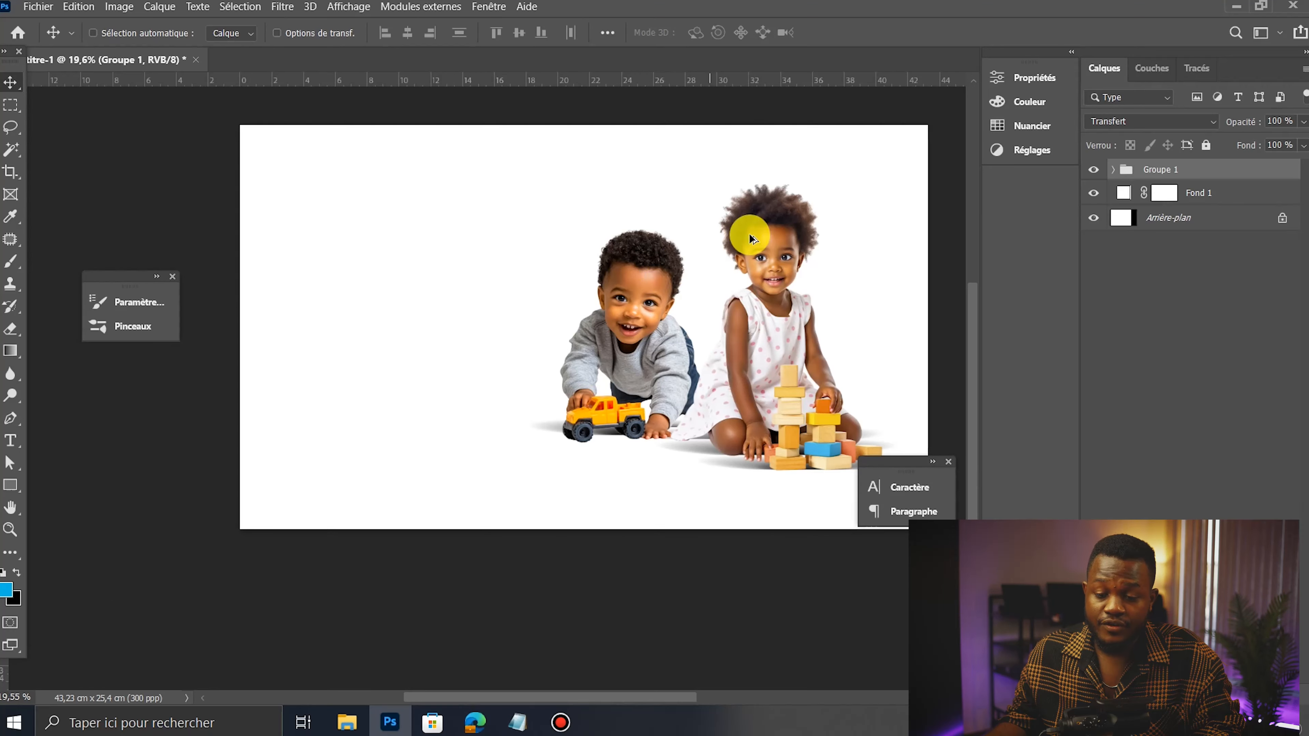
Step: Switch to File Explorer and preview the clouds-and-stars sky illustration in the rdeire folder
click(346, 722)
click(637, 268)
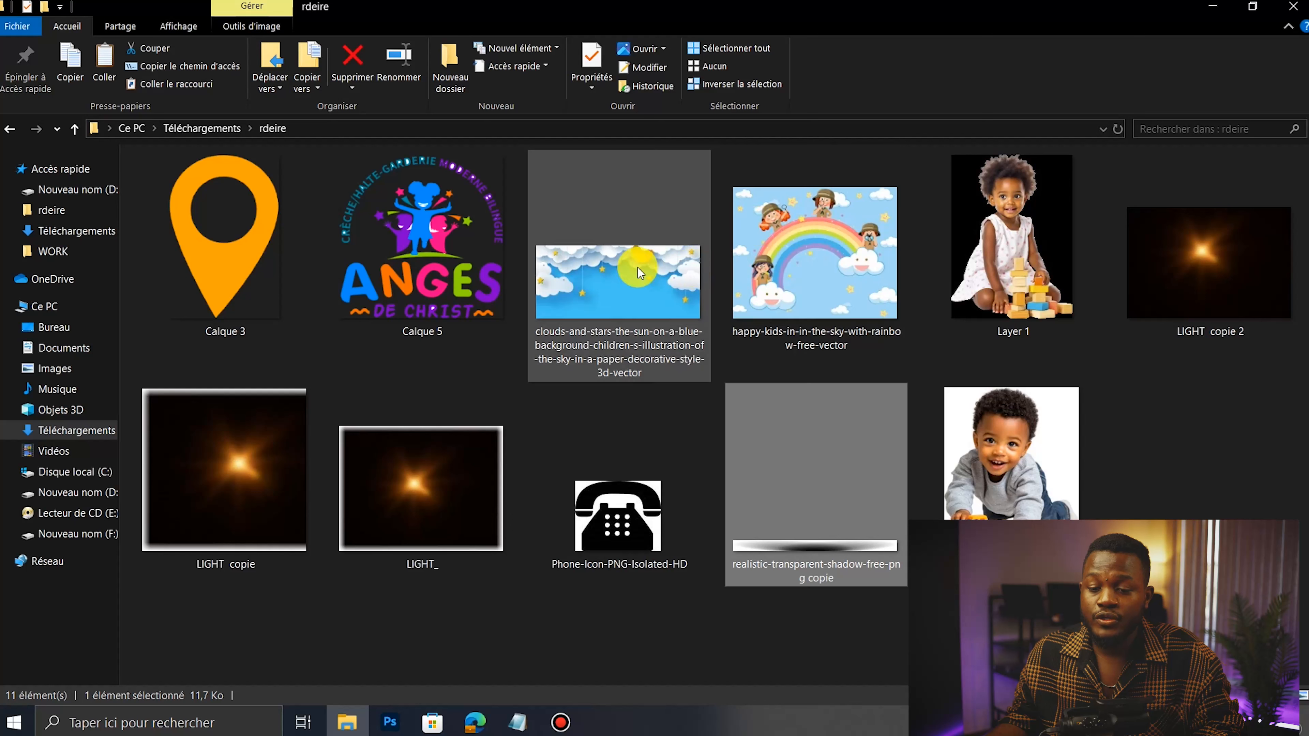
double_click(691, 272)
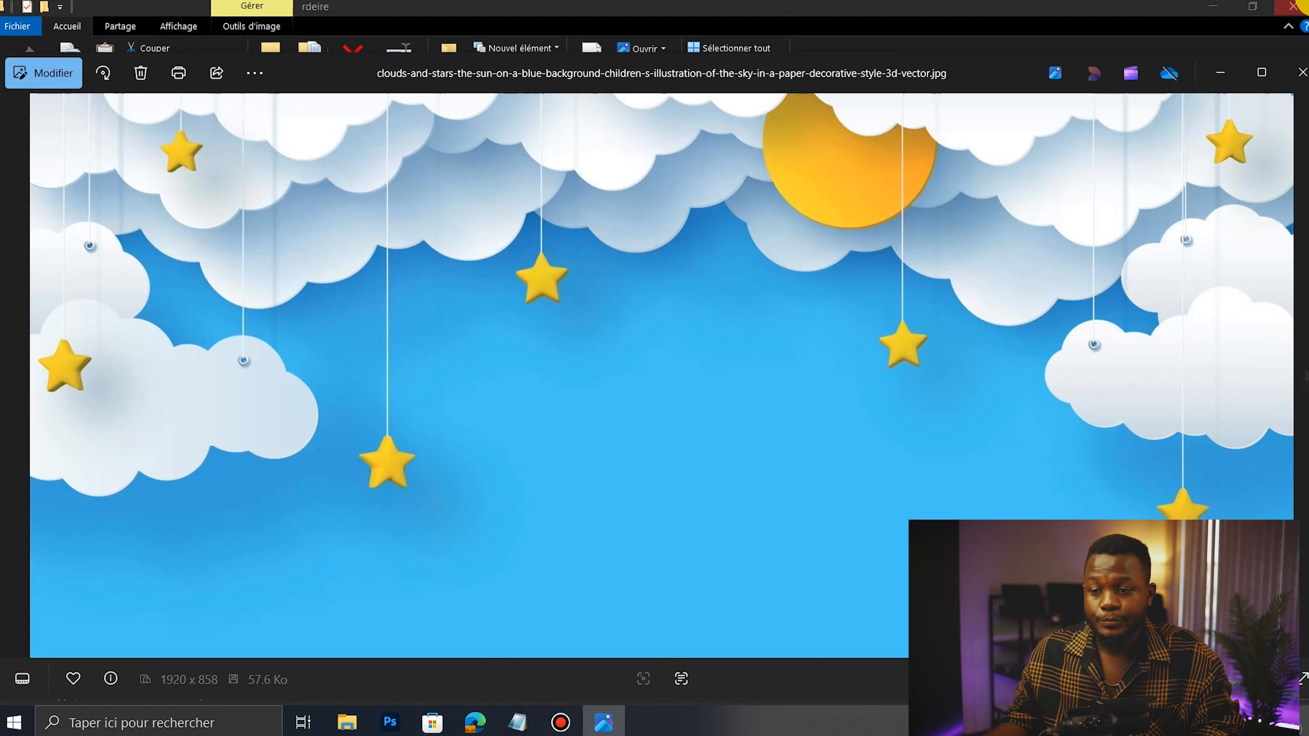
click(1303, 72)
Step: Place the clouds-and-stars image into the Photoshop design and enlarge it to cover the whole canvas
drag(613, 314, 461, 456)
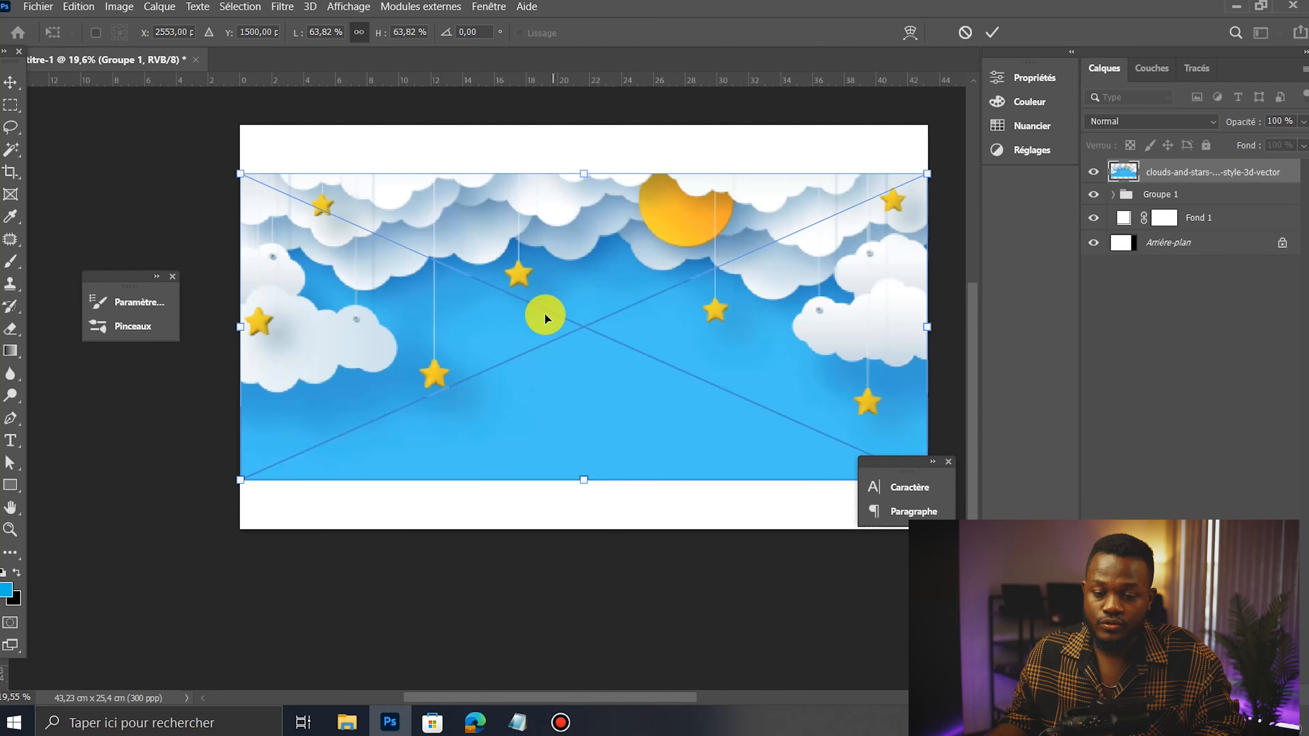
drag(583, 173, 584, 124)
drag(583, 481, 597, 528)
double_click(568, 468)
Step: Move the clouds-and-stars layer beneath Groupe 1 so the children stand in front of the sky
drag(1163, 169, 1182, 207)
scroll(680, 382, down, 6)
scroll(679, 379, up, 5)
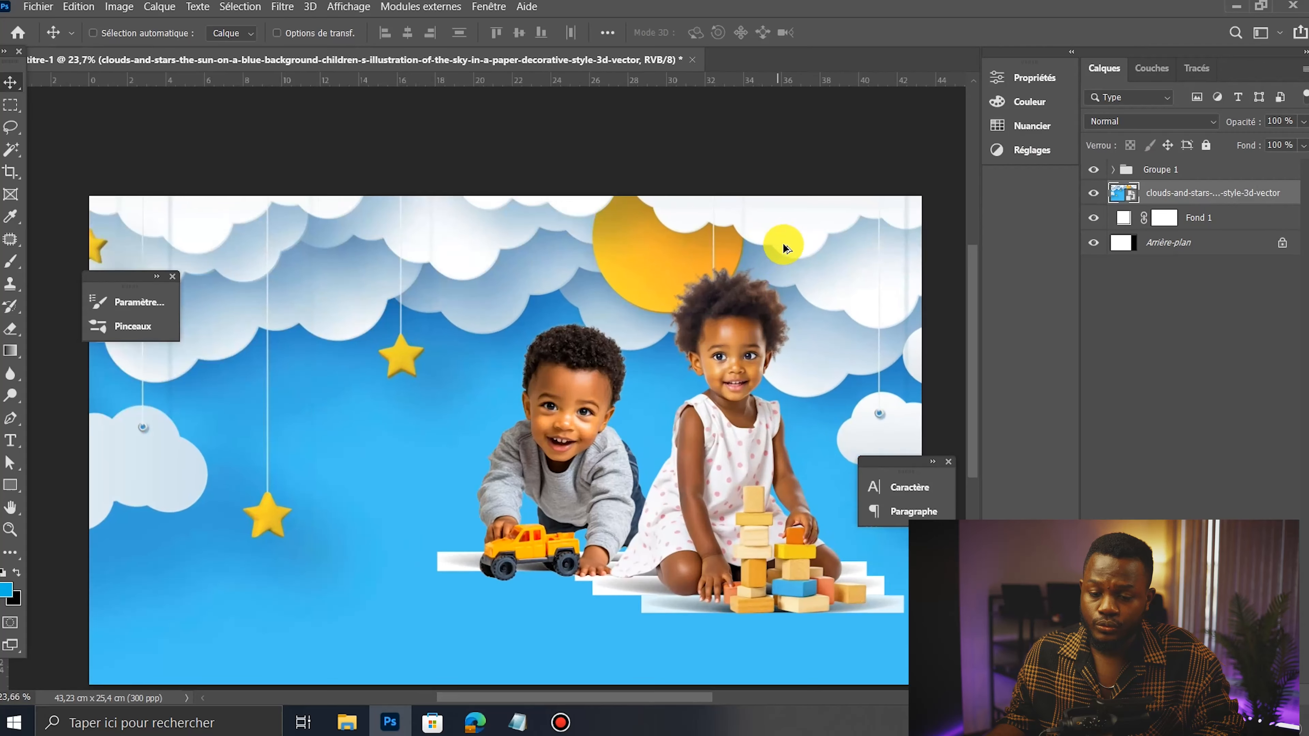
scroll(633, 439, down, 4)
scroll(704, 441, up, 2)
scroll(876, 437, up, 5)
scroll(500, 362, down, 8)
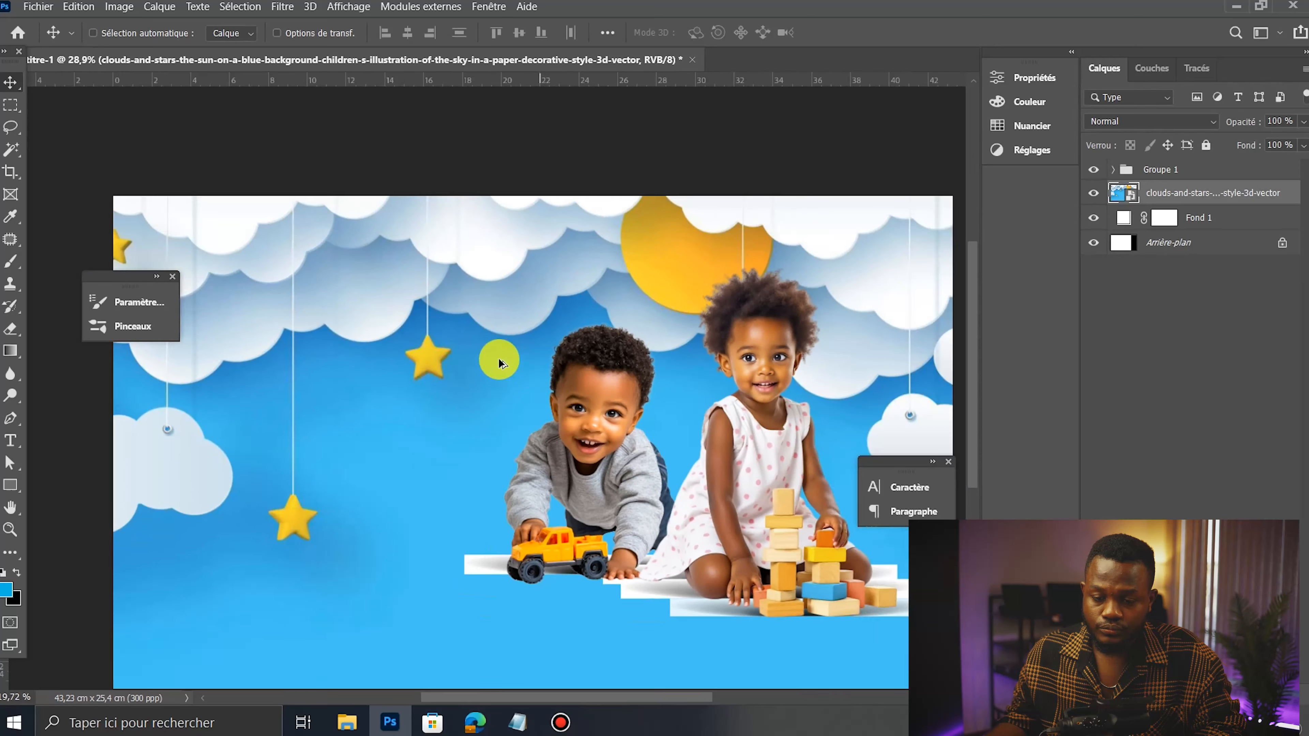
Step: Move the collapsed Character and Paragraph panel off the canvas
drag(879, 462, 1072, 446)
scroll(618, 396, up, 6)
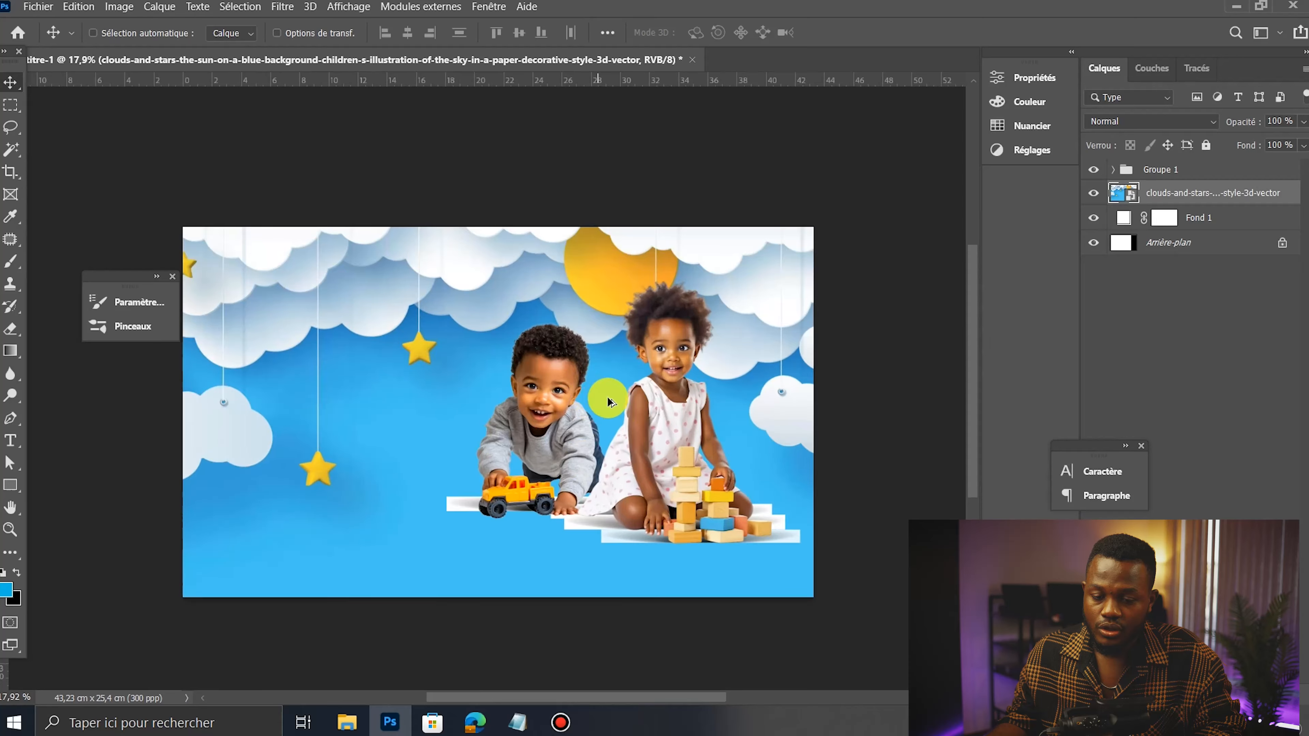
scroll(507, 473, down, 1)
scroll(503, 500, up, 2)
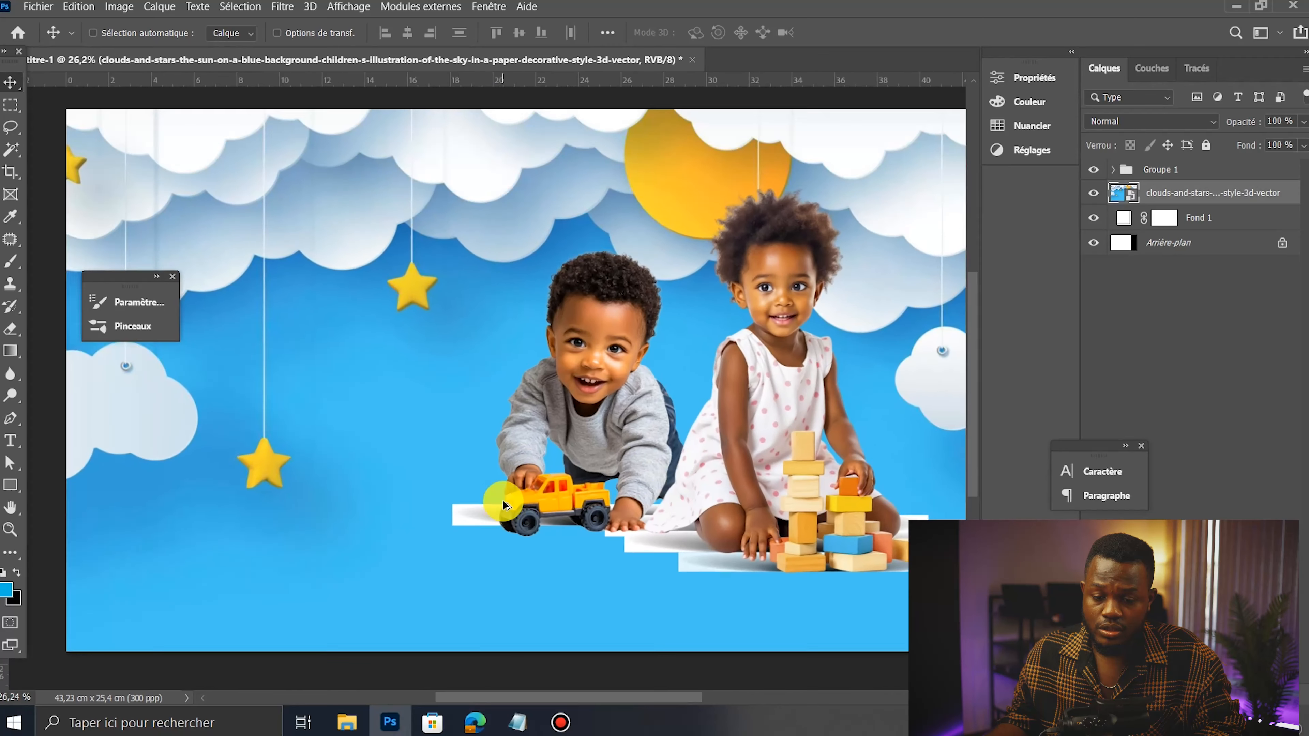
Step: Hide Groupe 1 to examine the sky background on its own, and show the group again
scroll(502, 500, down, 1)
click(1105, 177)
scroll(584, 403, down, 2)
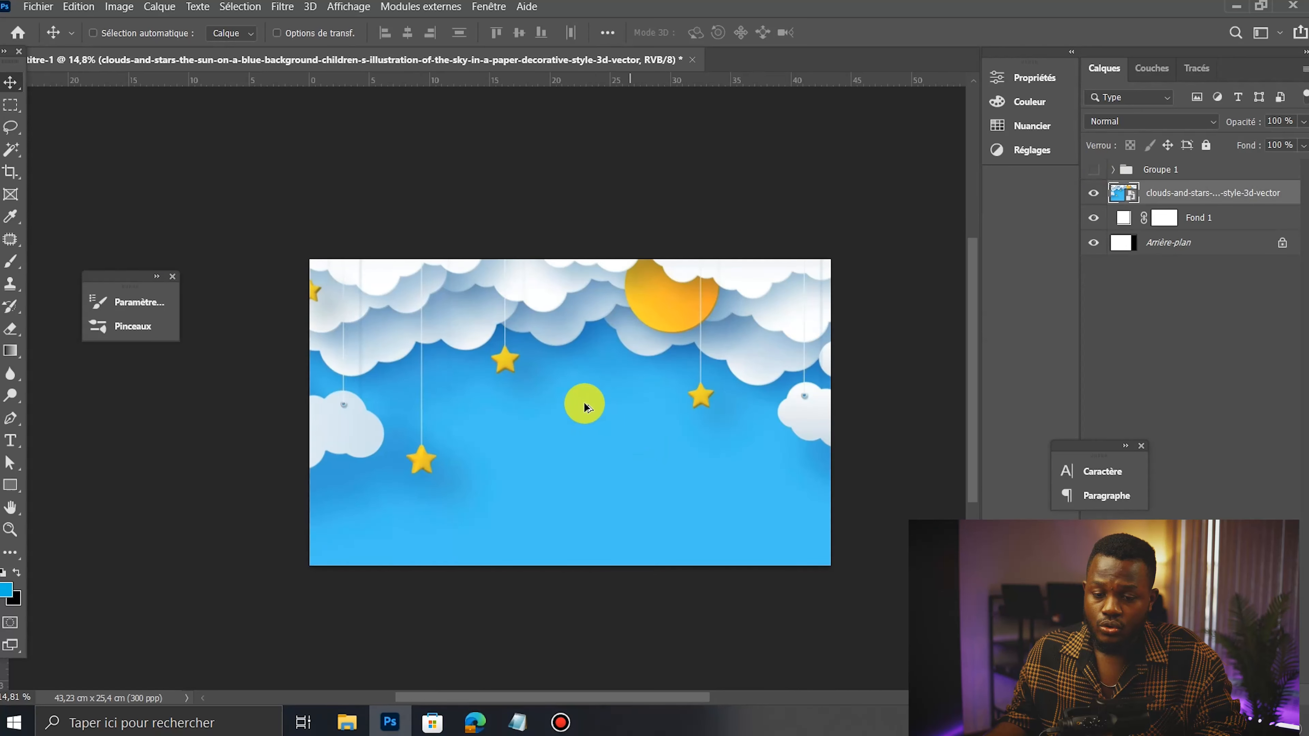
scroll(528, 343, up, 2)
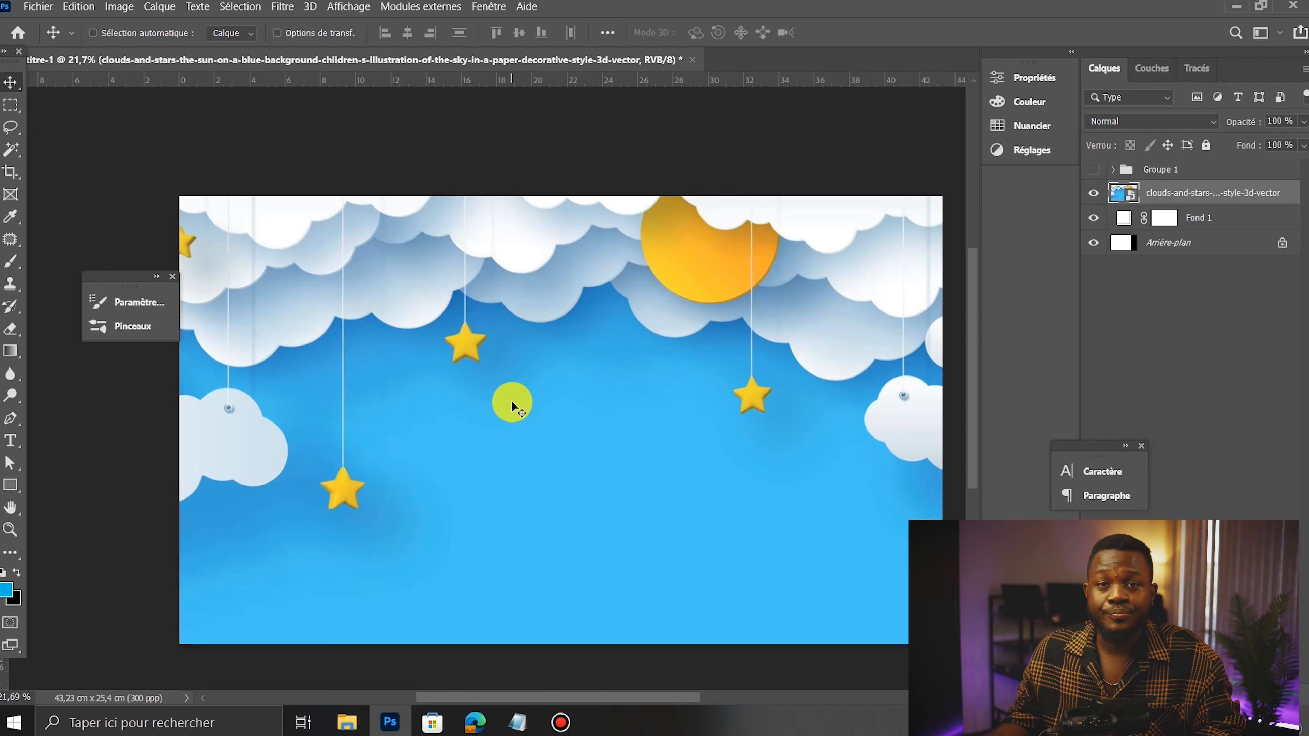
click(1094, 169)
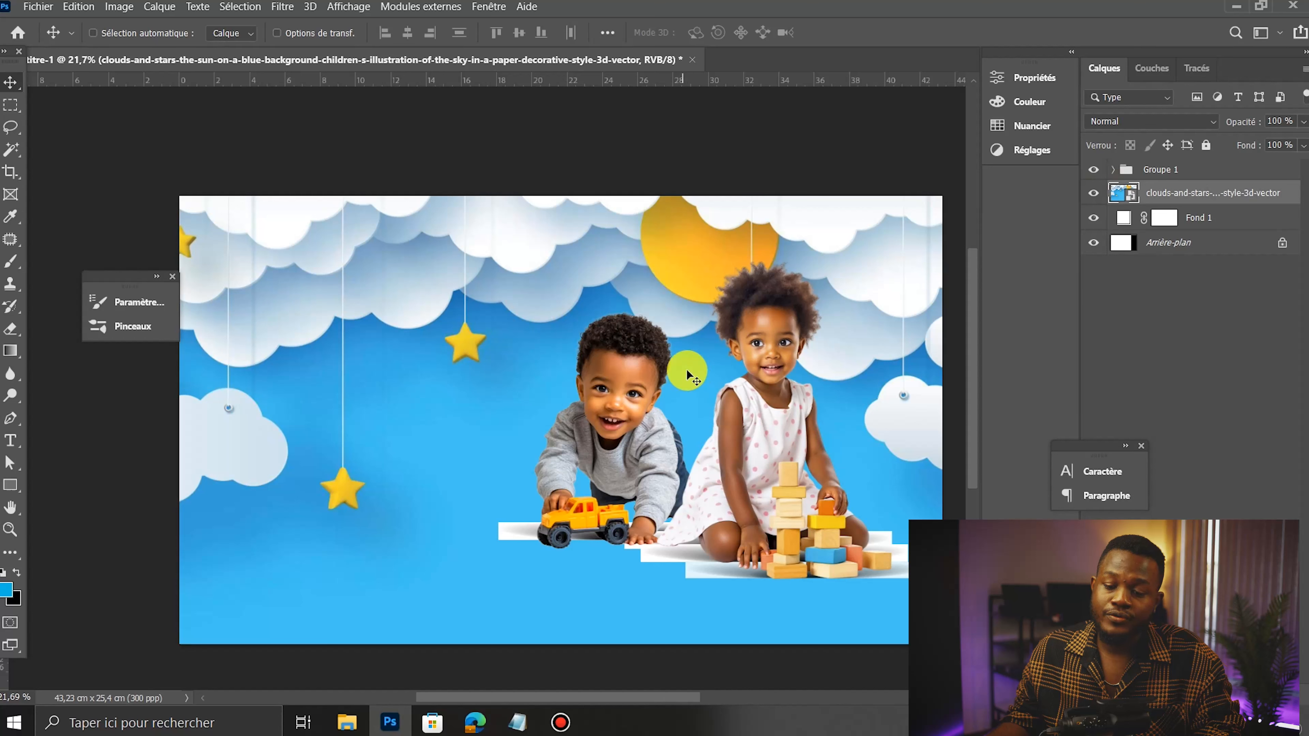
Step: Move the children's group slightly upward over the sky background
click(1142, 173)
drag(744, 344, 743, 336)
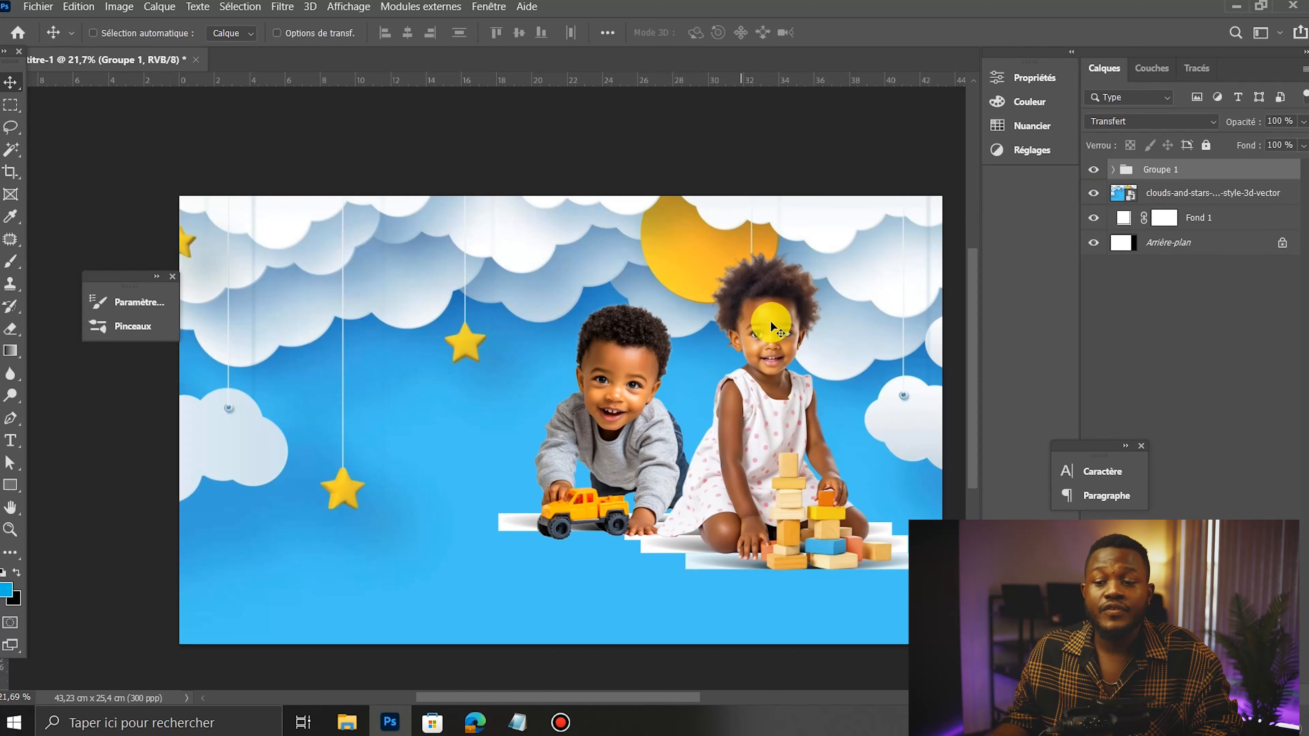
Step: Add a layer mask to the clouds-and-stars layer and set up a black soft brush of about 2708 px
click(1136, 197)
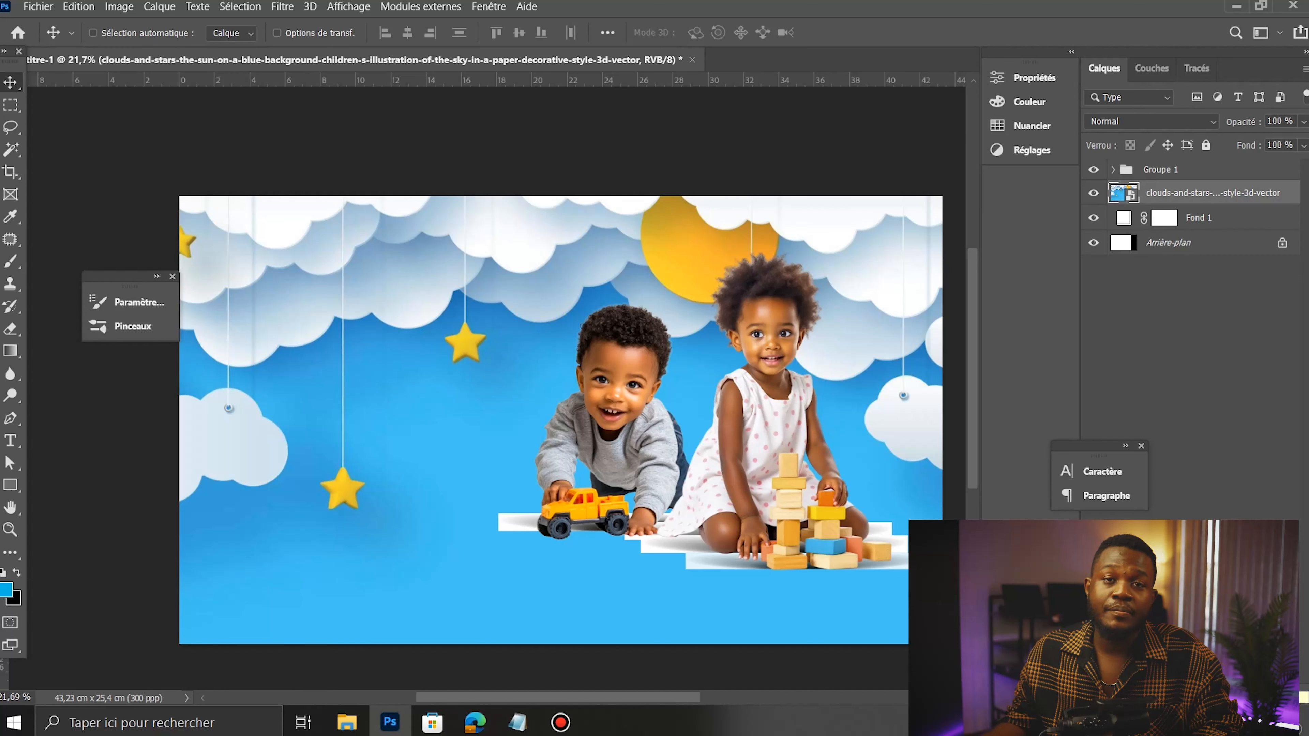
click(1176, 697)
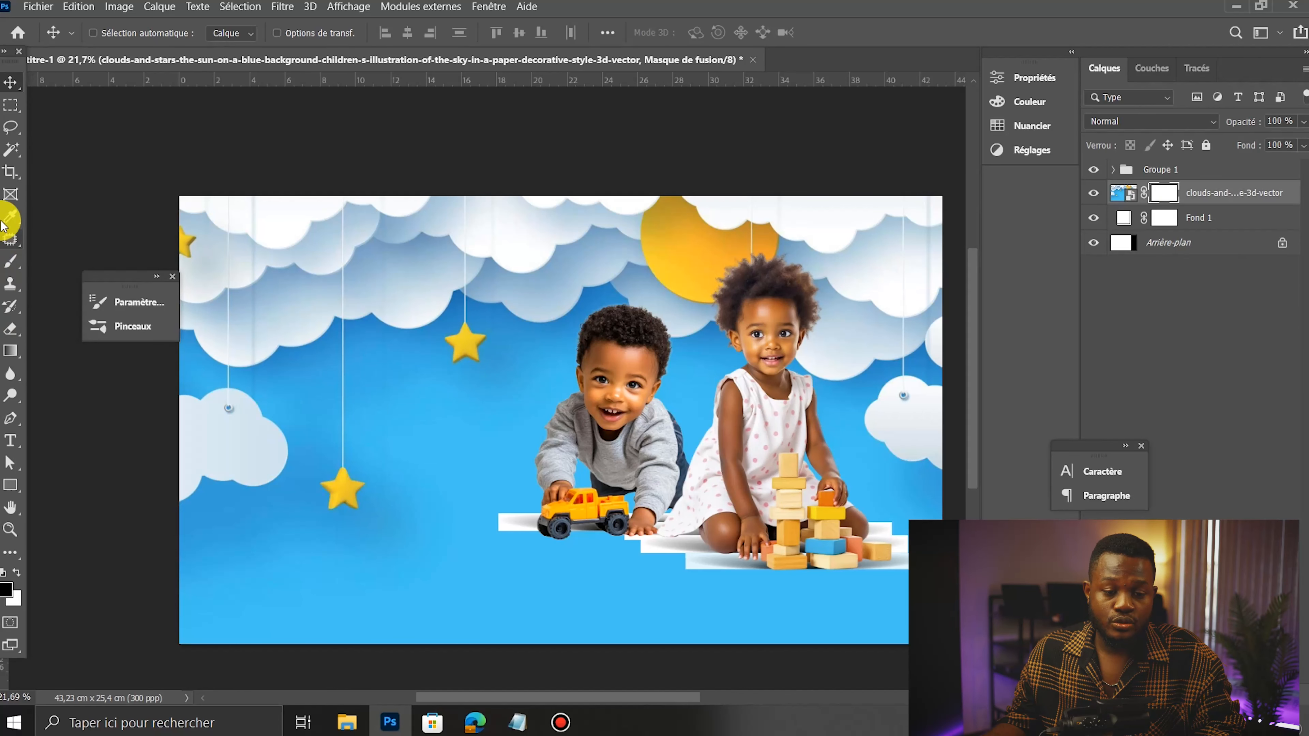
click(11, 263)
mouse_move(622, 391)
mouse_down()
mouse_move(658, 394)
mouse_move(663, 421)
mouse_up()
right_click(633, 370)
click(877, 30)
Step: Paint black on the clouds layer's mask to fade the sky around the boy and his toy truck
click(559, 456)
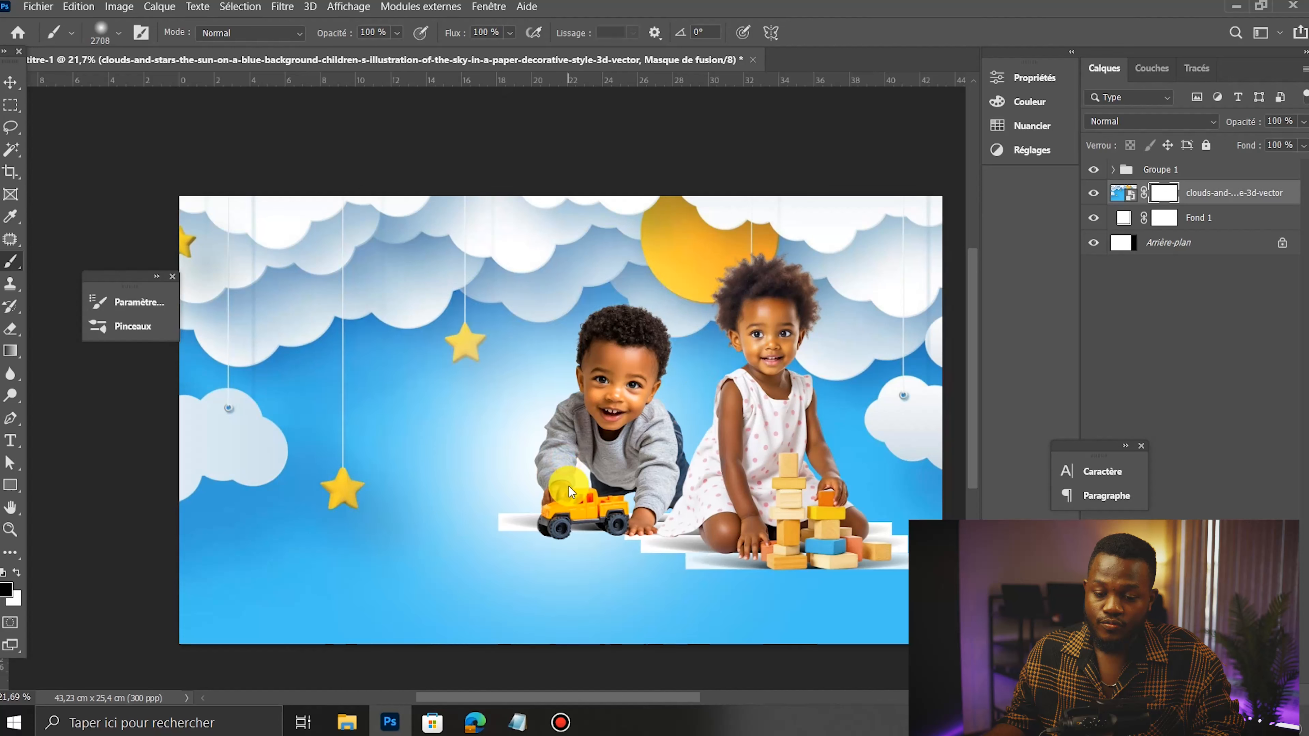
click(552, 482)
click(547, 466)
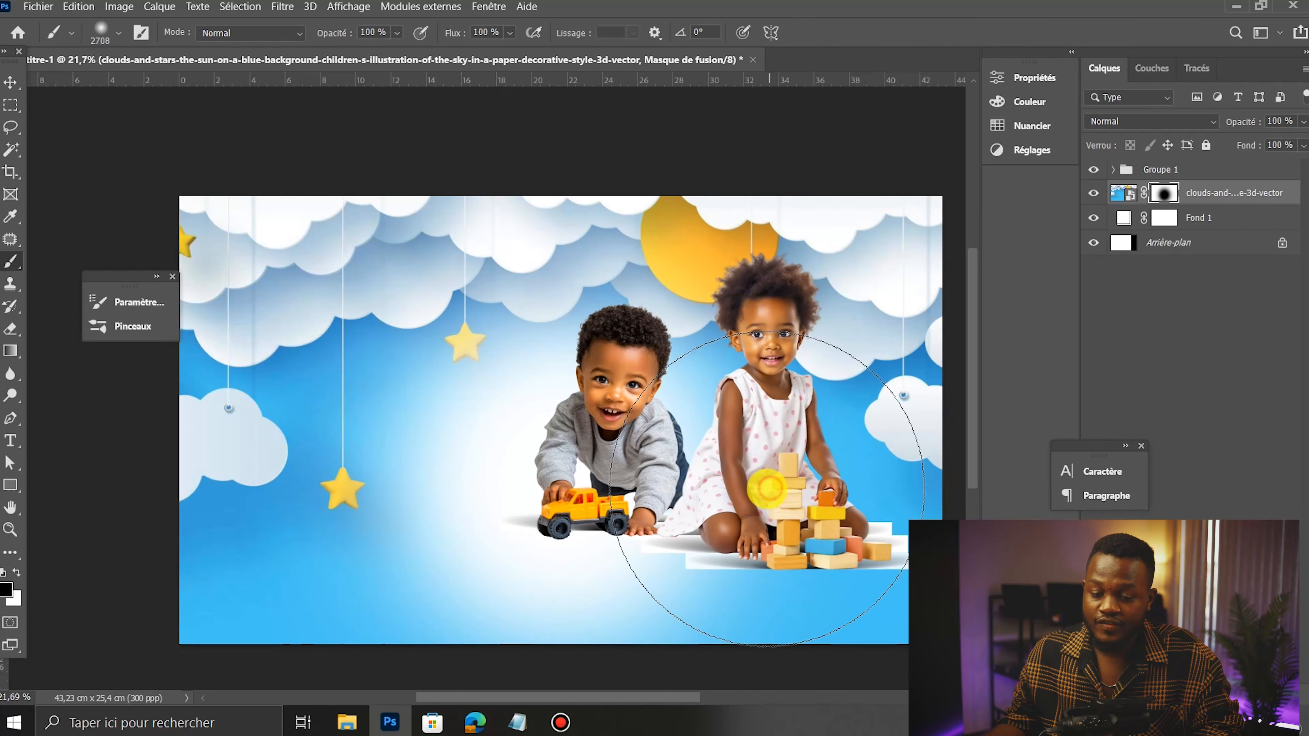
Step: Fade the sky around the girl, the wooden blocks and the ground shadows with black dabs on the mask
click(783, 498)
click(831, 489)
click(840, 535)
mouse_move(814, 511)
mouse_down()
mouse_move(858, 539)
mouse_move(829, 528)
mouse_up()
click(859, 540)
click(765, 545)
click(681, 519)
Step: Soften the sun and clouds beside the girl's head on the mask with a 2221 px black brush
scroll(788, 258, down, 2)
scroll(742, 338, up, 3)
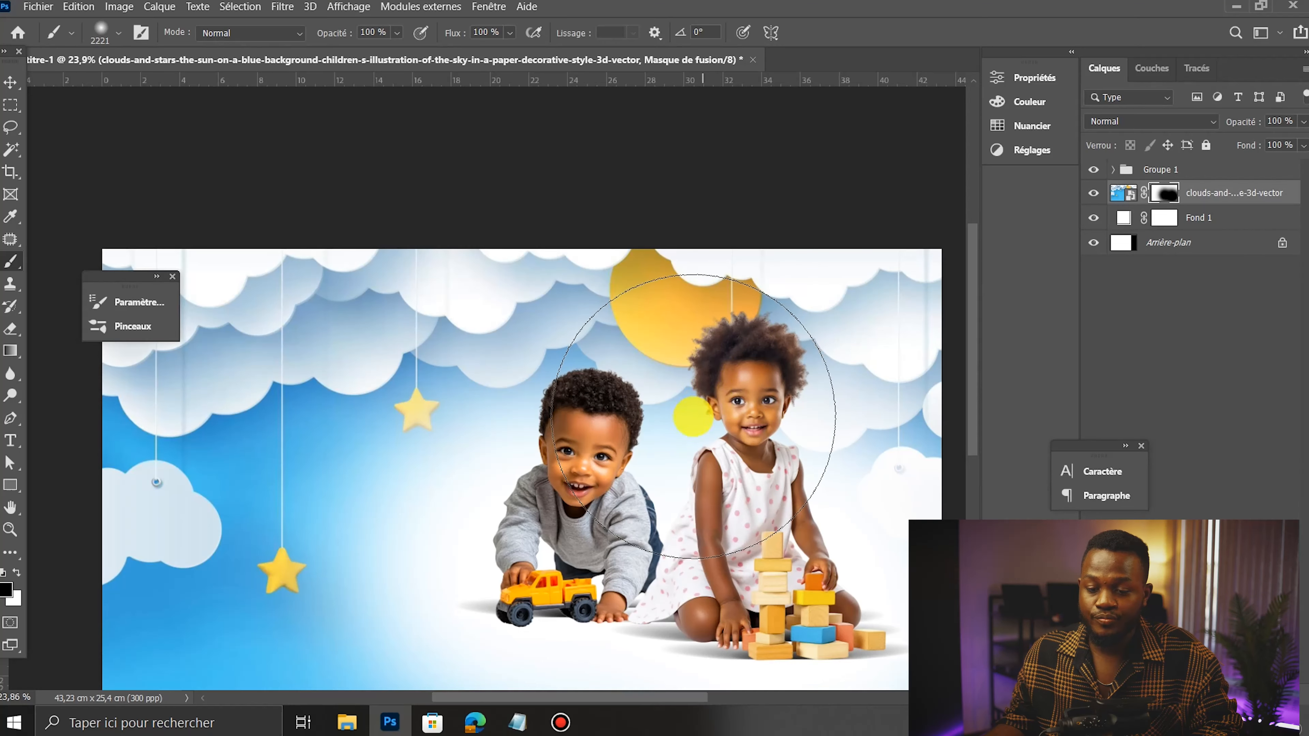
click(824, 355)
scroll(818, 356, down, 4)
scroll(648, 382, up, 3)
Step: Fade the sky and stars on the boy's truck side of the canvas with a 3513 px black brush on the mask
drag(477, 427, 571, 428)
click(453, 464)
click(591, 436)
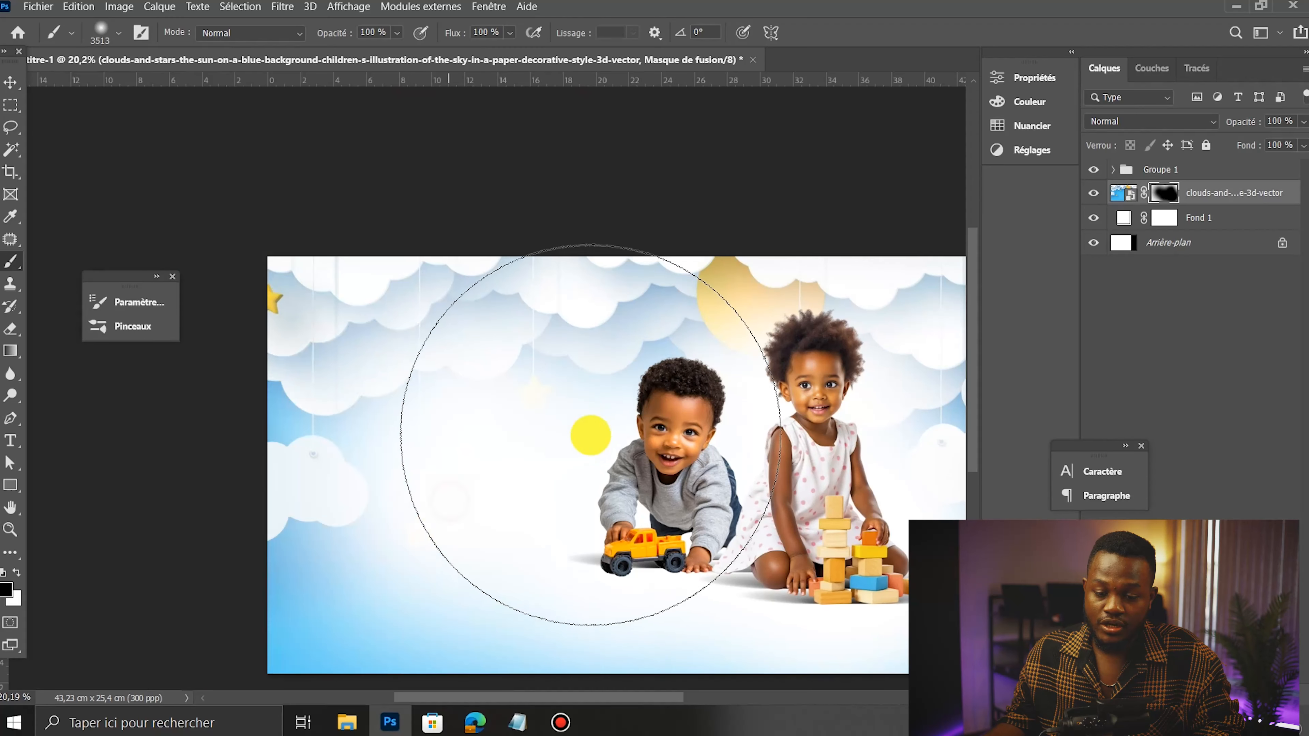
scroll(773, 330, down, 3)
scroll(546, 310, up, 2)
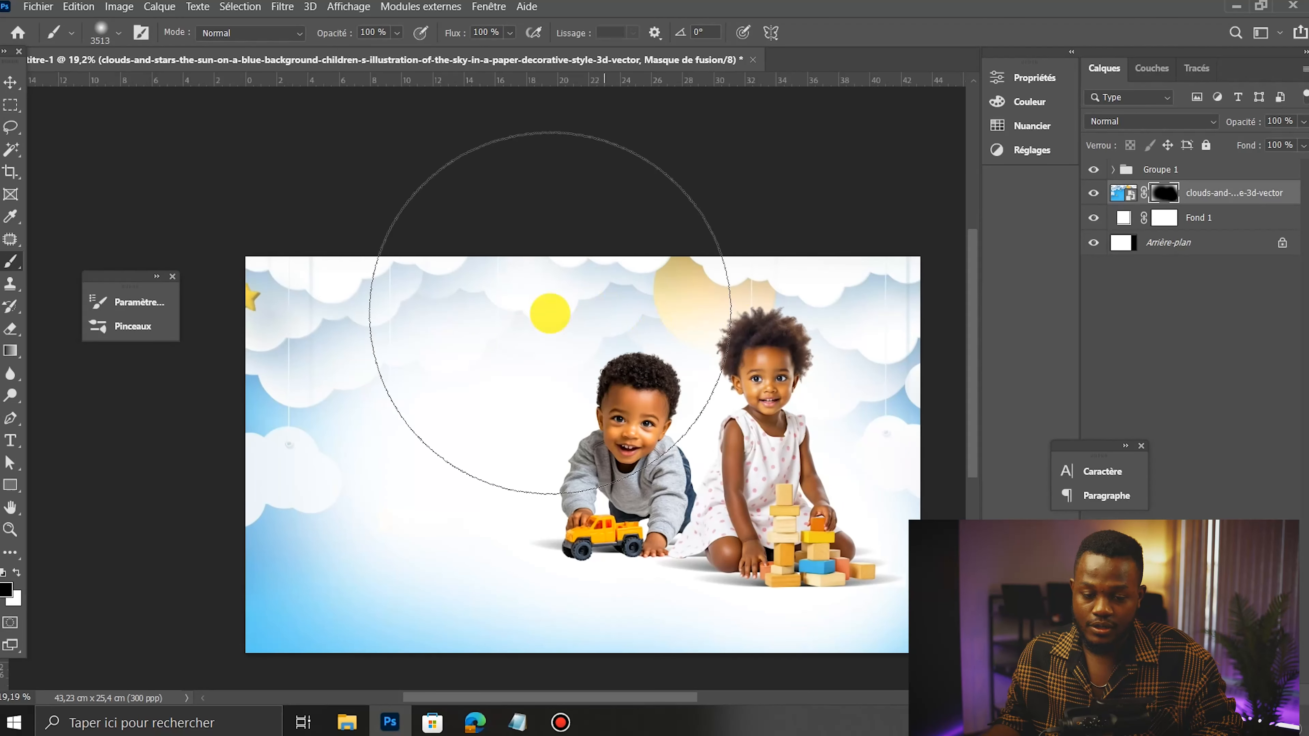
Step: Paint white on the mask with a 2762 px brush to restore the clouds along the canvas's upper edge
key(x)
drag(512, 244, 464, 255)
click(508, 229)
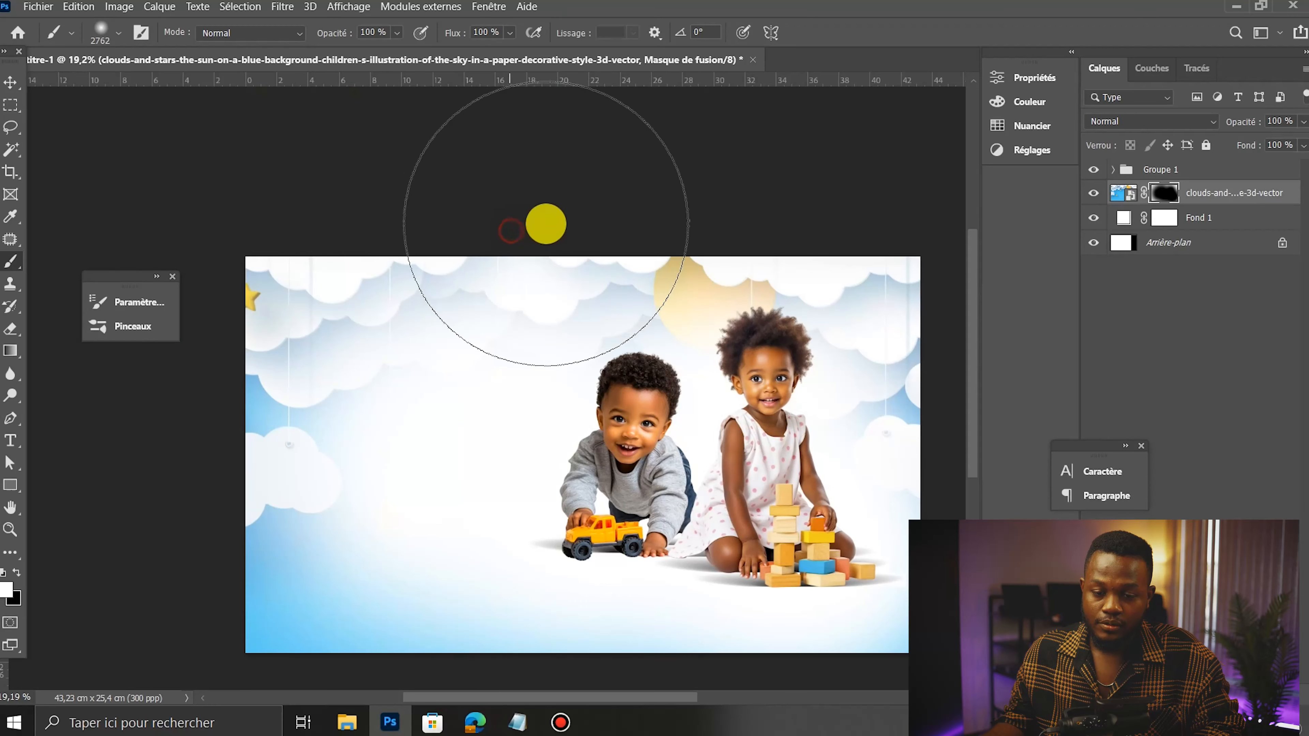
key(x)
click(531, 395)
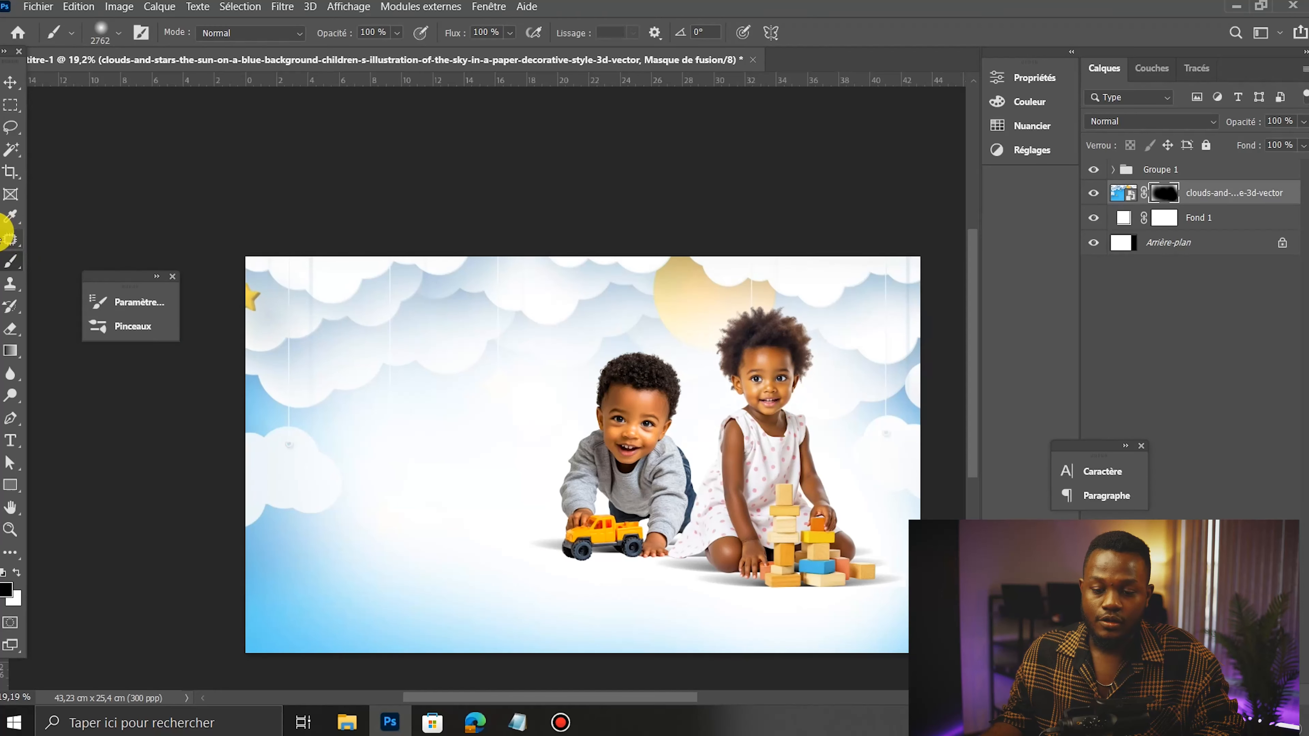
key(ctrl+z)
key(x)
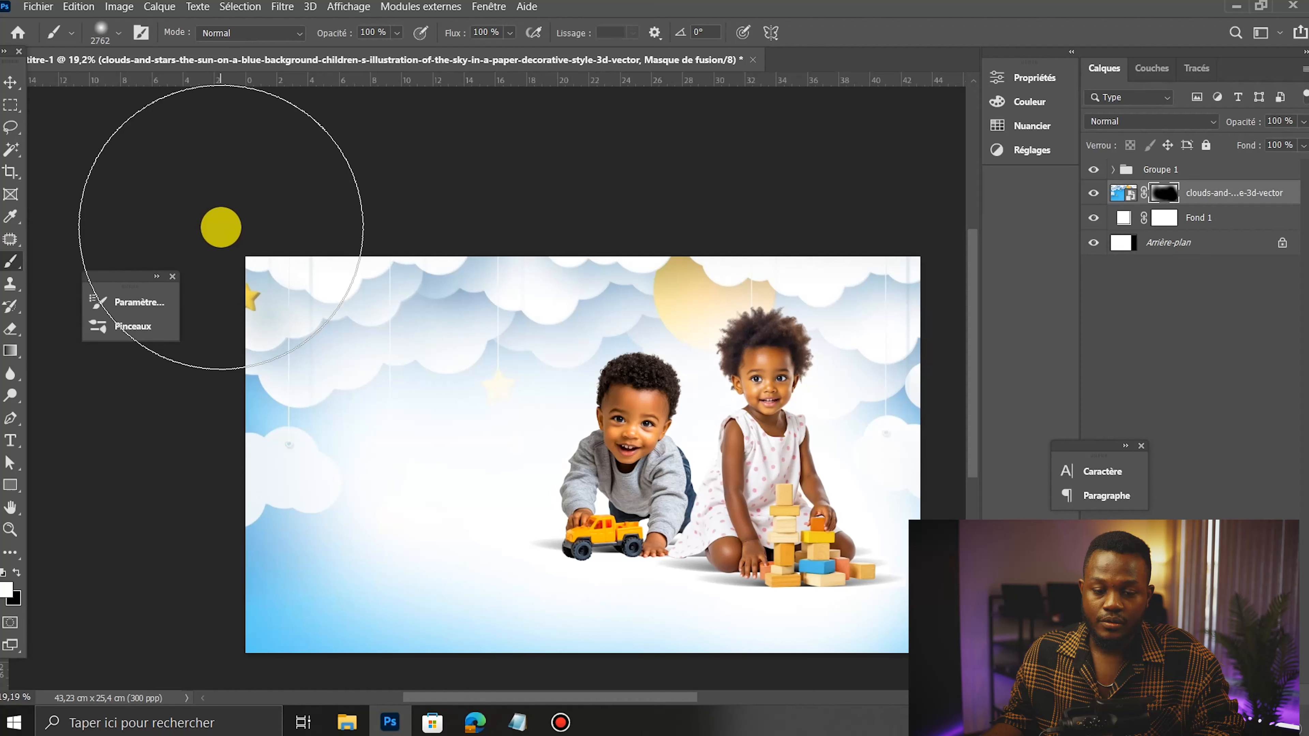
Step: Activate the Move tool and shift the floating brush settings panel off the canvas
click(5, 77)
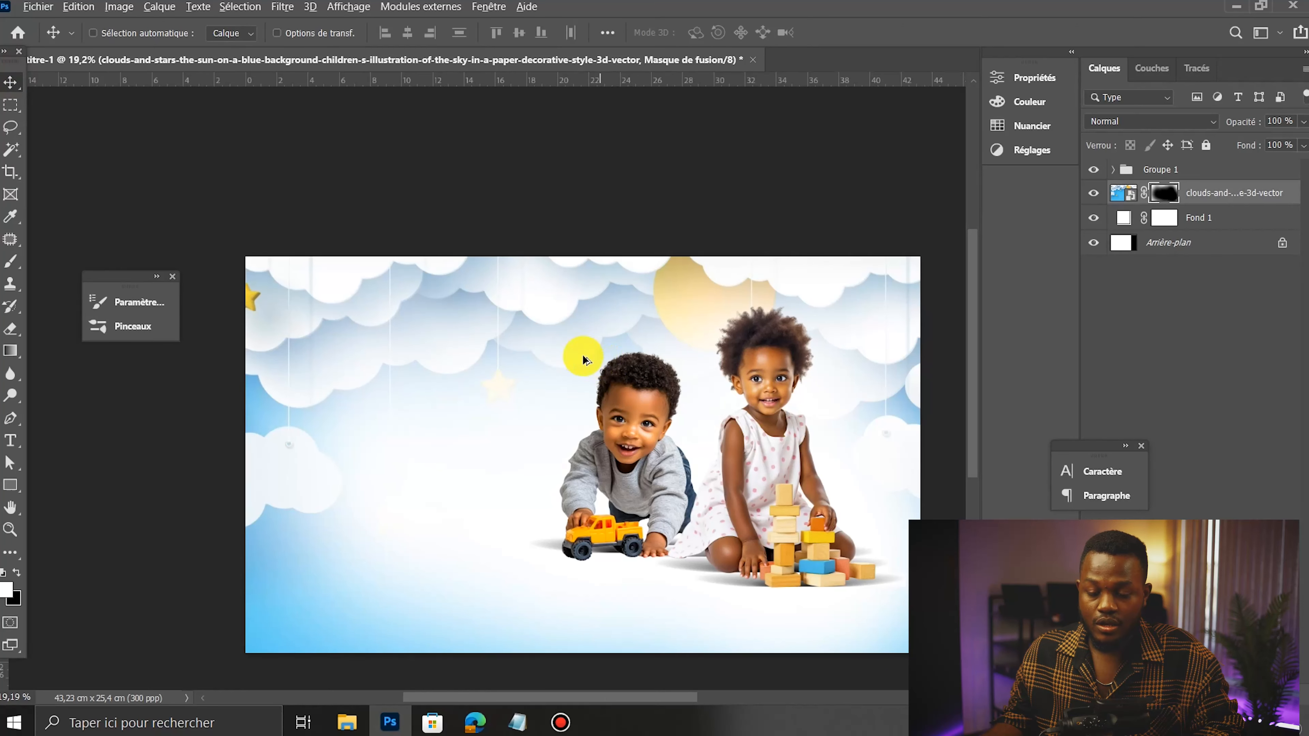
scroll(593, 357, up, 1)
drag(693, 375, 627, 324)
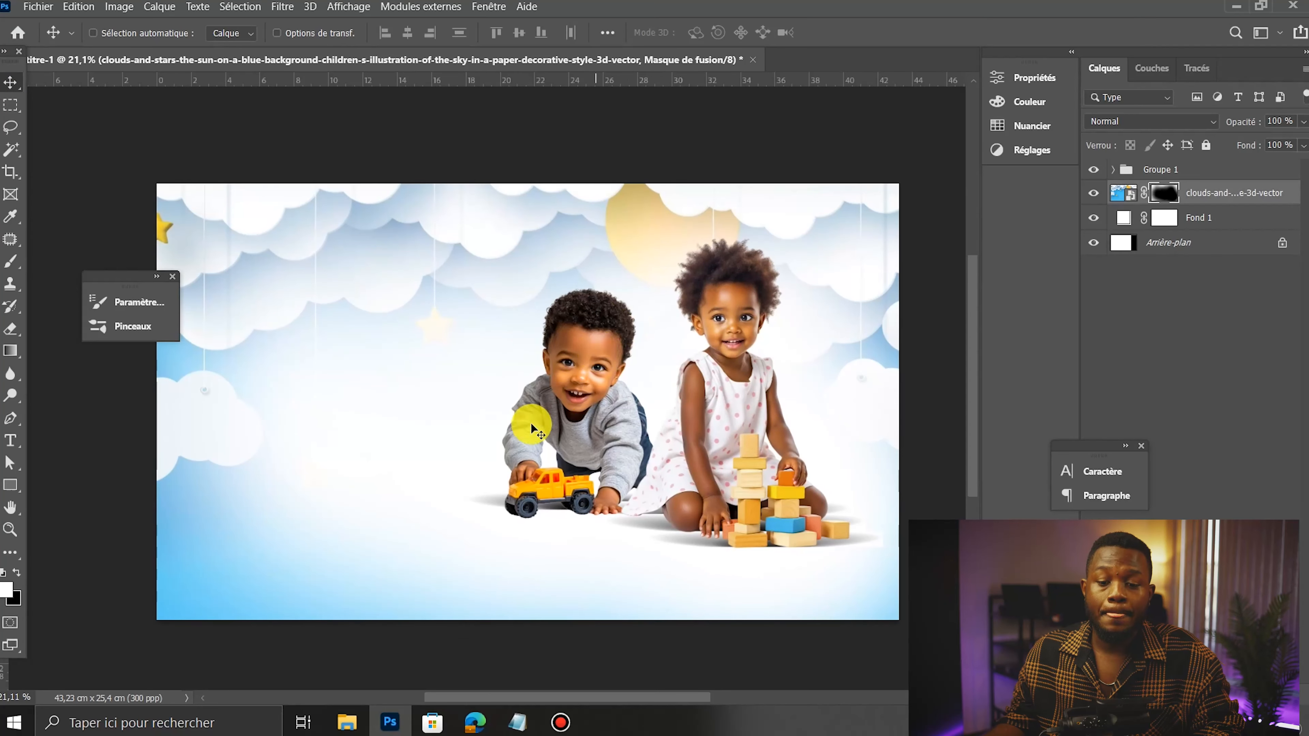
drag(118, 280, 70, 199)
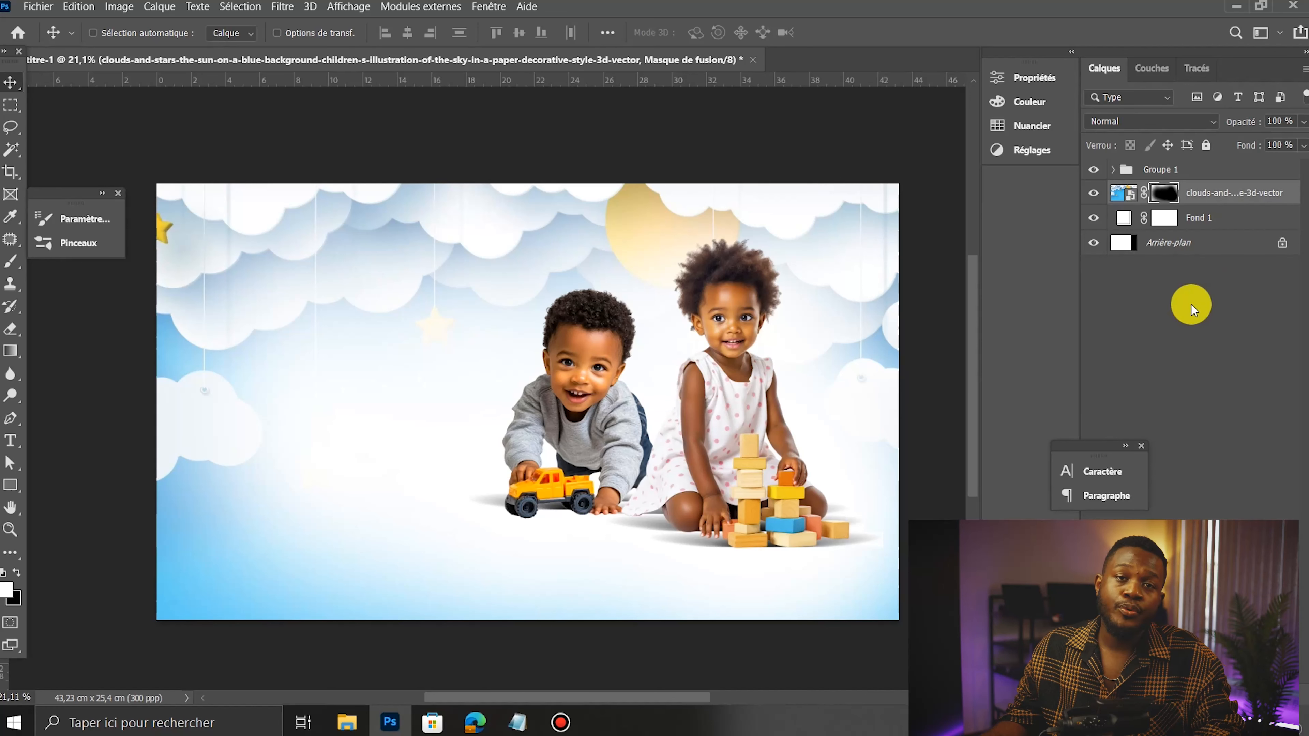
Step: Add a Vibrance adjustment layer above the clouds layer with Vibrance +100 and Saturation +33, and compare with it hidden and shown
click(1197, 698)
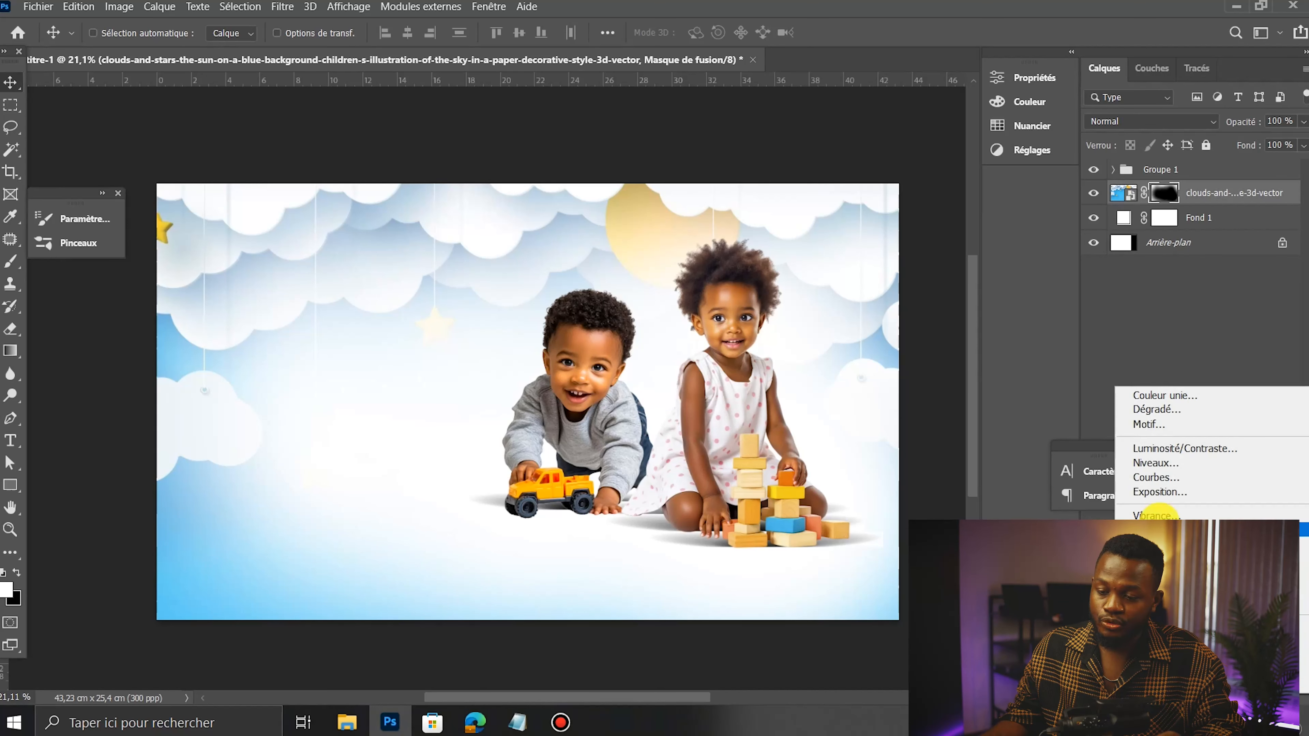
click(1157, 515)
drag(858, 140, 1084, 172)
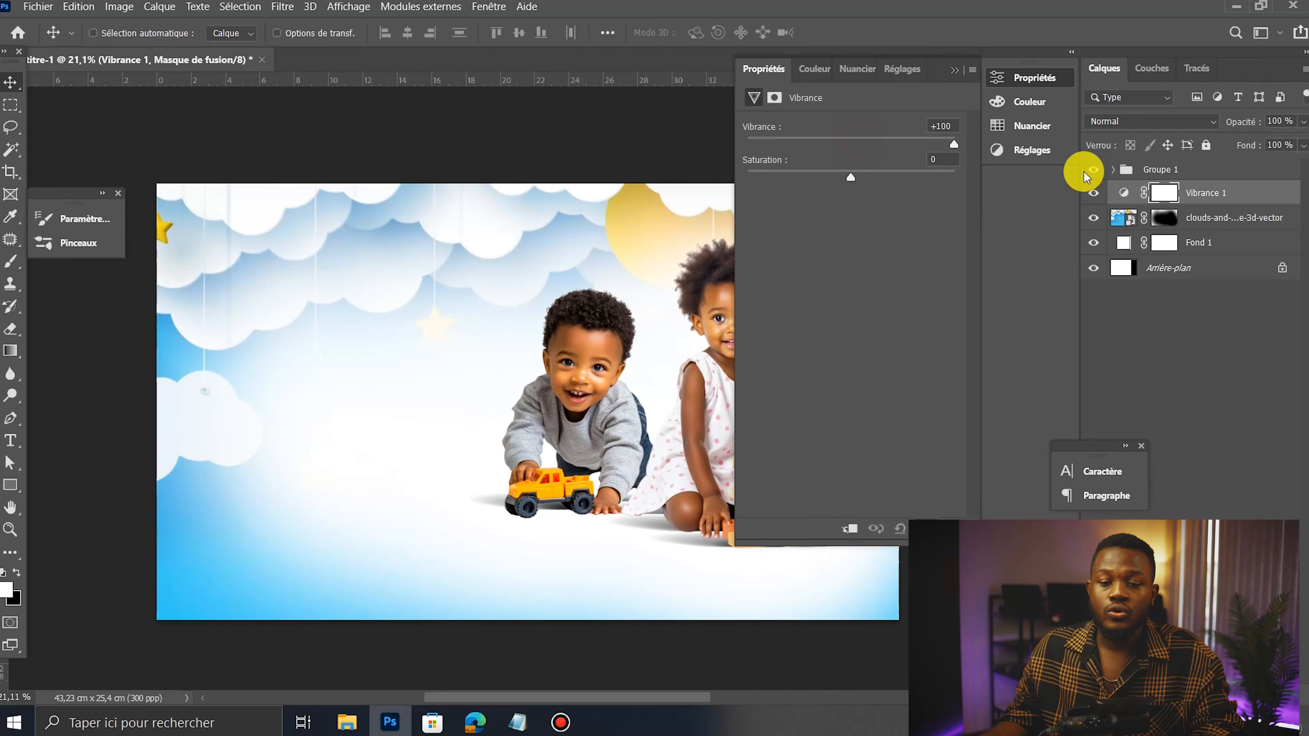
drag(866, 178, 884, 180)
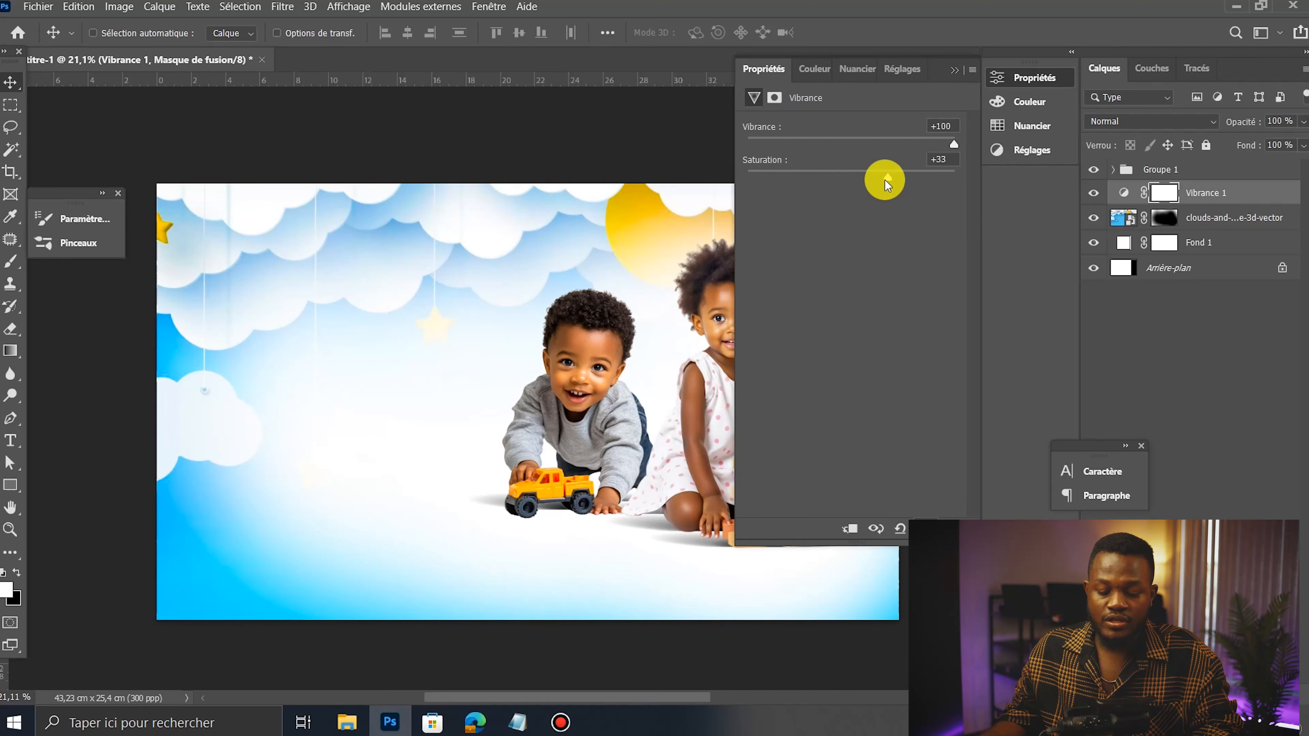
click(954, 70)
click(1095, 198)
click(1094, 198)
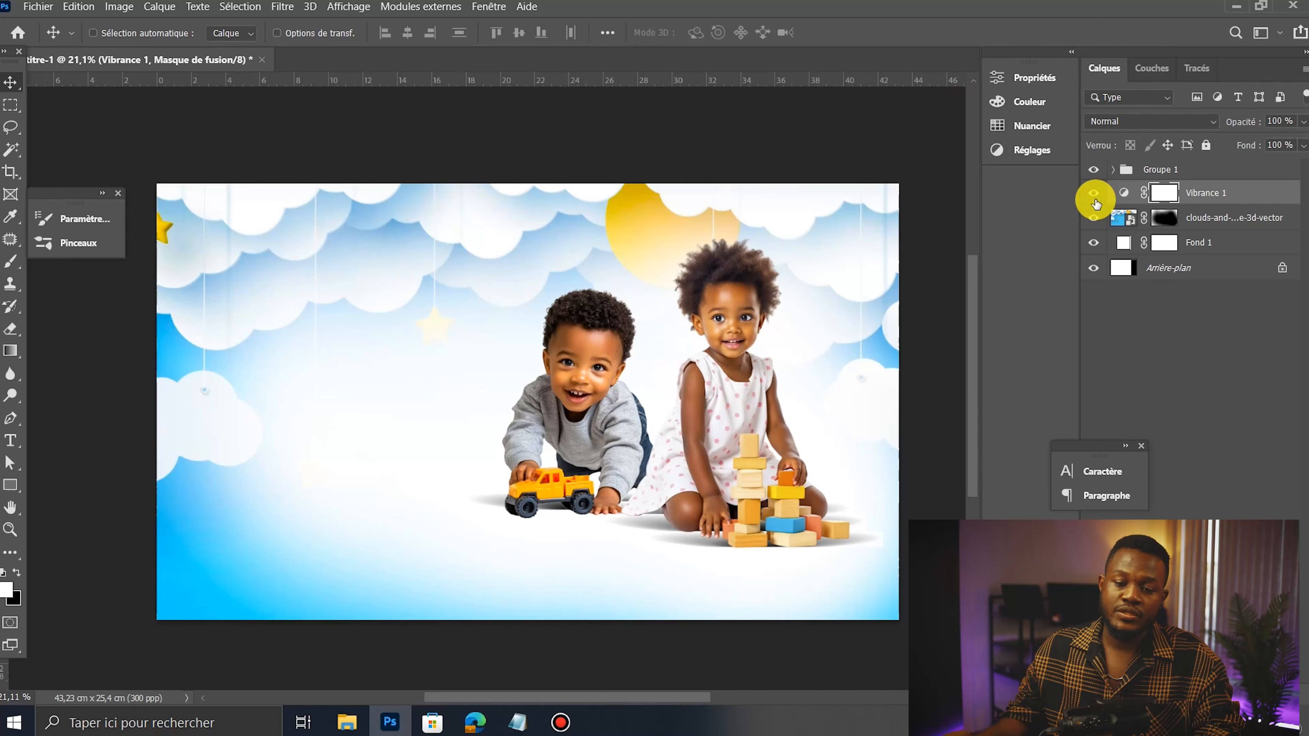
Step: Fade the sky and clouds around the children and the empty text area with a 3437 px black brush on the clouds layer's mask
click(1217, 217)
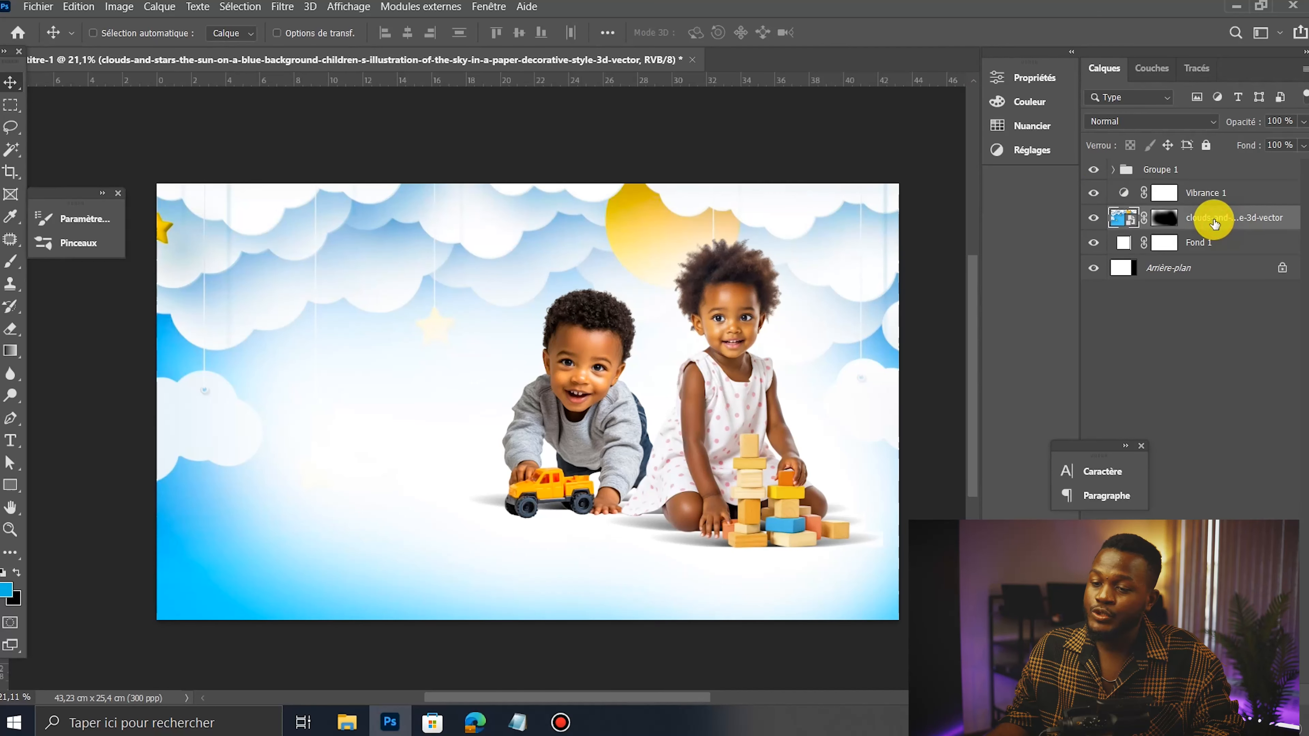
click(1164, 218)
click(11, 261)
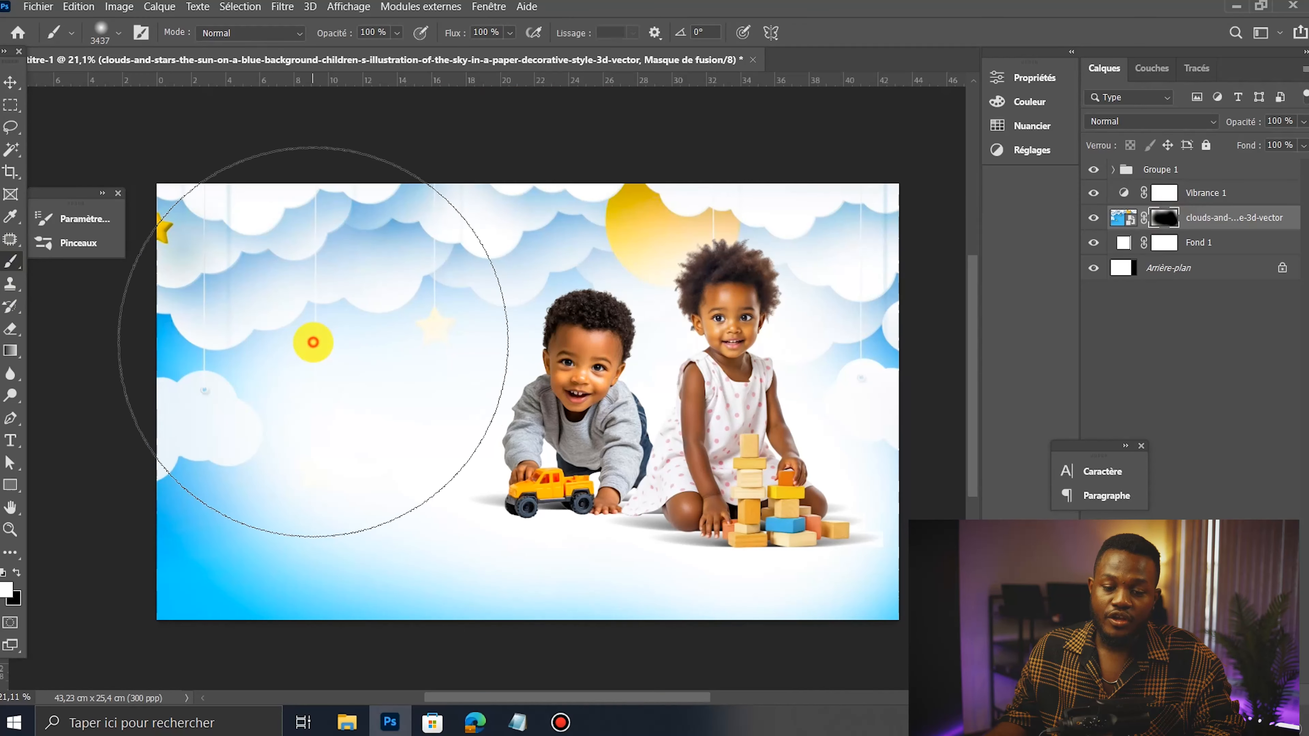
mouse_move(313, 342)
mouse_down()
mouse_move(607, 371)
mouse_move(607, 345)
mouse_move(641, 337)
mouse_up()
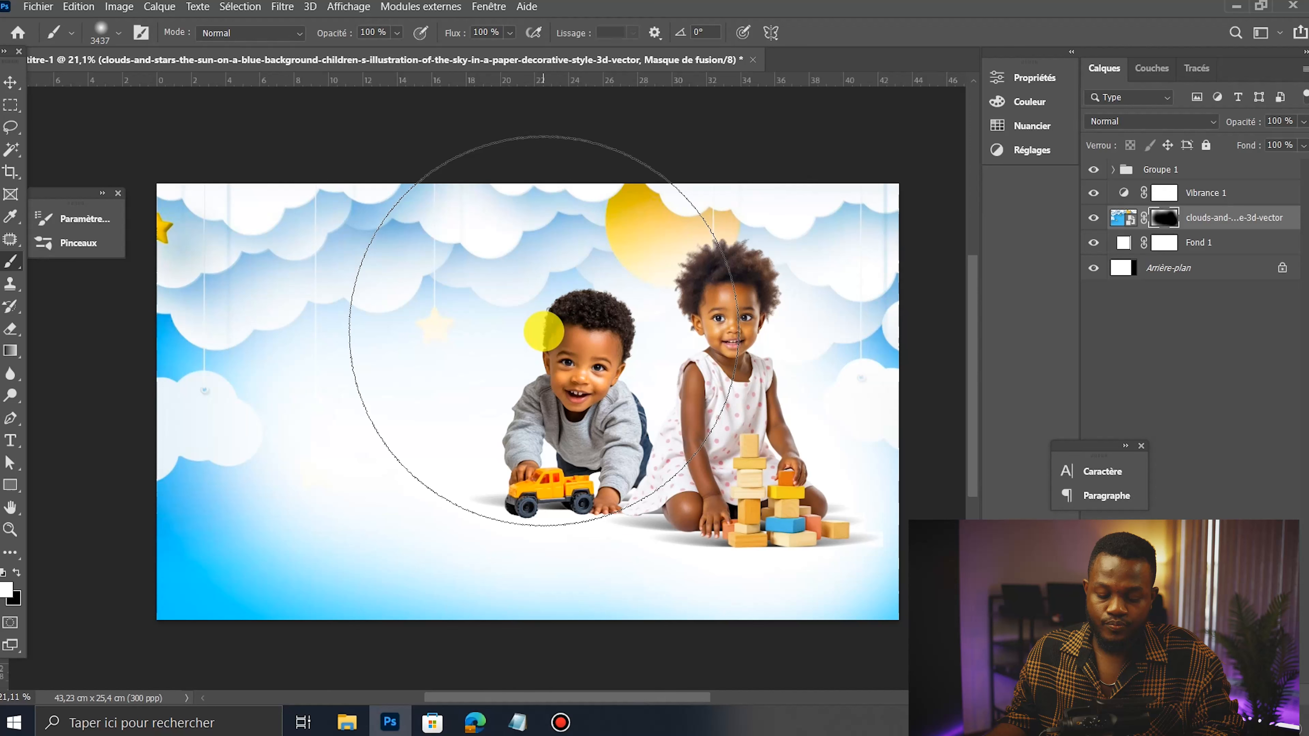
click(319, 364)
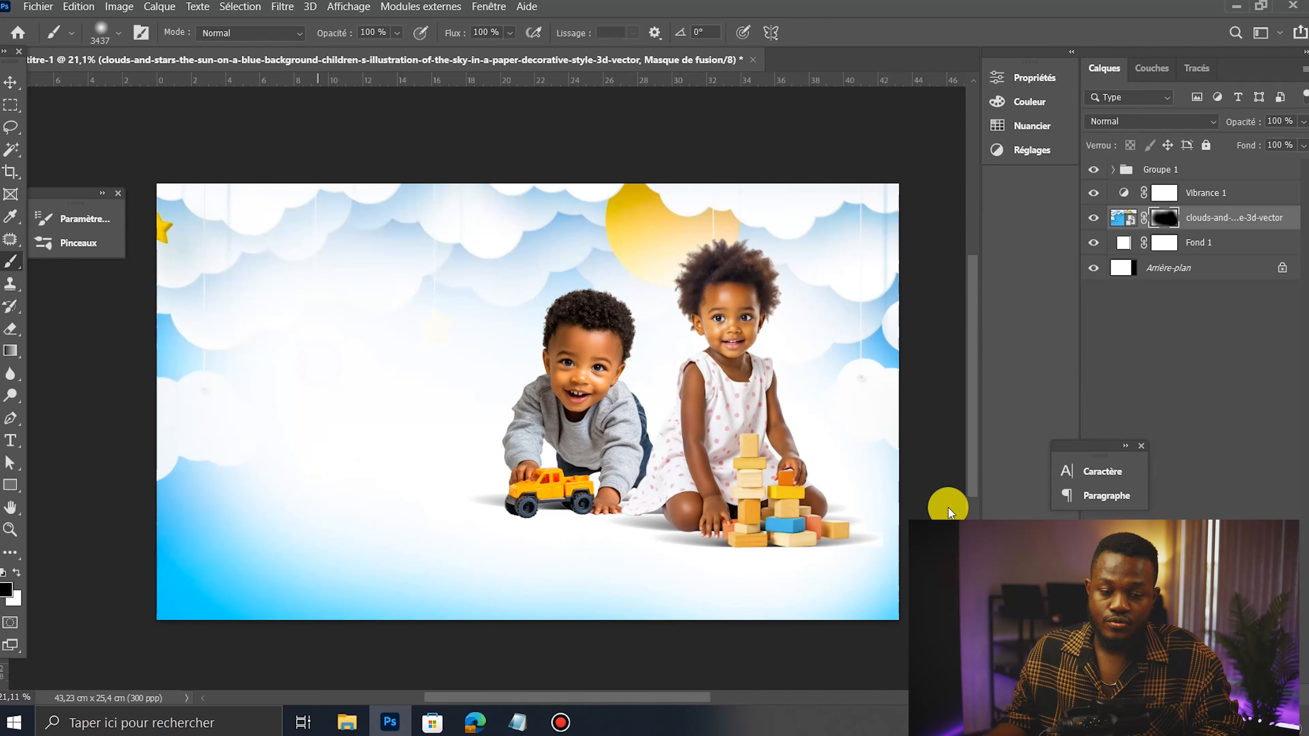
click(724, 339)
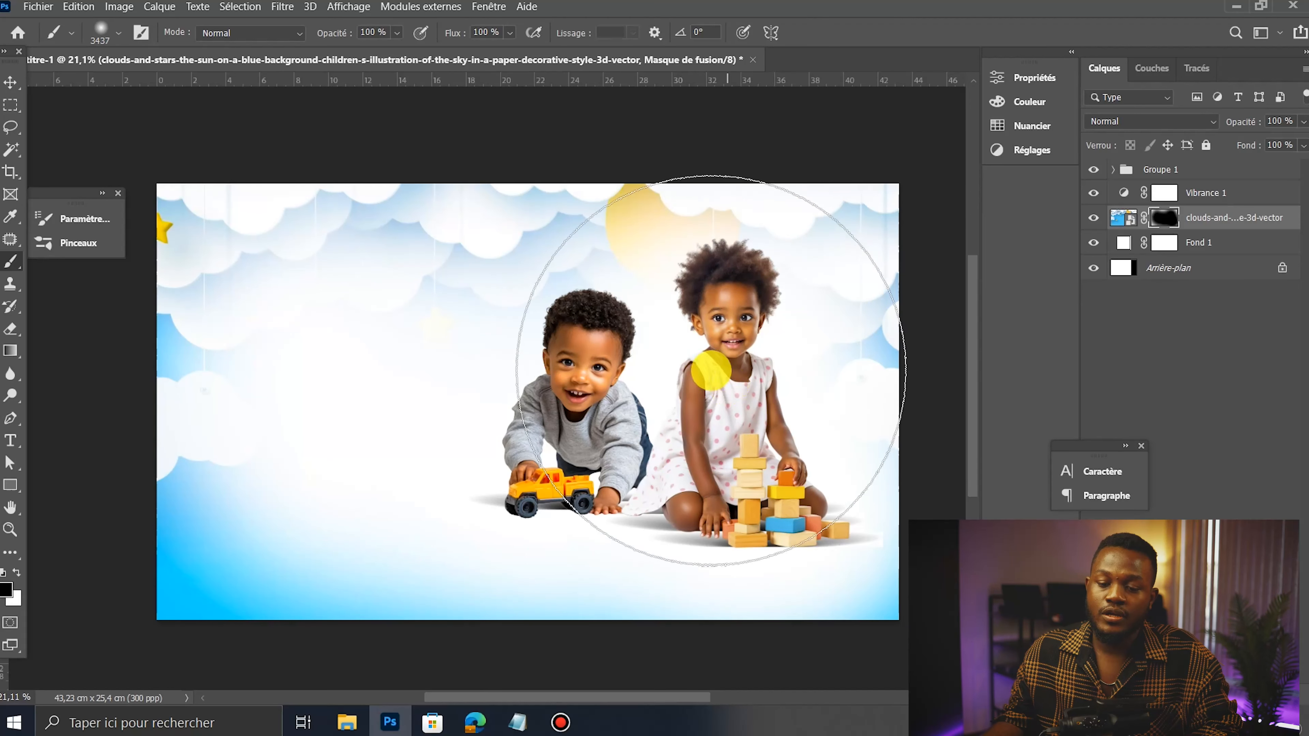
click(312, 399)
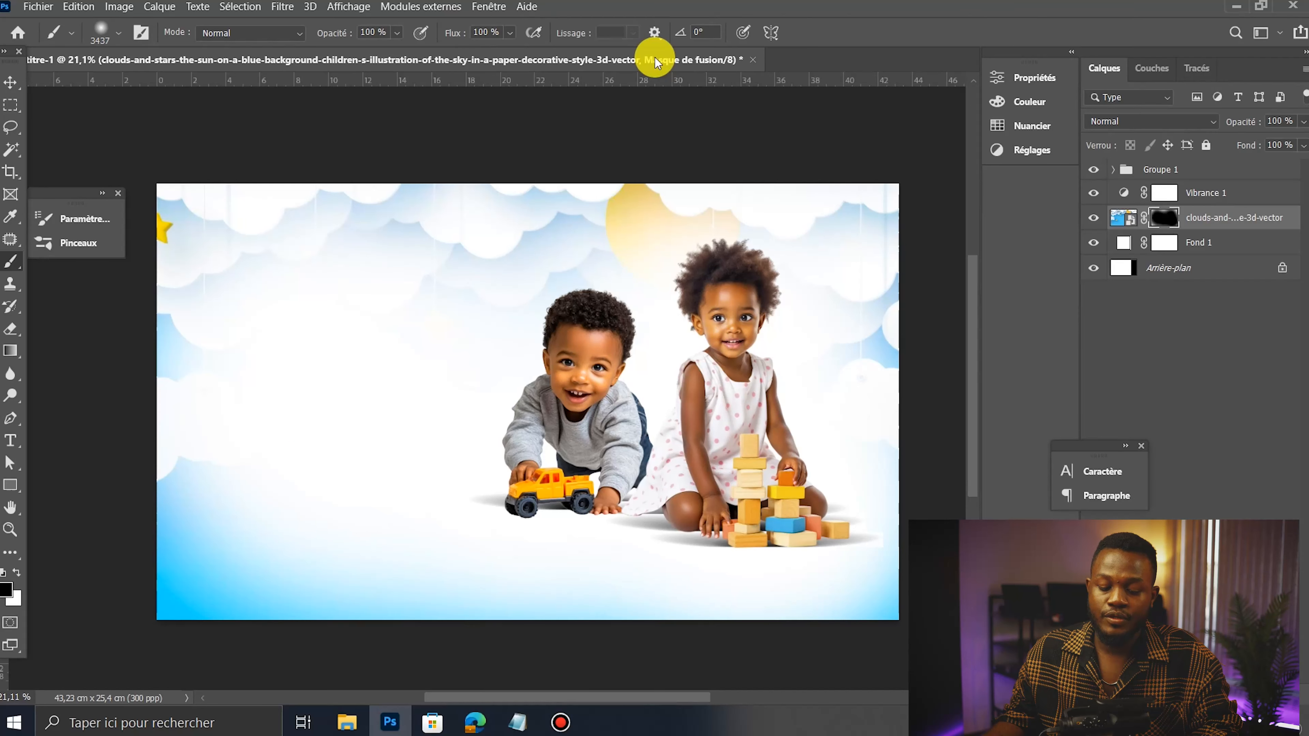
click(10, 82)
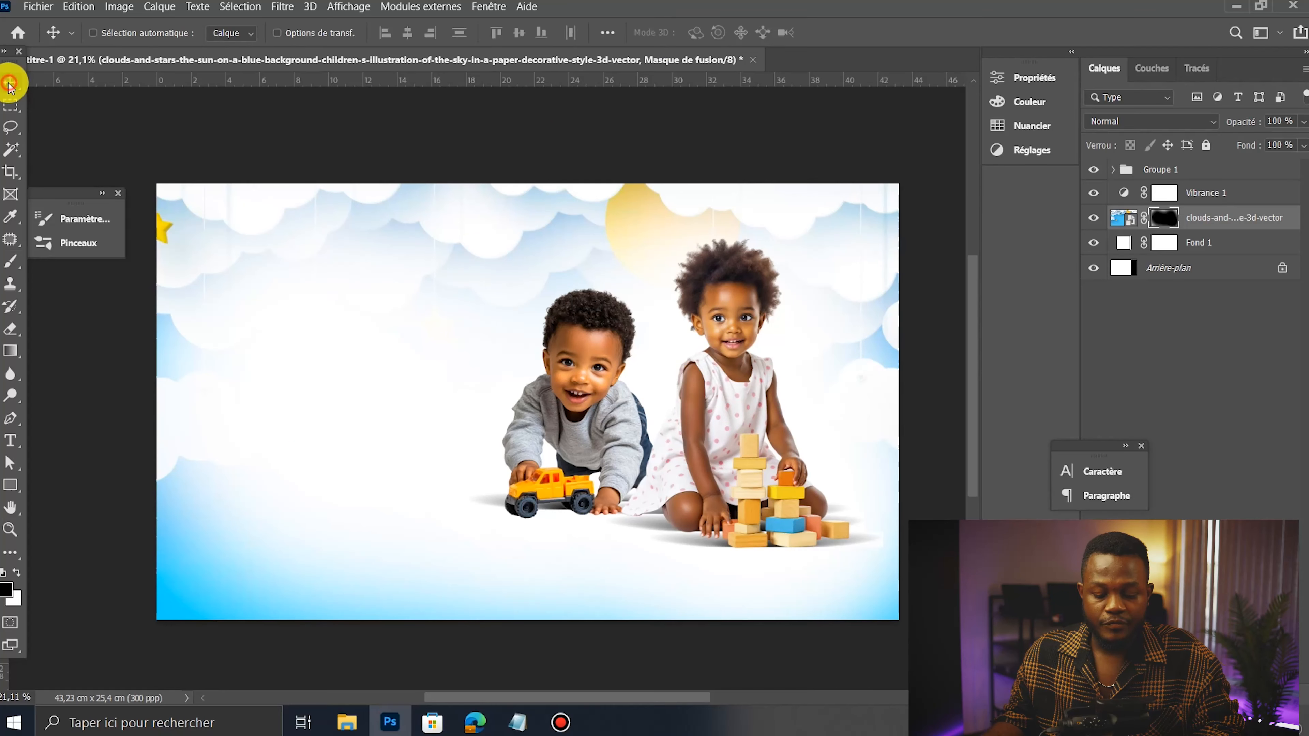
scroll(515, 367, down, 2)
scroll(475, 322, up, 2)
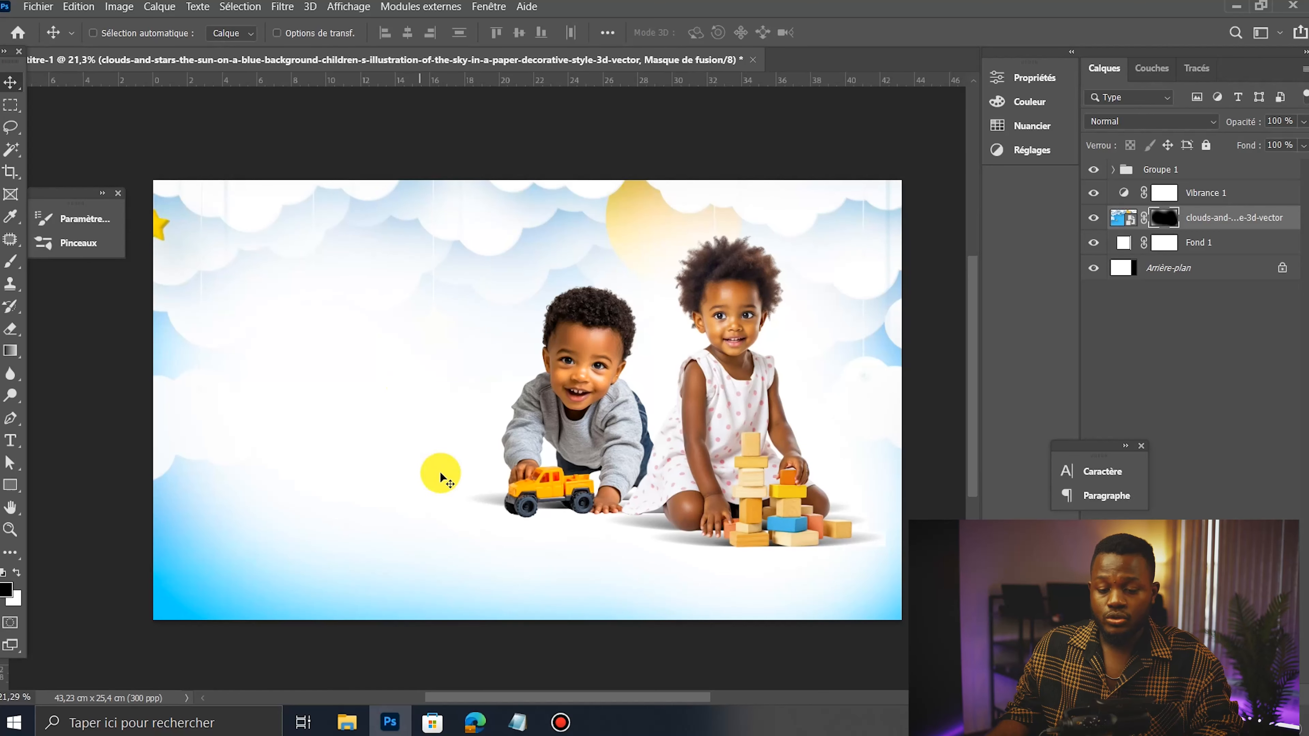
Step: Switch to the eee note in Notepad and copy the lines "Crèche/Halte garderie" and "Moderne bilingue"
click(516, 721)
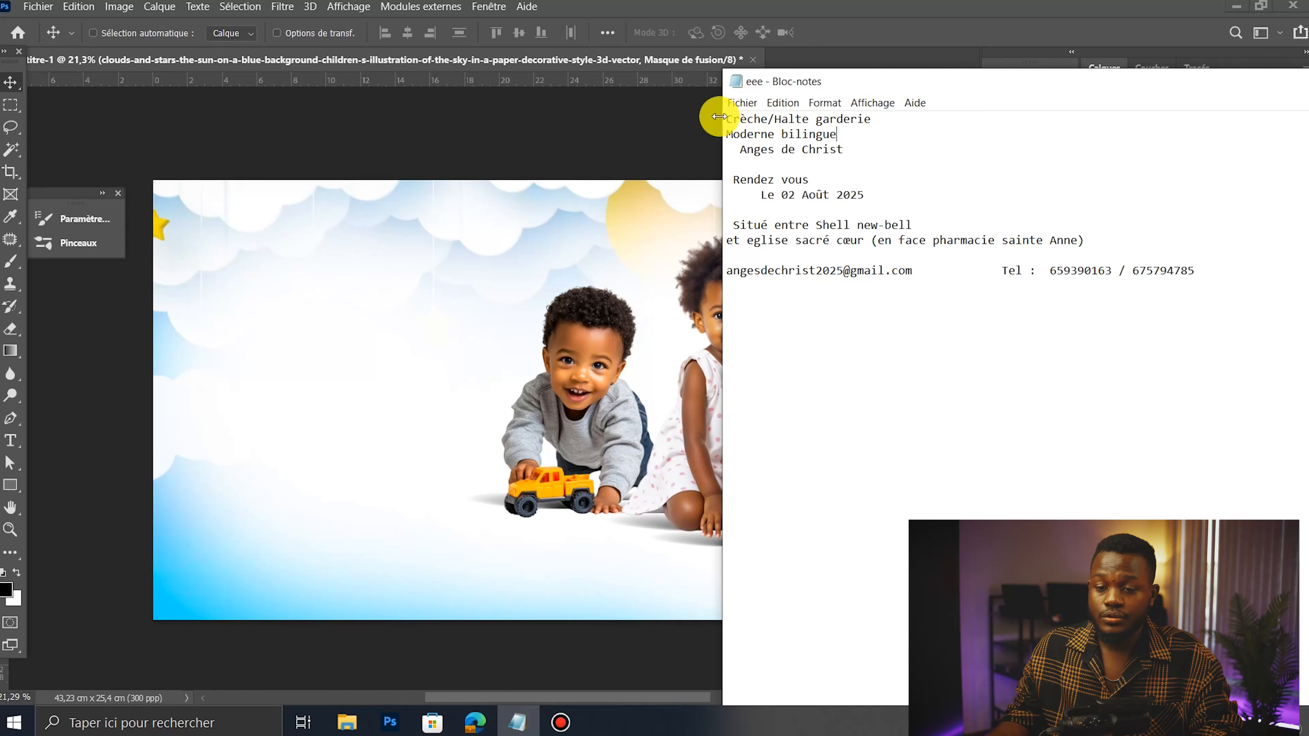
drag(726, 117, 891, 107)
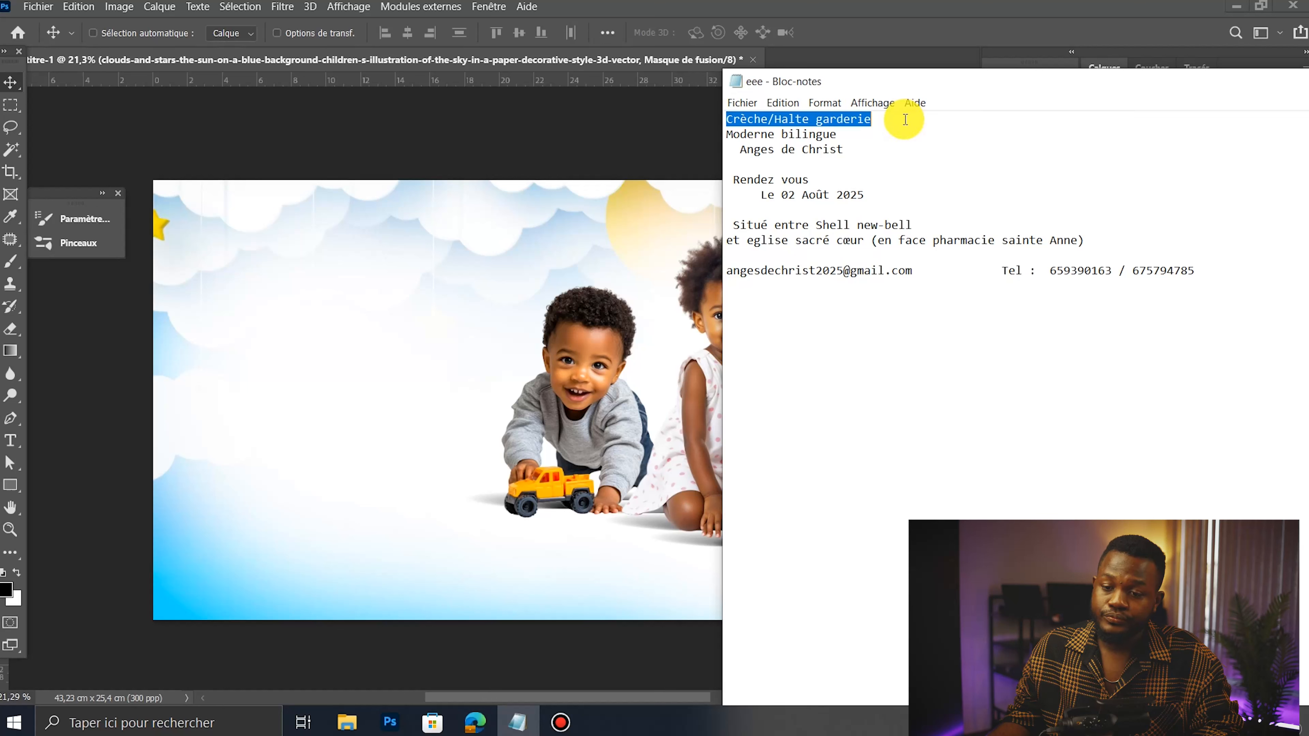
drag(906, 120, 903, 126)
key(ctrl+c)
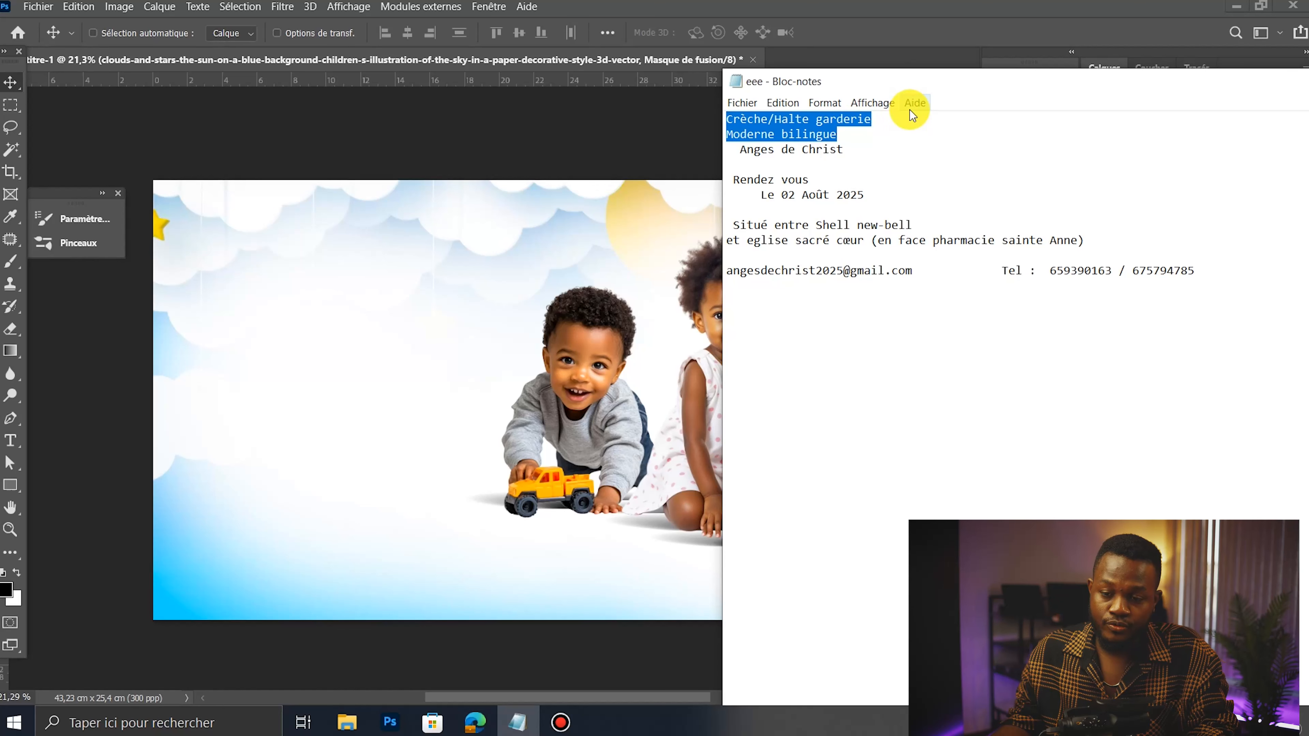
Step: Create a text box in Photoshop on the empty side of the boy, paste the copied lines and set the font size to 28 pt
click(10, 440)
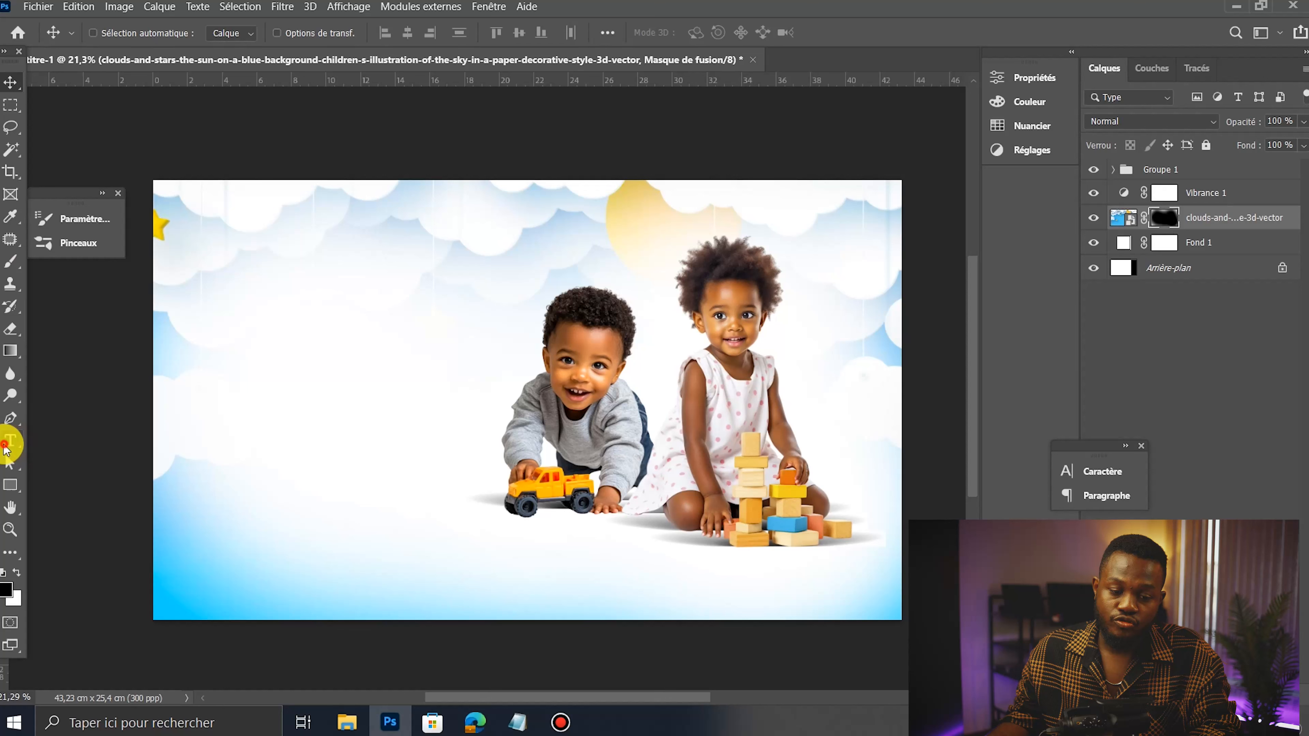
drag(240, 253, 446, 346)
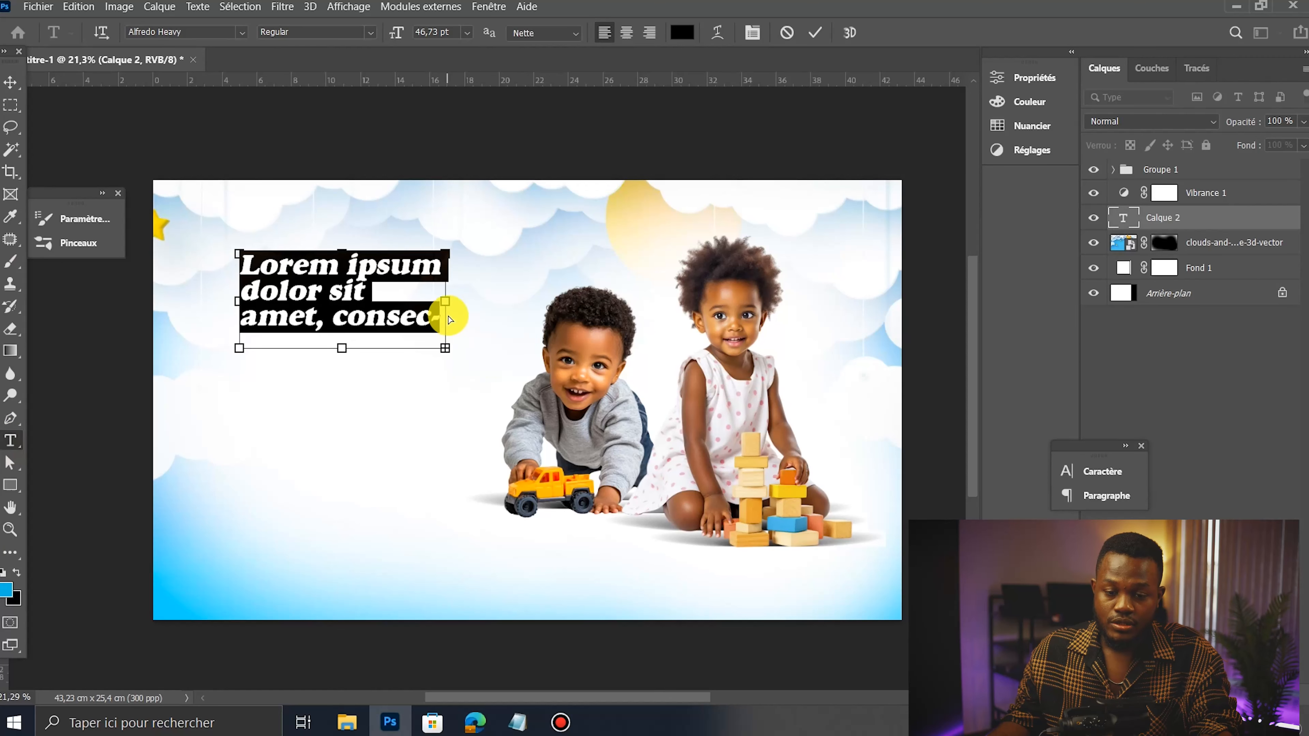
key(ctrl+v)
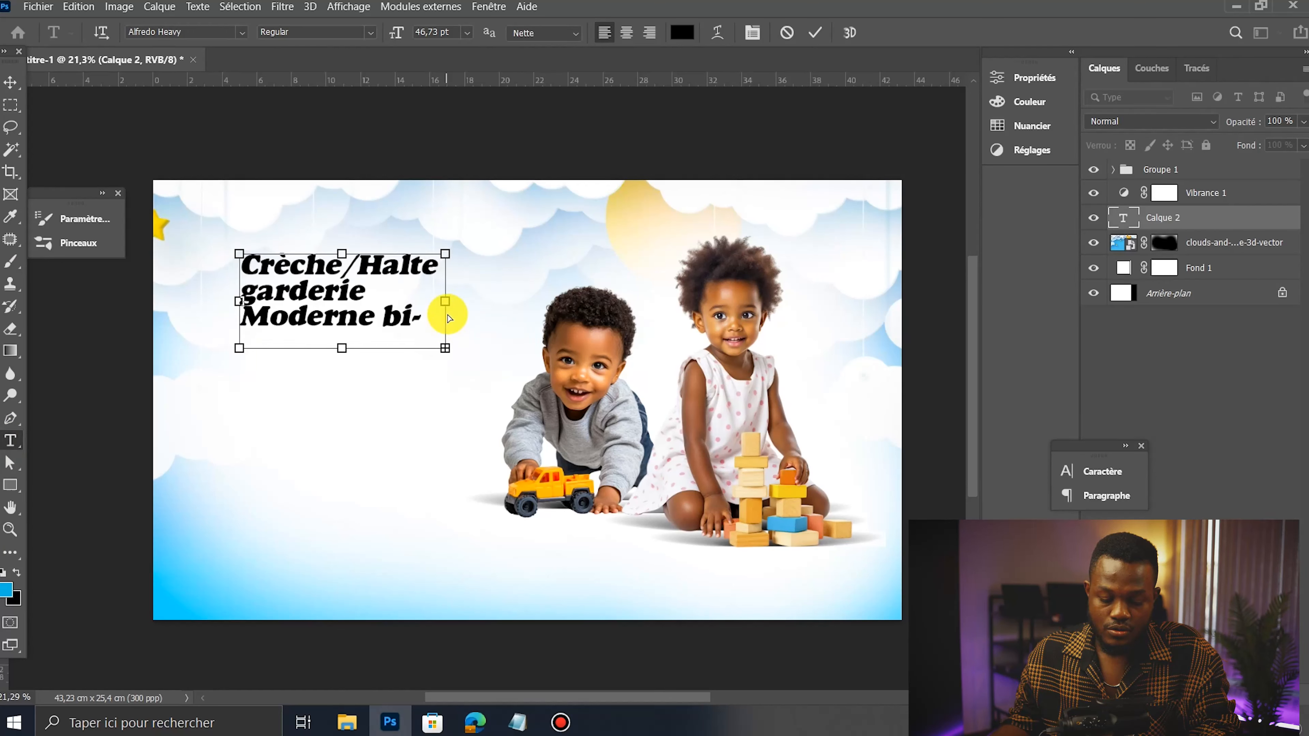
key(ctrl+a)
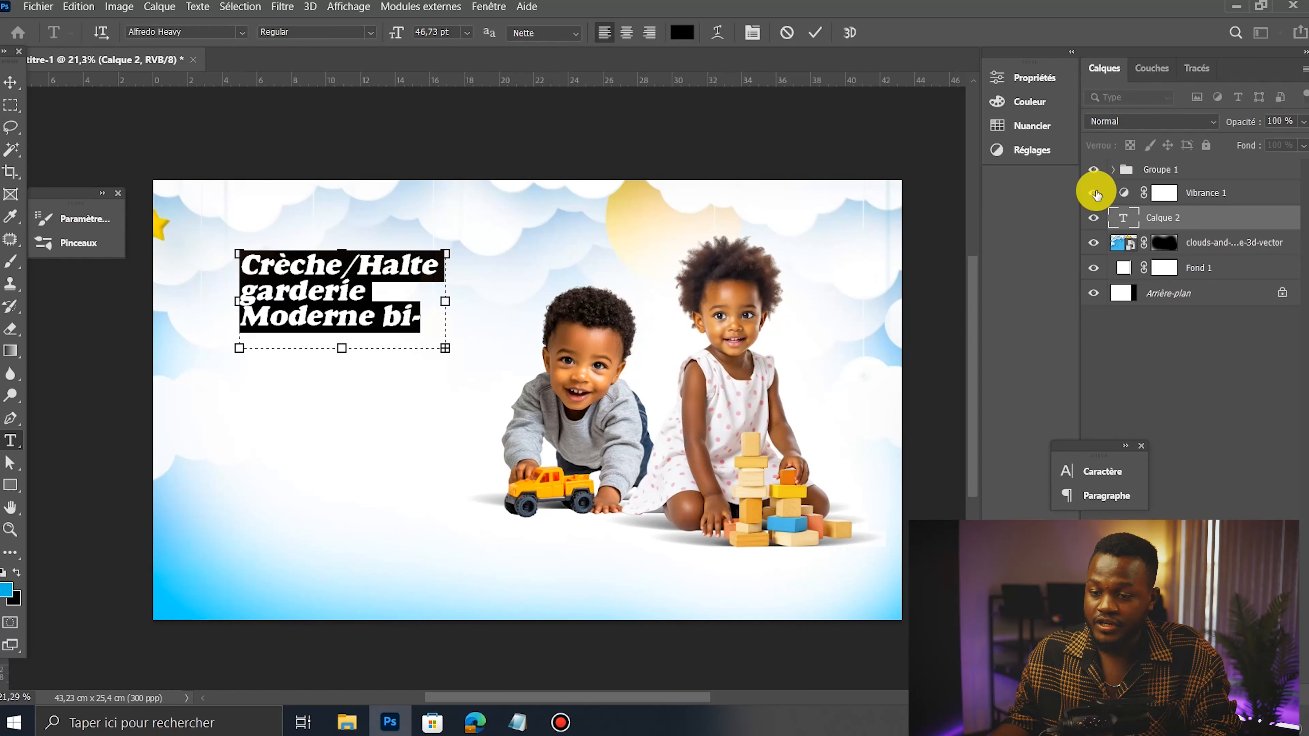
click(1087, 472)
drag(880, 515, 863, 514)
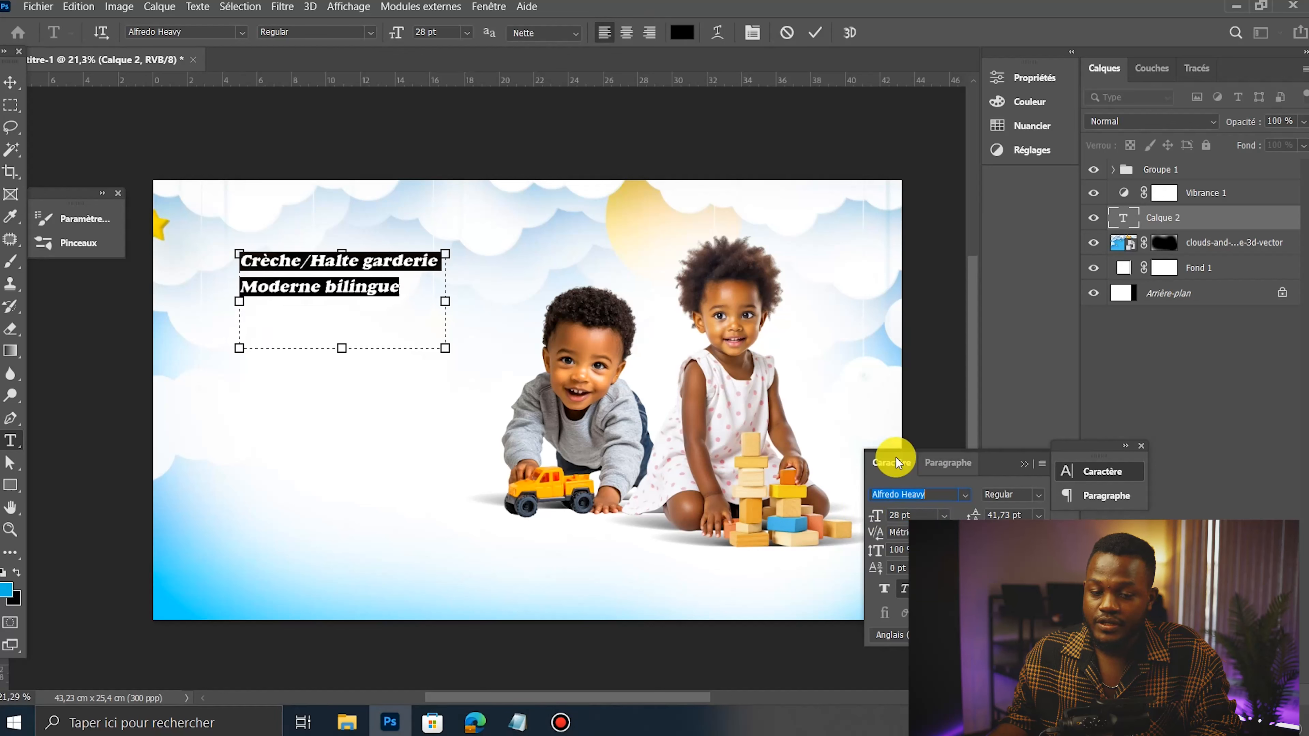
Step: Centre-align the "Crèche/Halte garderie Moderne bilingue" heading and commit the text edit
click(943, 462)
click(906, 496)
click(816, 32)
click(10, 83)
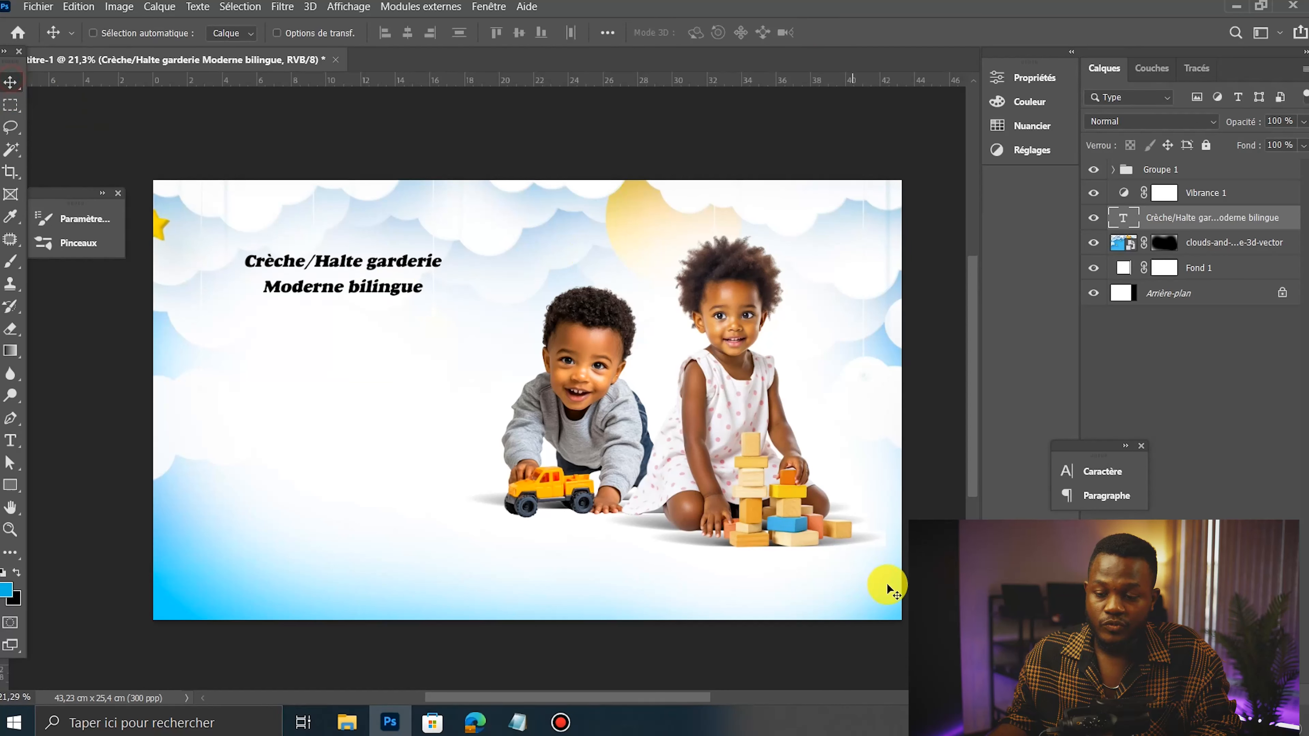
Step: Tighten the heading's leading to 33 pt and shift it slightly down, keeping the font size at 28 pt
click(1089, 473)
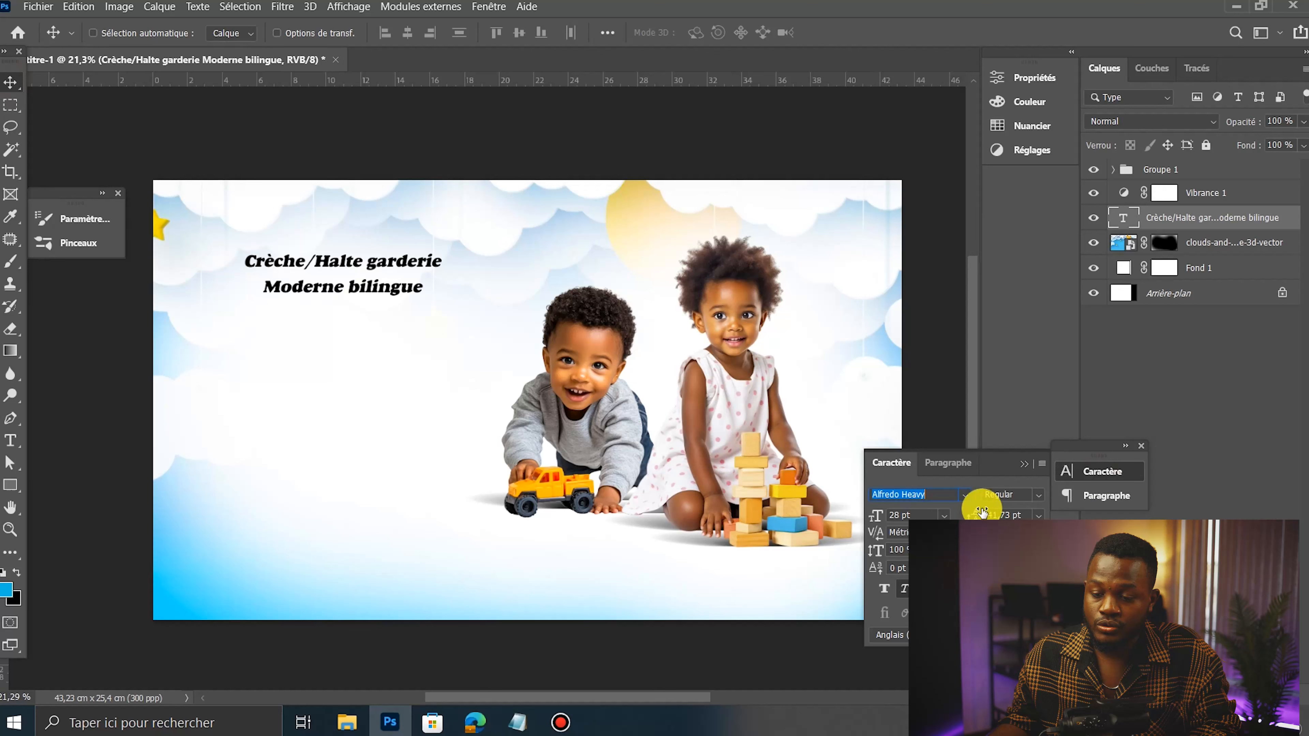
drag(974, 514, 867, 549)
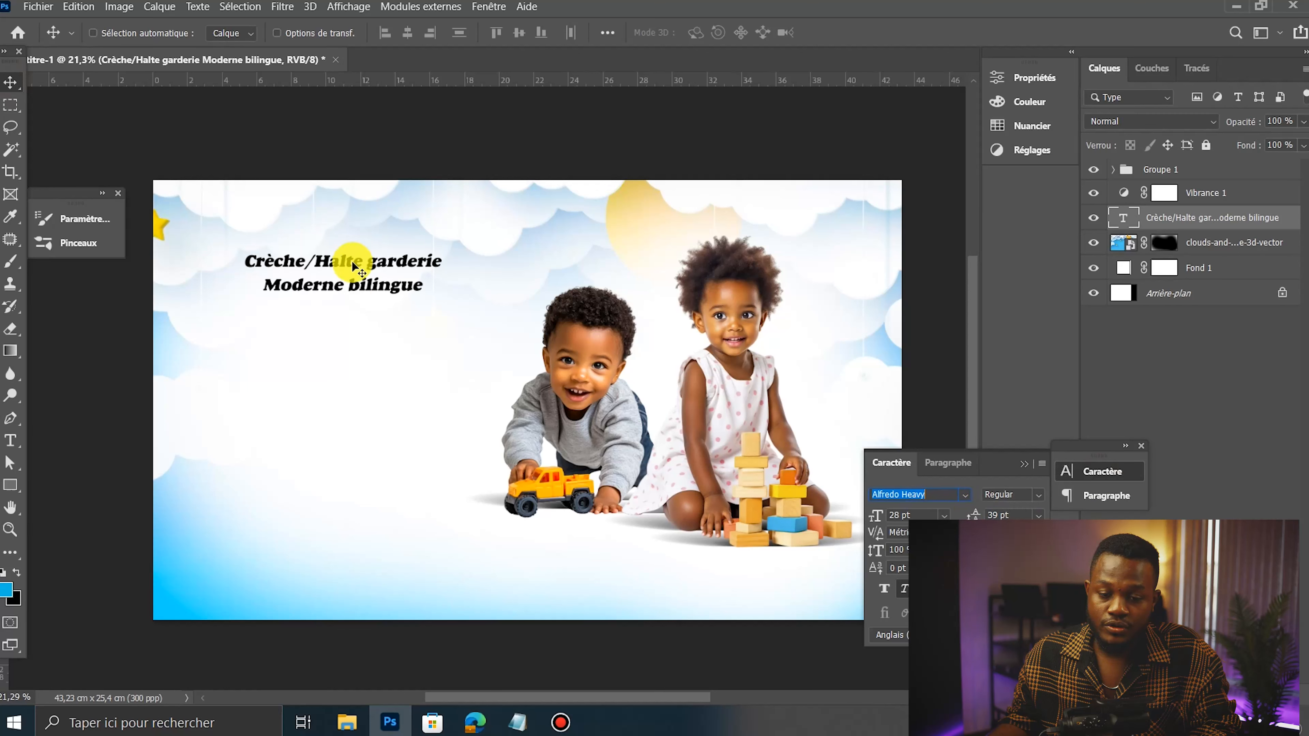
drag(345, 258, 340, 276)
click(1076, 467)
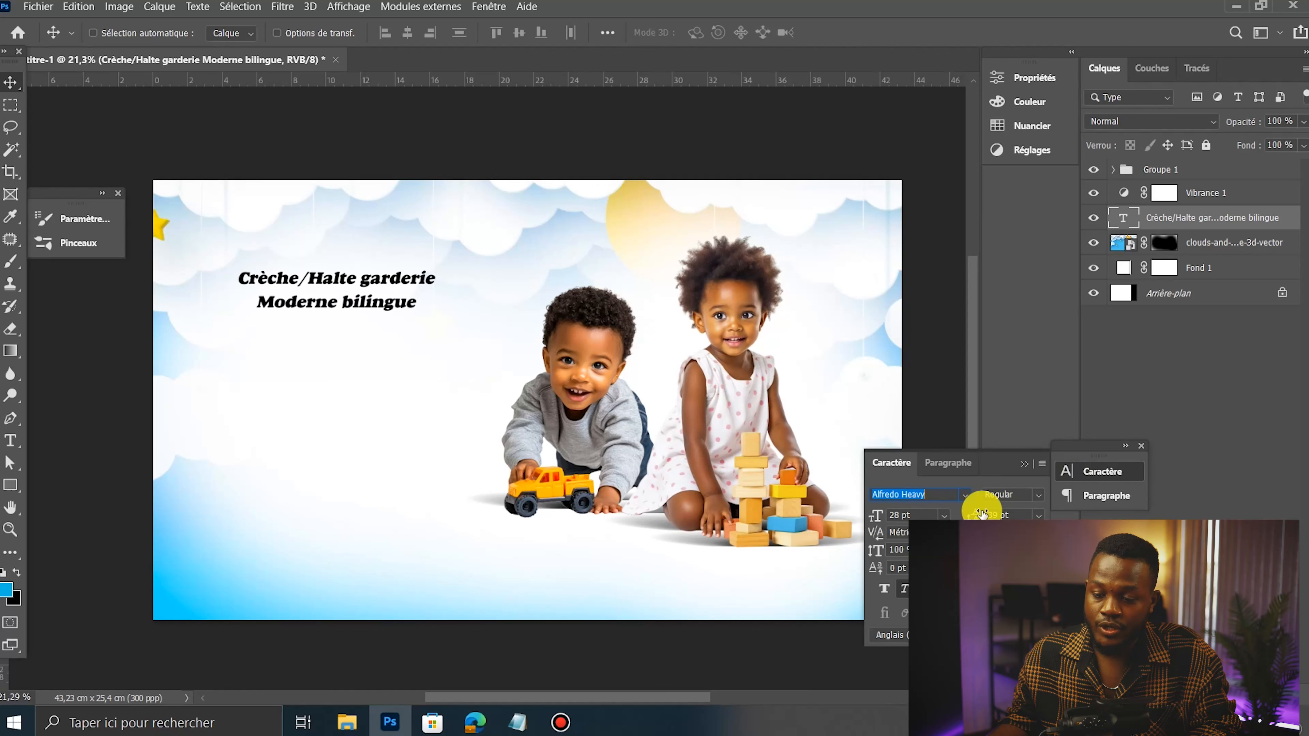
drag(976, 515, 974, 517)
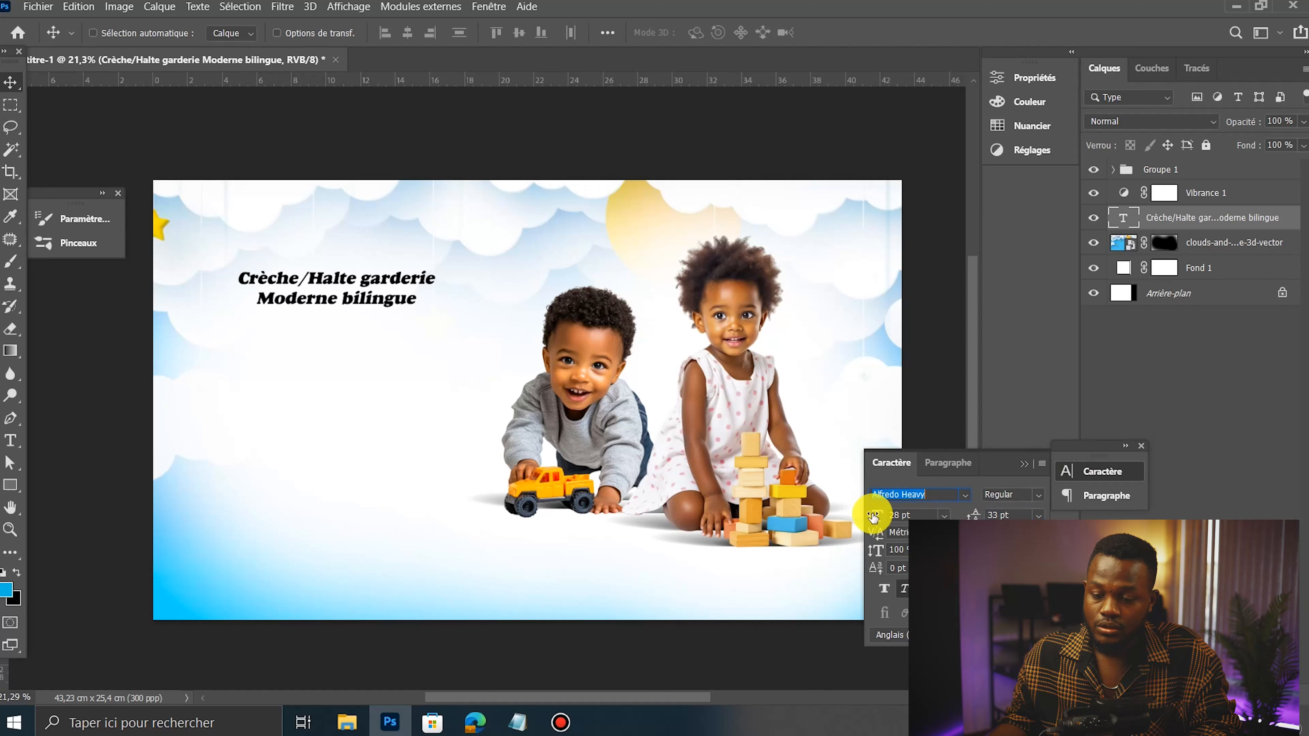
drag(886, 515, 876, 515)
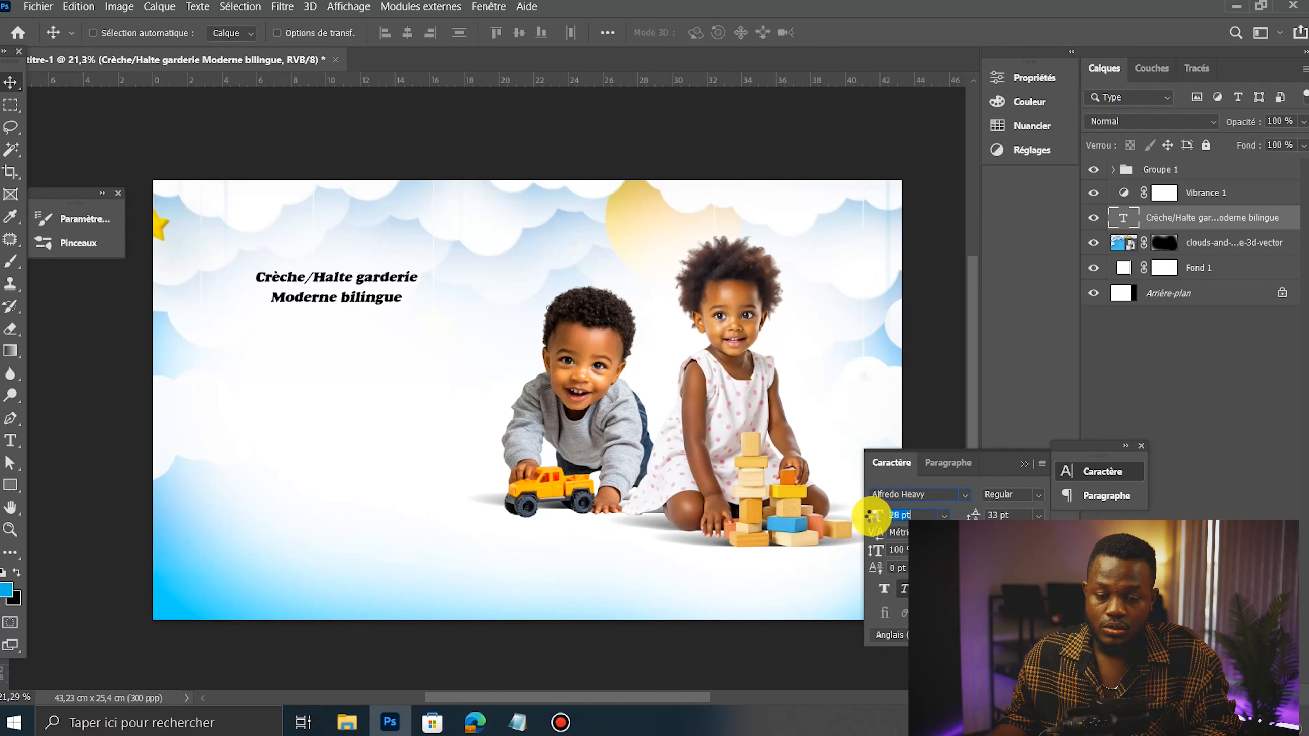
Step: Widen the heading's text box towards the boy and move the heading slightly lower
double_click(362, 286)
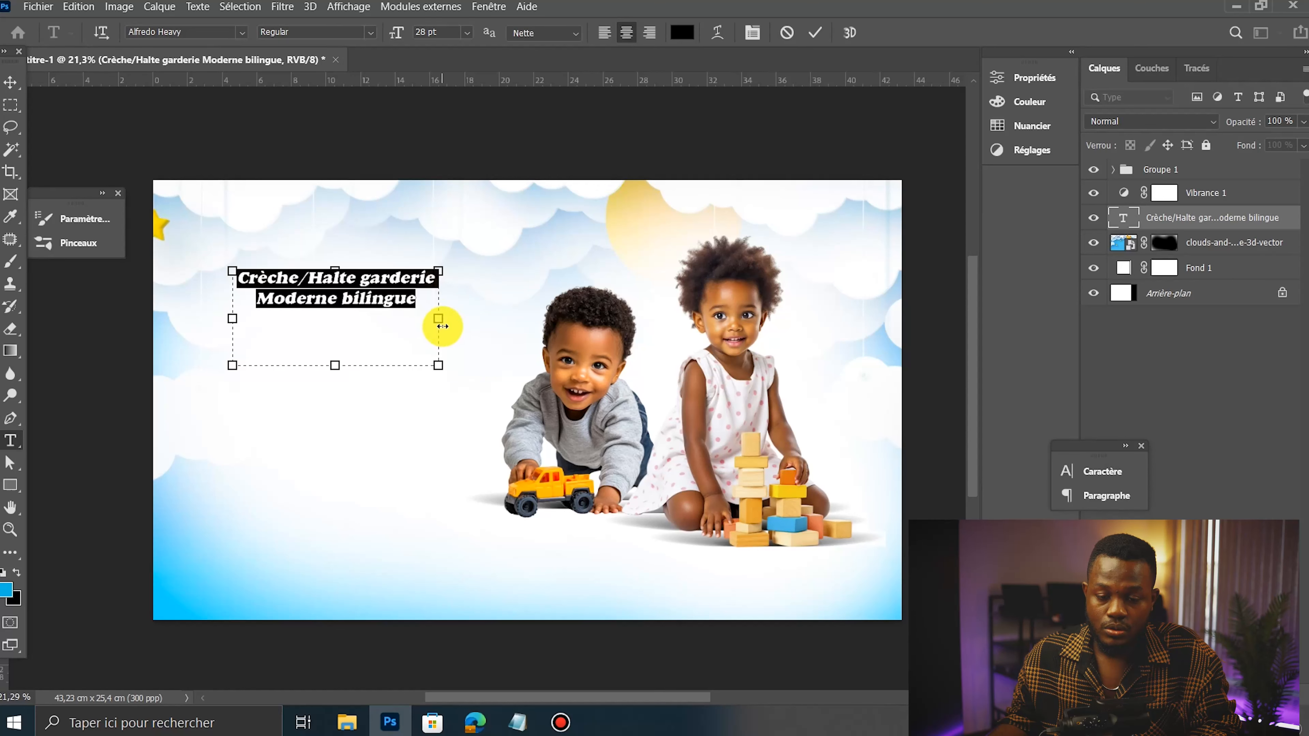
drag(442, 326, 469, 325)
click(815, 32)
key(v)
mouse_move(362, 287)
mouse_down()
mouse_move(362, 299)
mouse_move(345, 296)
mouse_up()
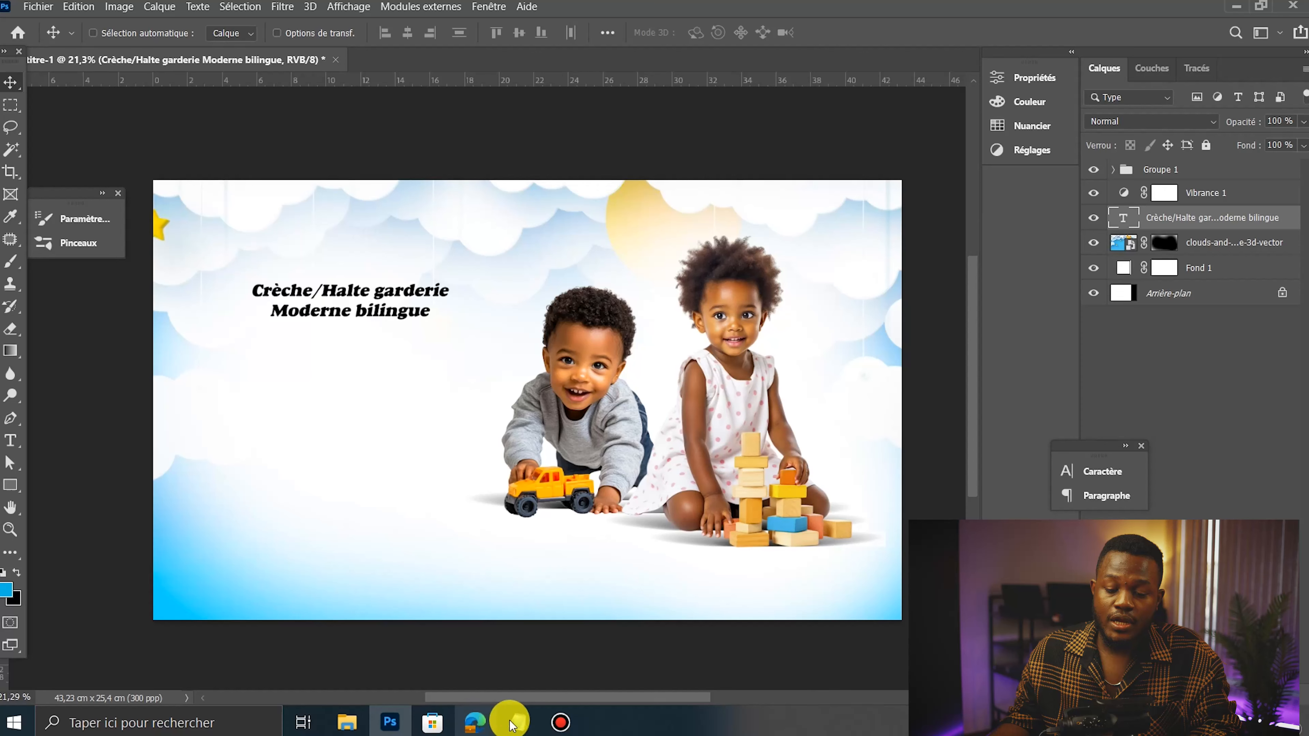
Step: Switch to the Notepad note and copy the line "Anges de Christ"
click(518, 722)
double_click(798, 145)
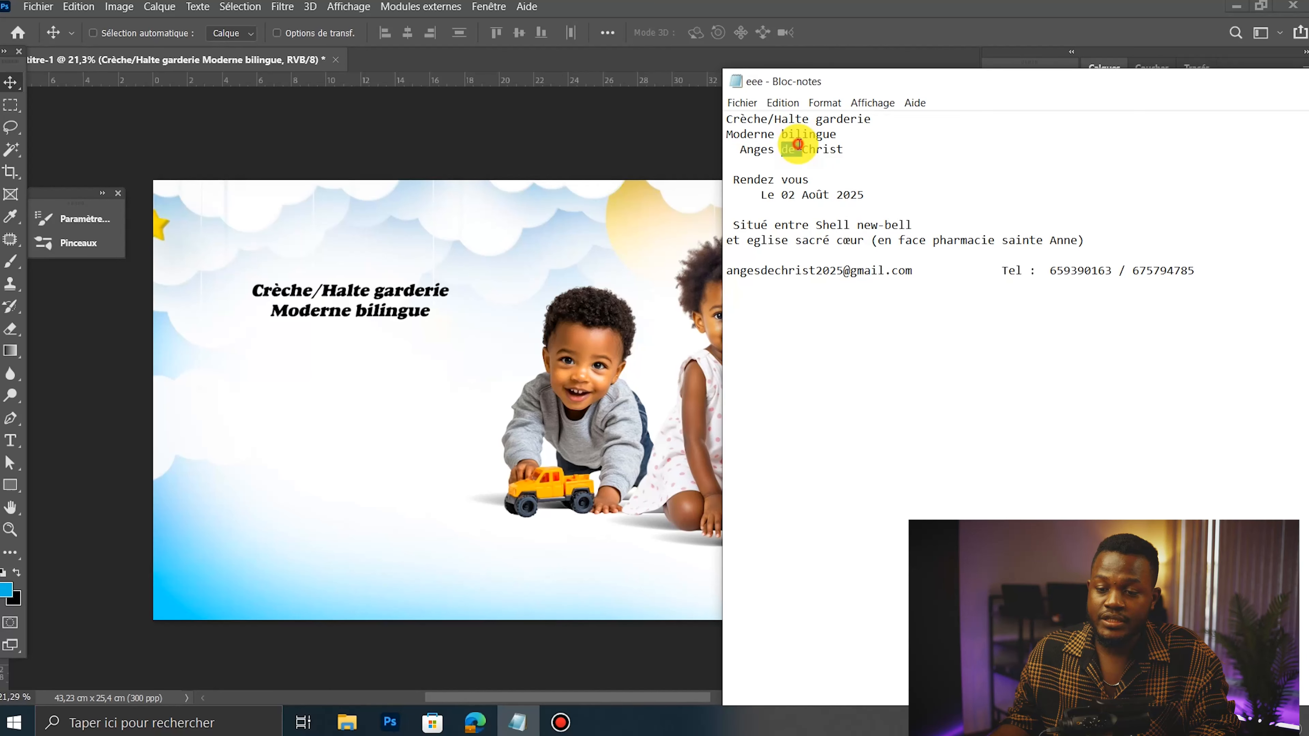
drag(845, 150, 730, 151)
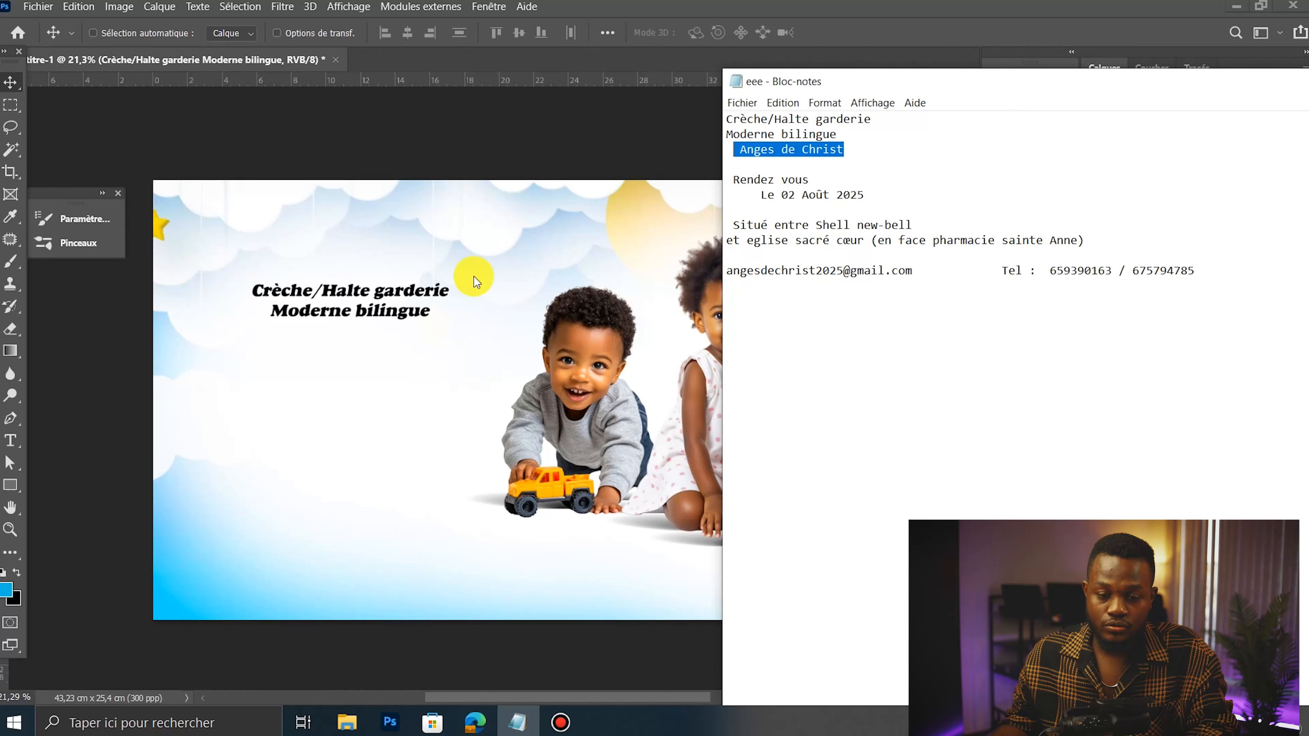
Step: Duplicate the heading just below itself in Photoshop and replace the copy's text with "Anges de Christ"
click(330, 301)
alt+drag(339, 292, 342, 341)
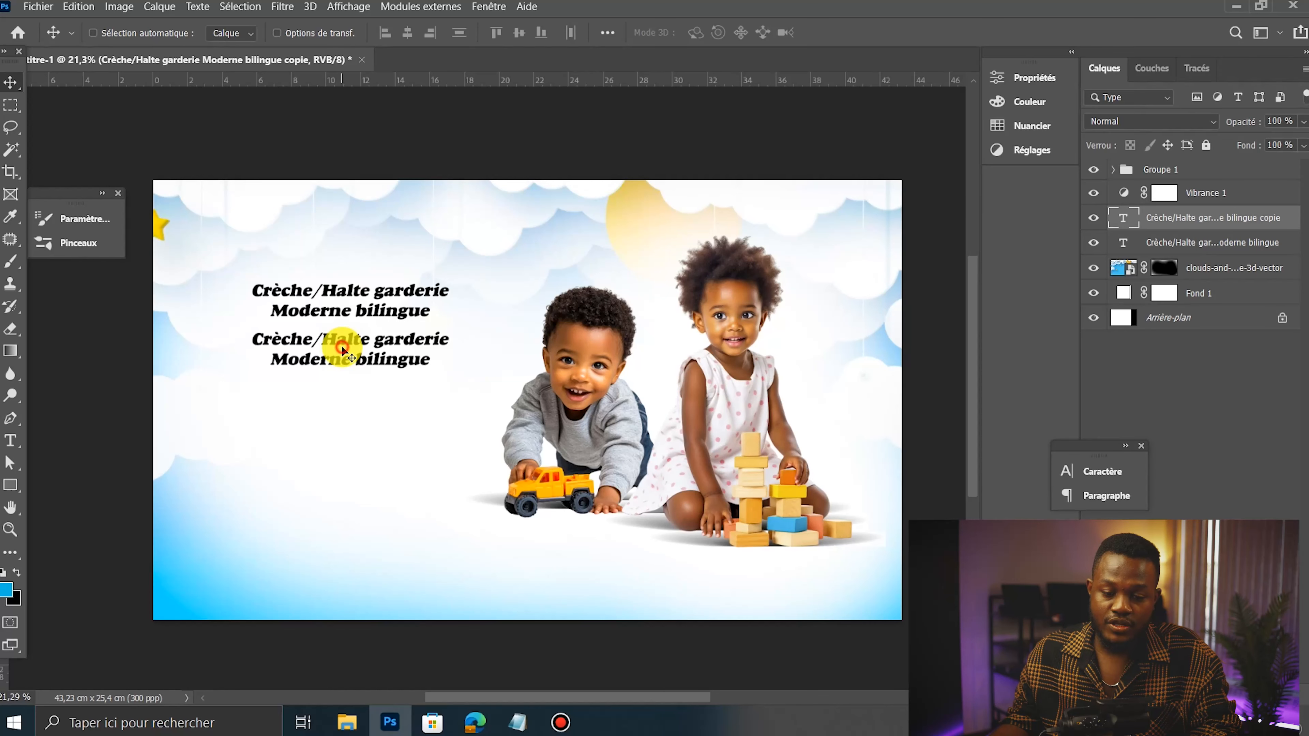
double_click(345, 342)
text(Anges de Christ)
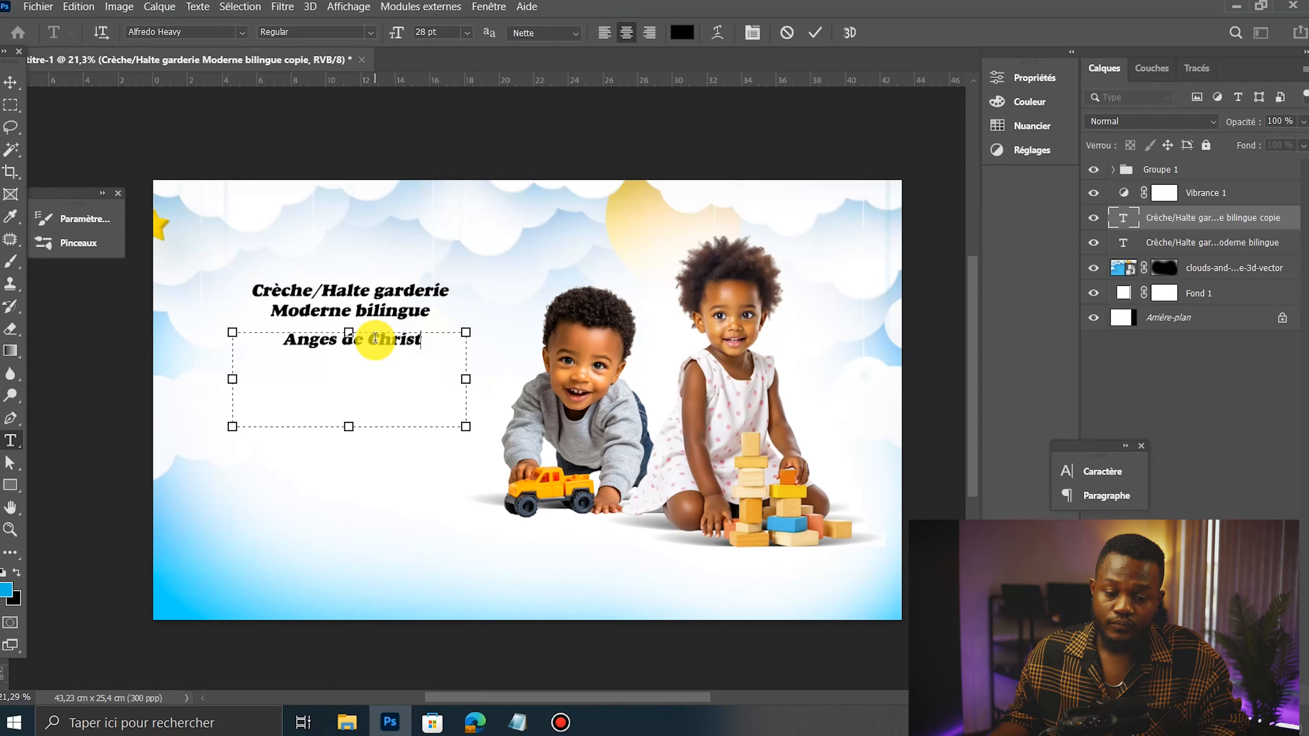
Step: Break "Anges de Christ" onto two lines before "Christ" and enlarge its text box outward past the boy's truck
click(372, 352)
key(Return)
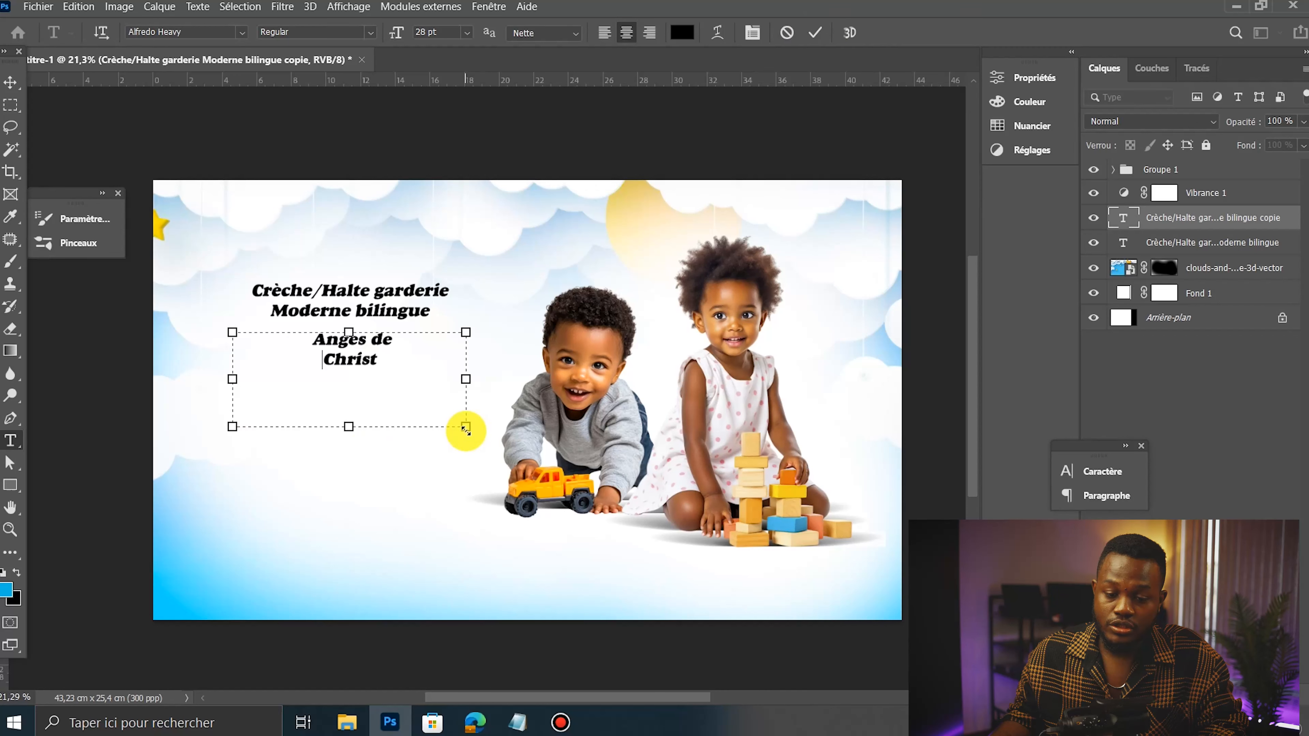
drag(466, 427, 527, 466)
click(815, 32)
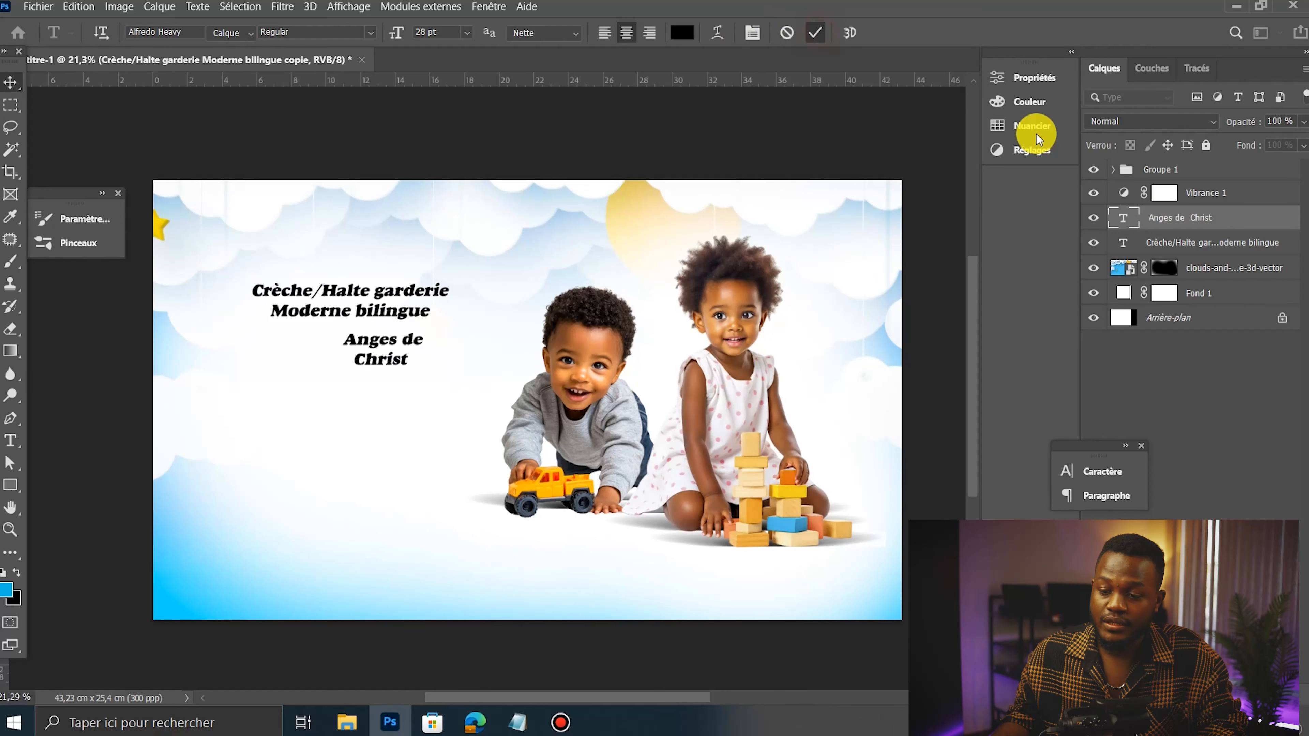
key(v)
Step: Hide the children group and enlarge the "Anges de Christ" text to 101 pt
click(1088, 172)
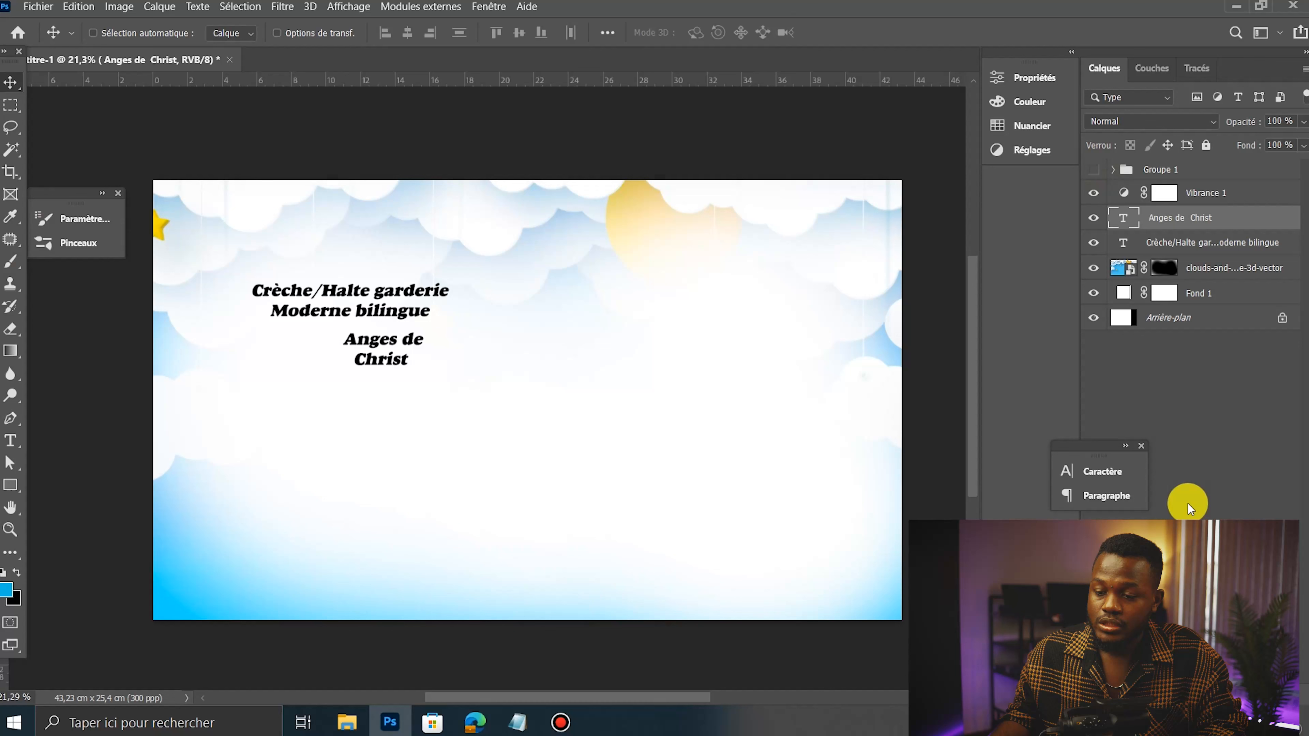
click(1097, 470)
drag(874, 517, 1009, 516)
drag(870, 517, 885, 513)
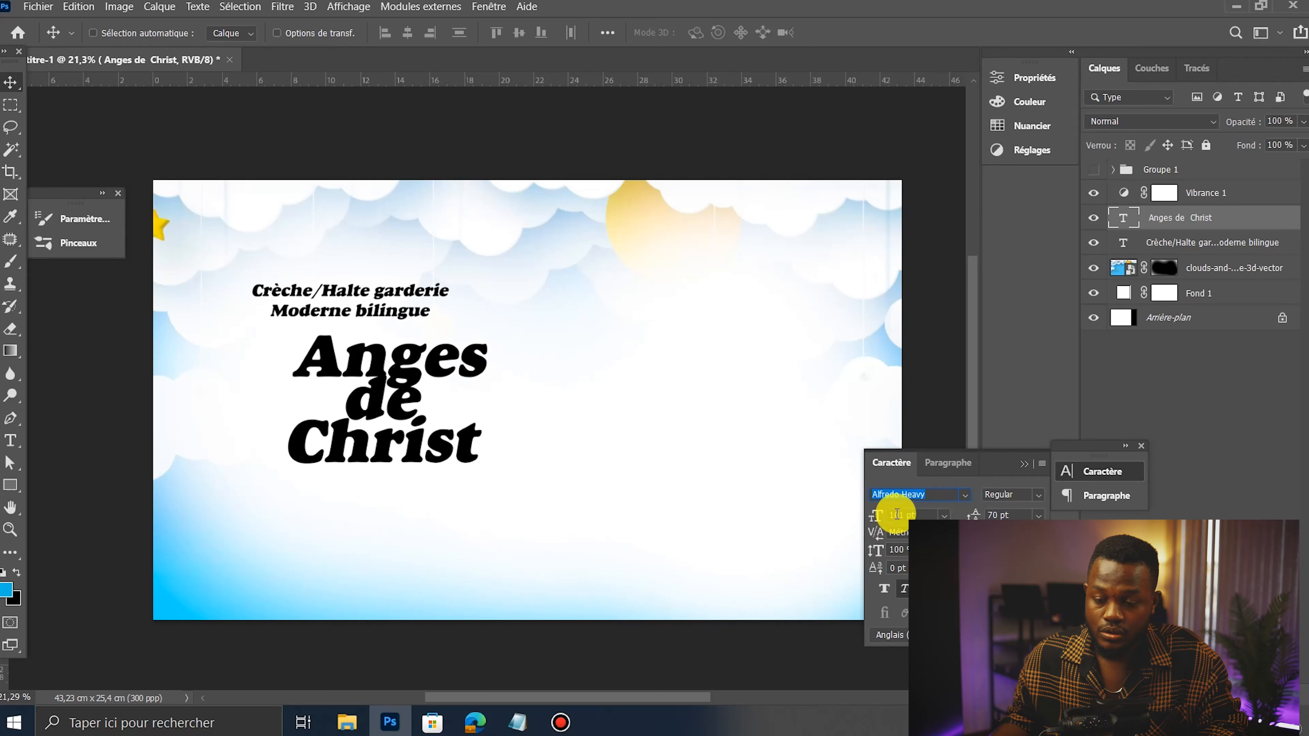
Step: Widen the "Anges de Christ" text box sideways so that "Anges de" fits on one line
click(412, 397)
double_click(412, 396)
drag(527, 401, 597, 400)
click(810, 36)
key(v)
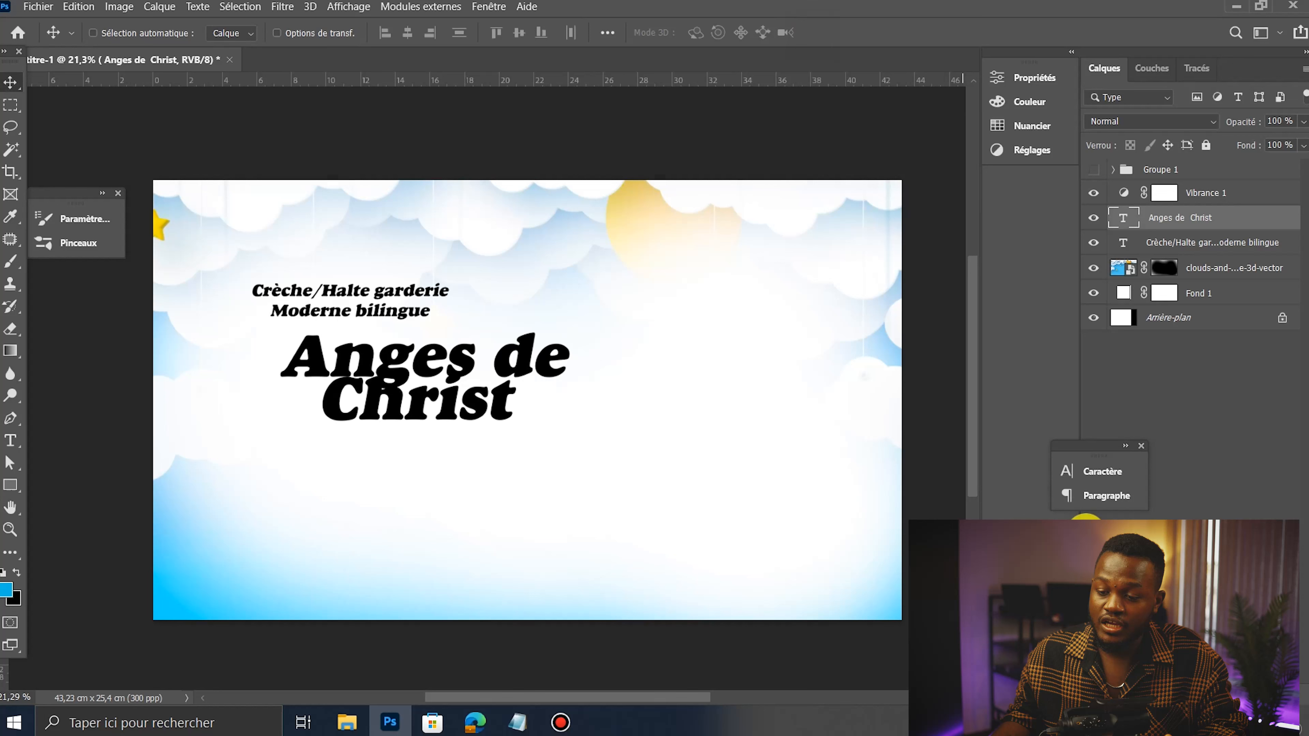
Step: Set the line spacing of "Anges de Christ" to 93 pt and centre the text under the heading
click(1087, 471)
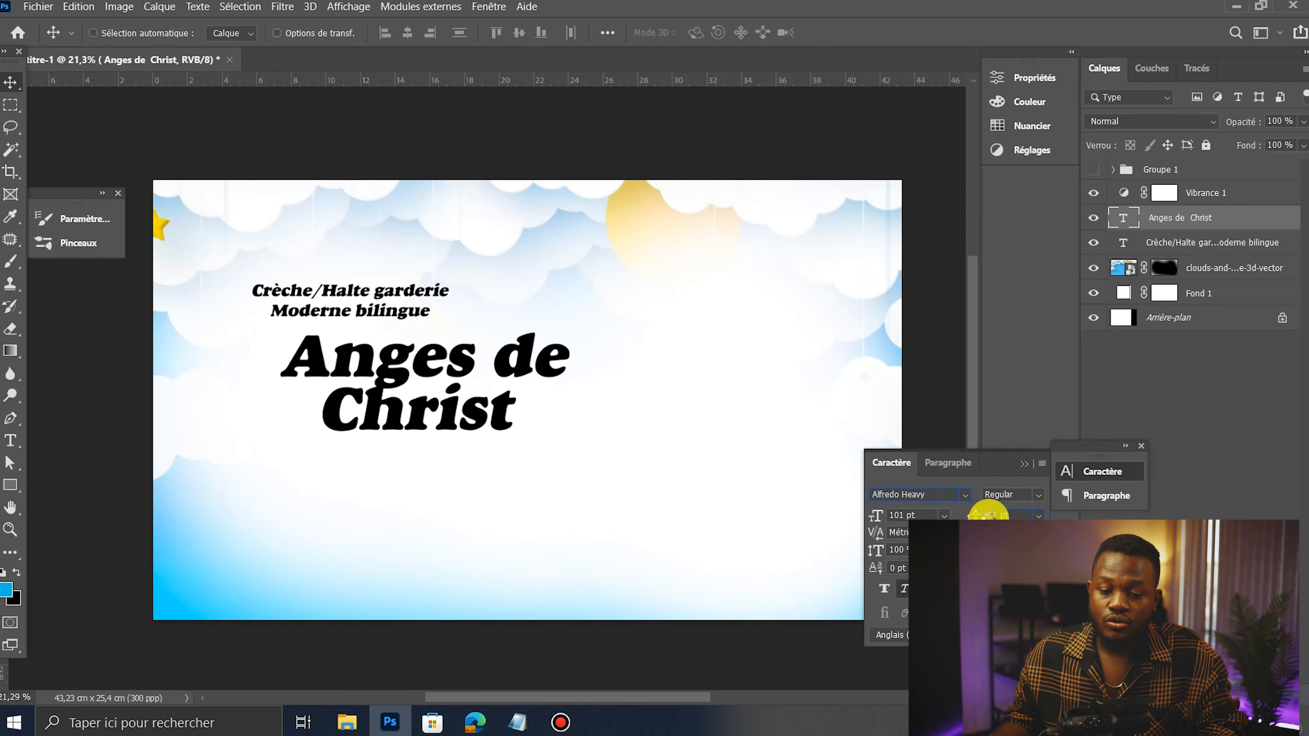
click(374, 358)
double_click(374, 358)
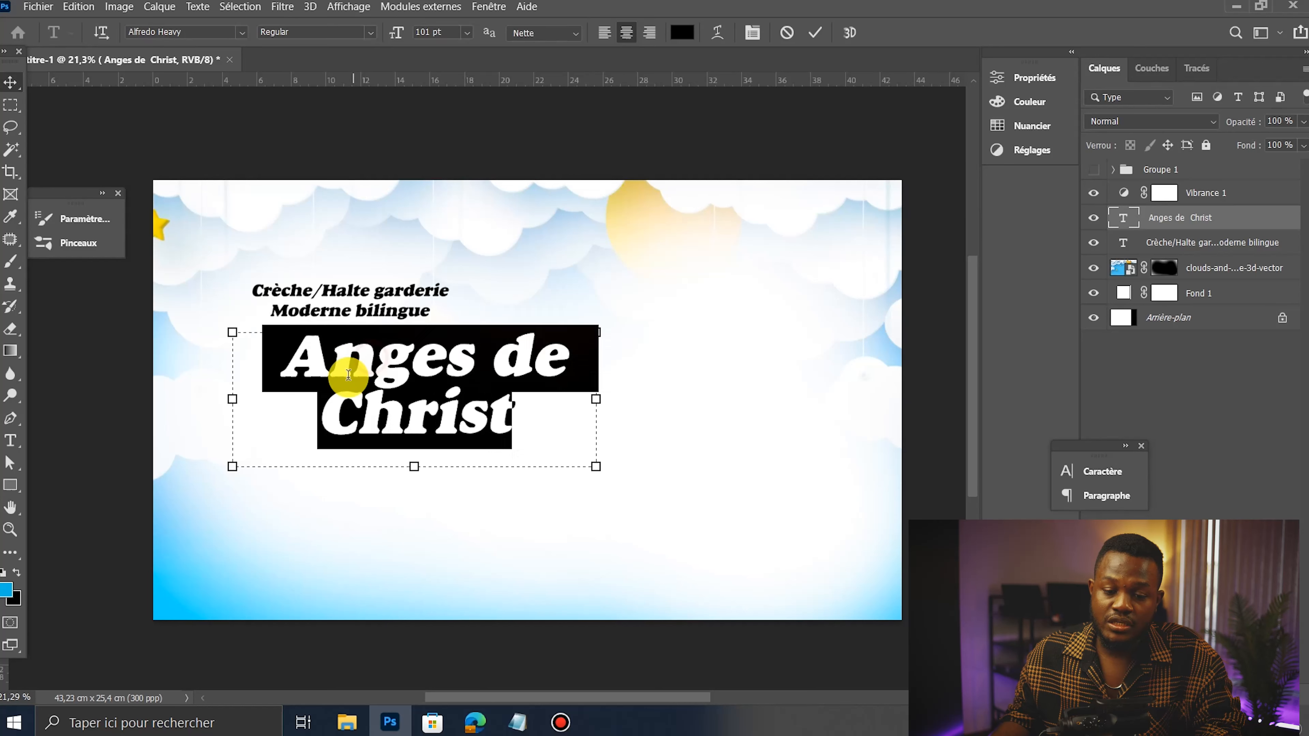
click(816, 32)
key(v)
drag(432, 371, 398, 374)
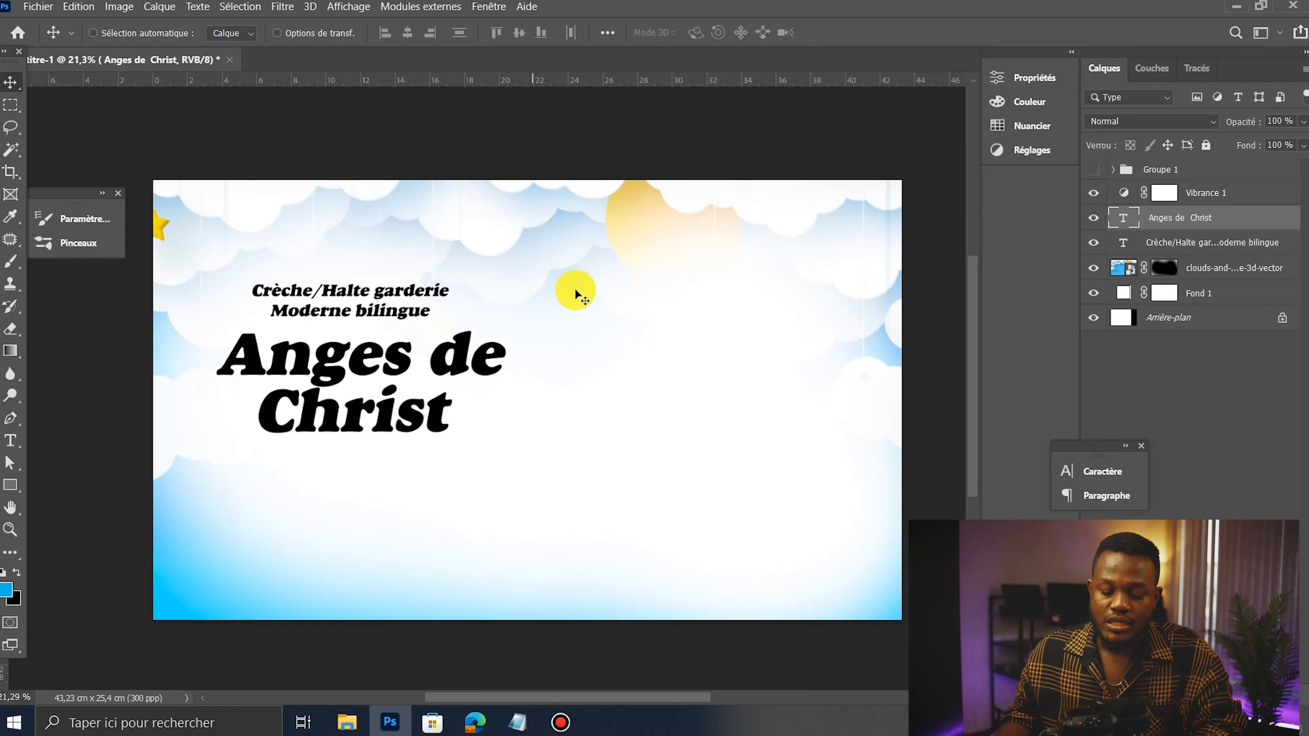
mouse_move(383, 372)
mouse_down()
mouse_move(367, 374)
mouse_move(379, 371)
mouse_up()
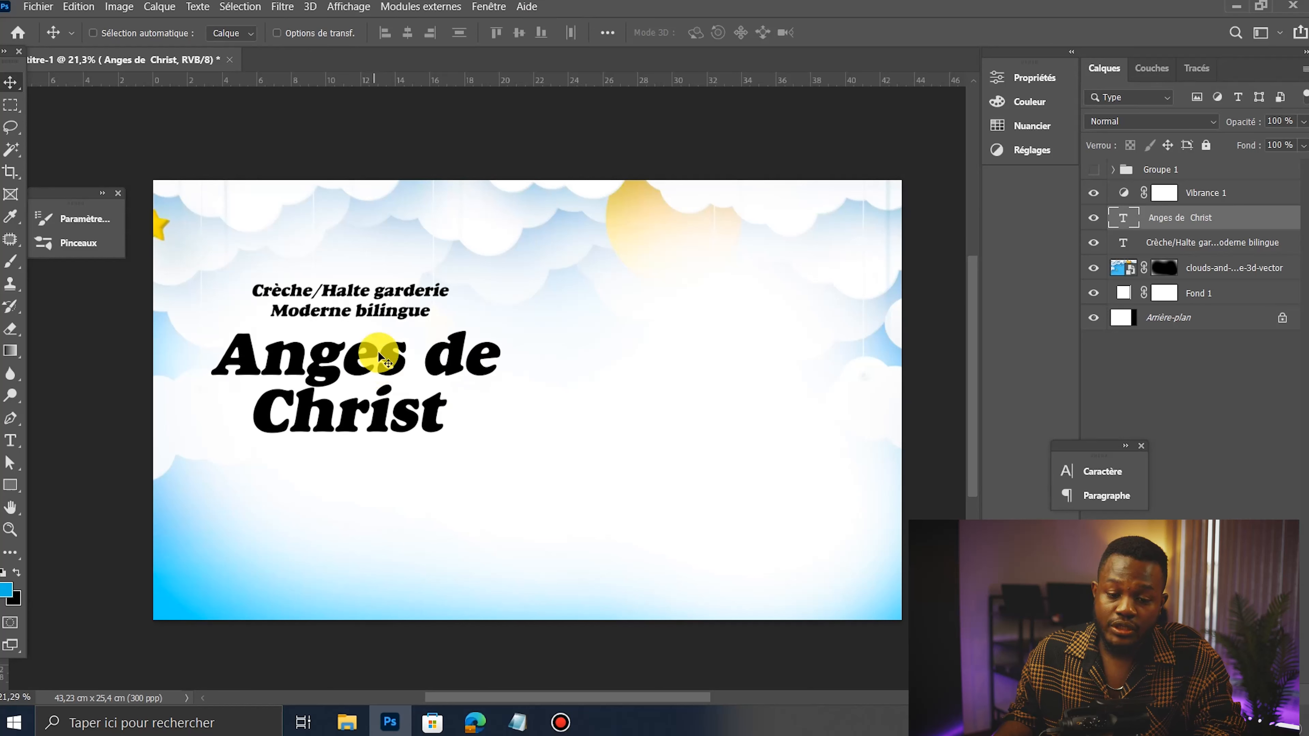
Step: Change the font of "Anges de Christ" to Anek Bangla ExtraBold and move the text slightly lower
click(1115, 471)
click(963, 495)
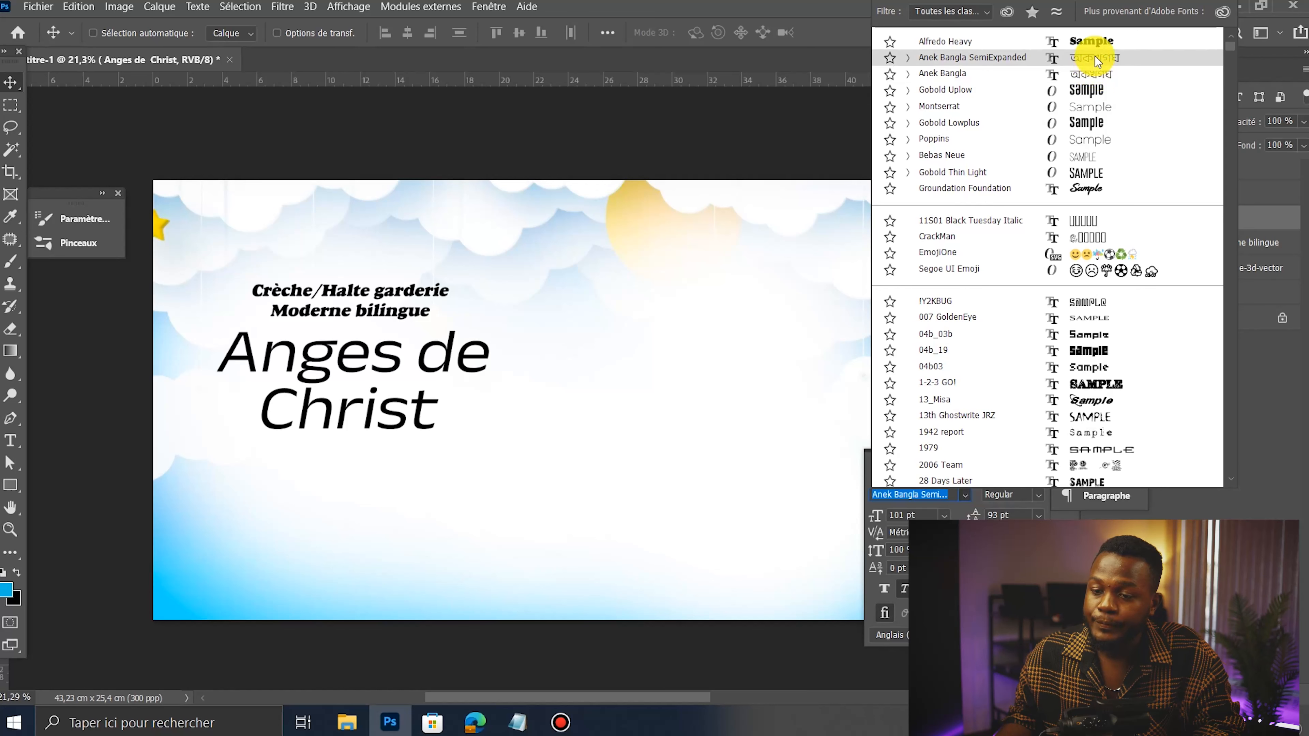
click(1093, 70)
click(1038, 495)
click(1000, 516)
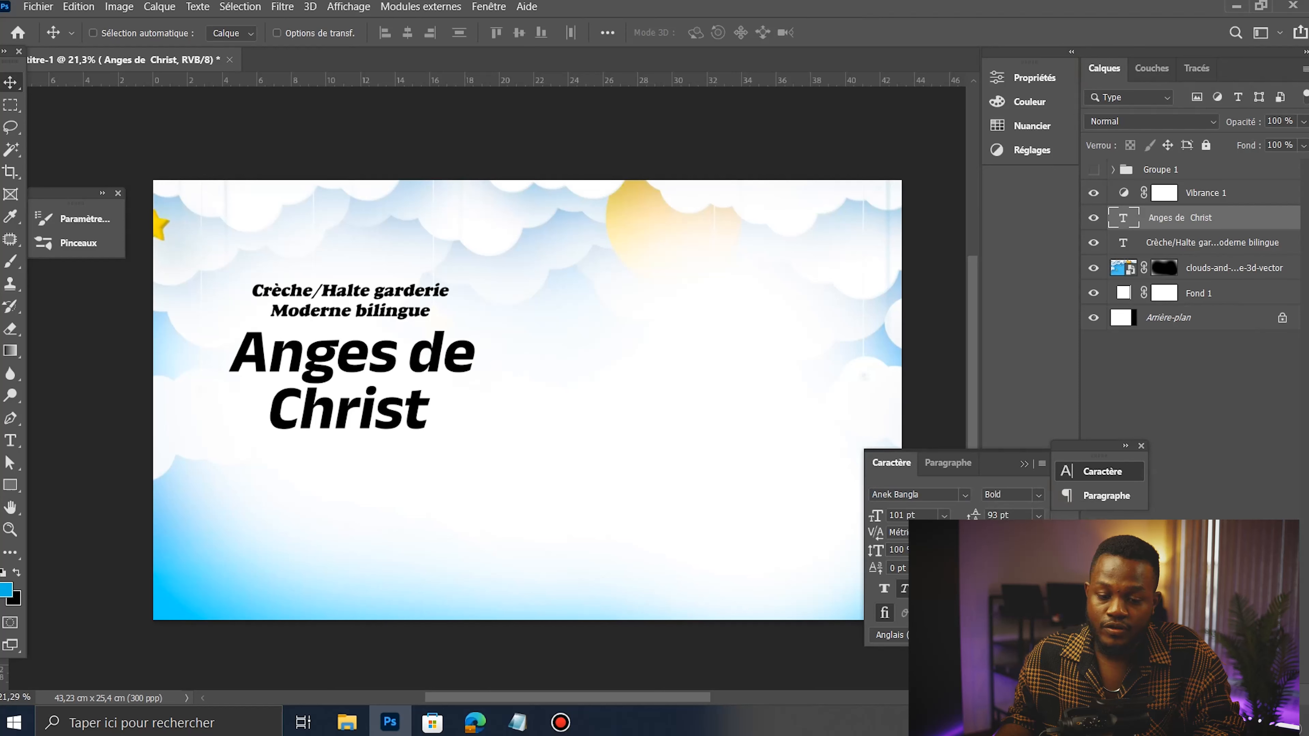
click(1037, 496)
click(1026, 506)
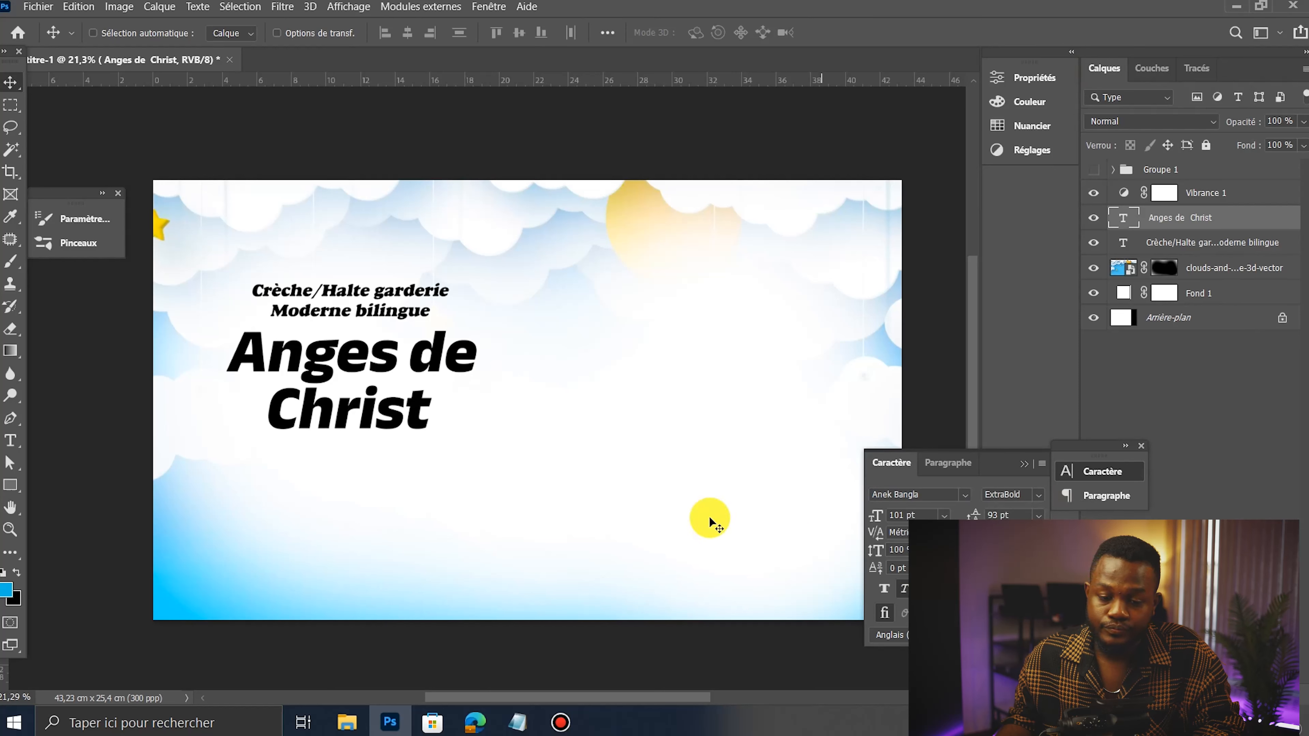
drag(375, 374, 411, 427)
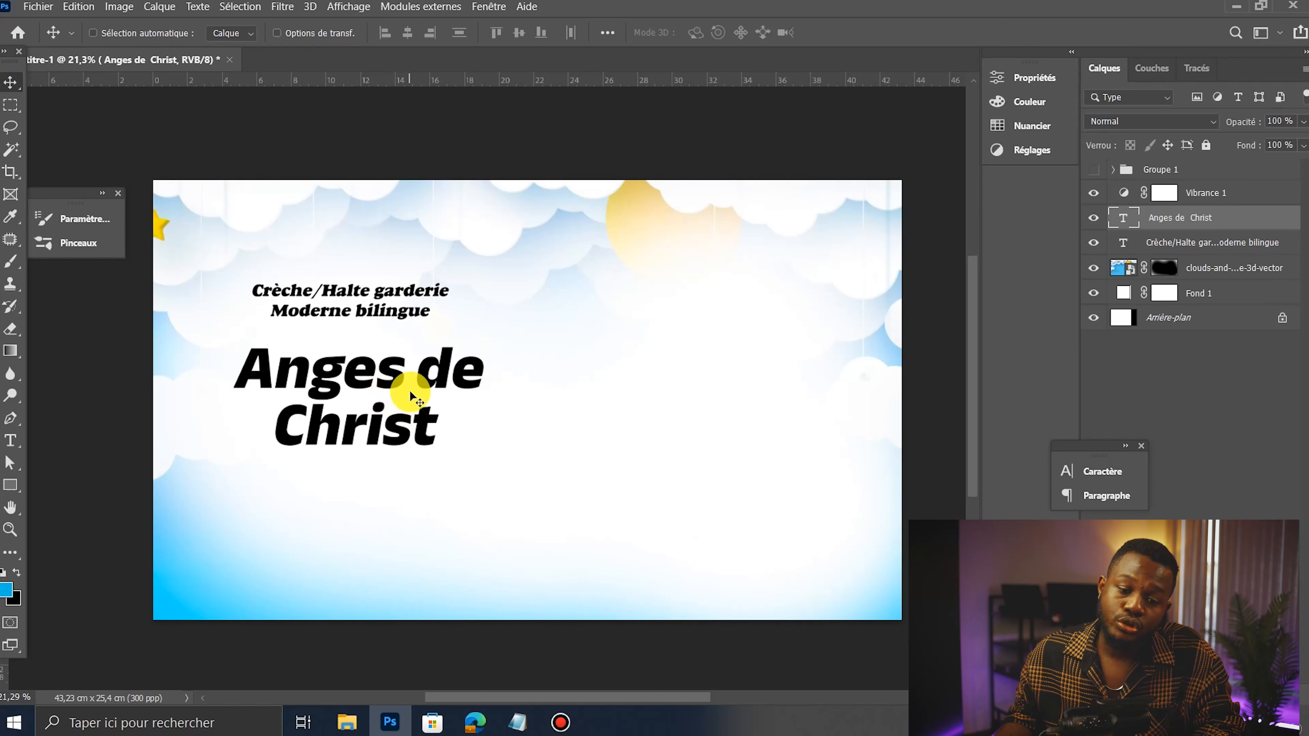
Step: Switch to File Explorer and look through the WORK folder for the earlier Anges de Christ designs
double_click(392, 368)
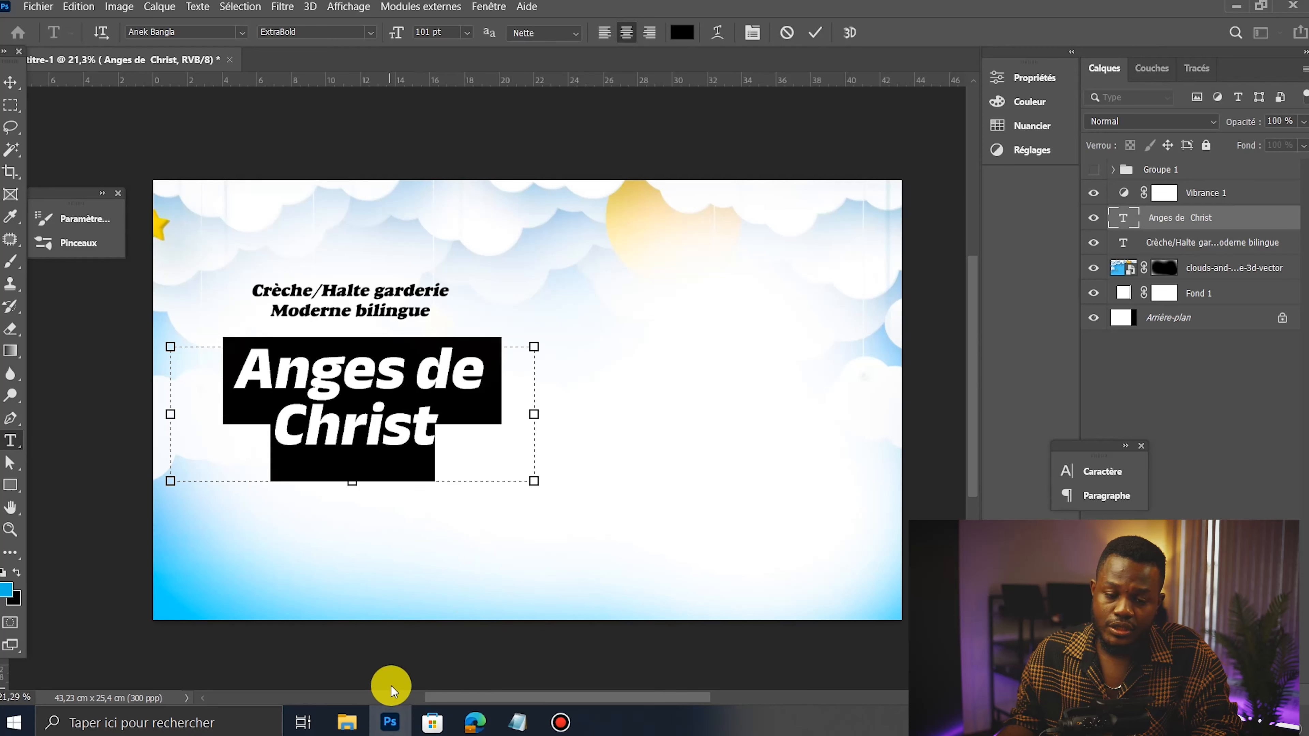
click(348, 722)
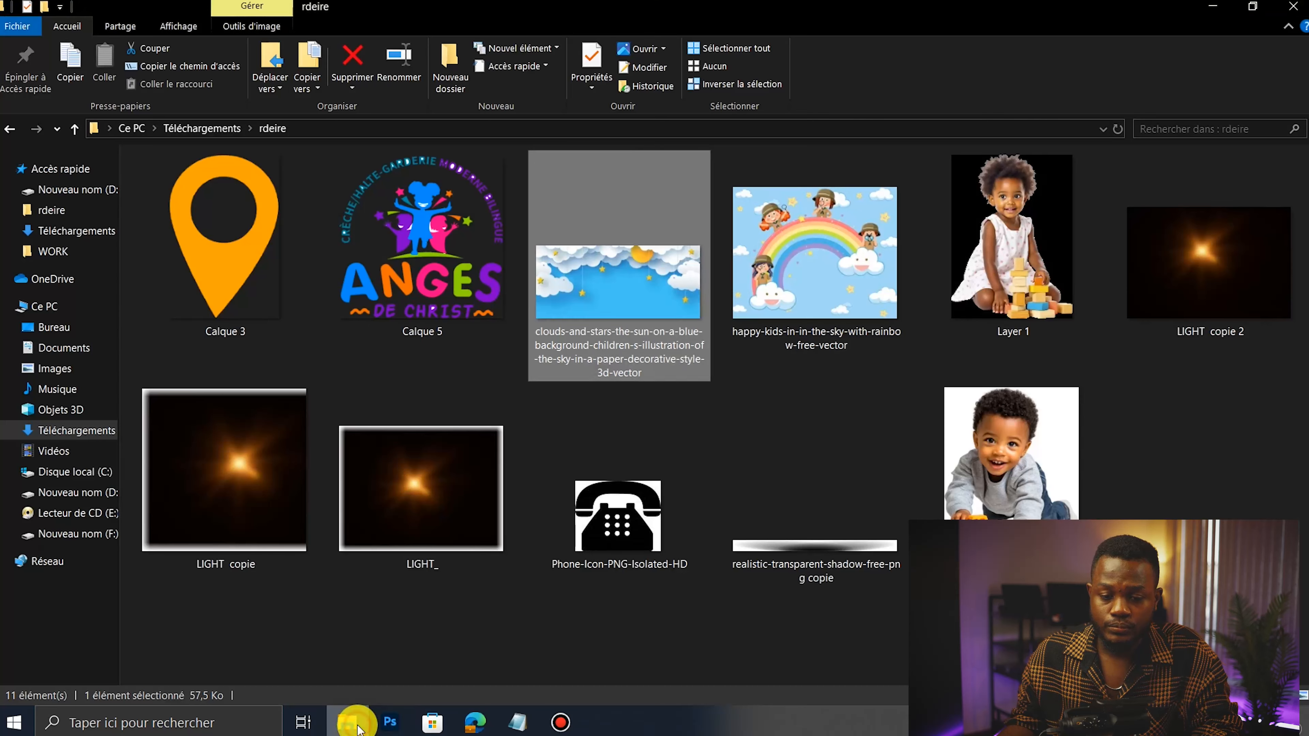
click(54, 252)
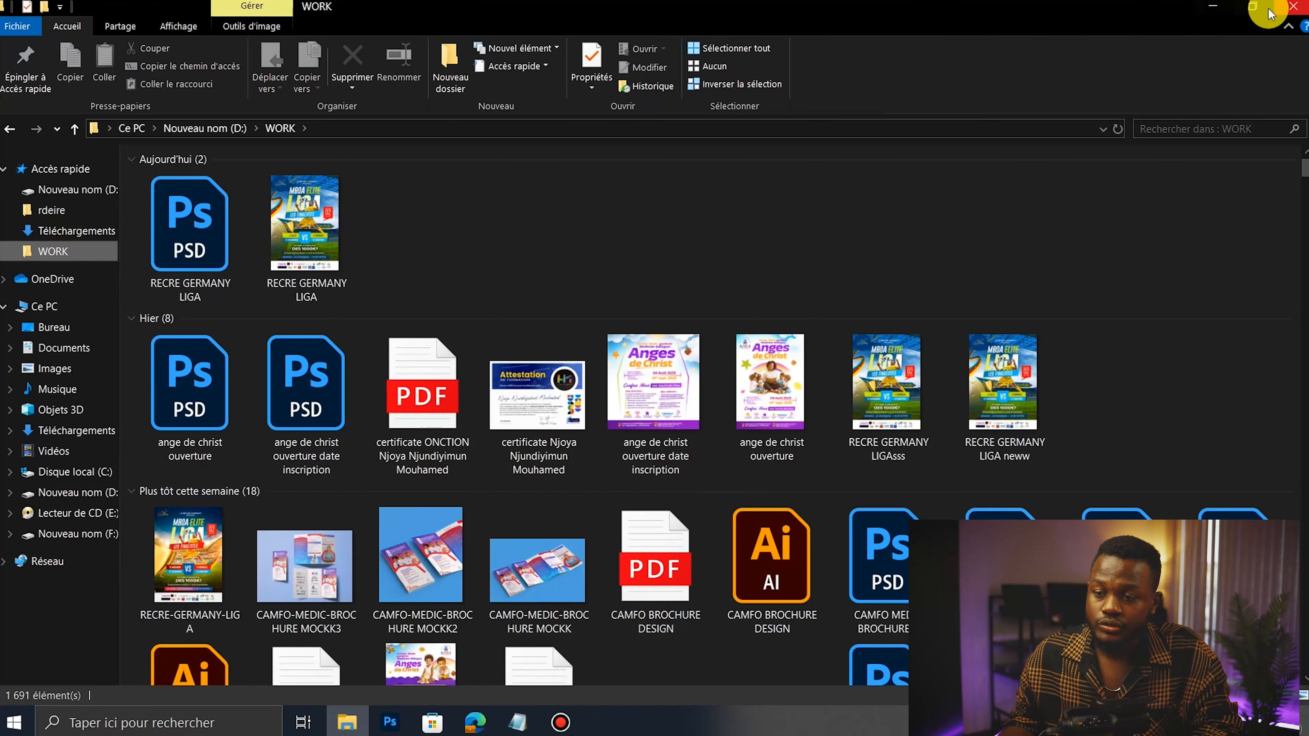
click(1212, 20)
Step: Rearrange the title in Photoshop as "Anges" above "de Christ" and extend its text box downward
click(422, 357)
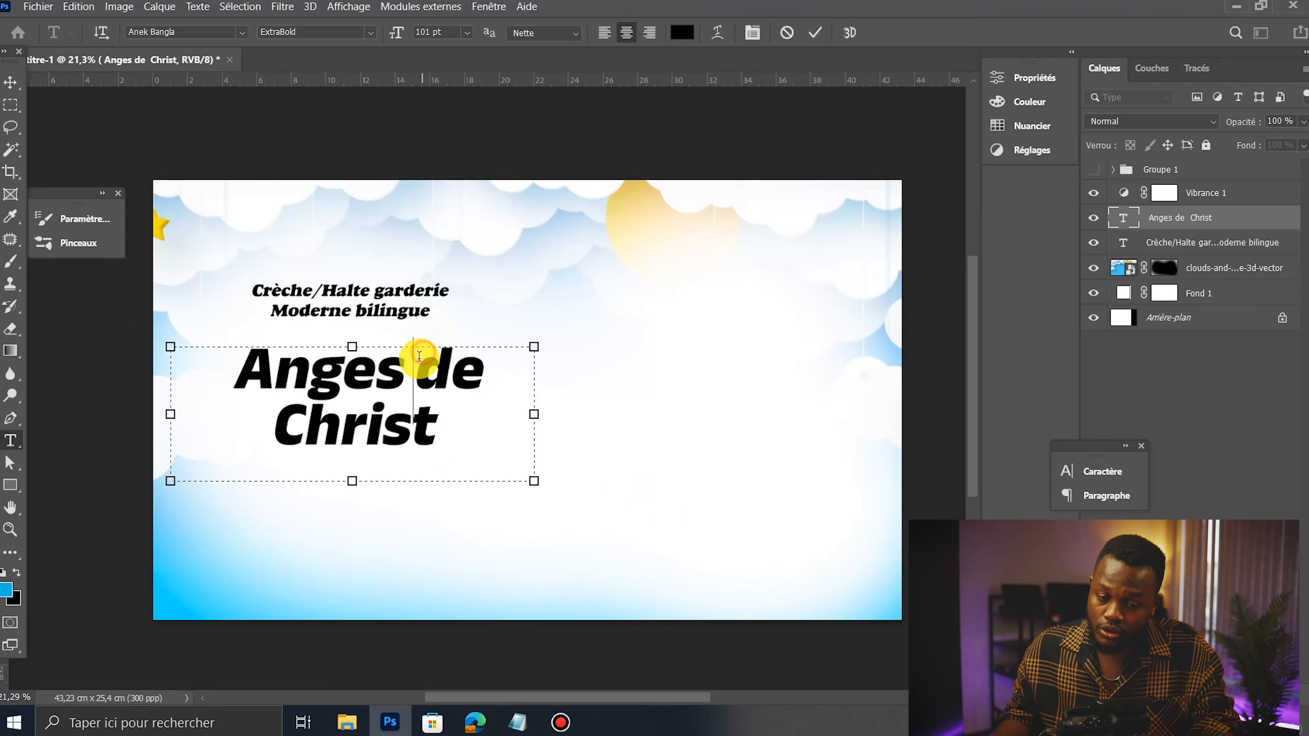
key(Return)
drag(352, 481, 352, 539)
key(BackSpace)
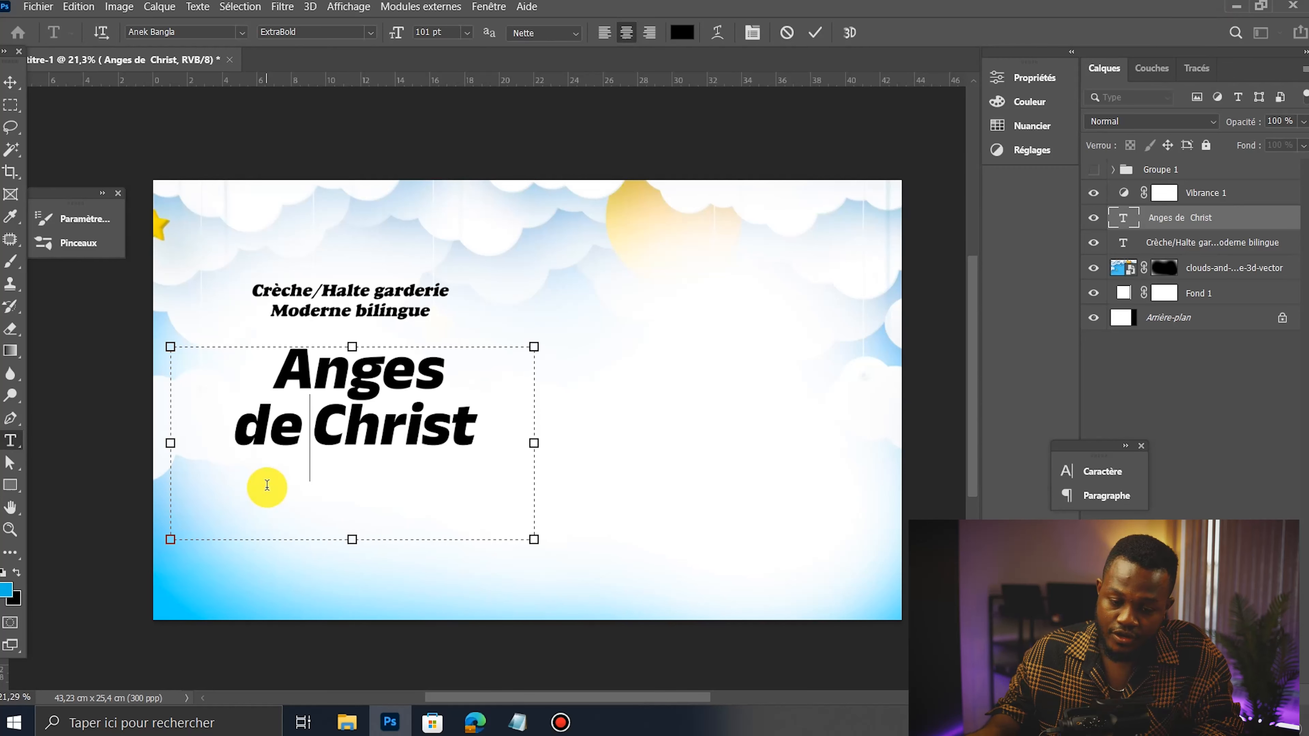
click(815, 33)
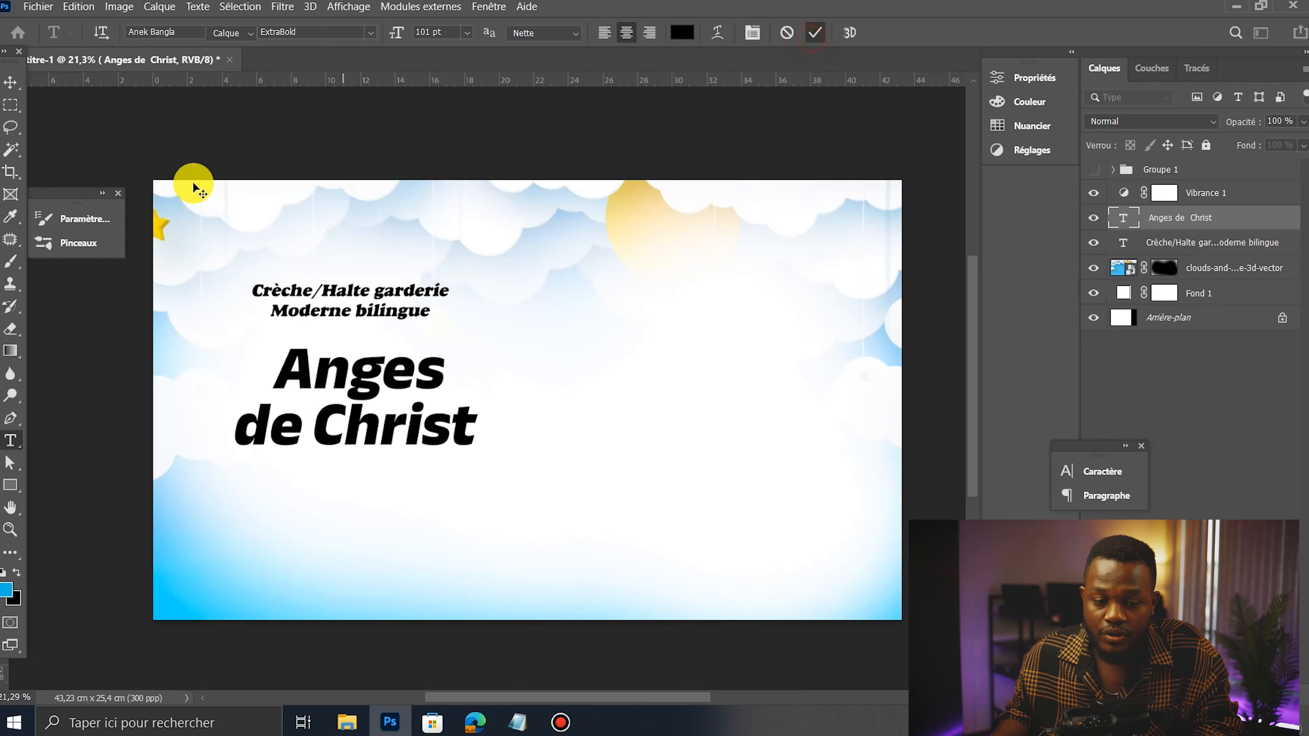
key(v)
Step: Change the title's font to Anek Bangla SemiExpanded and shift the title slightly right and down
click(1095, 471)
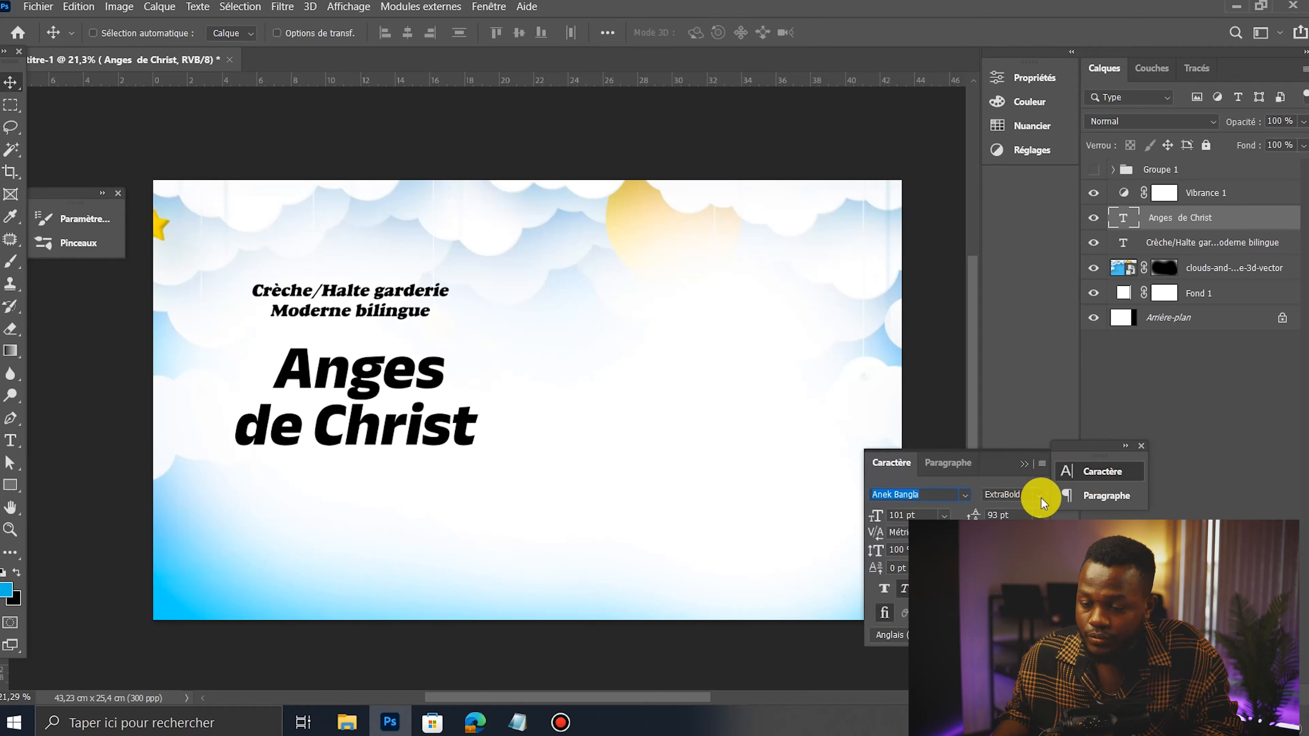
click(965, 495)
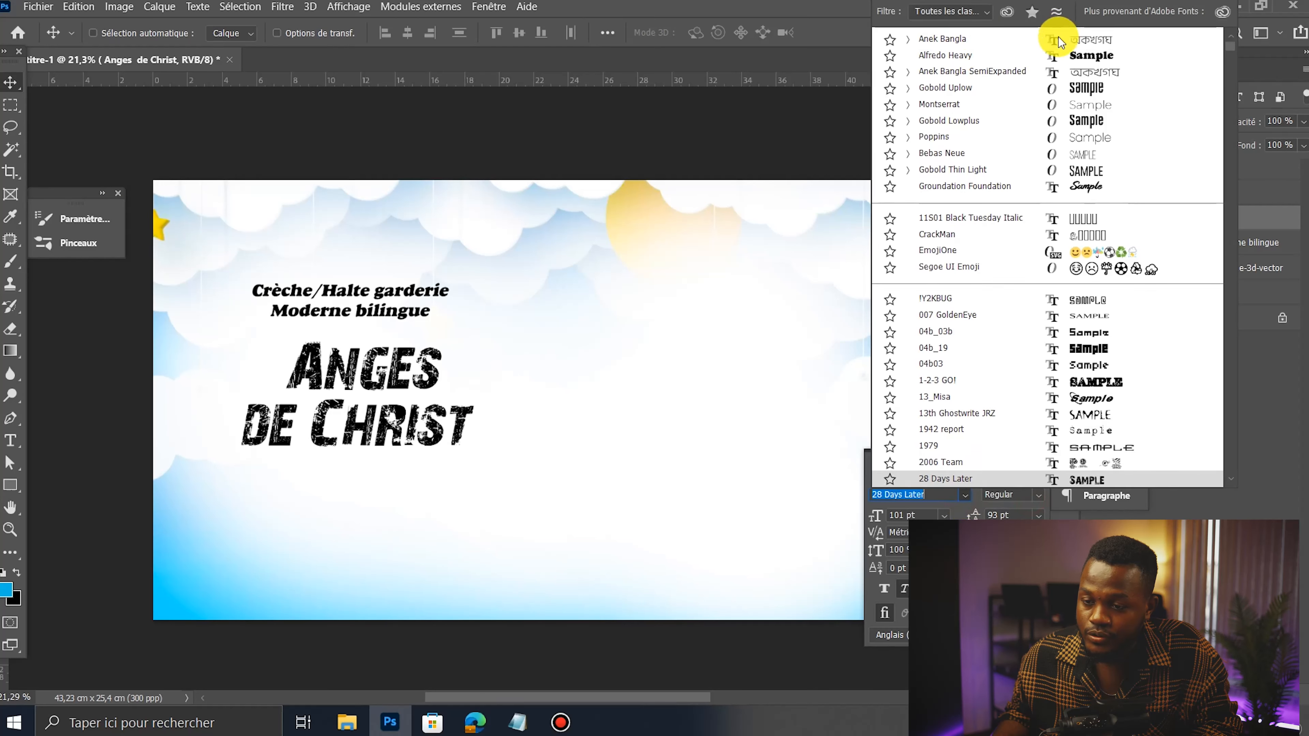
click(1098, 78)
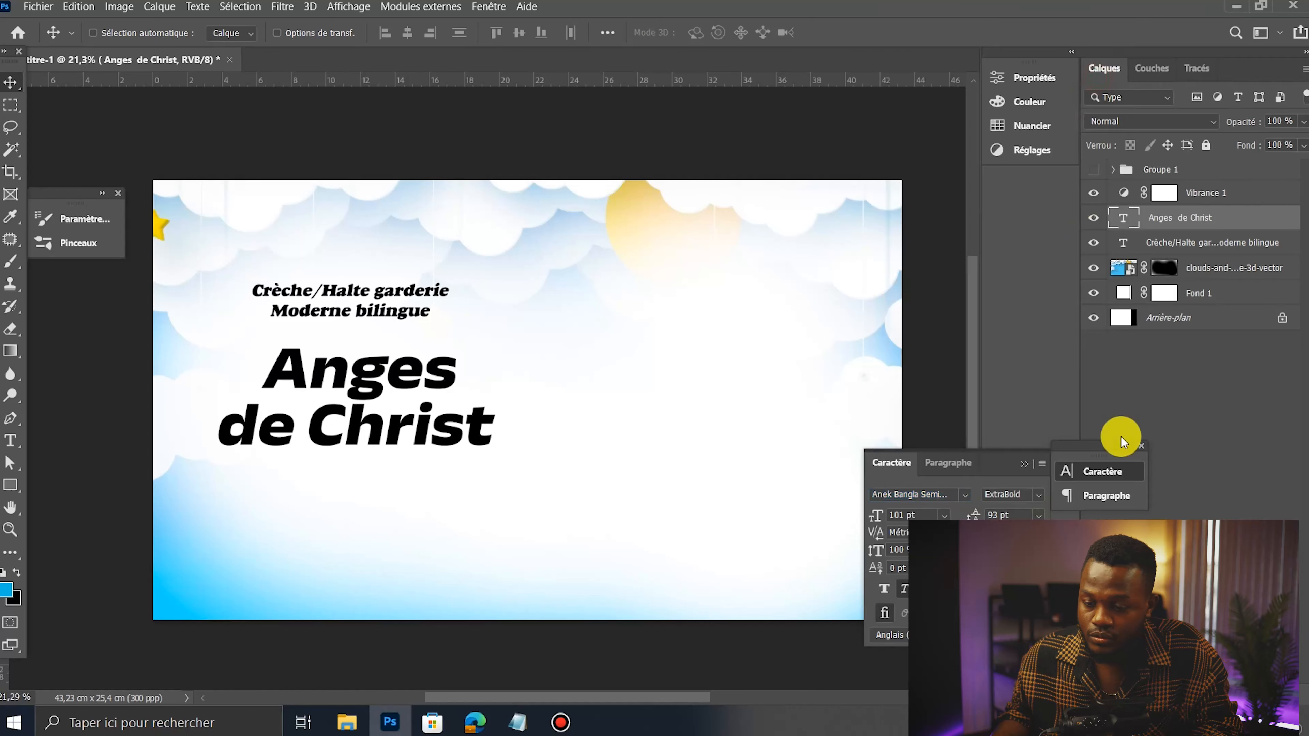
click(1037, 496)
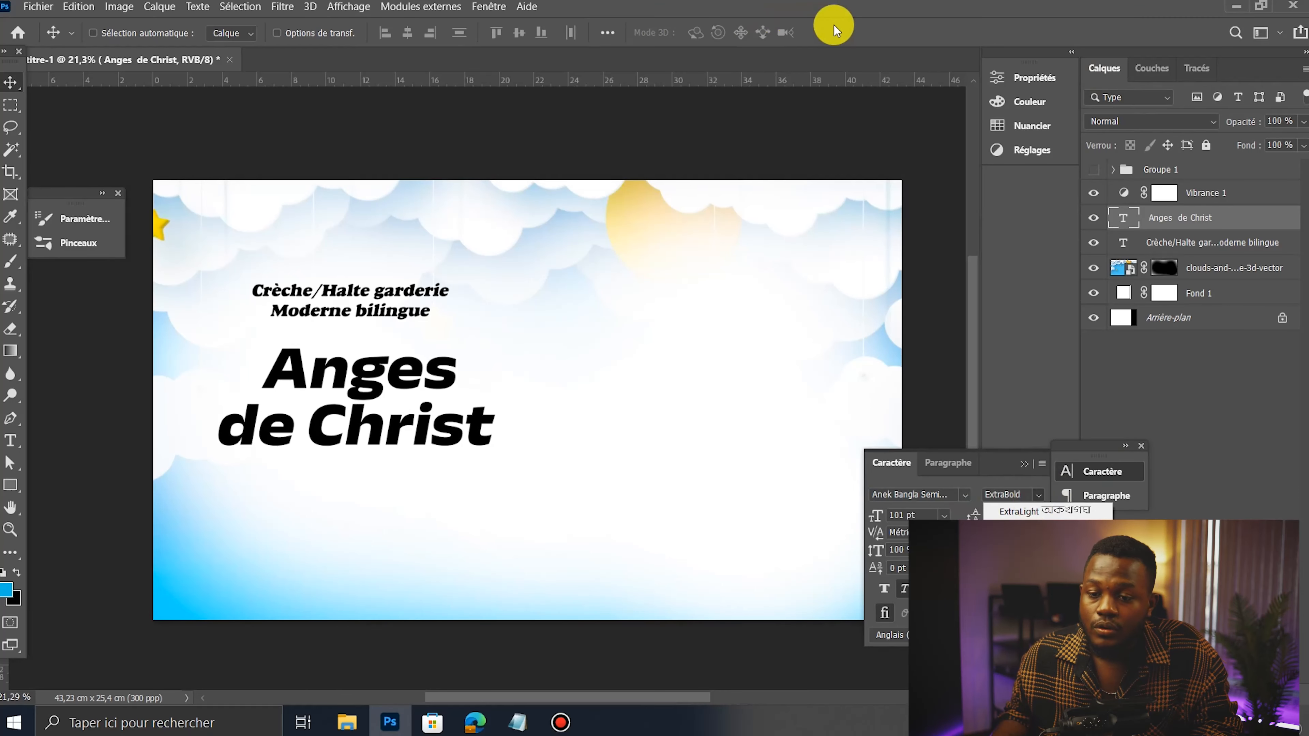
drag(362, 426, 394, 436)
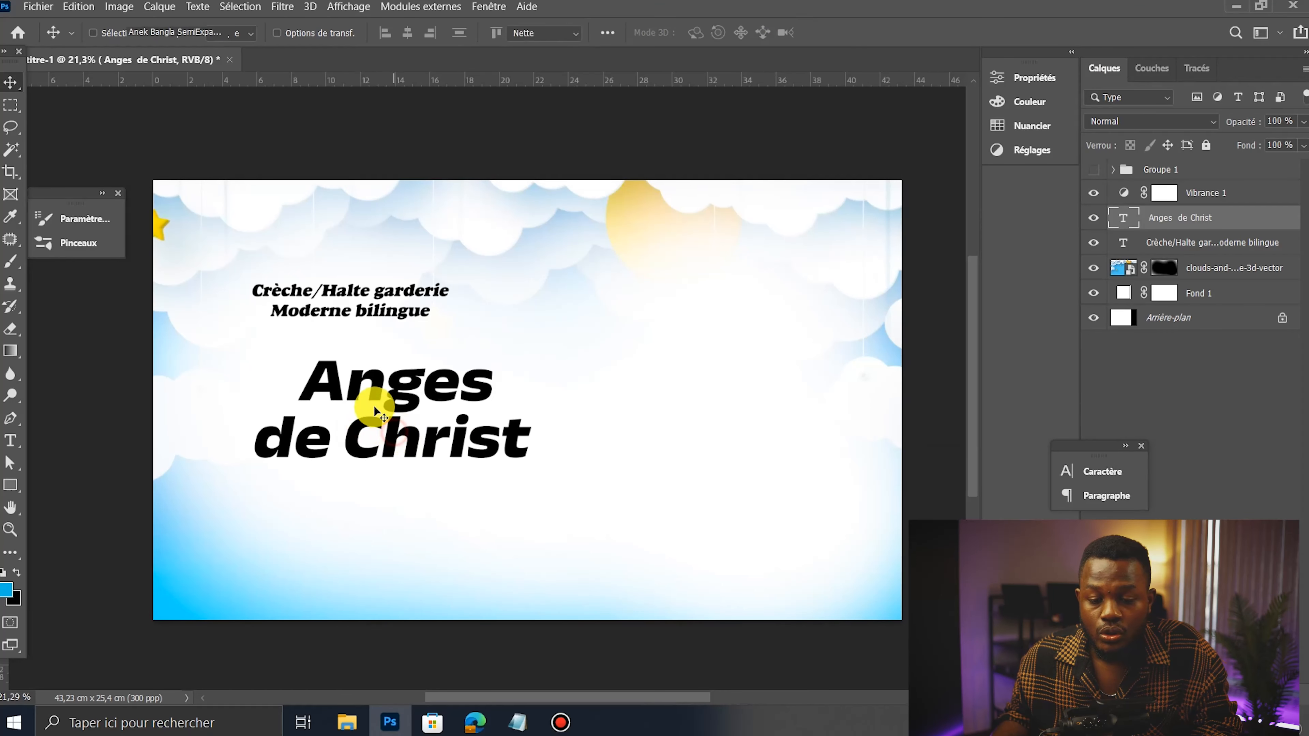
Step: Enlarge only the word "Anges" in the title to 154 pt
double_click(371, 385)
double_click(371, 384)
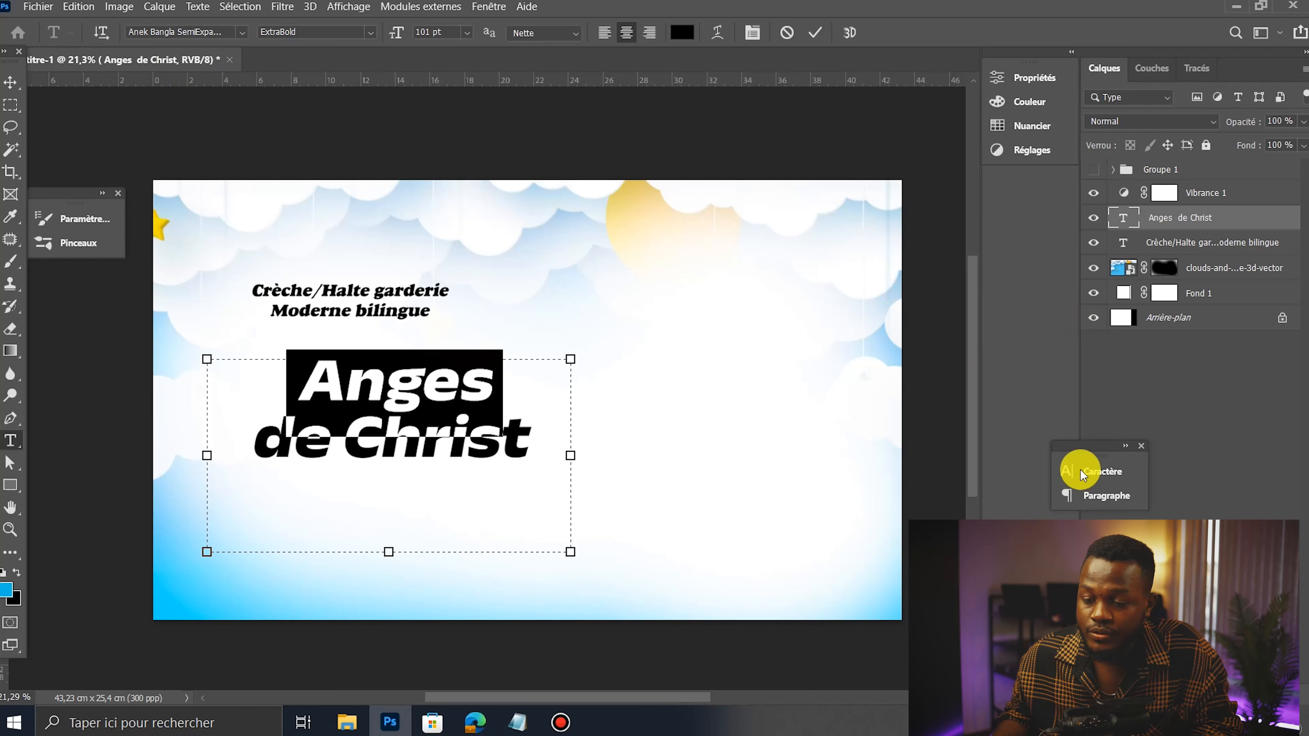
click(1103, 471)
click(905, 515)
scroll(906, 518, up, 12)
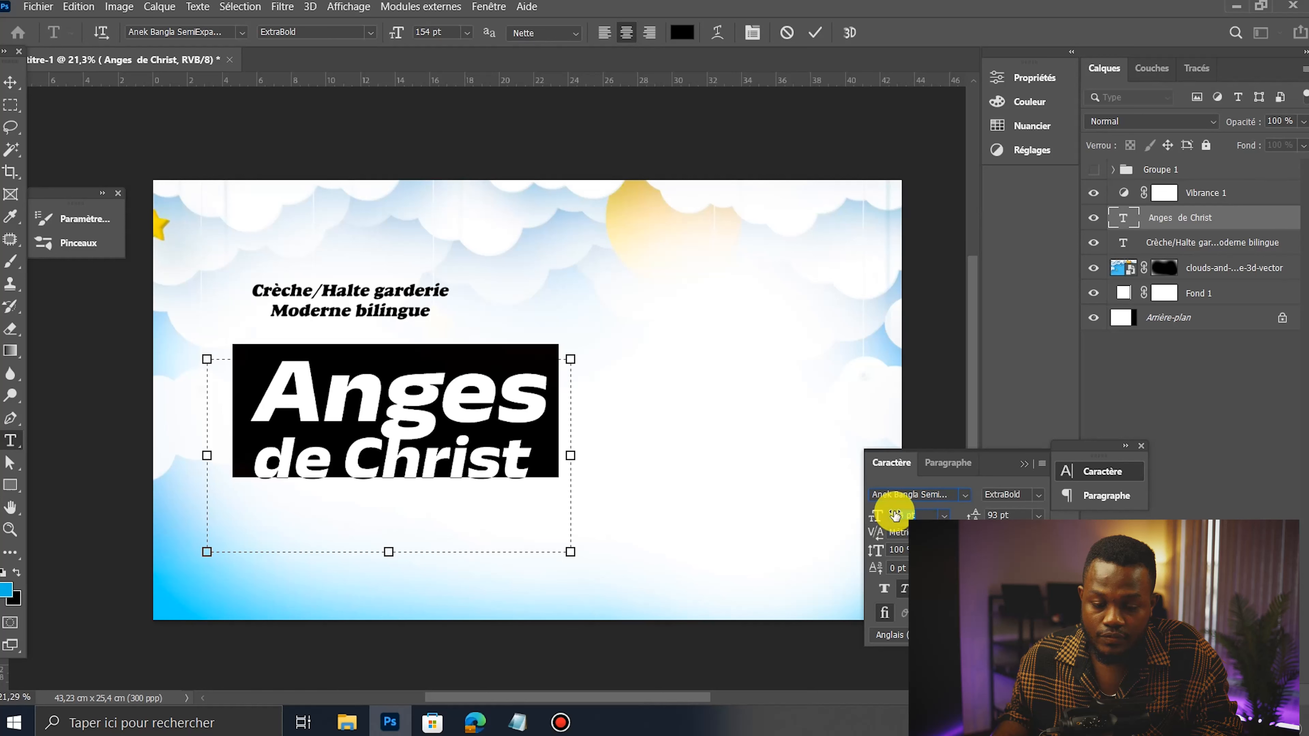
click(814, 32)
key(v)
double_click(406, 479)
key(ctrl+a)
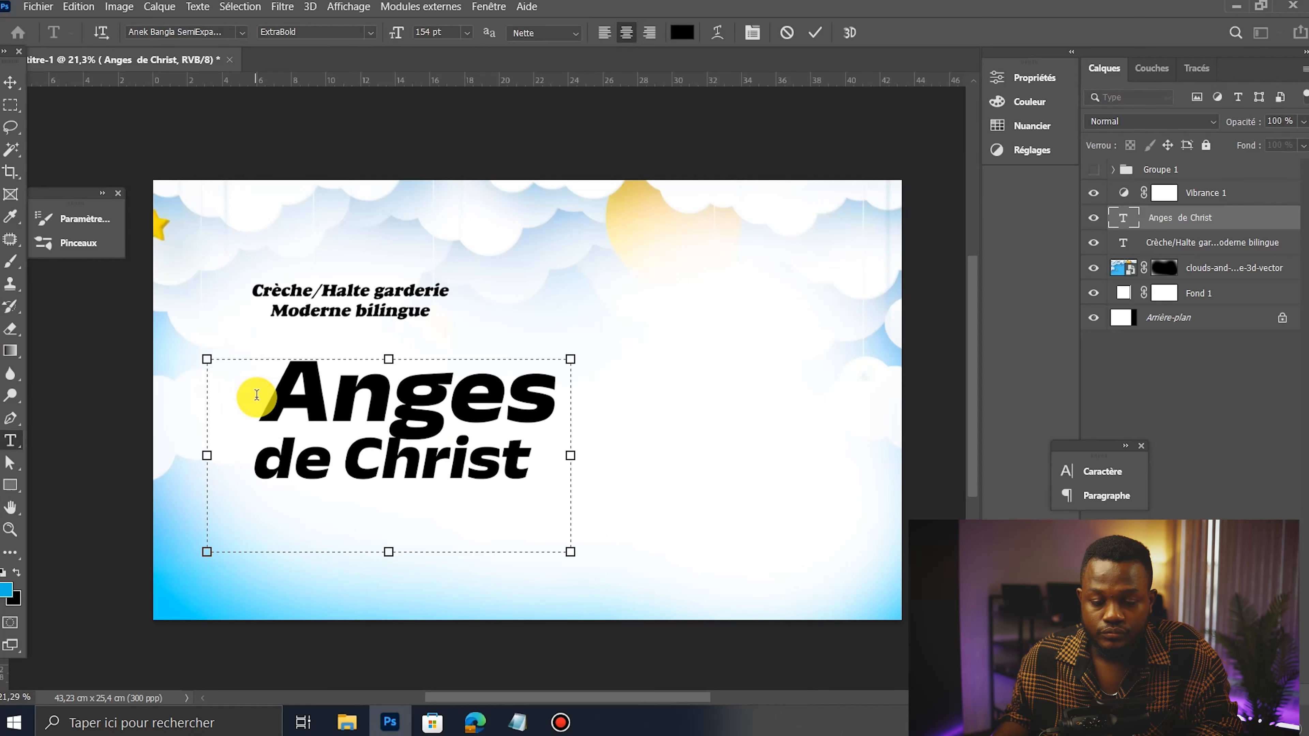
key(Return)
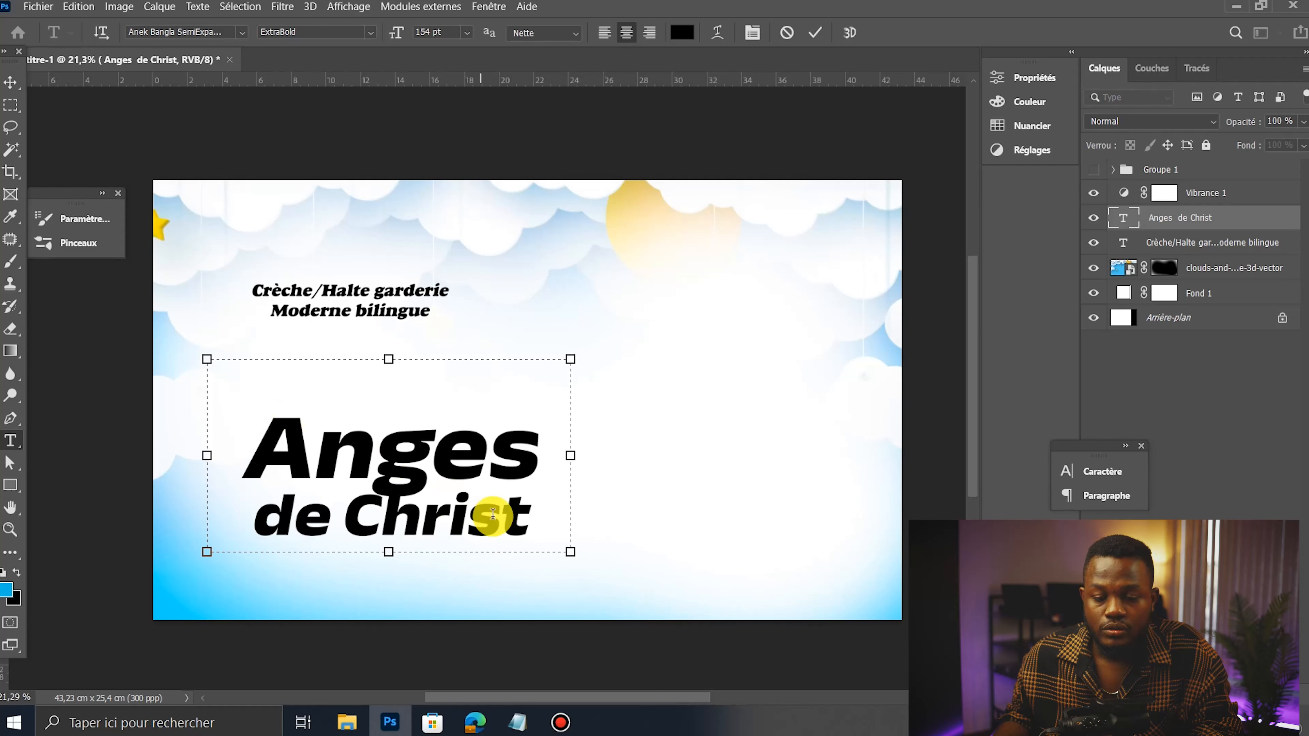
click(787, 38)
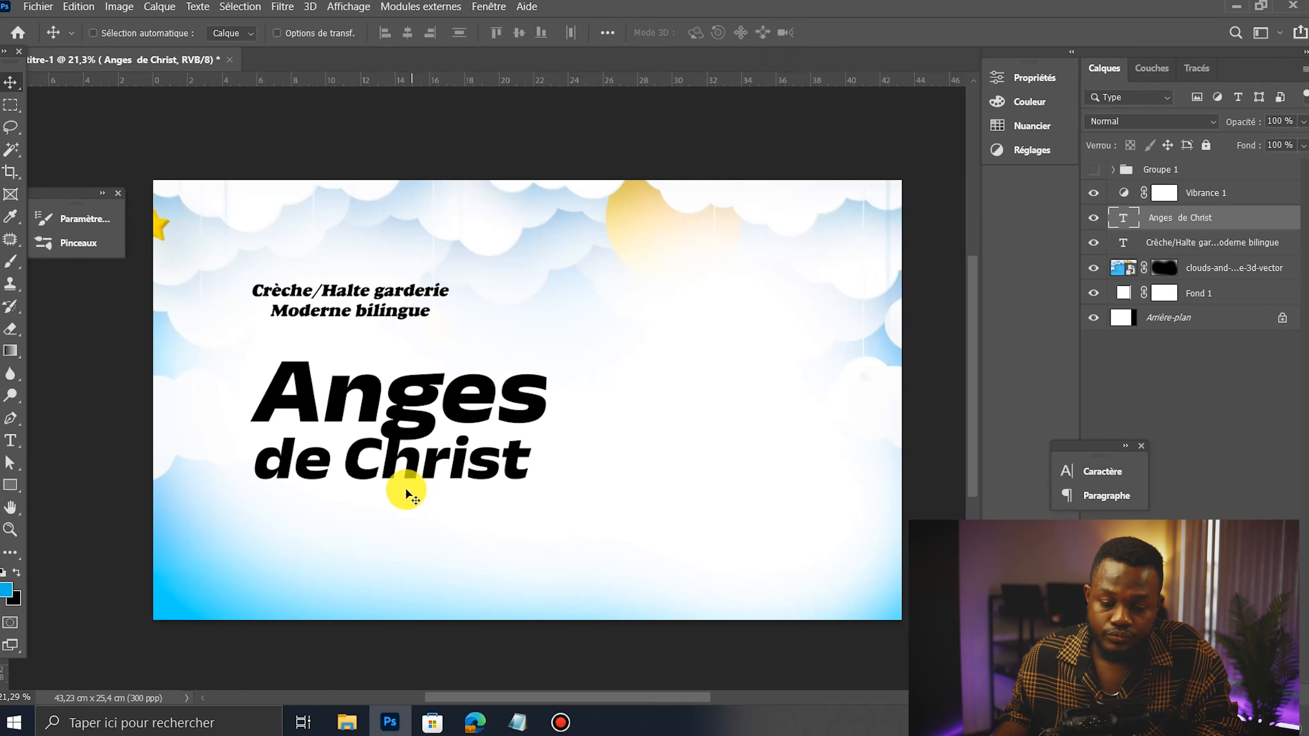
Step: Shift the title slightly left and reduce the letter "h" in "Christ" to 91 pt
drag(403, 430, 381, 450)
key(t)
click(1097, 471)
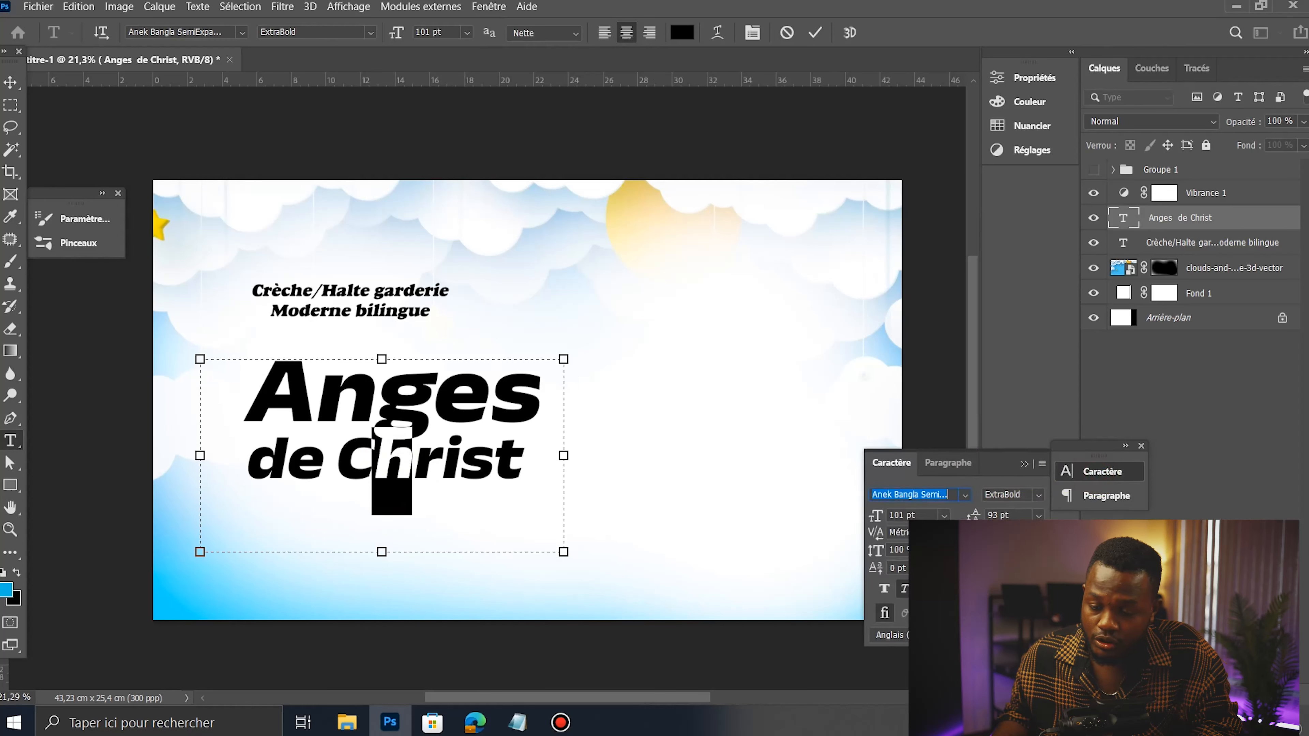
click(923, 589)
key(ctrl+z)
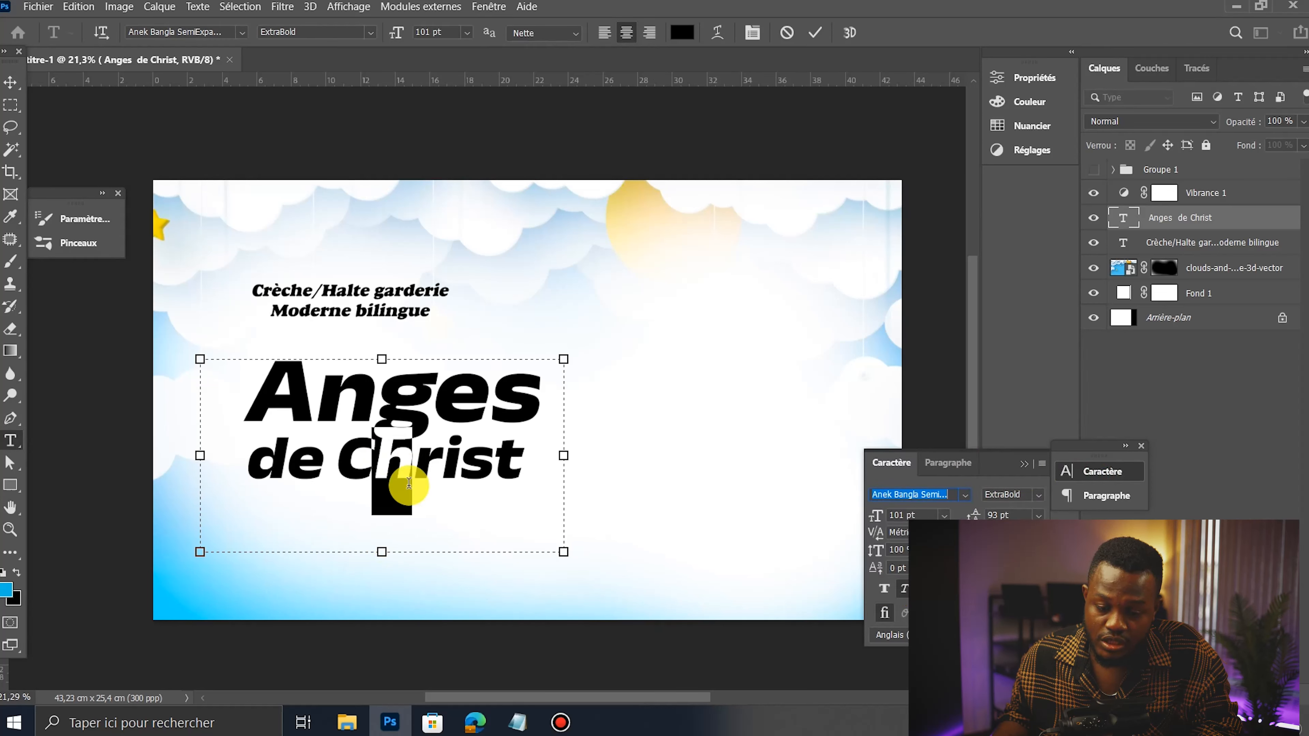
scroll(903, 515, down, 9)
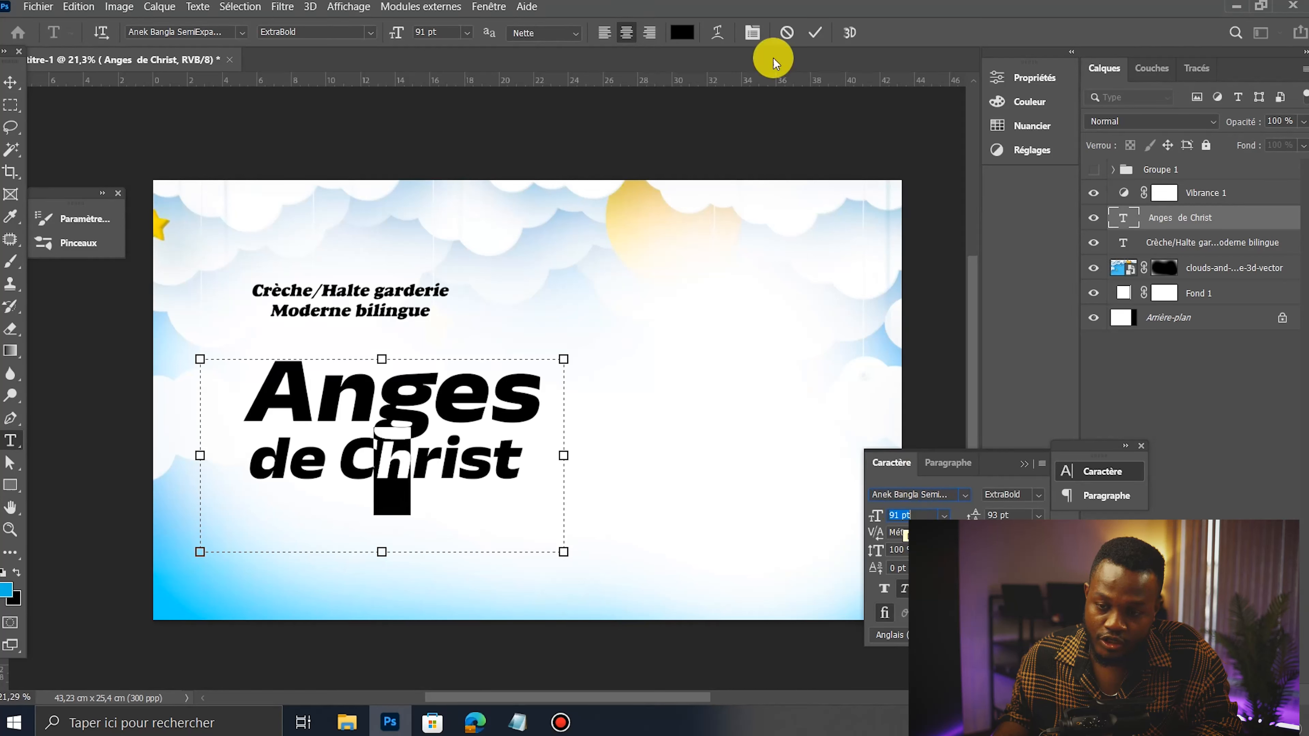
click(815, 33)
Step: Scale the "Anges de Christ" title down slightly and move it up directly beneath the heading
drag(453, 445, 422, 415)
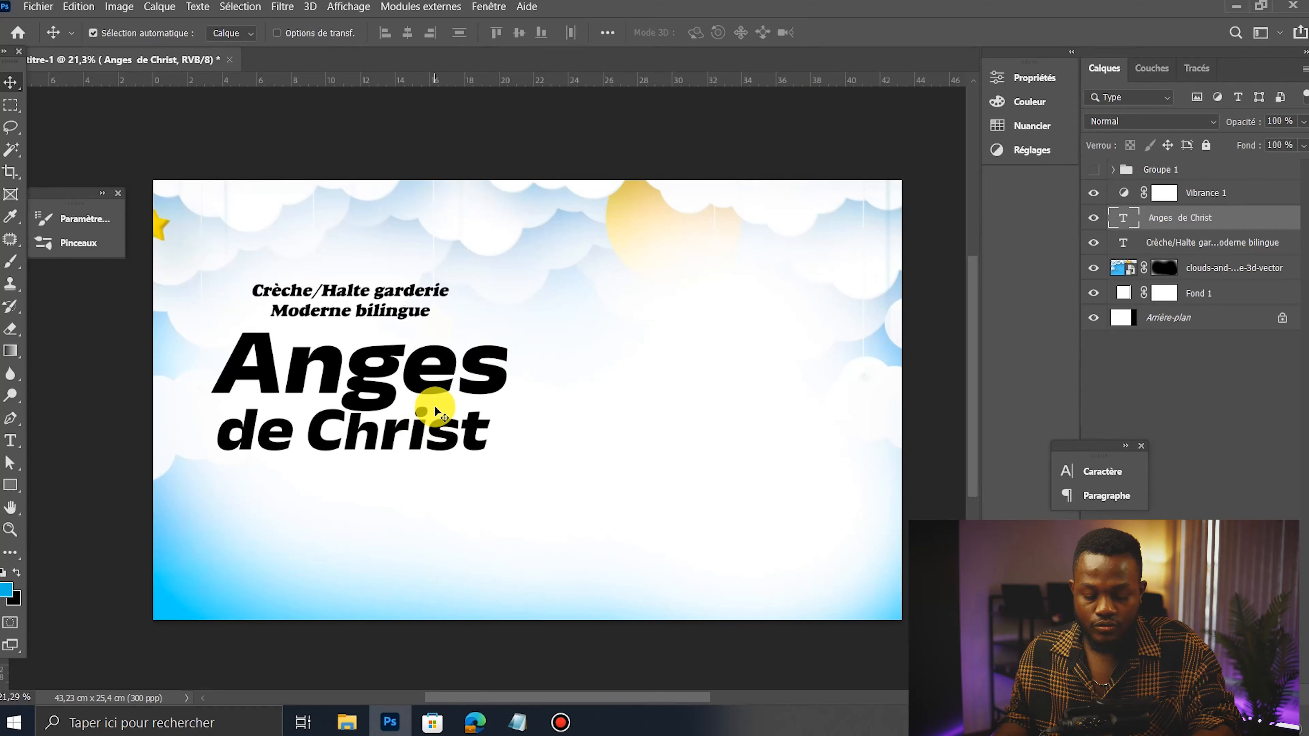
key(ctrl+t)
drag(349, 522, 348, 507)
key(Return)
drag(404, 434, 398, 426)
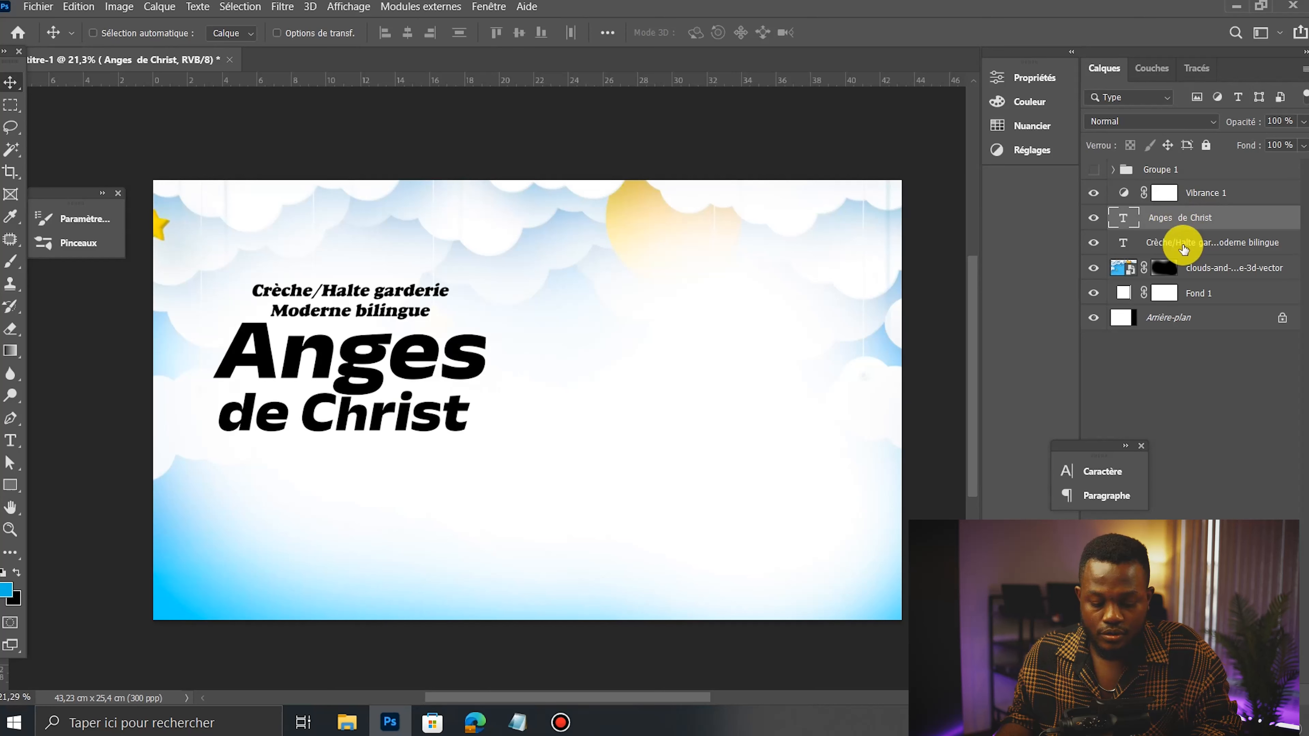
Step: Select the heading and the title together, scale both to about 110%, and move them slightly higher on the canvas
ctrl+click(416, 331)
mouse_move(434, 332)
mouse_down()
mouse_move(433, 347)
mouse_move(425, 335)
mouse_up()
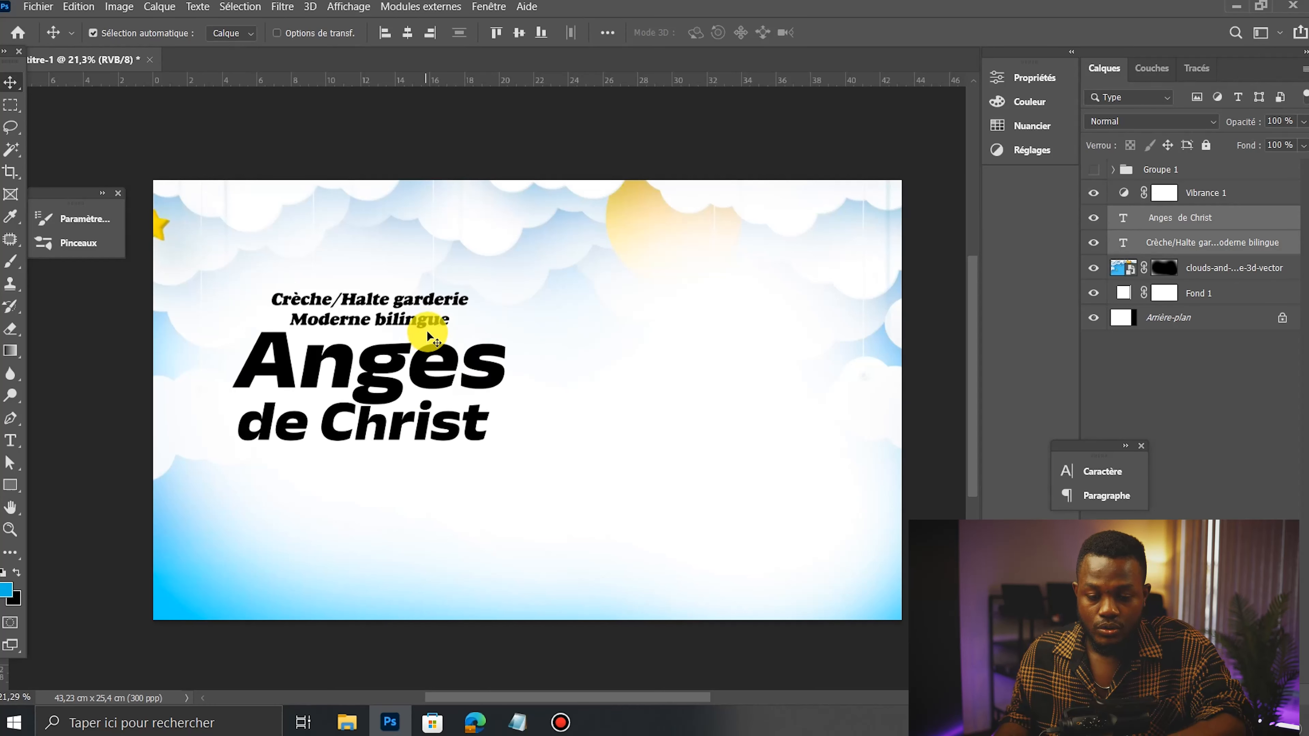
key(ctrl+t)
drag(531, 398, 562, 400)
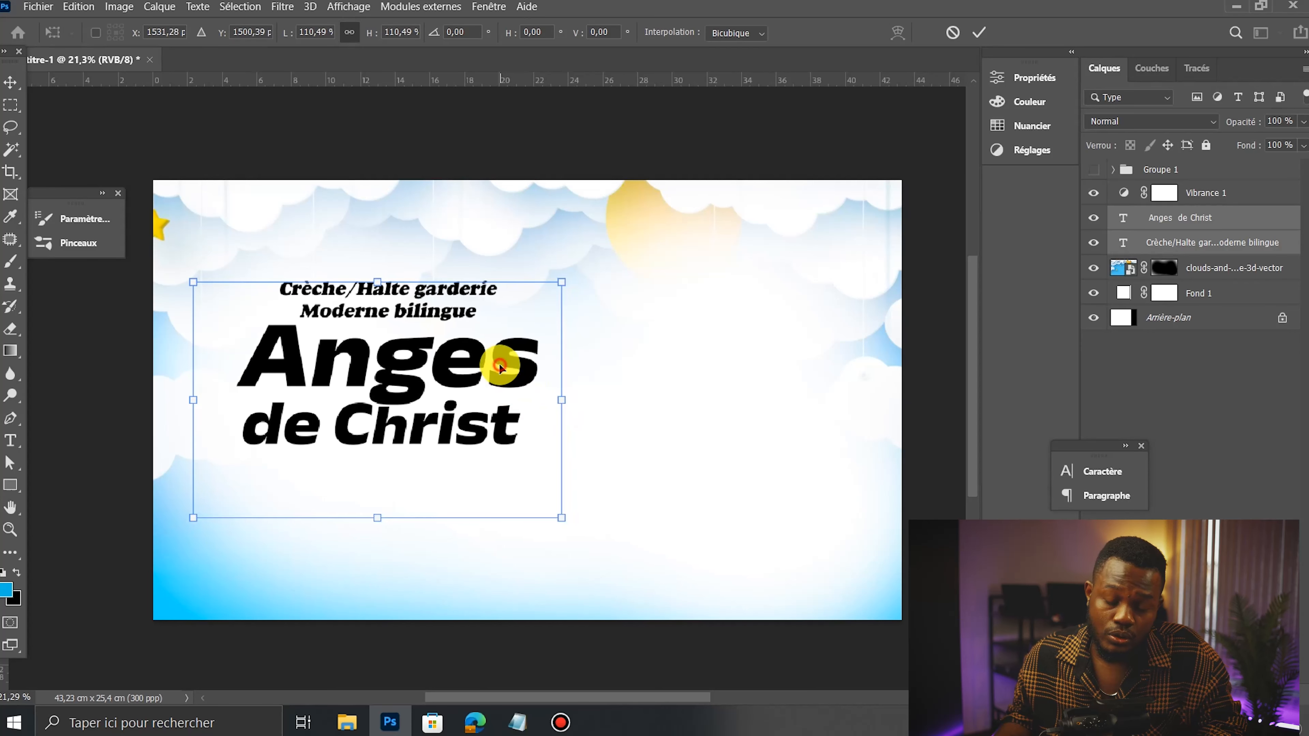
double_click(499, 367)
drag(450, 389, 387, 344)
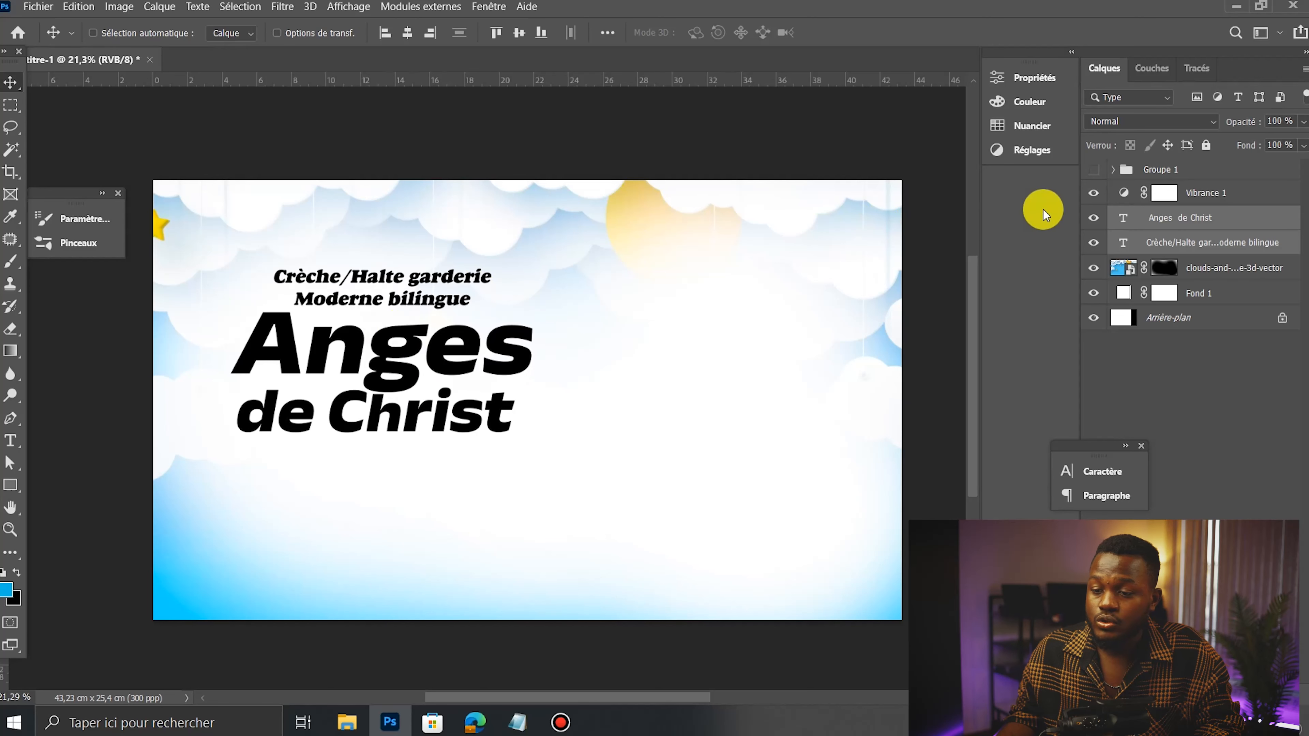
Step: Show the hidden group with the two children and shift it slightly right
click(1094, 172)
click(1186, 175)
drag(640, 369, 661, 367)
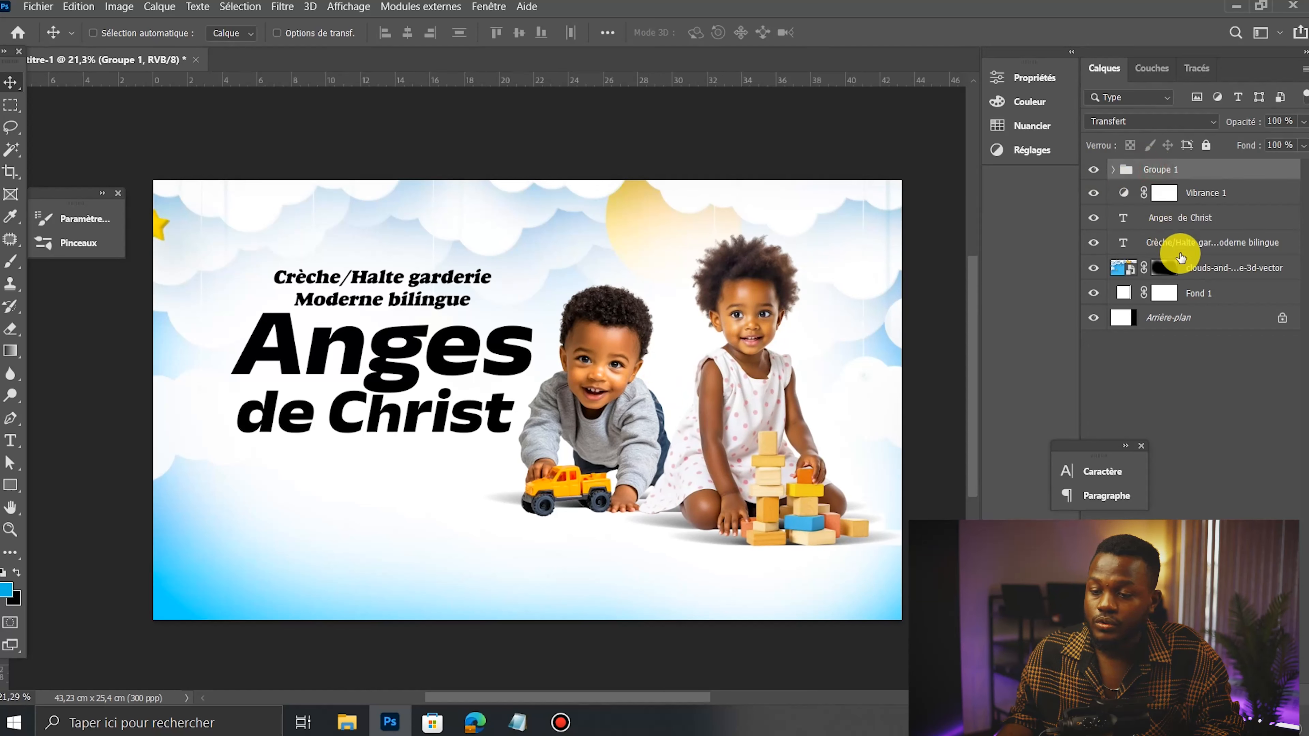
Step: Select the heading and the "Anges de Christ" title together and move them left and slightly down, clear of the boy
click(1171, 238)
shift+click(1179, 217)
drag(518, 335, 494, 347)
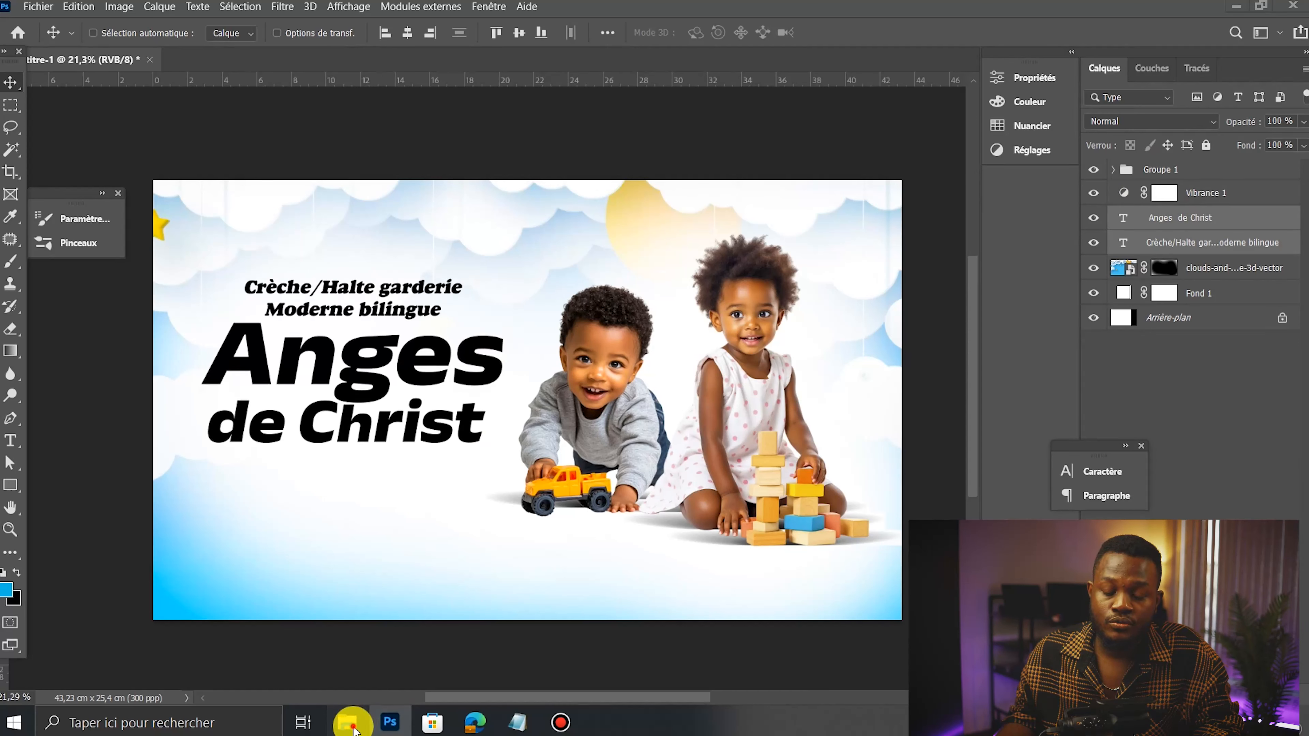
Step: Place the "Calque 5" logo from the rdeire folder into the design, scale it down and position it above the boy's head
click(367, 727)
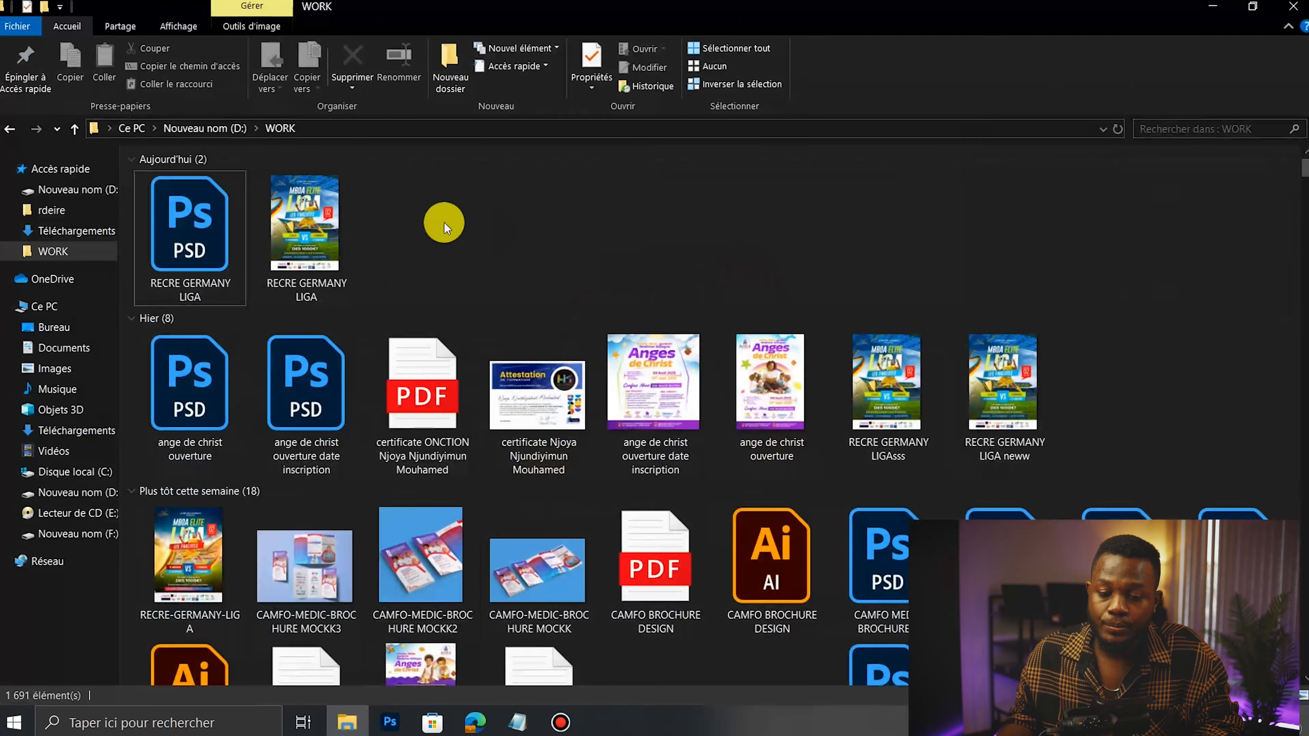
click(15, 131)
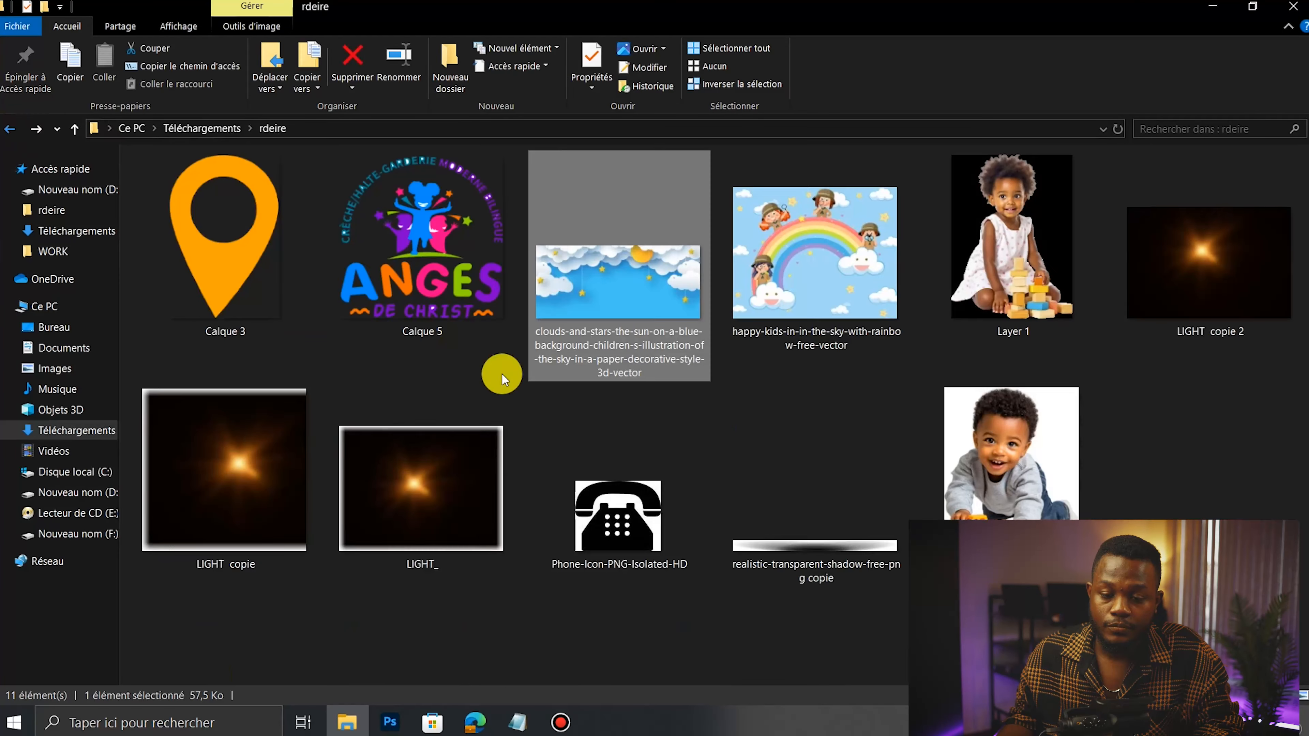
drag(373, 273, 412, 407)
drag(430, 498, 470, 456)
drag(502, 423, 544, 281)
drag(666, 237, 605, 235)
key(Return)
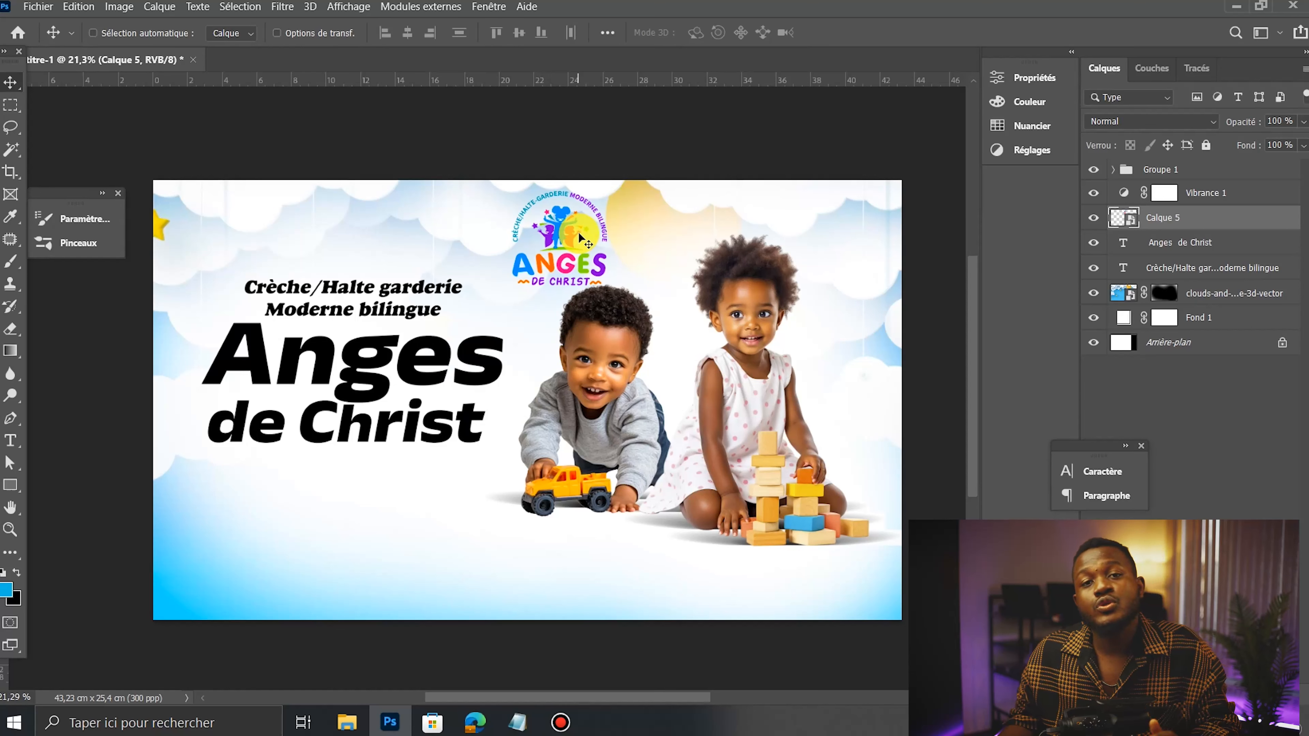
drag(582, 243, 604, 238)
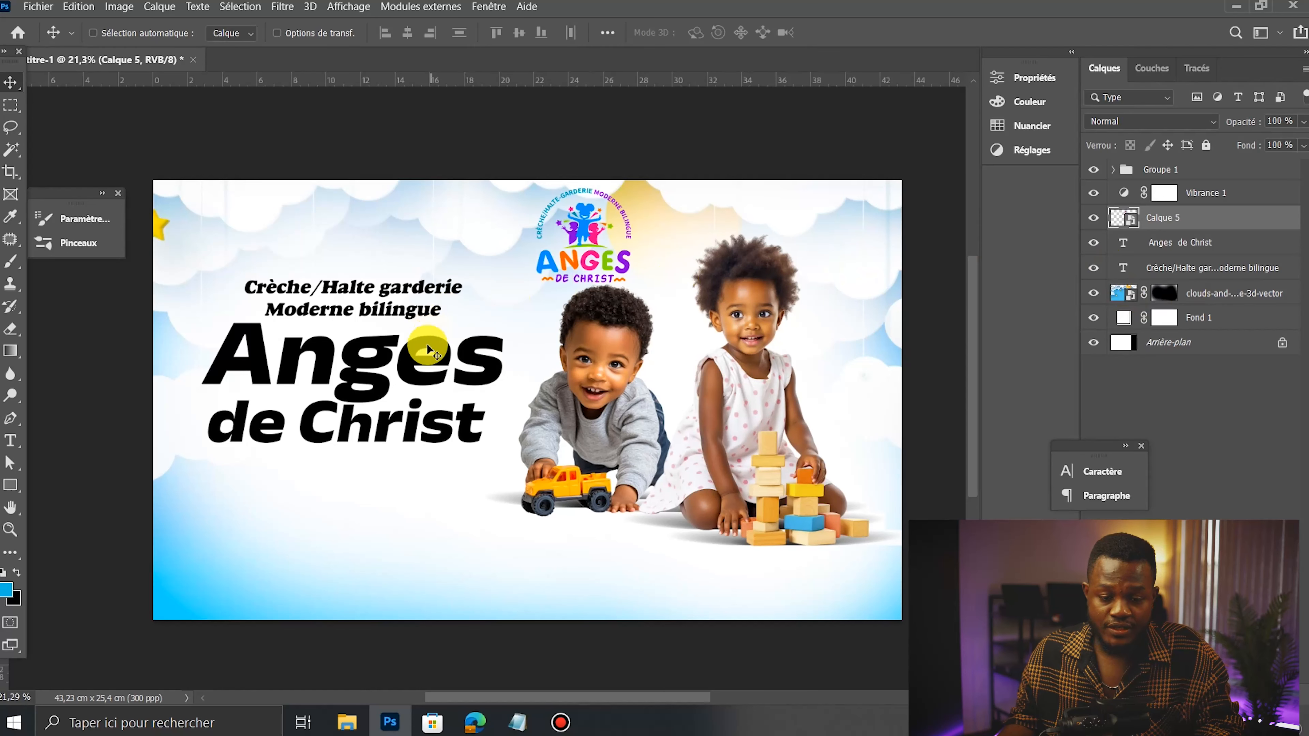
Step: Recolor the whole "Crèche/Halte garderie Moderne bilingue" heading with the purple sampled from the logo
ctrl+click(333, 284)
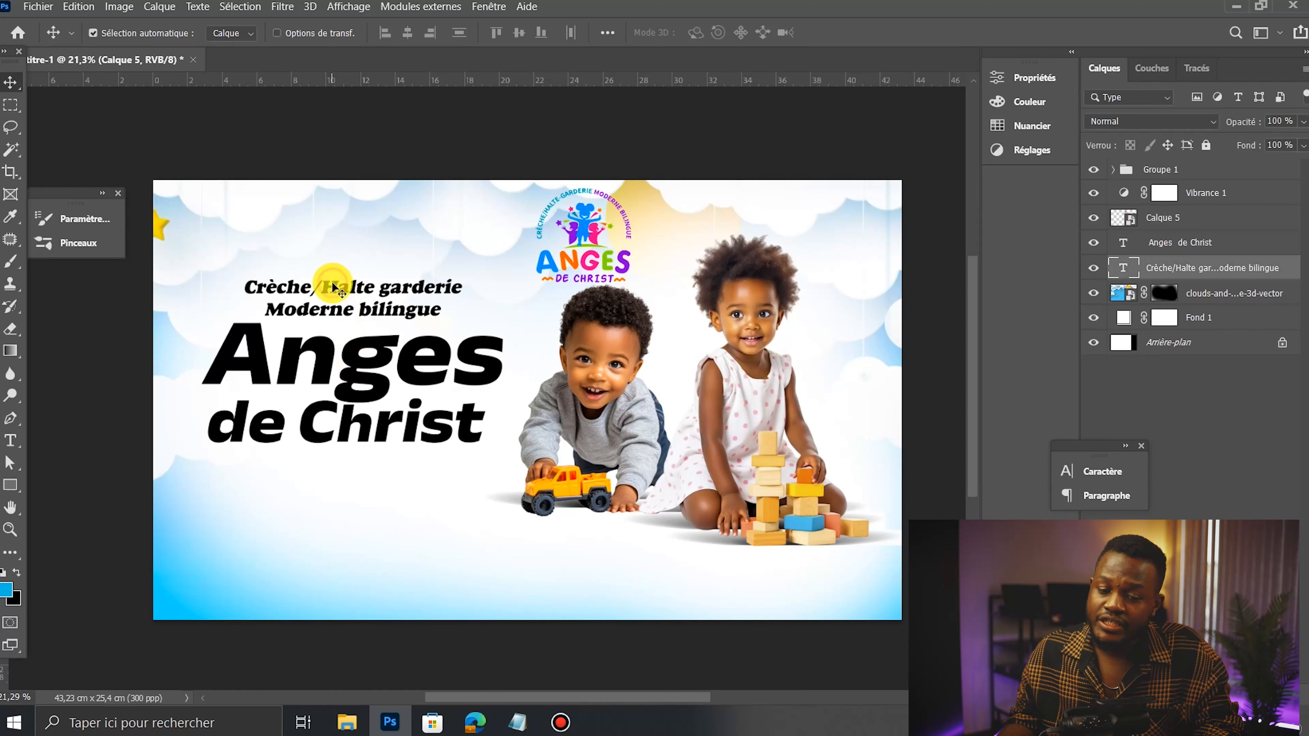
click(1088, 474)
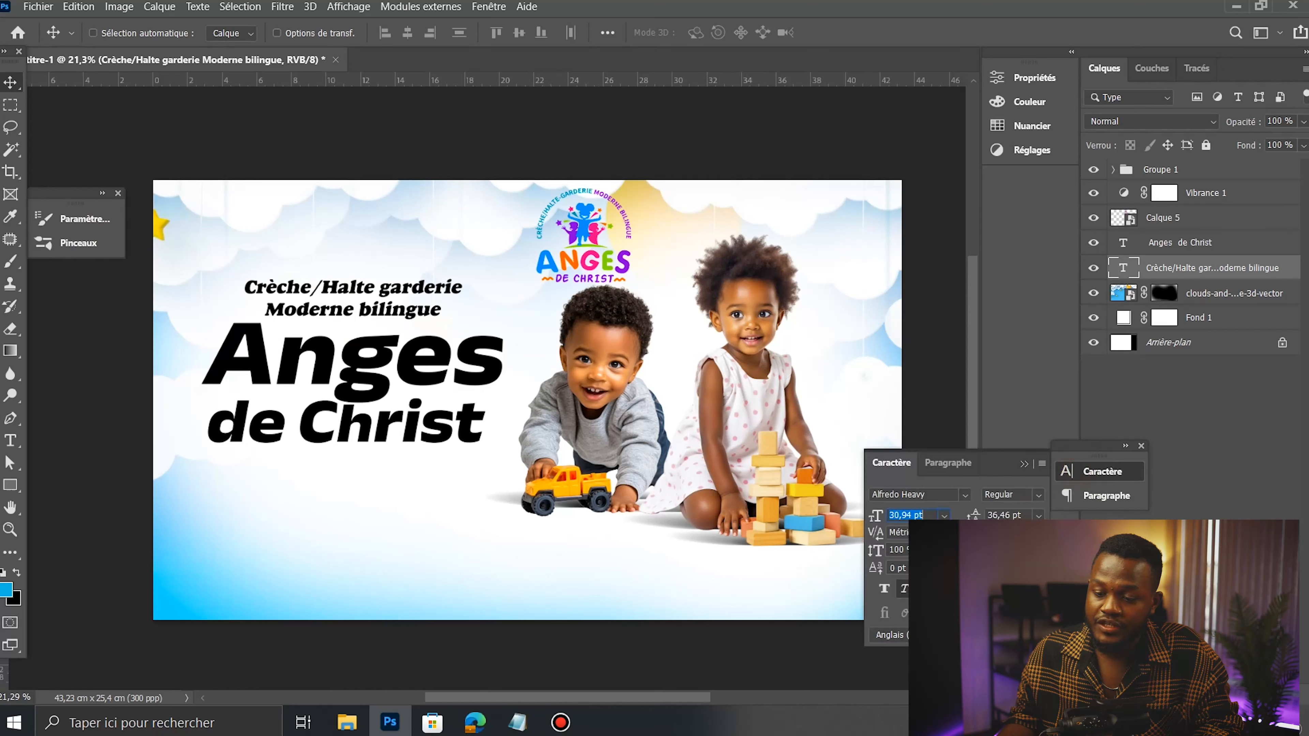
click(1019, 569)
click(631, 261)
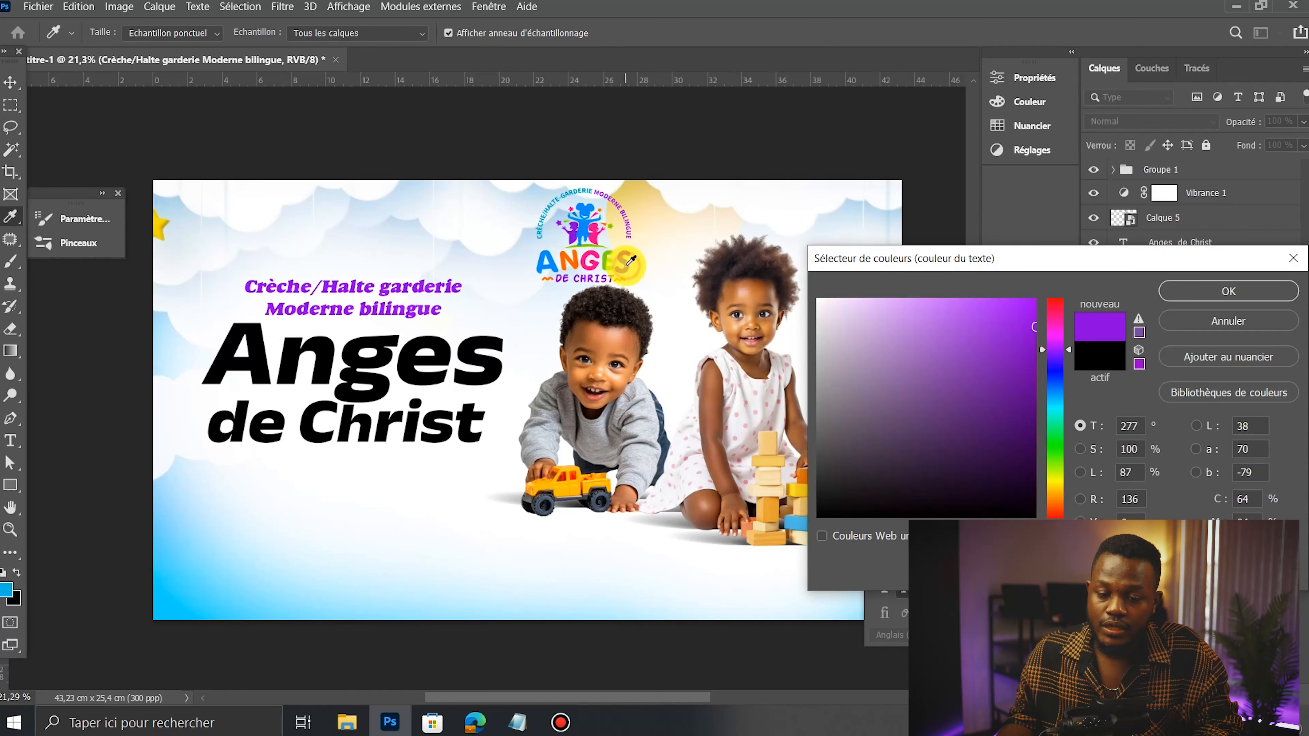
click(1201, 290)
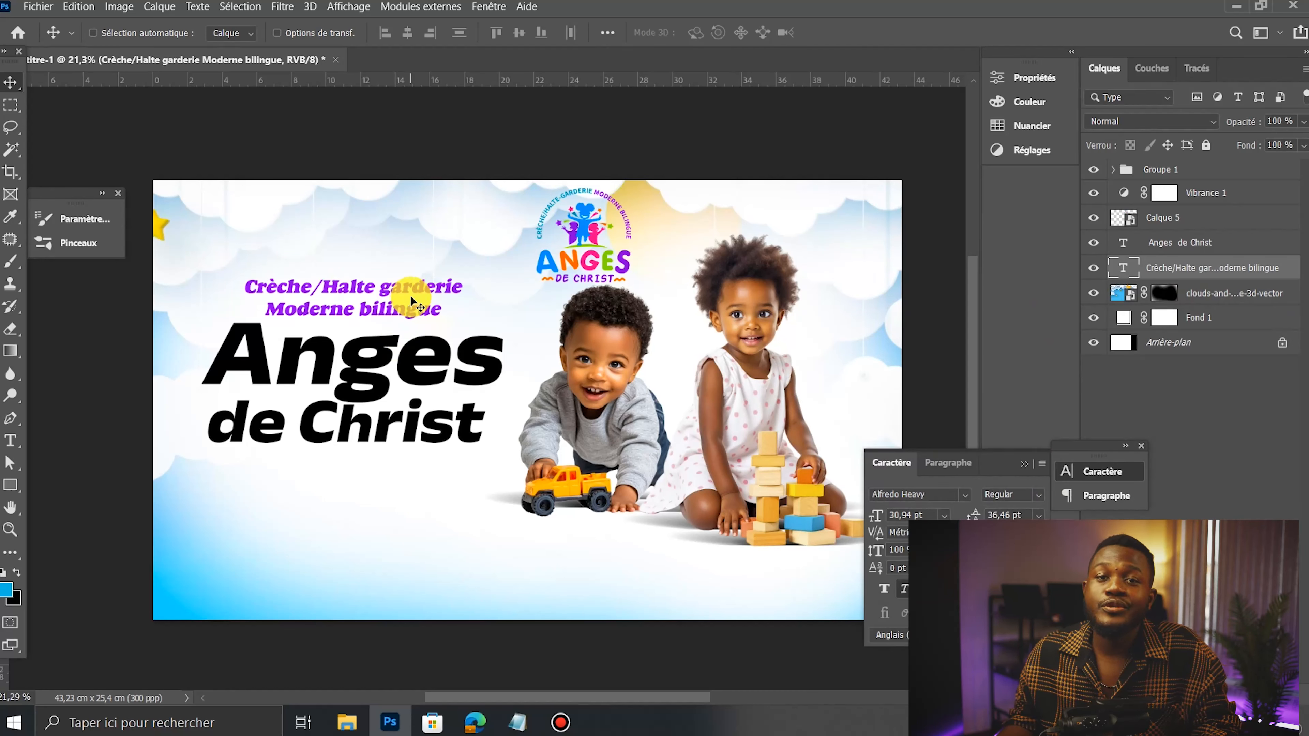
Step: Recolor only the word "Halte" in the heading with the pink sampled from the logo
click(373, 283)
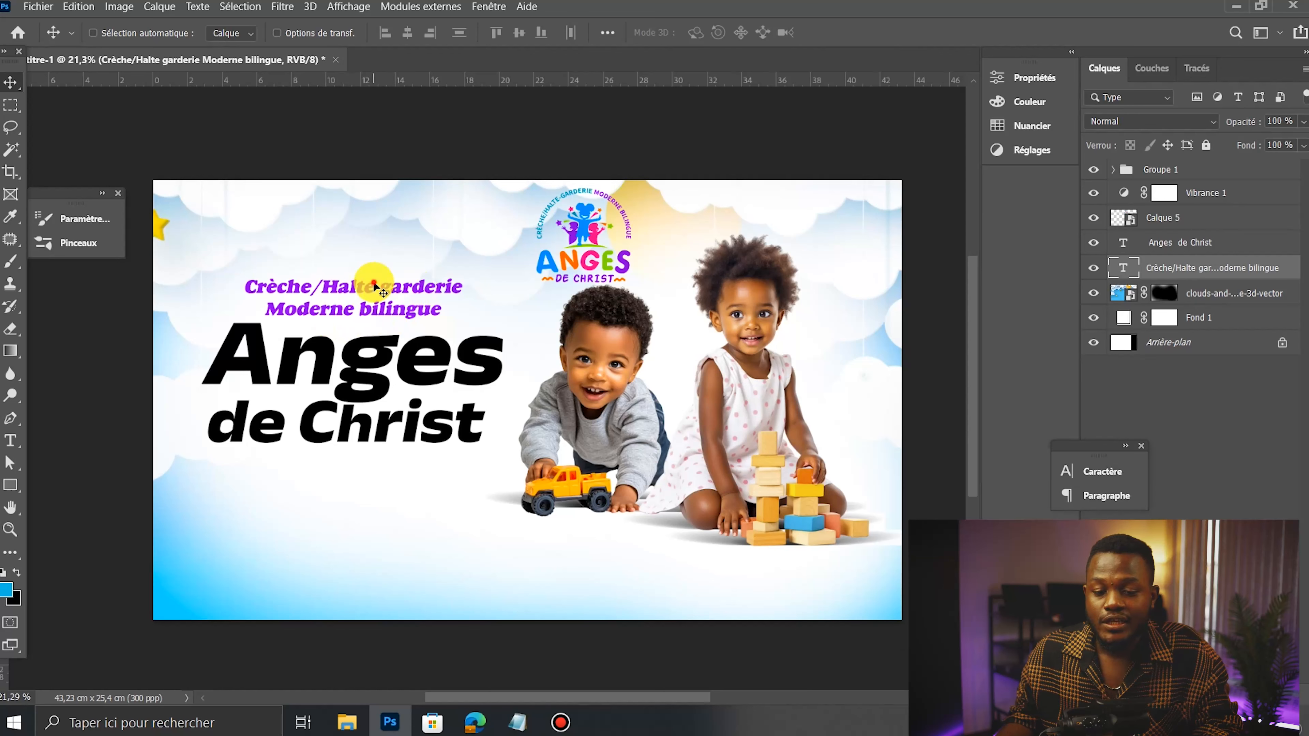
double_click(374, 285)
drag(376, 283, 516, 294)
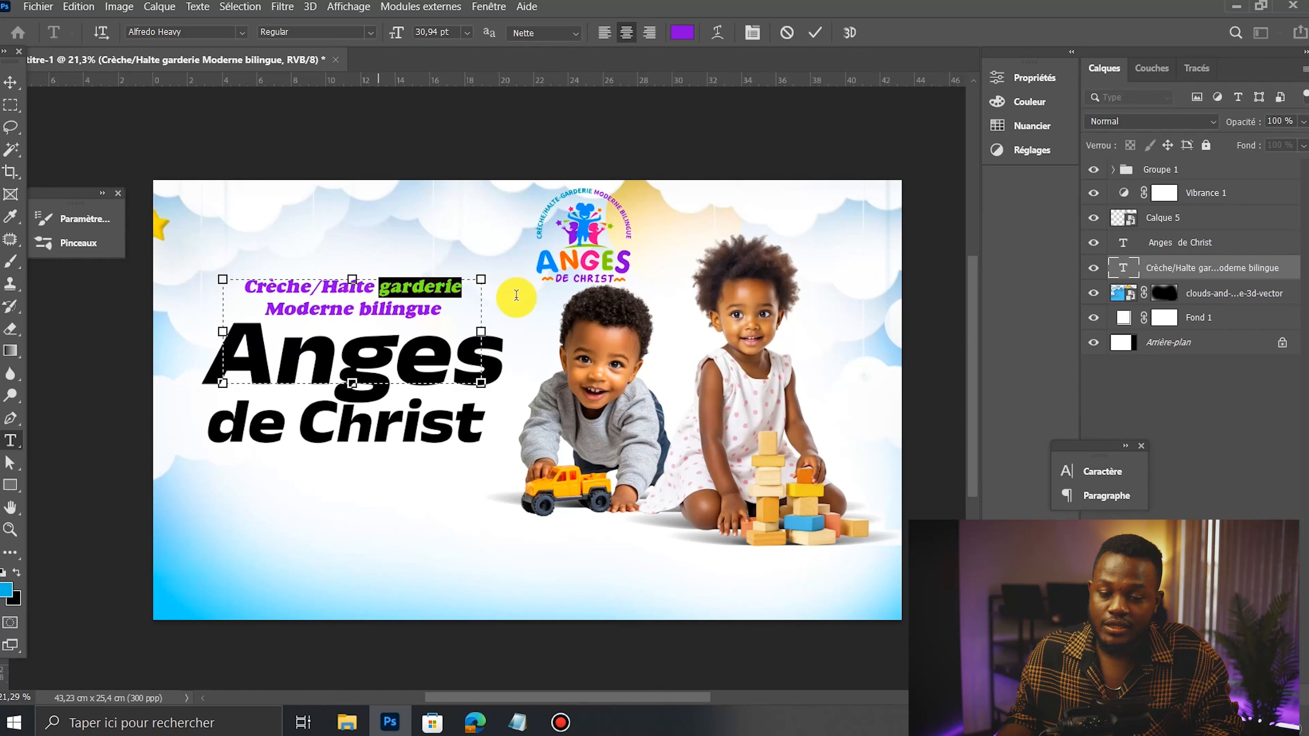
click(325, 283)
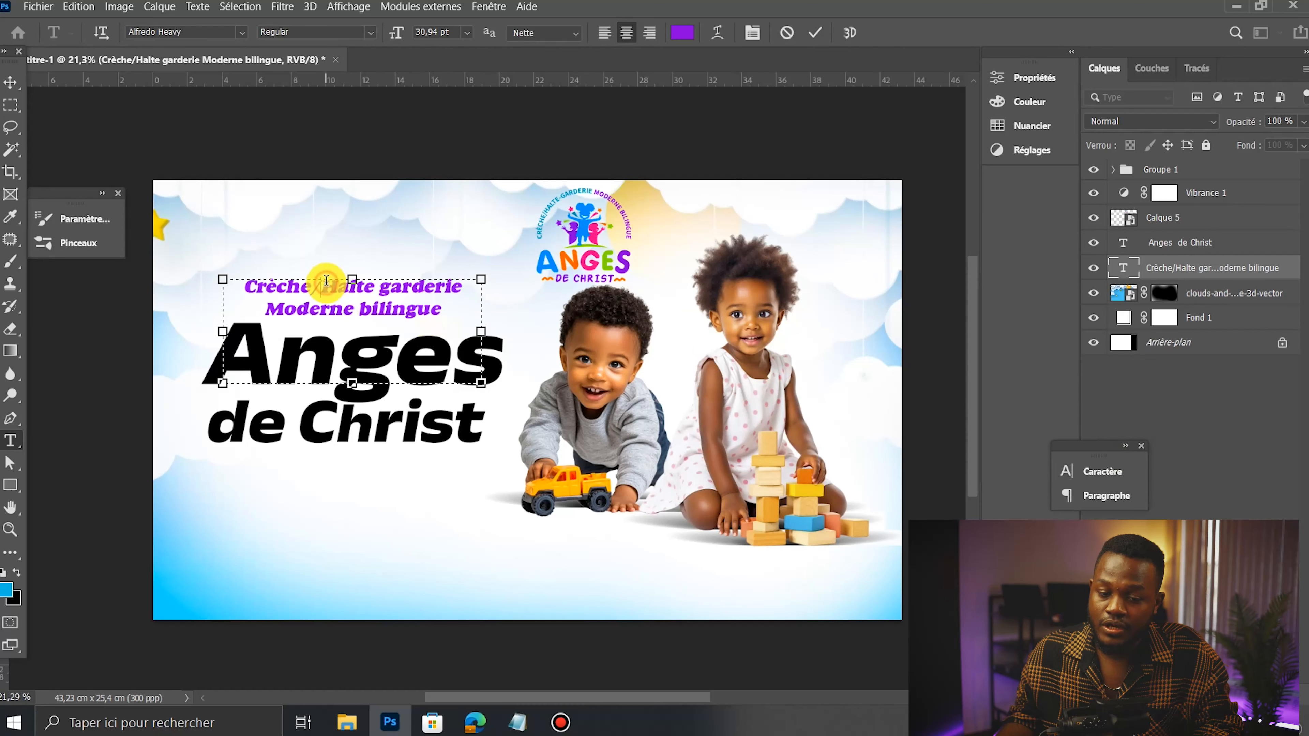
click(426, 289)
double_click(331, 286)
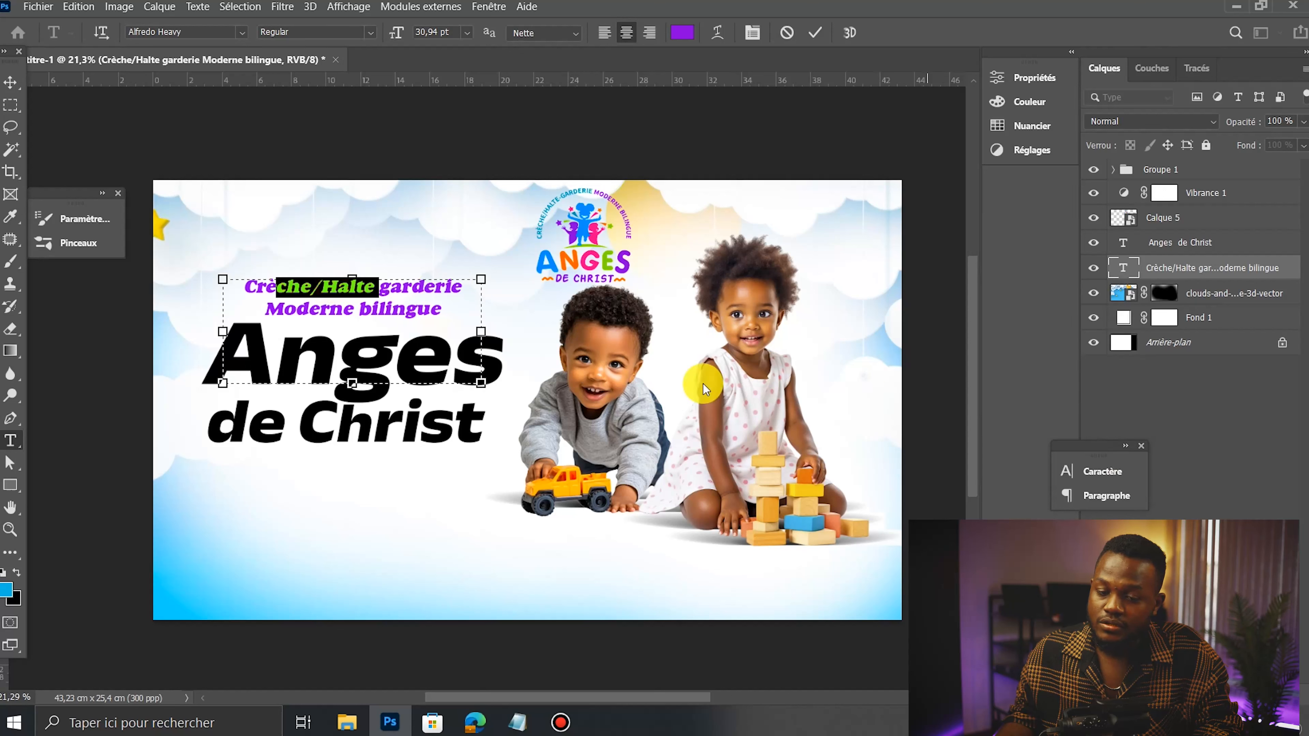
click(323, 291)
double_click(332, 294)
click(366, 290)
drag(379, 290, 318, 290)
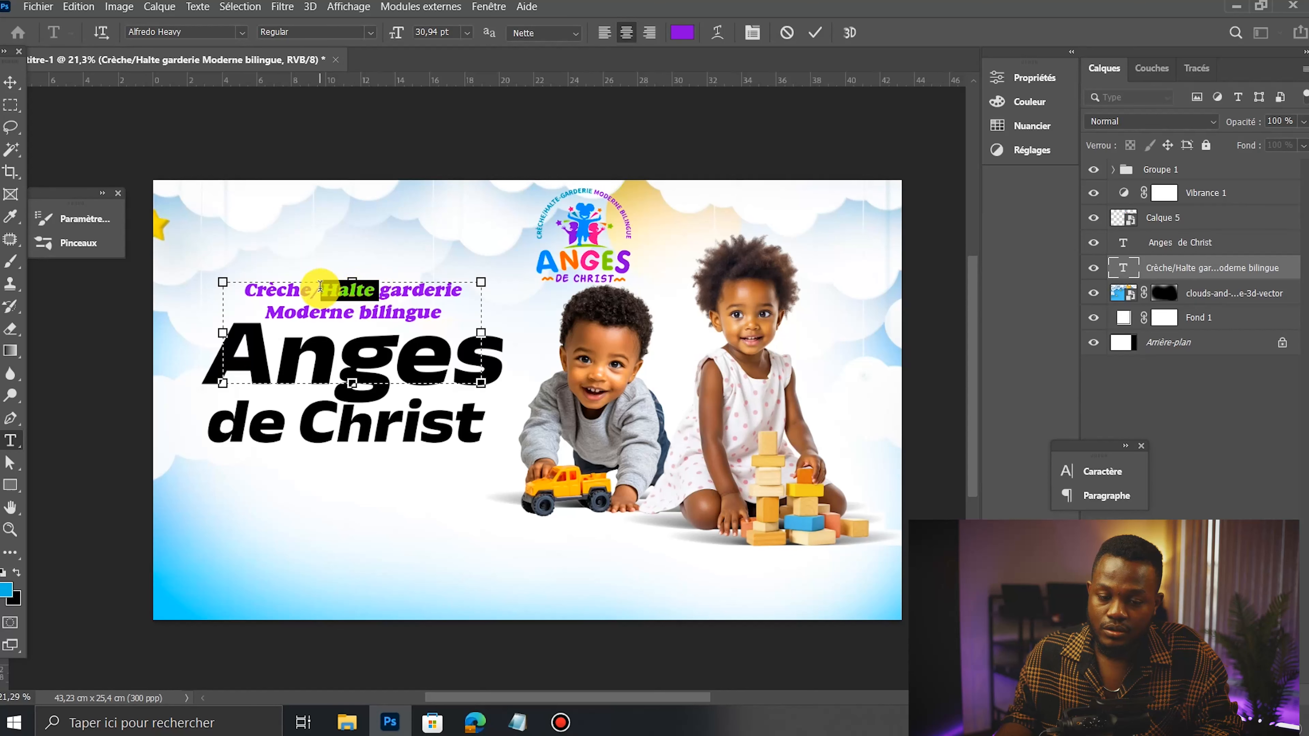
click(1089, 472)
click(1013, 568)
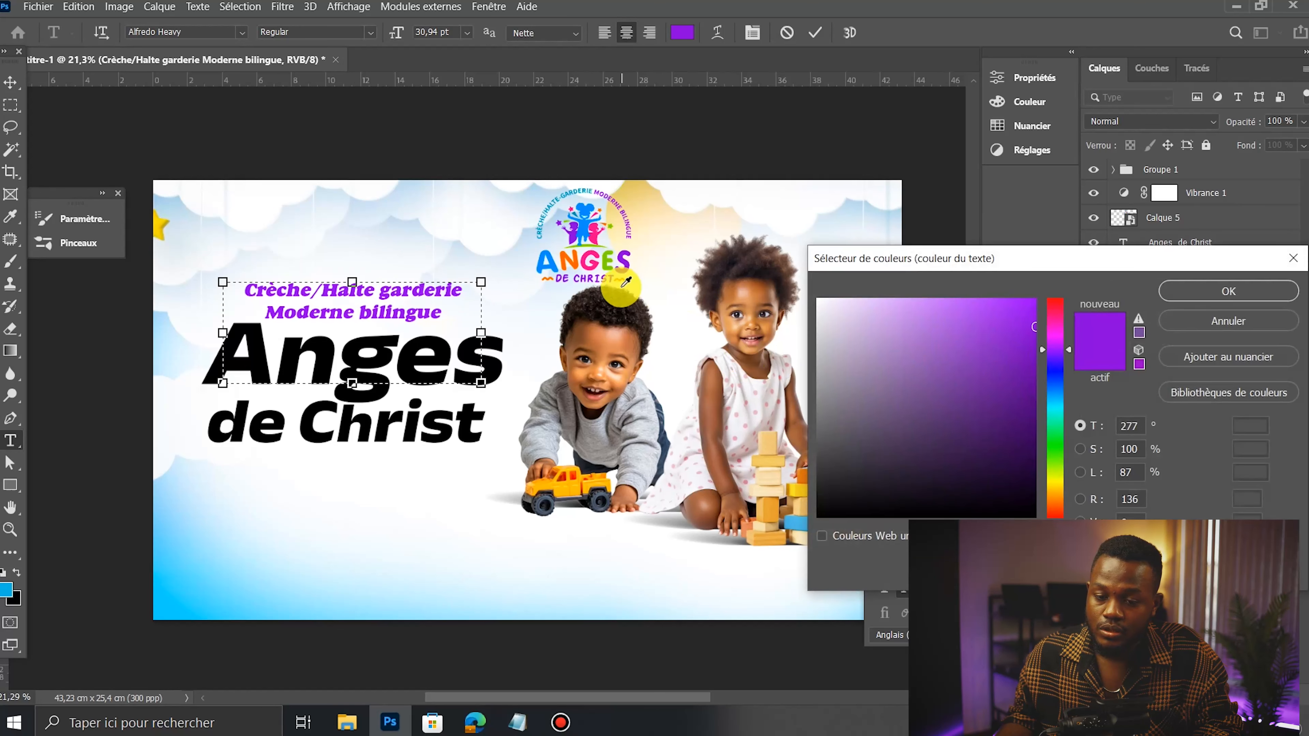
click(585, 257)
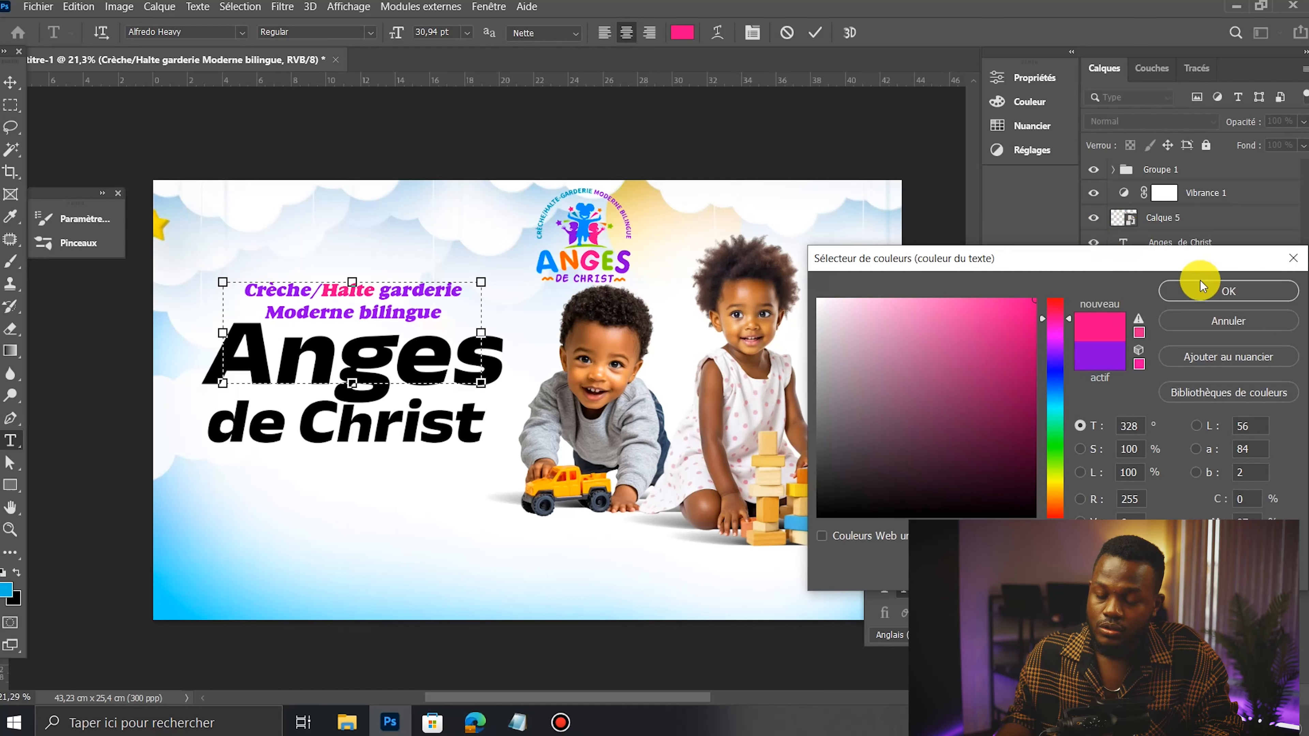
click(1201, 290)
Step: Recolor the word "garderie" in the heading with the orange sampled from the logo
drag(434, 290, 462, 290)
click(1013, 567)
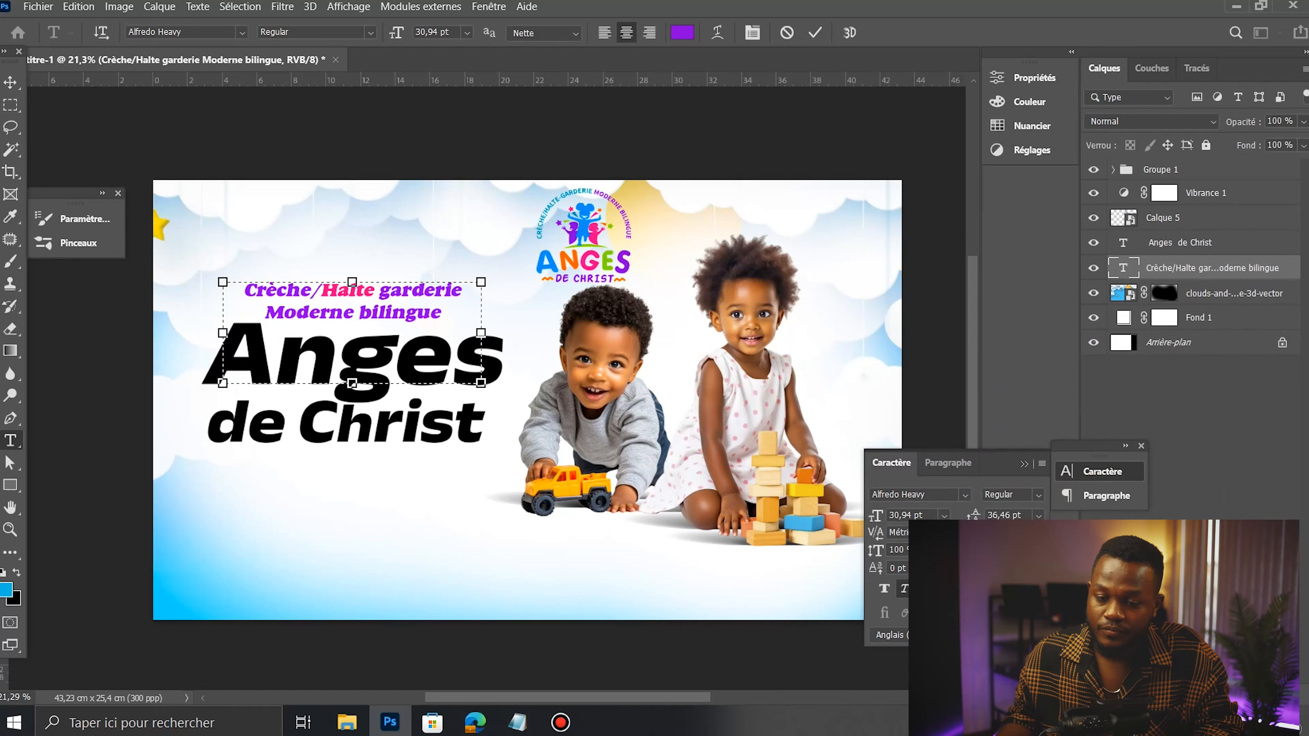
click(609, 257)
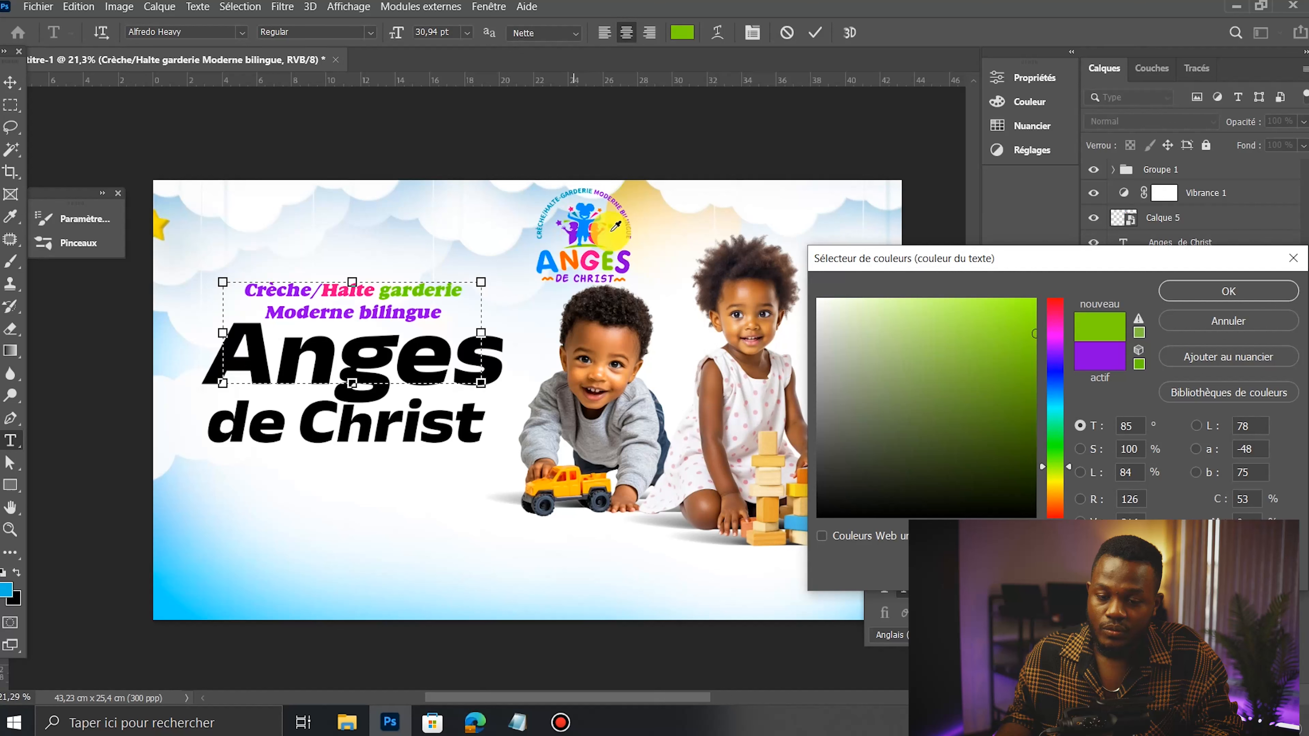
click(560, 257)
click(563, 258)
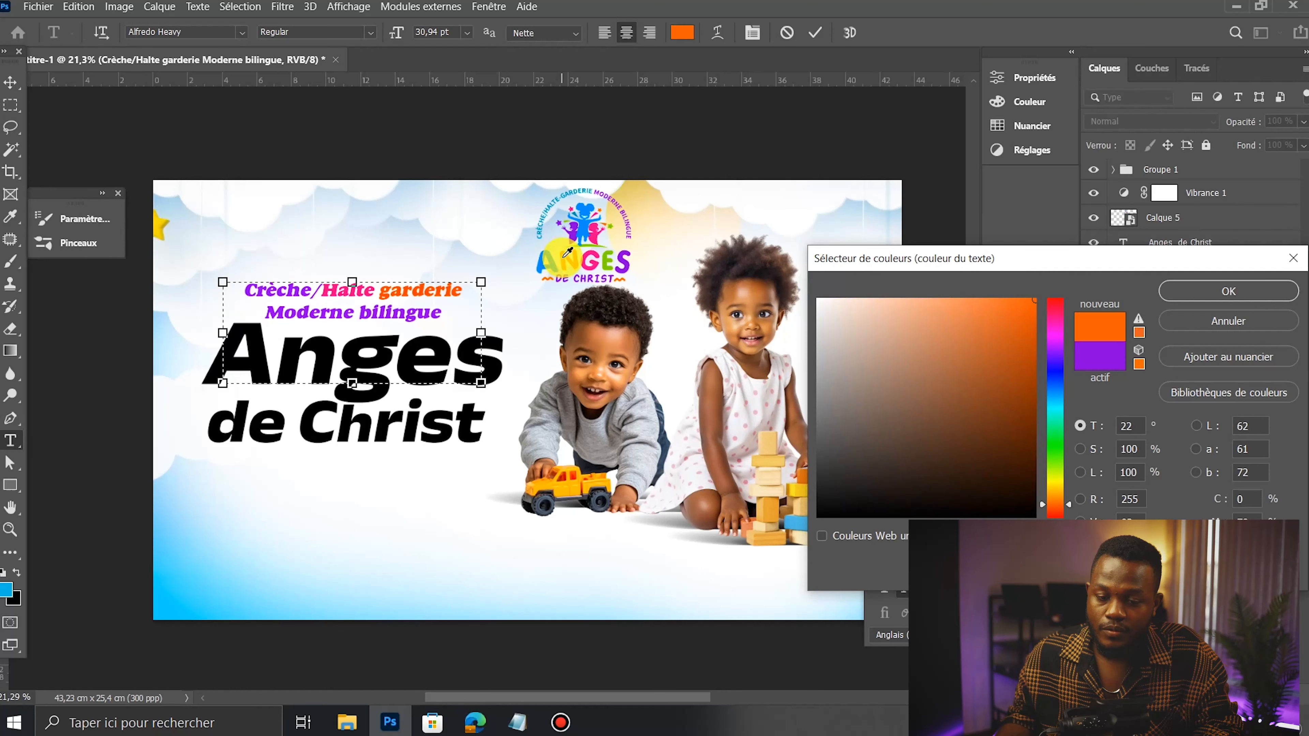
click(1180, 291)
Step: Recolor the word "Moderne" in the heading with the blue sampled from the logo and commit the text edit
click(419, 315)
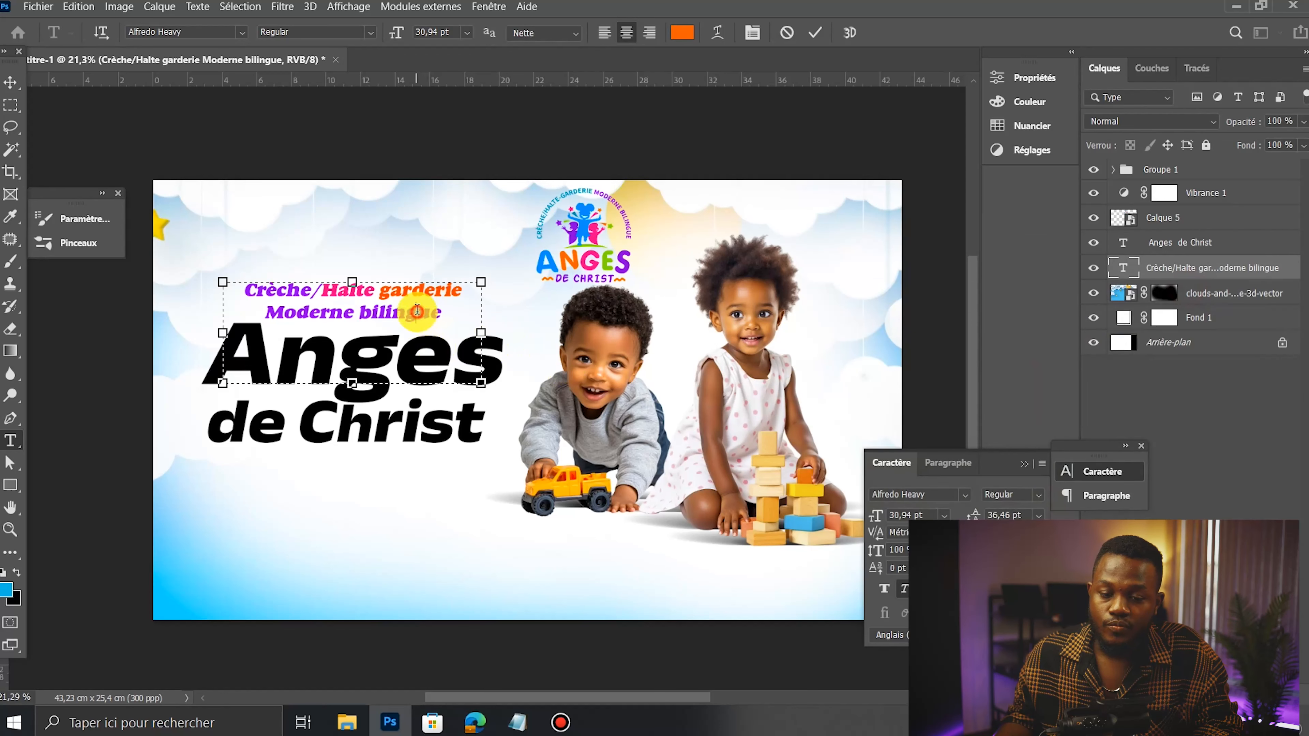
double_click(323, 310)
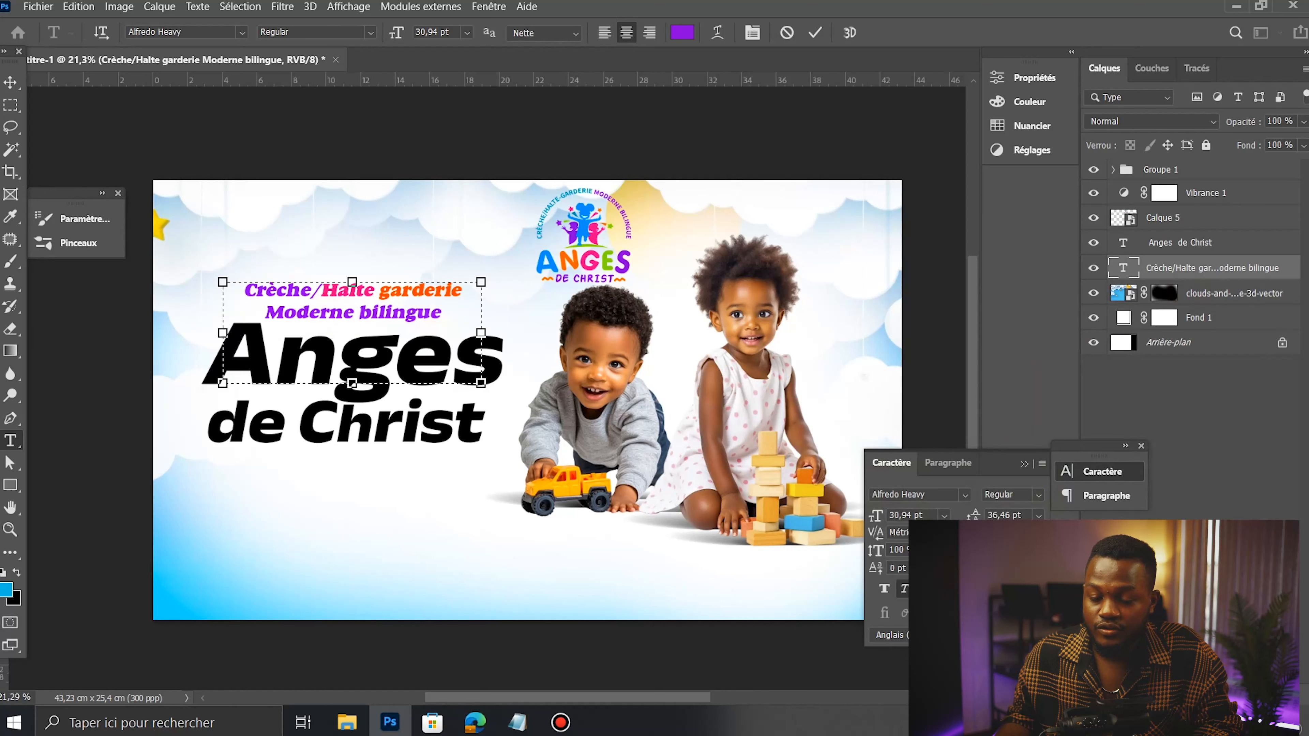
click(1014, 567)
click(583, 224)
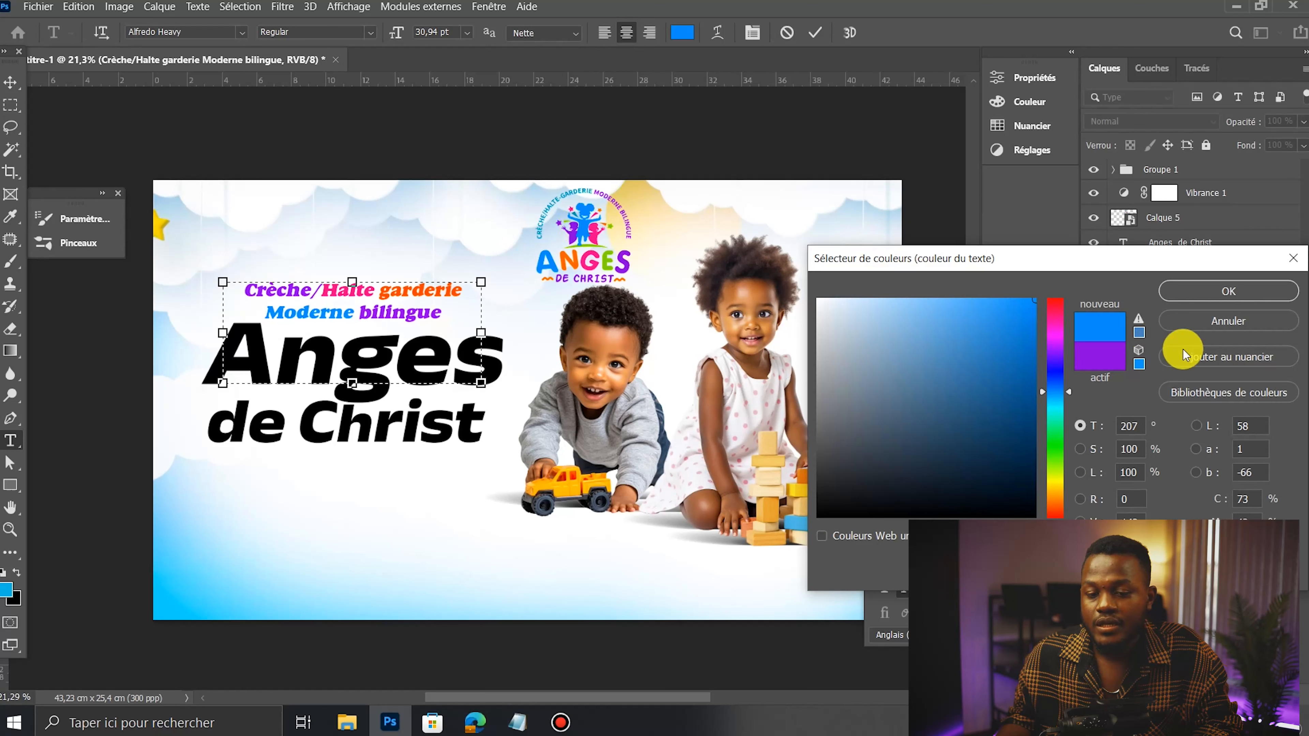
click(1199, 290)
click(813, 33)
Step: Recolor the word "Anges" in the title with the purple sampled from the logo
key(v)
ctrl+click(381, 365)
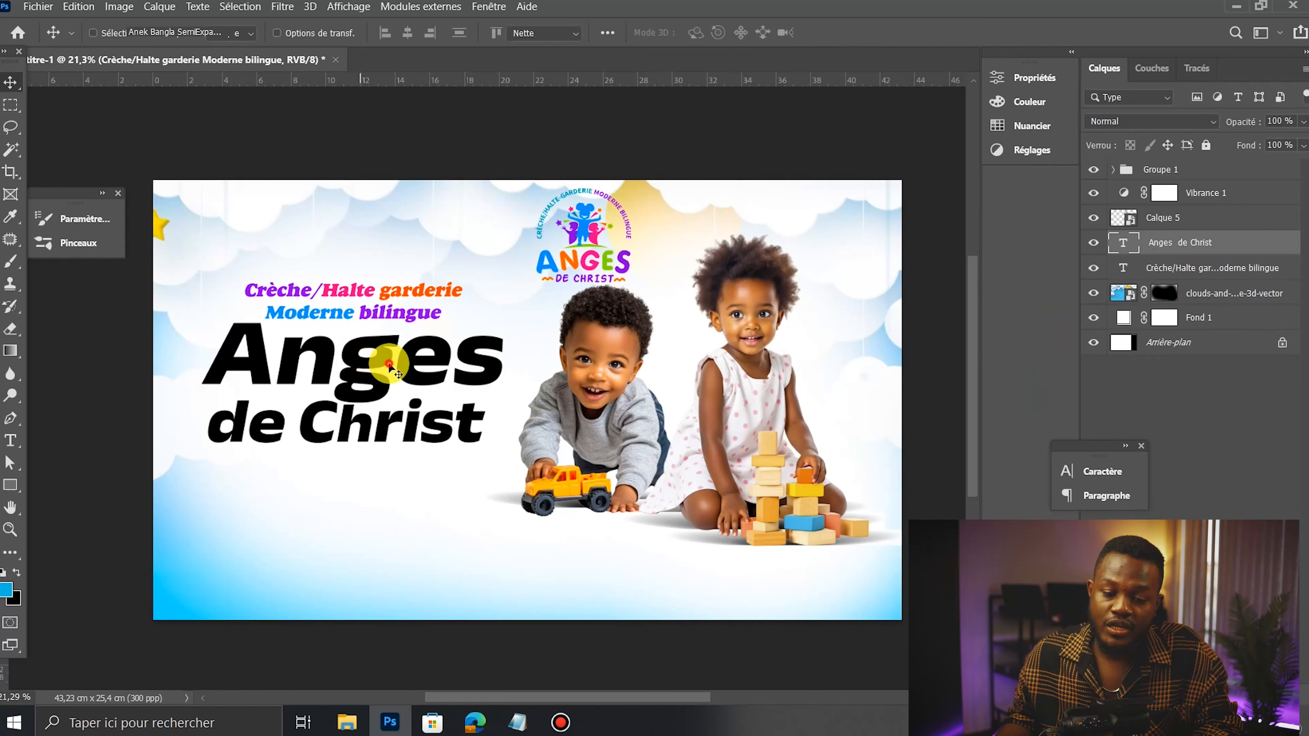
double_click(389, 364)
double_click(390, 362)
click(392, 357)
drag(503, 364, 262, 356)
drag(520, 362, 154, 364)
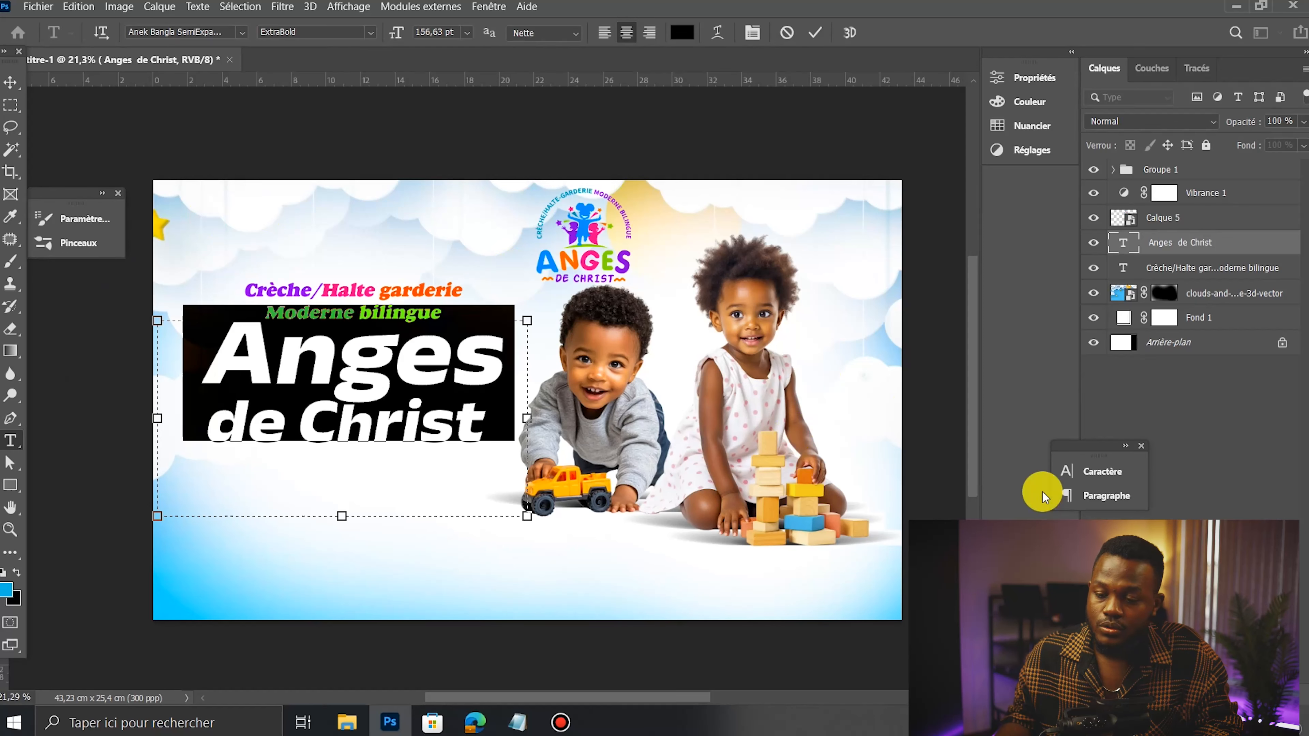
click(1092, 480)
click(1014, 573)
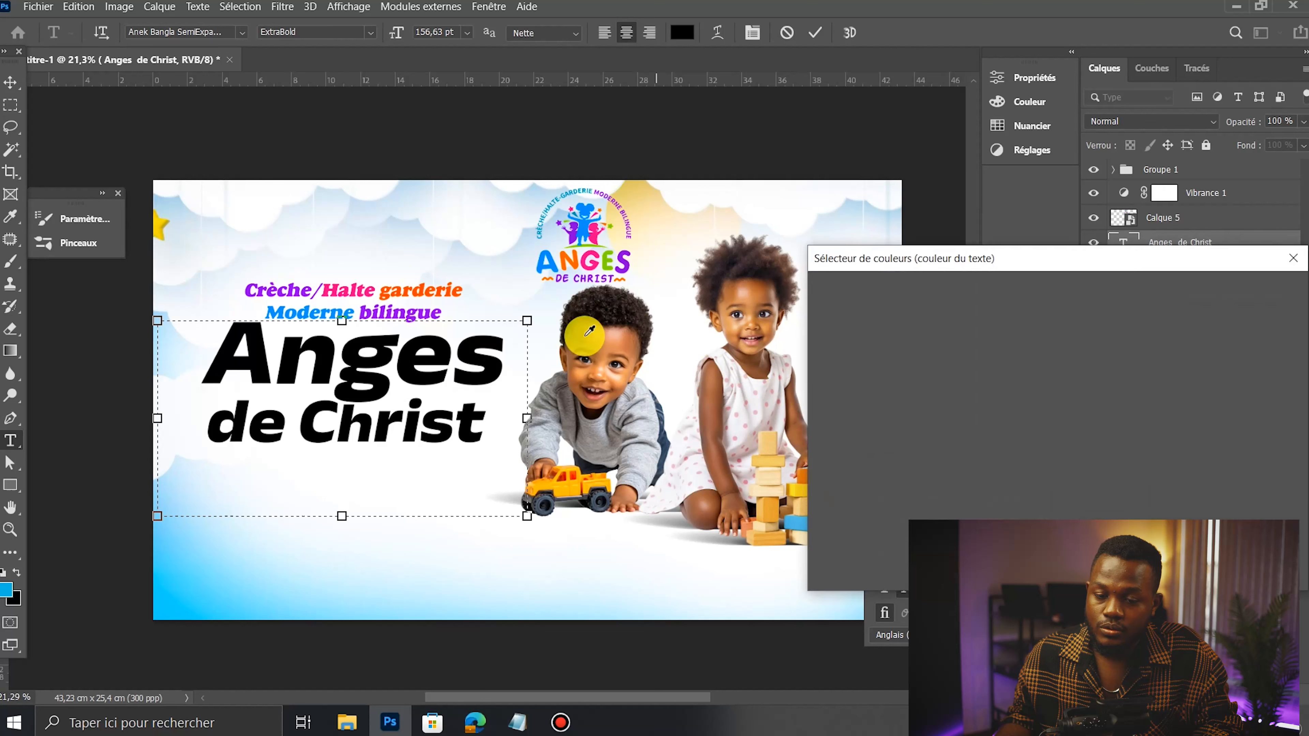
click(630, 268)
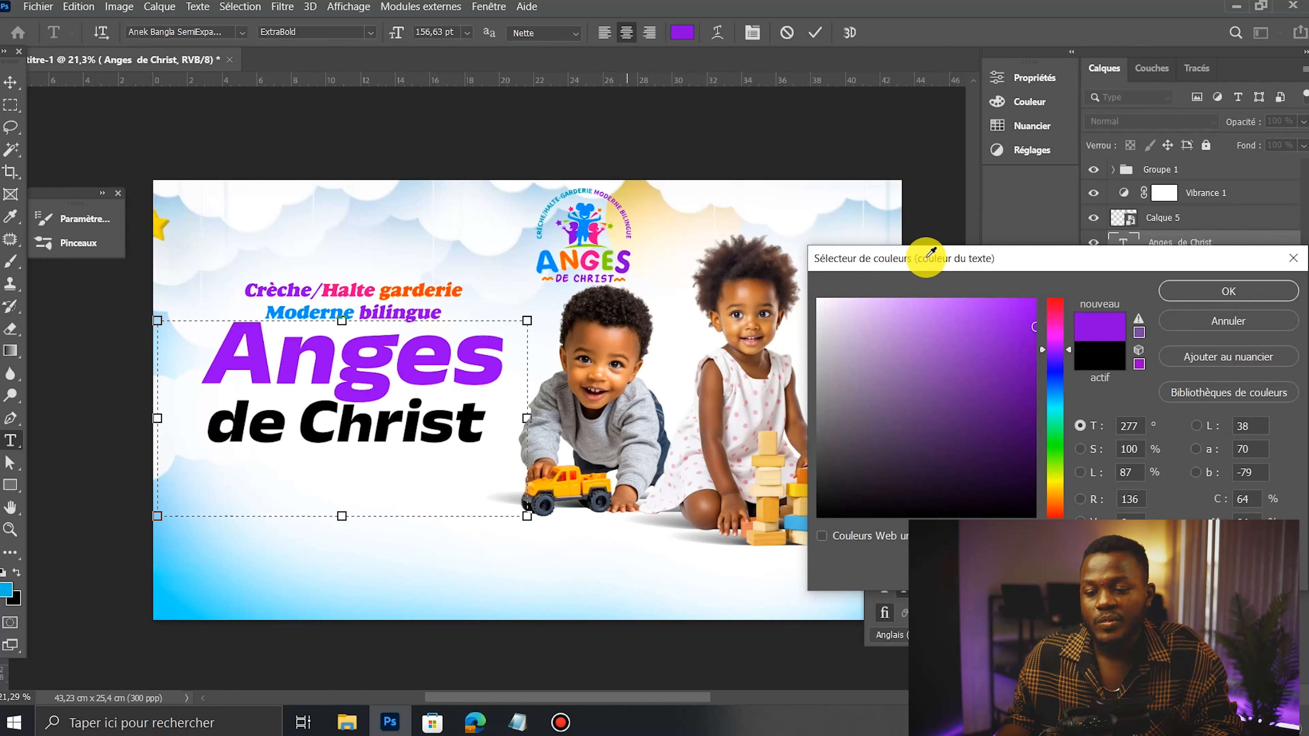
click(1206, 290)
Step: Recolor the words "de Christ" in the title with the logo's pink, after trying its orange, and commit the text
click(356, 424)
drag(492, 423, 168, 446)
click(1009, 567)
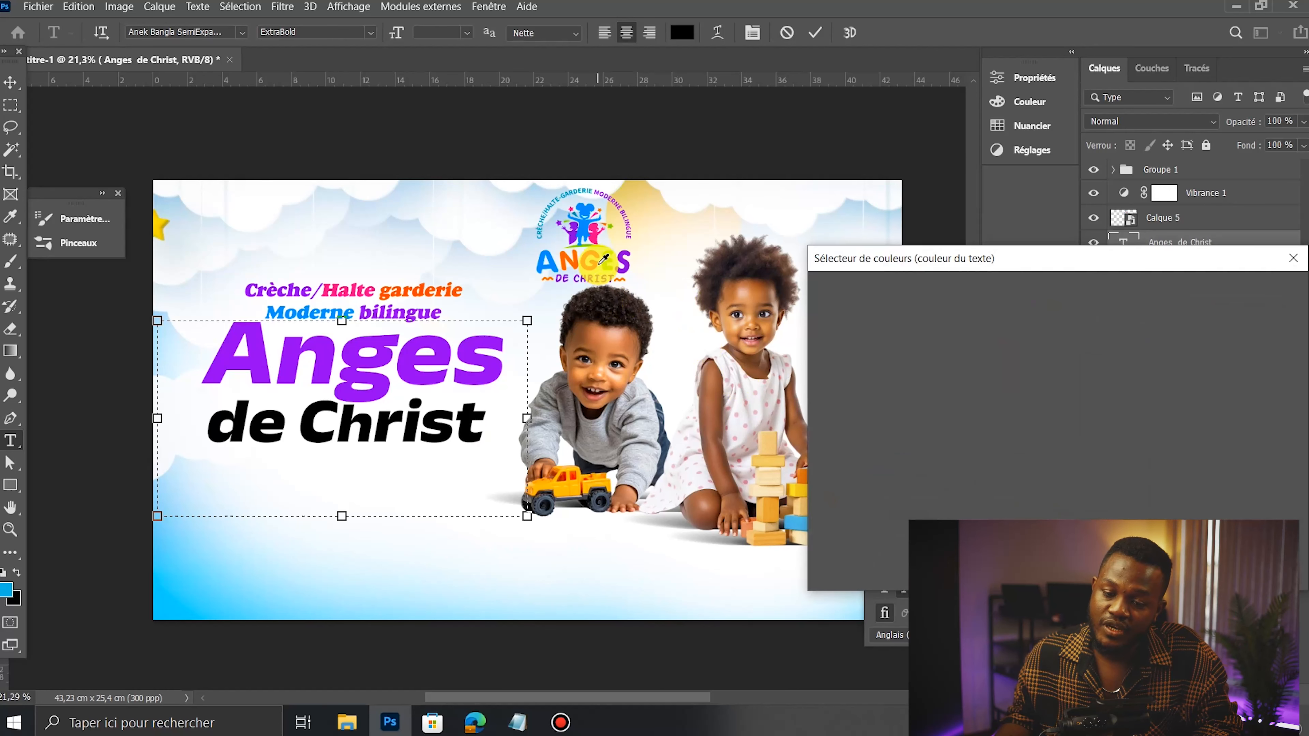
click(583, 260)
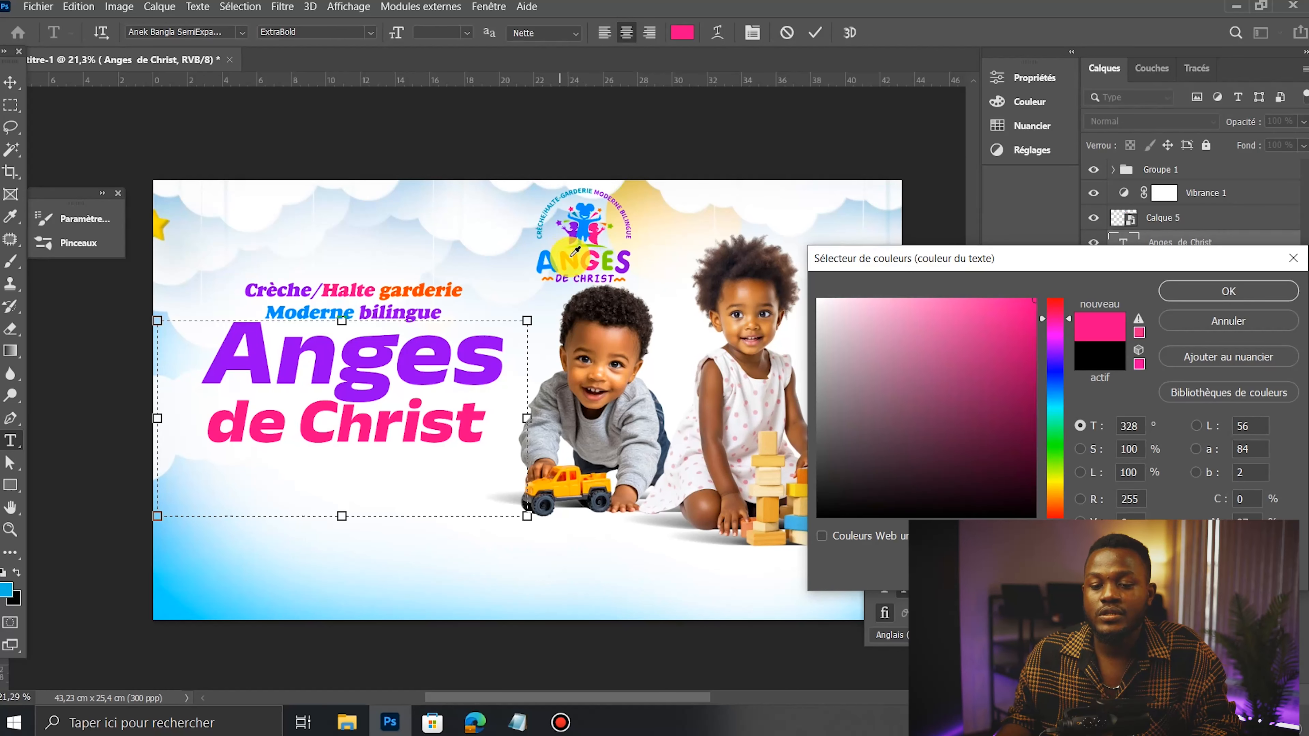
click(582, 256)
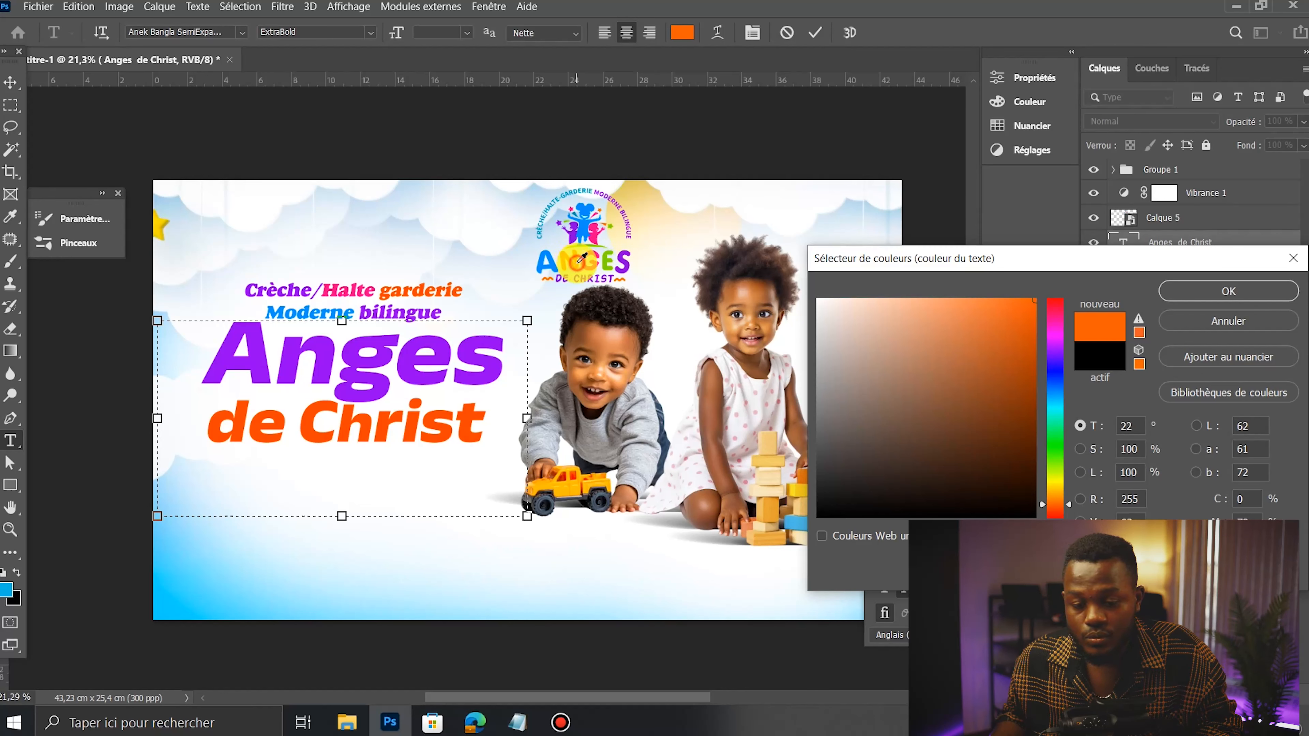
click(596, 264)
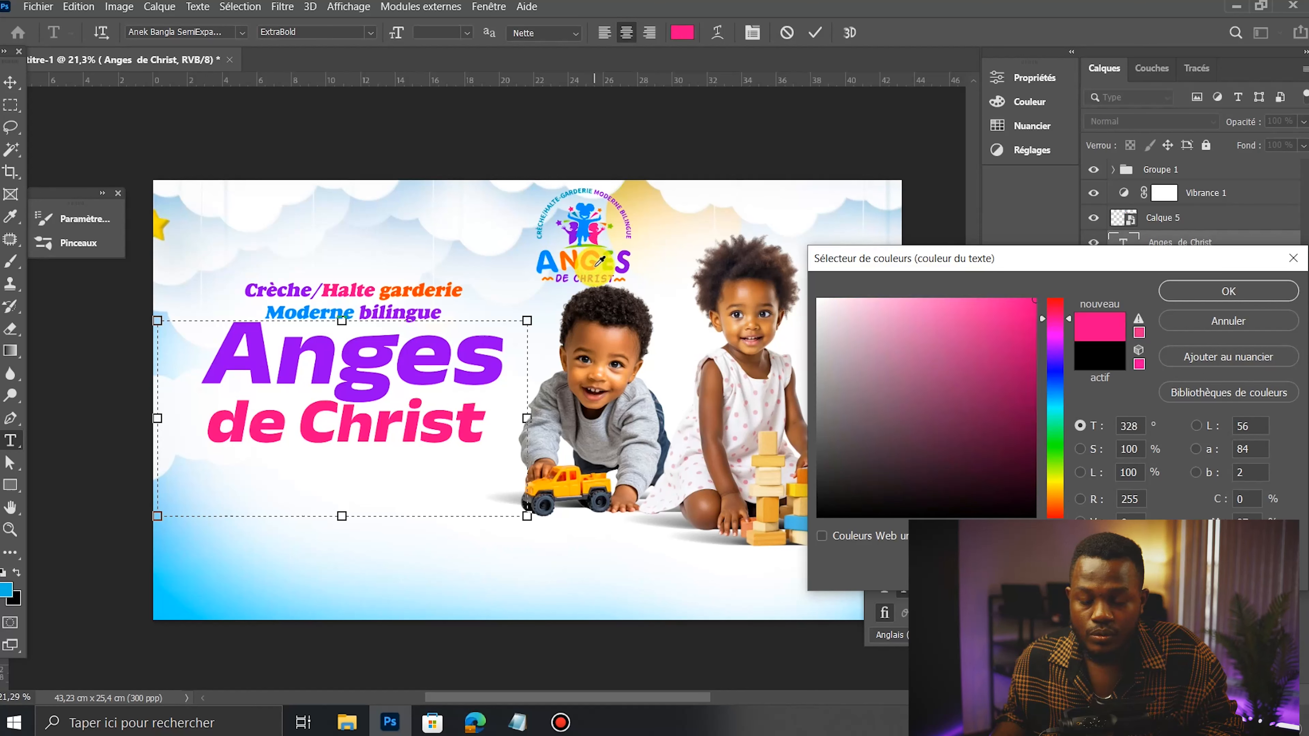
click(1253, 304)
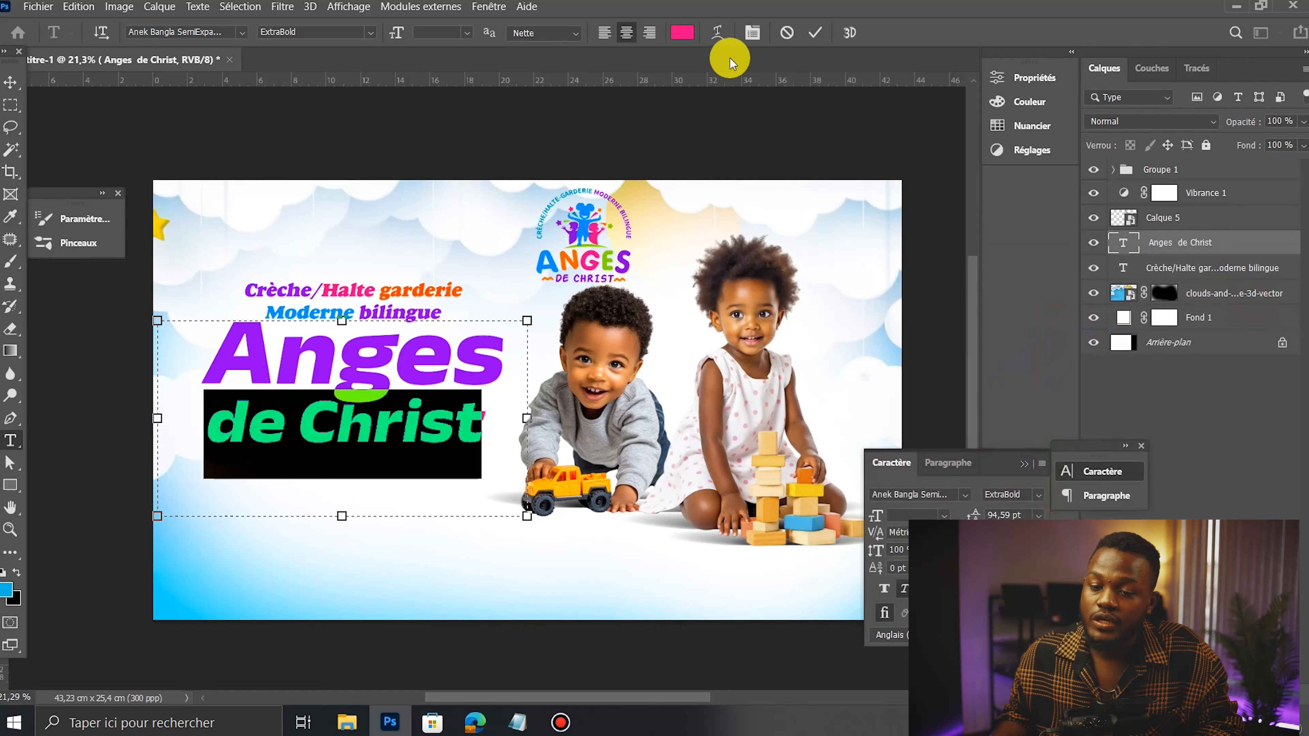
click(816, 35)
Step: Switch to File Explorer and look through the rdeire, Téléchargements and WORK folders
click(346, 722)
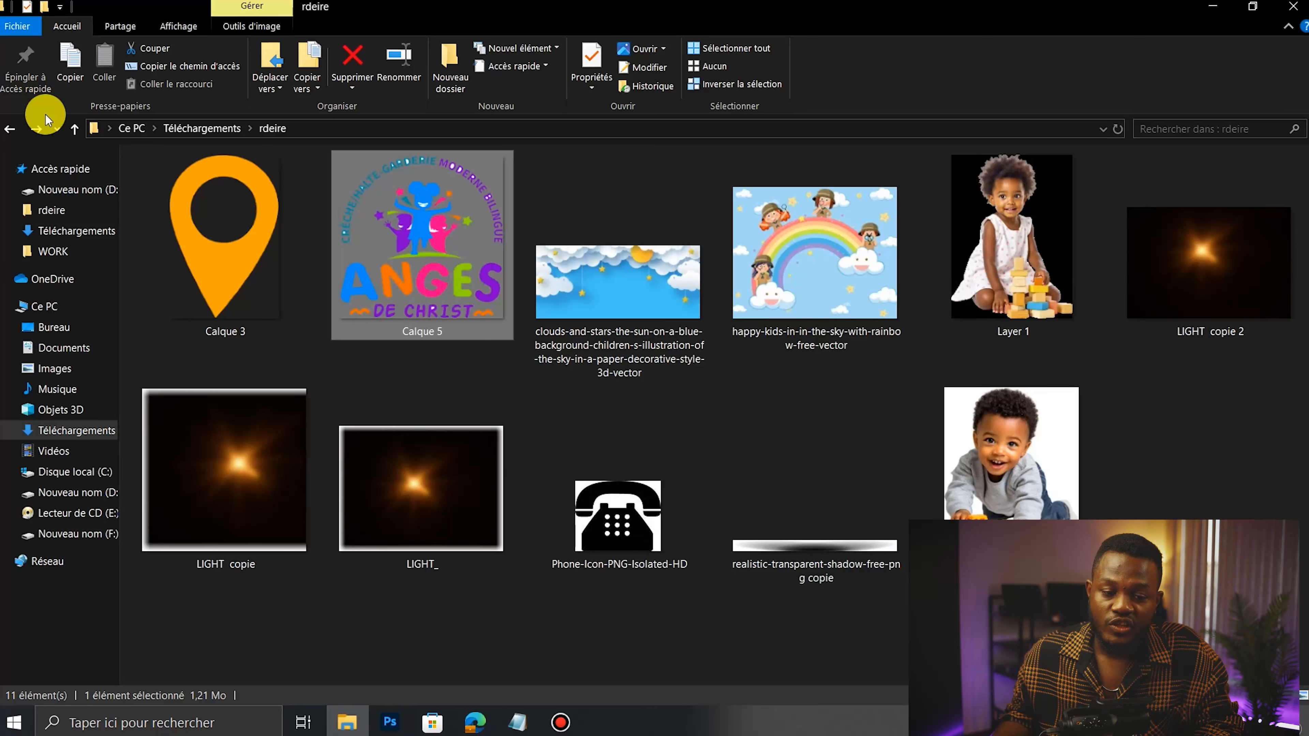
click(11, 133)
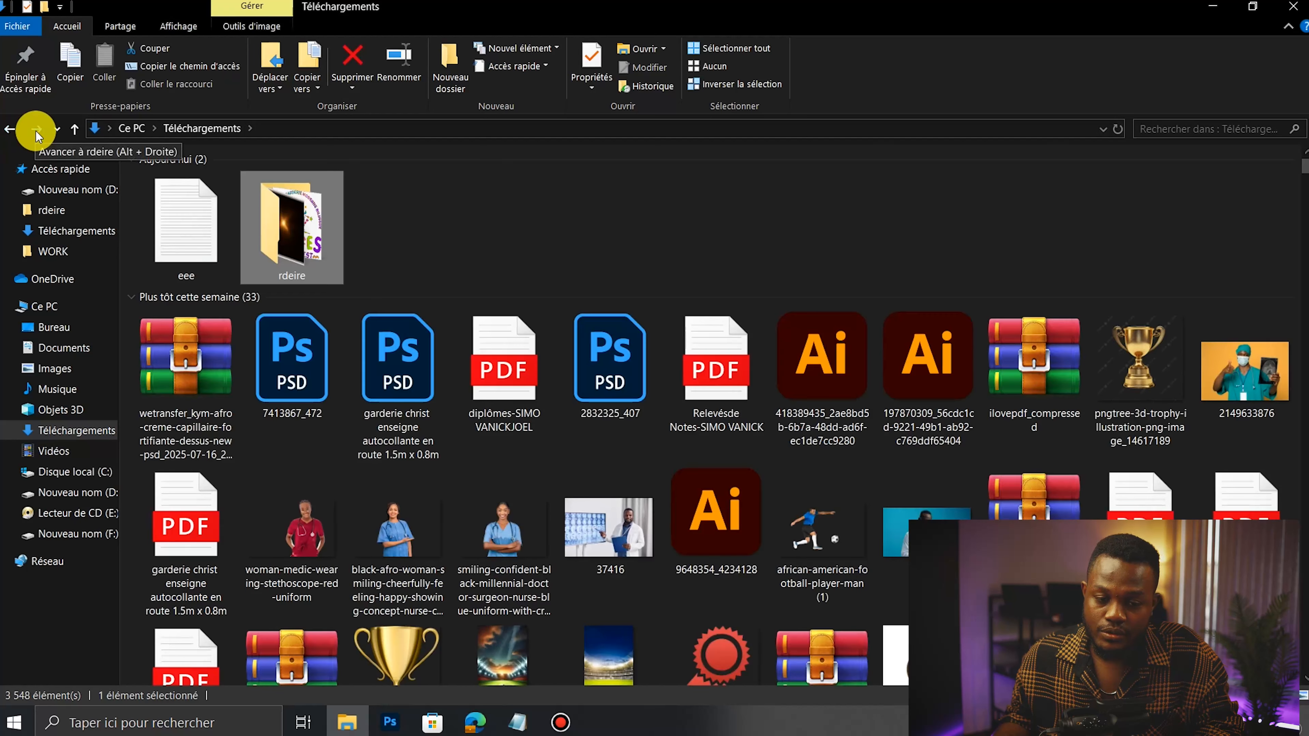
click(39, 128)
click(39, 128)
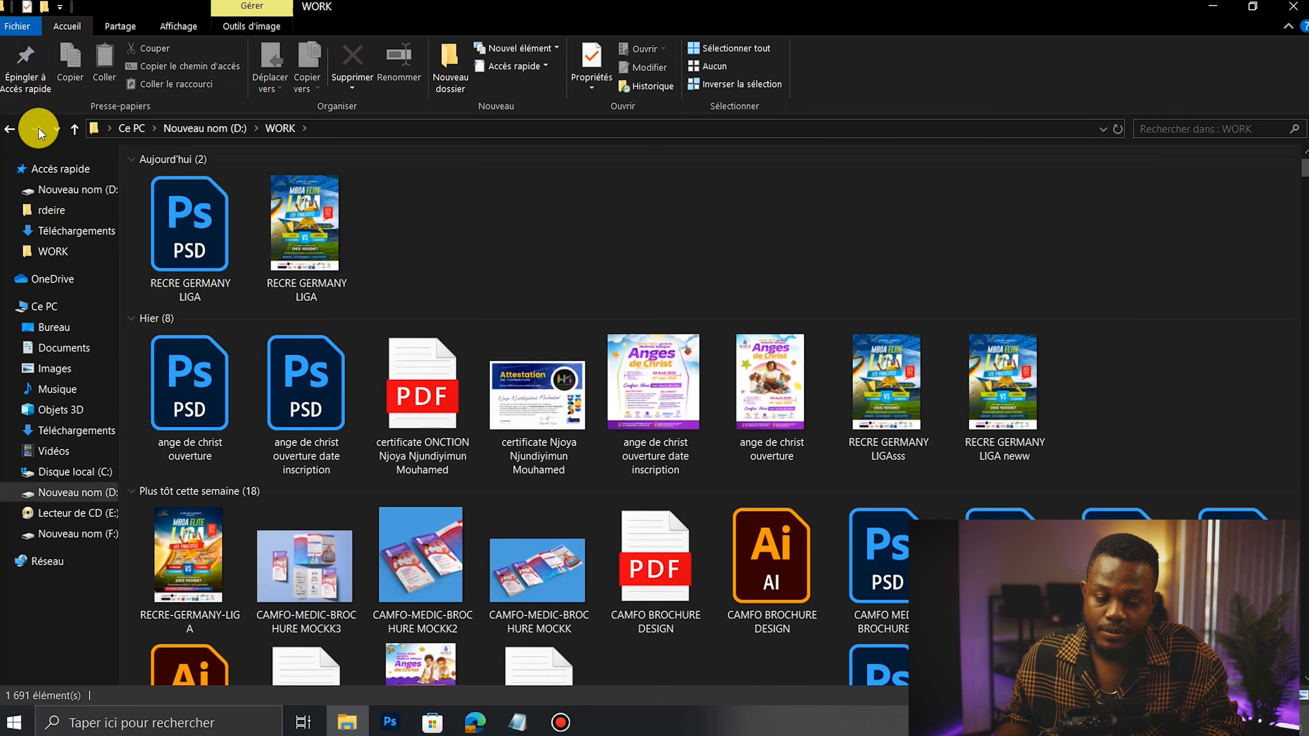
click(10, 129)
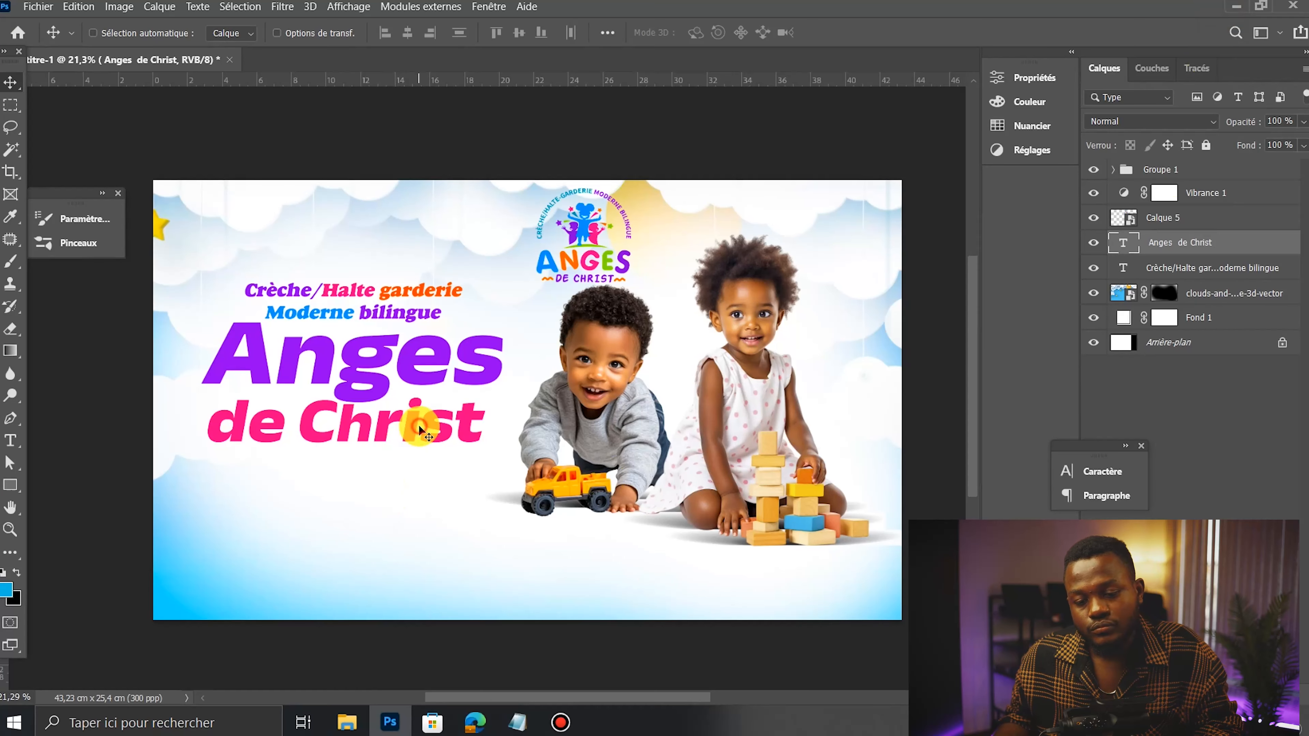
Step: Recolor the words "de Christ" in the title with the logo's orange, shift its hue towards yellow, and commit the text
double_click(453, 426)
double_click(477, 418)
drag(487, 423, 124, 450)
click(1102, 471)
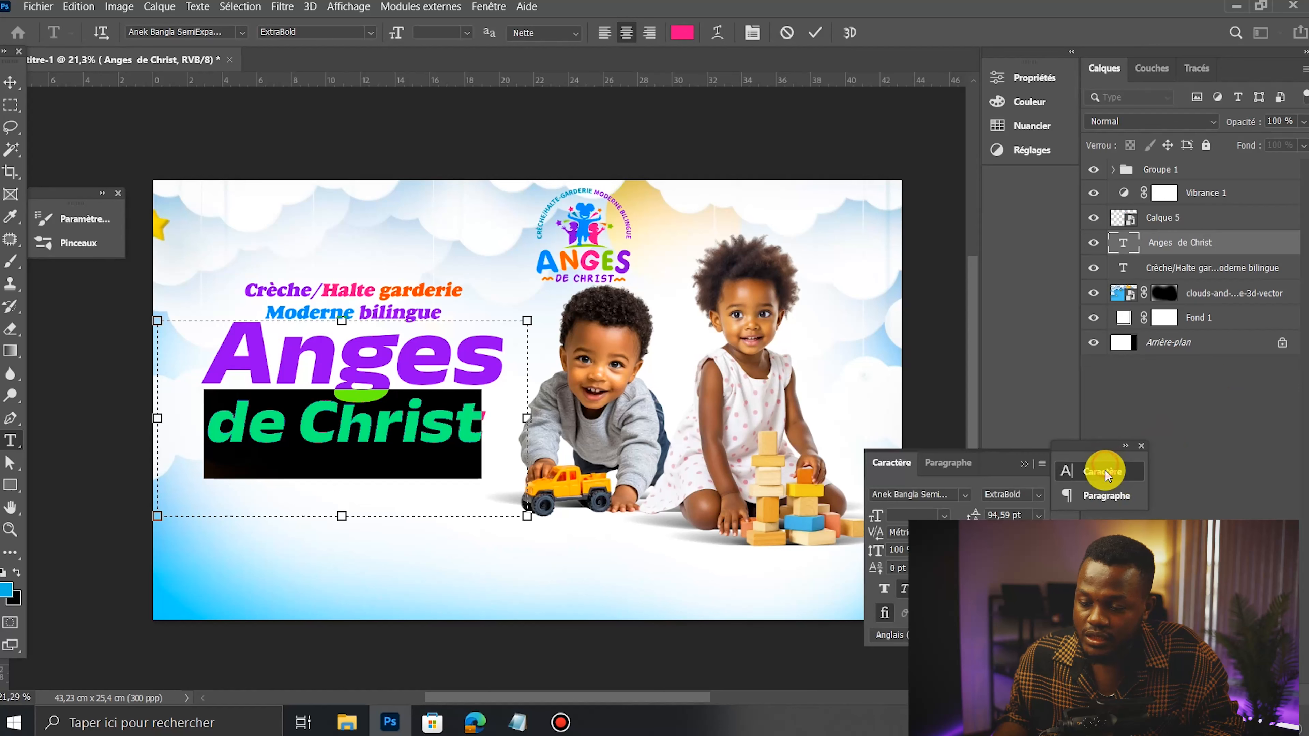
click(1010, 567)
click(1235, 318)
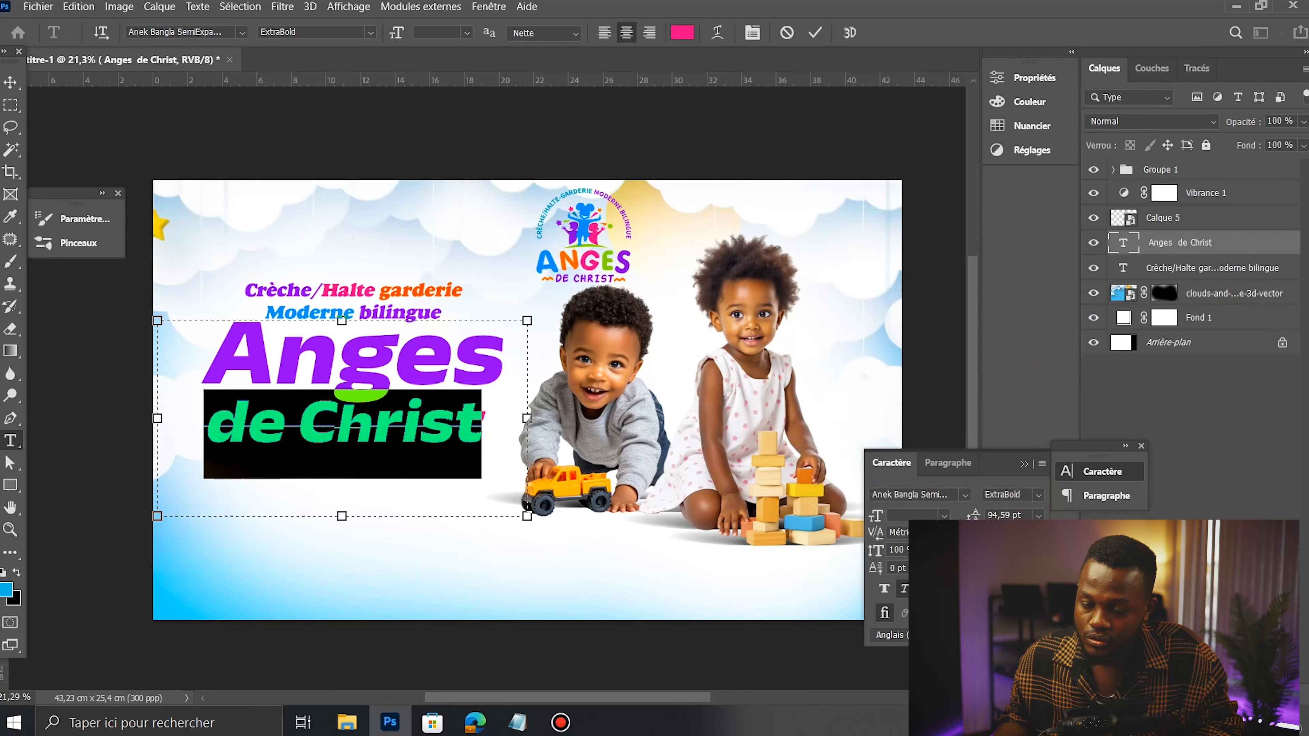
click(1010, 567)
click(570, 254)
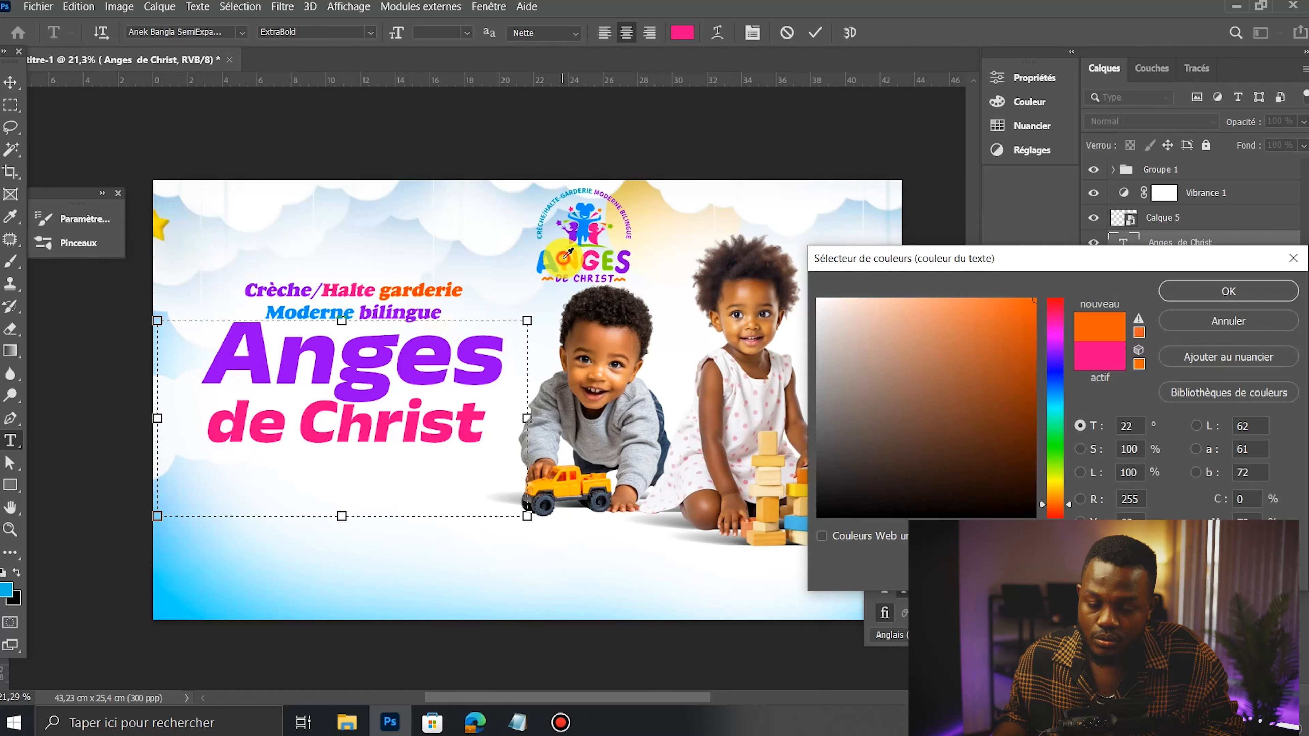
click(1012, 382)
drag(1056, 472, 1055, 496)
click(1195, 294)
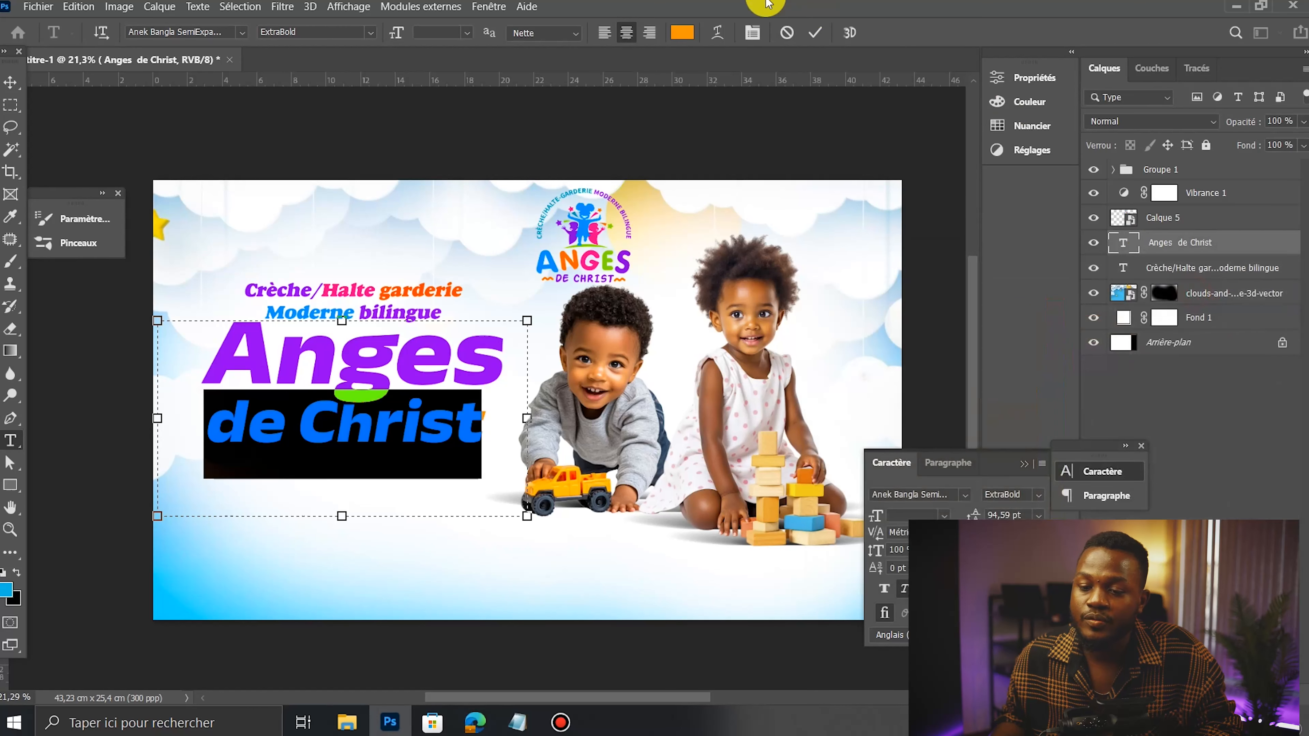
click(815, 33)
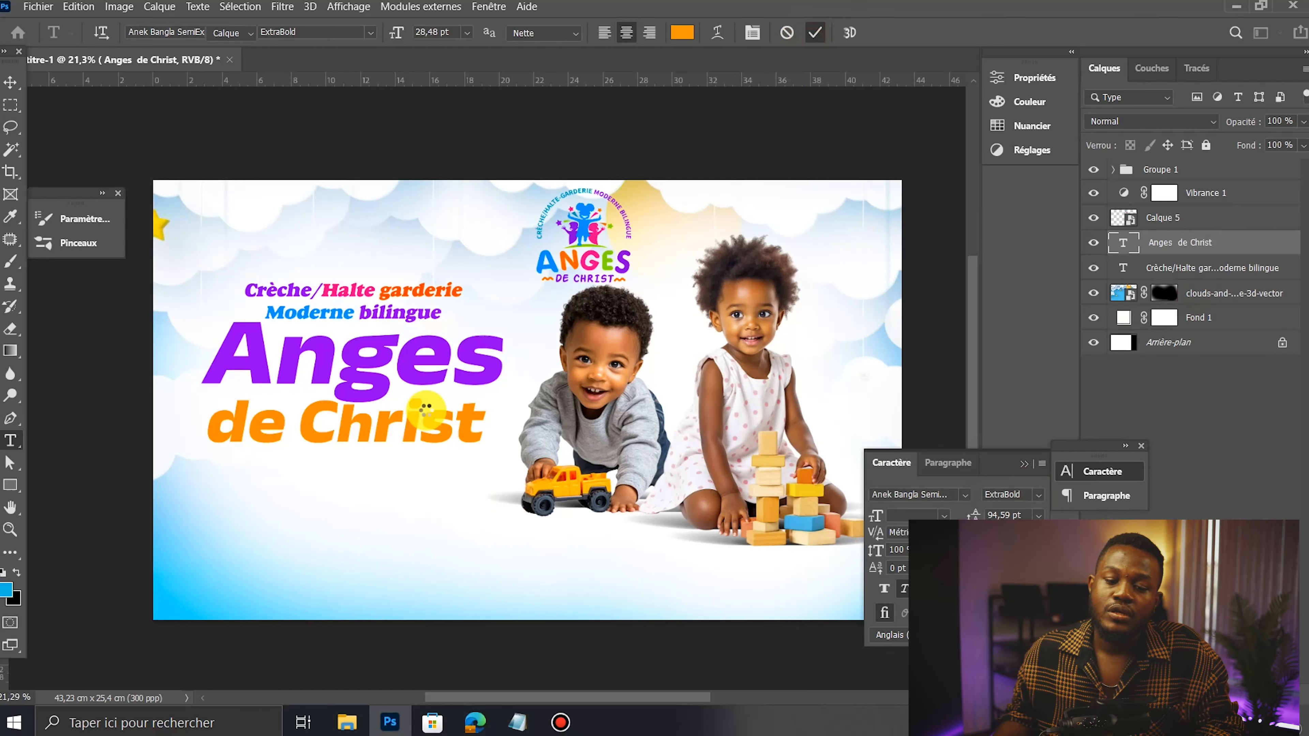
Step: Recolor the word "garderie" in the heading with the yellowish orange sampled from "de Christ" and commit the text
double_click(393, 295)
drag(380, 292, 498, 294)
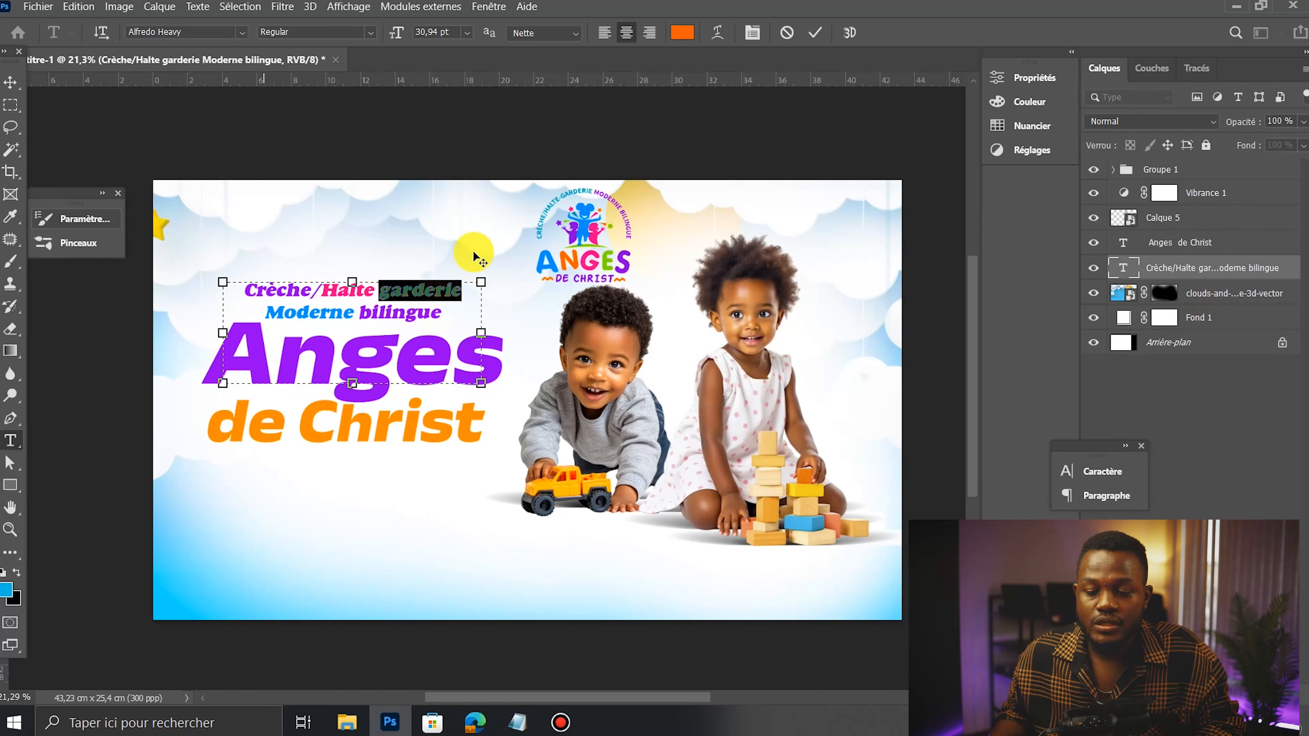
click(1092, 471)
click(1014, 568)
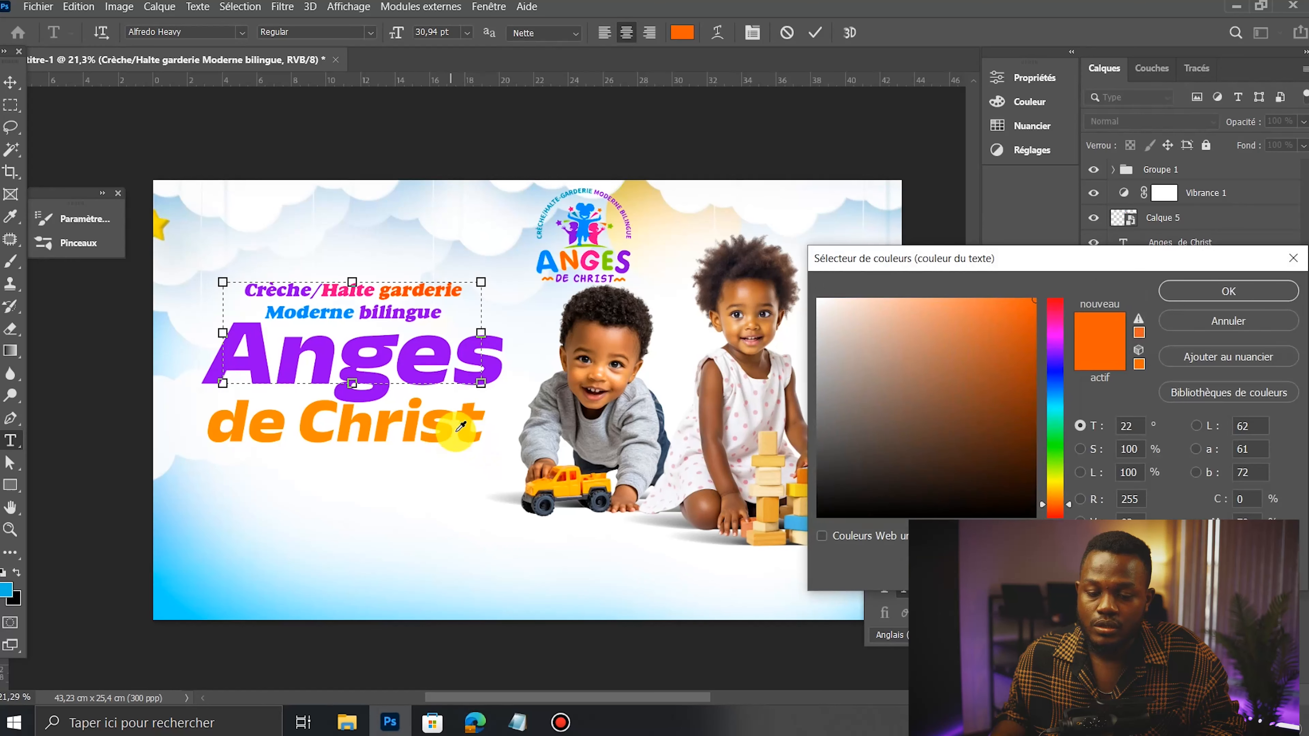
click(466, 431)
click(1234, 290)
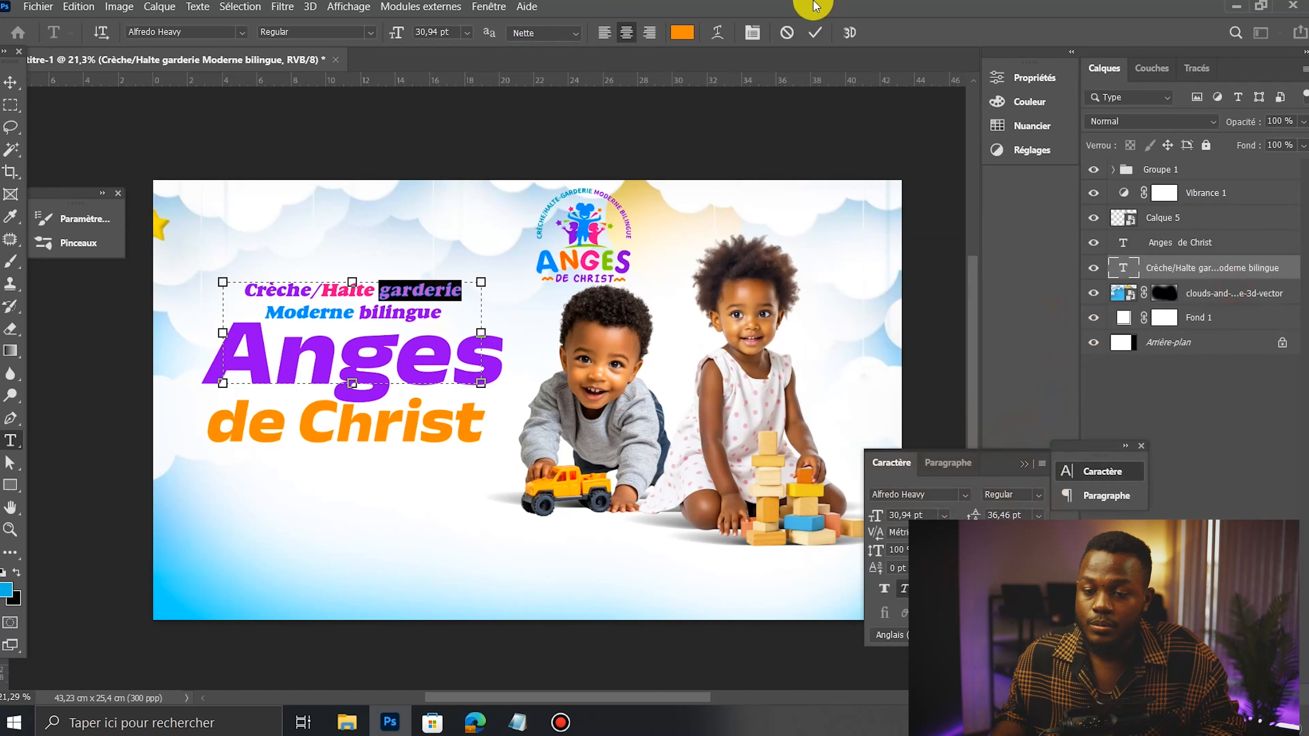
click(815, 32)
Step: Nudge the "Crèche/Halte garderie Moderne bilingue" heading slightly to the right and tighten its line spacing
key(v)
drag(380, 374, 389, 374)
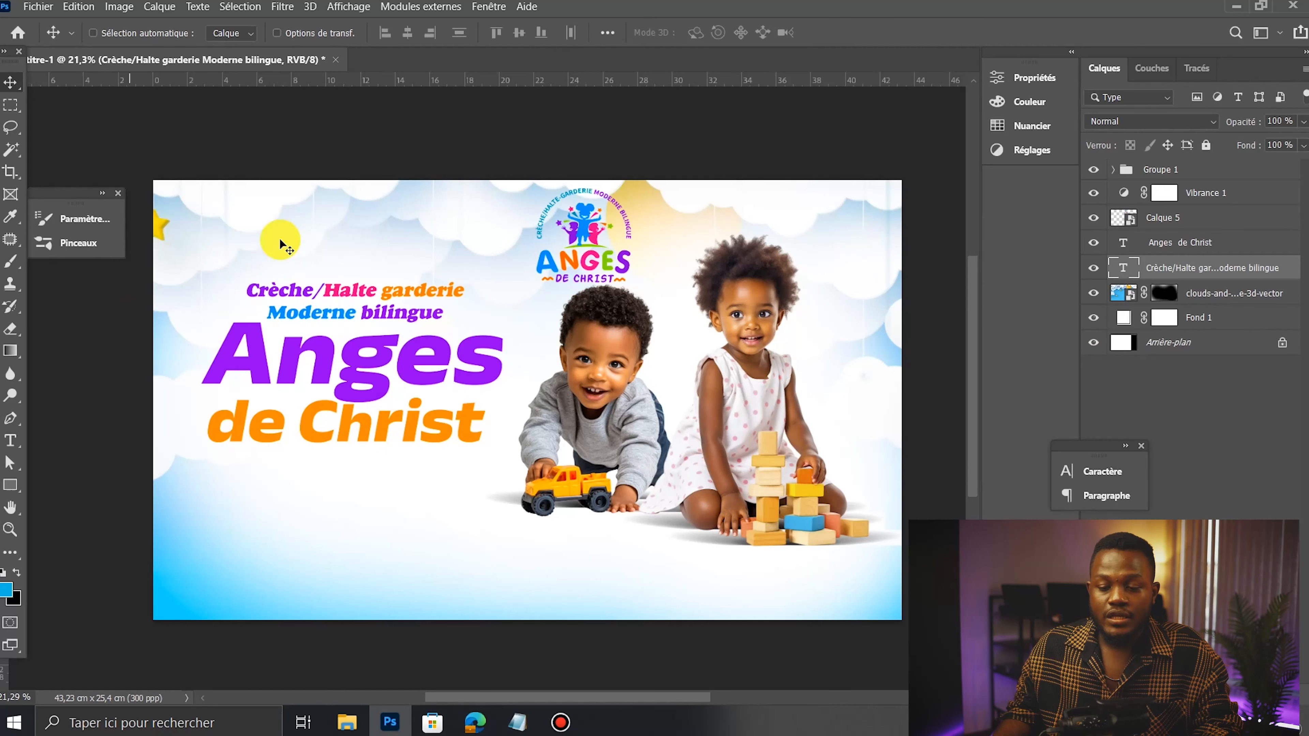
click(1093, 471)
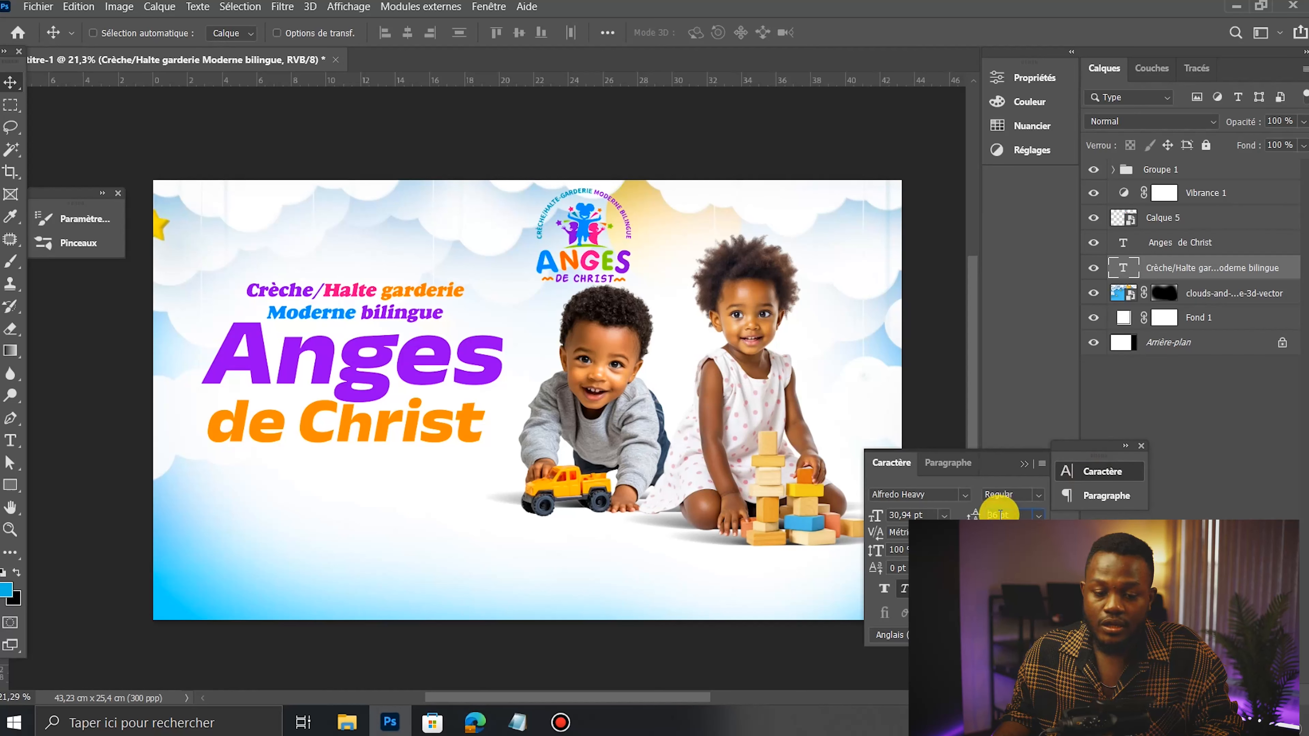
key(Down)
click(544, 461)
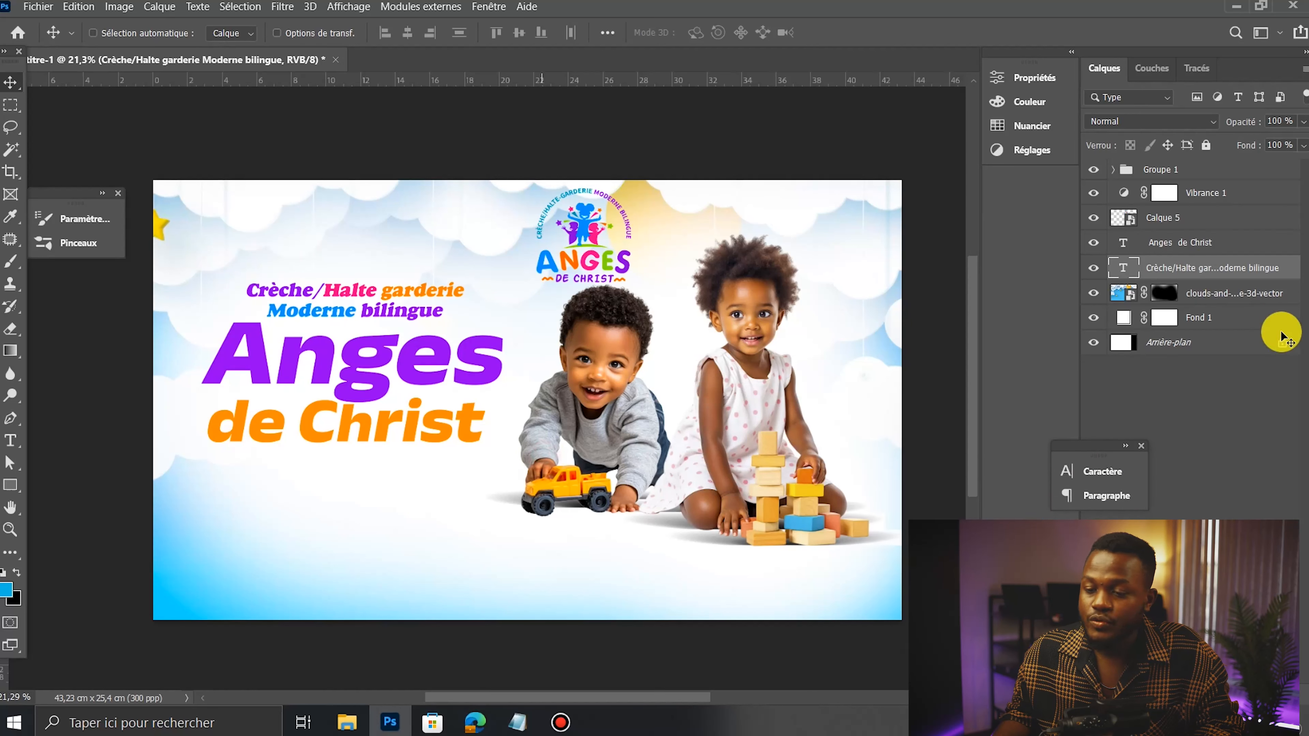
Step: Hide the clouds sky layer and the Calque 5 logo layer
click(1094, 293)
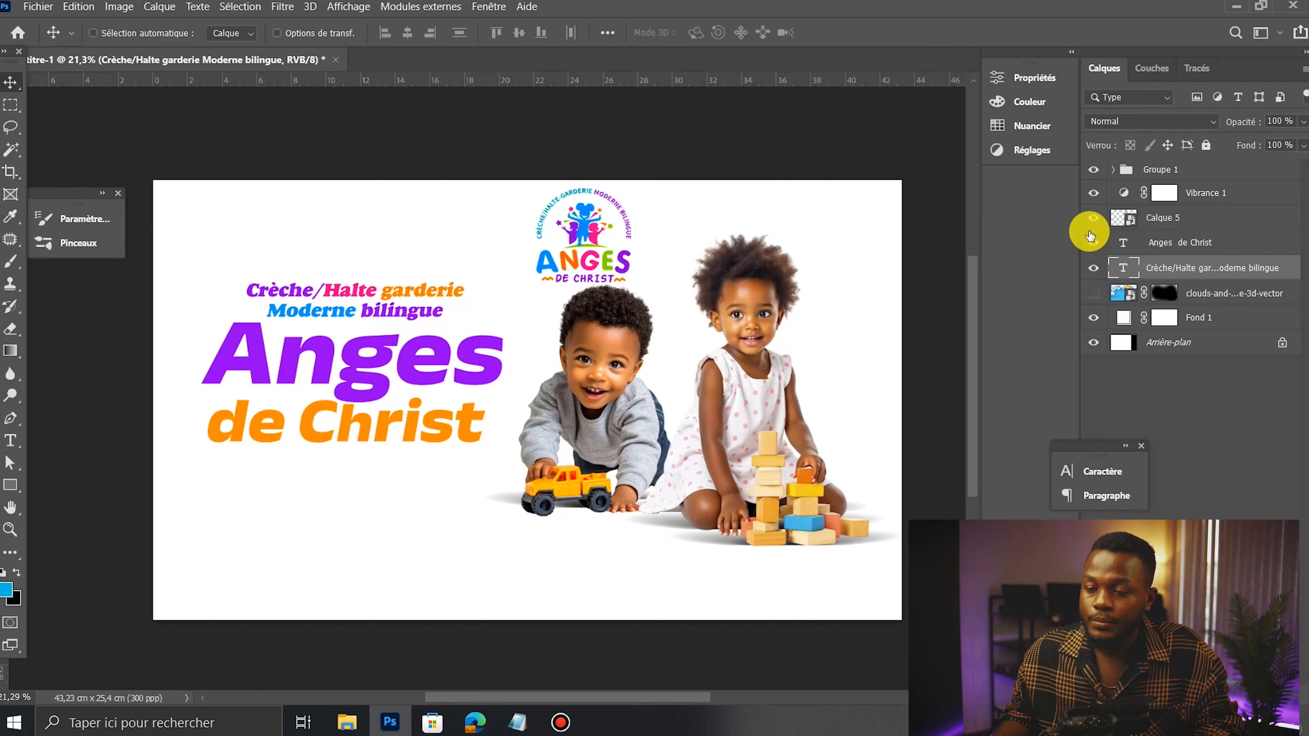
click(1094, 217)
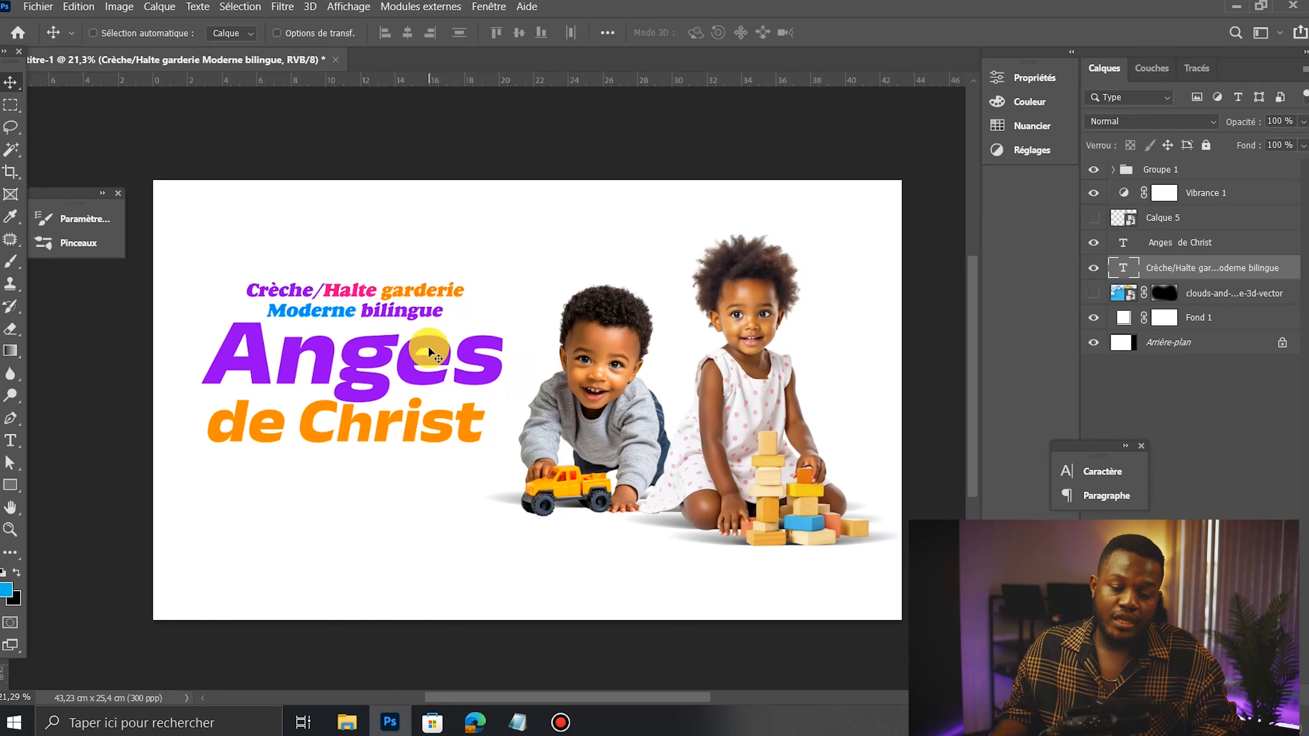
Step: Draw a closed, curved shape with the Pen tool across the upper half of the word "Anges", curving its closing edge
scroll(270, 360, up, 4)
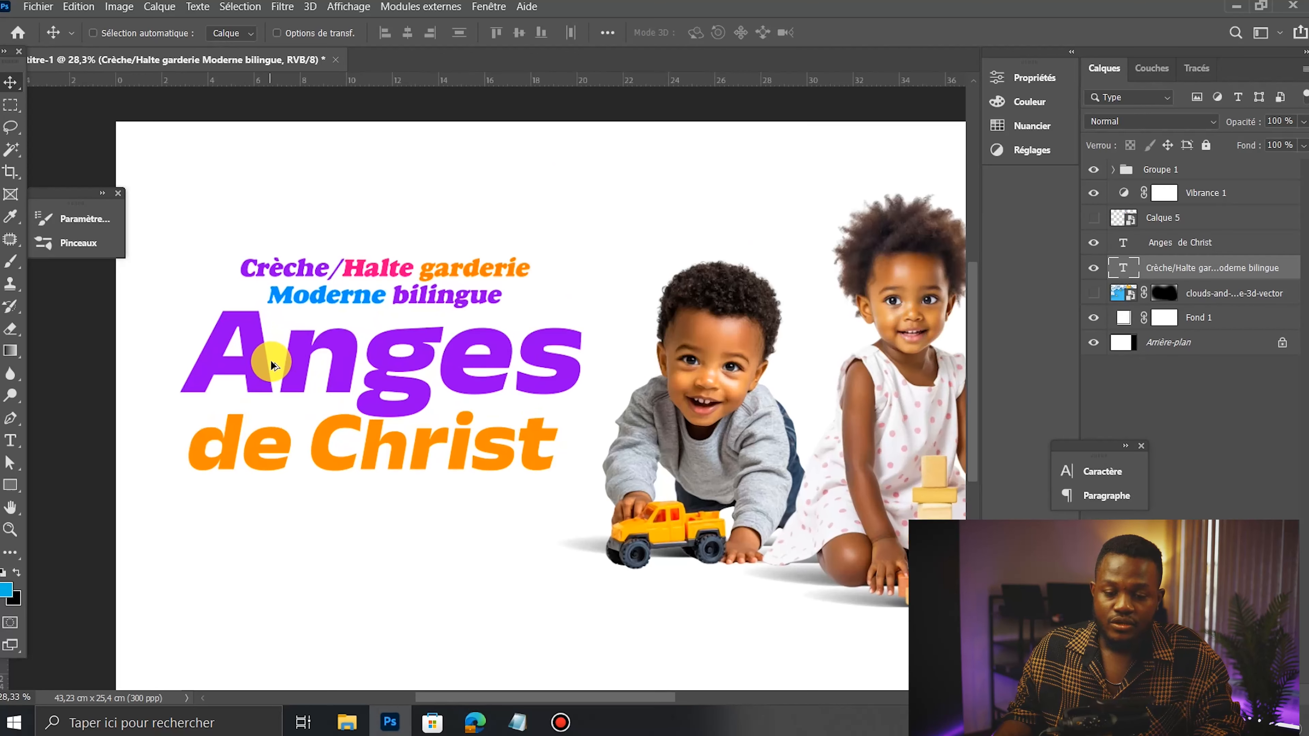
scroll(387, 351, up, 3)
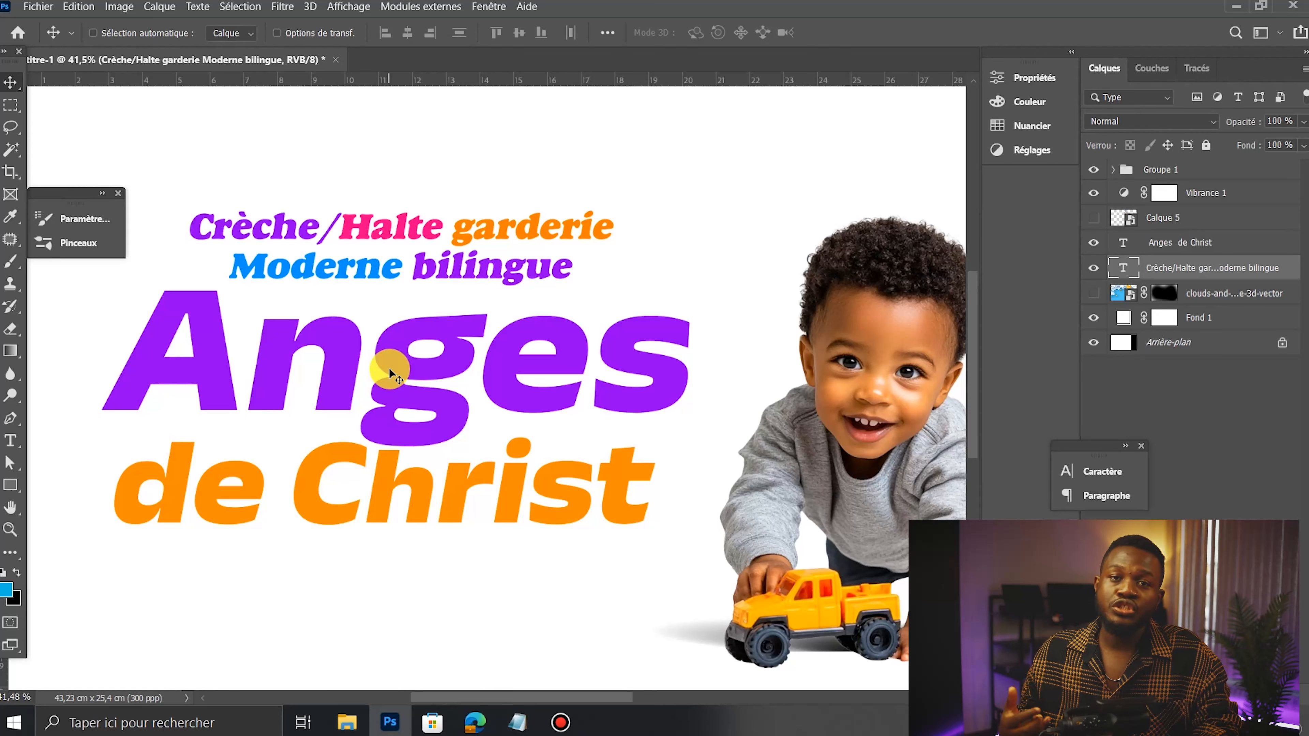
scroll(423, 414, down, 5)
scroll(594, 411, up, 2)
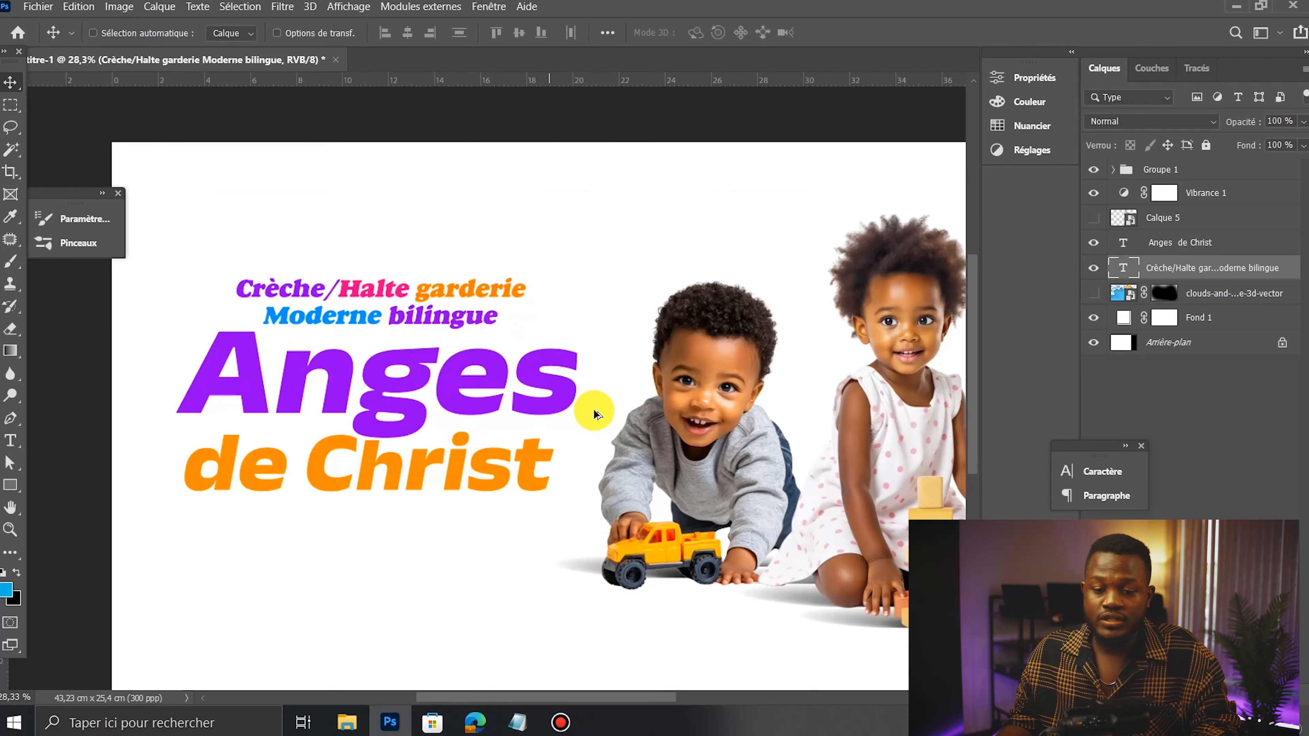
scroll(672, 379, down, 1)
click(12, 418)
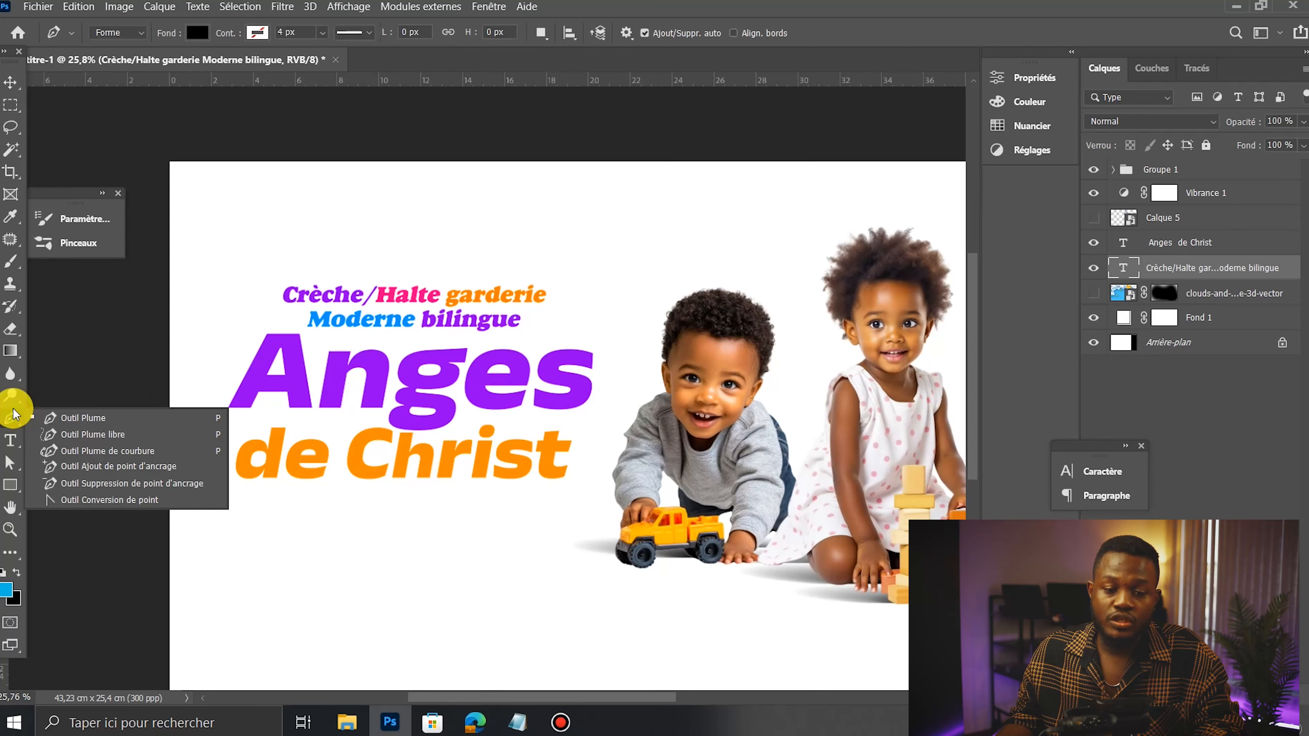
click(196, 349)
drag(581, 367, 732, 324)
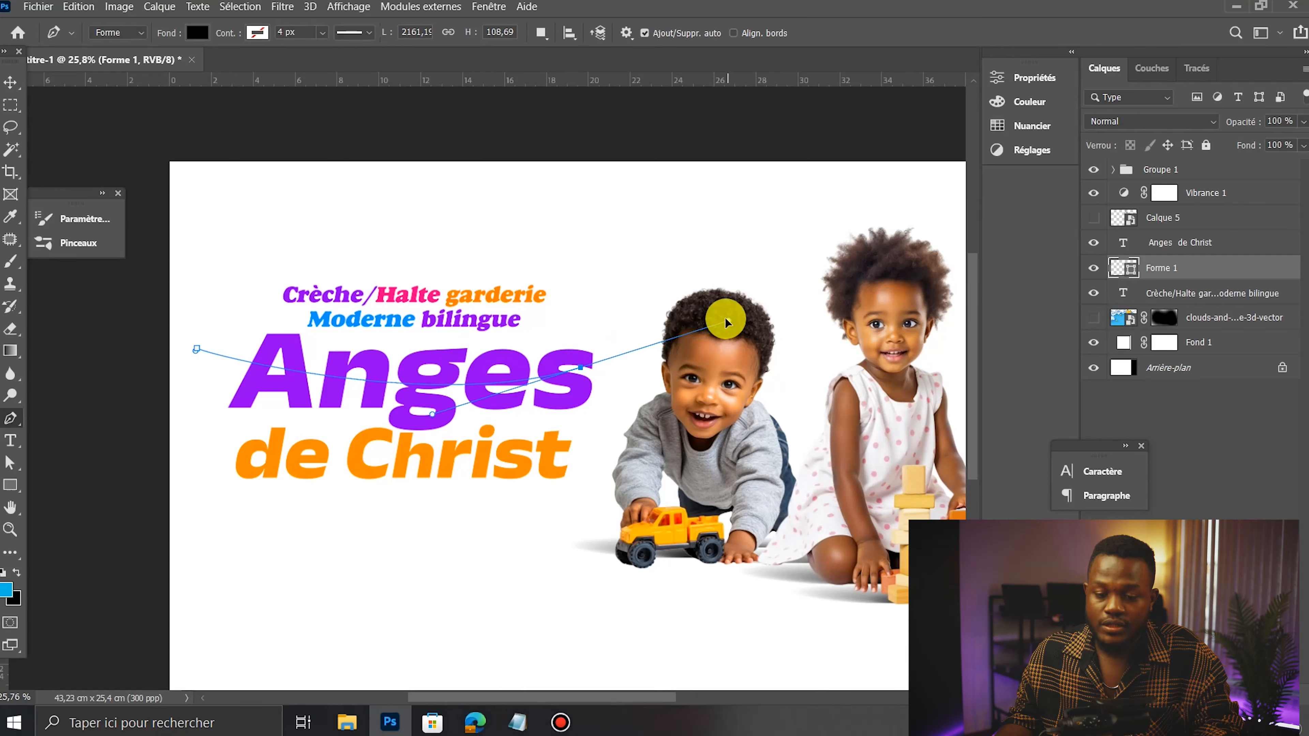
drag(661, 299, 631, 286)
click(198, 347)
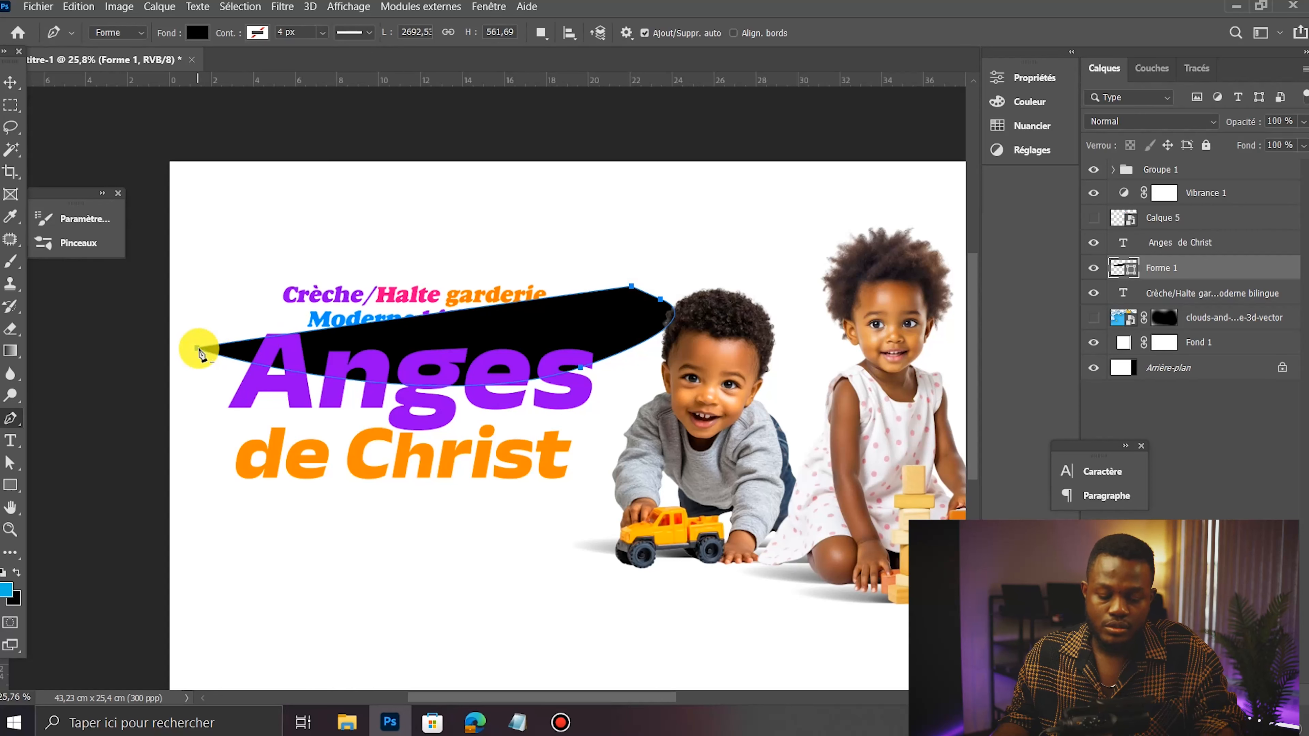
key(ctrl+z)
drag(197, 349, 200, 390)
click(10, 82)
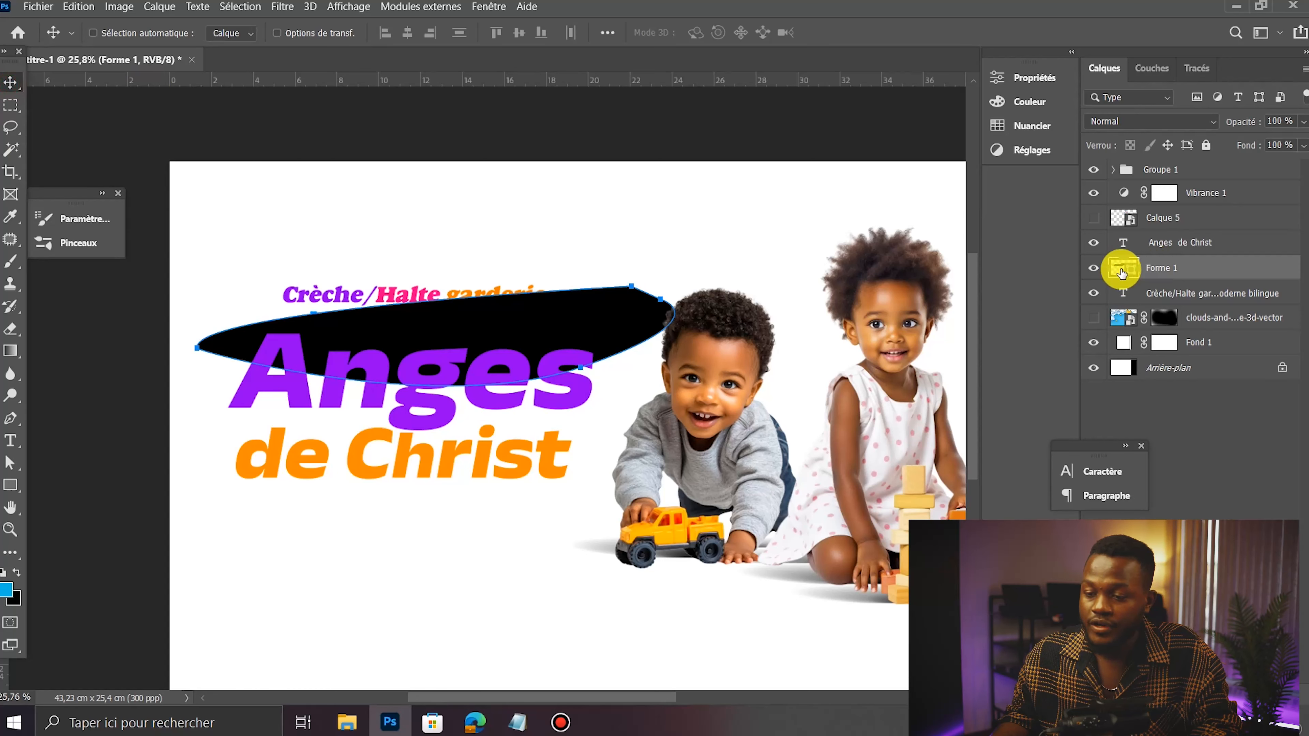
Step: Fill the Forme 1 shape with a lighter tint of the purple sampled from "Anges"
double_click(1131, 273)
click(490, 390)
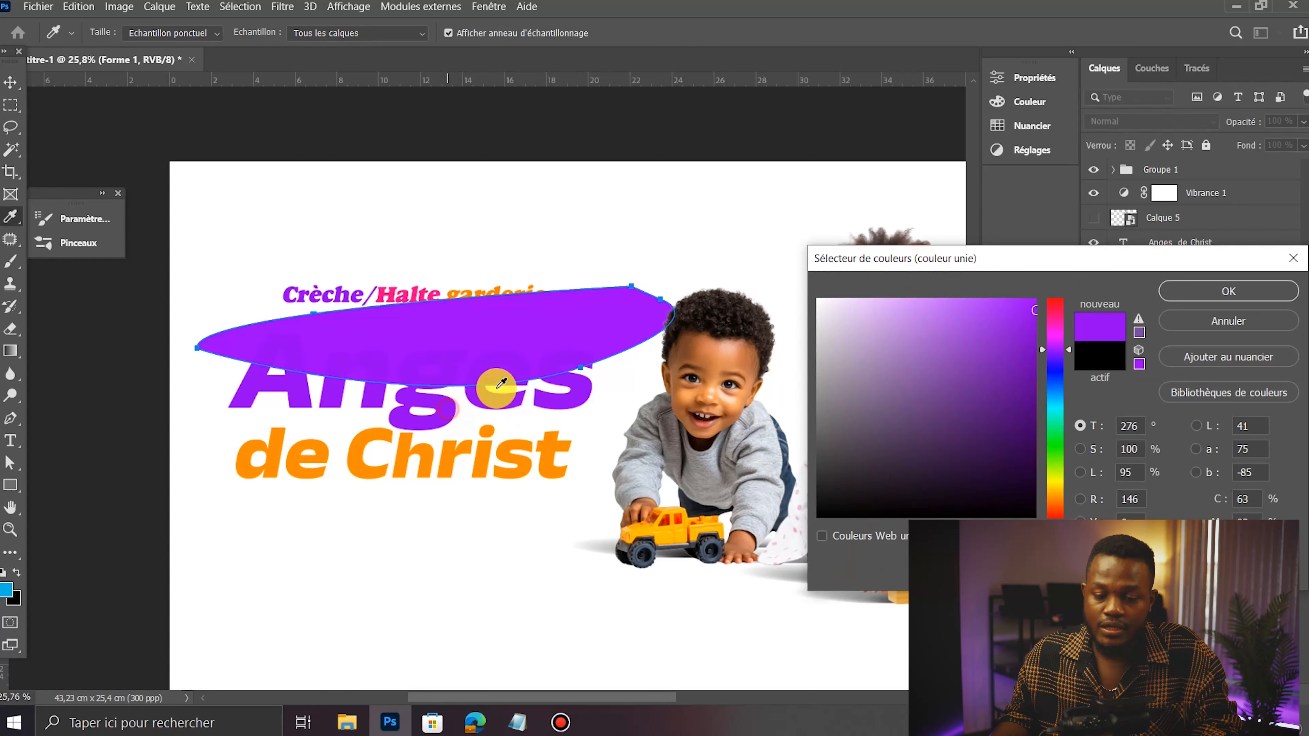
drag(983, 336, 1037, 285)
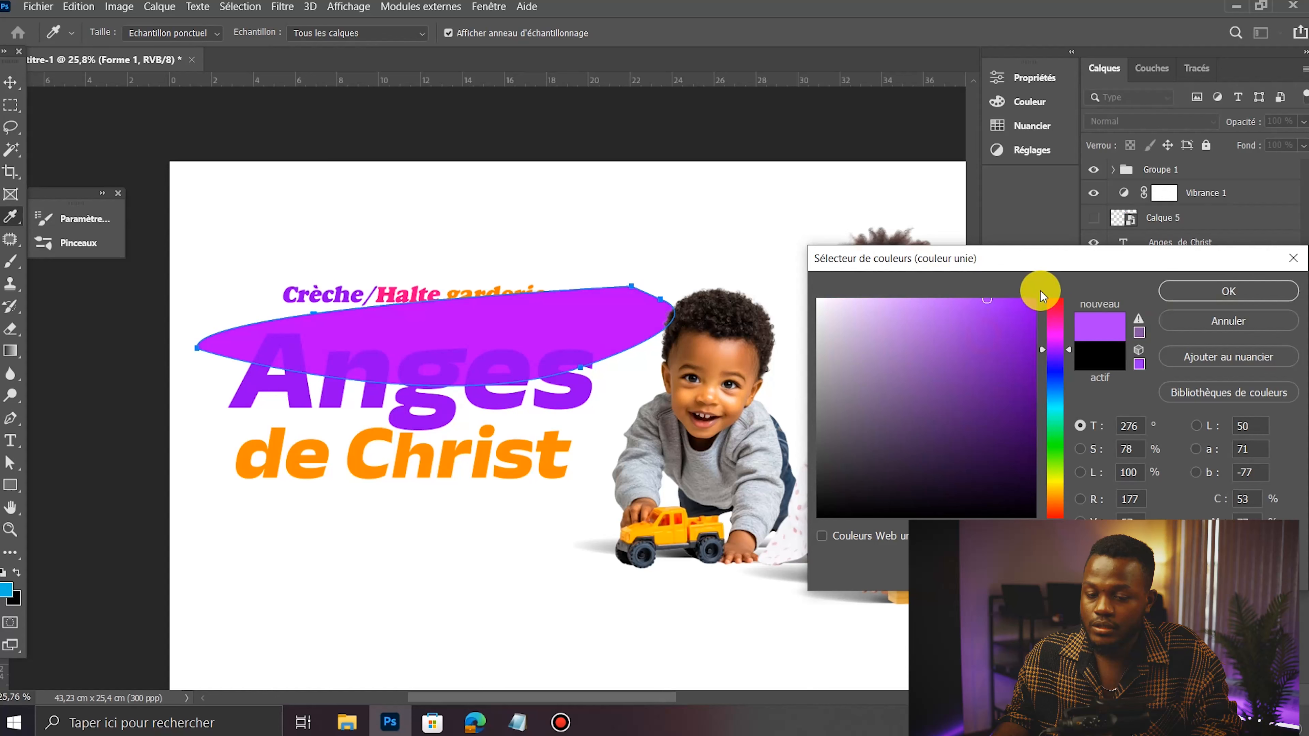
click(1208, 291)
Step: Place the Forme 1 layer above the "Anges de Christ" text, clip it to that text and position it over the upper part of "Anges"
right_click(1196, 265)
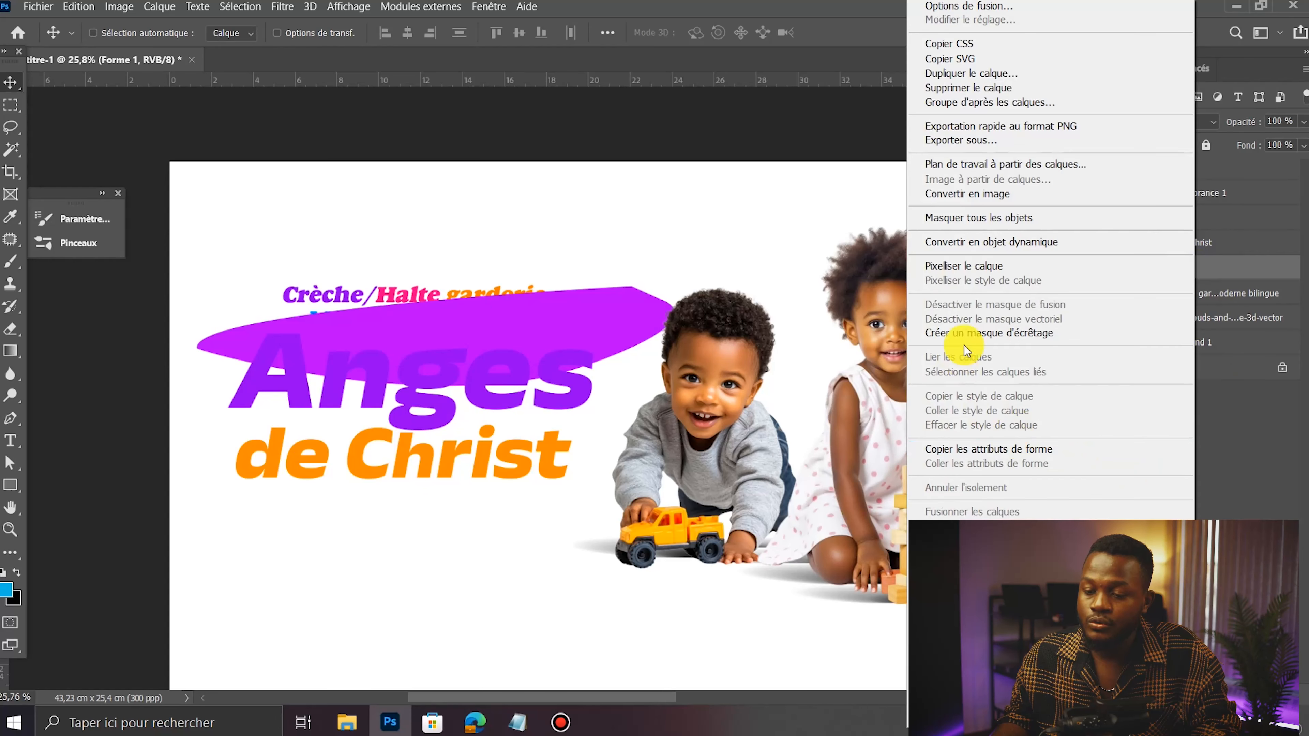
click(963, 335)
drag(1165, 268, 1167, 241)
right_click(1175, 243)
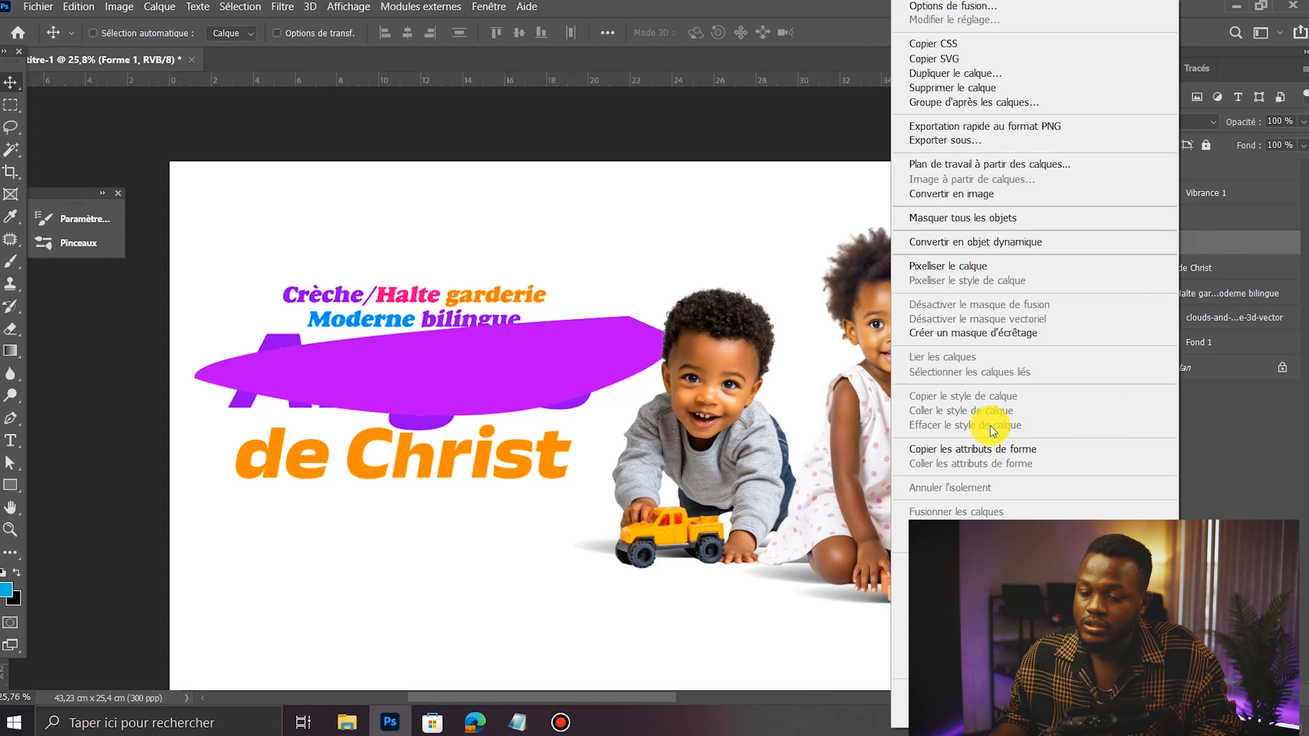
click(989, 331)
drag(549, 372, 528, 336)
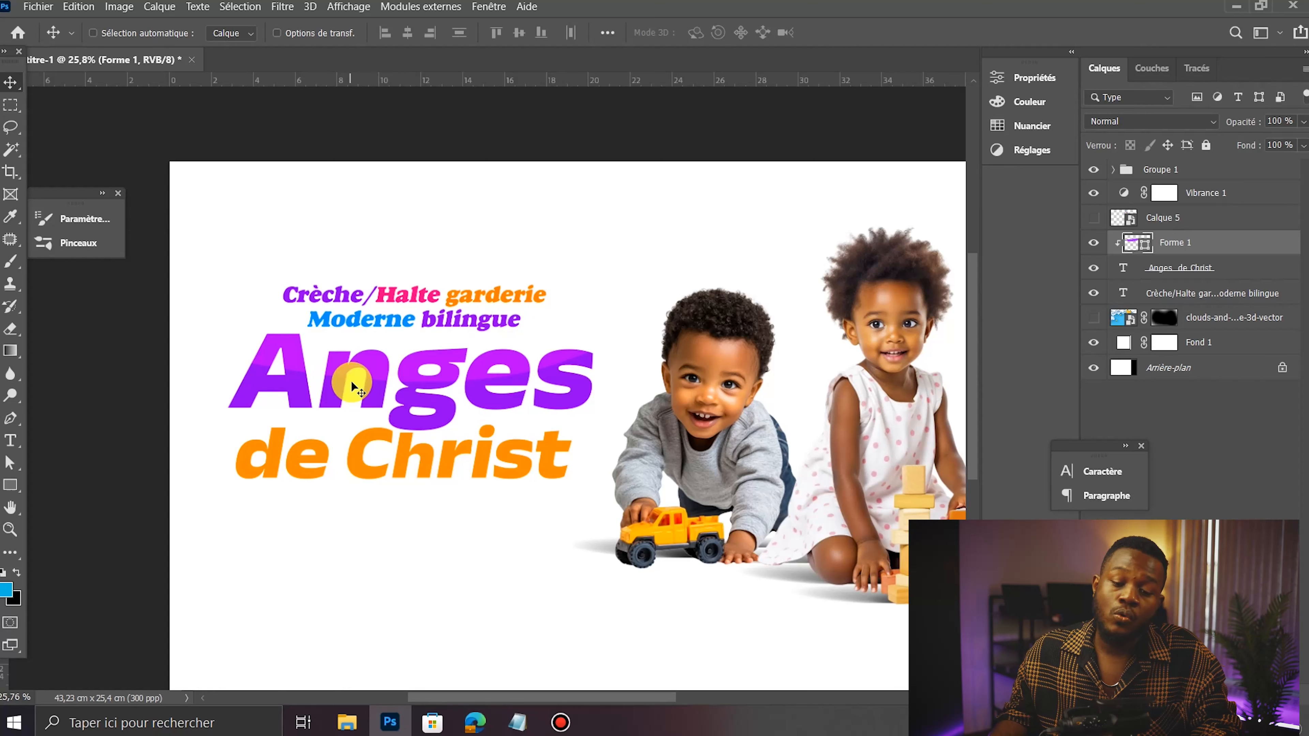
Step: Recolor the clipped shape with a subtler tint of the title's purple, at hue 276, saturation 85 % and brightness 93 %
double_click(1147, 248)
click(456, 400)
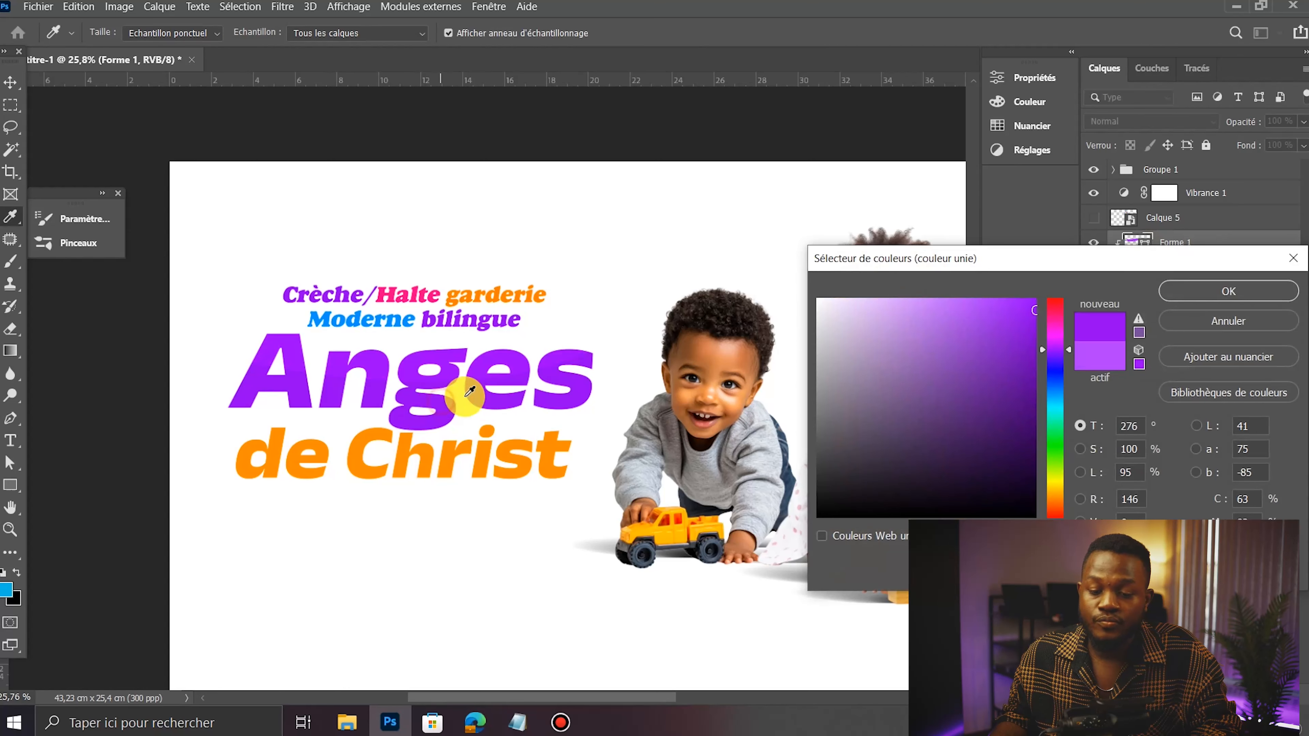
click(983, 316)
mouse_move(982, 316)
mouse_down()
mouse_move(990, 369)
mouse_move(969, 313)
mouse_move(1001, 316)
mouse_move(967, 310)
mouse_move(1013, 315)
mouse_move(1001, 316)
mouse_up()
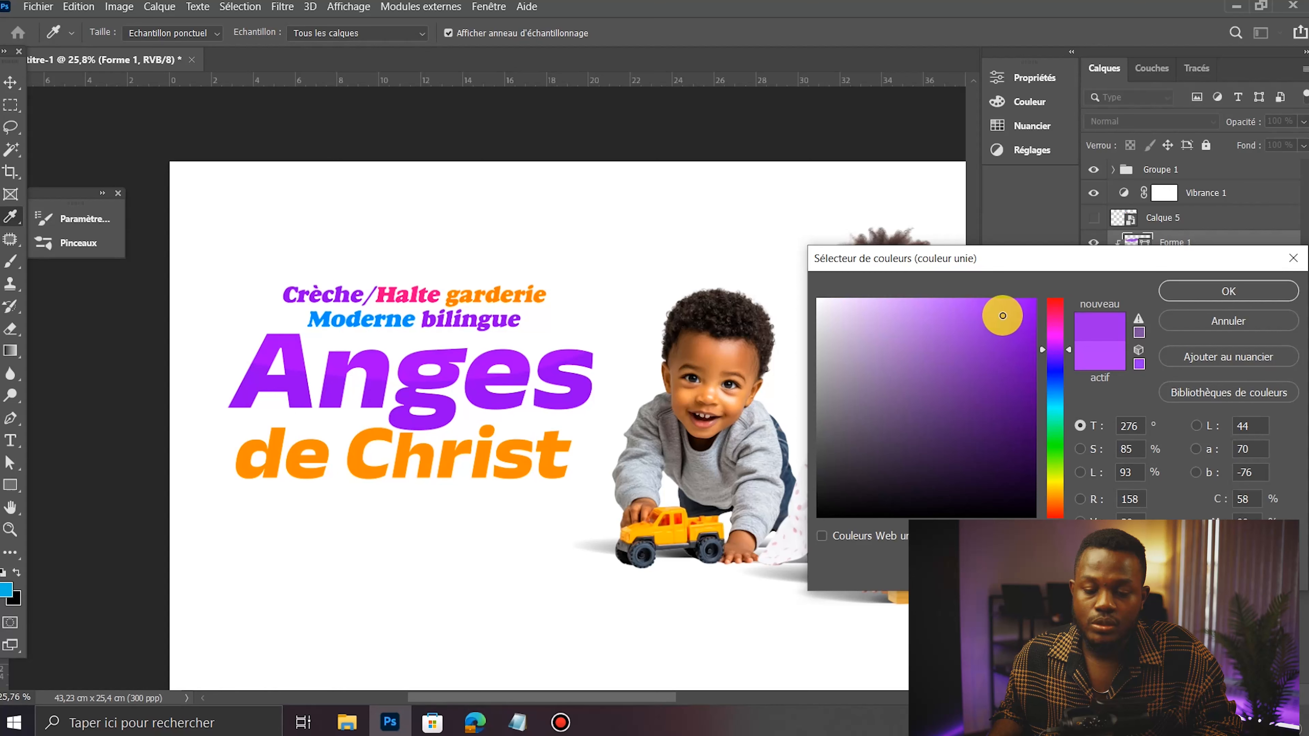
click(1188, 291)
Step: Add a drop shadow to the Forme 1 layer in a darker purple sampled from "Anges", with 61 % opacity
right_click(1183, 242)
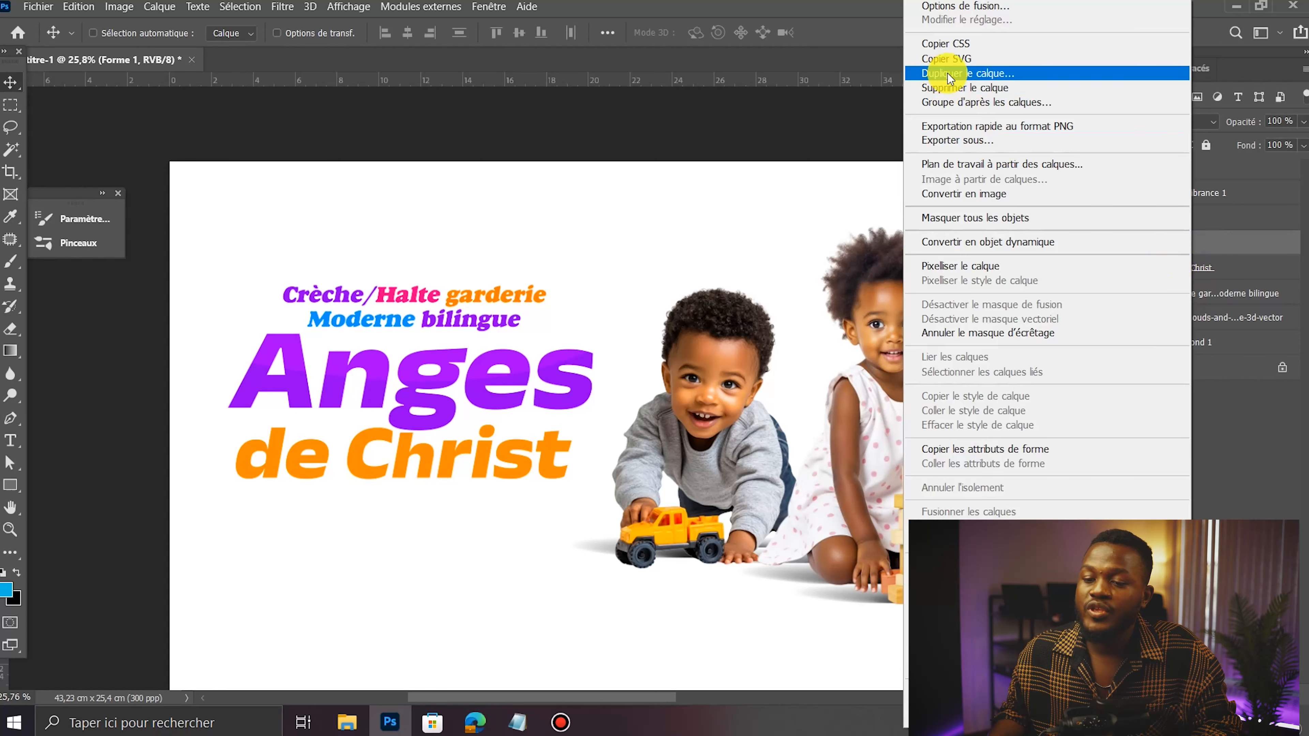
click(897, 116)
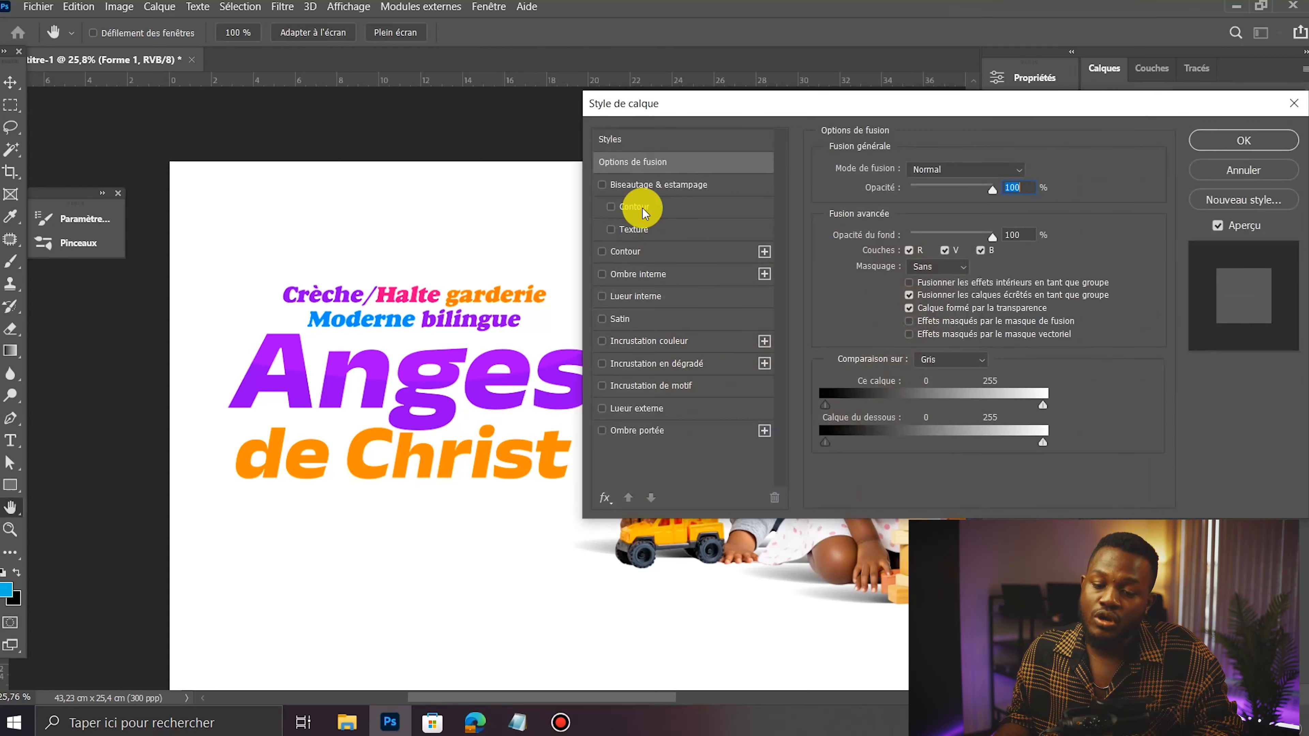
drag(650, 96, 702, 88)
click(690, 422)
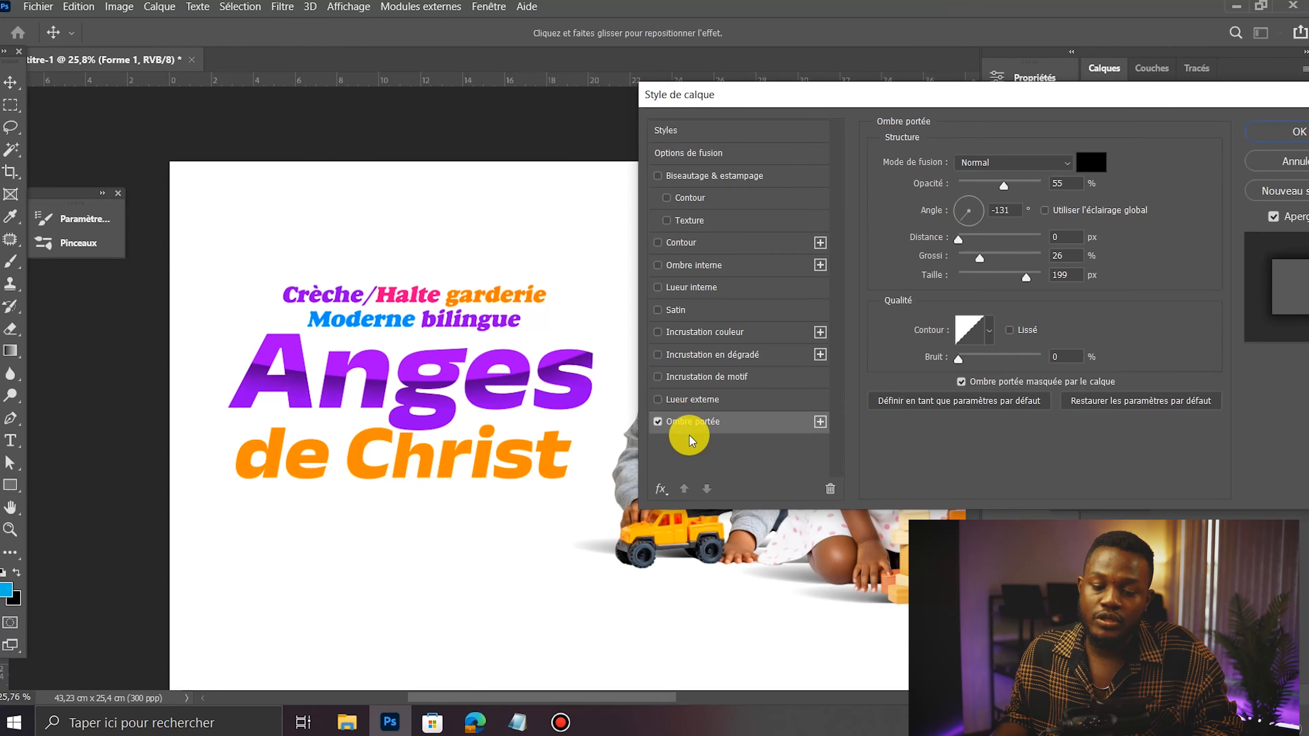
click(1084, 172)
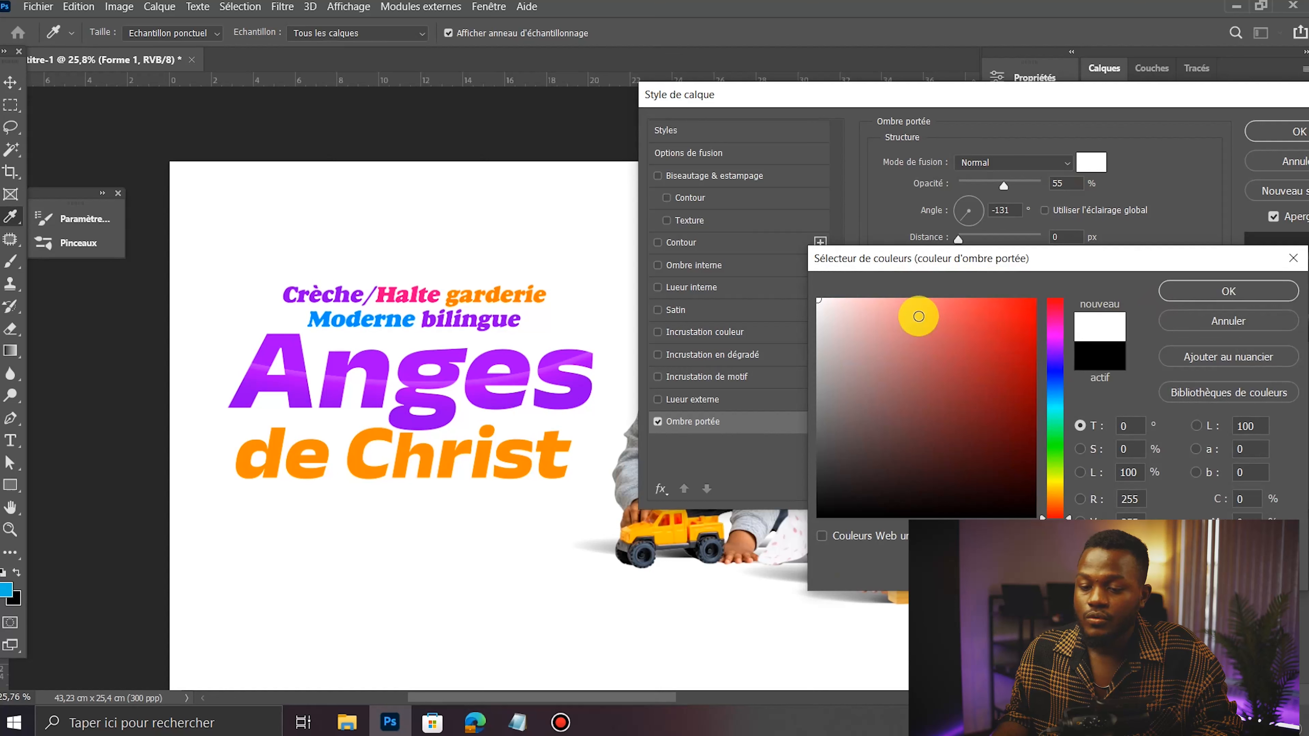
click(577, 393)
click(1018, 368)
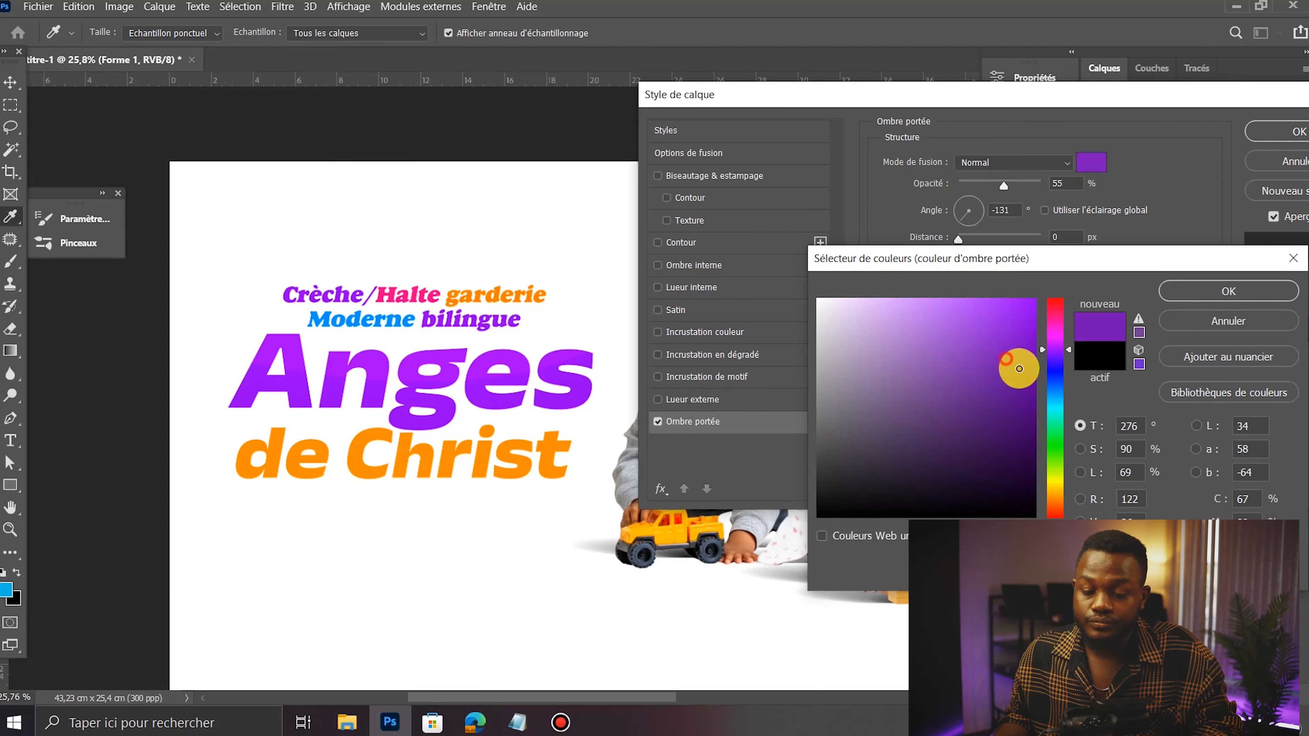
click(1177, 291)
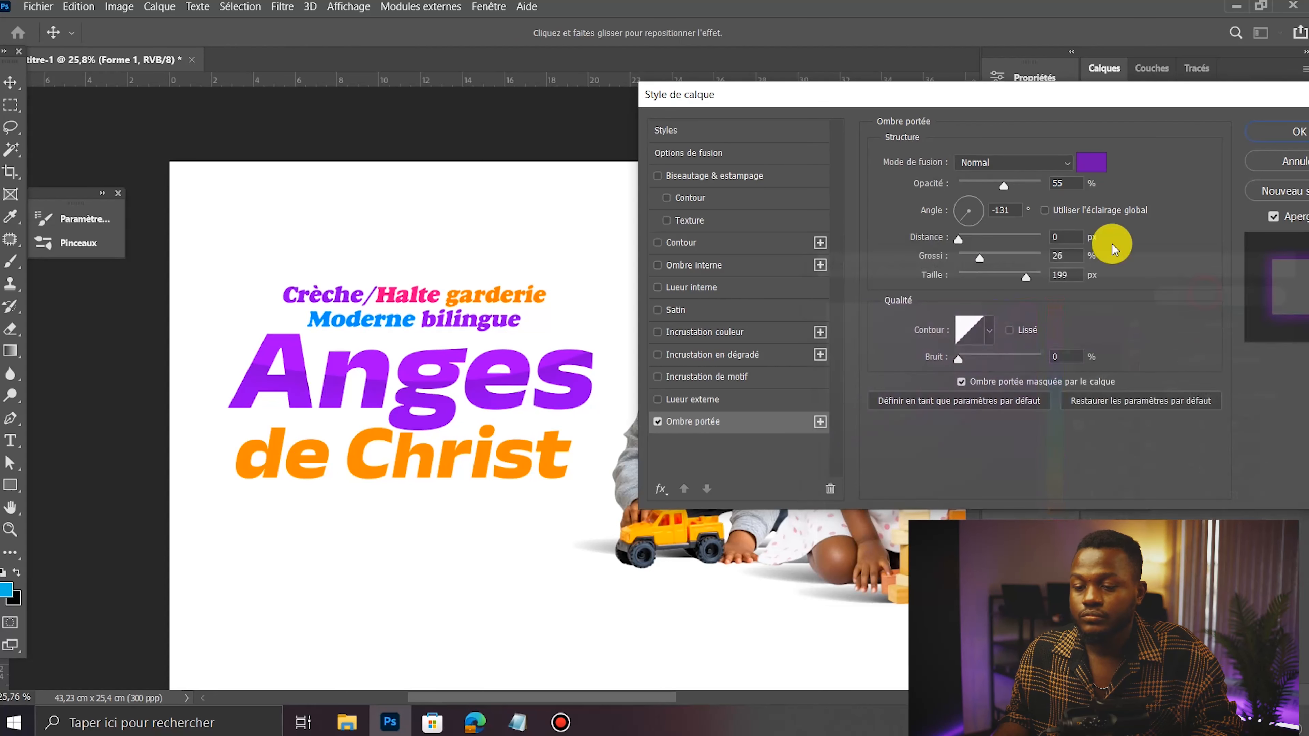
drag(1041, 185, 1009, 181)
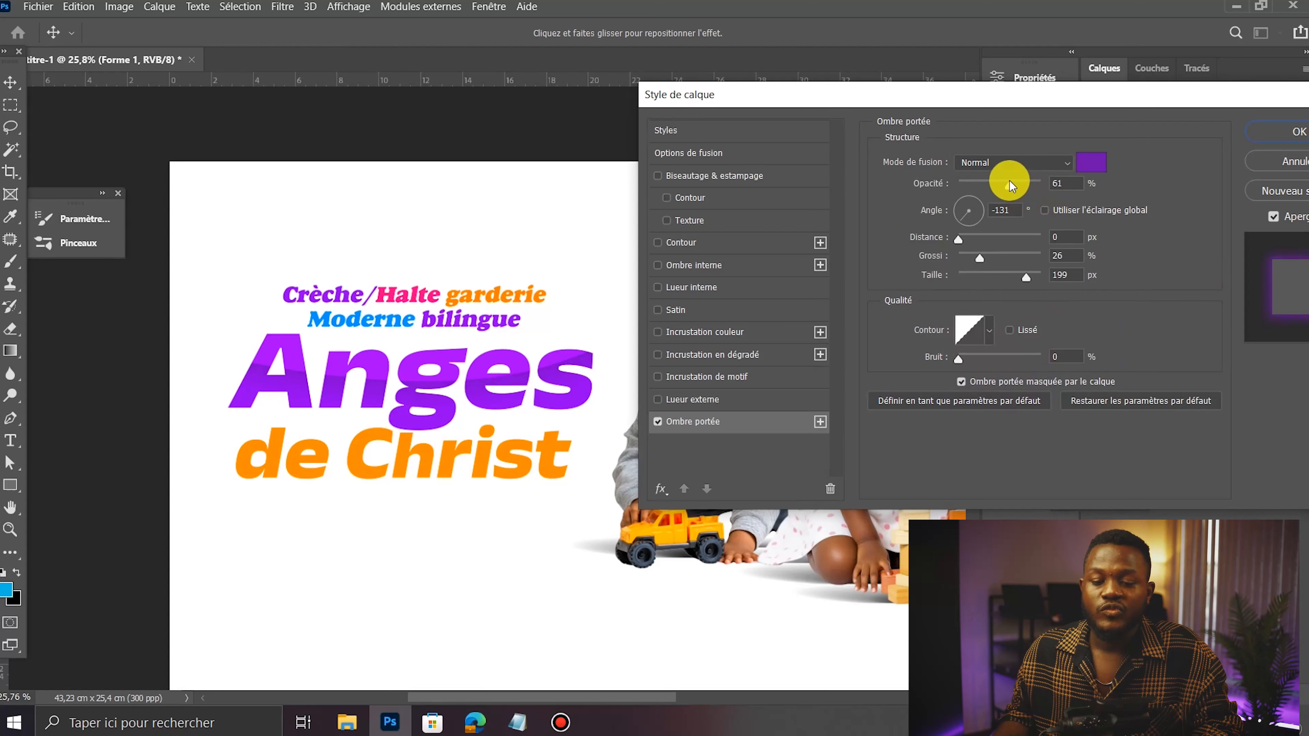
click(1283, 135)
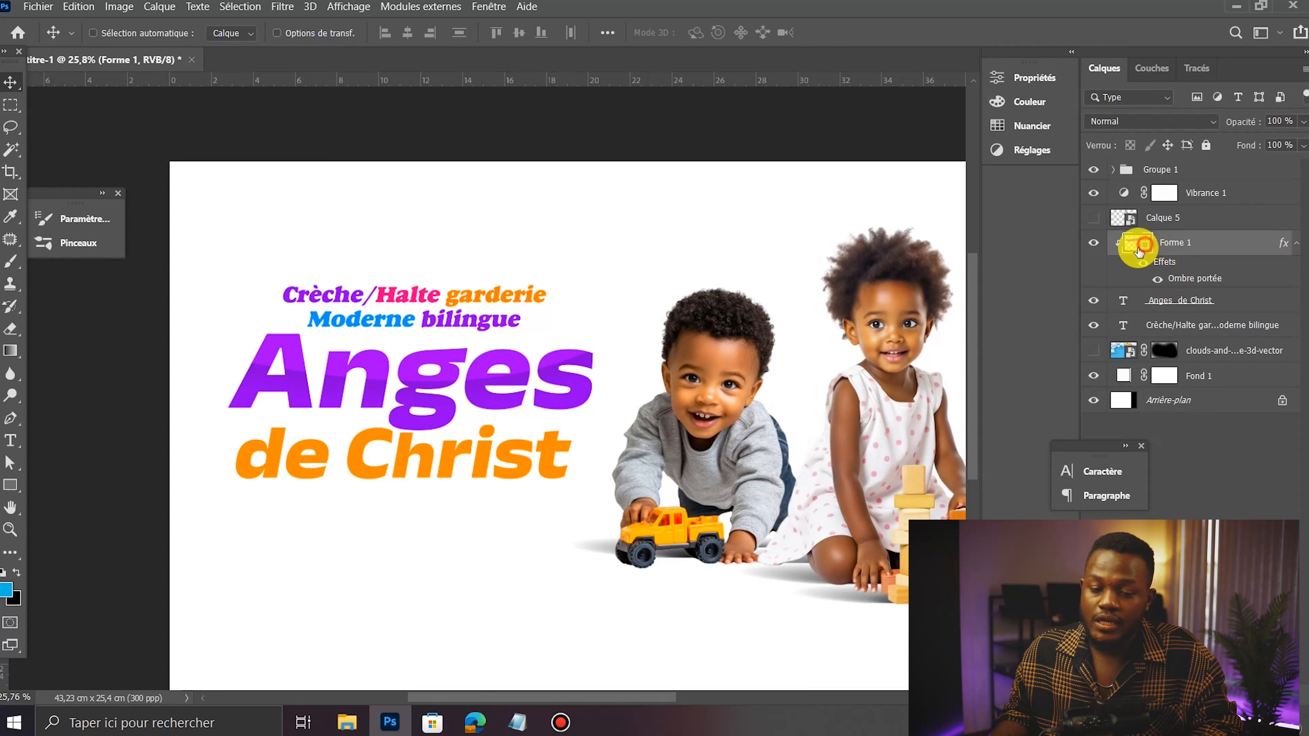
Step: Recolor the Forme 1 shape with a purple sampled from "Anges", at about hue 277, saturation 93 % and brightness 92 %
double_click(1137, 245)
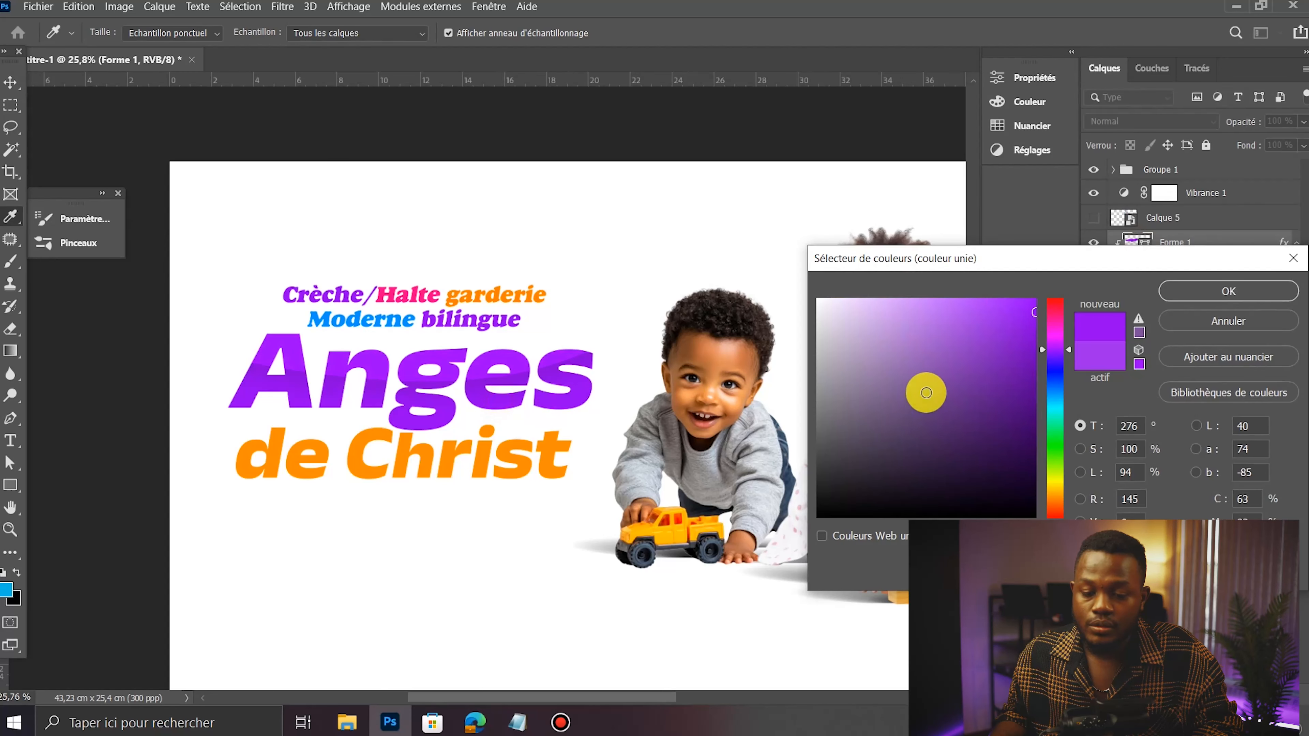
mouse_move(1015, 332)
mouse_down()
mouse_move(1017, 307)
mouse_move(1027, 359)
mouse_up()
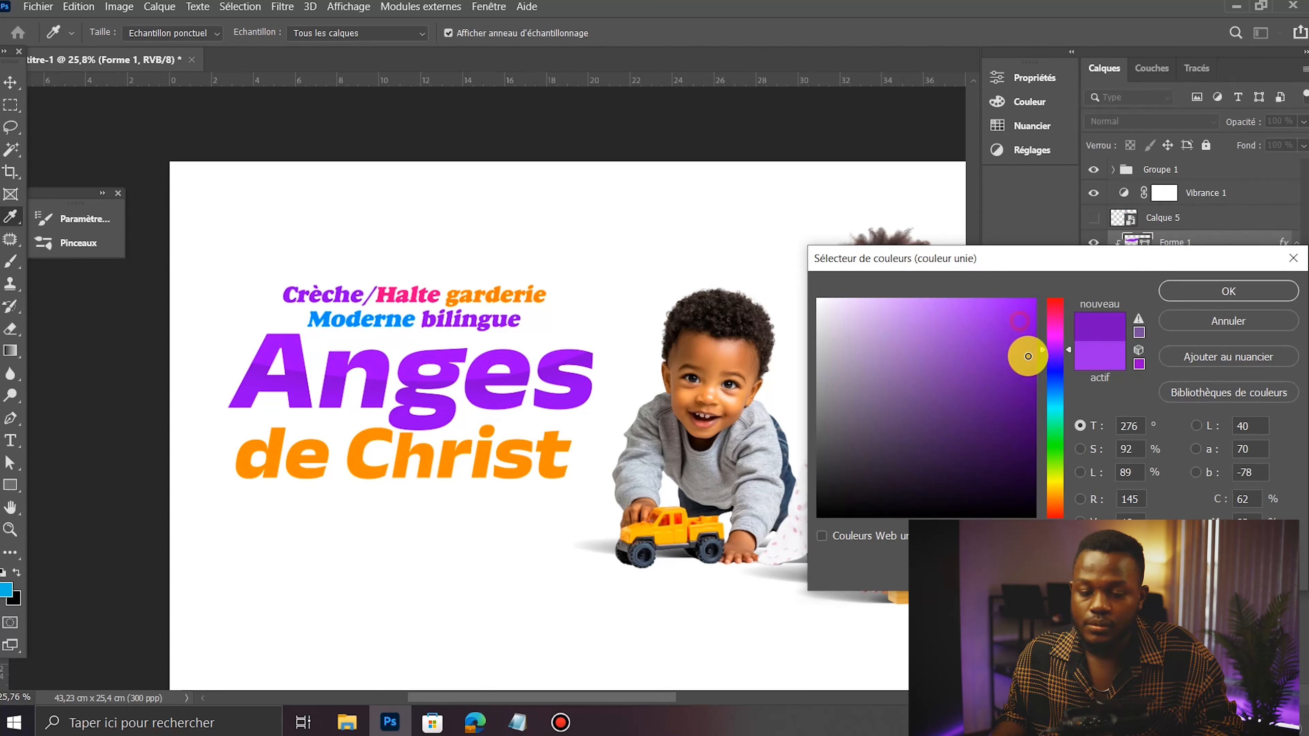
click(552, 372)
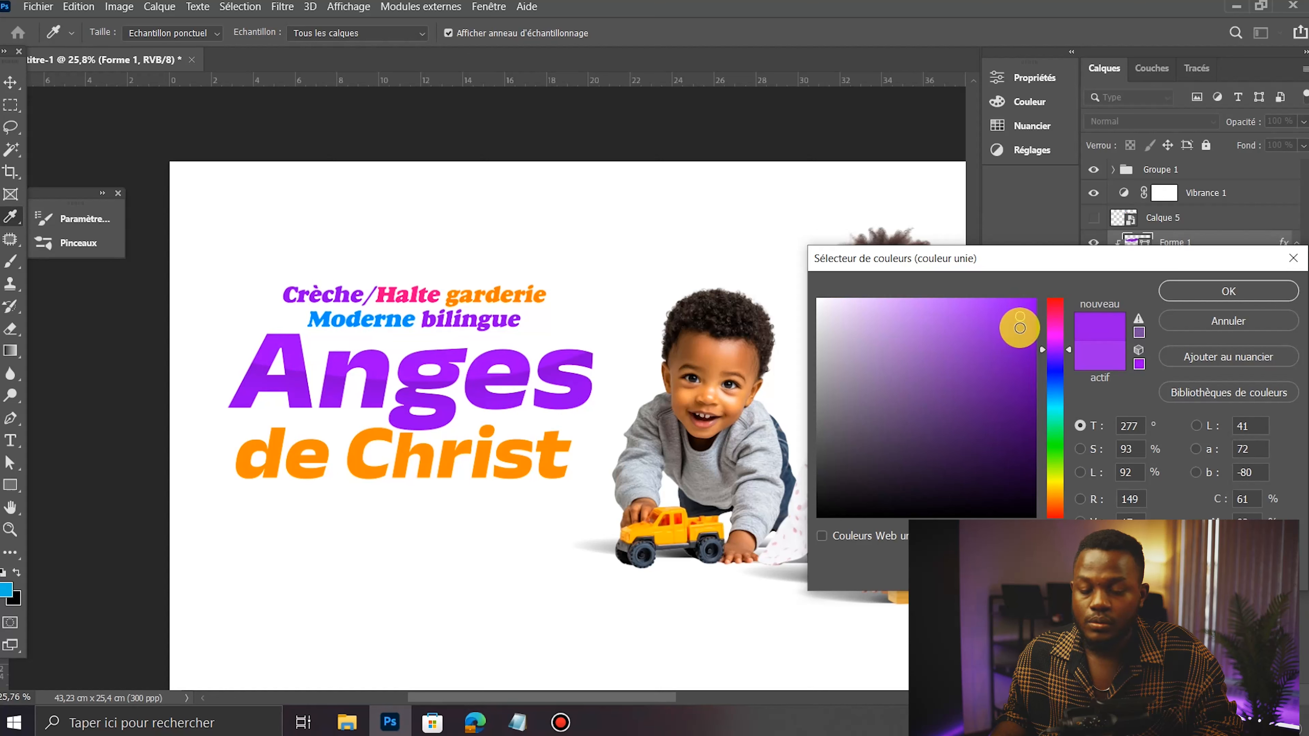
click(1164, 303)
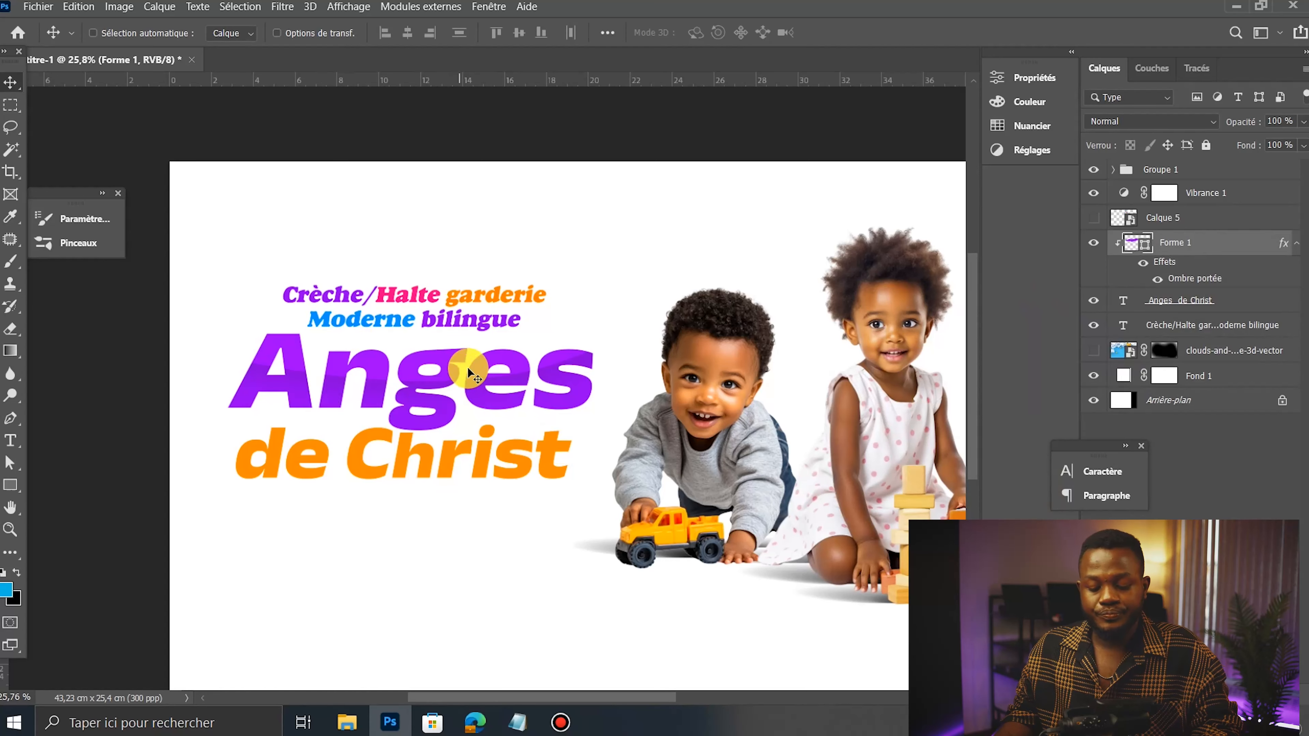
scroll(412, 323, up, 2)
scroll(380, 398, up, 3)
scroll(482, 374, down, 4)
scroll(474, 386, down, 2)
scroll(453, 365, up, 2)
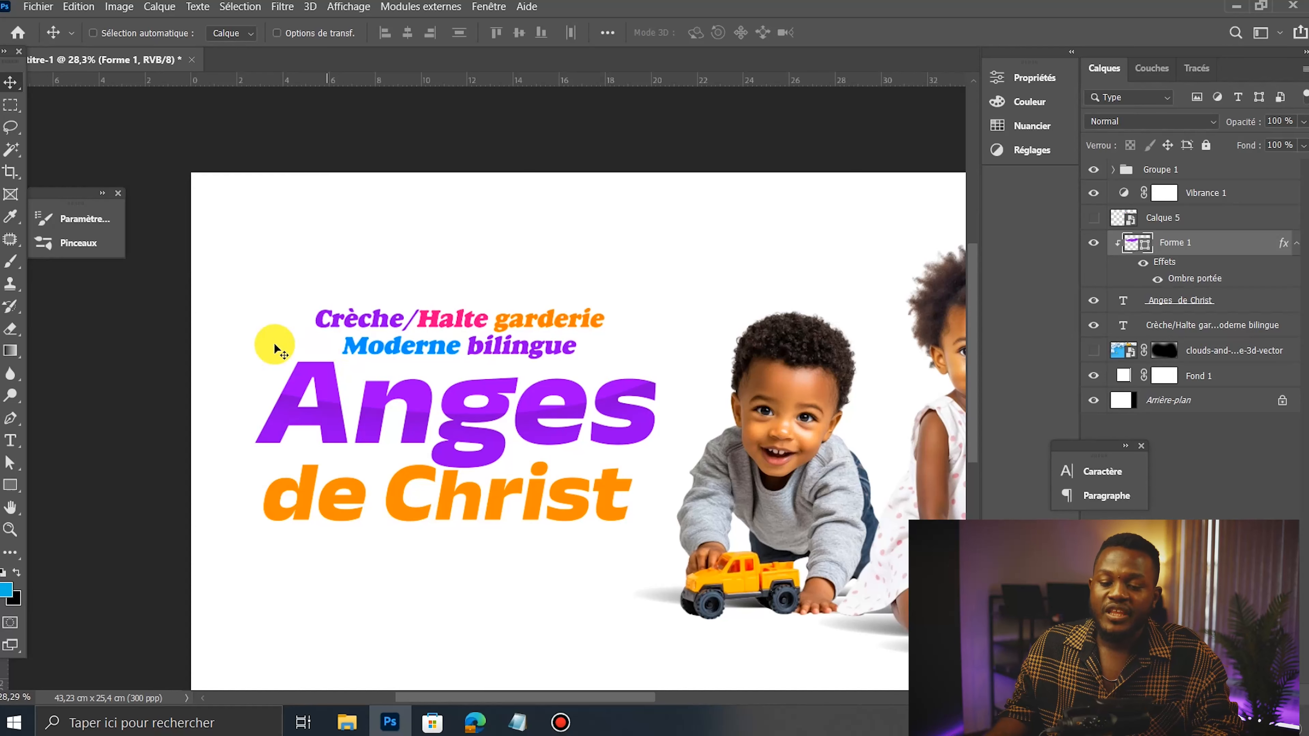
scroll(335, 351, down, 2)
scroll(494, 408, up, 3)
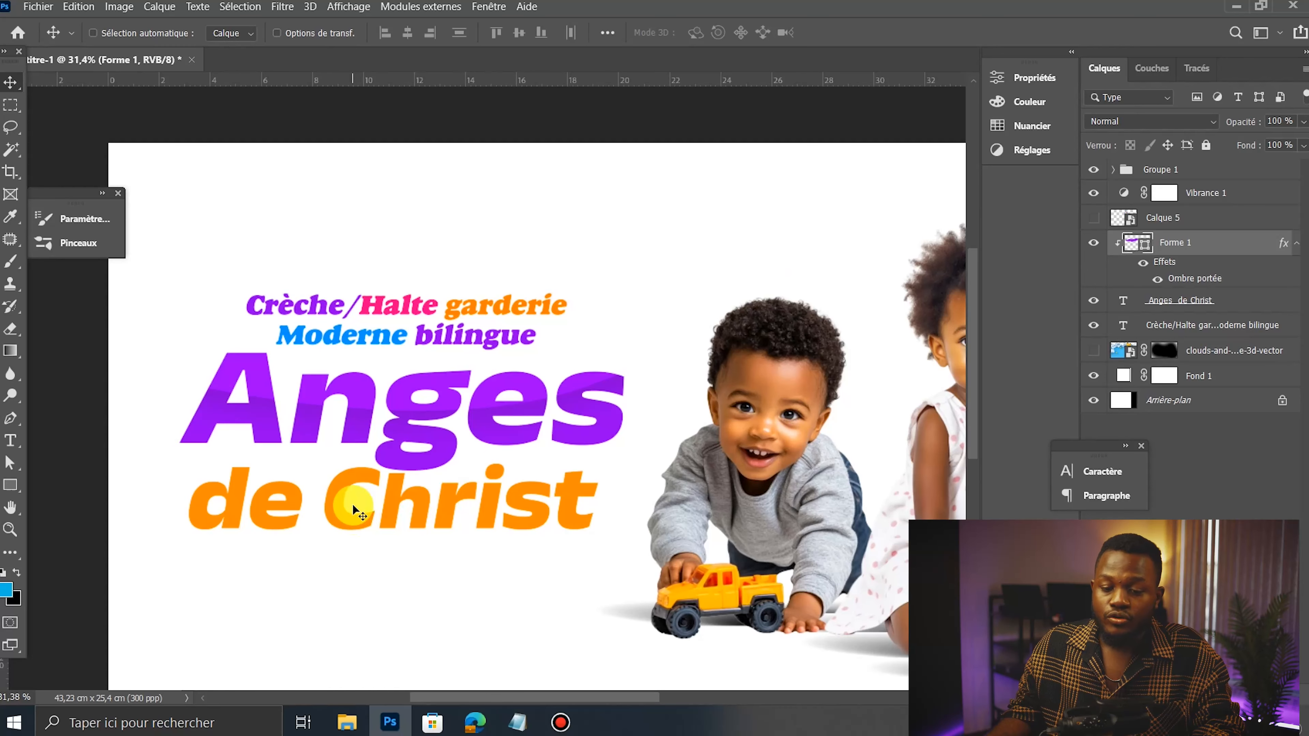
Step: Cut the words "de Christ" out of the "Anges de Christ" text layer, leaving only "Anges"
double_click(1124, 303)
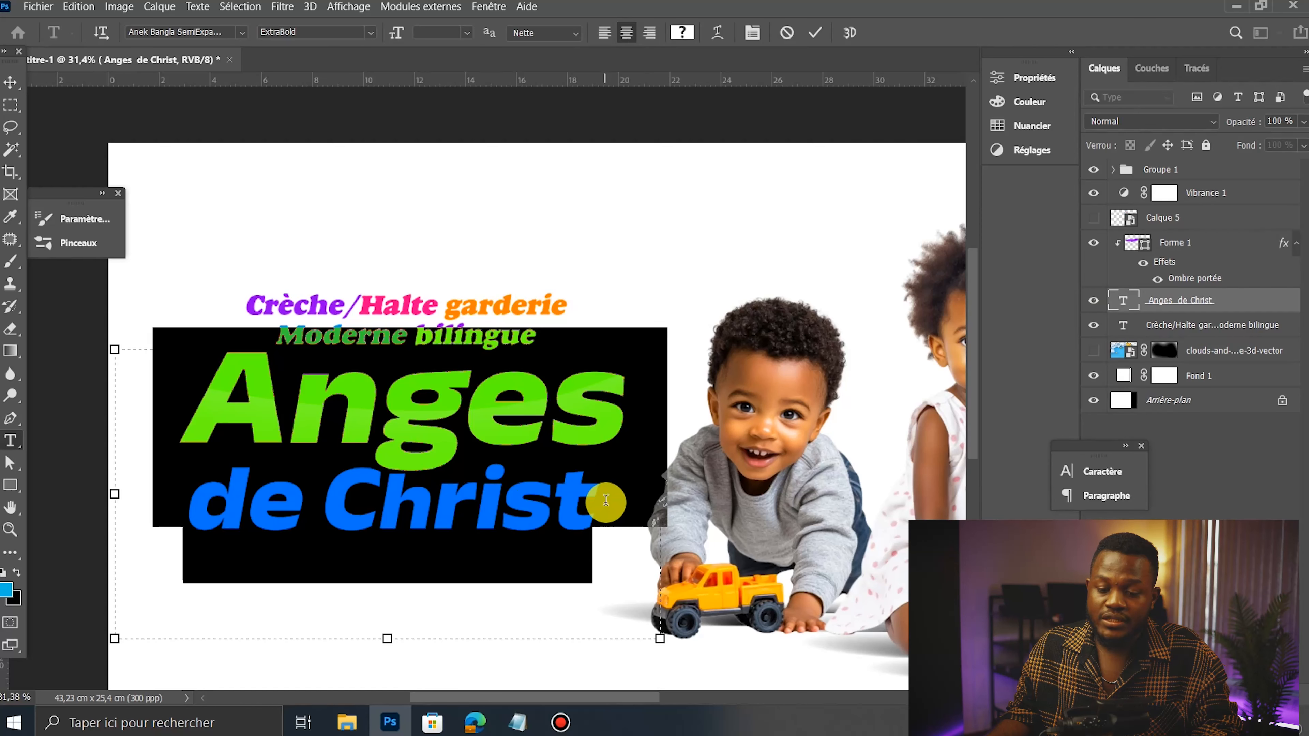
drag(605, 500, 150, 491)
key(ctrl+c)
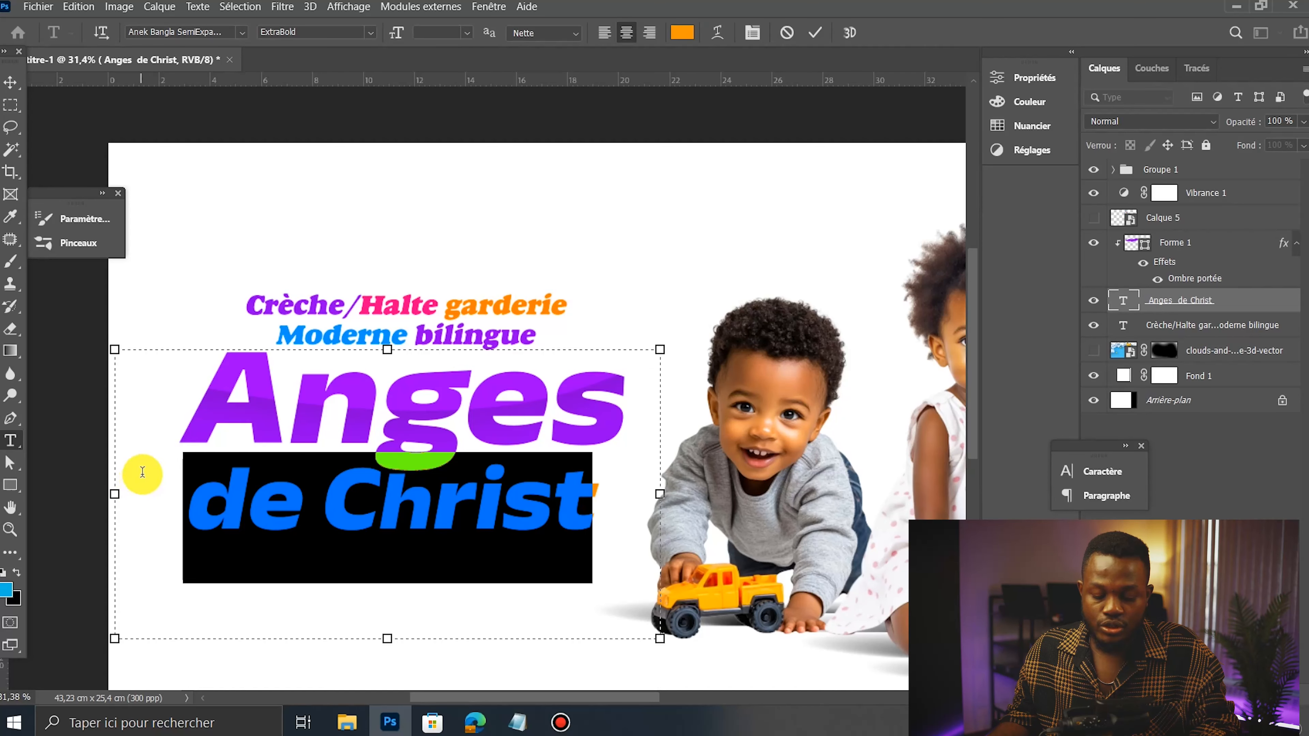
key(BackSpace)
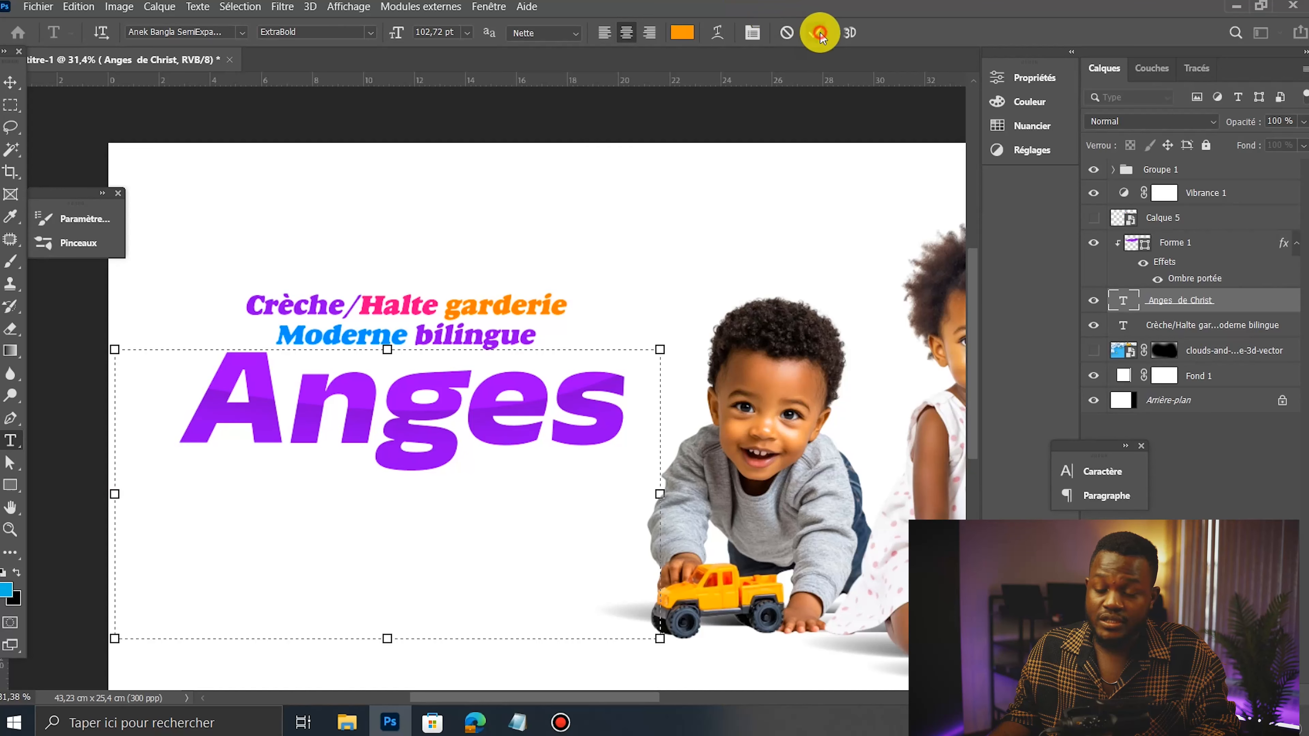
click(821, 35)
Step: Duplicate the "Anges" text layer just below the word and replace the copy's text with the cut words "de Christ"
key(v)
click(365, 455)
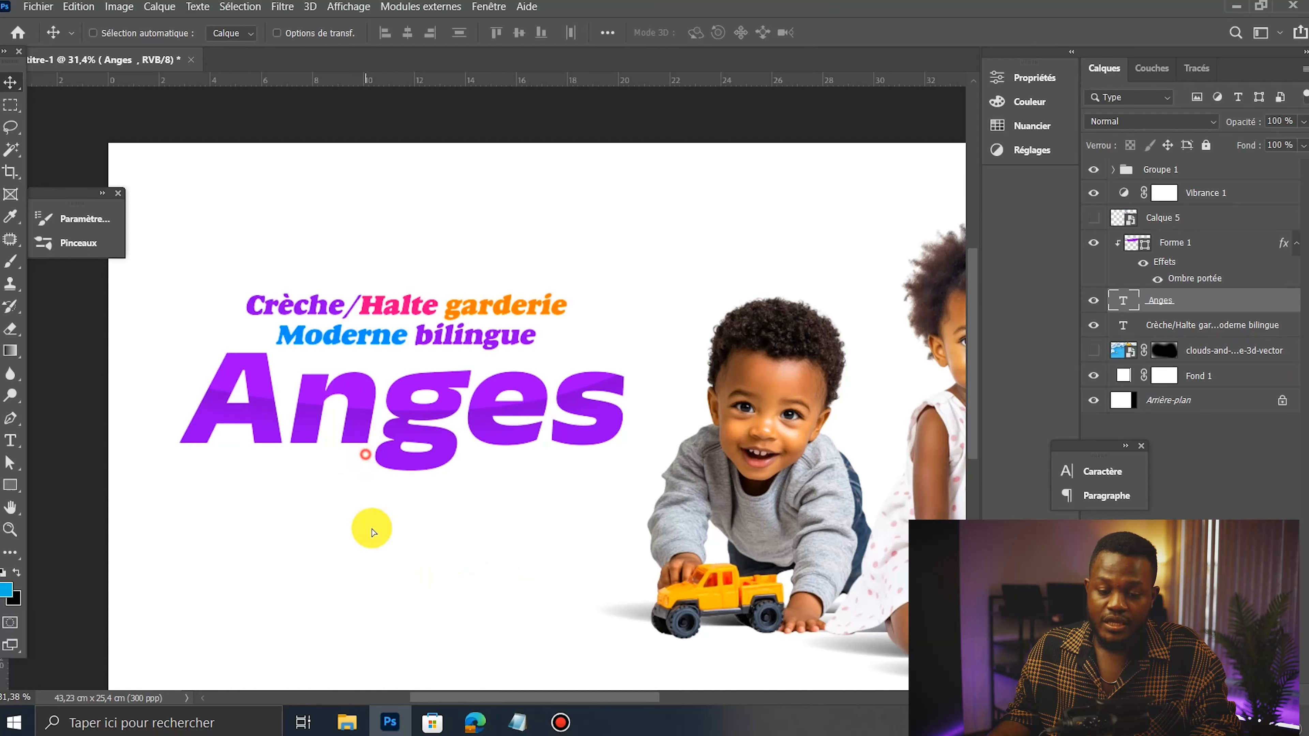
drag(365, 455, 376, 538)
key(t)
click(381, 517)
key(ctrl+a)
key(ctrl+v)
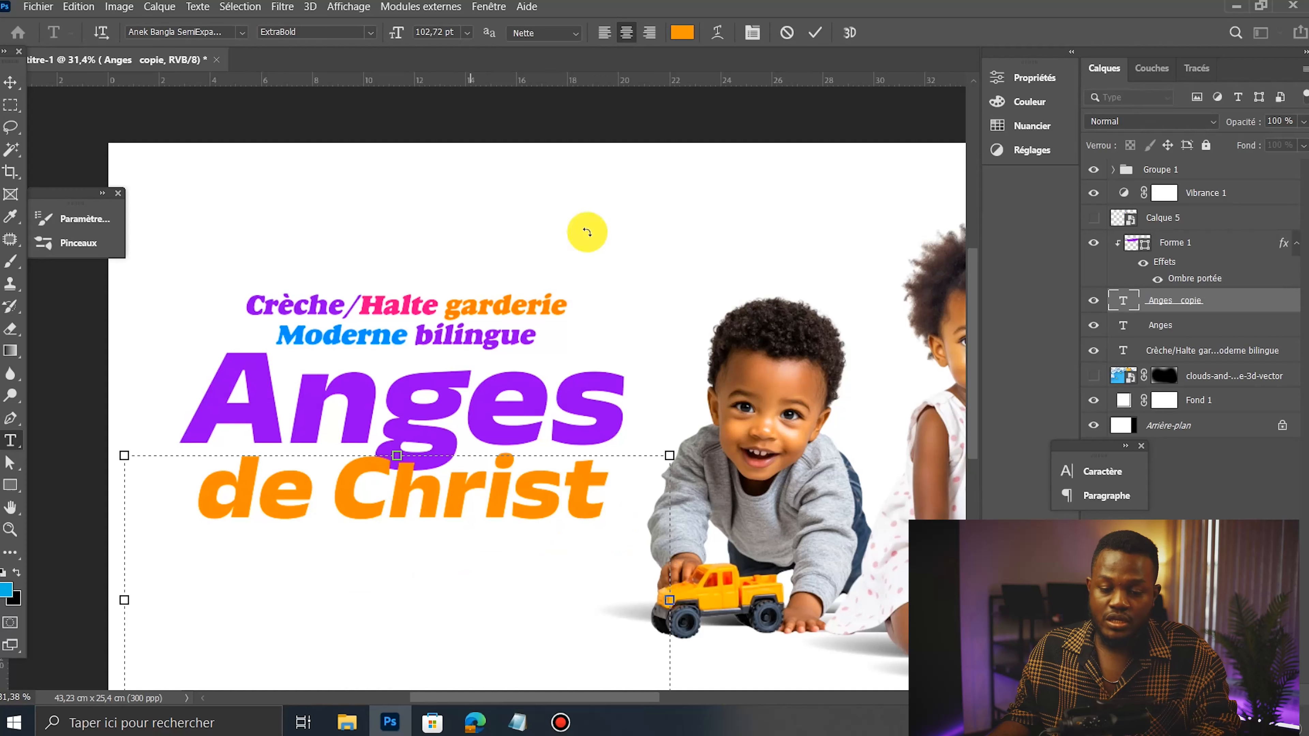
click(815, 32)
Step: Position the "de Christ" text directly beneath "Anges", lined up with its starting edge
key(v)
mouse_move(425, 481)
mouse_down()
mouse_move(389, 497)
mouse_move(409, 499)
mouse_up()
mouse_move(517, 508)
mouse_down()
mouse_move(506, 507)
mouse_move(518, 504)
mouse_up()
Step: Try to nudge "de Christ" closer to "Anges", and restore its earlier position
scroll(489, 497, down, 3)
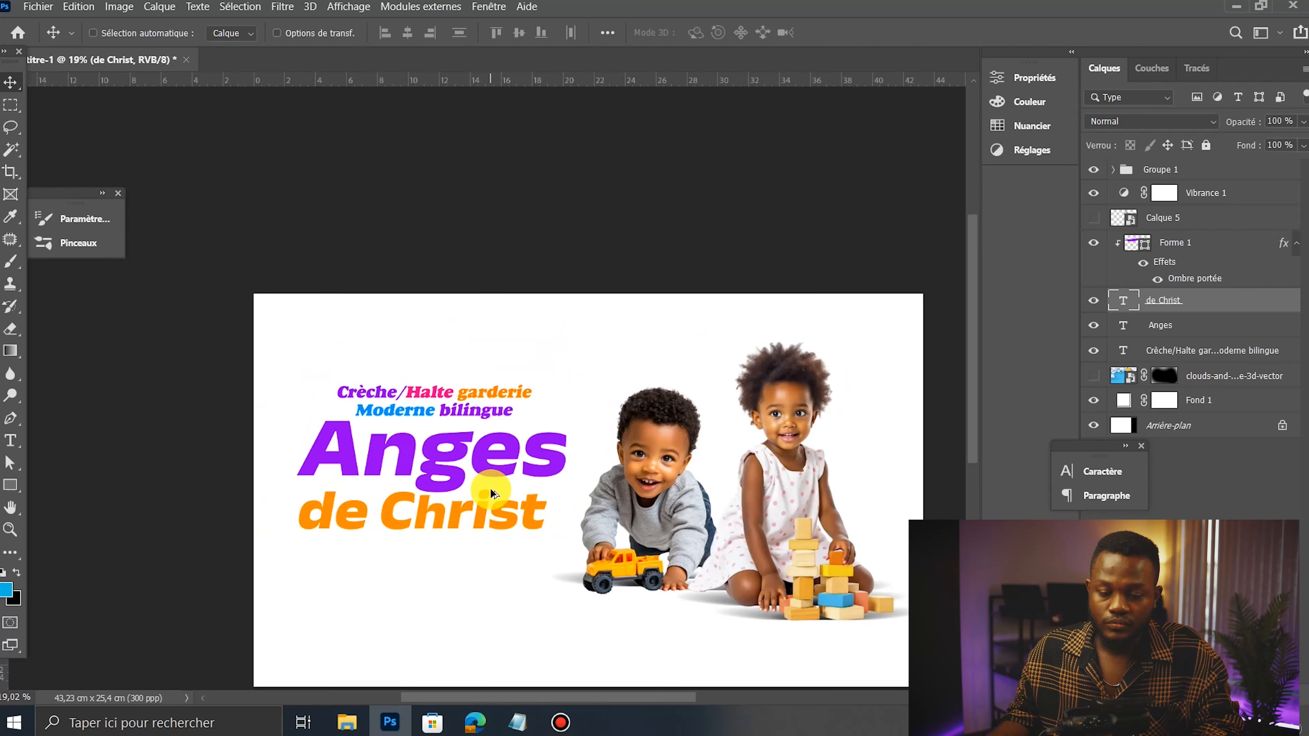
scroll(490, 494, up, 1)
drag(494, 479, 495, 475)
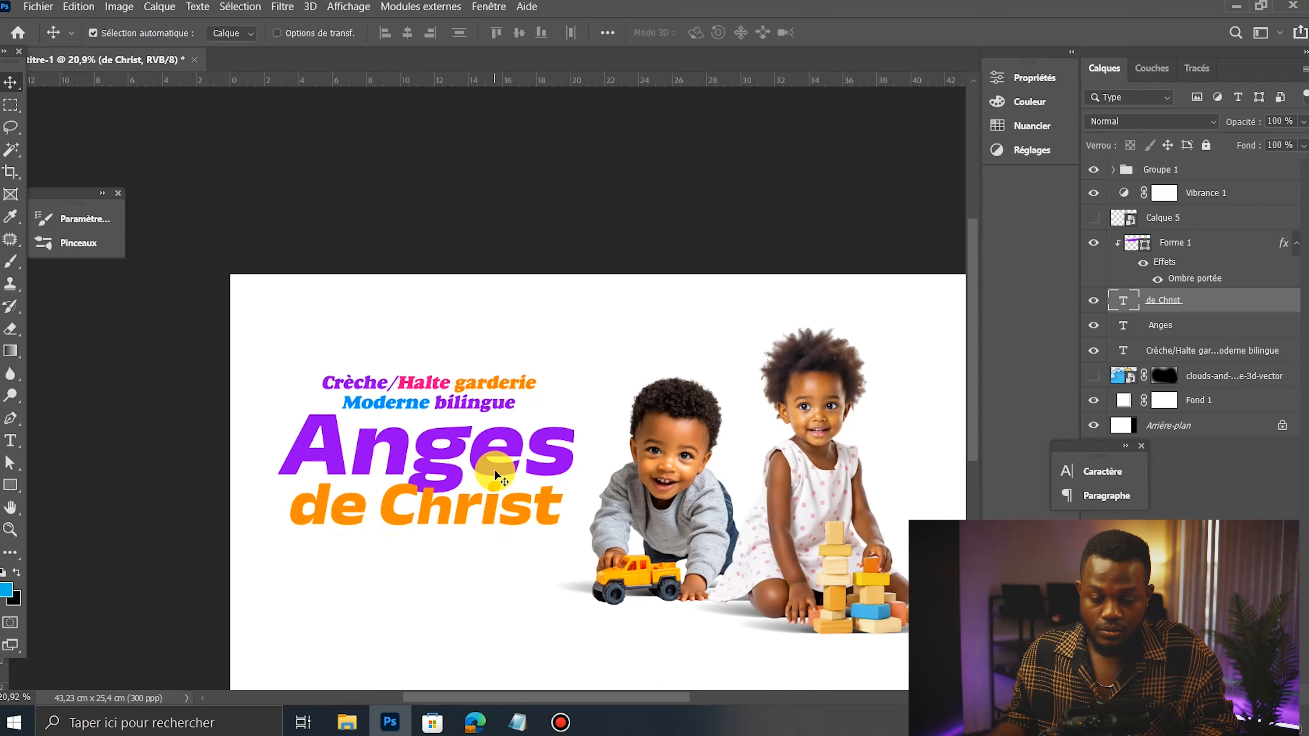
key(ctrl+z)
key(ctrl+z)
key(ctrl+z)
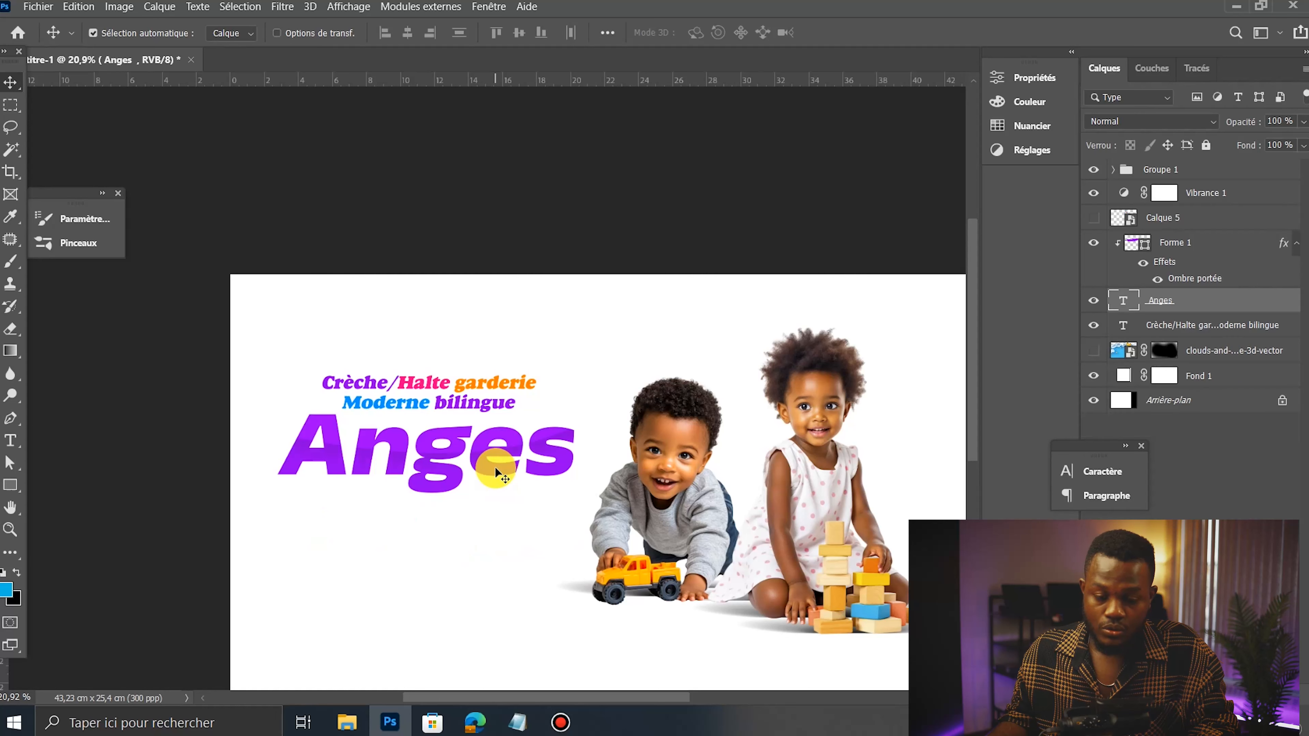
key(ctrl+shift+z)
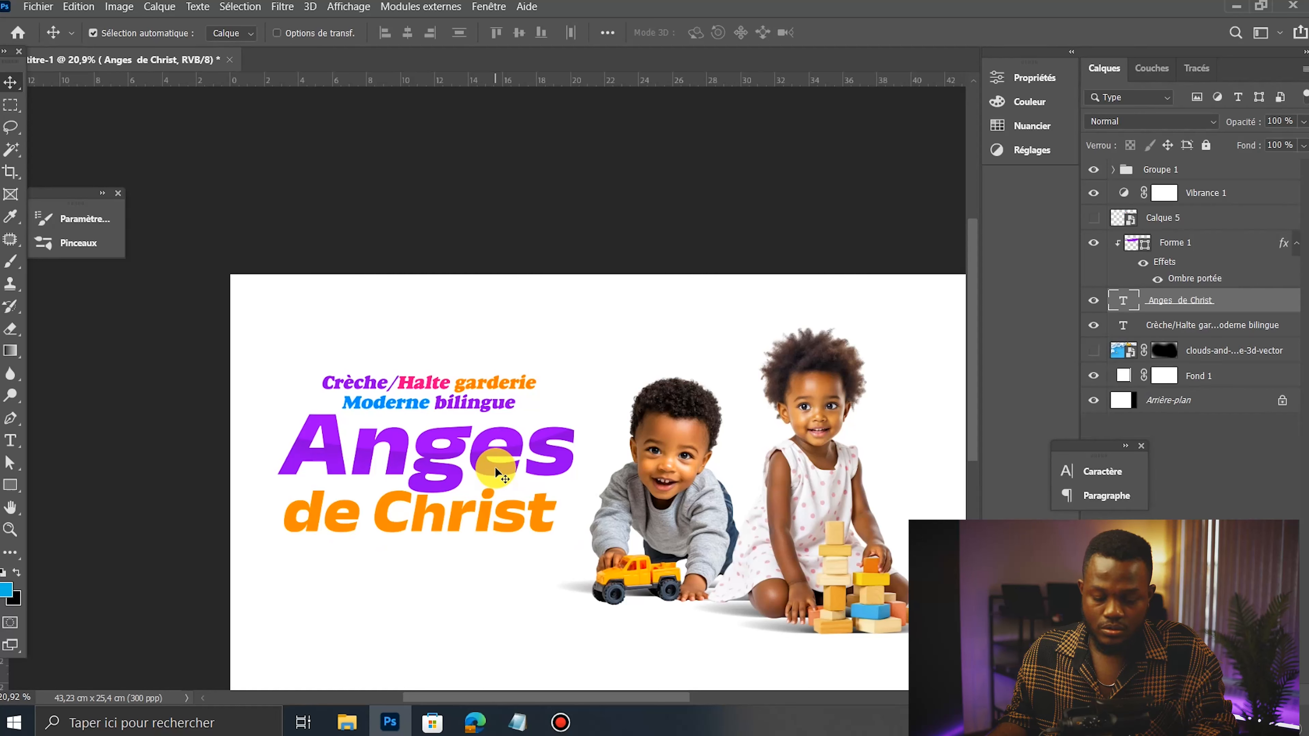
key(ctrl+shift+z)
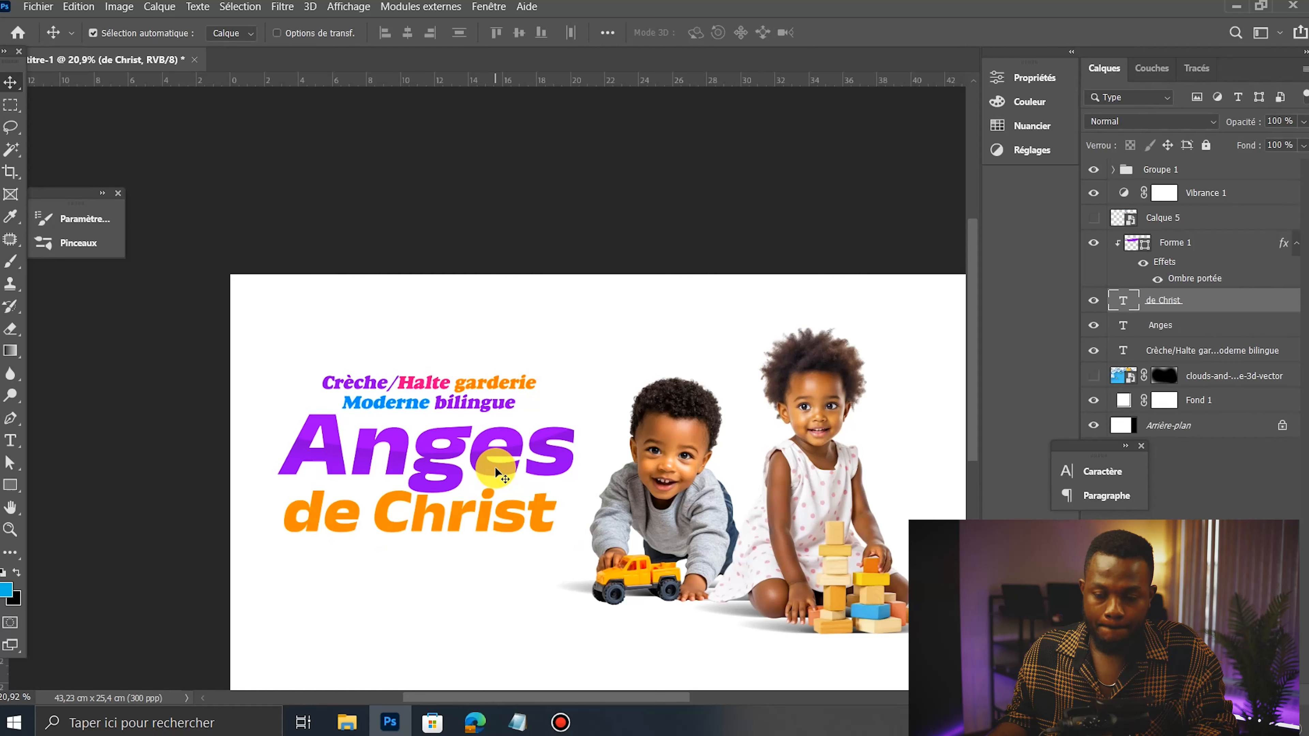
key(ctrl+shift+z)
key(ctrl+shift+z)
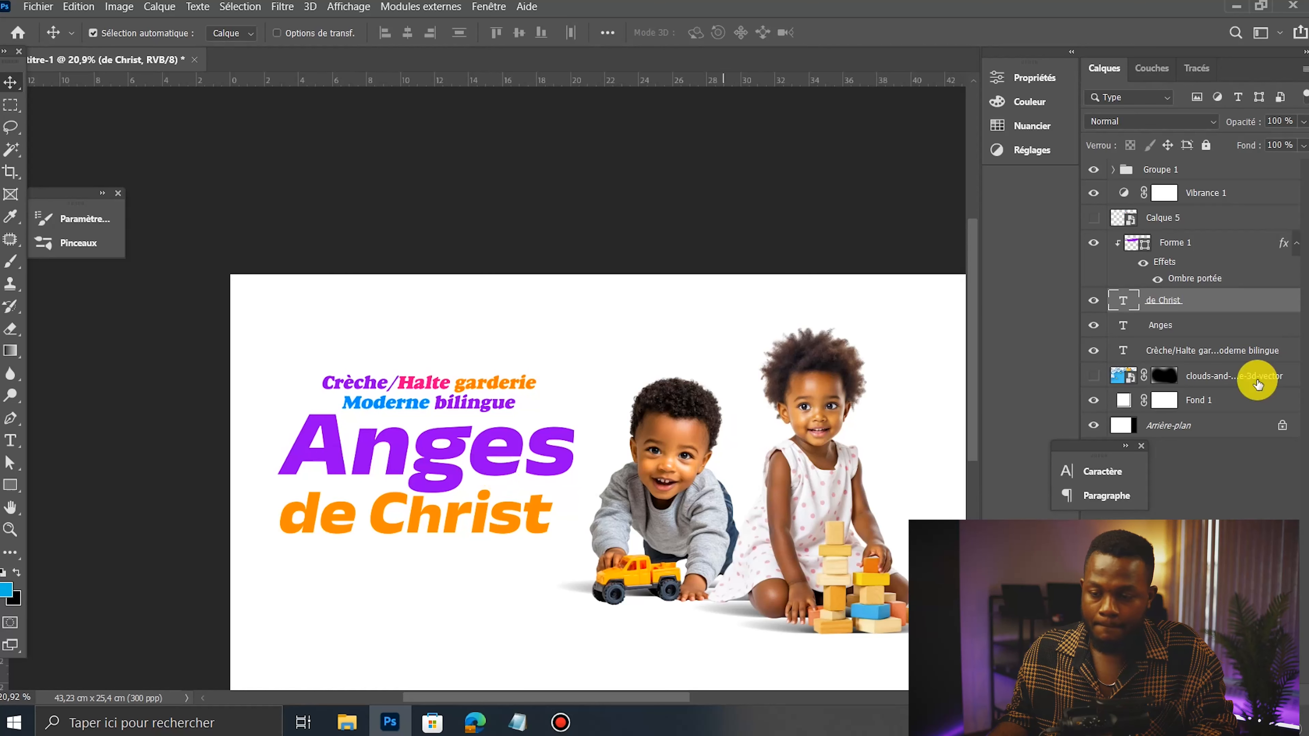
Step: Add a linear gradient overlay to the "de Christ" text layer and tilt its angle diagonally
click(1083, 308)
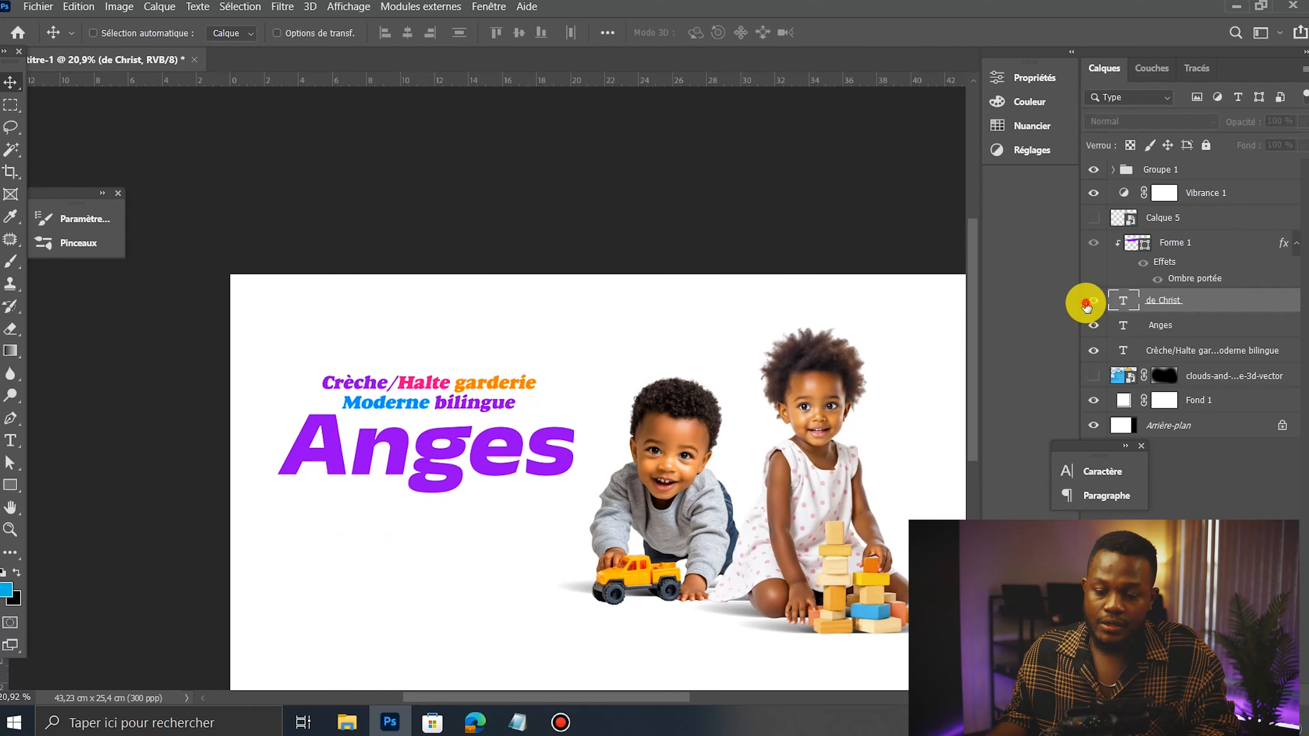
click(1093, 303)
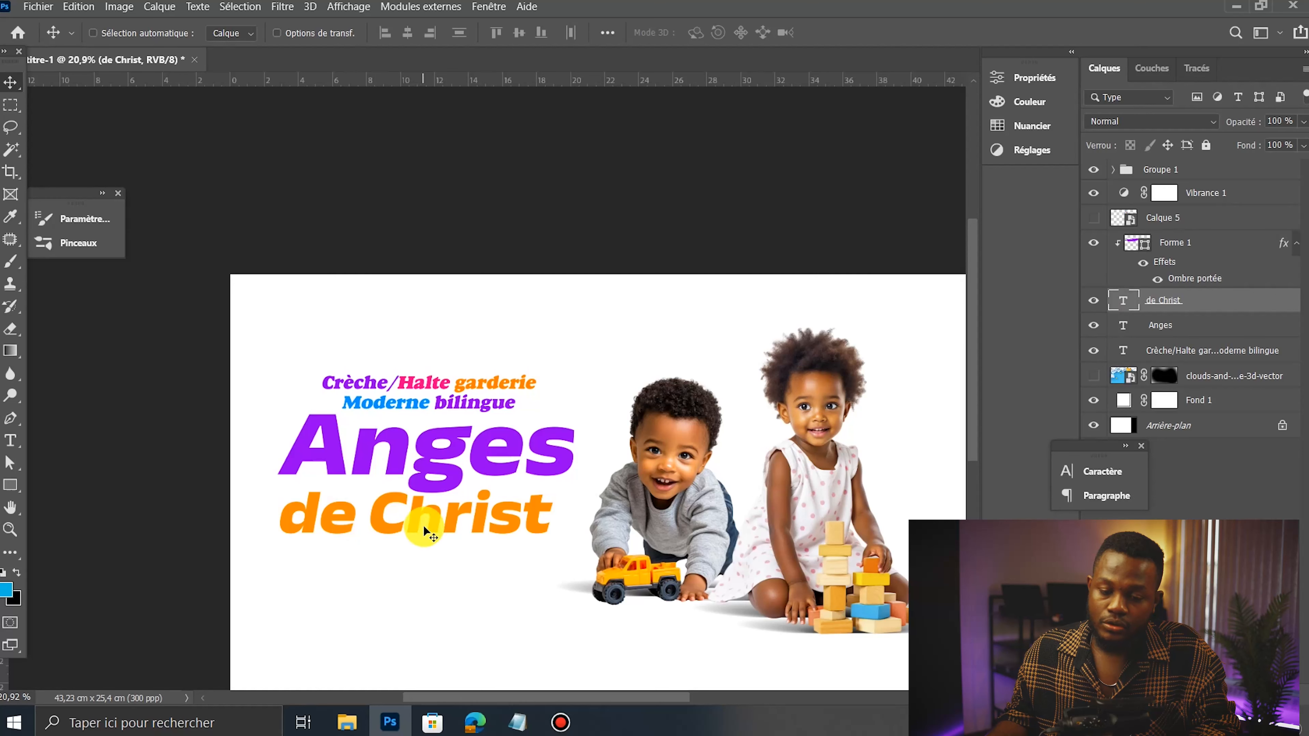
right_click(1182, 300)
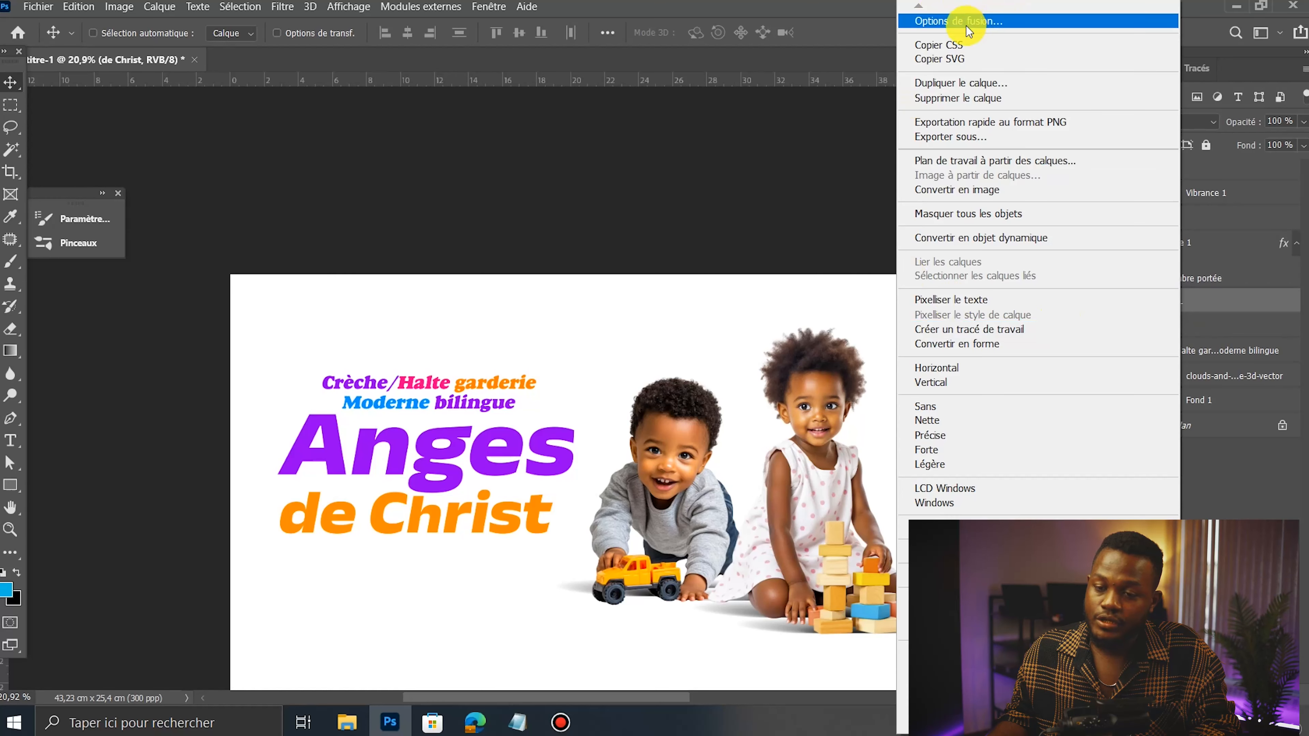
click(928, 21)
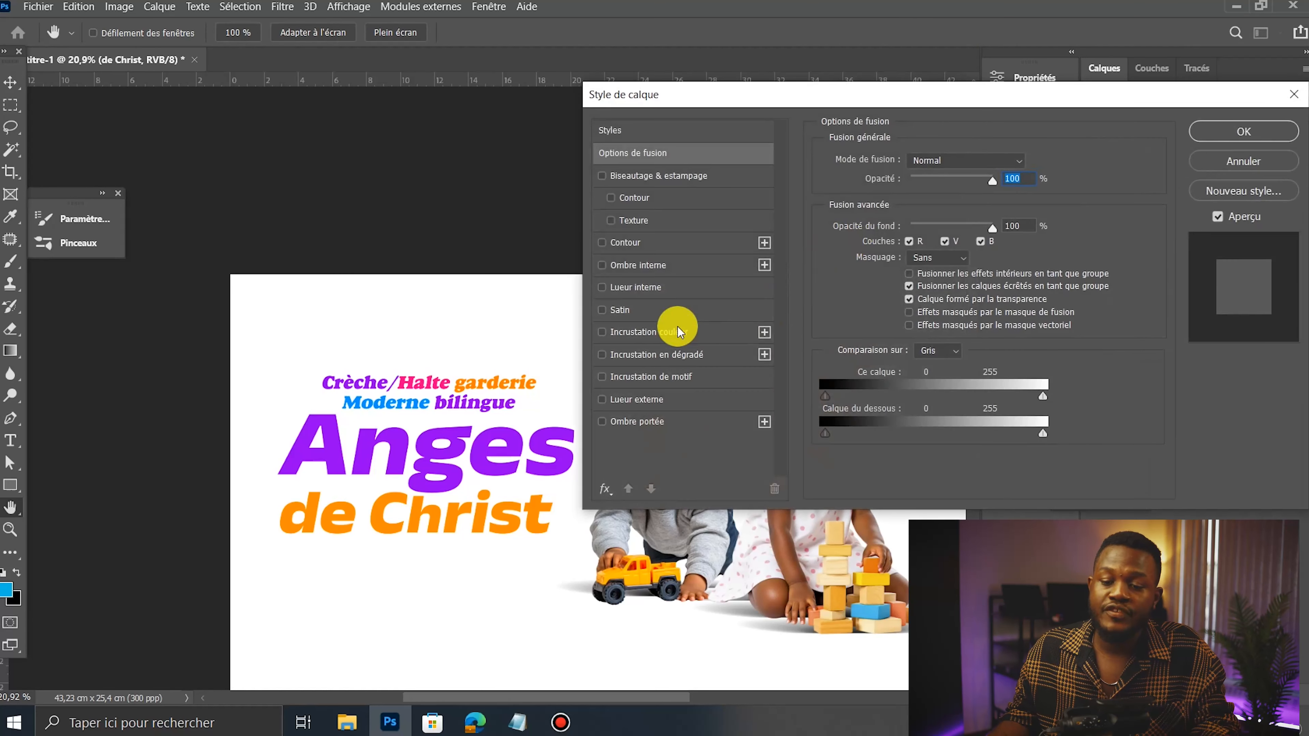
click(670, 354)
drag(661, 103, 703, 109)
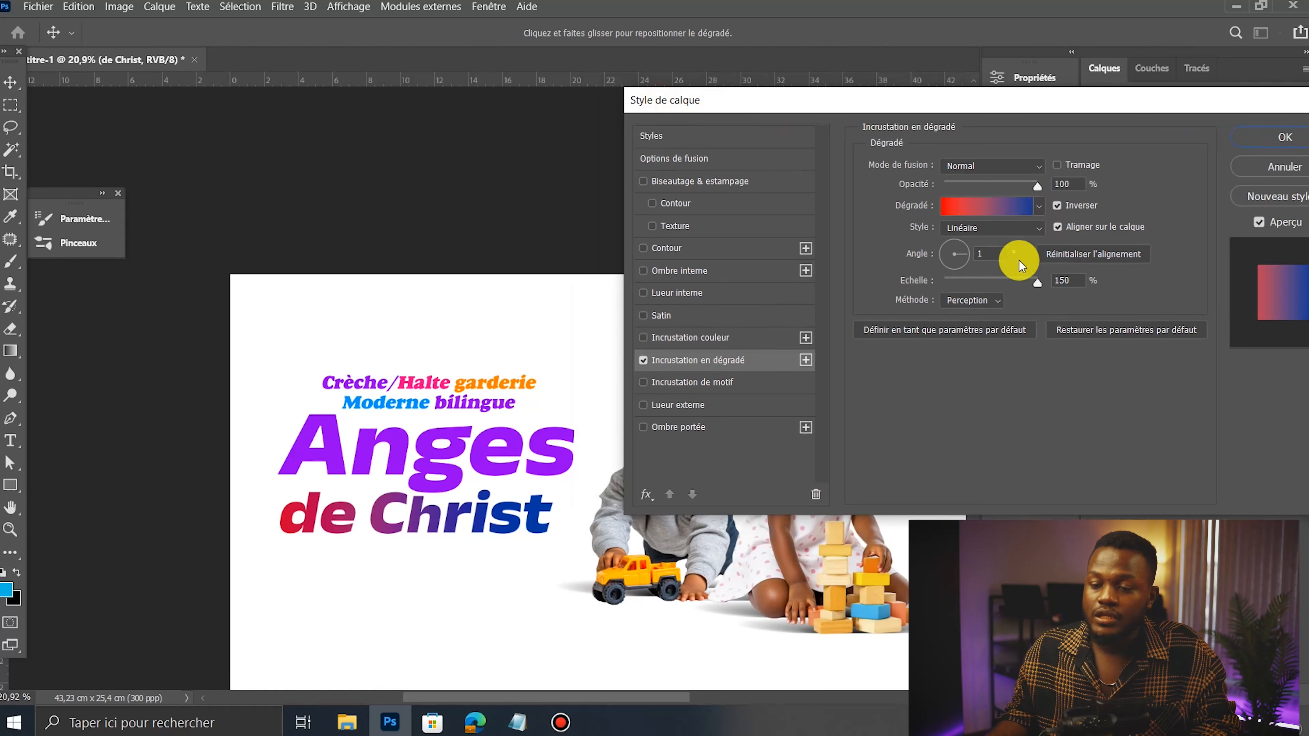
click(961, 243)
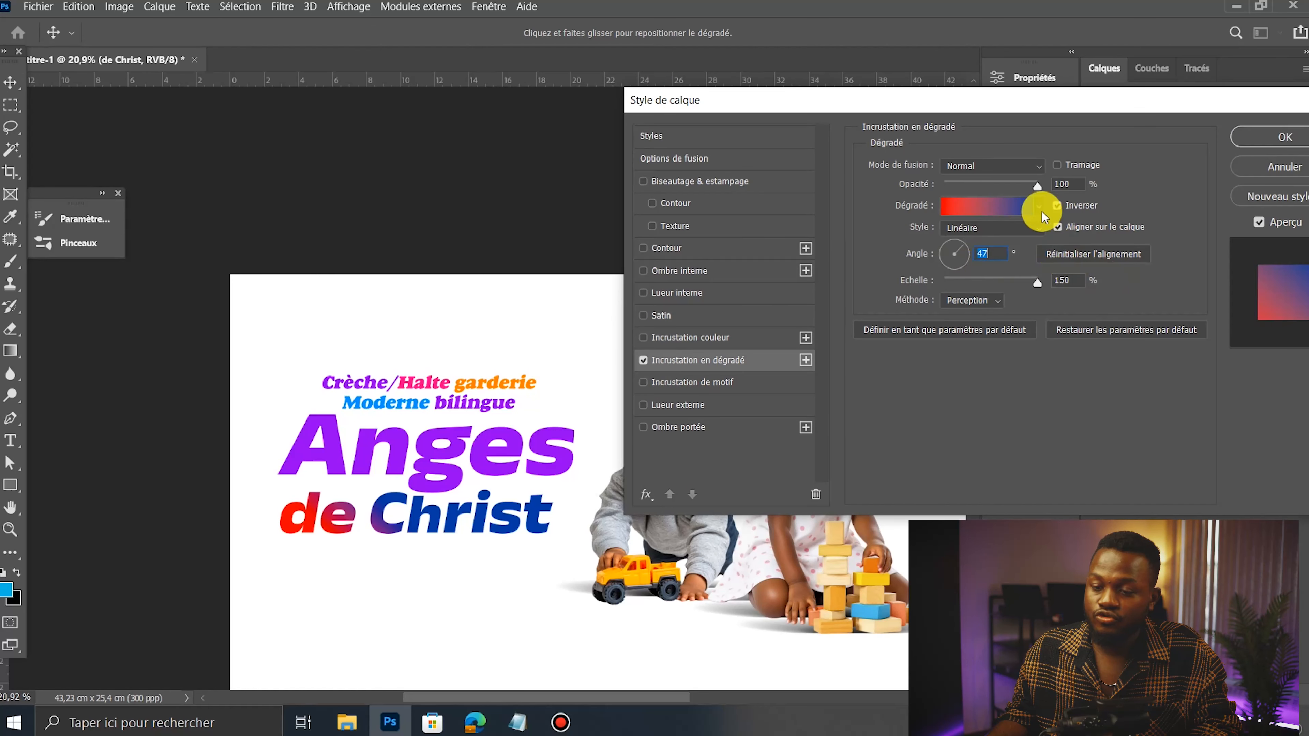
click(952, 239)
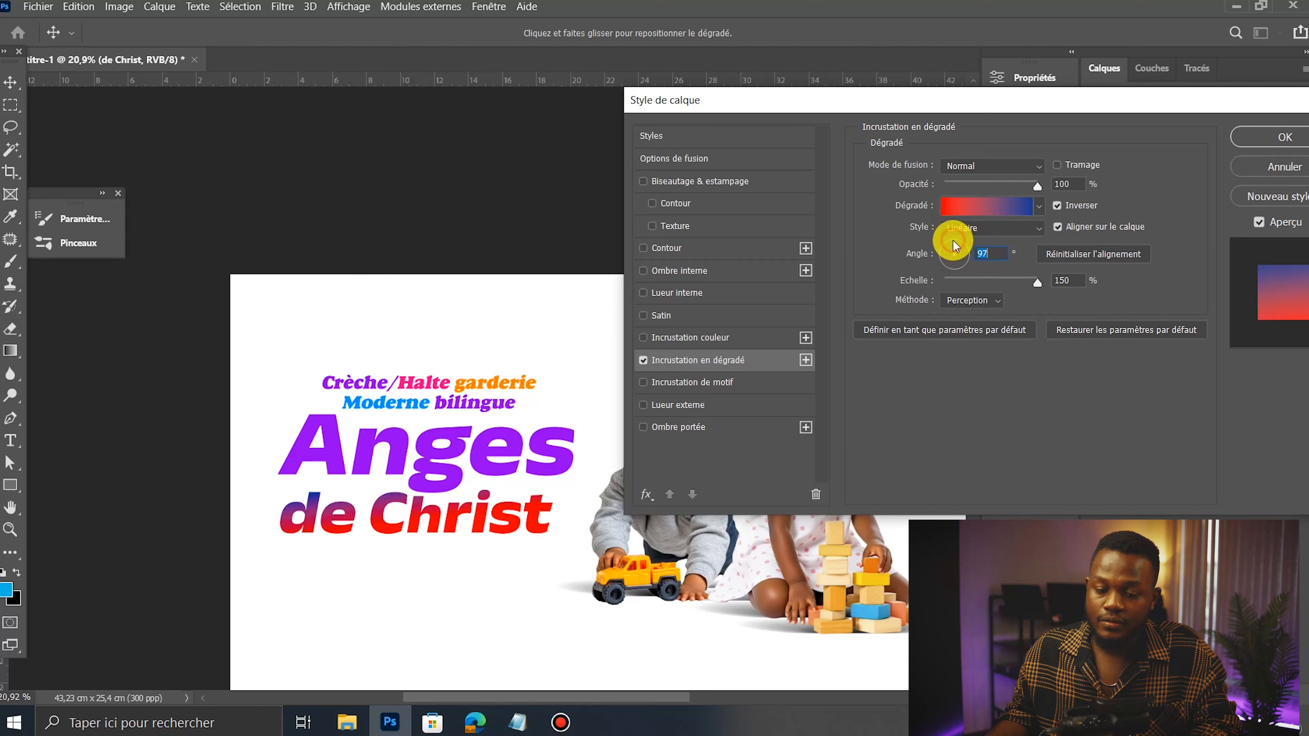
drag(955, 243, 958, 248)
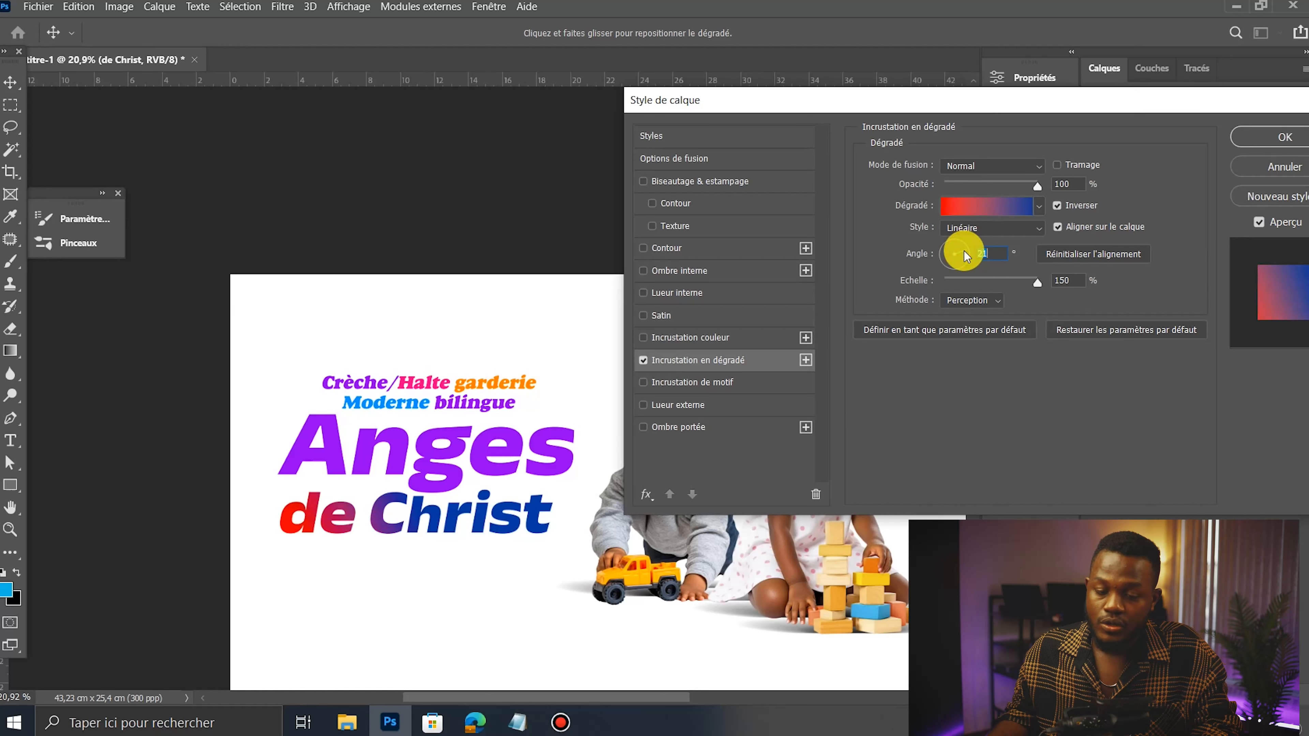
Step: Recolour the blue stop of the "de Christ" gradient with the orange sampled from the word "garderie"
click(1006, 207)
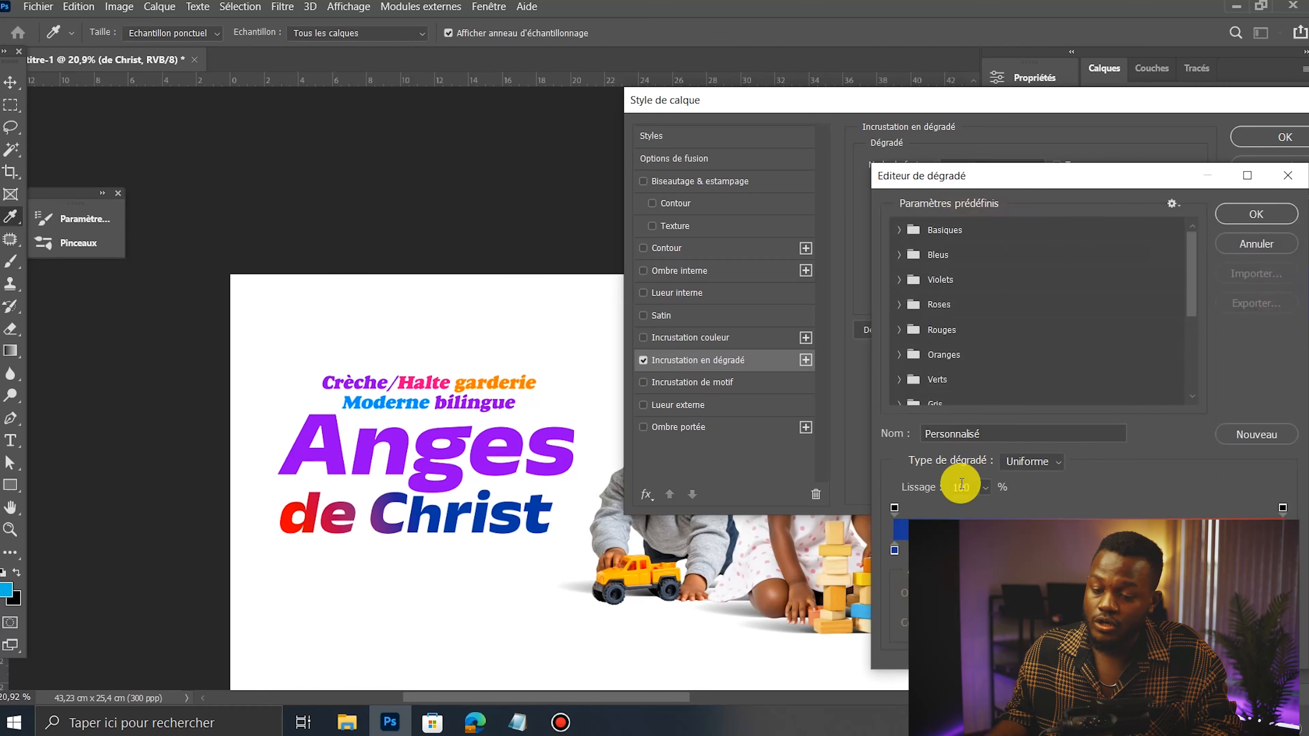
double_click(894, 551)
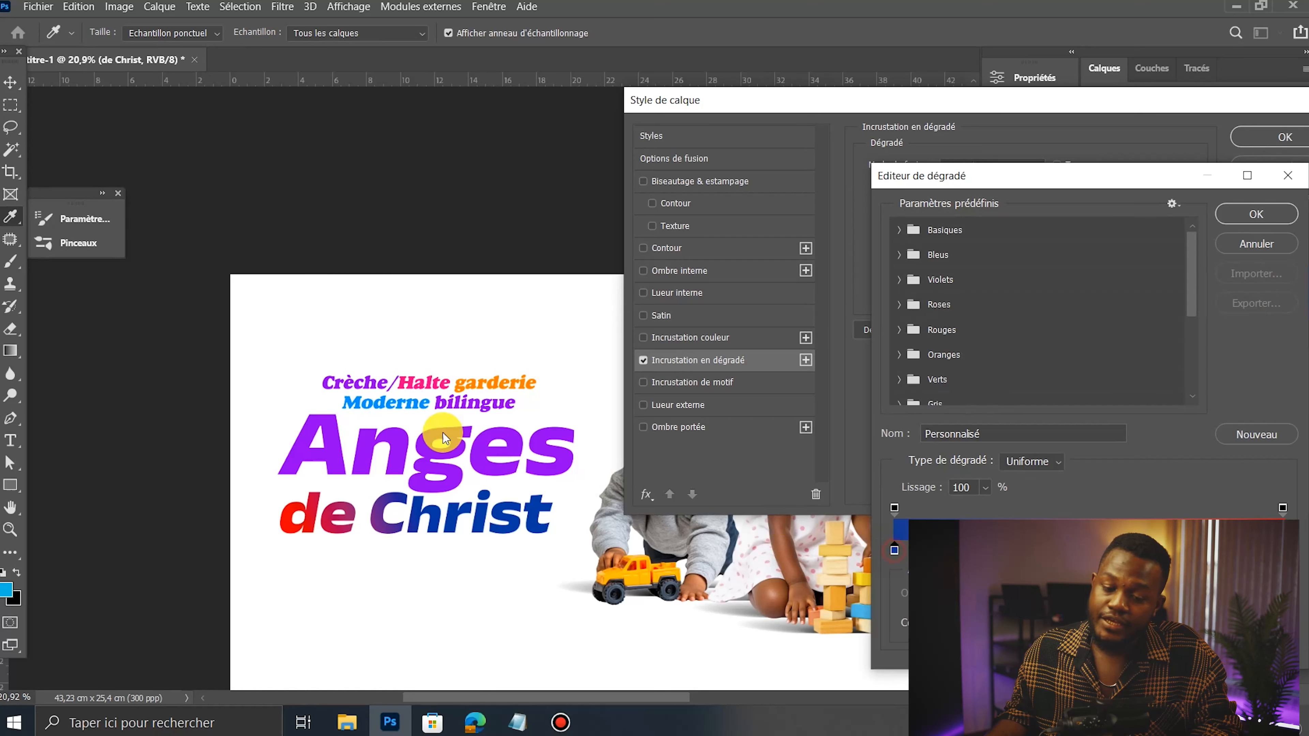
click(467, 380)
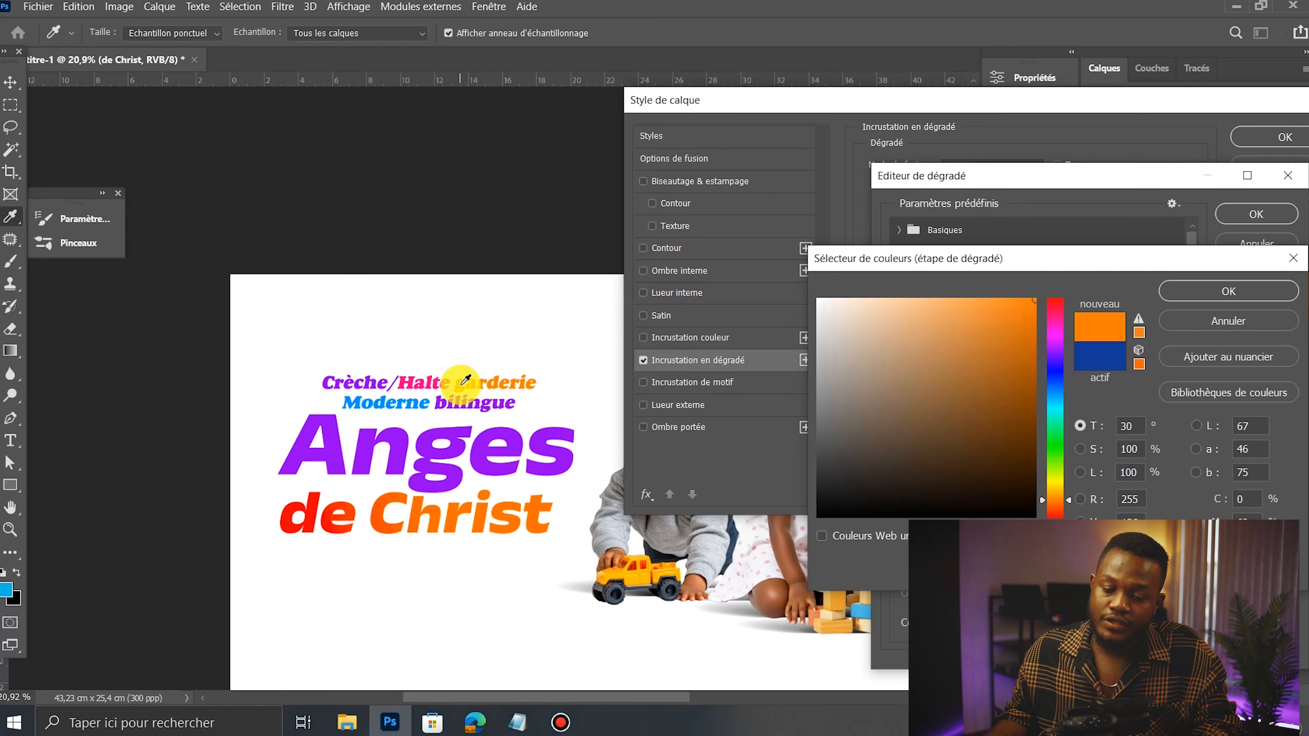
click(1229, 290)
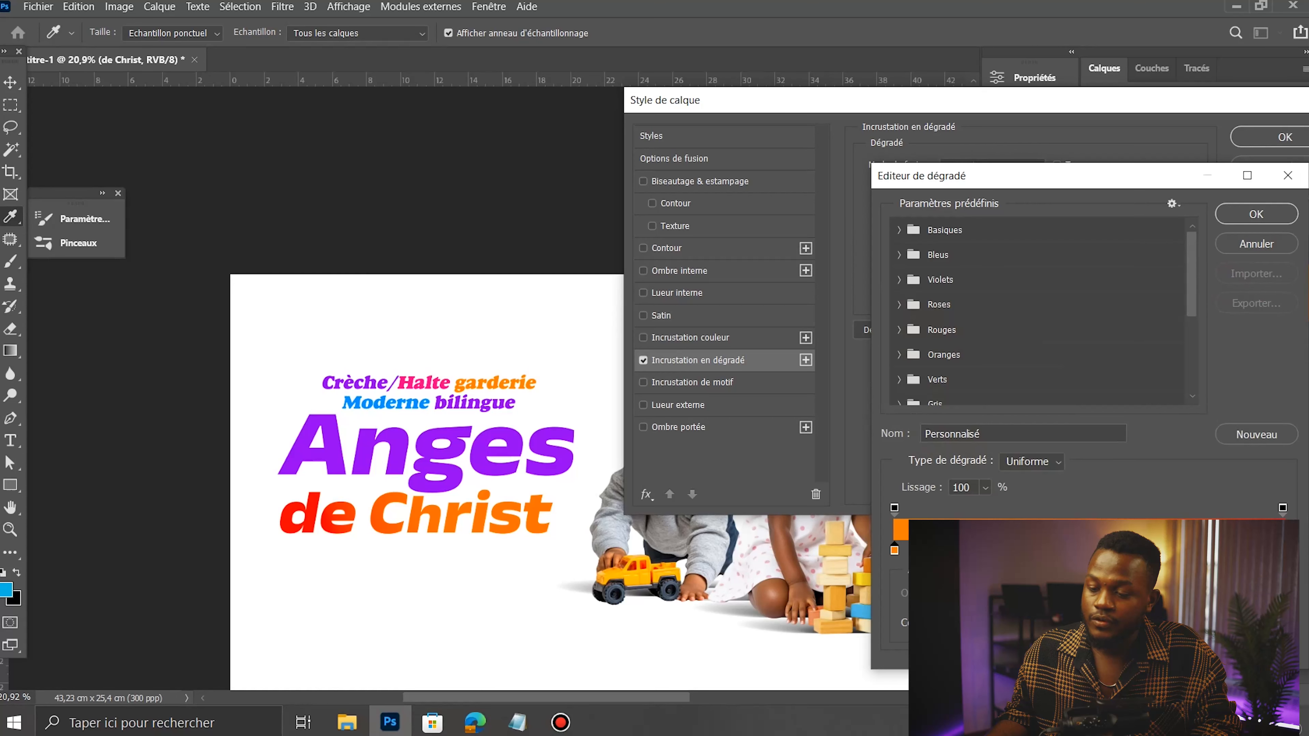
Step: Recolour the gradient's red stop to a pale tint of the "garderie" orange (hue 30, saturation 37, brightness 100) and accept the gradient
double_click(1283, 551)
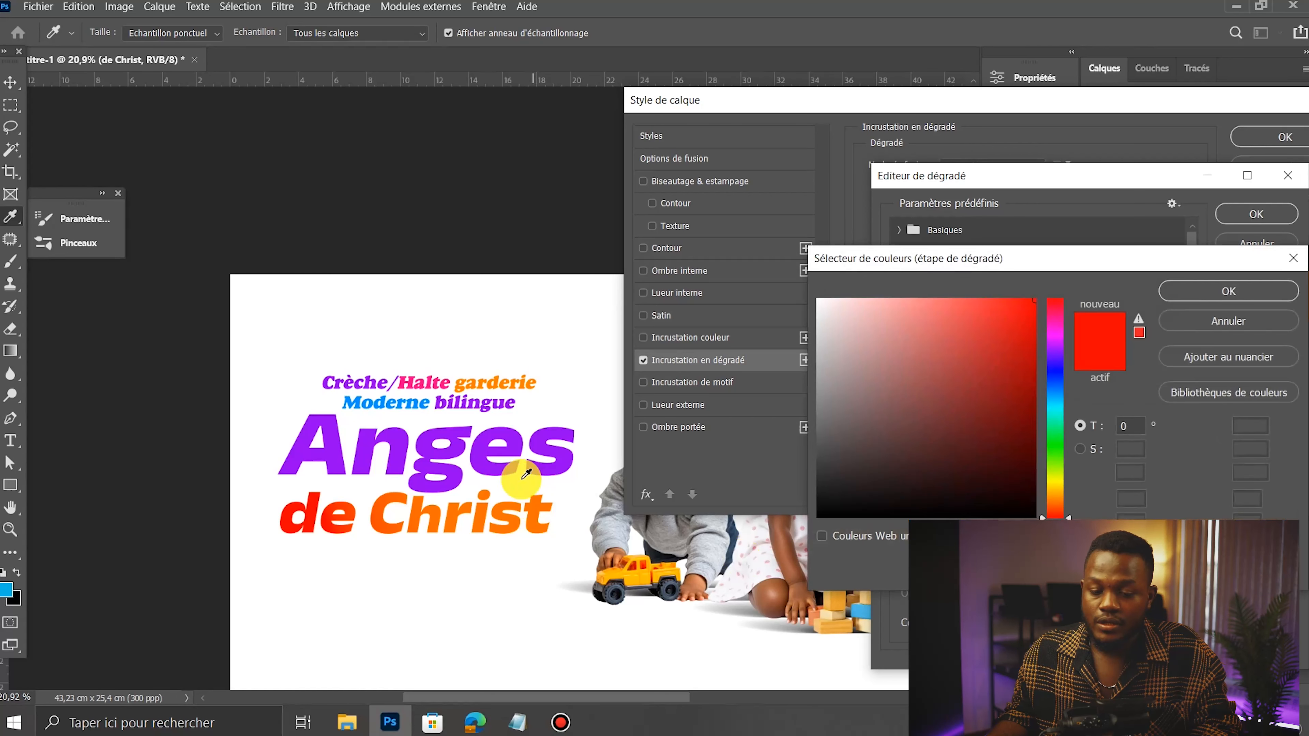
click(434, 380)
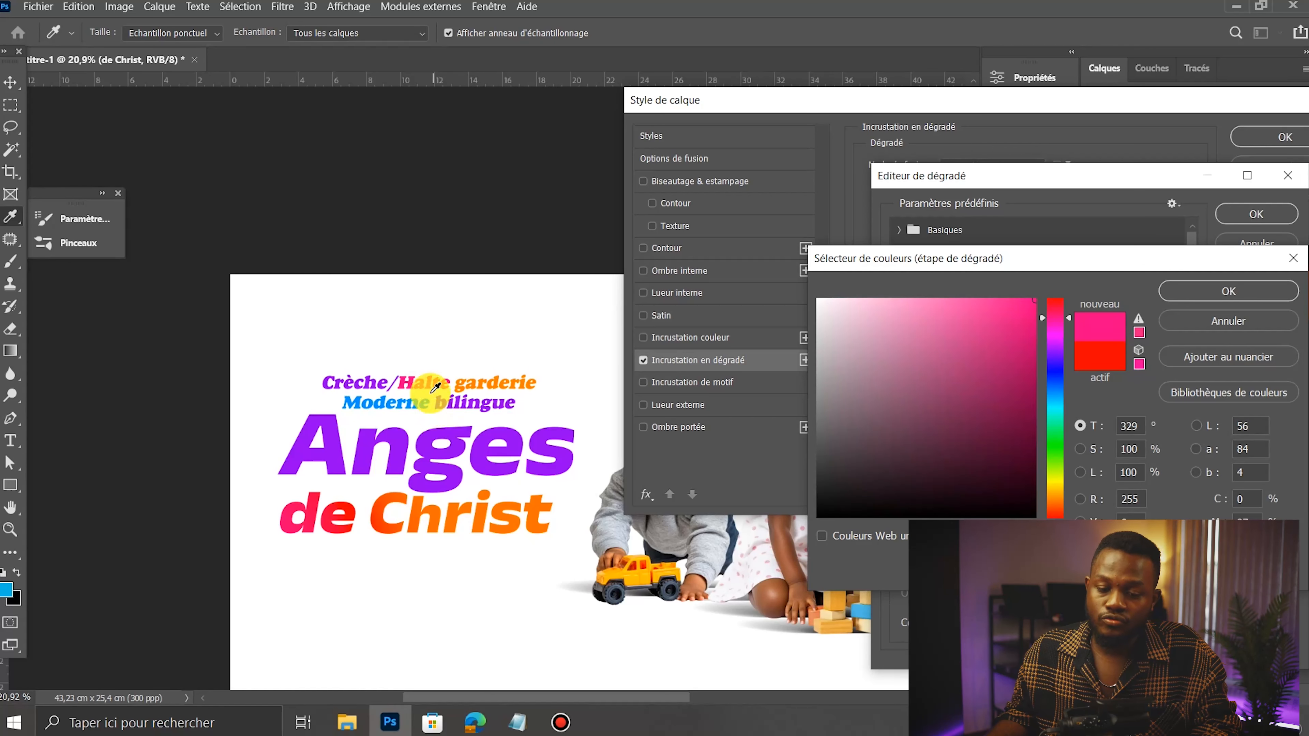
click(414, 396)
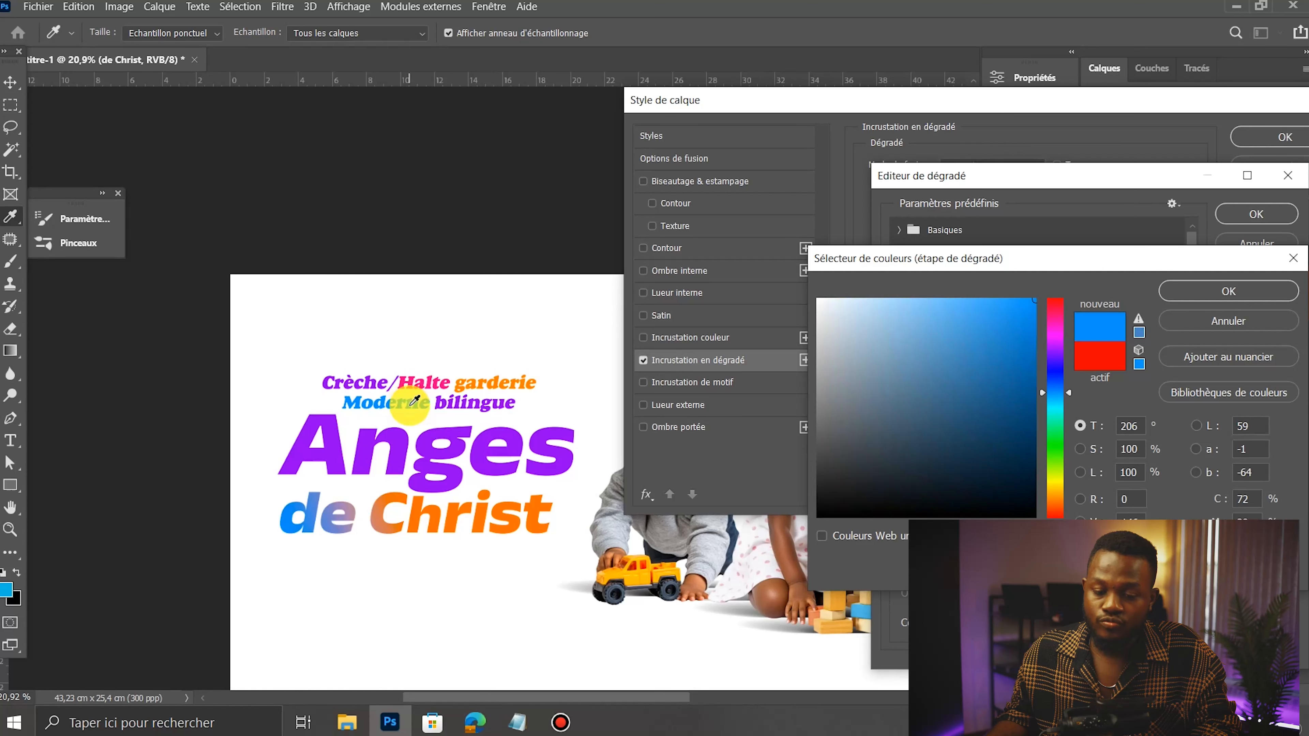
click(454, 452)
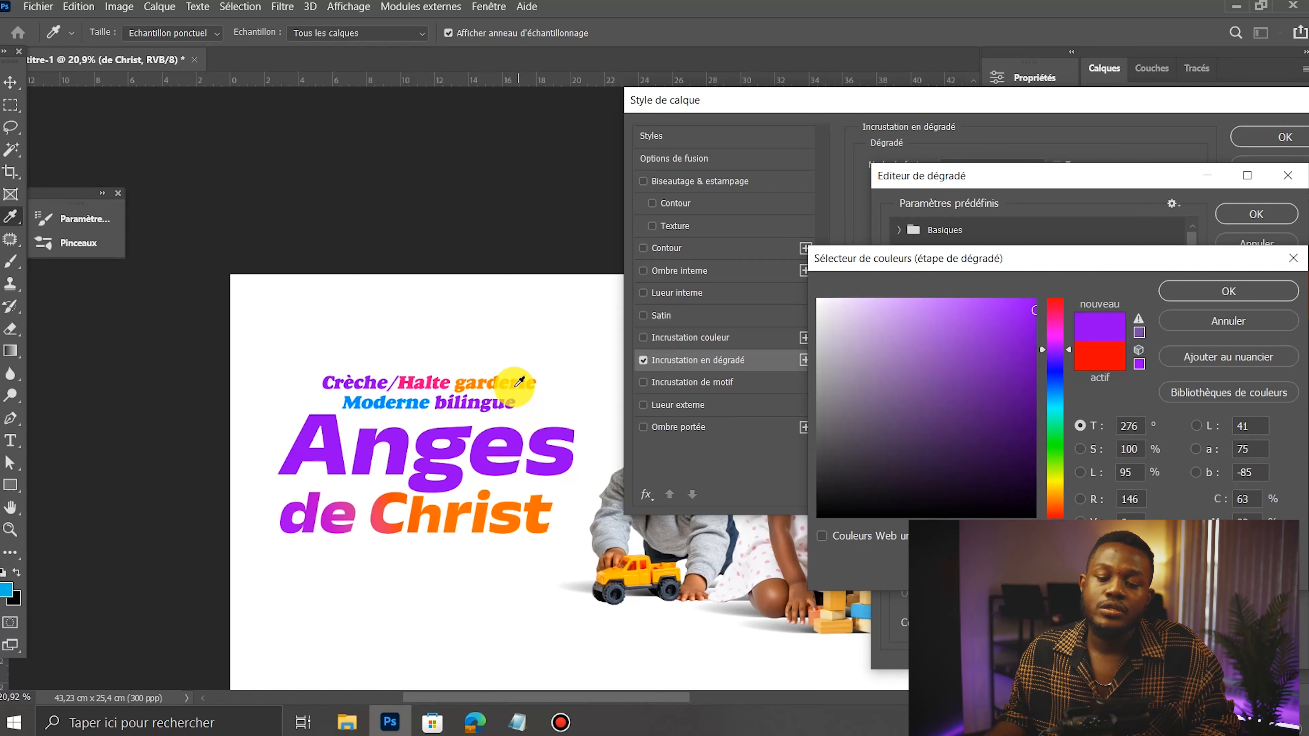
click(498, 374)
drag(940, 362, 899, 227)
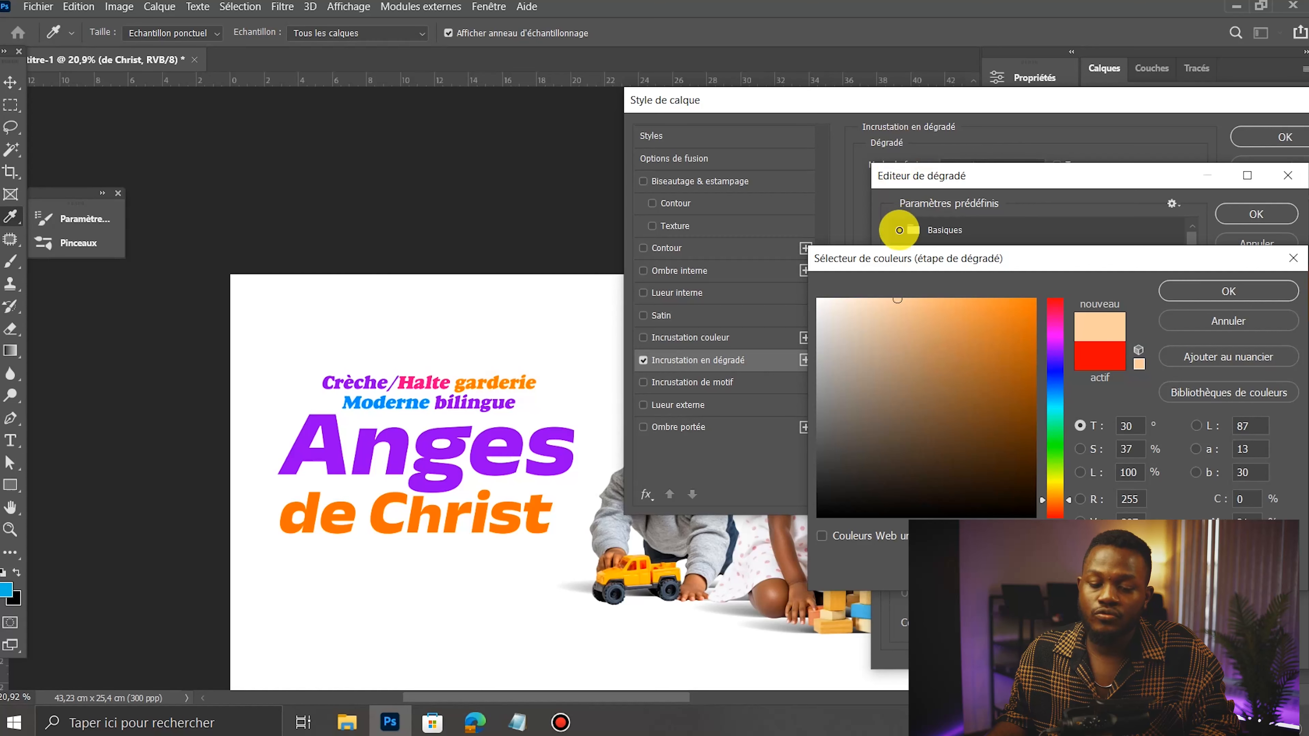
click(1226, 291)
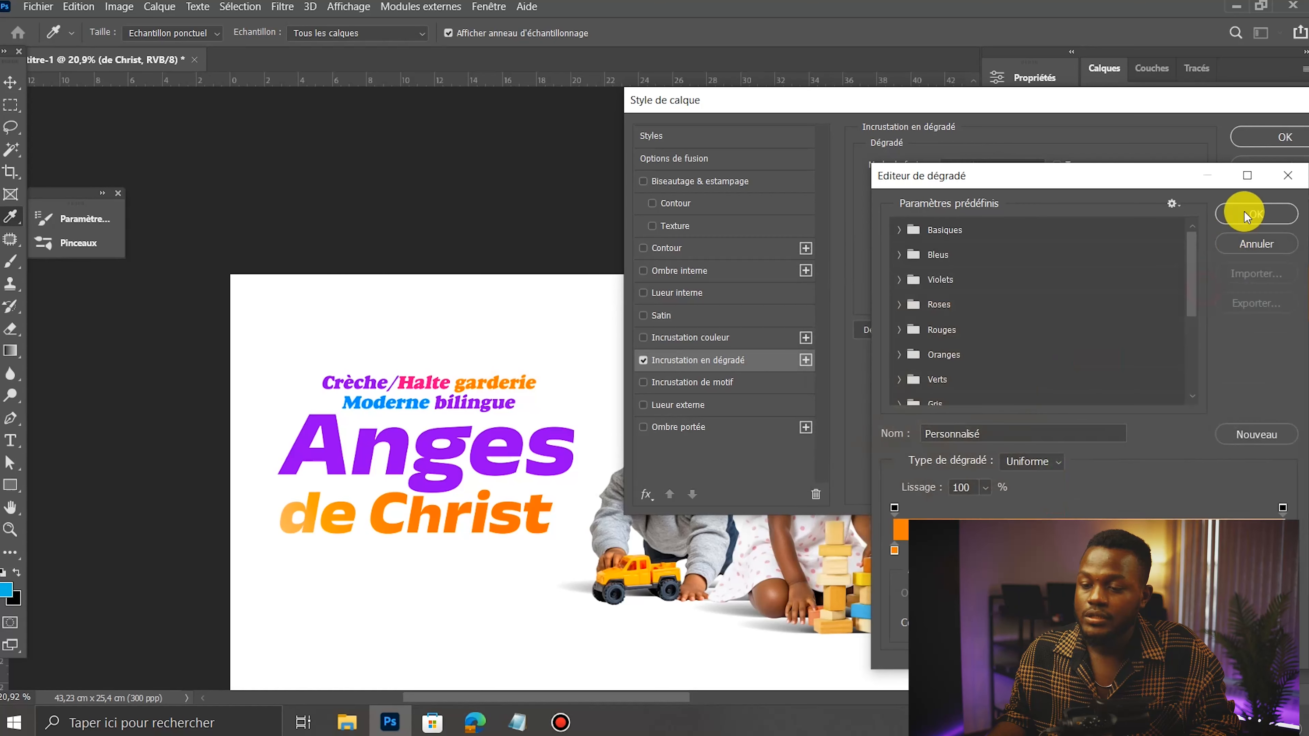
click(1253, 214)
Step: Set the gradient overlay's angle to 47° and its opacity to 78%, keeping it inverted, and apply the layer style
click(992, 254)
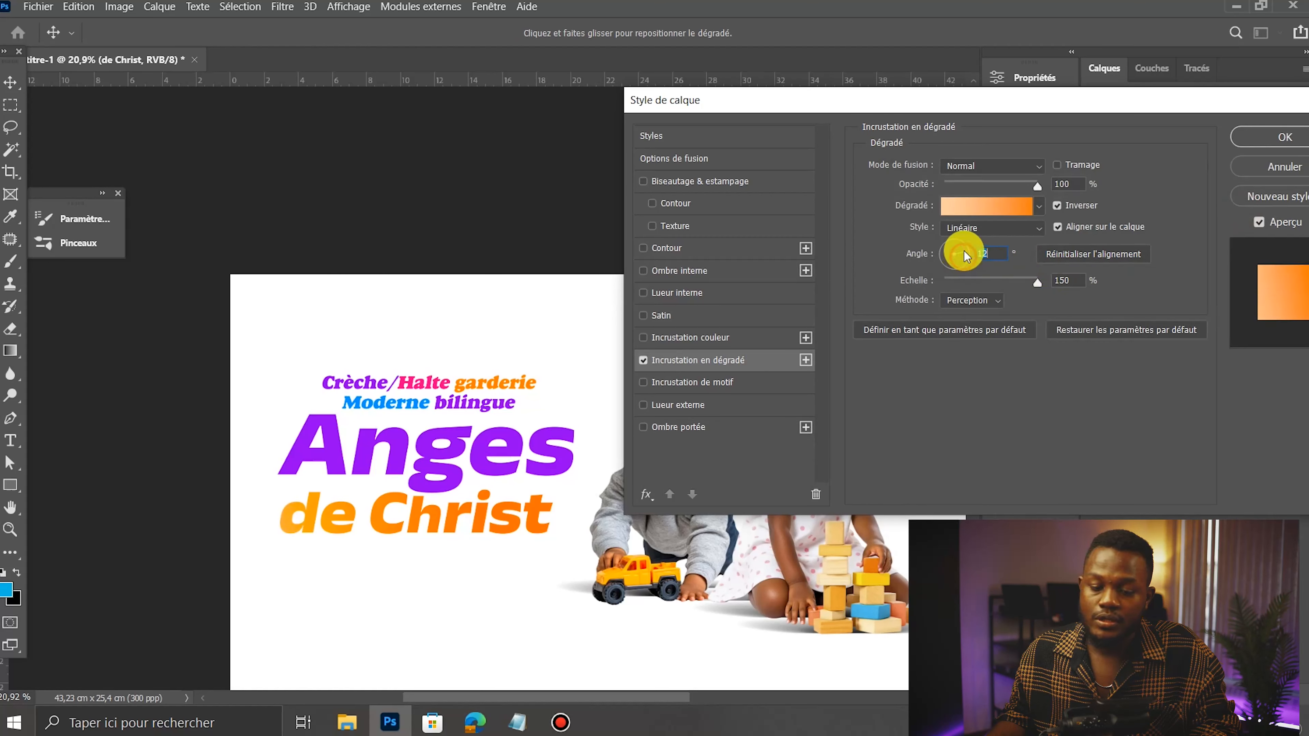
drag(961, 251, 964, 251)
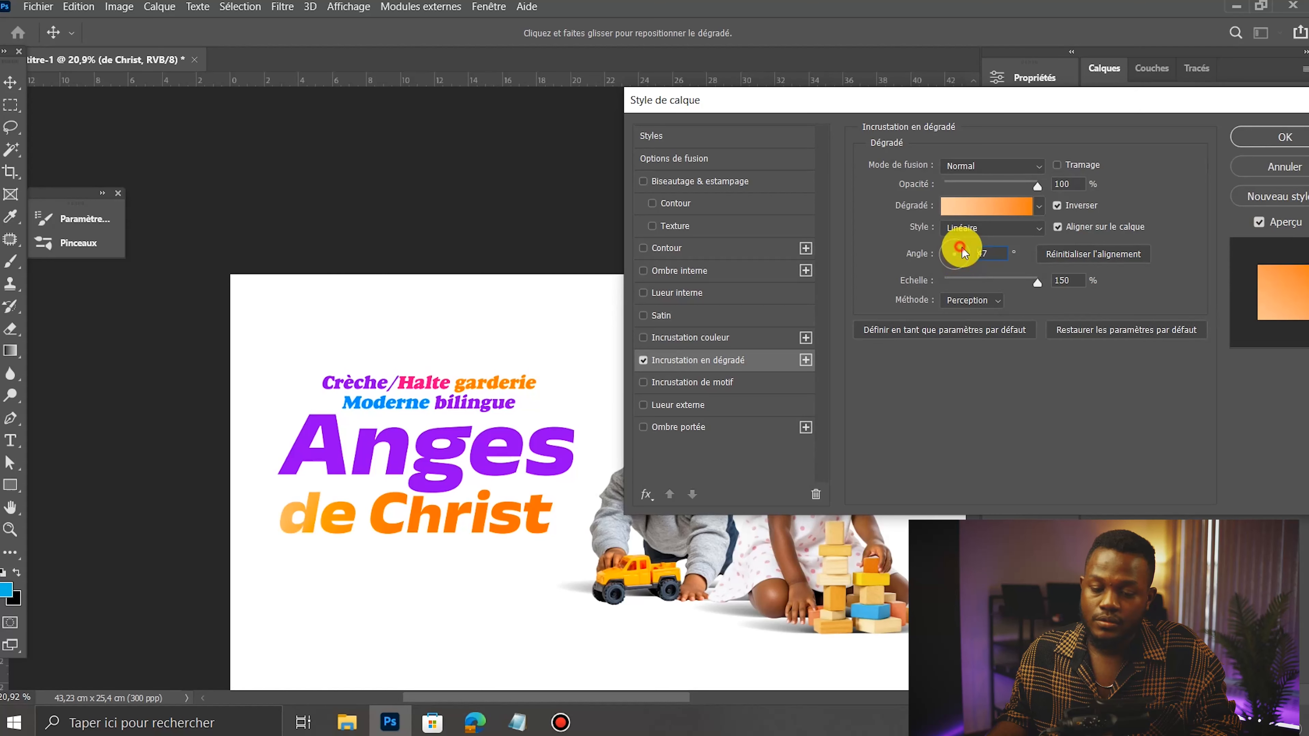
click(1057, 205)
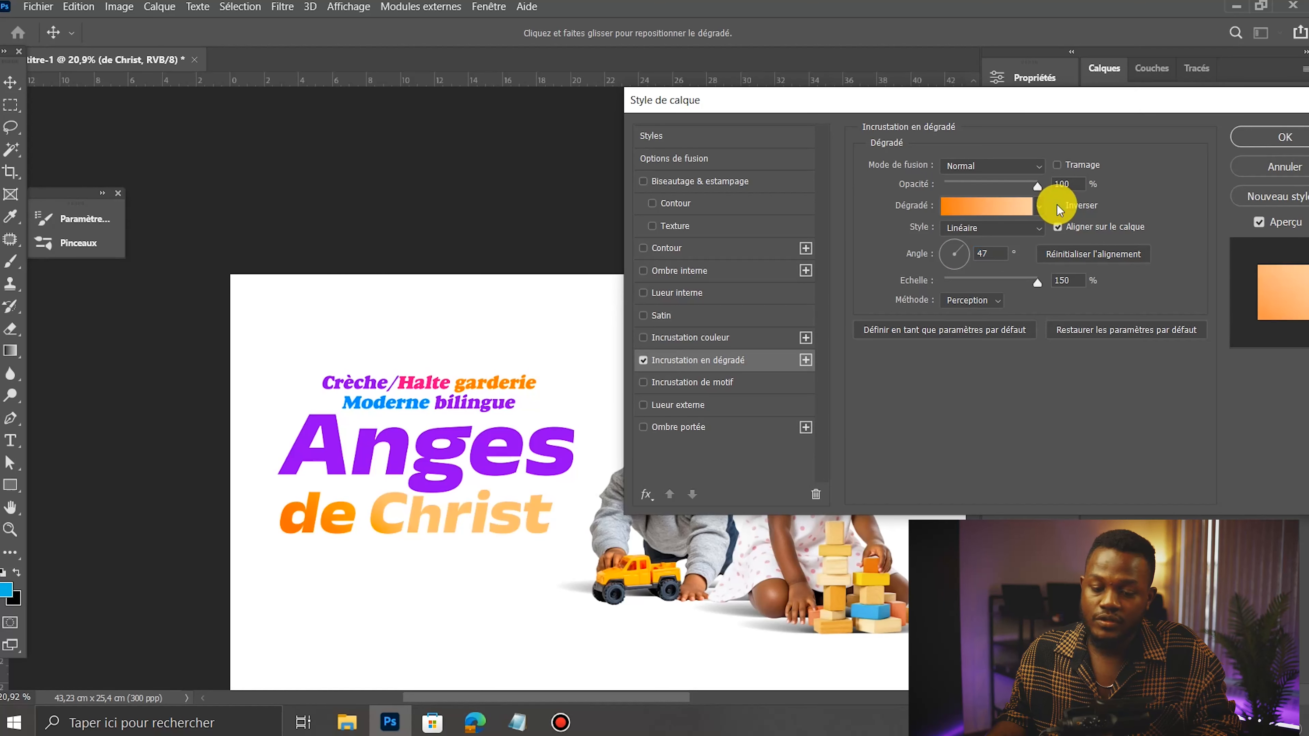
click(1059, 208)
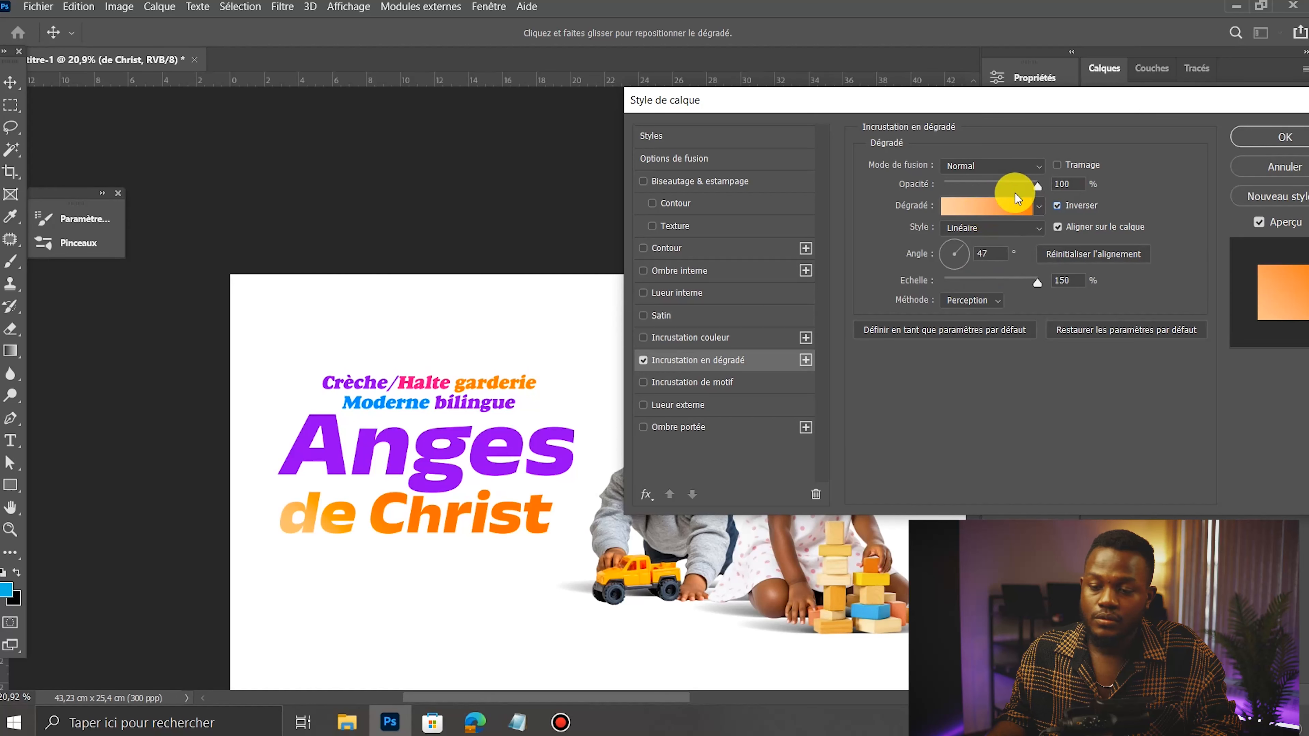
drag(1018, 193, 1019, 189)
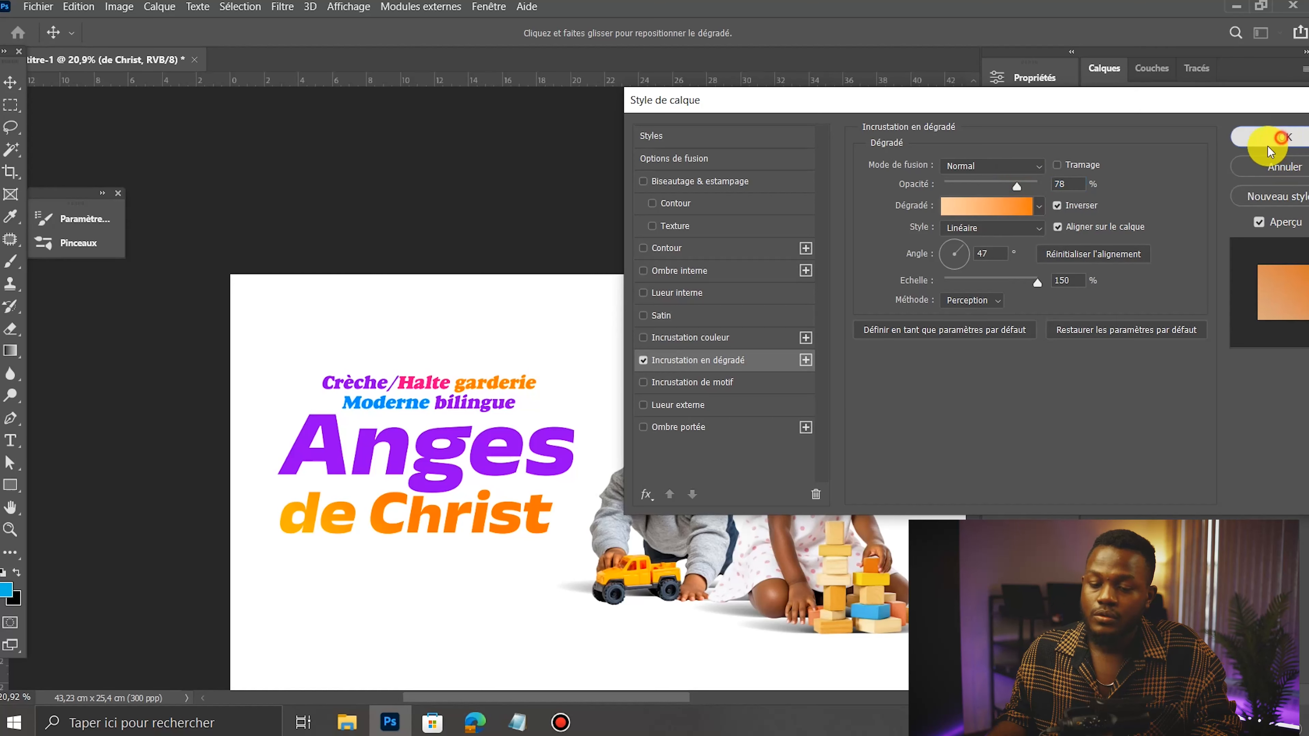
click(1283, 137)
Step: Group the title layers, from Forme 1 down to the "Crèche/Halte garderie Moderne bilingue" text
scroll(359, 458, up, 1)
scroll(359, 458, down, 3)
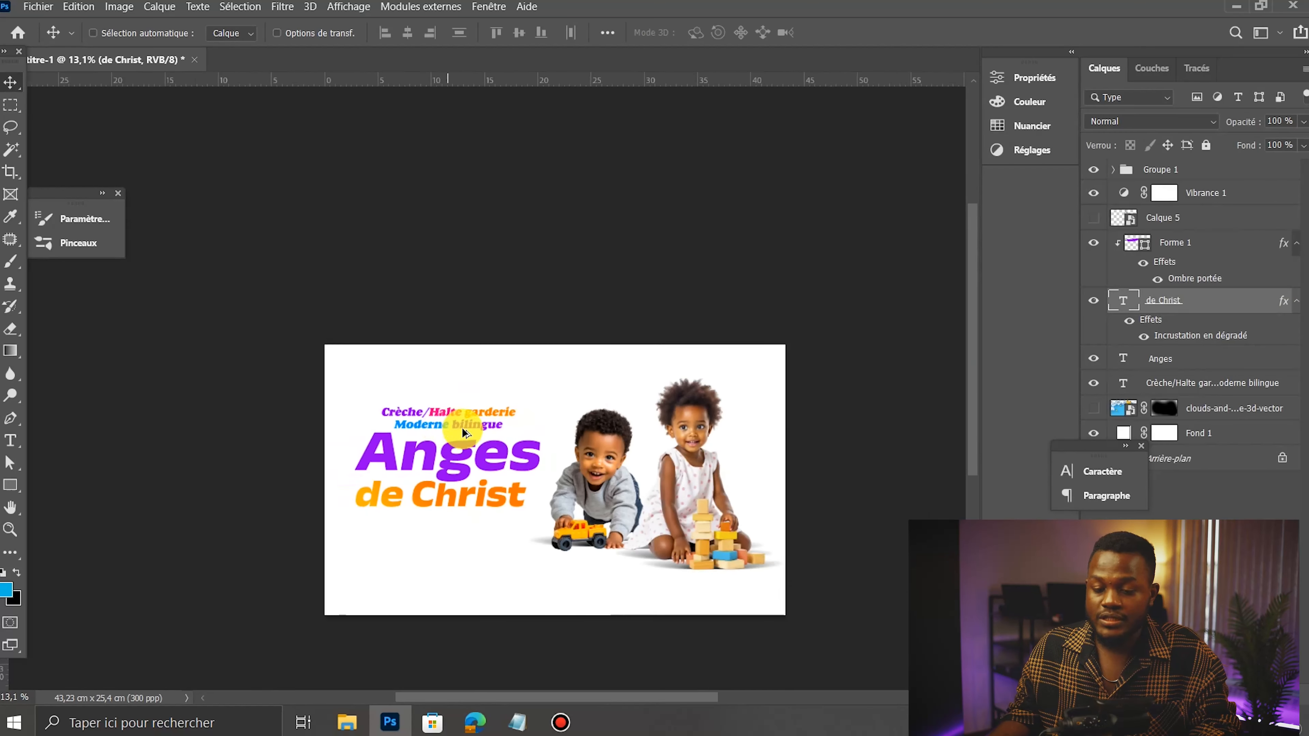
scroll(452, 426, up, 1)
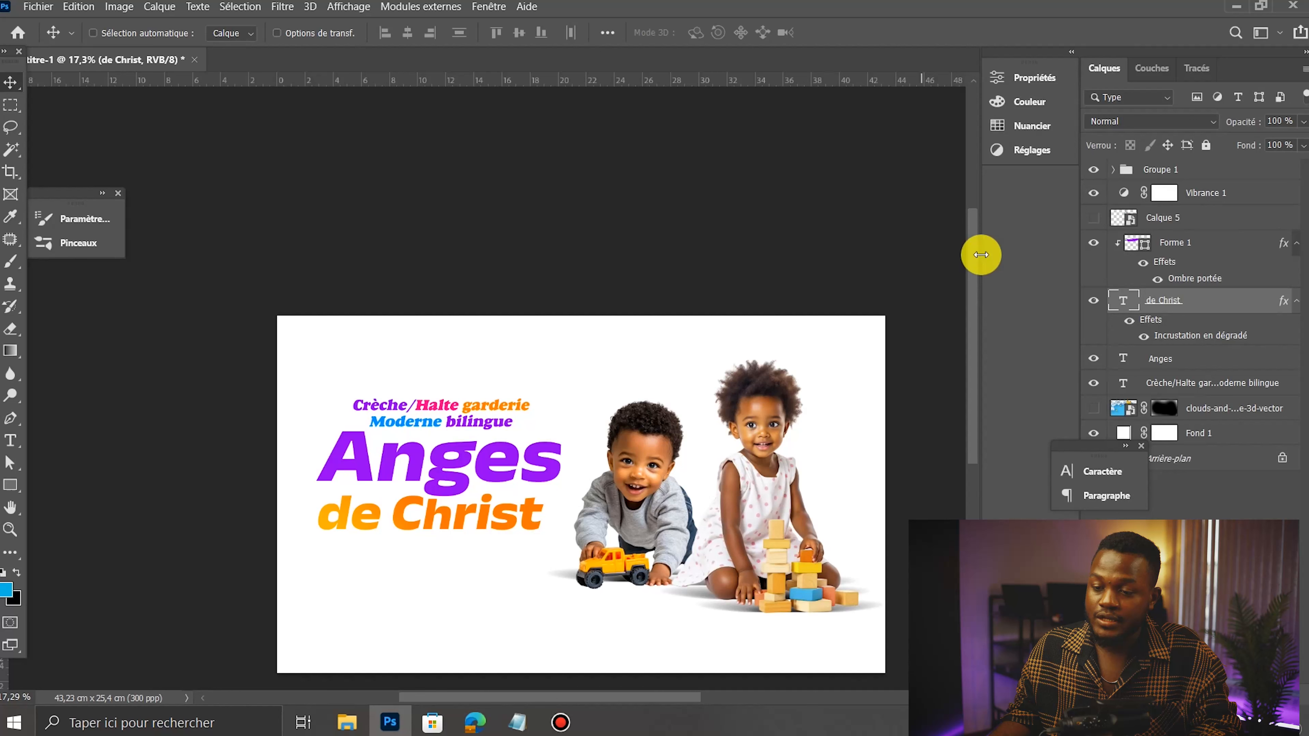
click(1180, 247)
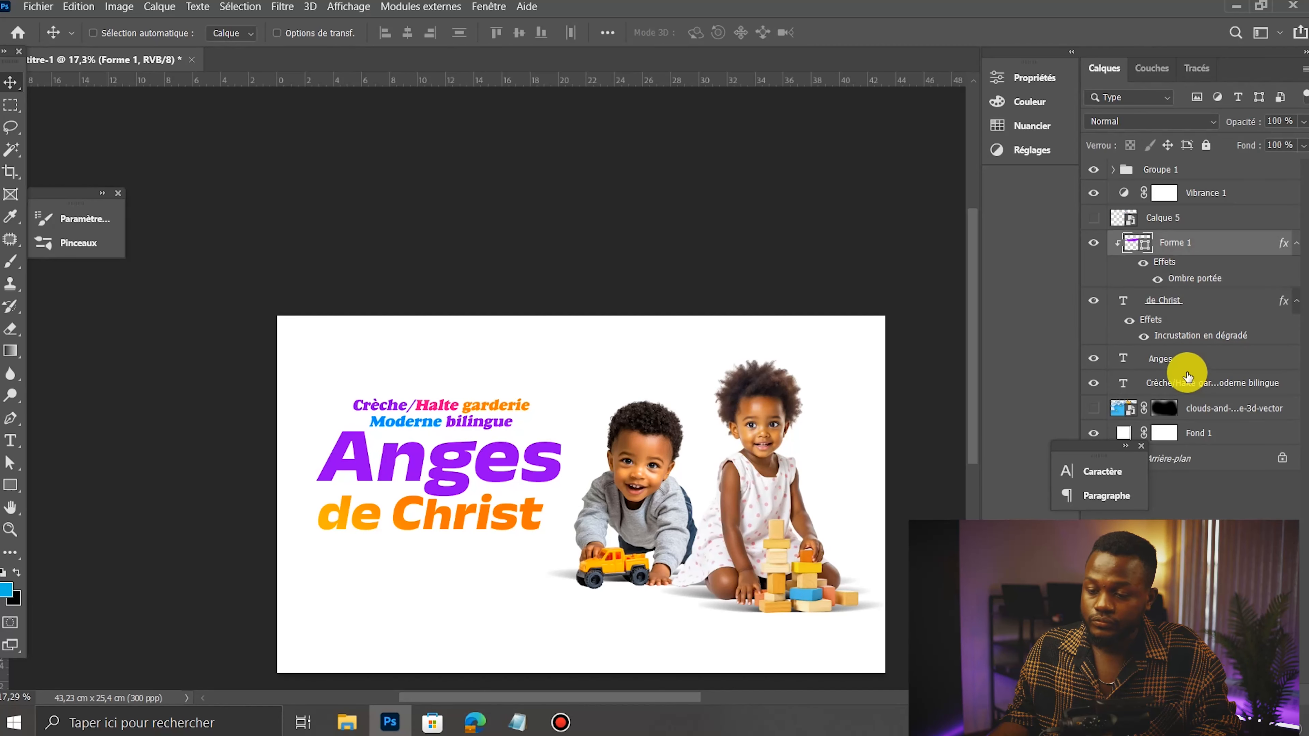
shift+click(1192, 383)
key(ctrl+g)
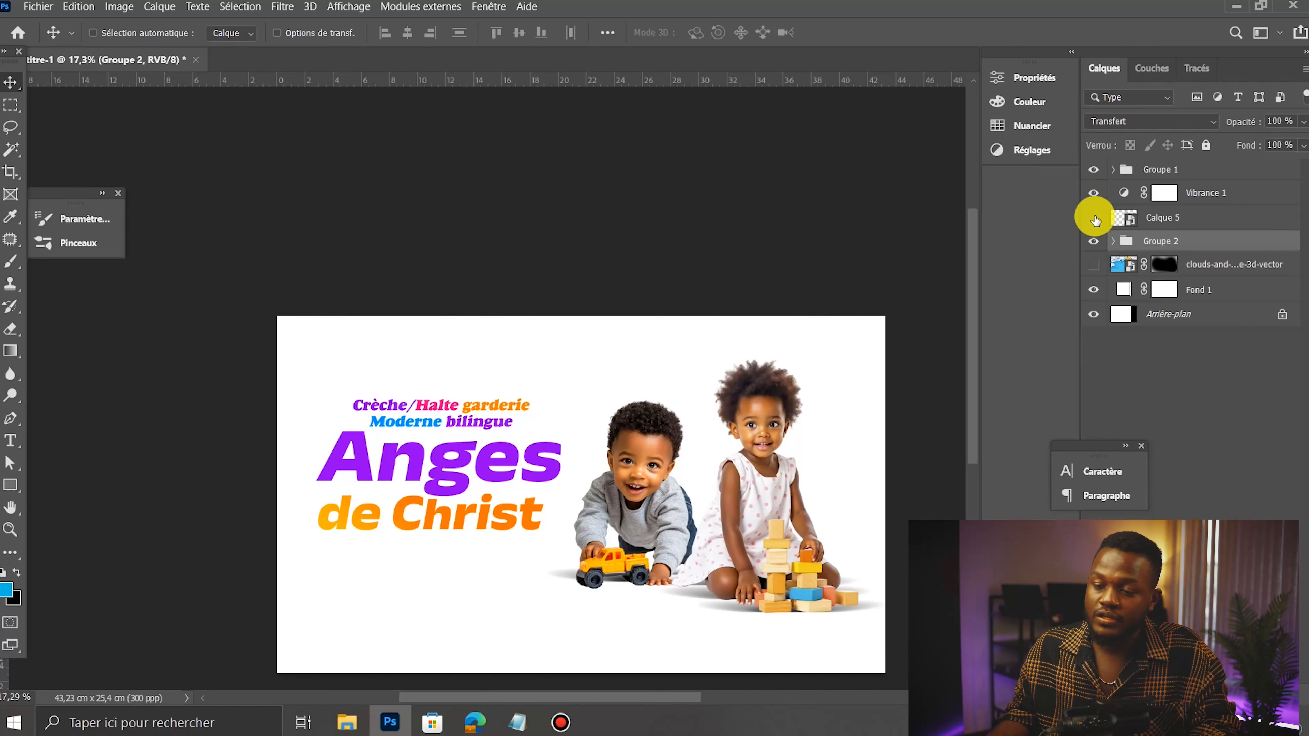
Step: Identify the title group by toggling its visibility and shift it about 0.45 cm horizontally towards the children
click(1093, 242)
click(1093, 241)
drag(456, 442, 462, 442)
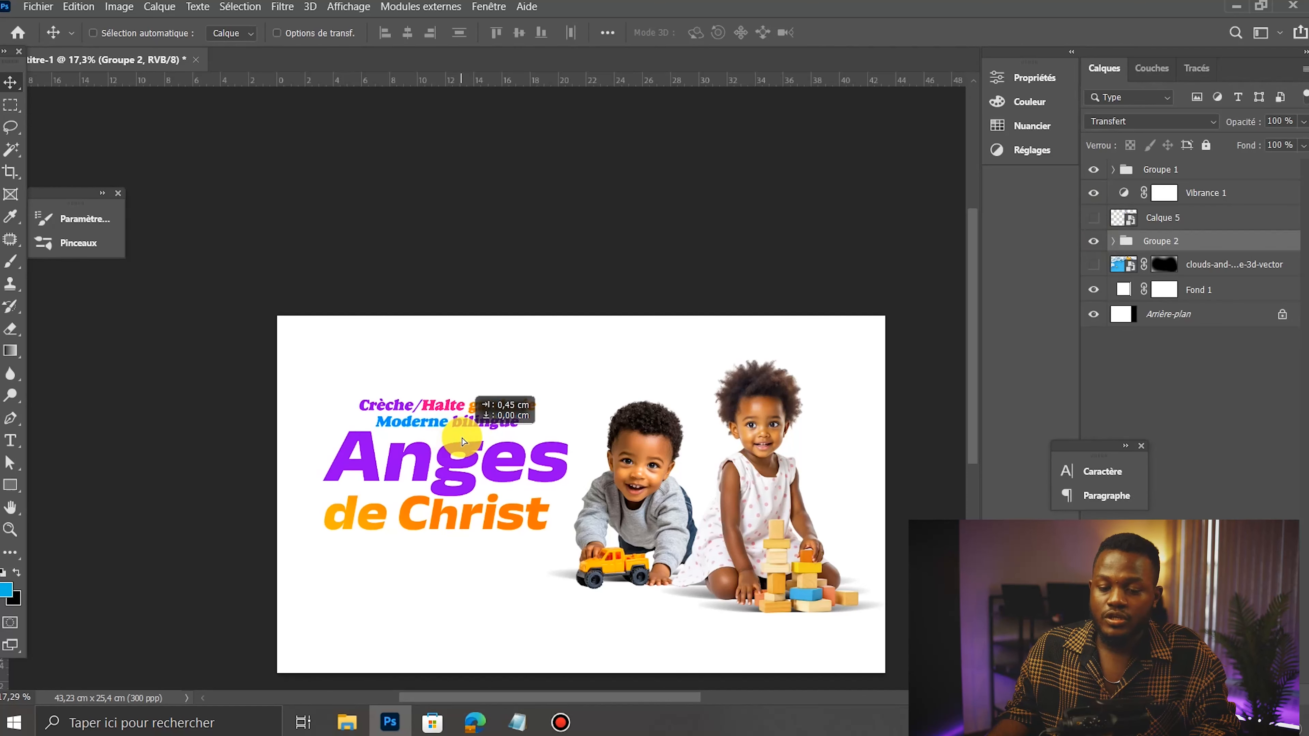
Step: Identify the children's group, Groupe 1, by toggling its visibility and move it up about 0.97 cm on the canvas
scroll(448, 408, down, 3)
scroll(490, 437, up, 2)
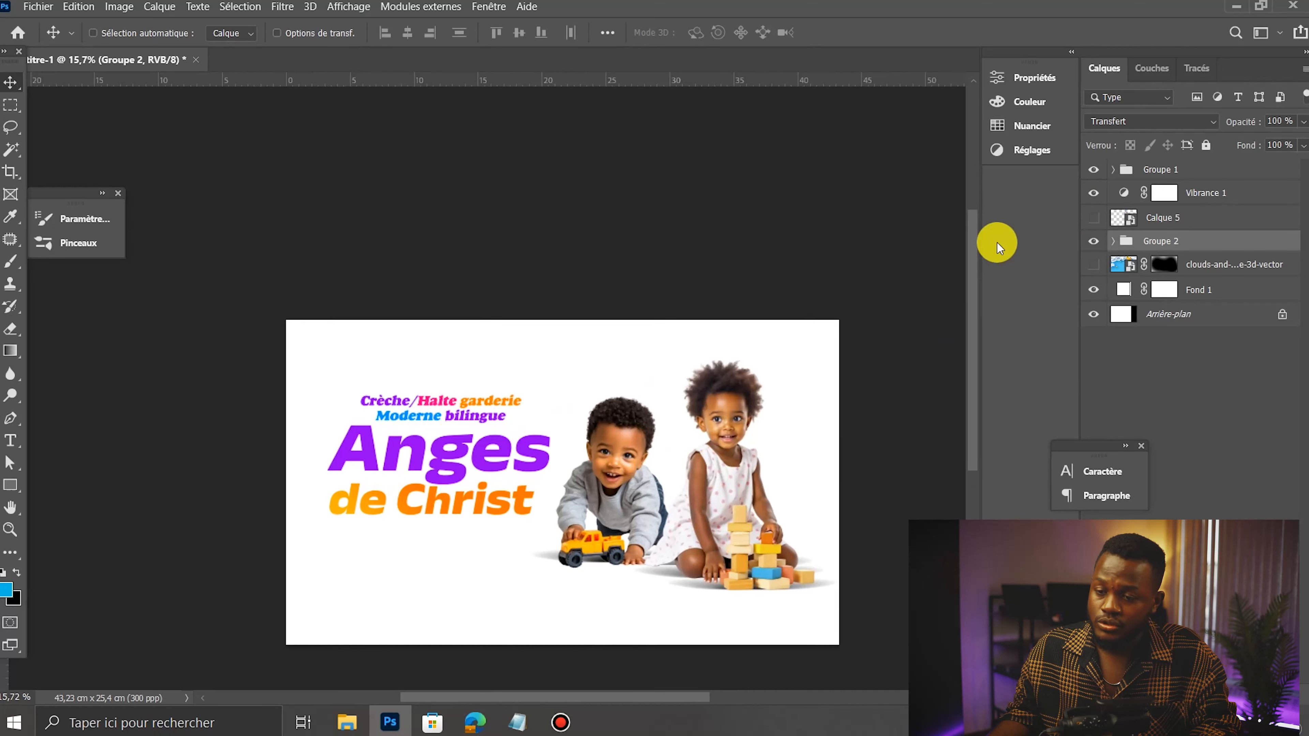
click(1166, 177)
click(1093, 169)
click(1093, 170)
drag(653, 523, 653, 513)
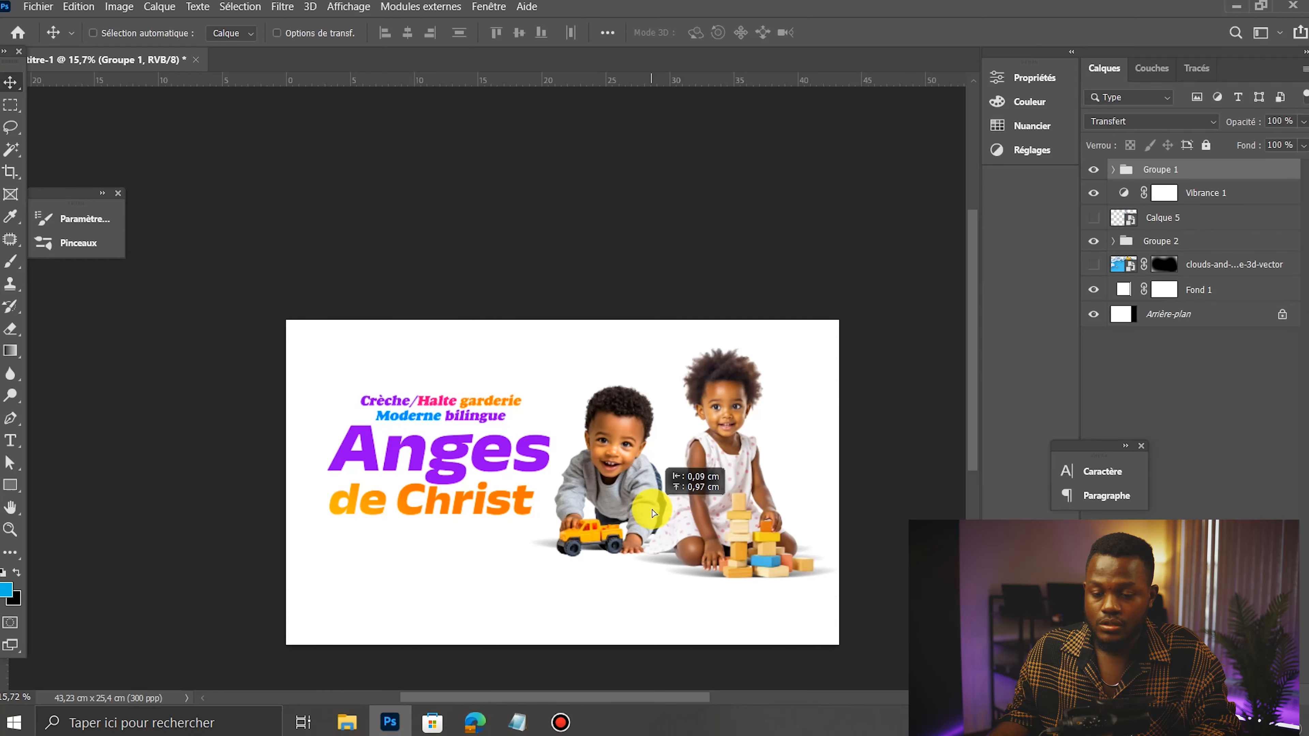
scroll(625, 472, up, 2)
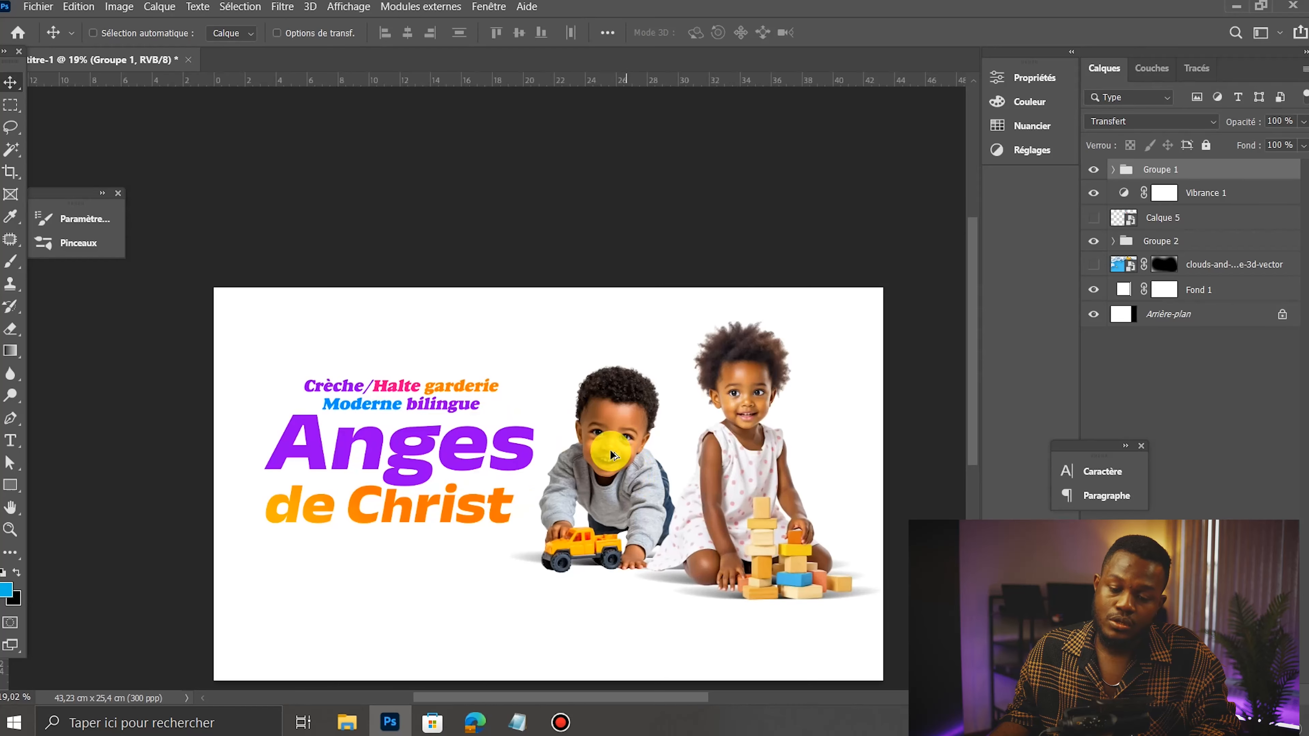
scroll(638, 432, down, 2)
Step: Switch to File Explorer, find the "creche ouverture" image in the WORK folder and open it enlarged as a reference
click(353, 724)
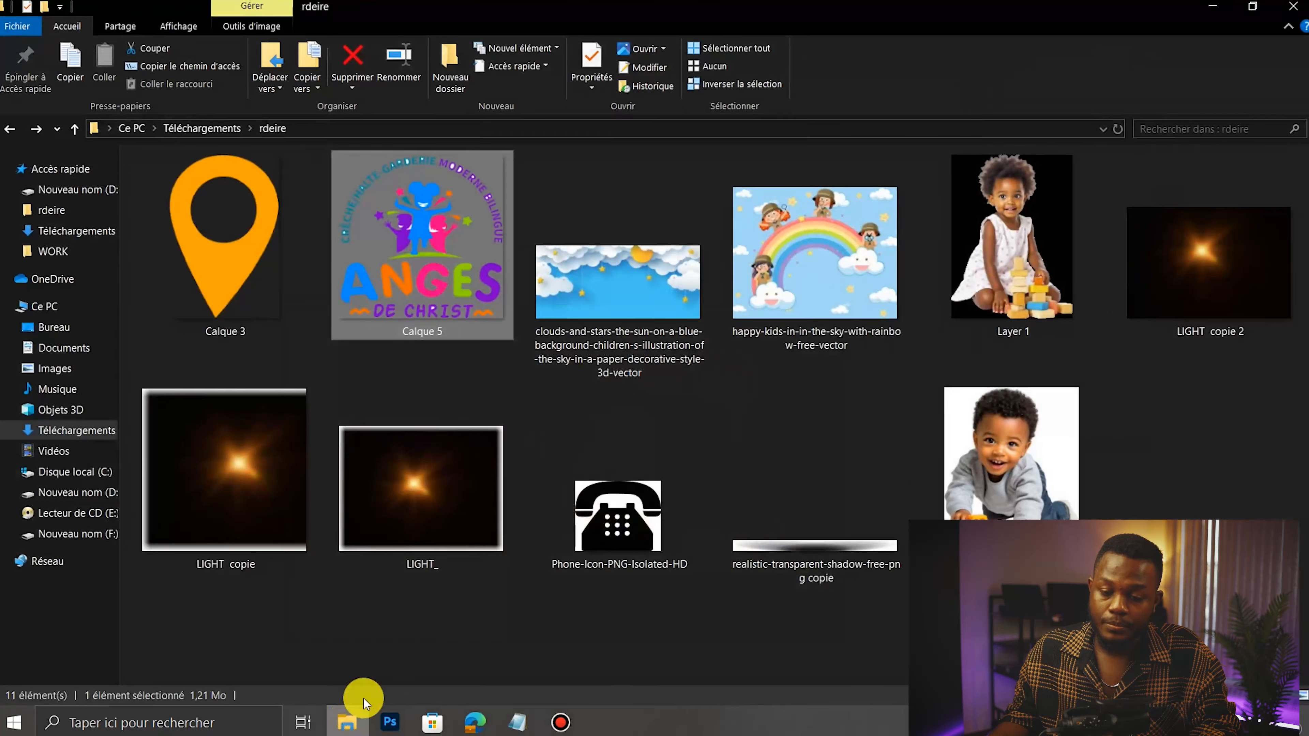
click(77, 257)
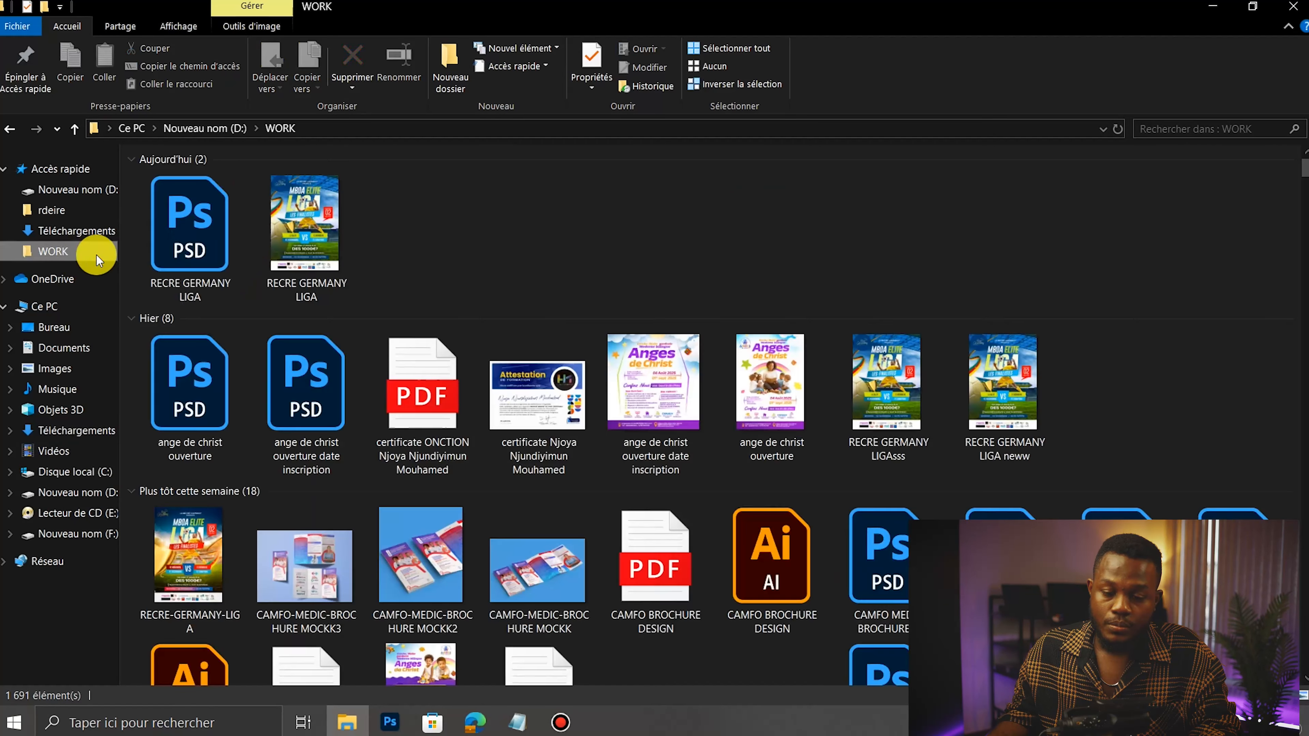
scroll(591, 558, down, 3)
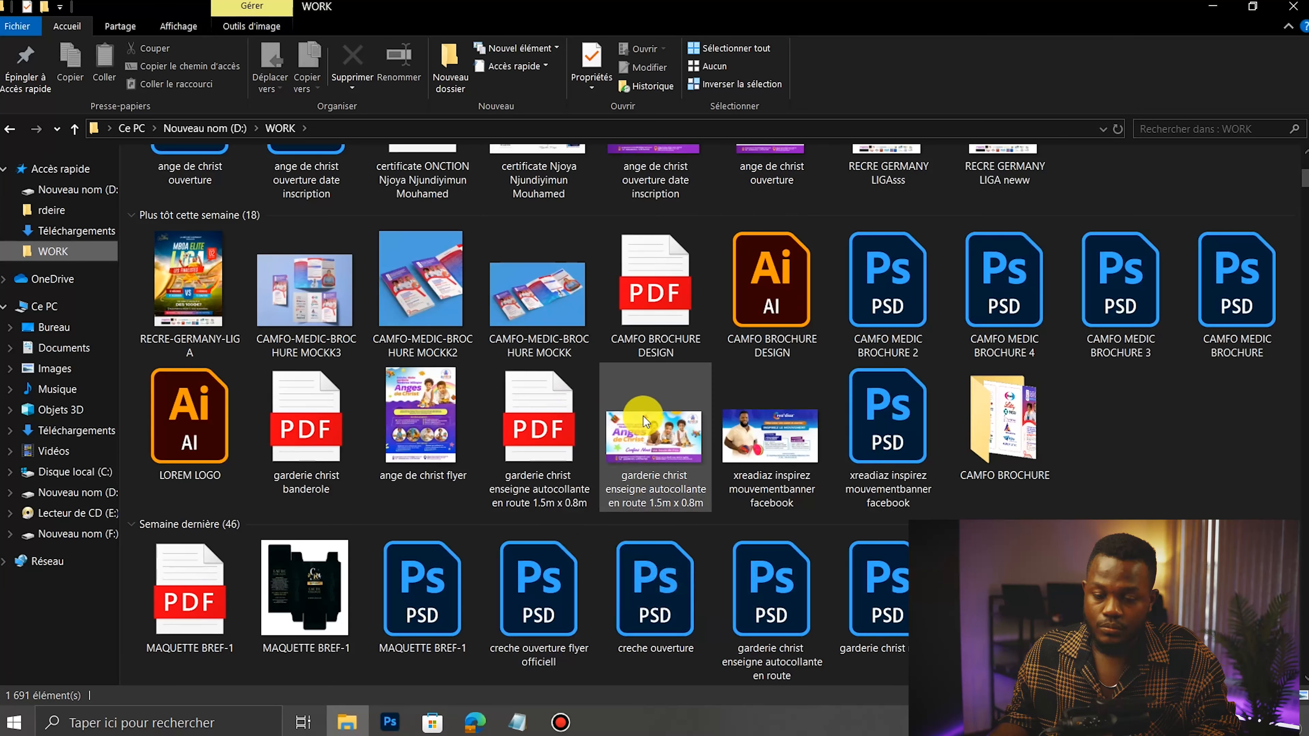
click(671, 432)
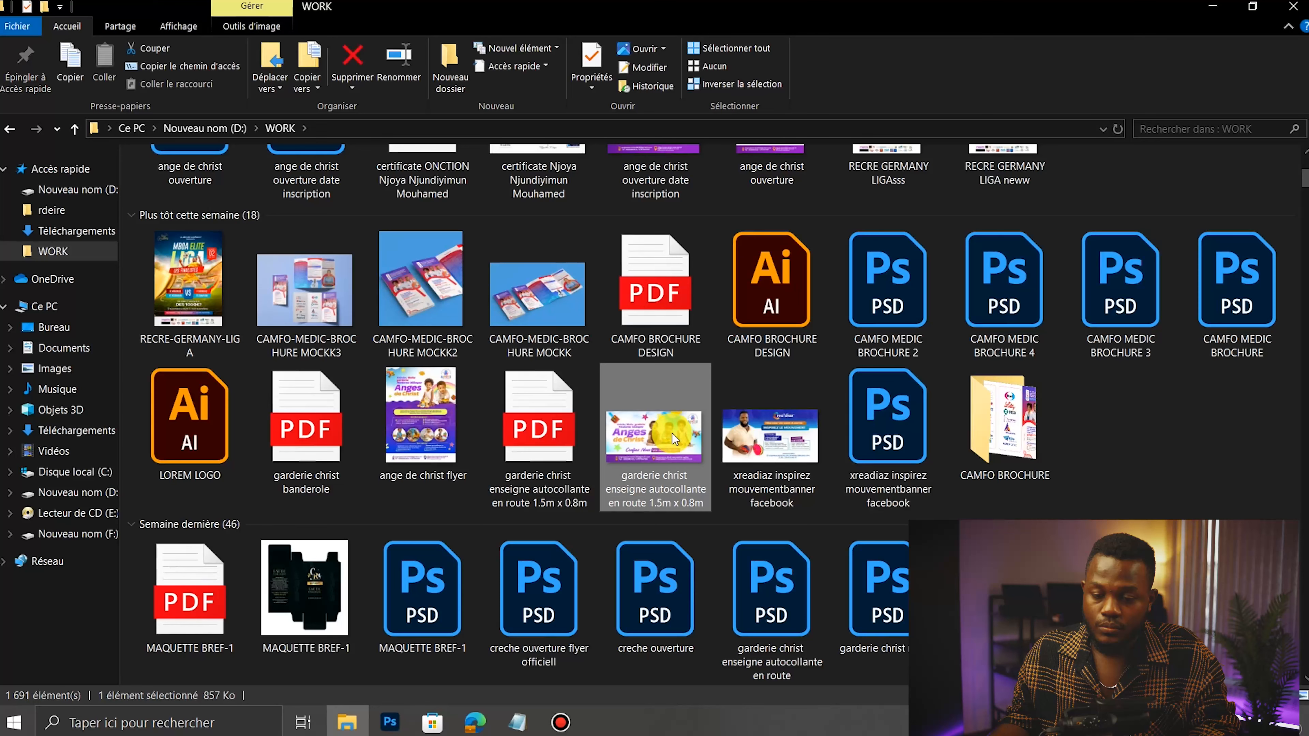
scroll(700, 511, down, 5)
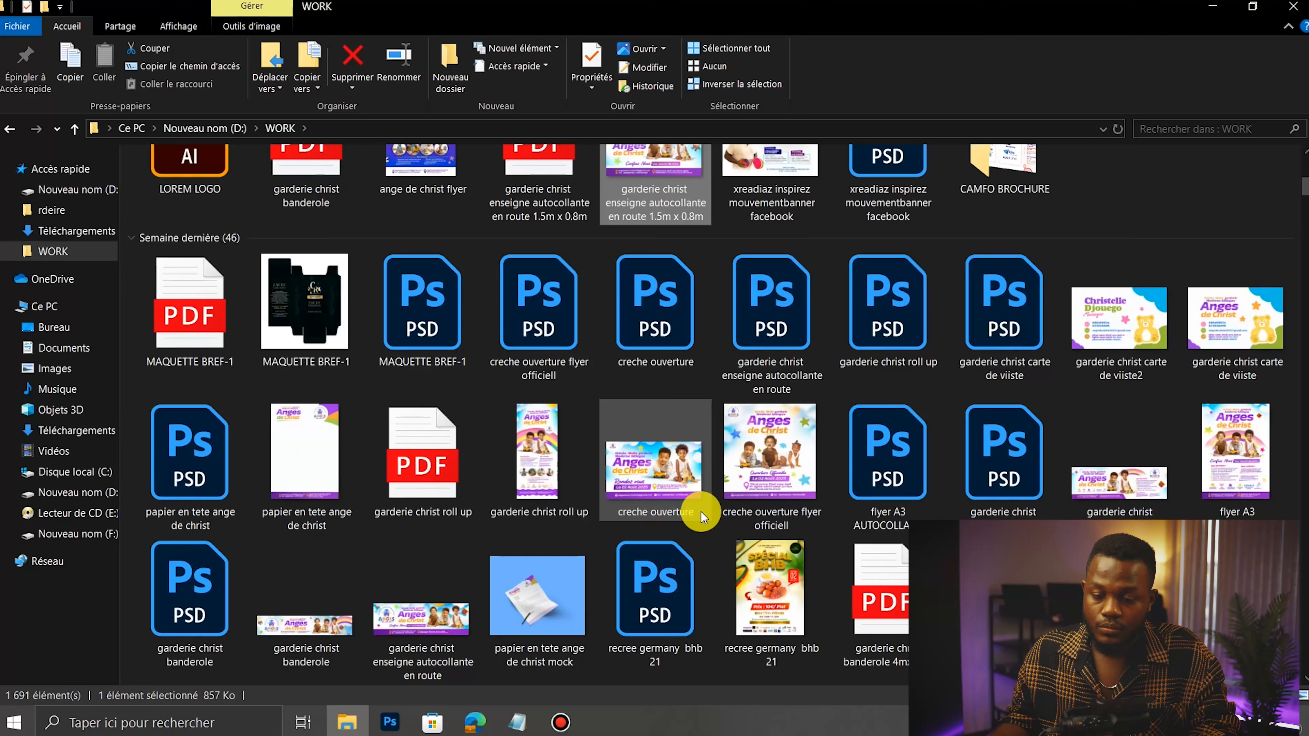
double_click(675, 464)
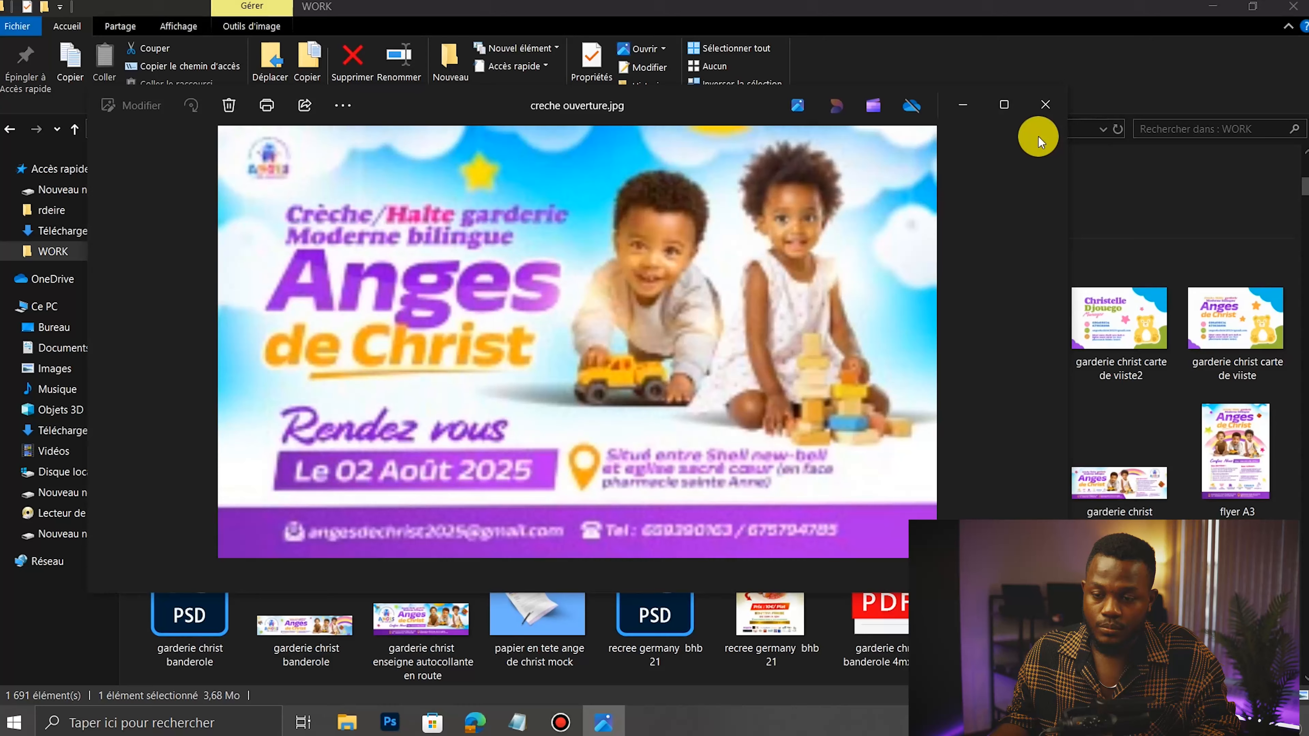
click(1006, 108)
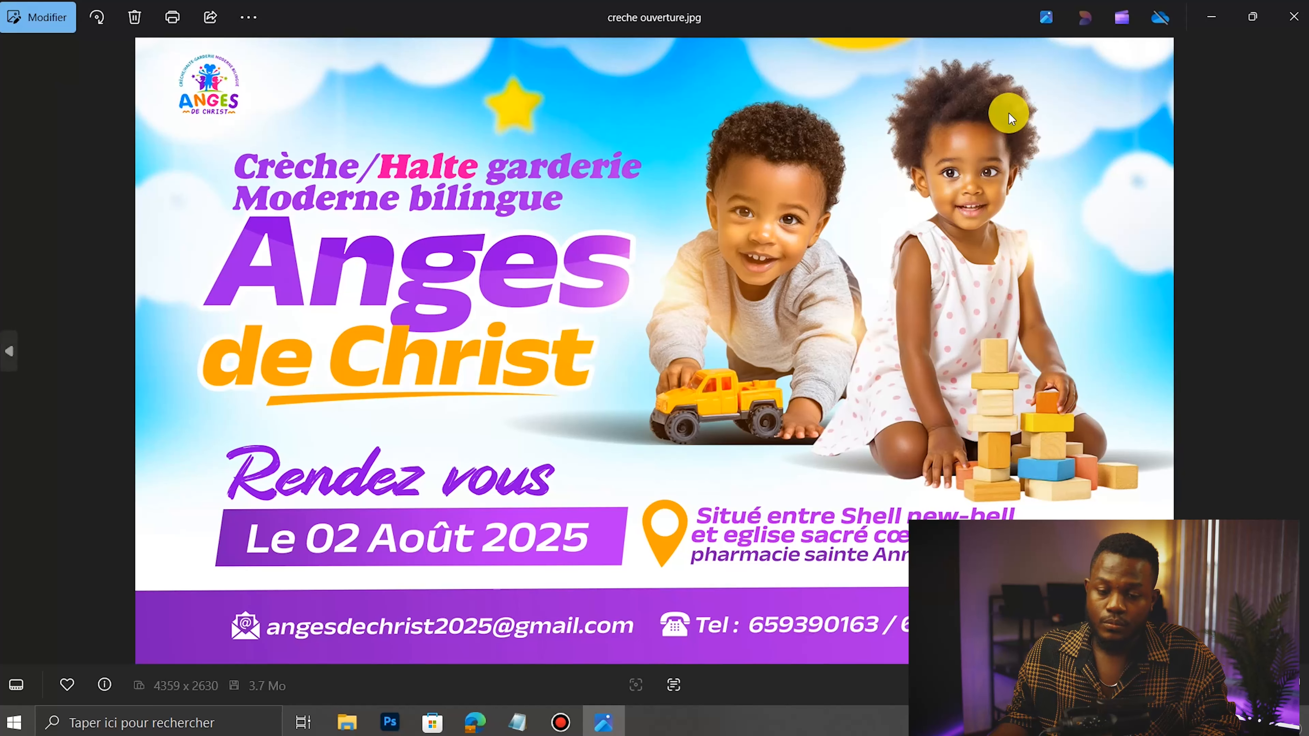
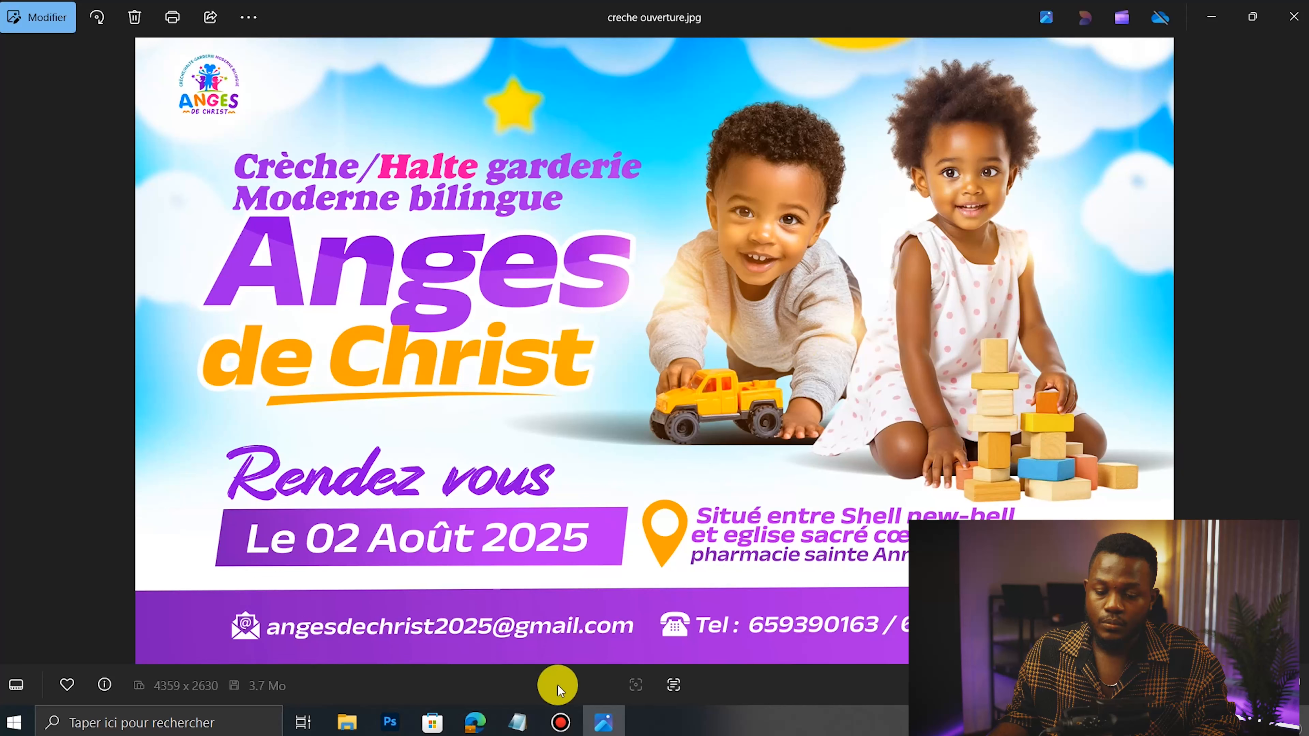
Step: Compare the reference flyer with the Photoshop composition by switching between the two windows
mouse_move(399, 723)
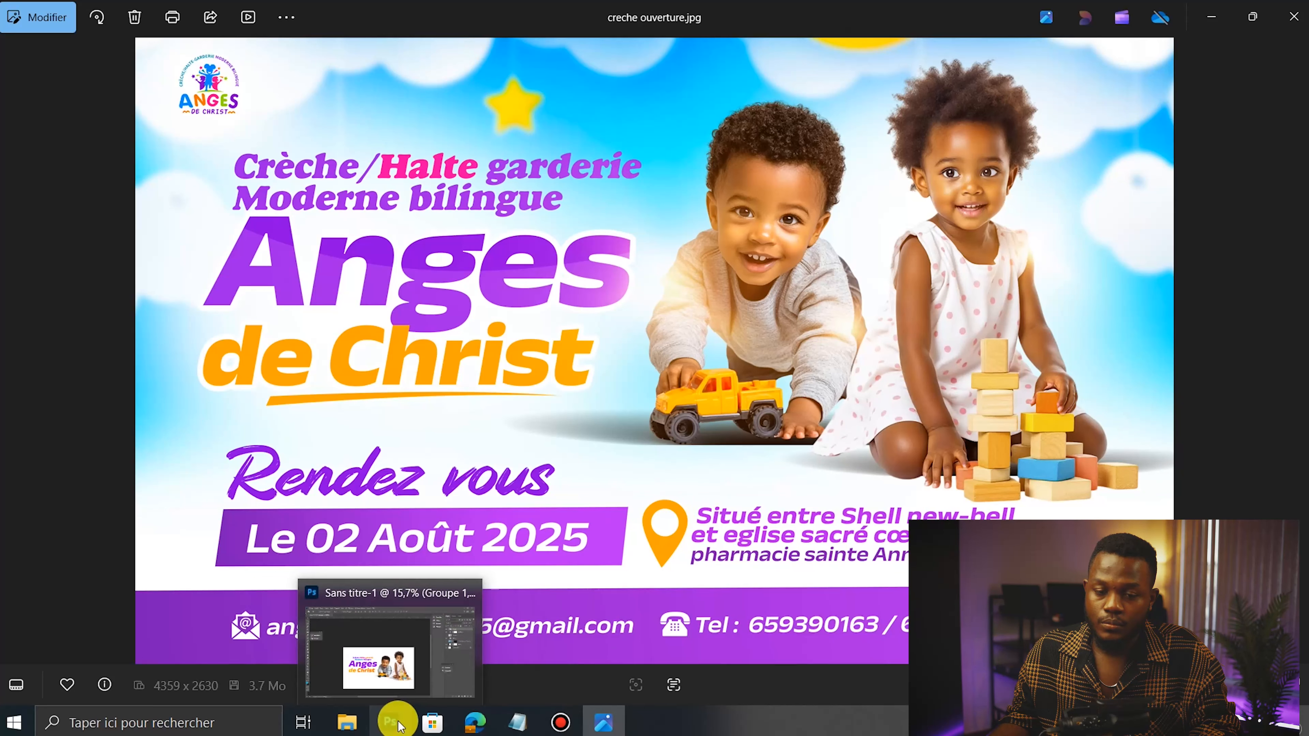
click(398, 724)
click(400, 725)
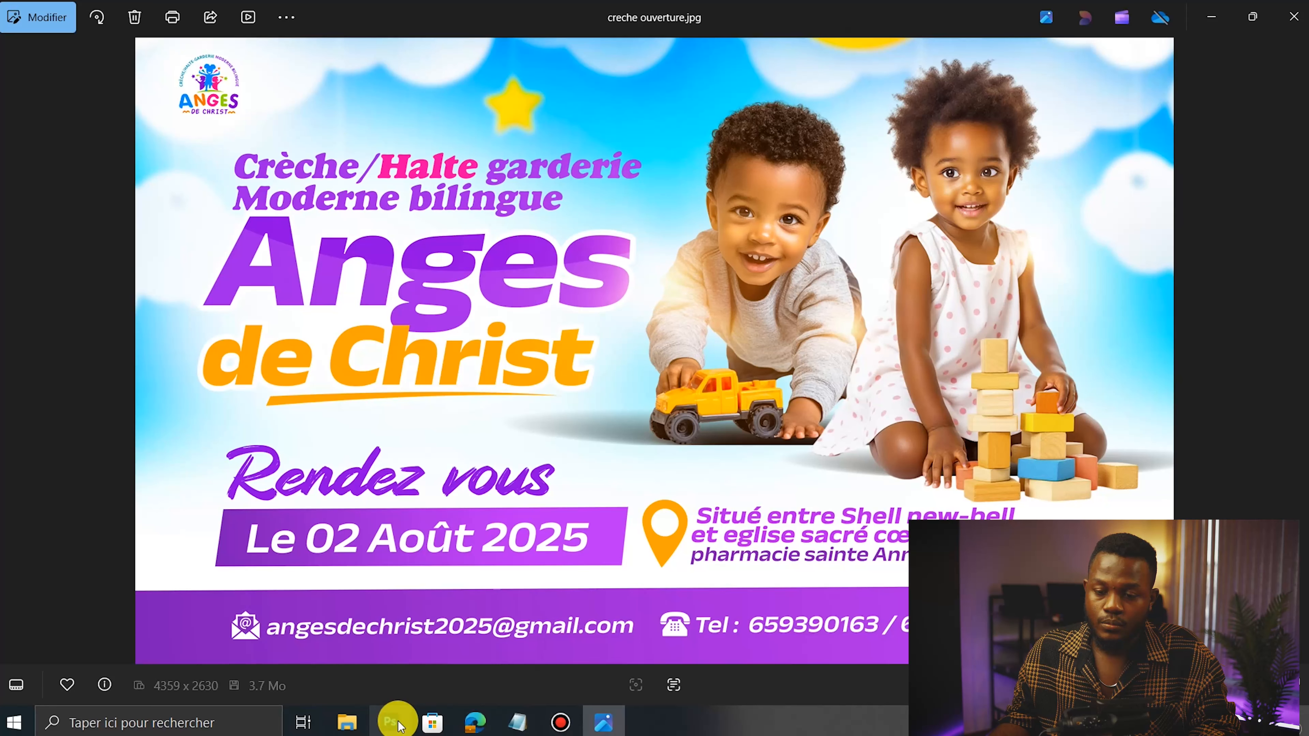
click(400, 724)
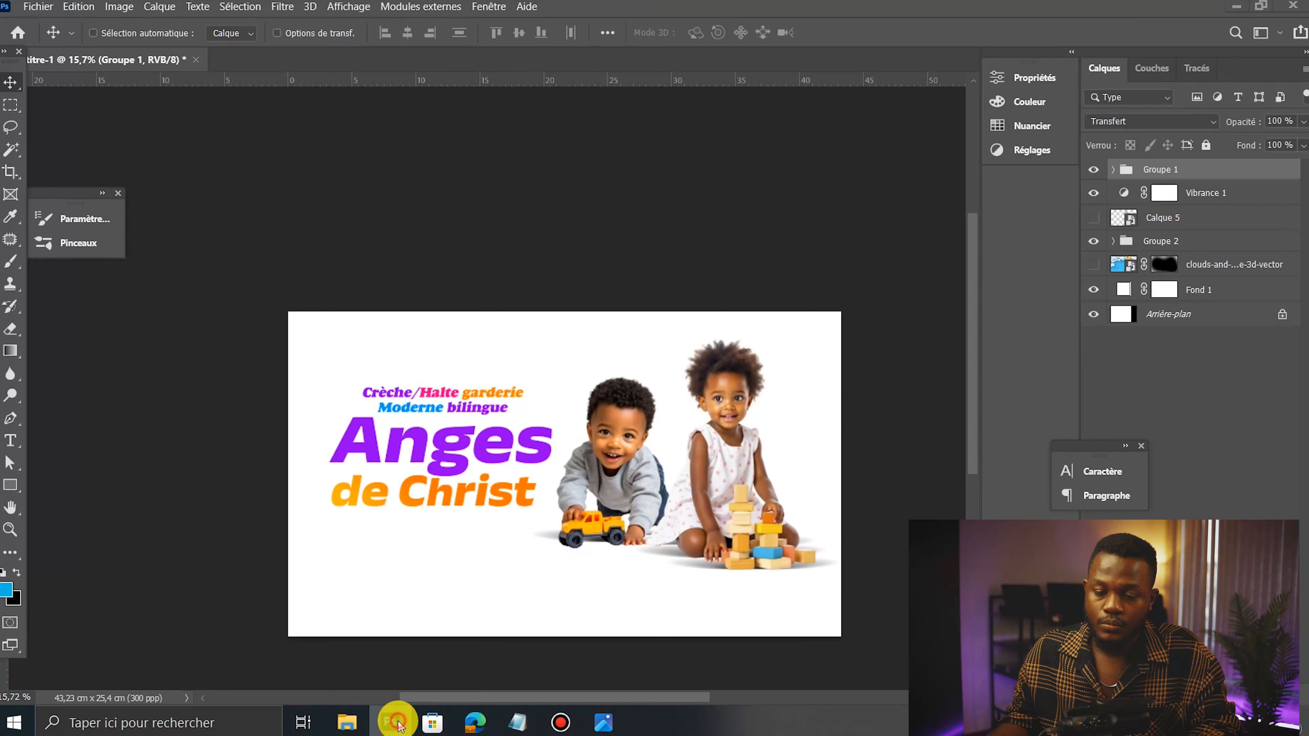
click(400, 724)
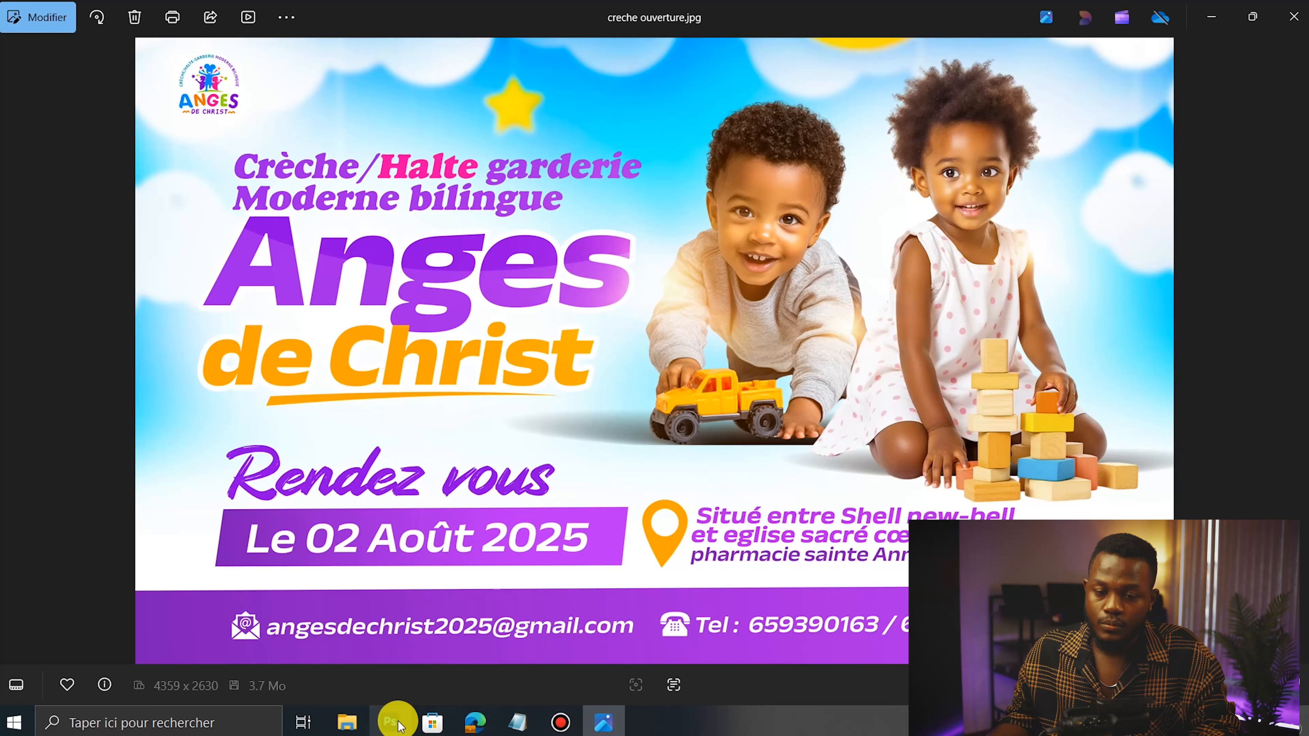
Step: Shift the children's group, Groupe 1, slightly away from the title and compare the layout with the reference flyer
click(400, 724)
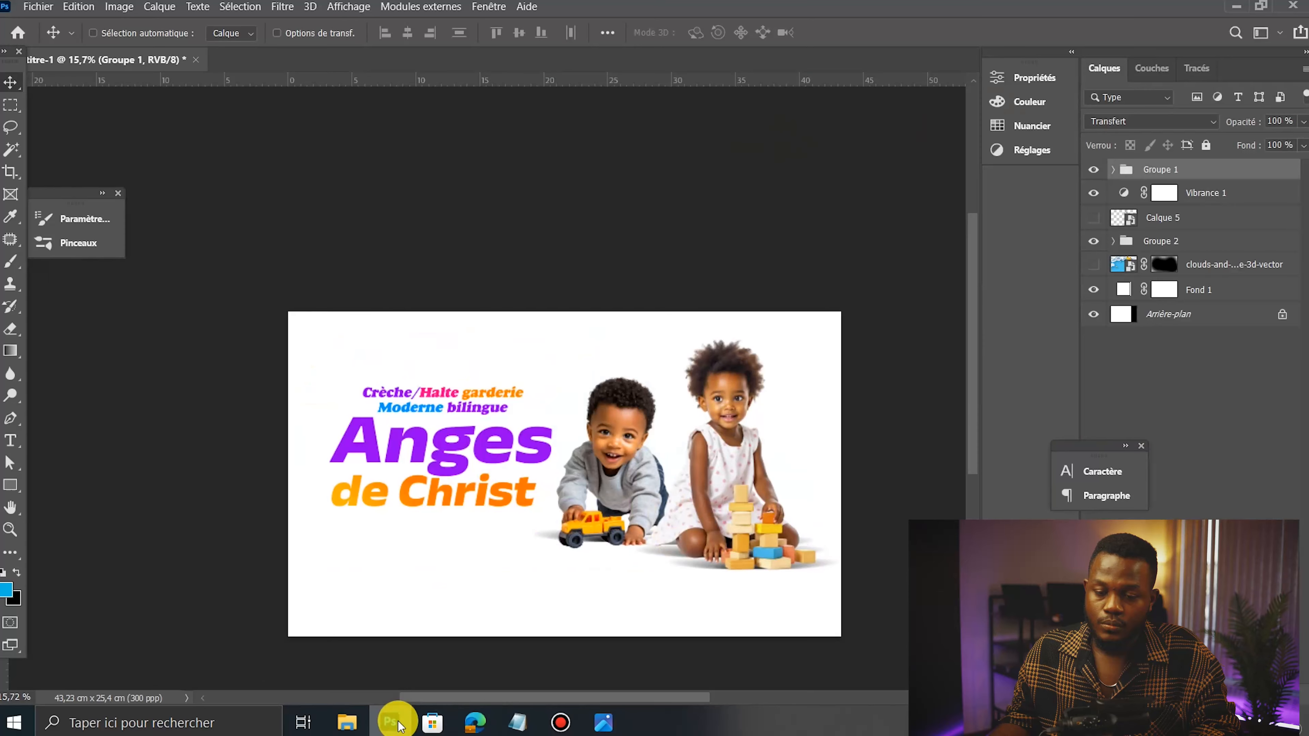
click(400, 724)
click(400, 725)
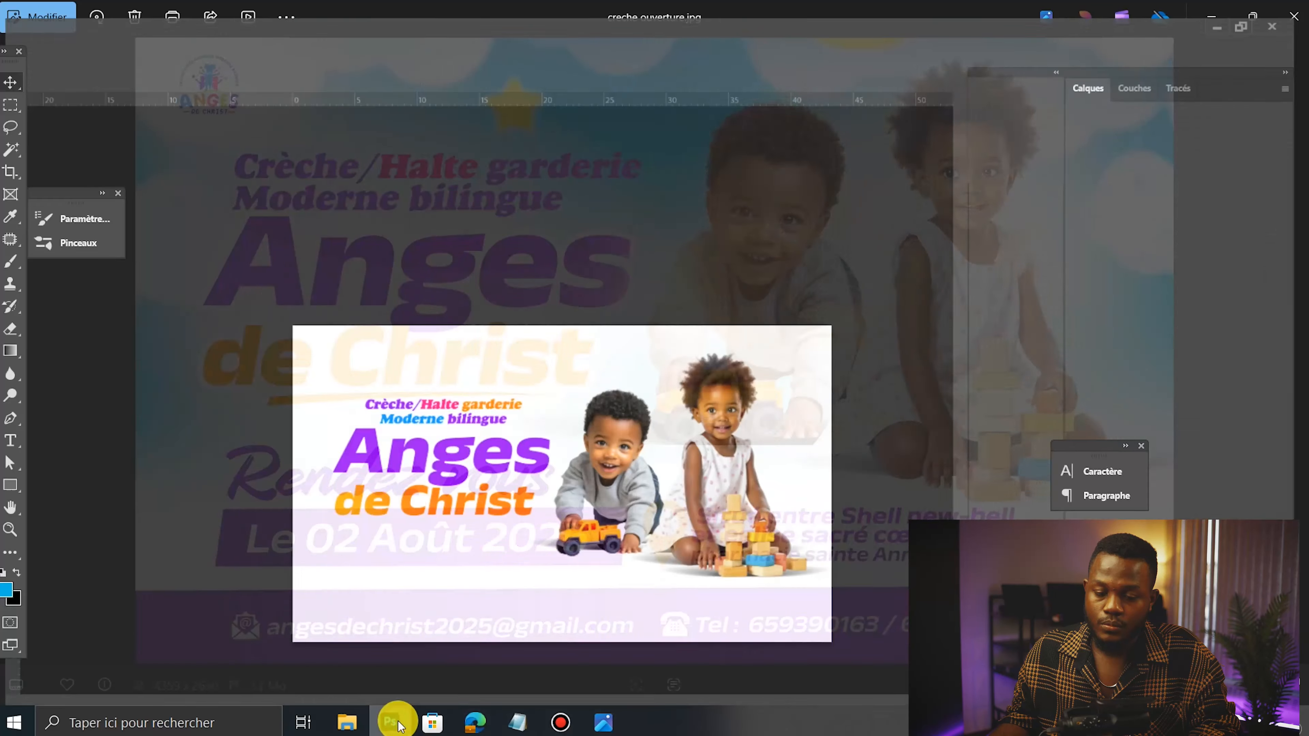
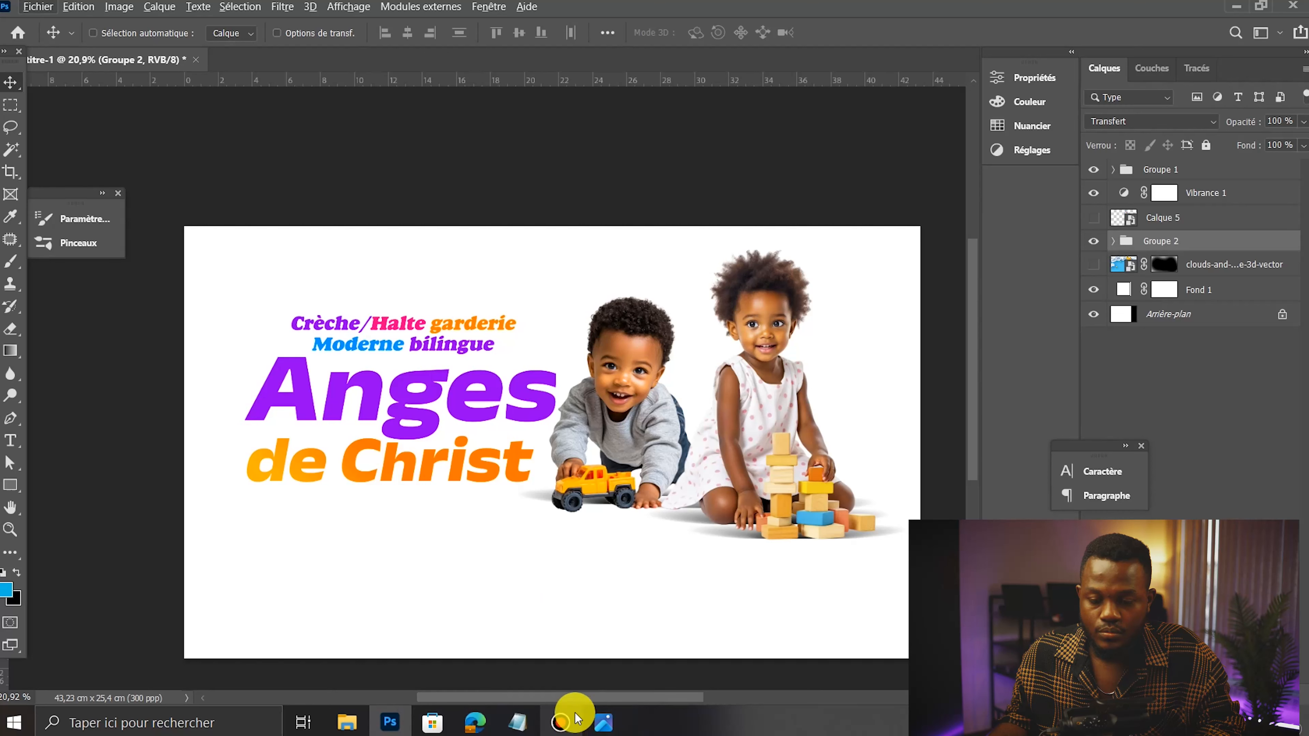
click(1148, 173)
drag(711, 426, 724, 425)
click(616, 725)
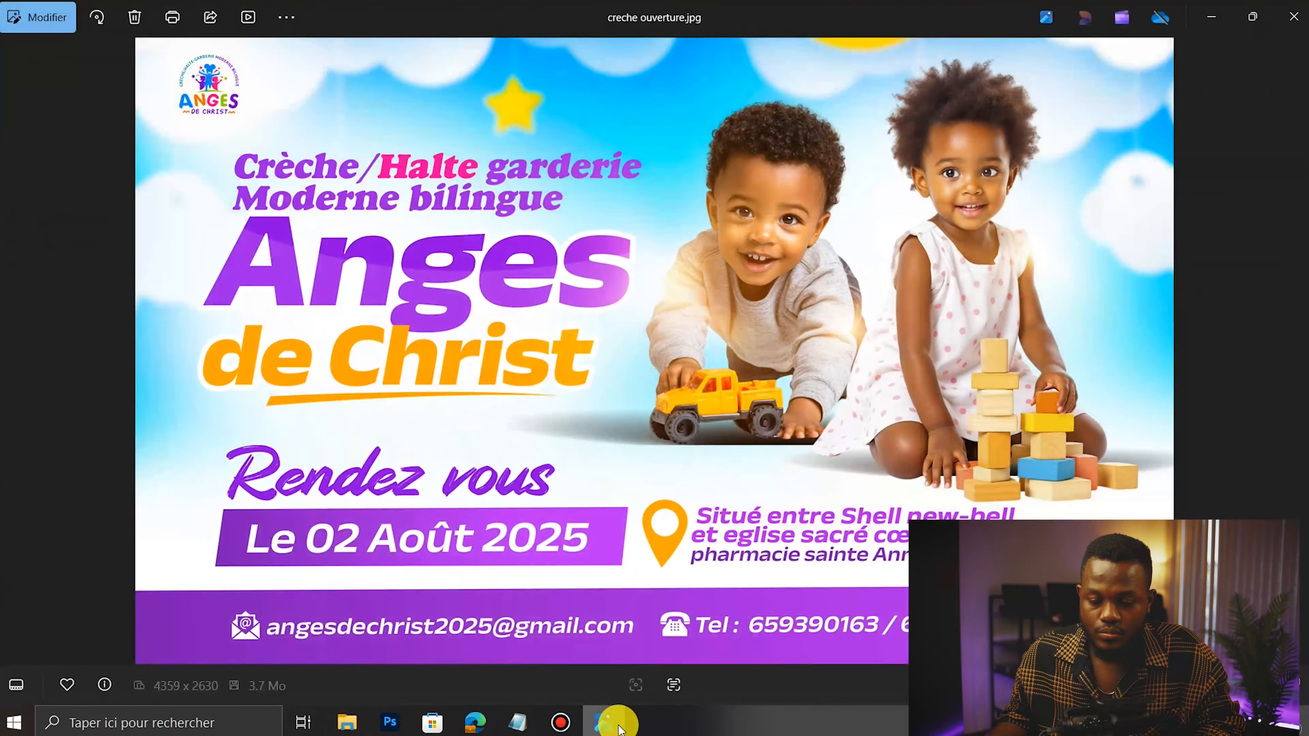
click(617, 725)
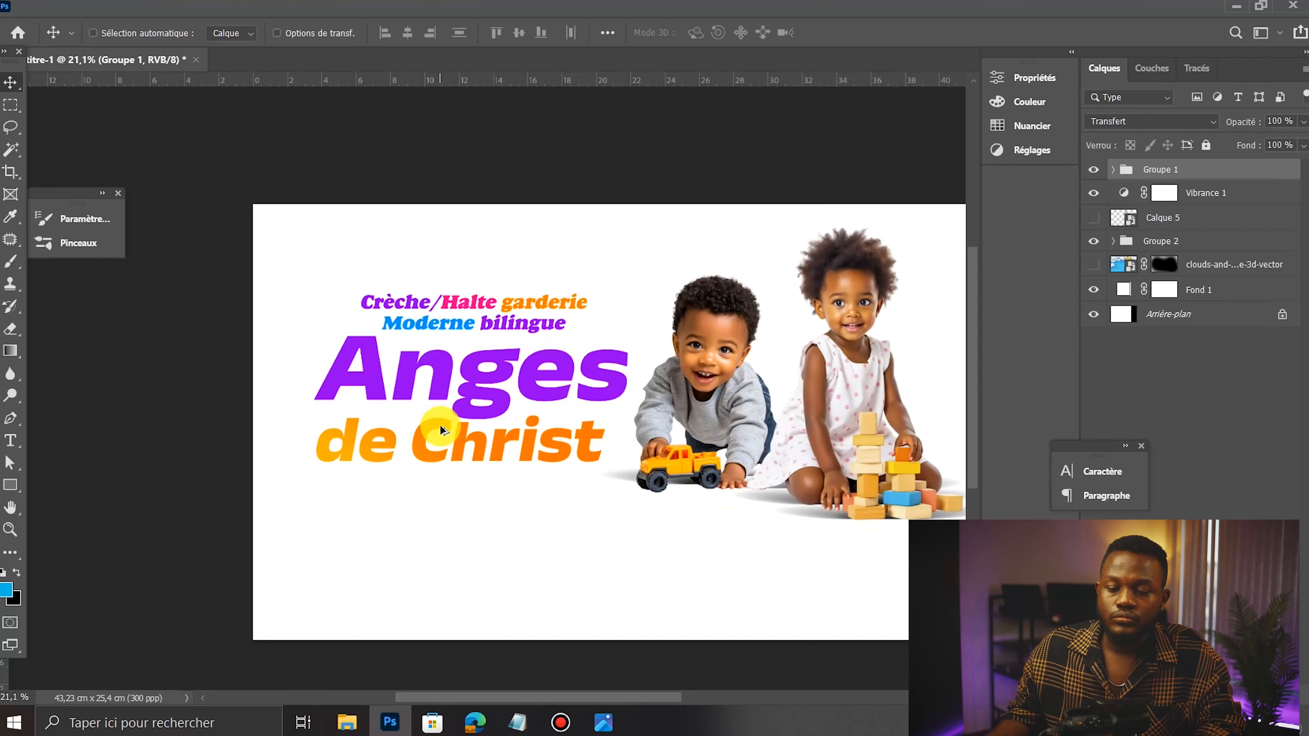
Step: Duplicate the "Crèche/Halte garderie Moderne bilingue" heading straight down into the empty area below "de Christ"
scroll(546, 407, down, 3)
scroll(454, 434, up, 1)
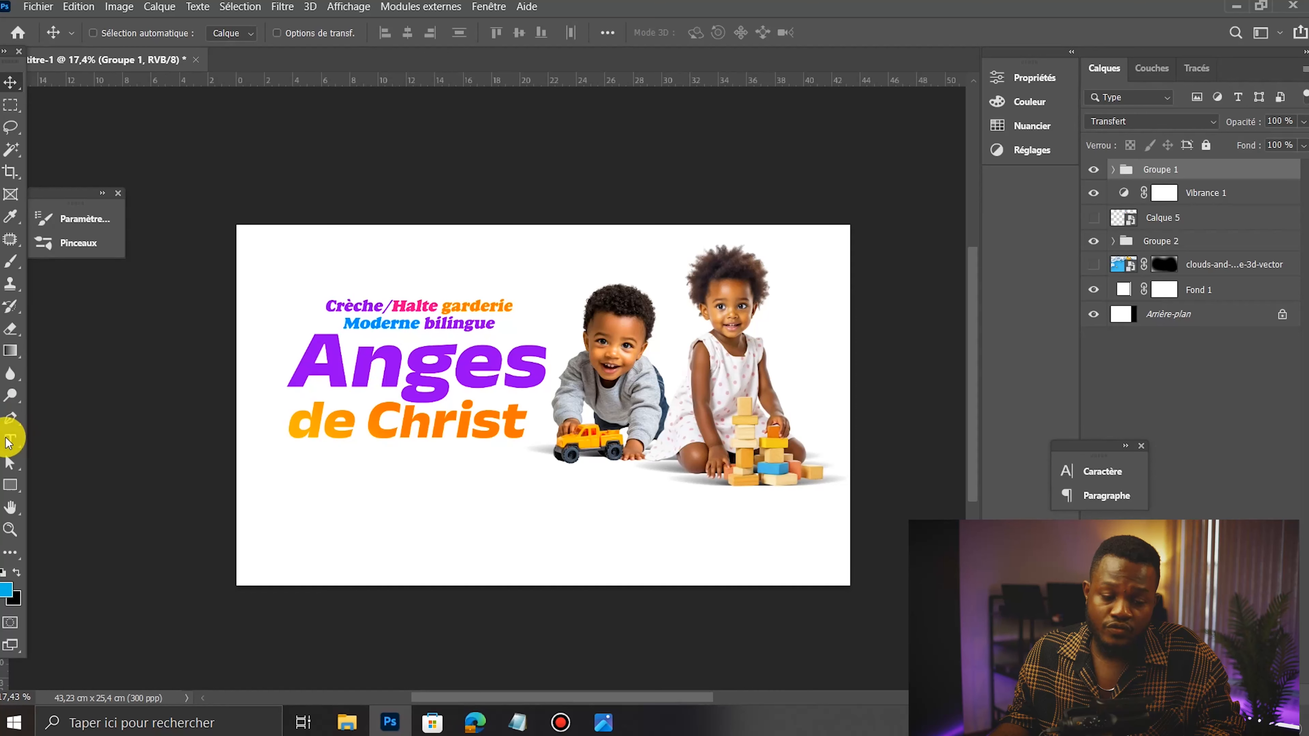
ctrl+click(410, 312)
drag(410, 312, 410, 503)
Step: Move the duplicated heading's layer out of Groupe 2 to just below Groupe 1, and place Vibrance 1 directly beneath Groupe 2
drag(1149, 407, 1174, 186)
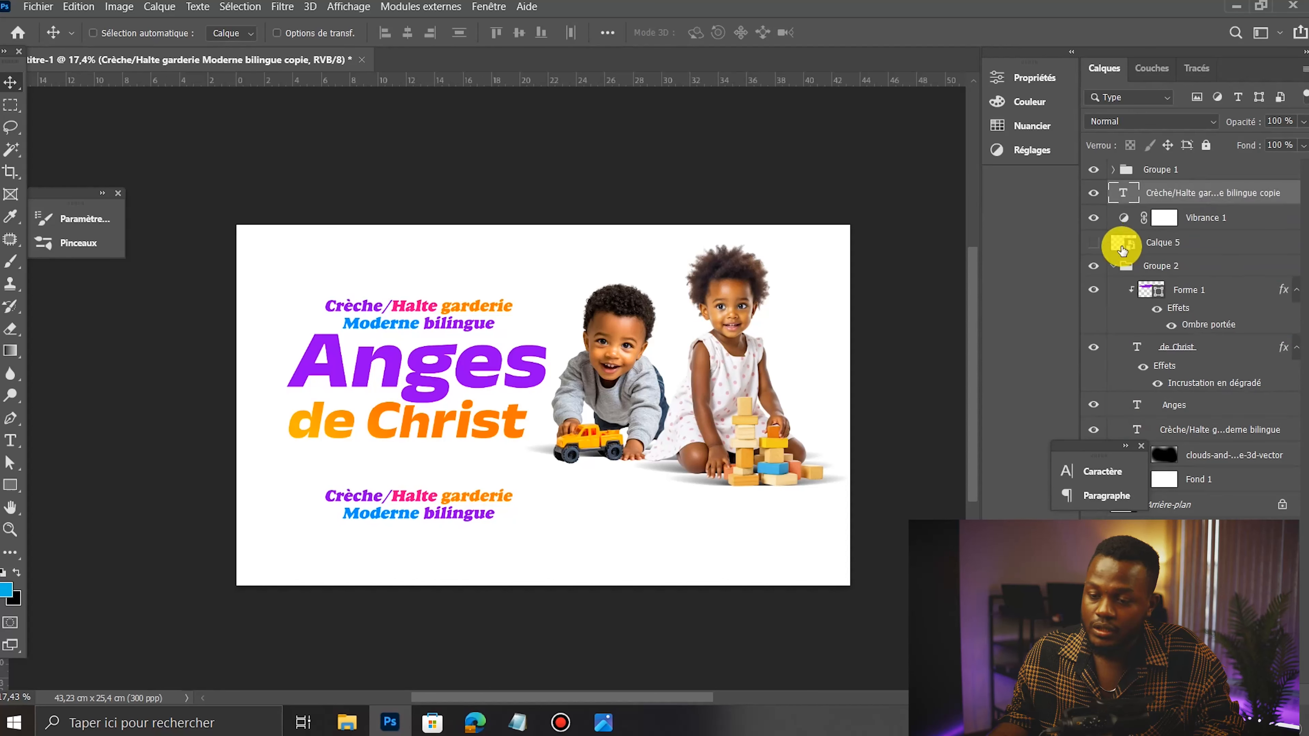
click(1115, 266)
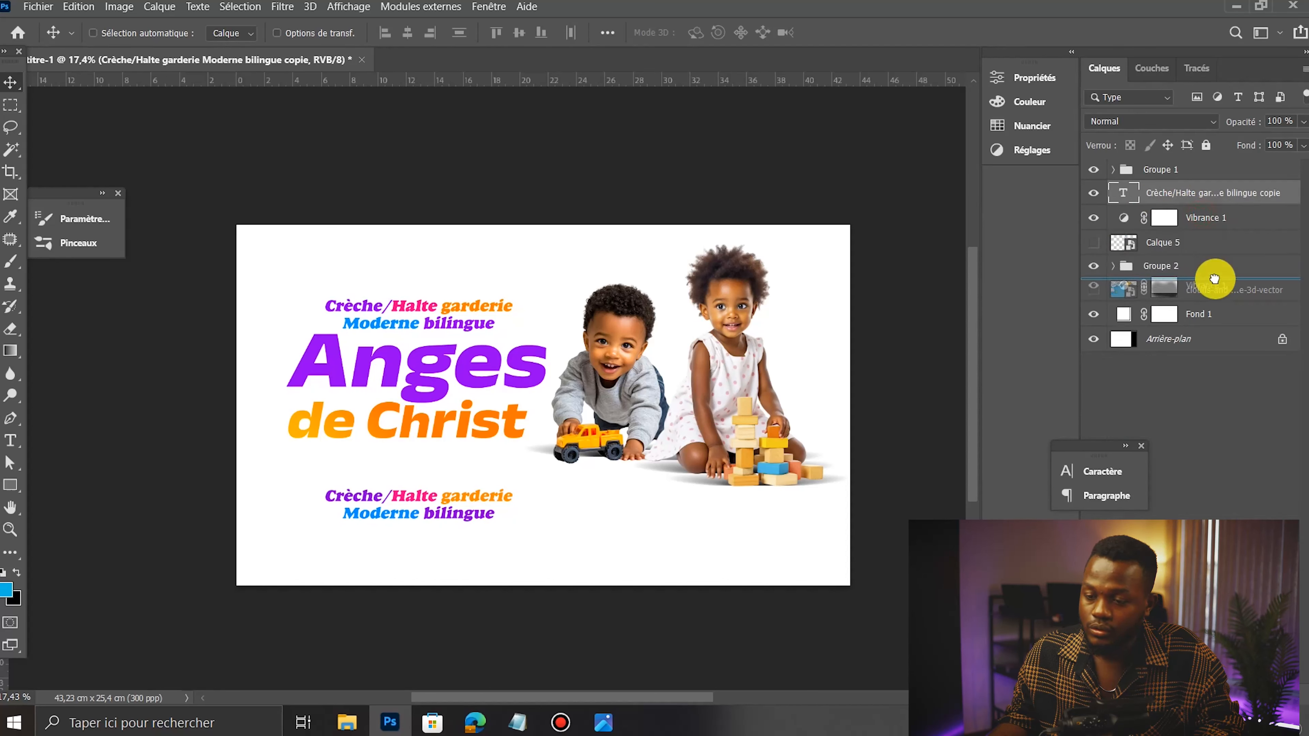
click(1207, 287)
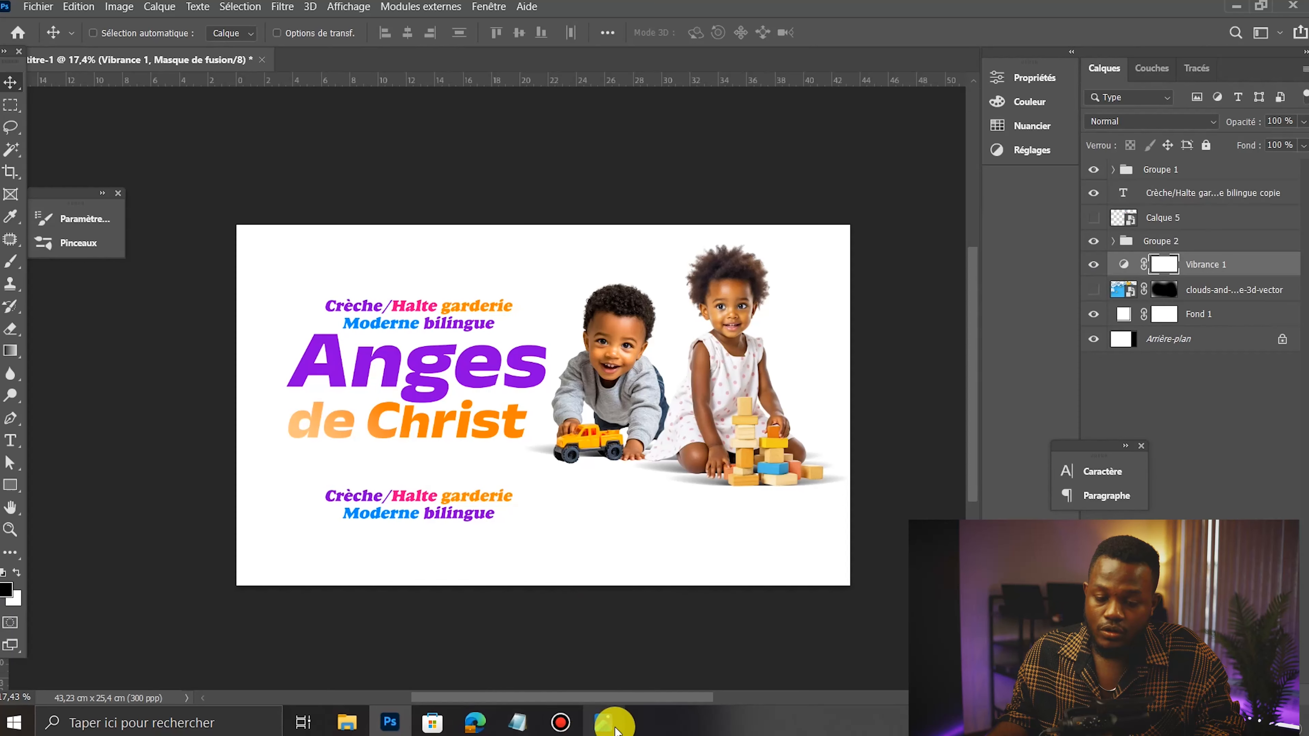
Step: Check the reference flyer, then copy the lines "Rendez vous" and "Le 02 Août 2025" from the eee text file in Notepad
click(606, 722)
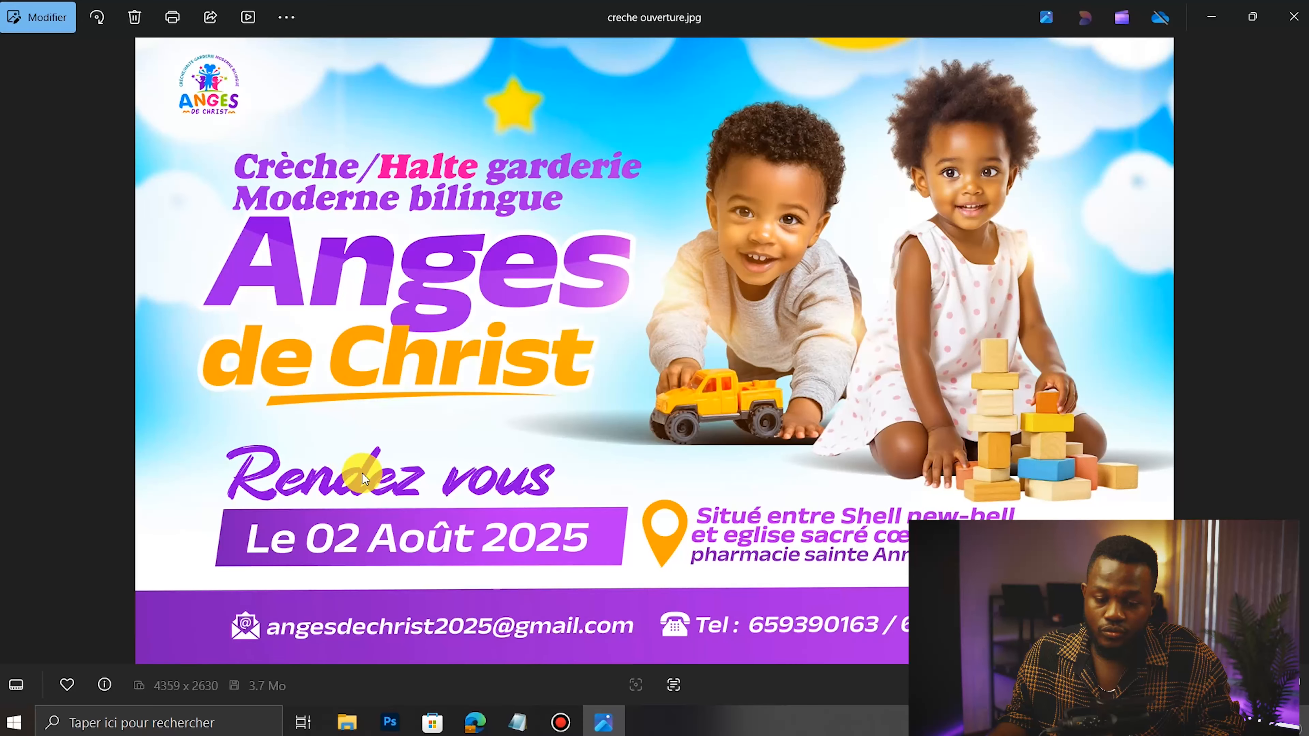
click(1219, 4)
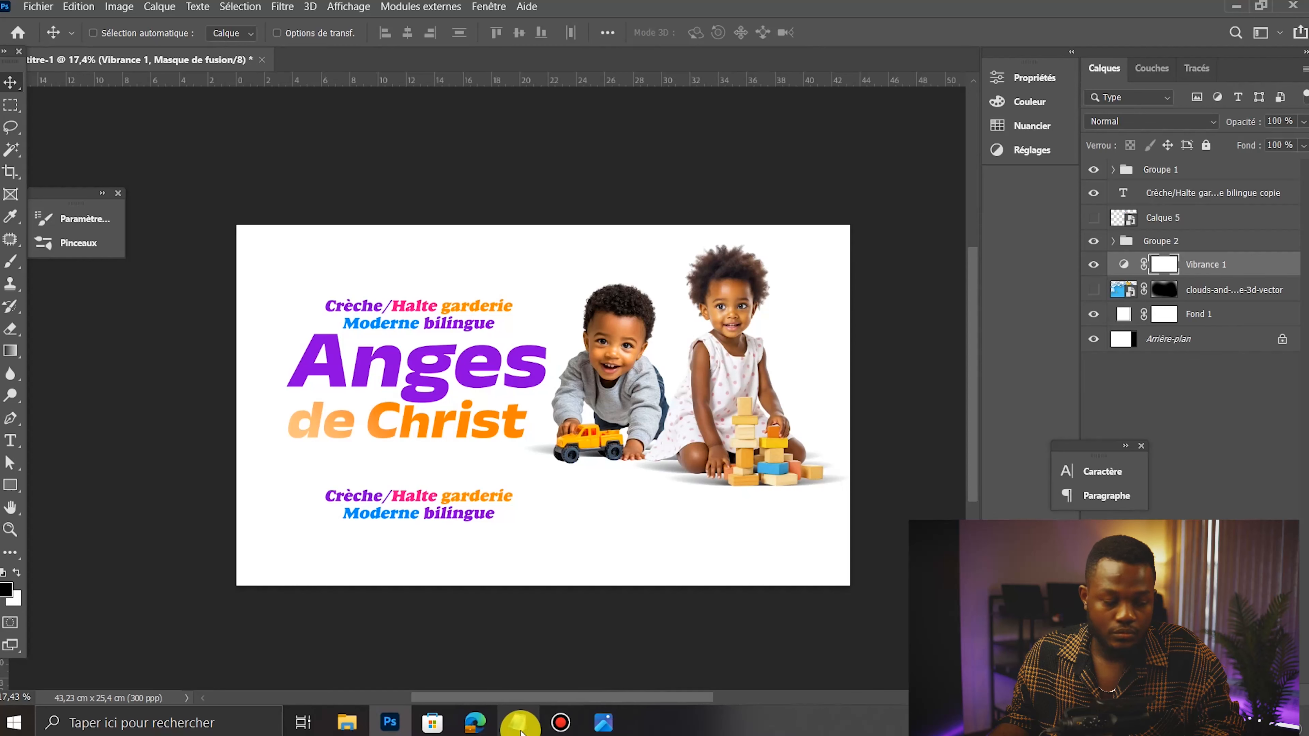
mouse_move(525, 728)
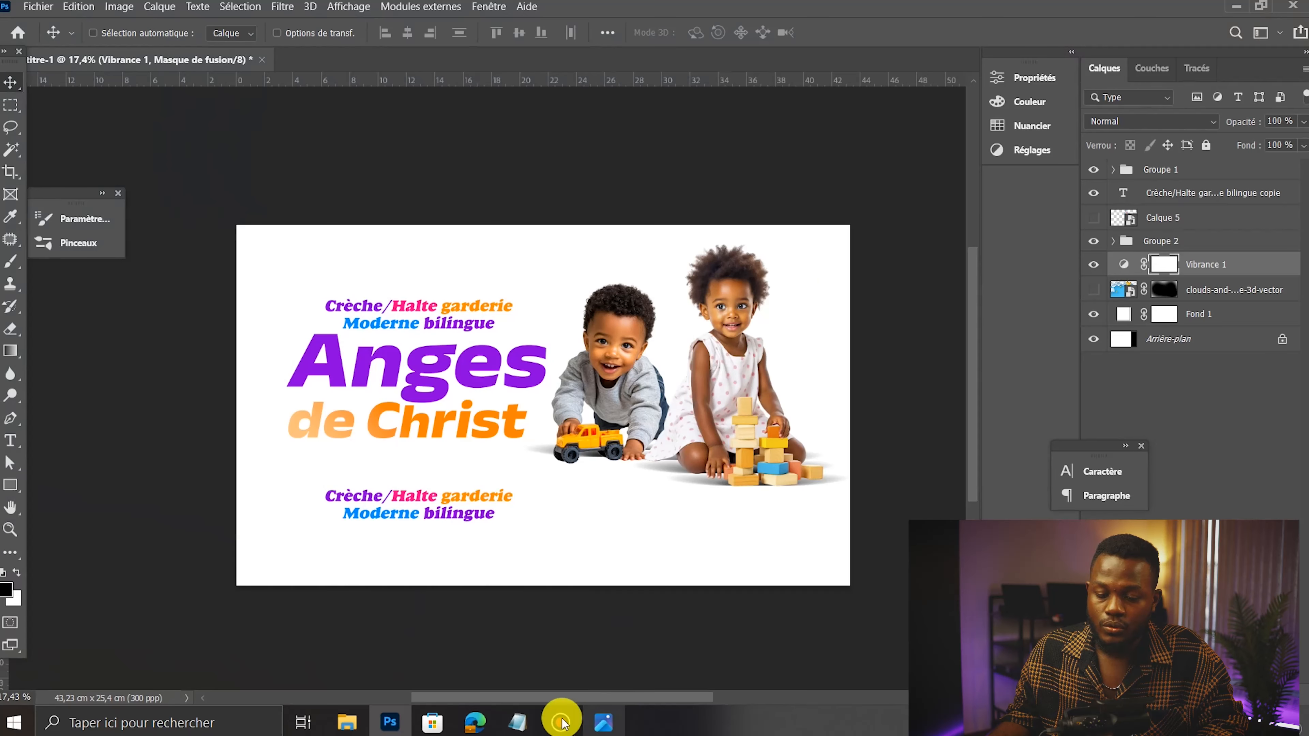
click(517, 722)
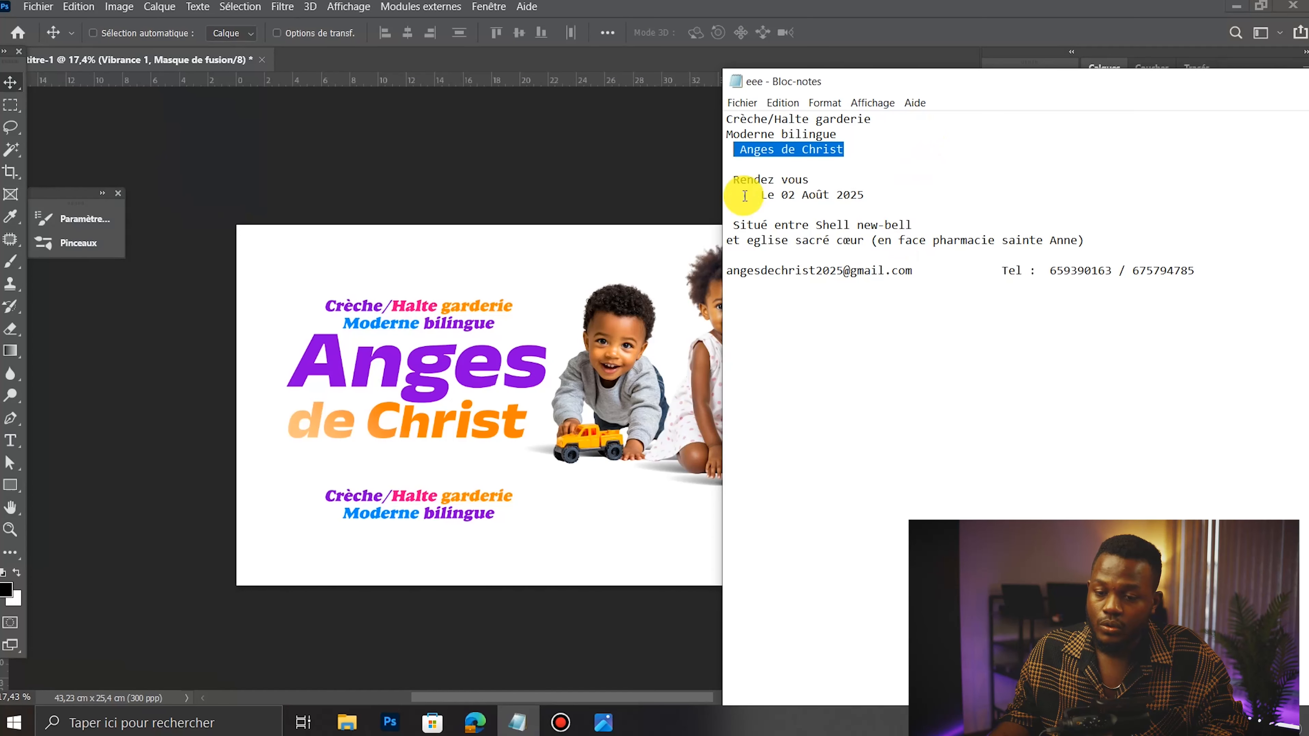
drag(734, 180, 874, 194)
key(ctrl+c)
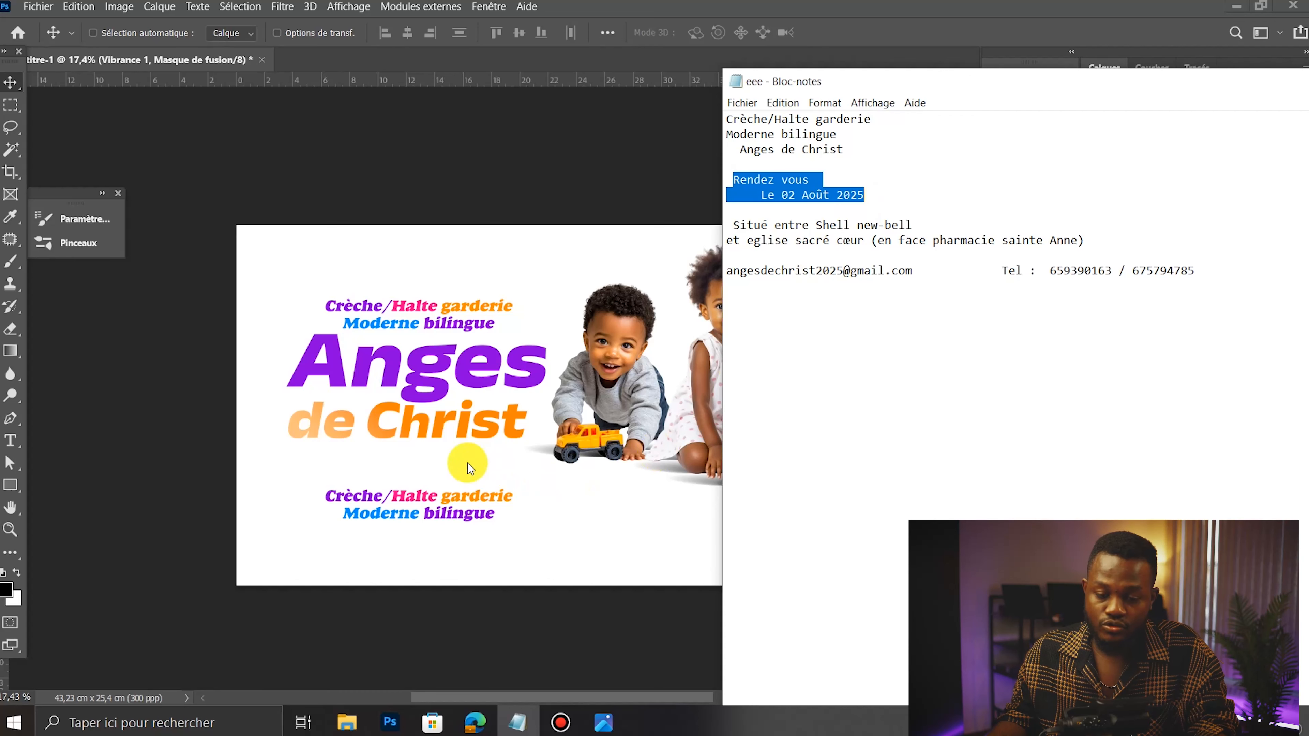
Step: Replace the duplicated heading's text in Photoshop with the copied "Rendez vous / Le 02 Août 2025" and widen its text box
click(432, 511)
double_click(431, 508)
key(ctrl+v)
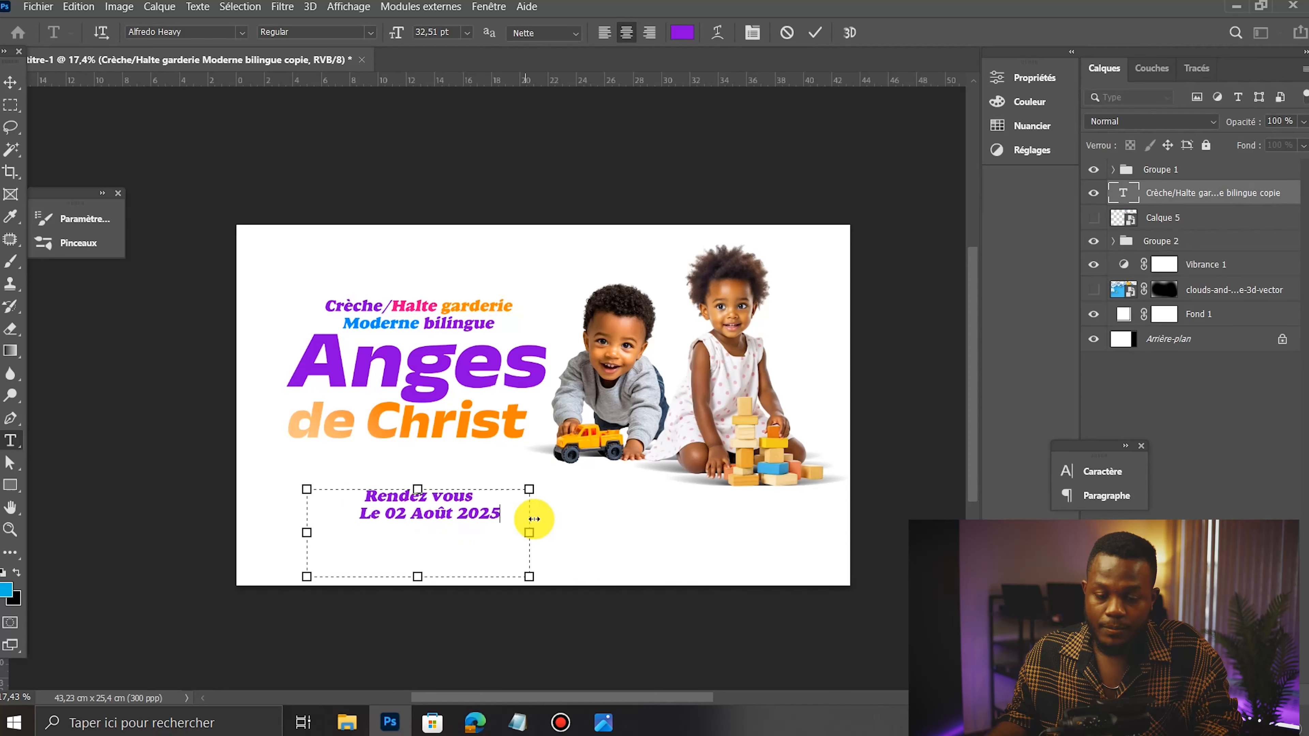
drag(529, 533, 656, 545)
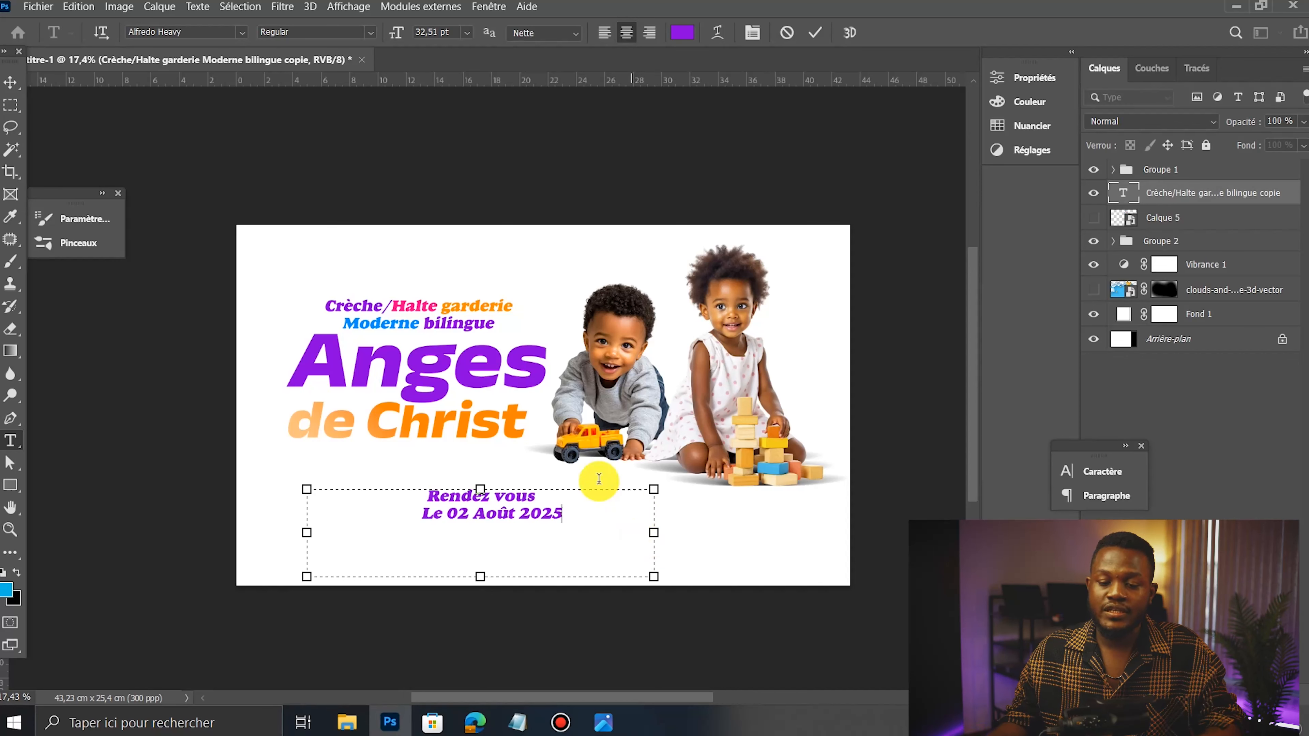
click(520, 513)
triple_click(518, 516)
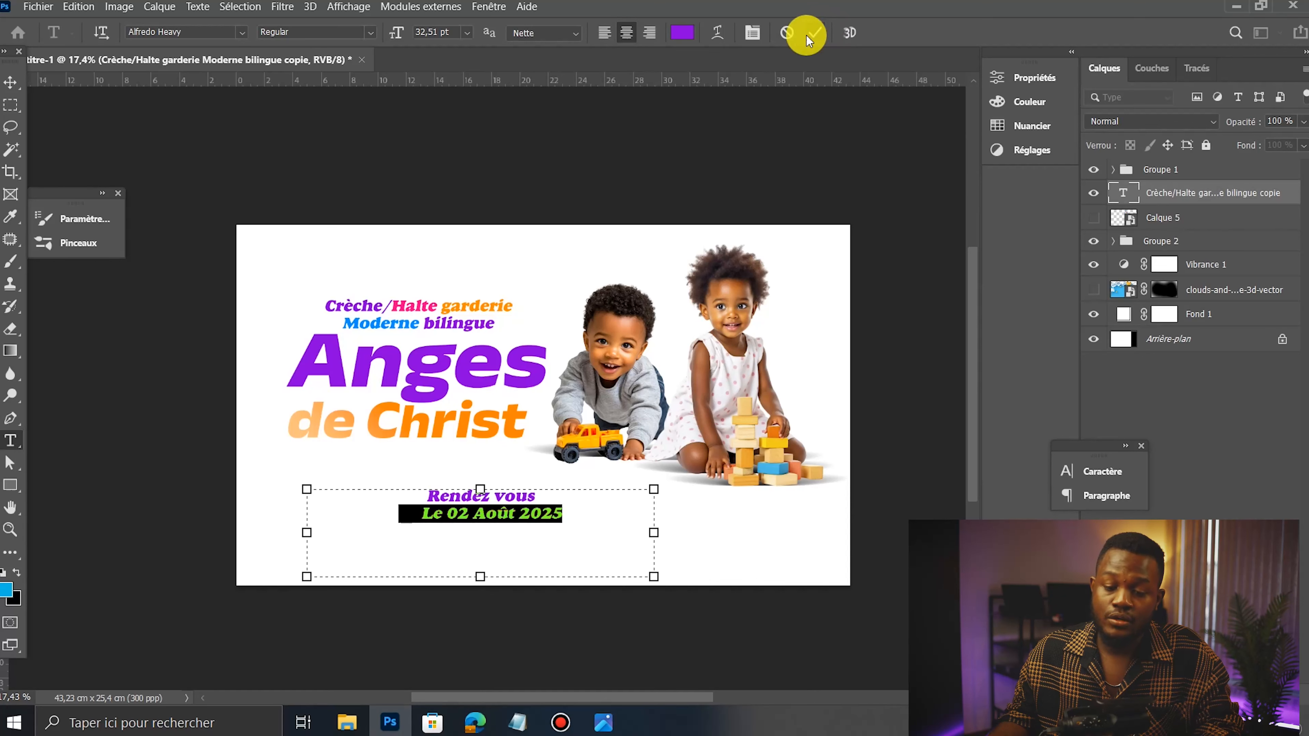
click(504, 499)
triple_click(504, 496)
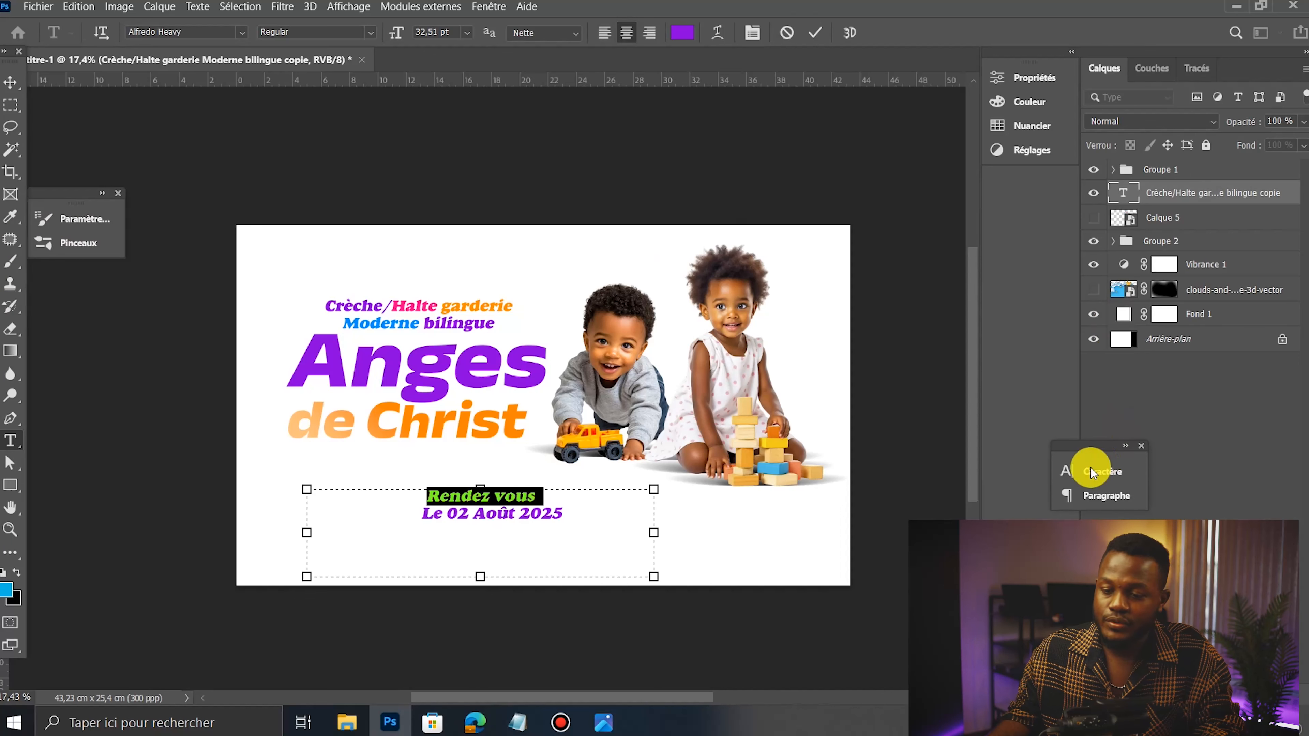
click(816, 32)
key(v)
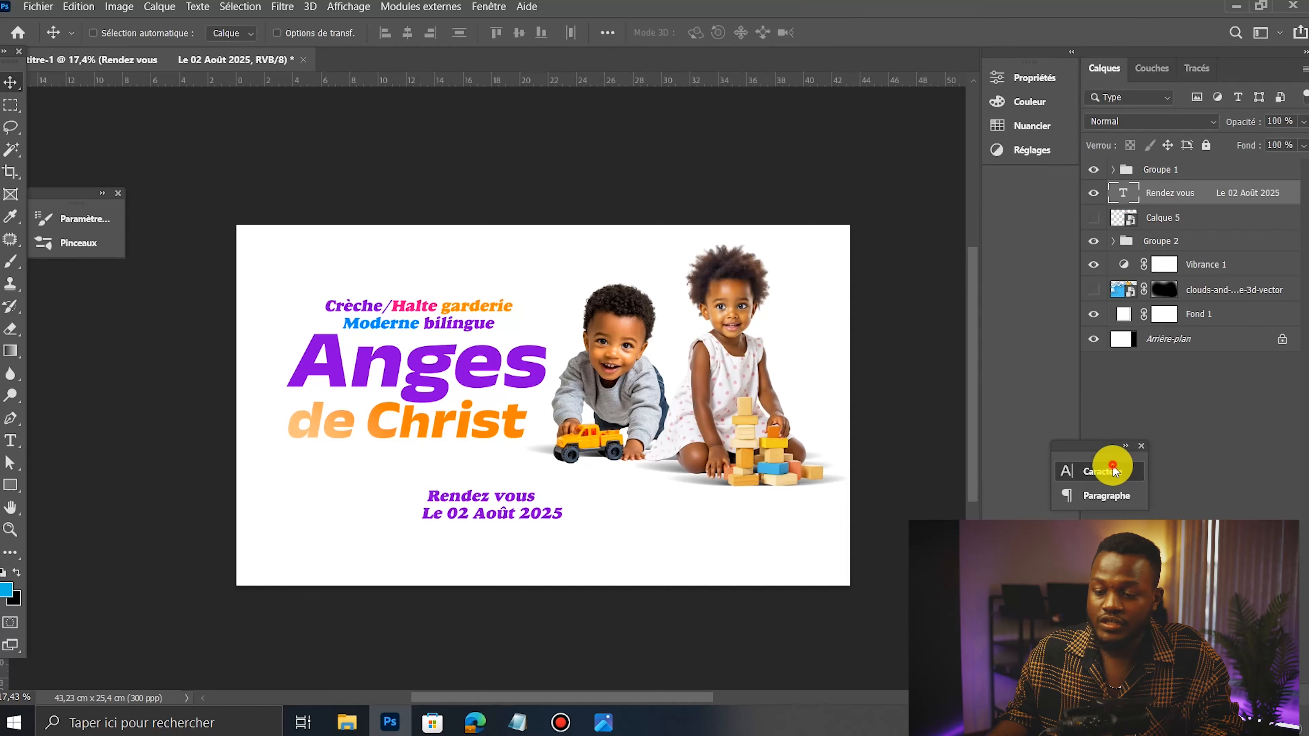
Step: Set the "Rendez vous / Le 02 Août 2025" text to a 52 pt font size and 67 pt leading
click(1103, 471)
click(885, 517)
drag(885, 516, 891, 516)
click(1000, 515)
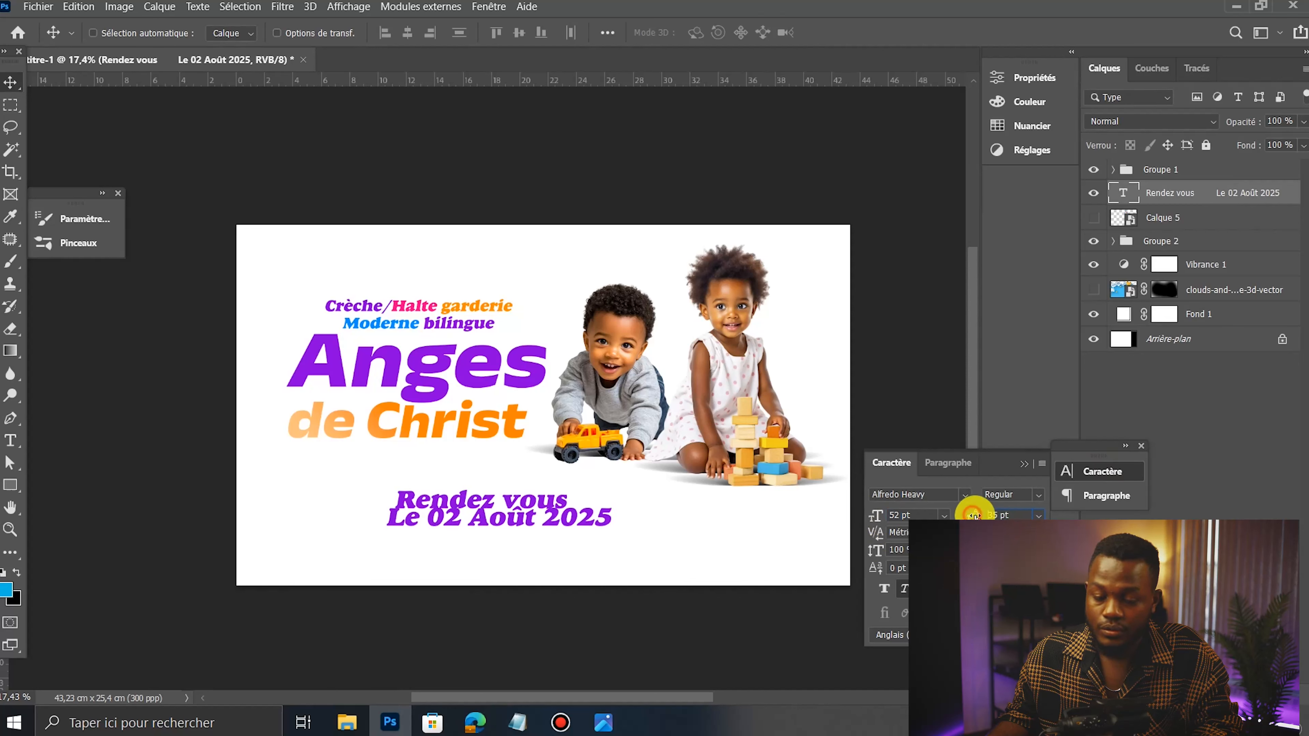
drag(977, 513, 984, 514)
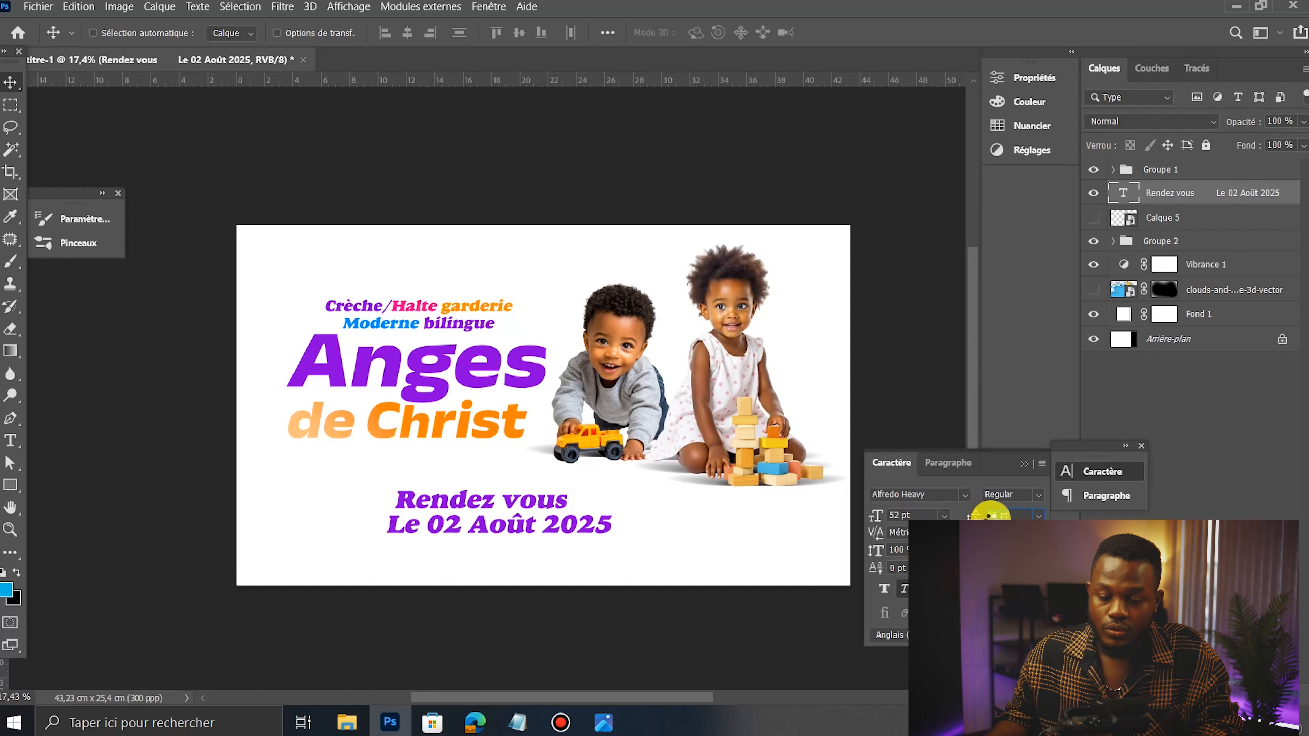
scroll(1001, 517, up, 7)
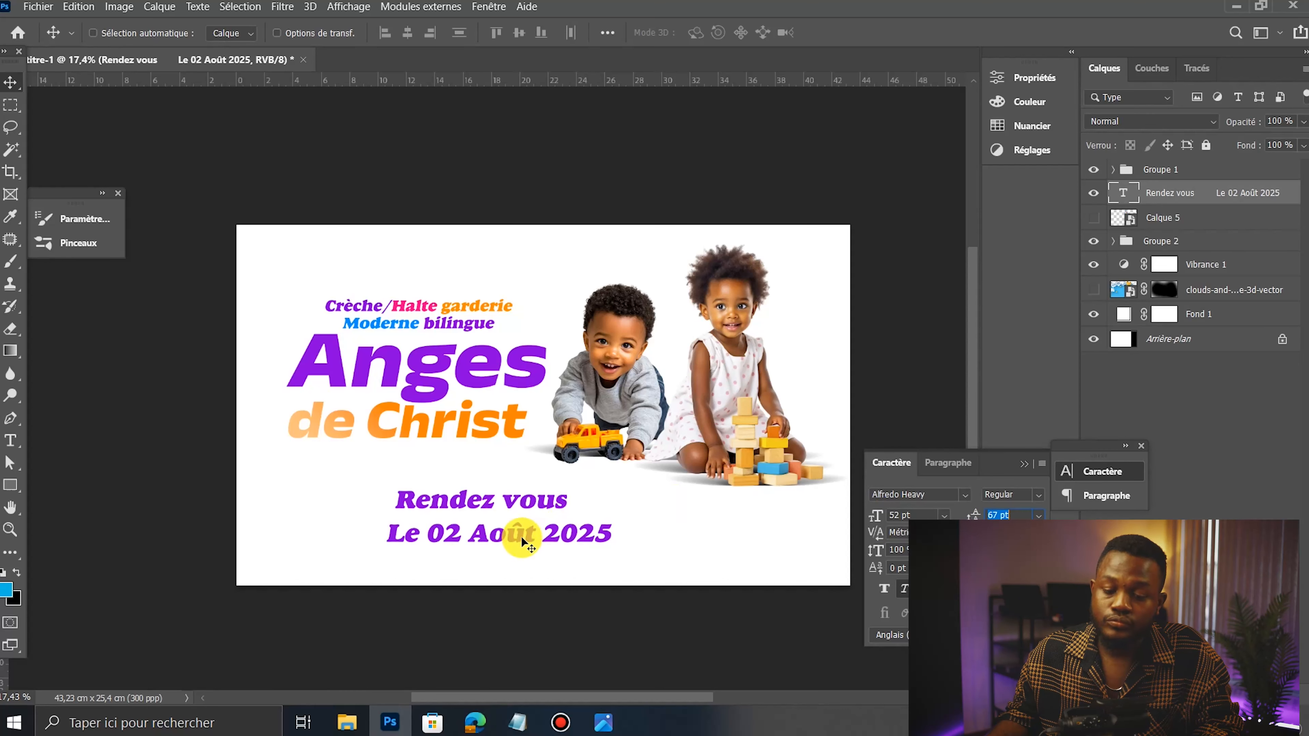
Step: Move the "Rendez vous / Le 02 Août 2025" text up and across so it sits directly under "de Christ"
click(520, 538)
drag(555, 520, 474, 495)
click(1163, 241)
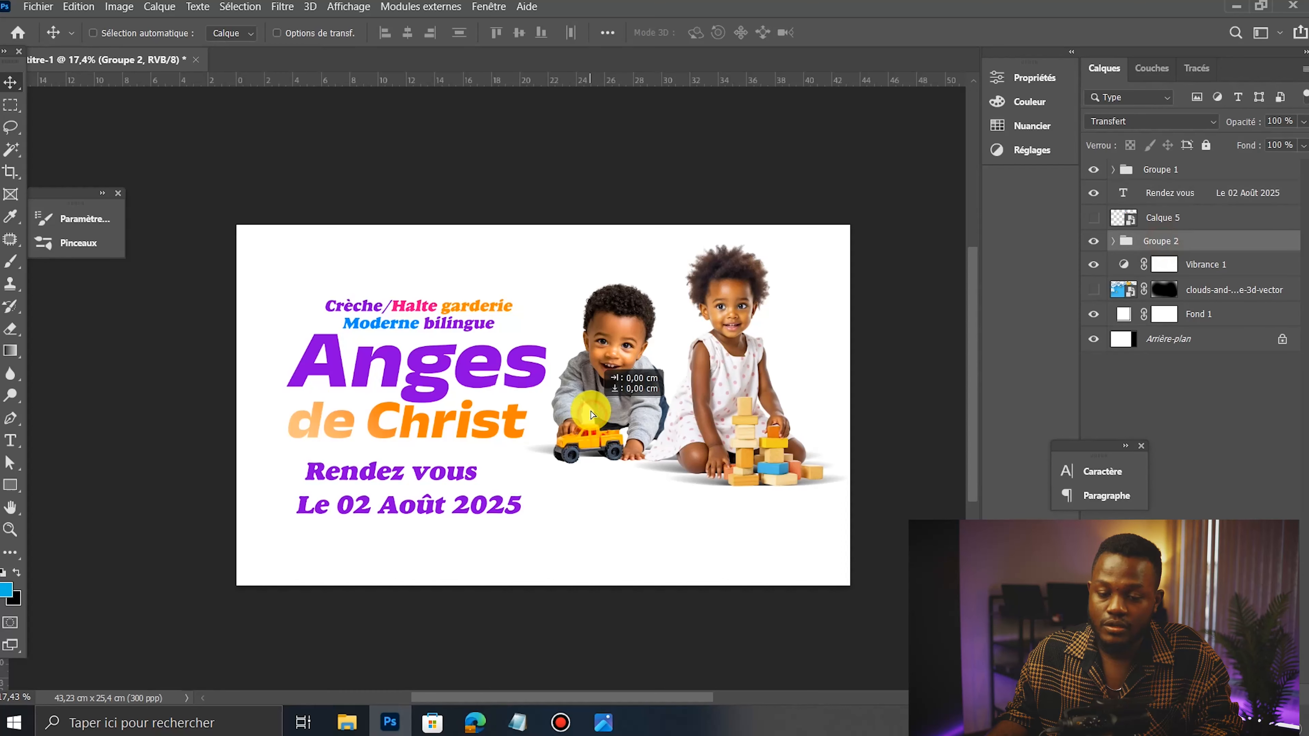
drag(378, 479, 380, 472)
click(399, 482)
Step: Hide the gradient overlay on "de Christ", move that text up closer to "Anges" and collapse Groupe 2
click(351, 423)
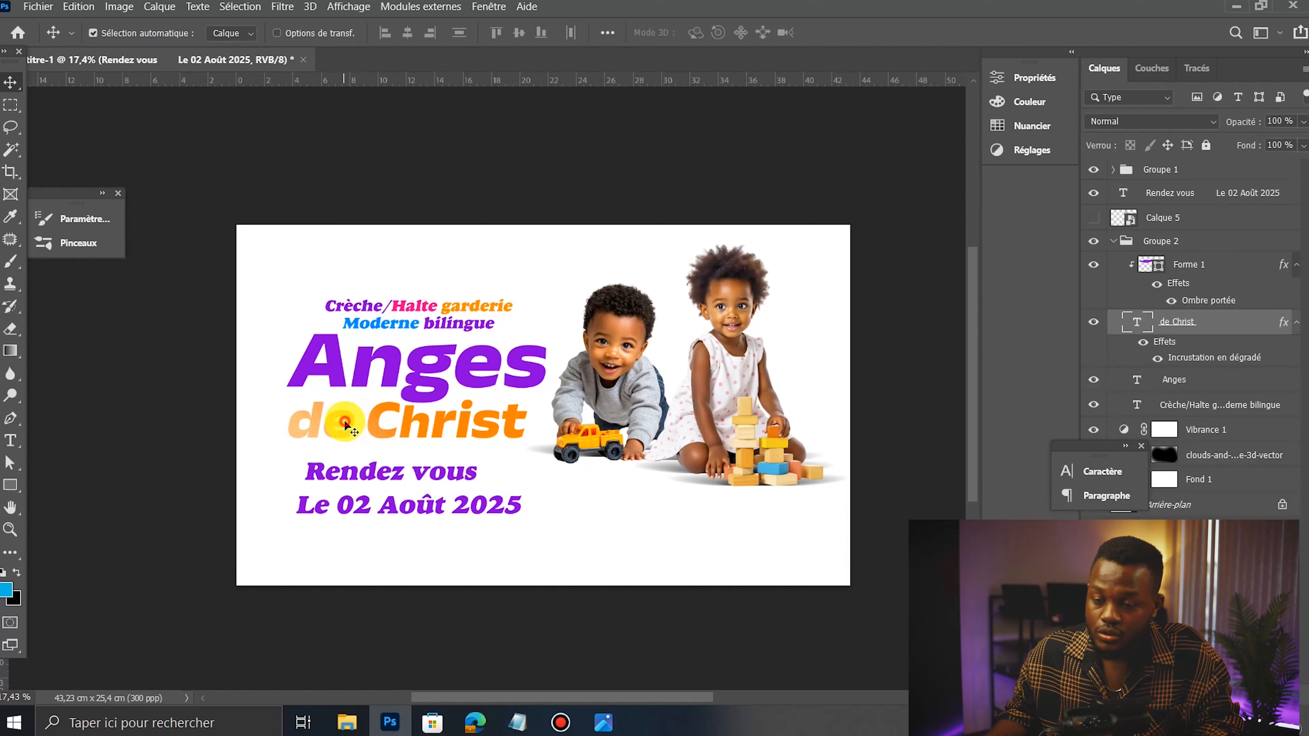
click(1173, 357)
click(1158, 357)
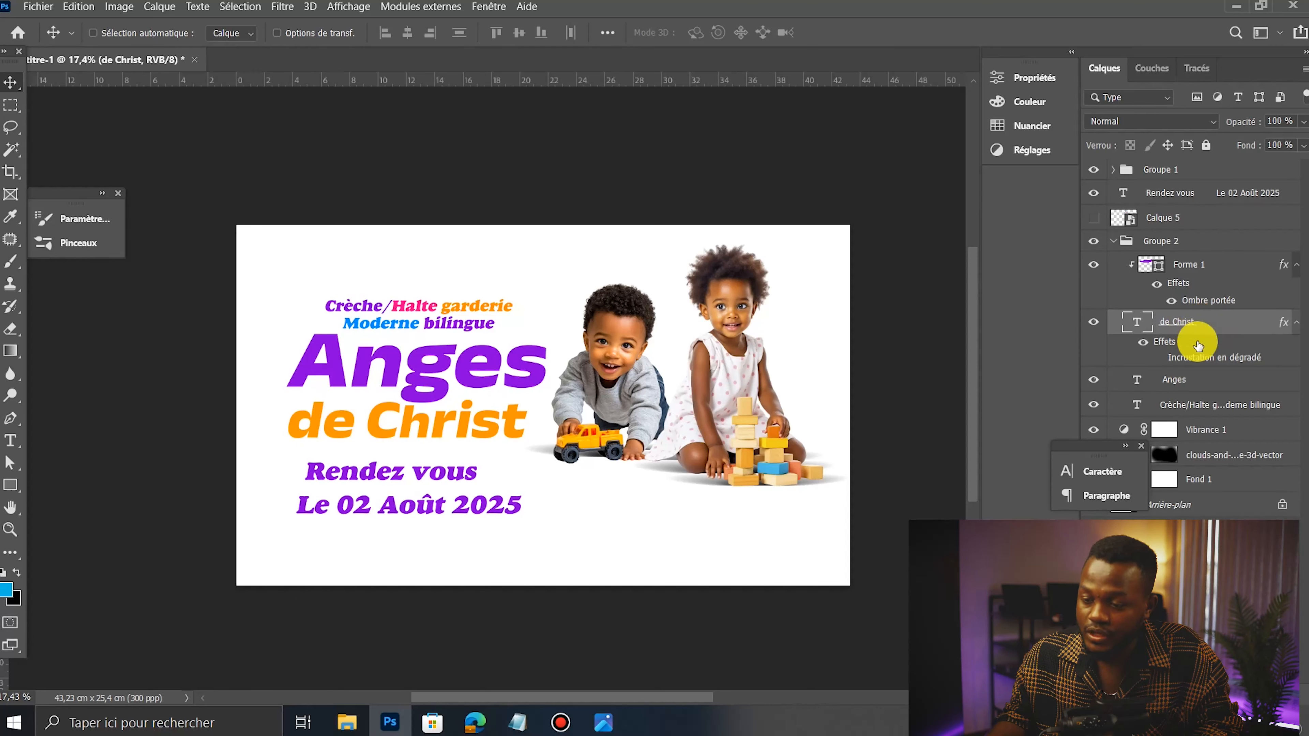
drag(429, 379, 465, 411)
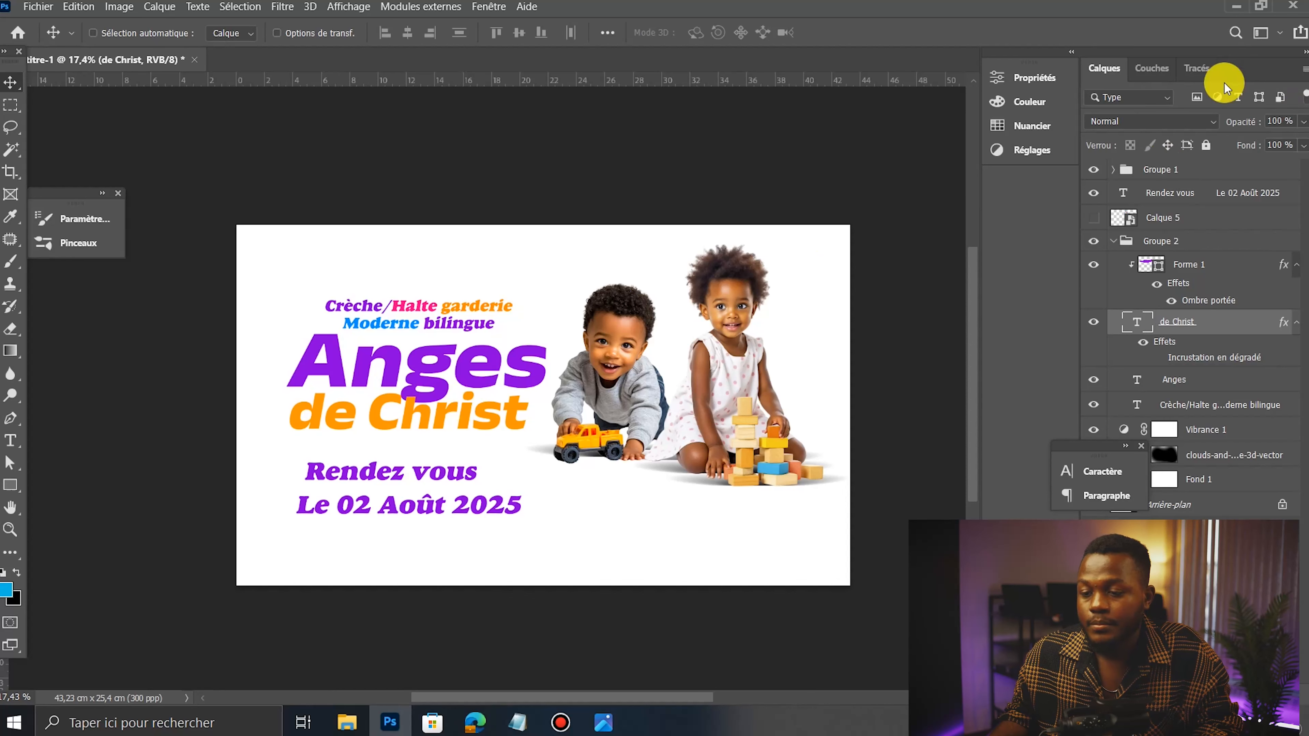
click(1114, 241)
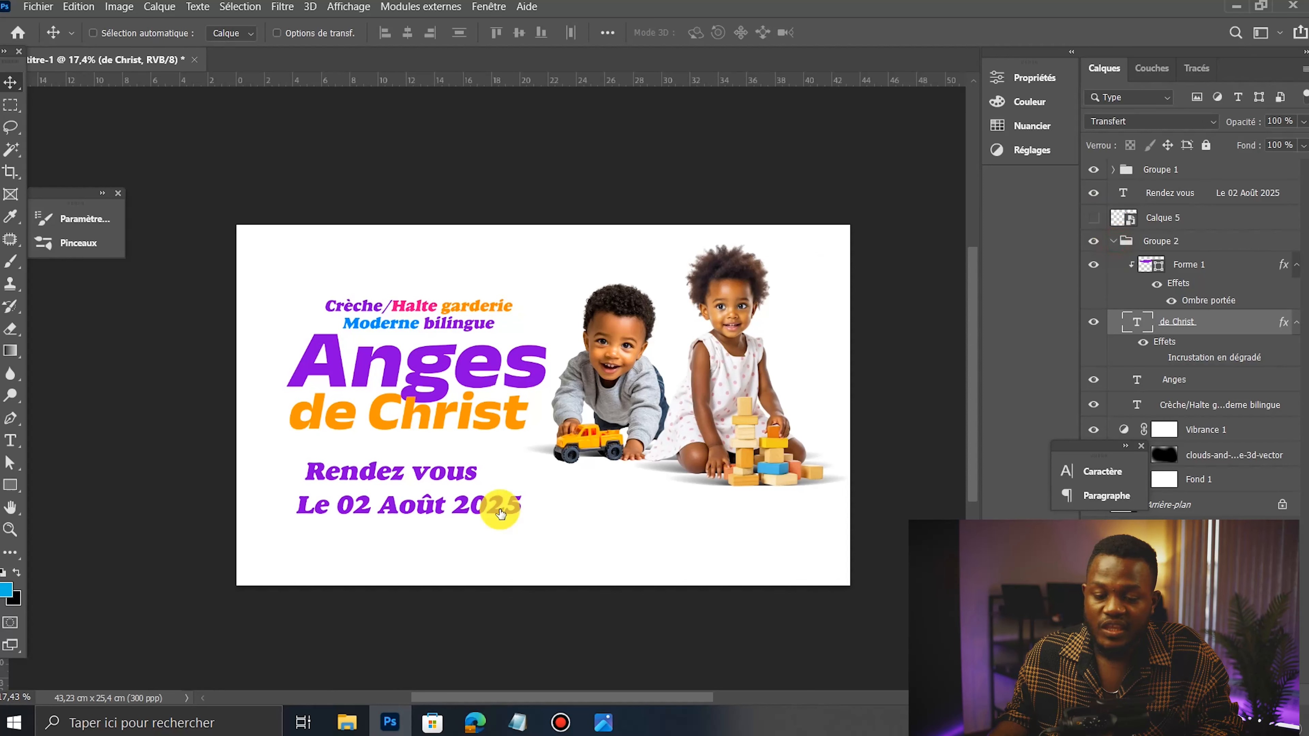
Step: Change the font of the "Rendez vous / Le 02 Août 2025" text to Anek Bangla SemiExpanded Bold
ctrl+click(426, 490)
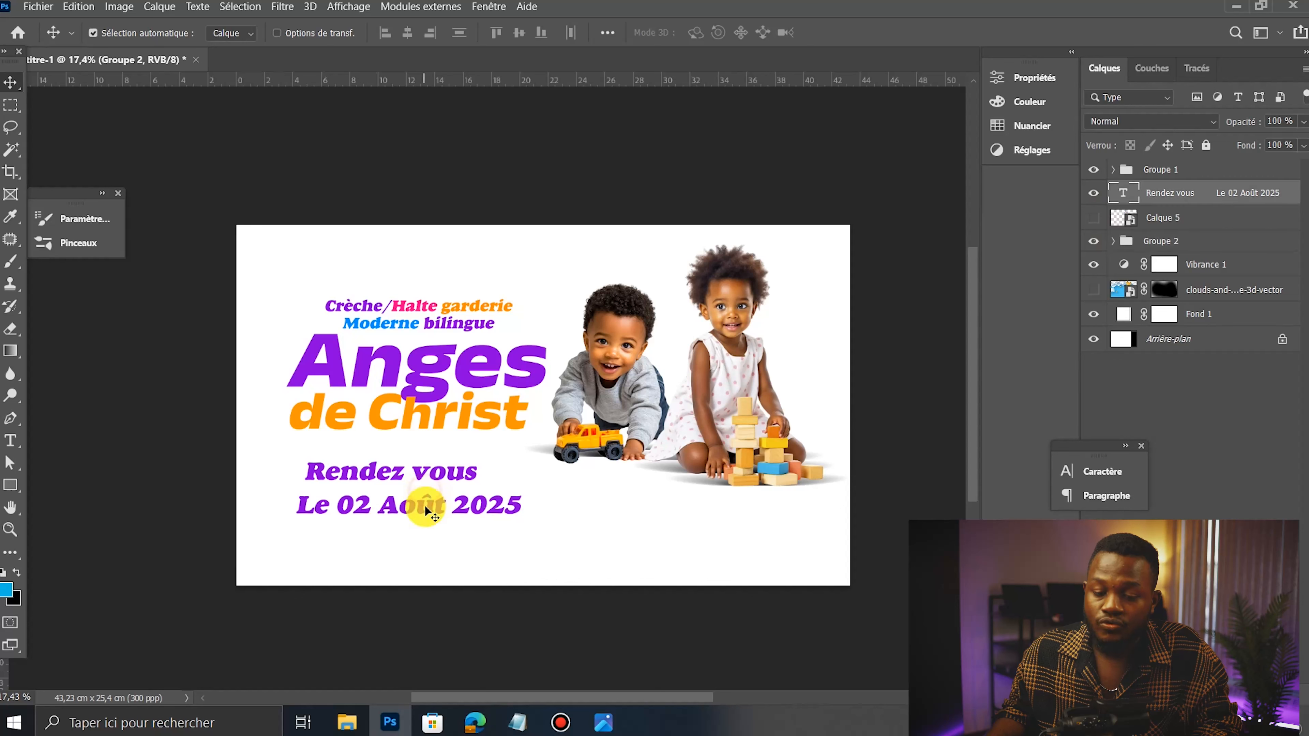
click(1080, 482)
click(964, 494)
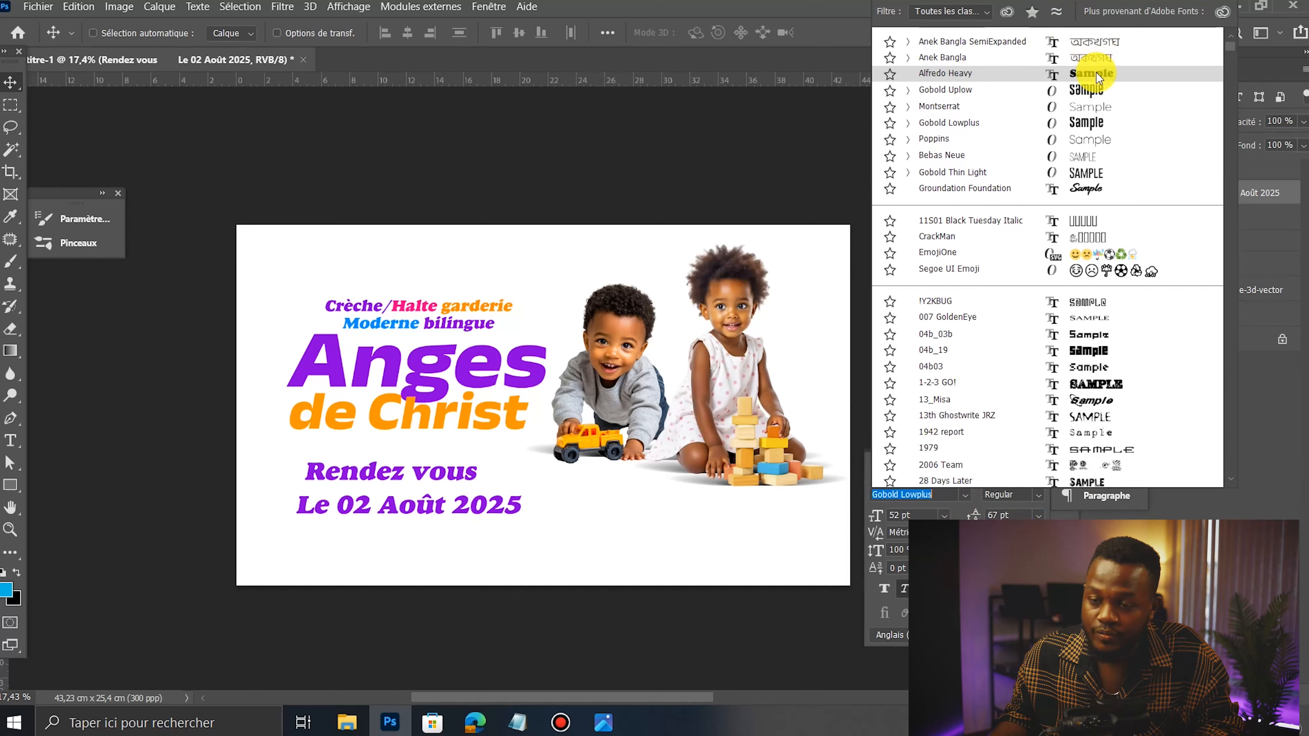
click(1097, 48)
click(1036, 497)
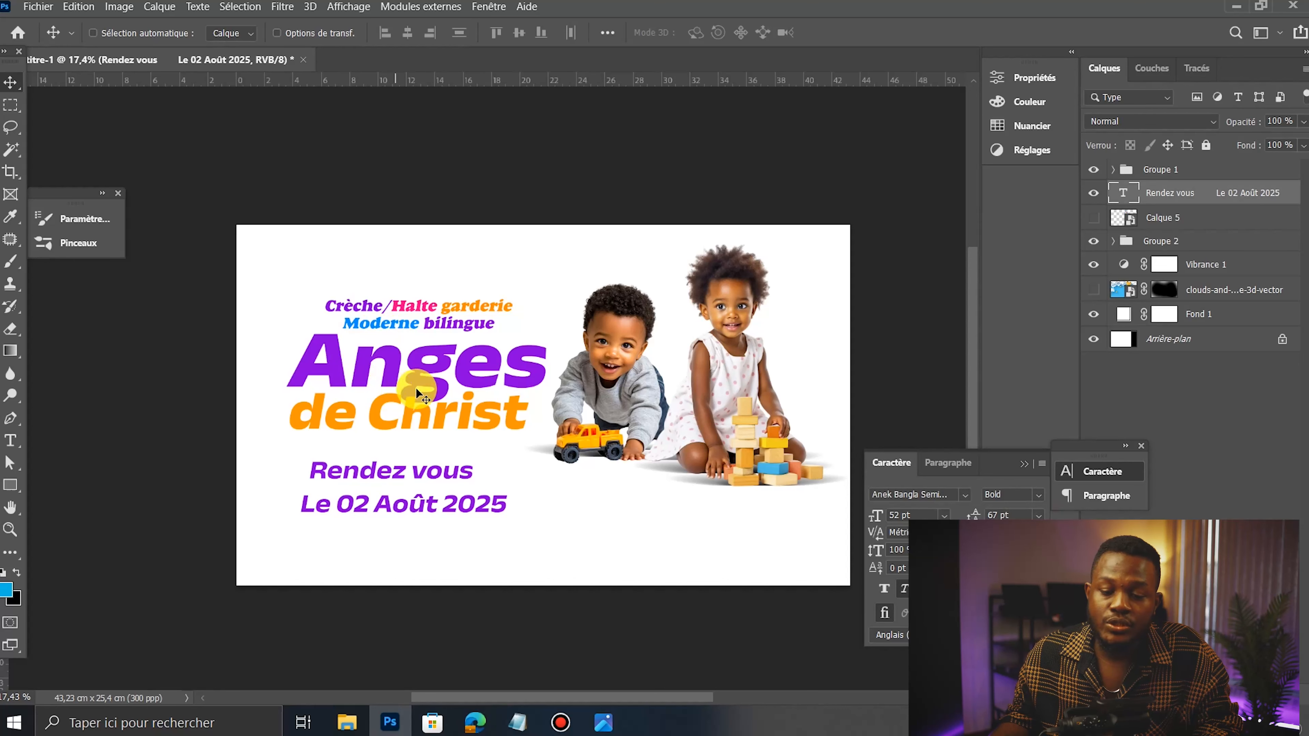
click(1038, 495)
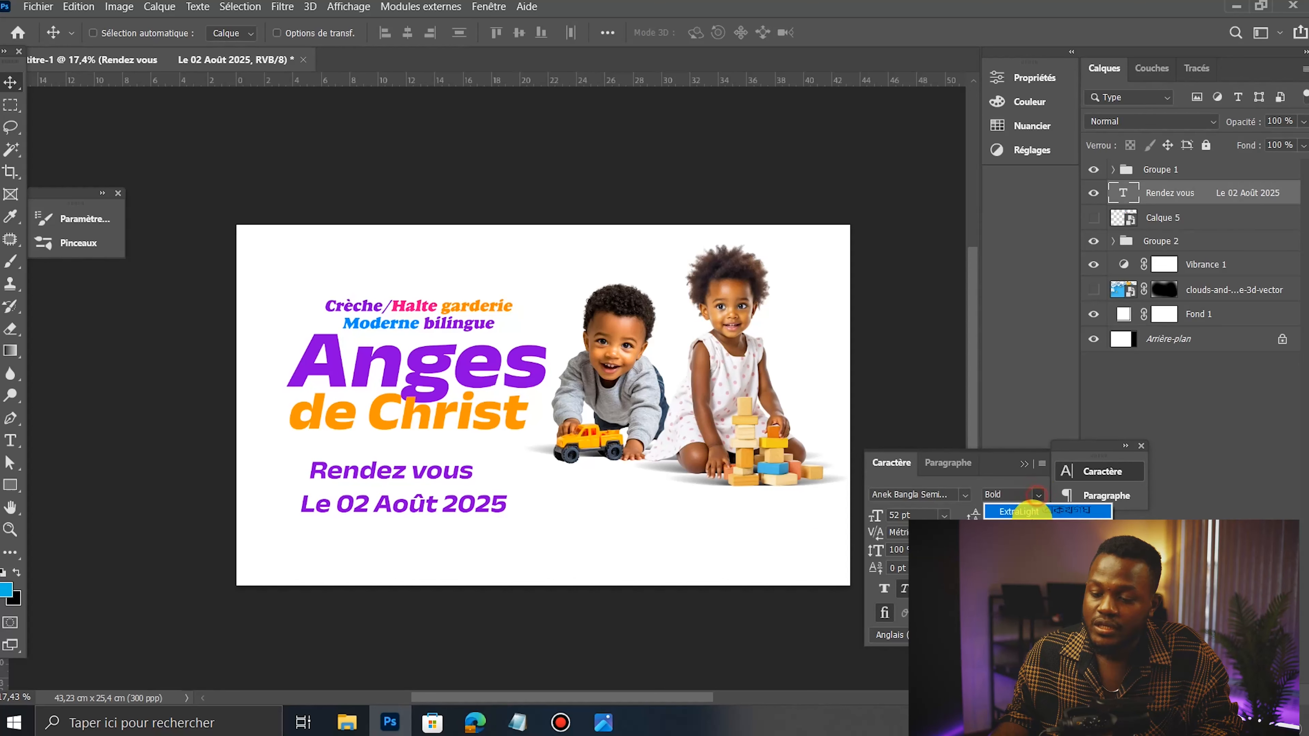
click(427, 489)
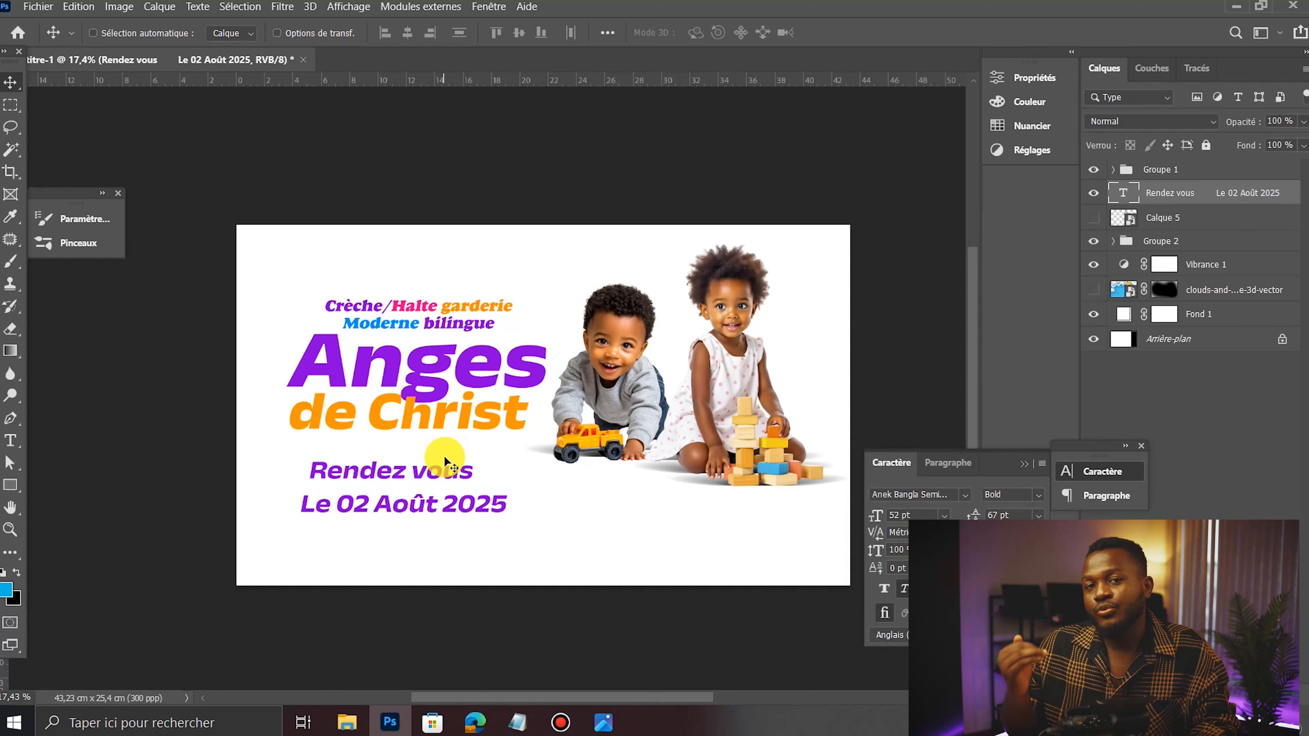
Step: Change the font of the "Rendez vous" line to Groundation Foundation Regular
scroll(410, 529, left, 2)
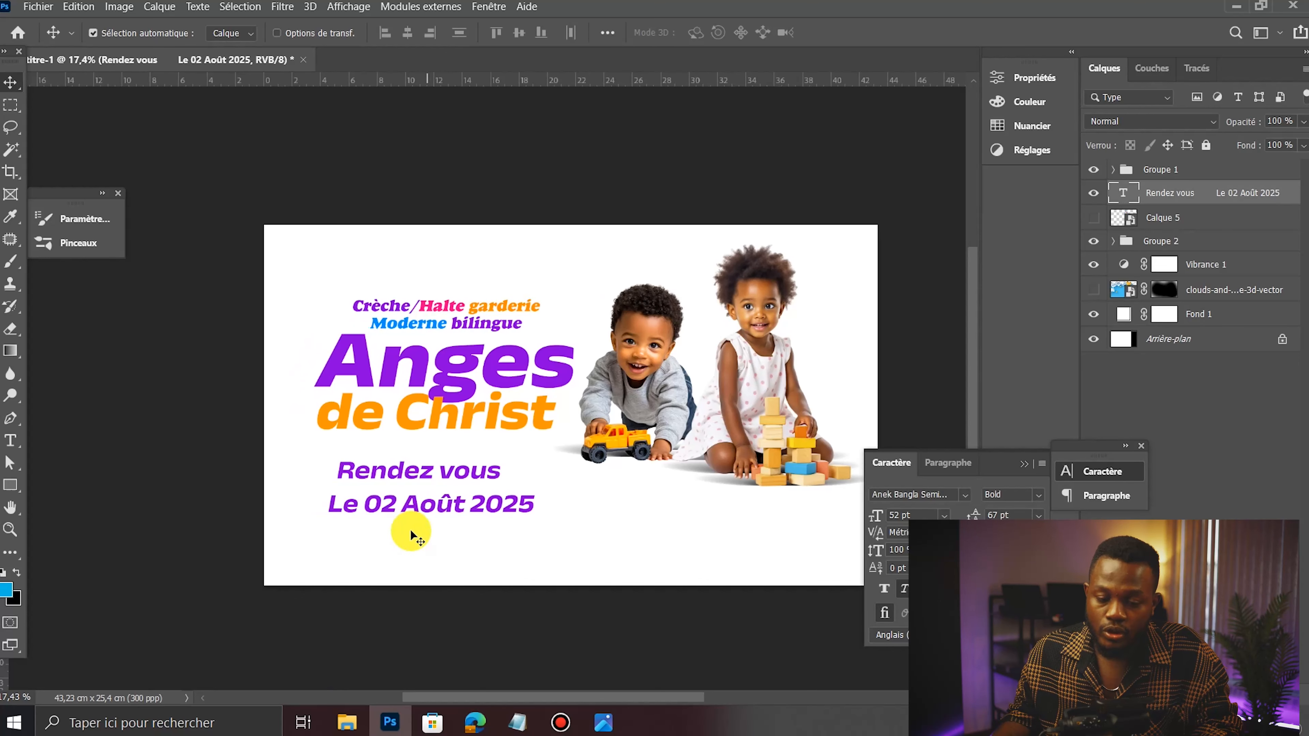
scroll(469, 507, up, 2)
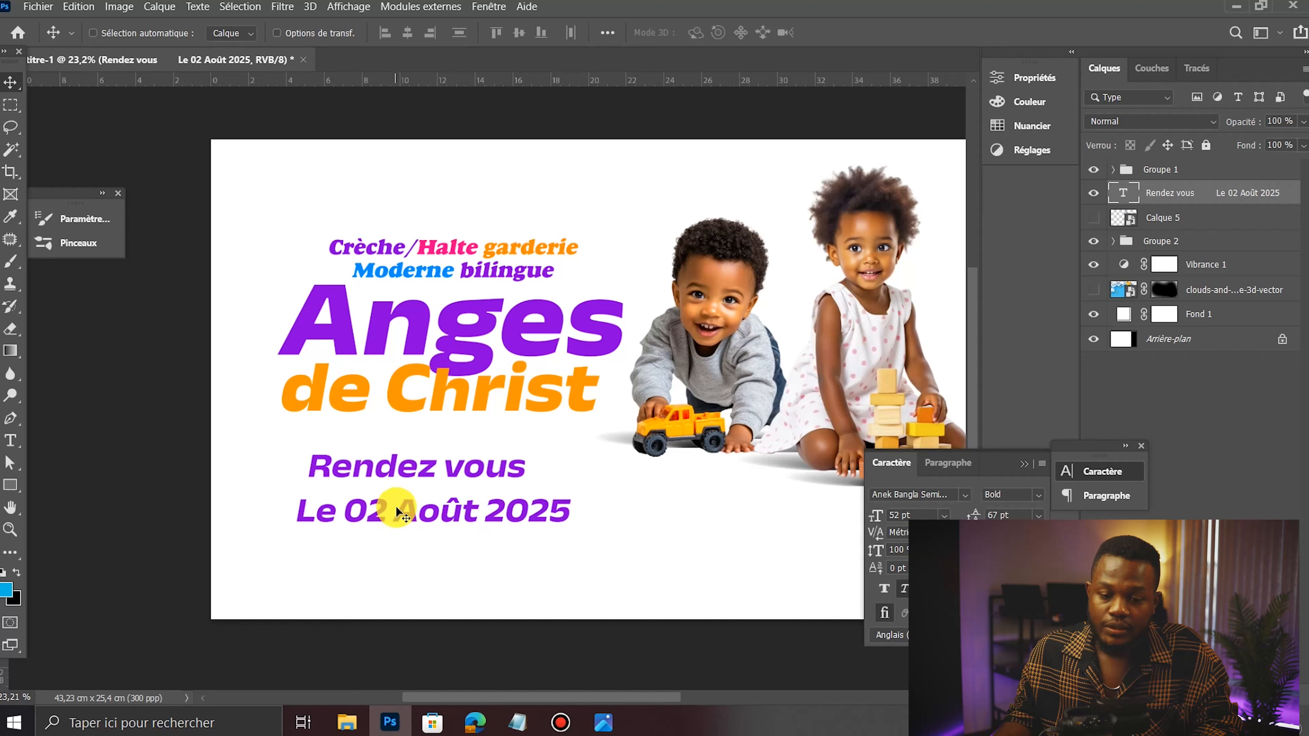
scroll(612, 498, up, 2)
drag(310, 459, 472, 445)
double_click(278, 449)
click(304, 434)
double_click(304, 434)
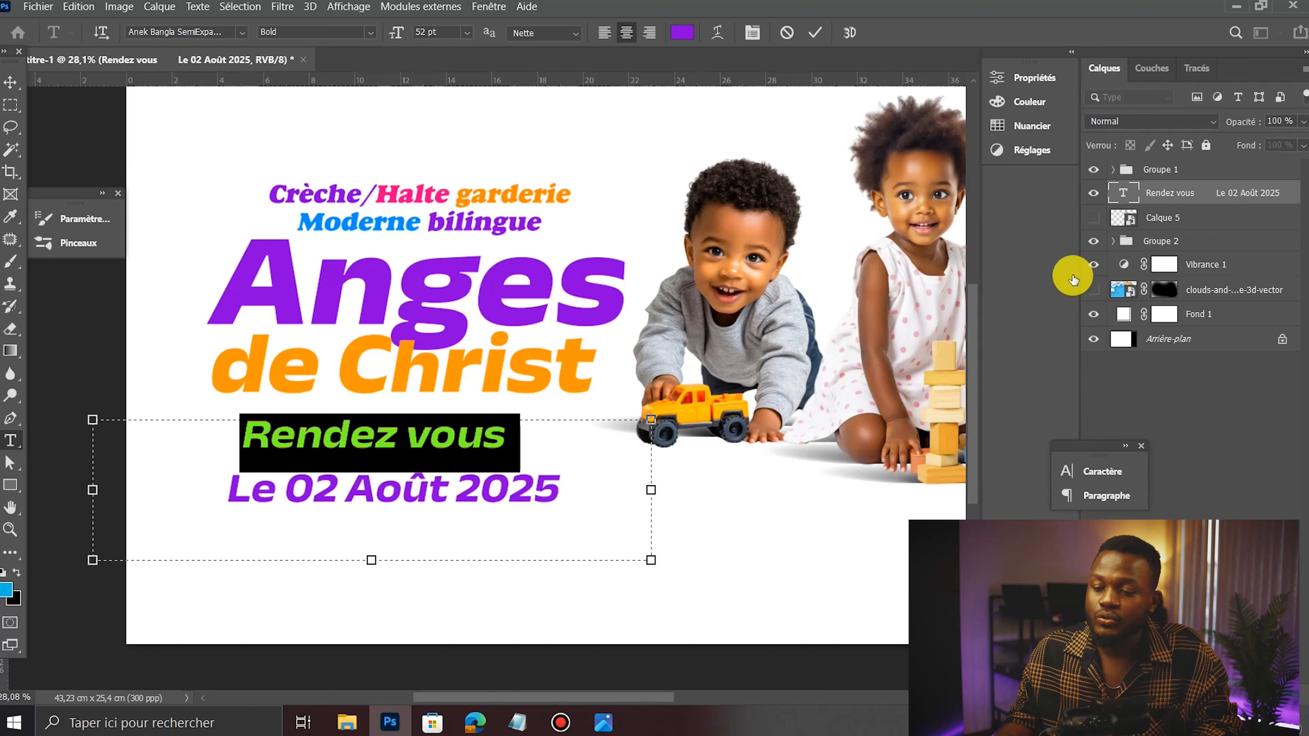
click(1116, 466)
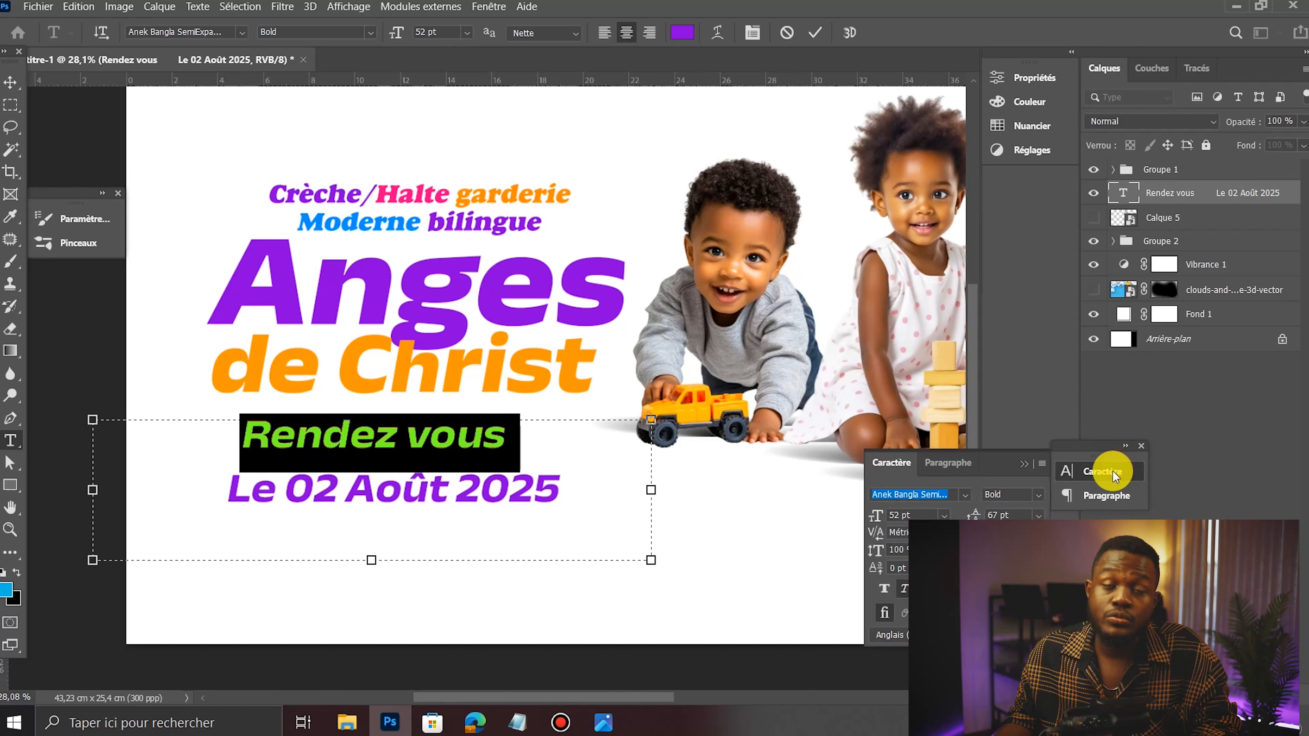
click(965, 495)
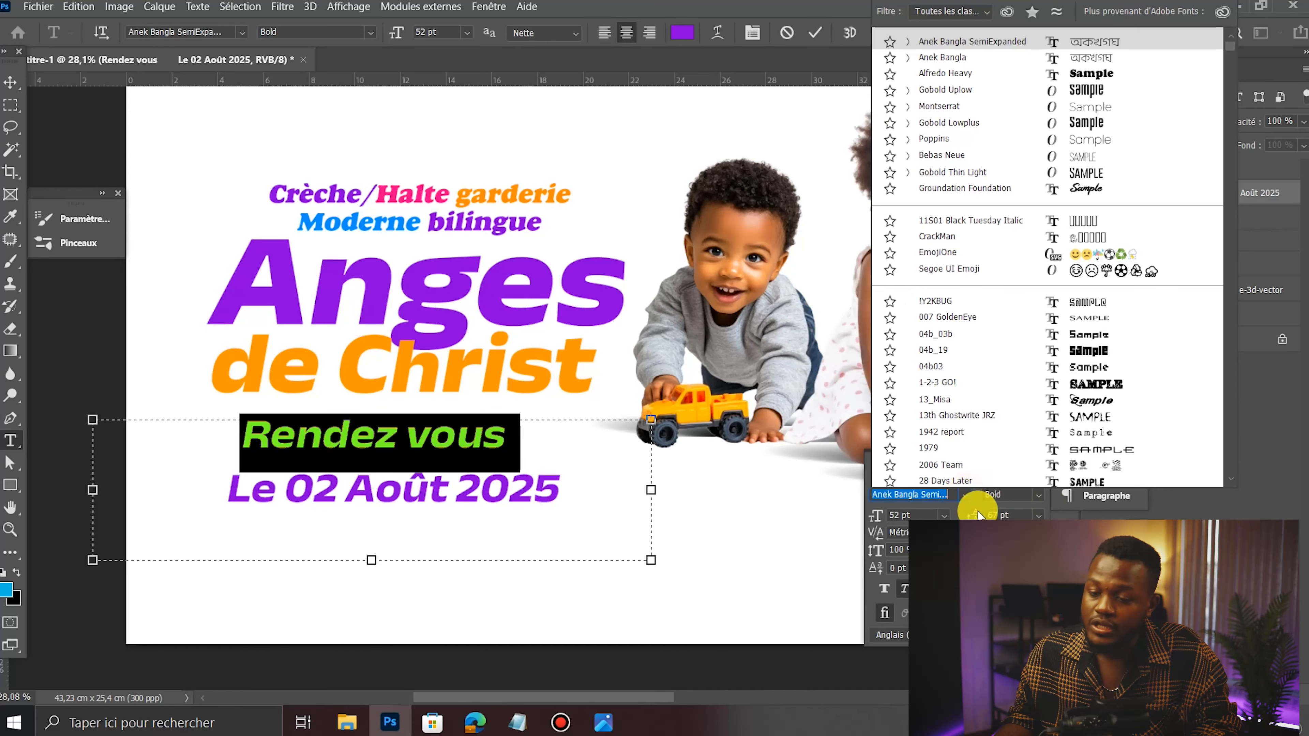
click(1097, 189)
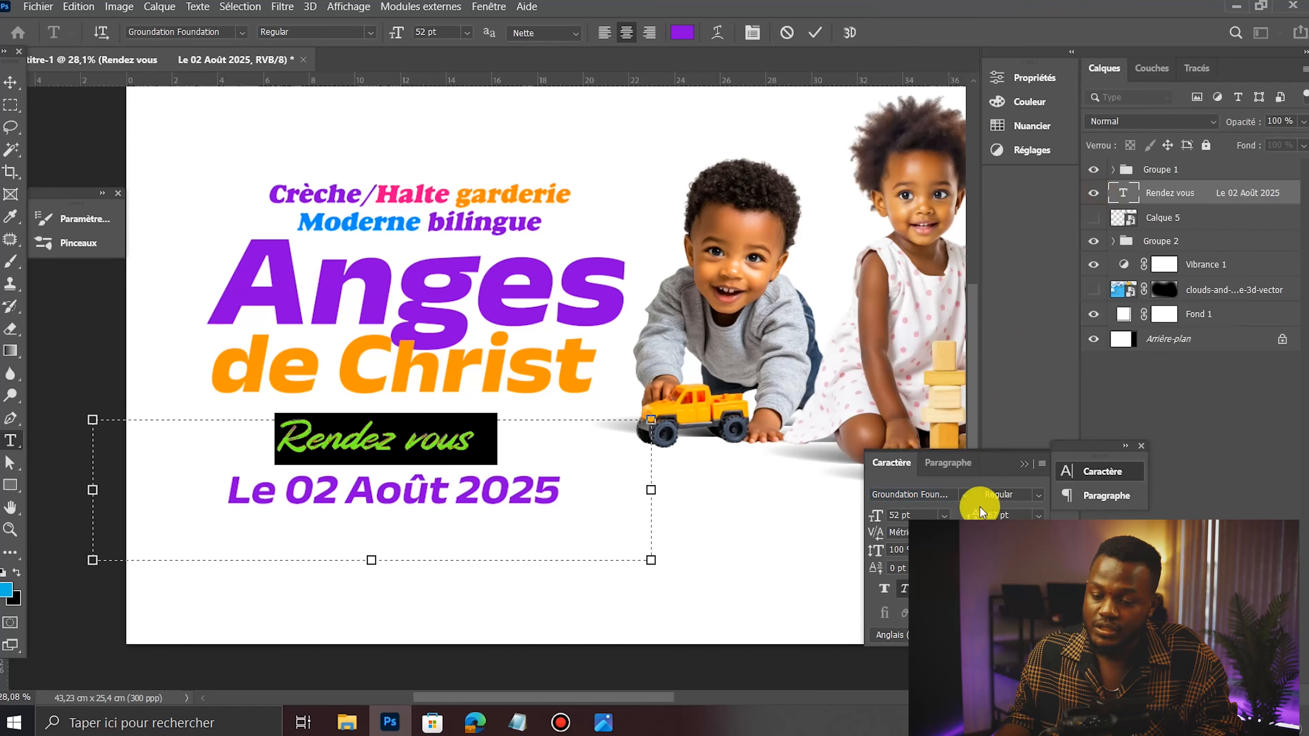
click(907, 592)
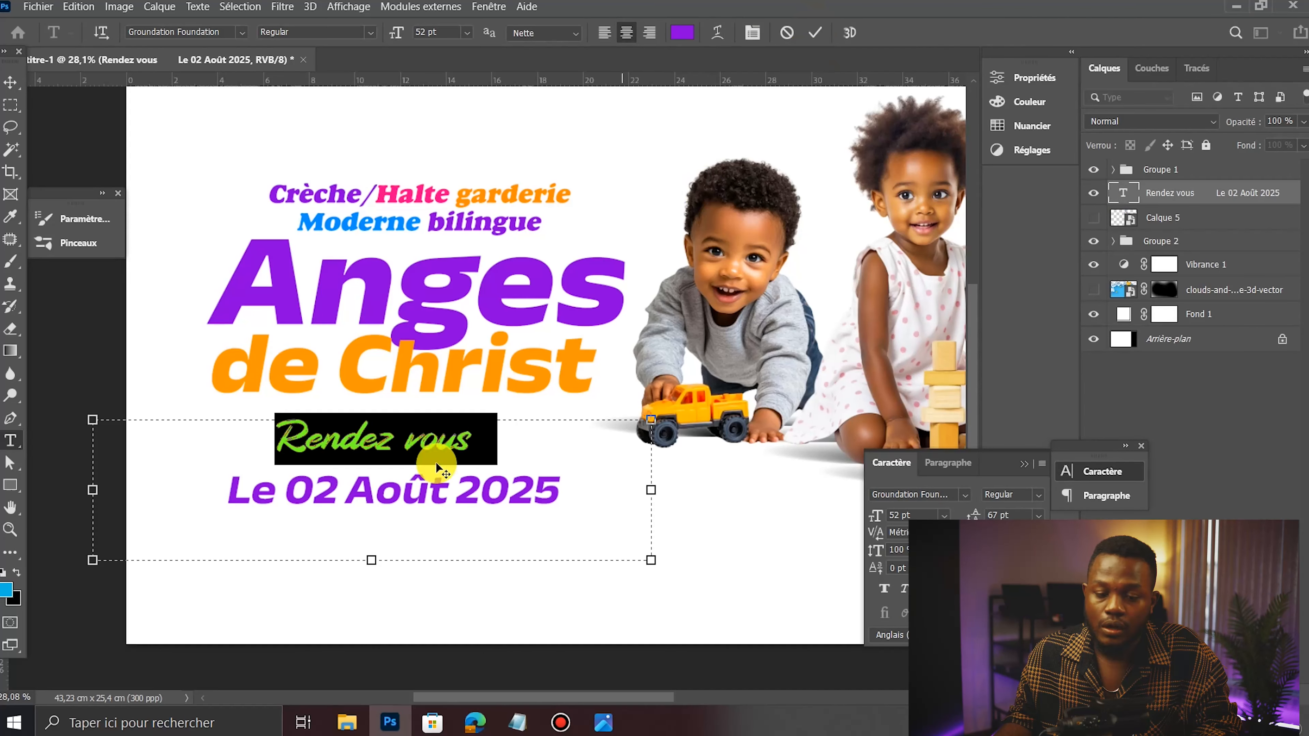
Step: Left-align both lines of the "Rendez vous / Le 02 Août 2025" text and move the text slightly lower beneath "de Christ"
shift+click(559, 494)
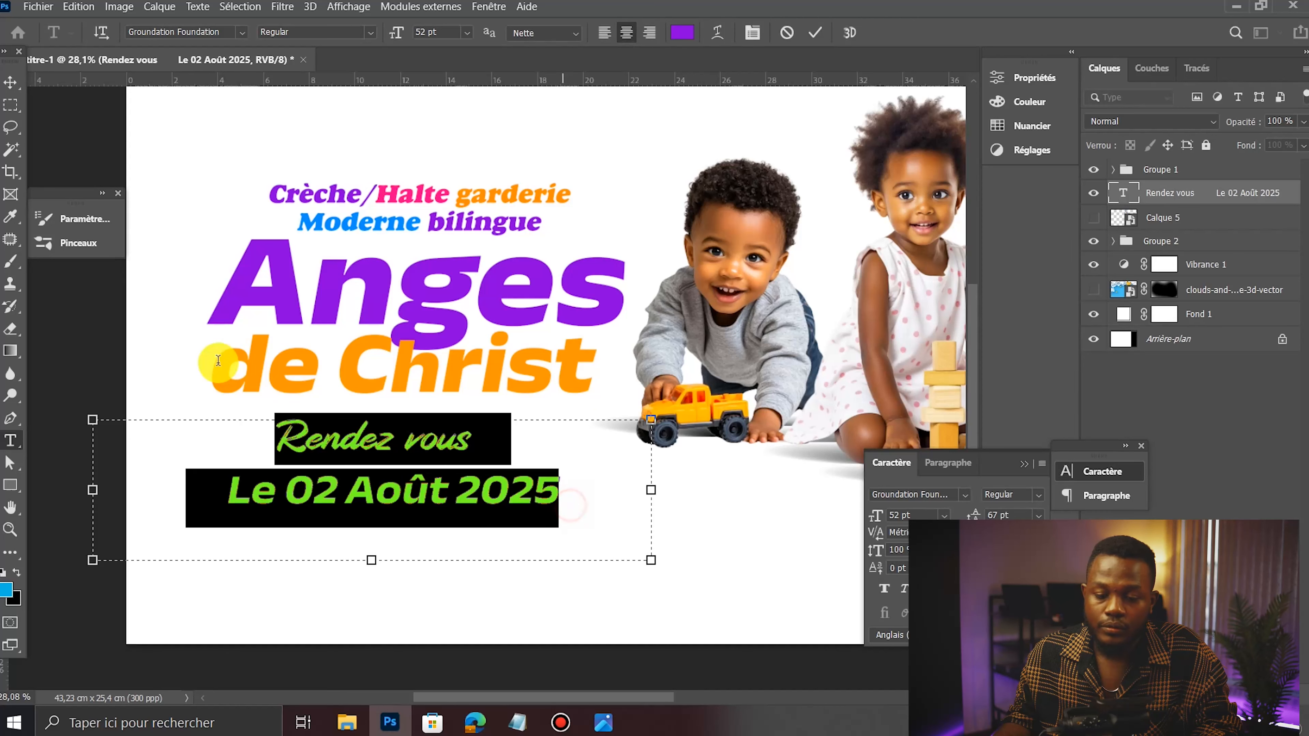
click(813, 37)
key(v)
drag(241, 463, 352, 495)
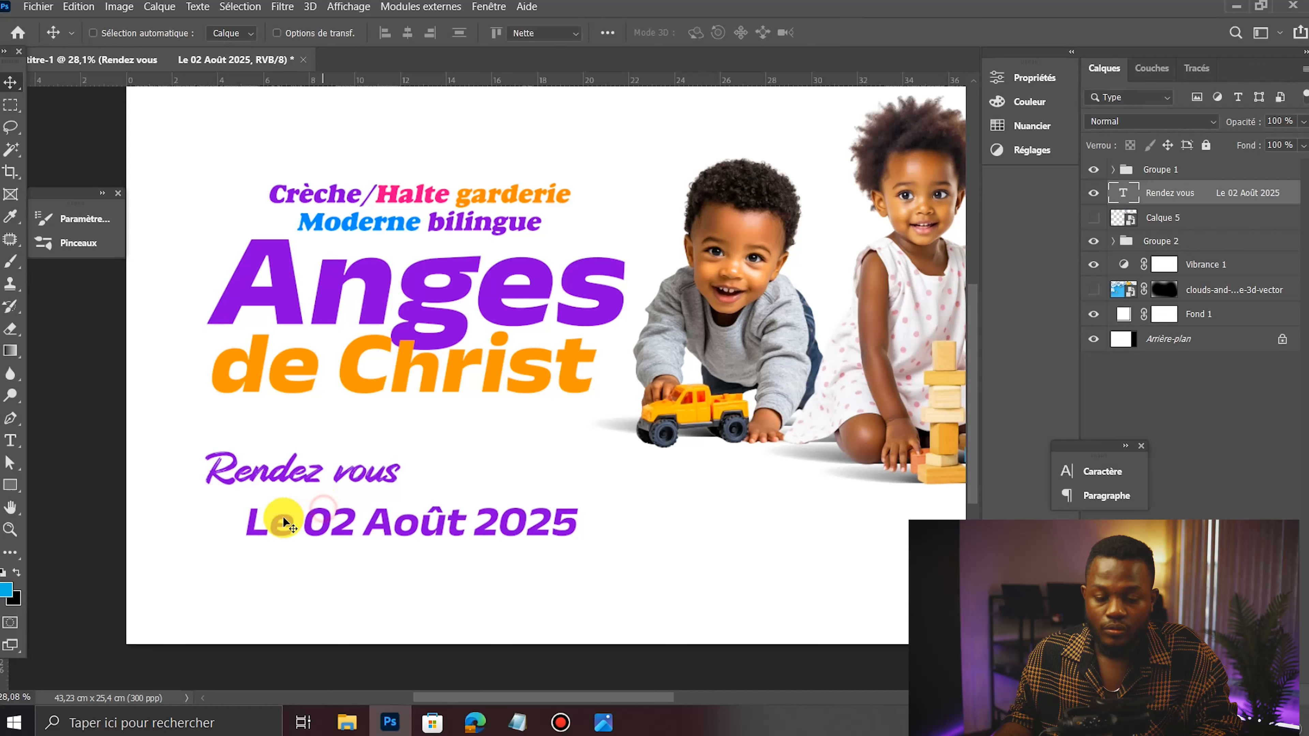
Step: Delete the leading spaces before "Le 02 Août 2025" so it starts flush with "Rendez vous"
double_click(271, 517)
drag(245, 520, 195, 514)
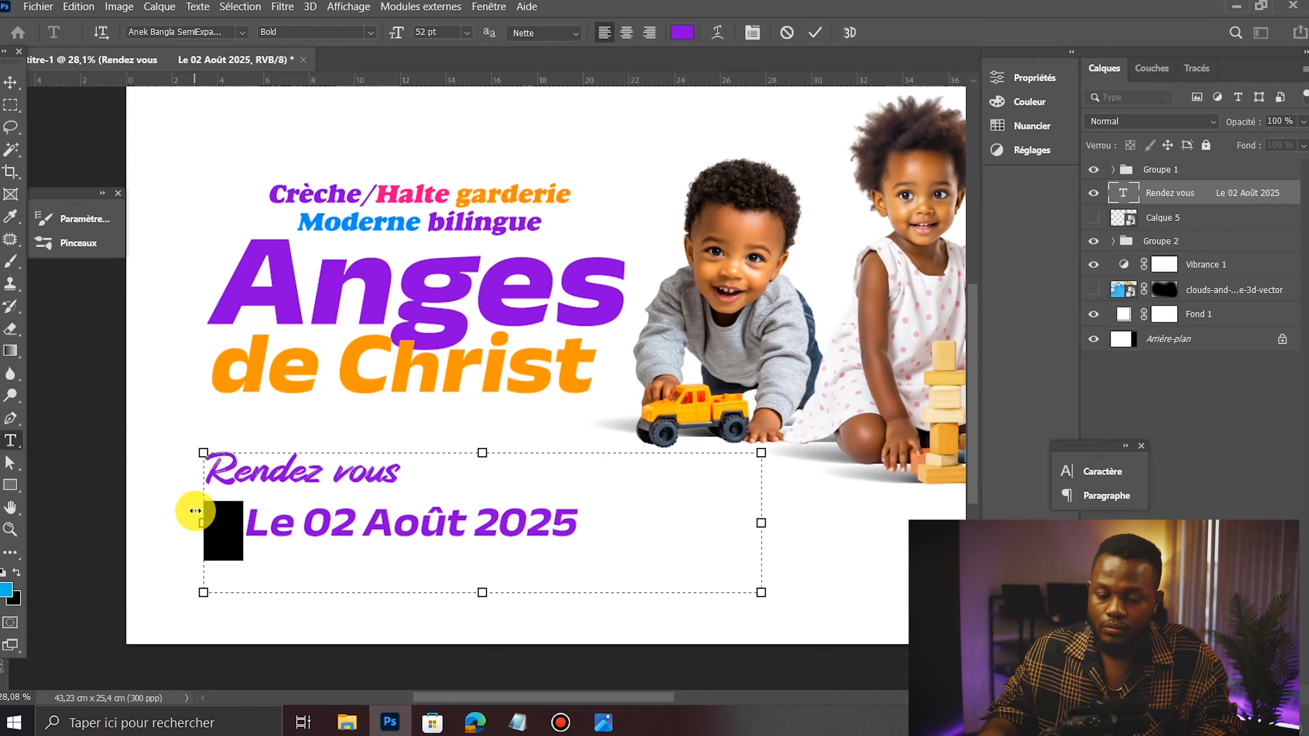
key(BackSpace)
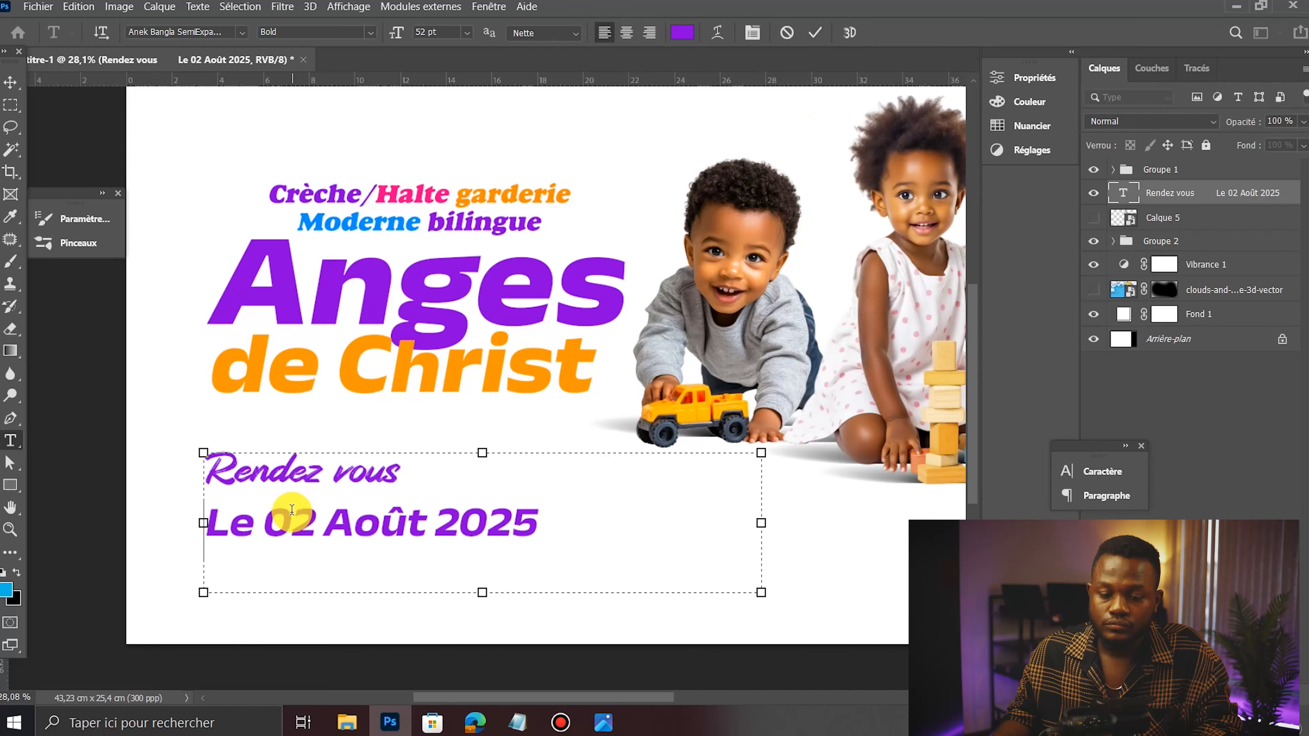
Step: Set the "Le 02 Août 2025" line to a 38 pt font size and tighten its leading
triple_click(310, 534)
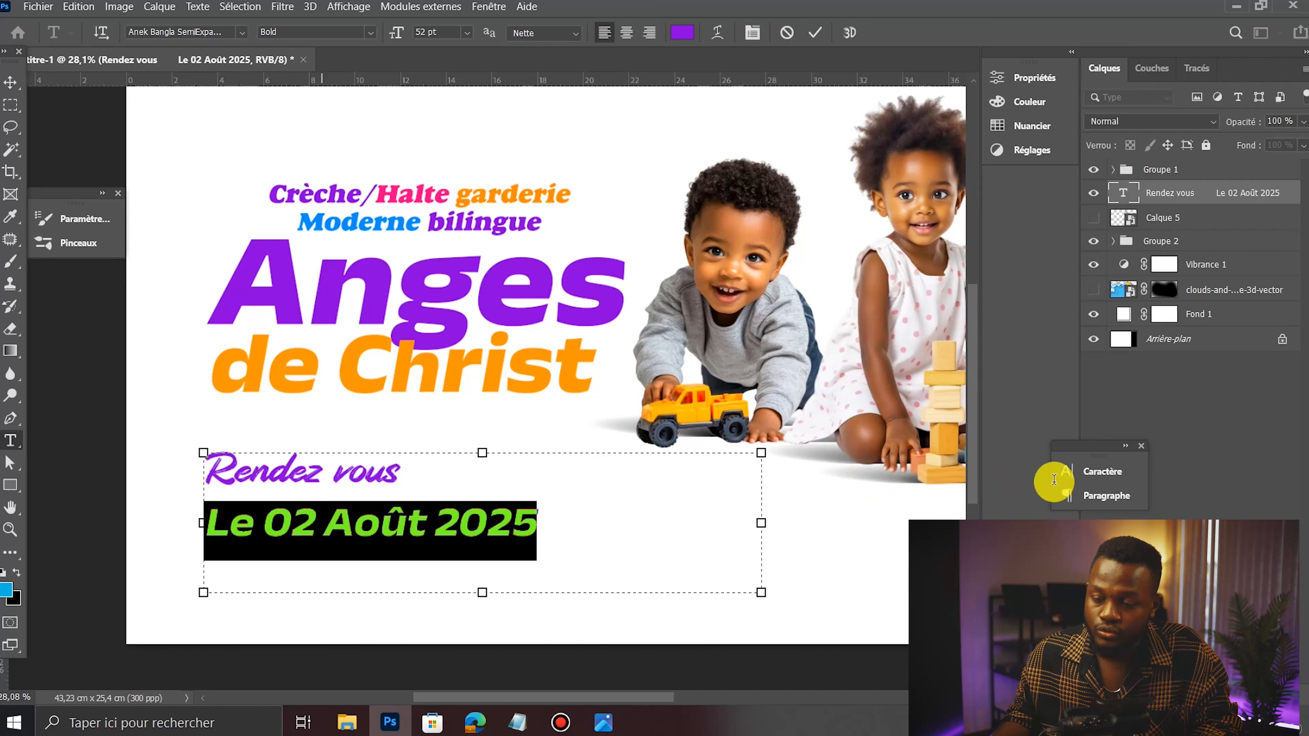
click(1095, 471)
drag(876, 521, 853, 516)
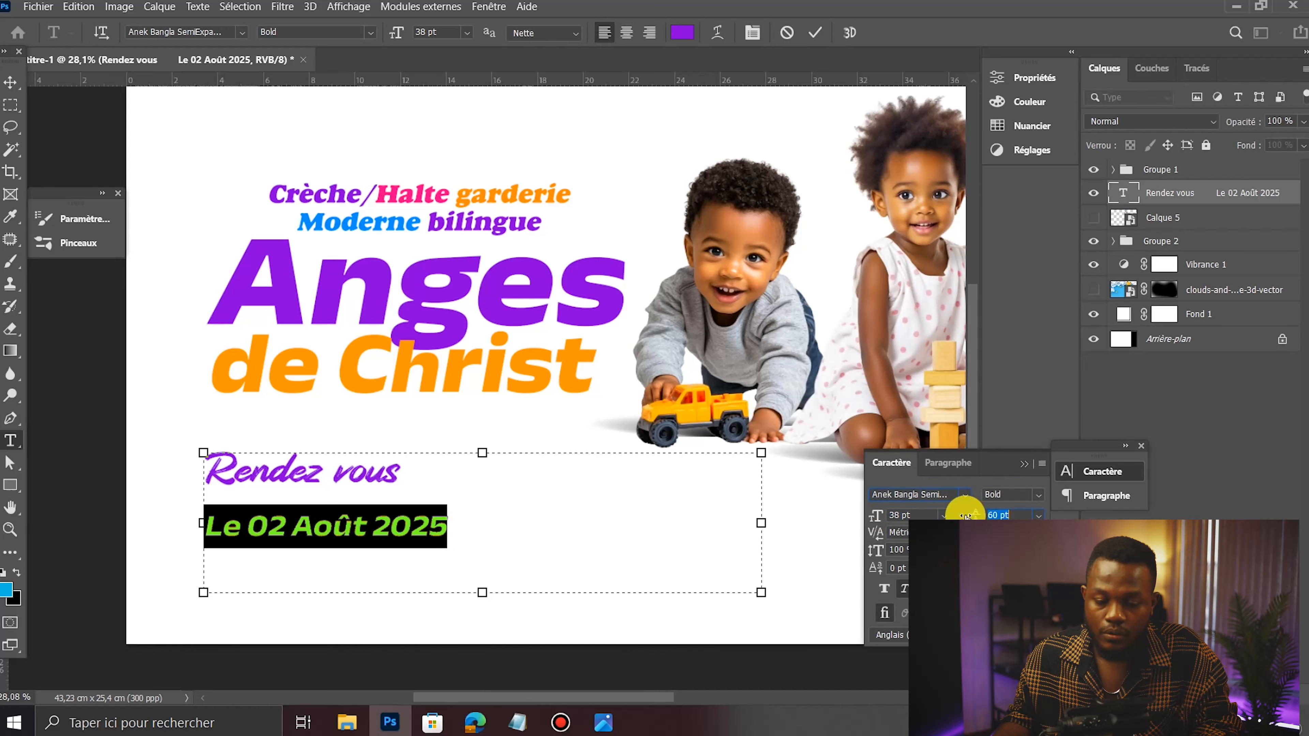
click(816, 32)
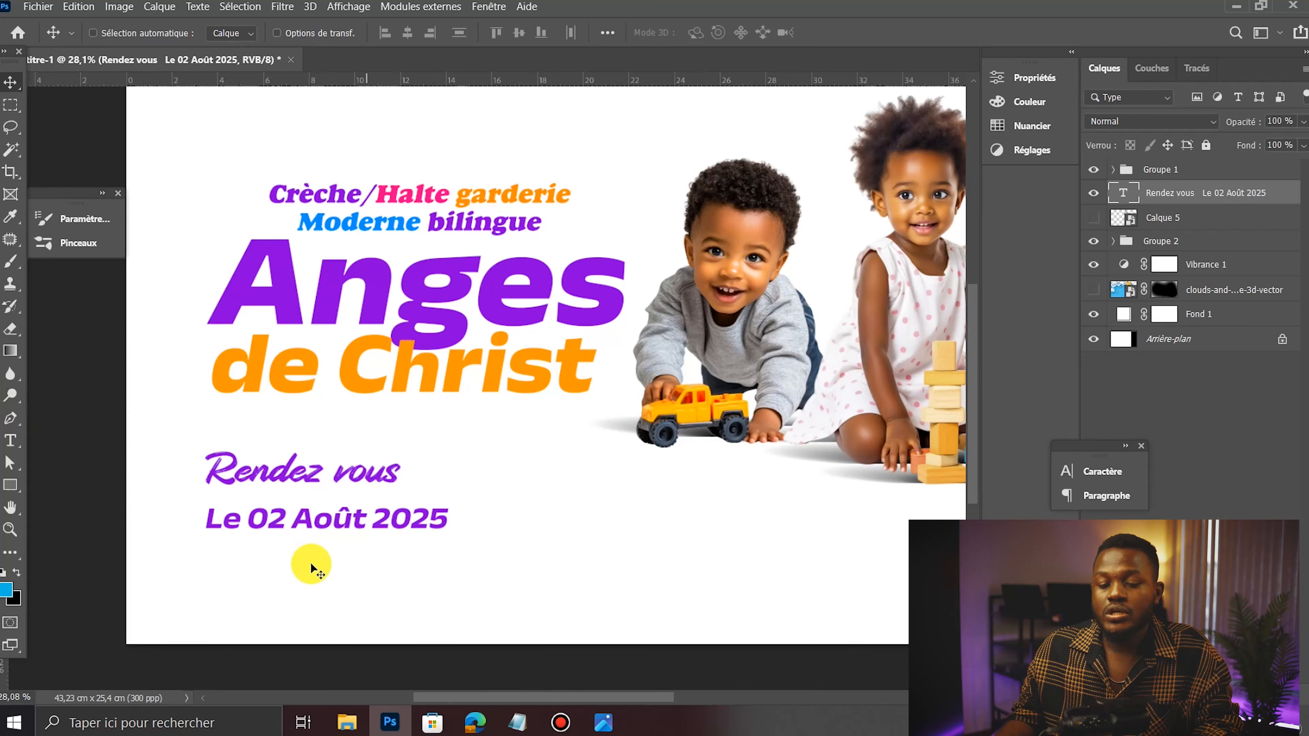
Step: Shift the "Rendez vous / Le 02 Août 2025" text inward and slightly up beneath "de Christ", indented from the title's starting edge
drag(304, 516, 359, 530)
scroll(323, 501, down, 4)
scroll(363, 473, up, 4)
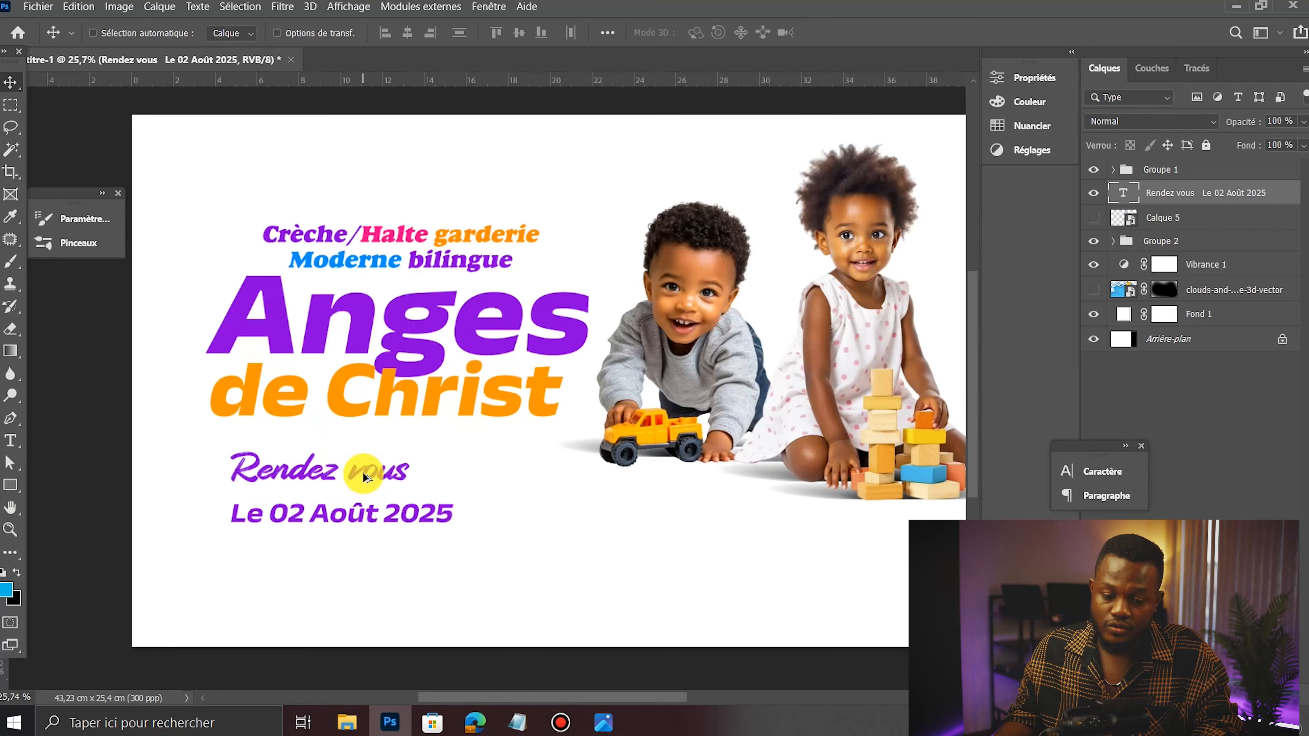
mouse_move(303, 487)
mouse_down()
mouse_move(348, 493)
mouse_move(318, 488)
mouse_up()
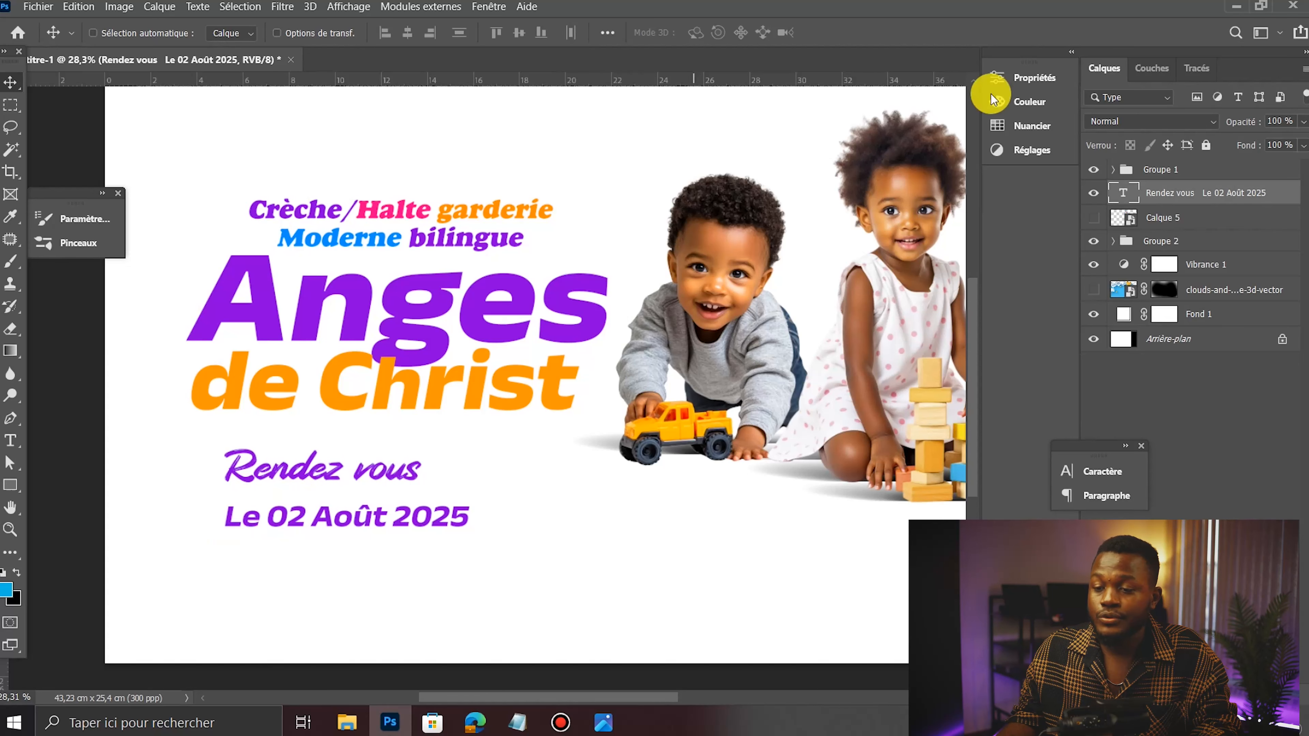
Step: Draw a black rectangle about 1572 × 400 px on a layer between Calque 5 and the date text, and place it behind "Le 02 Août 2025"
click(1170, 218)
click(12, 484)
click(219, 500)
drag(209, 486, 362, 525)
click(11, 83)
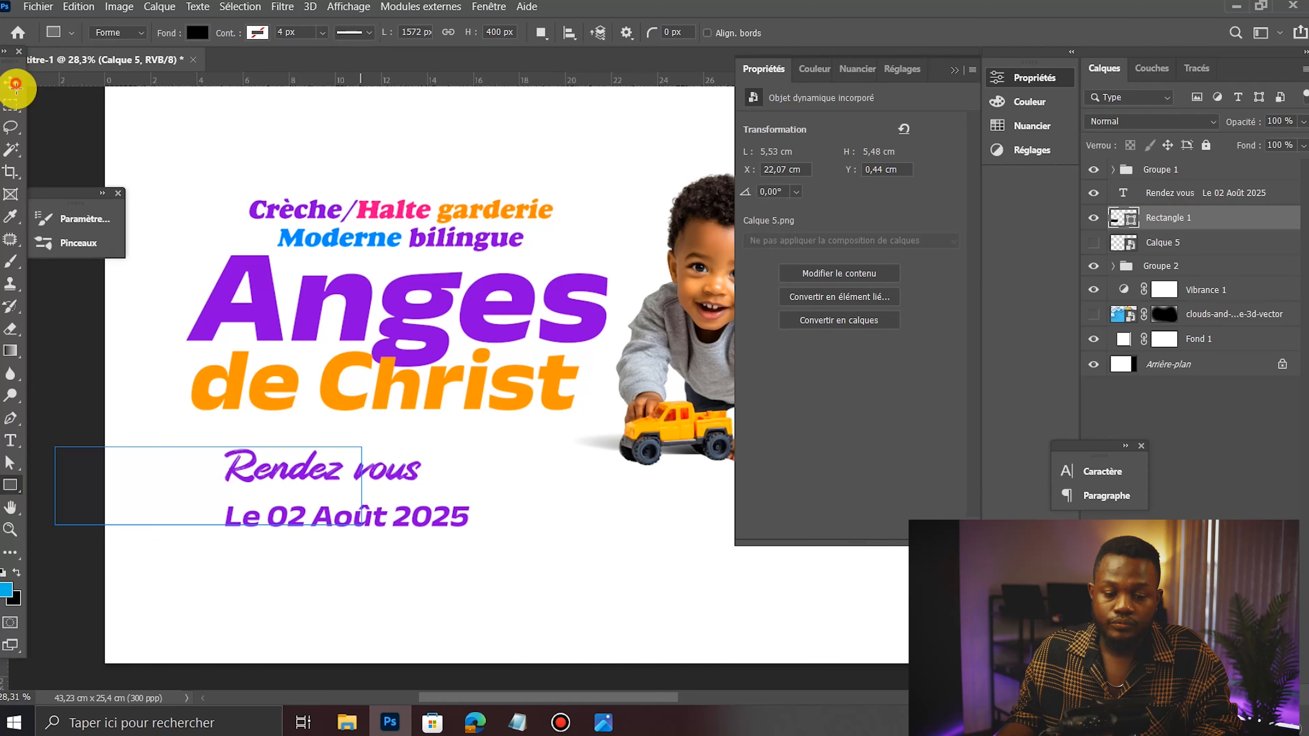
drag(297, 463, 413, 532)
scroll(416, 537, up, 1)
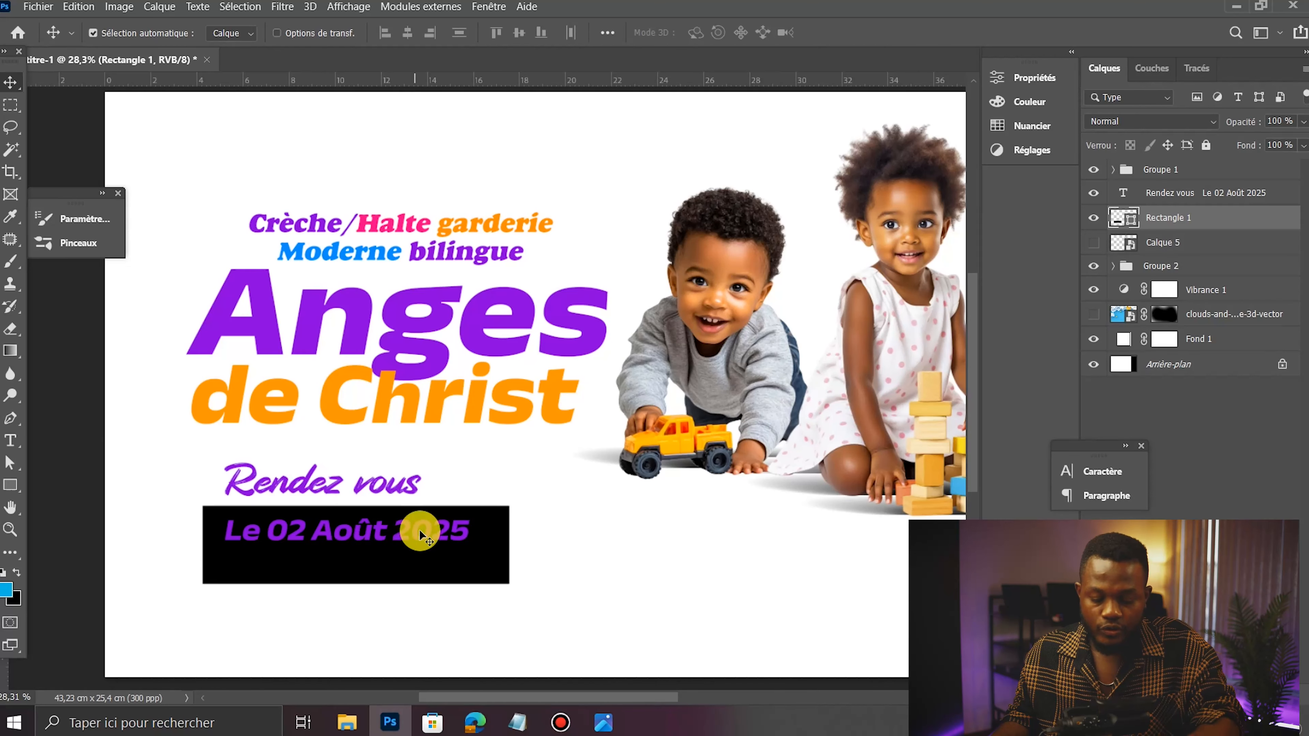
Step: Reduce the height of the black rectangle behind the date line to about 2.25 cm
key(ctrl+t)
drag(356, 583, 363, 555)
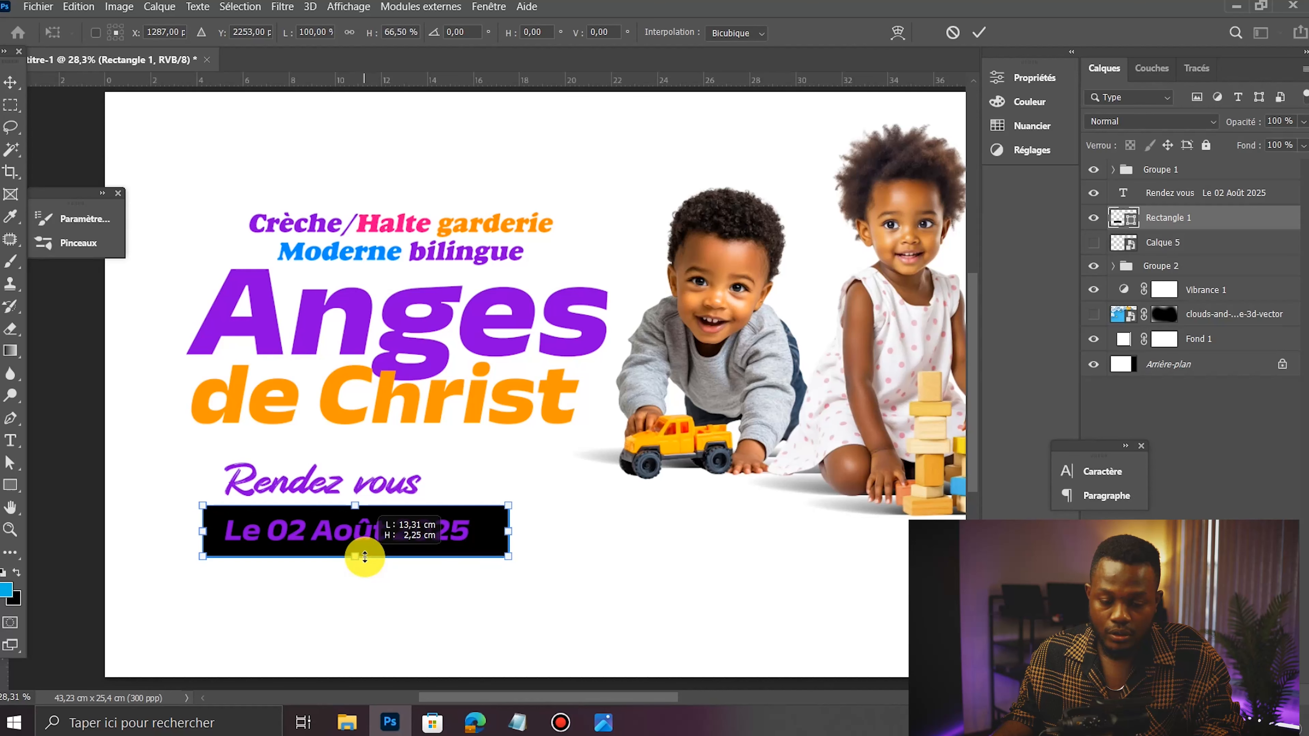
double_click(376, 522)
scroll(424, 562, down, 5)
scroll(361, 557, up, 5)
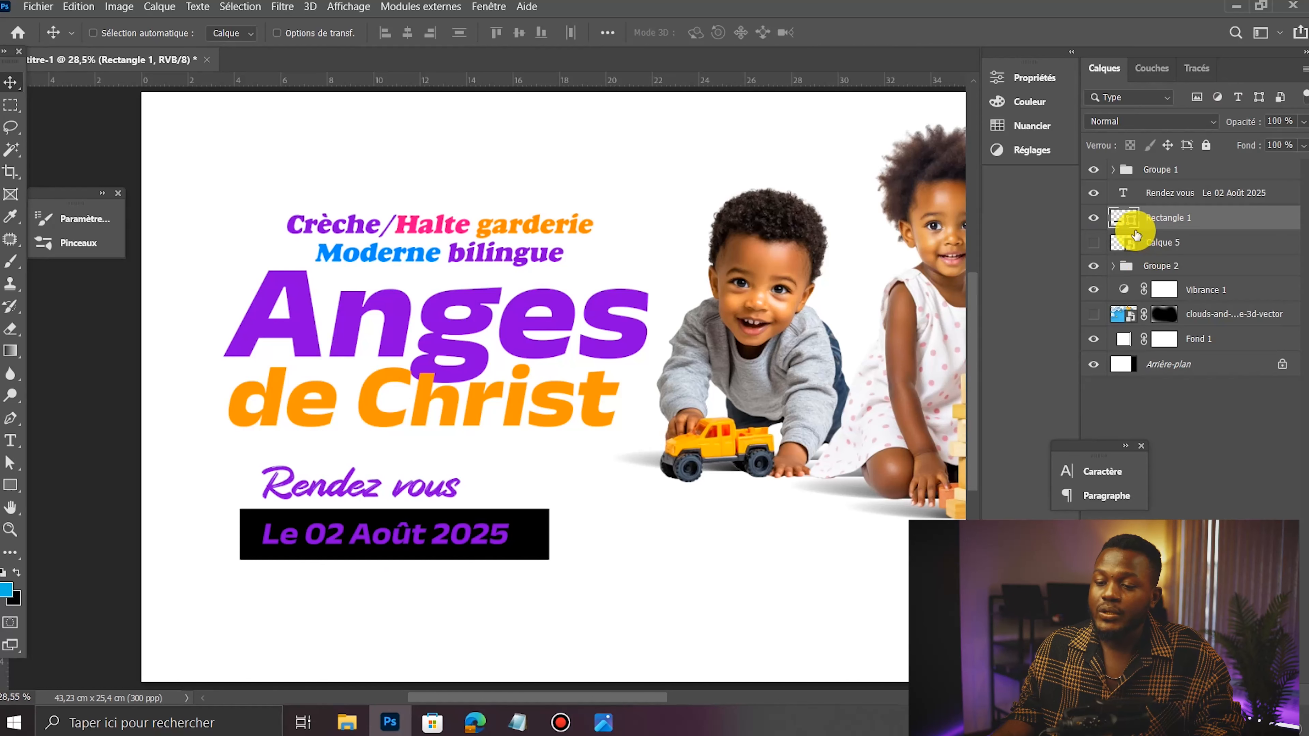
Step: Try sampled orange and pink fills on Rectangle 1, ending with a dark grey (brightness 14%)
double_click(1130, 222)
click(454, 407)
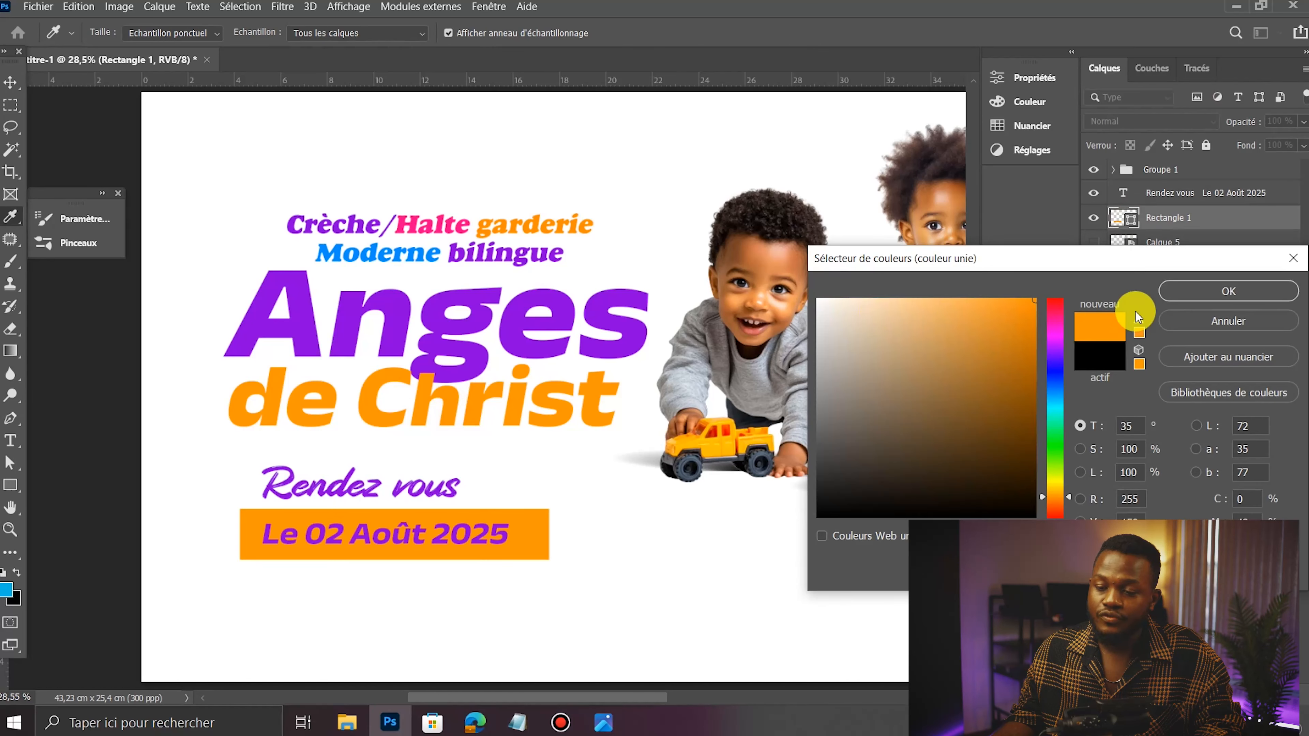
click(444, 222)
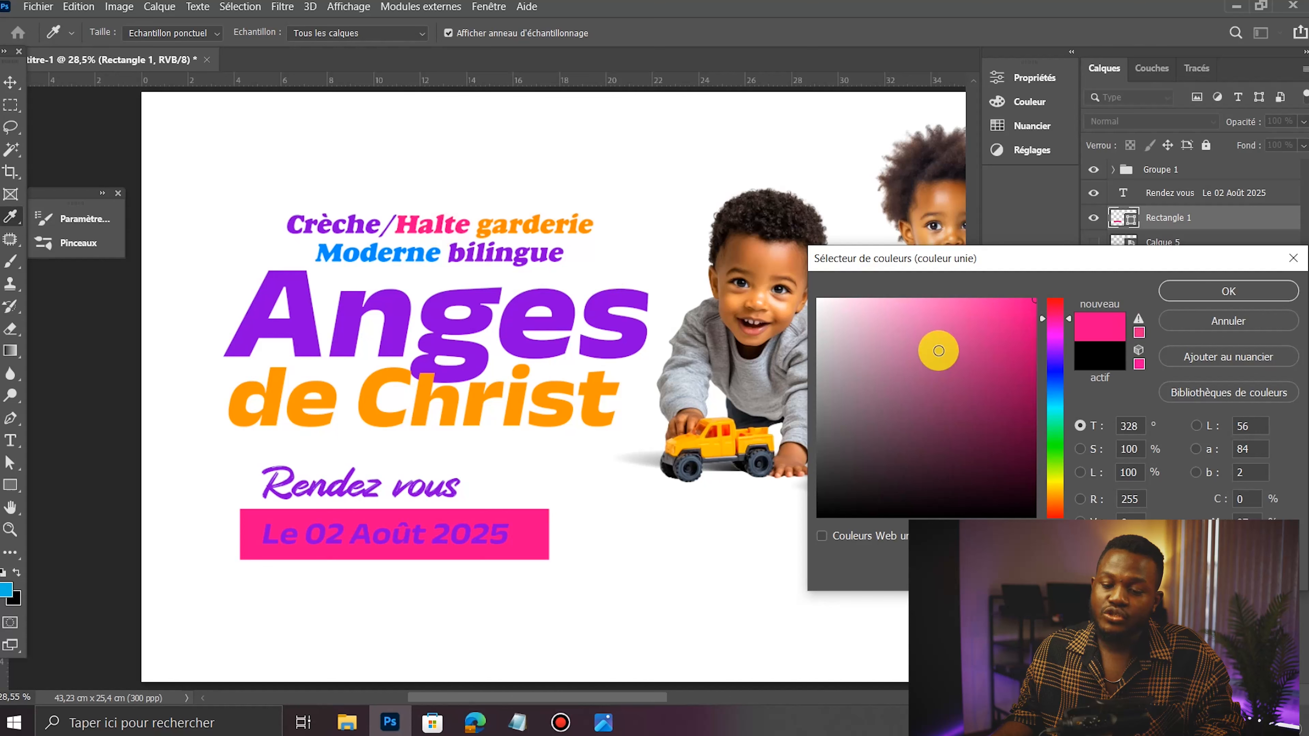
mouse_move(934, 351)
mouse_down()
mouse_move(885, 362)
mouse_move(806, 438)
mouse_move(768, 447)
mouse_move(771, 486)
mouse_up()
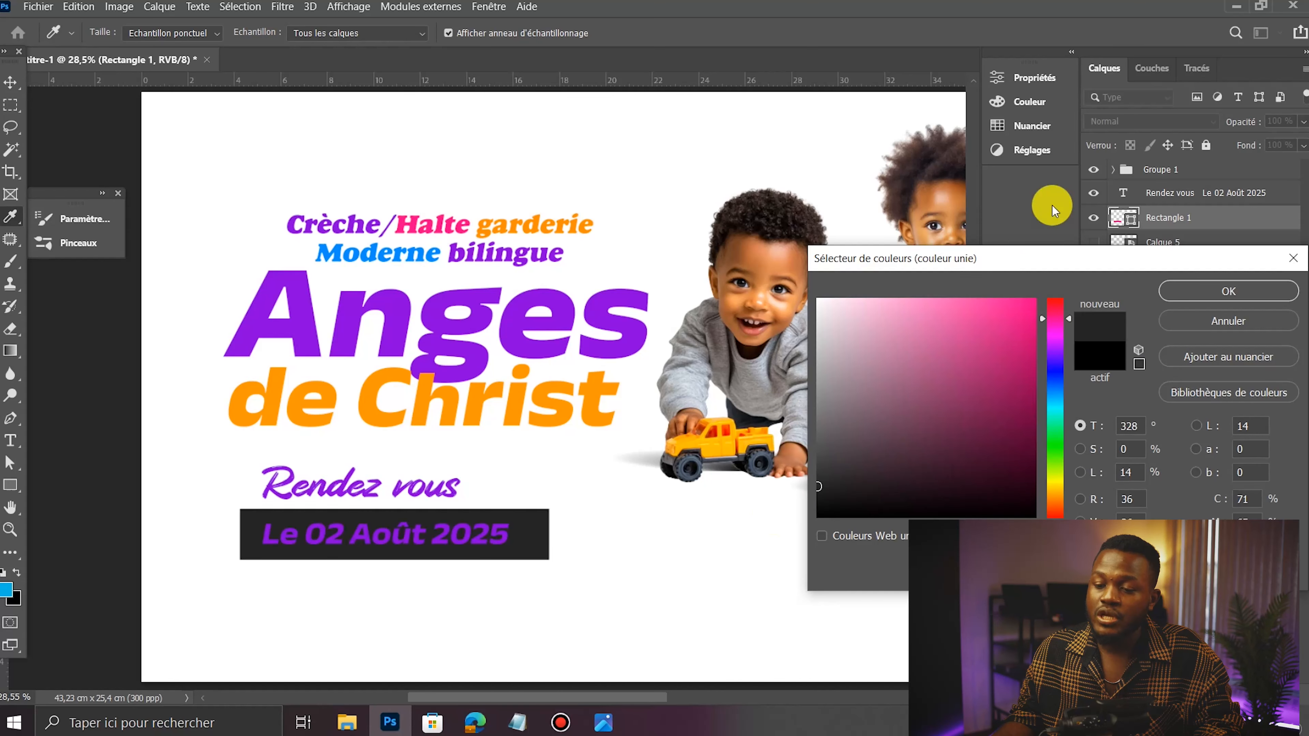
click(1240, 293)
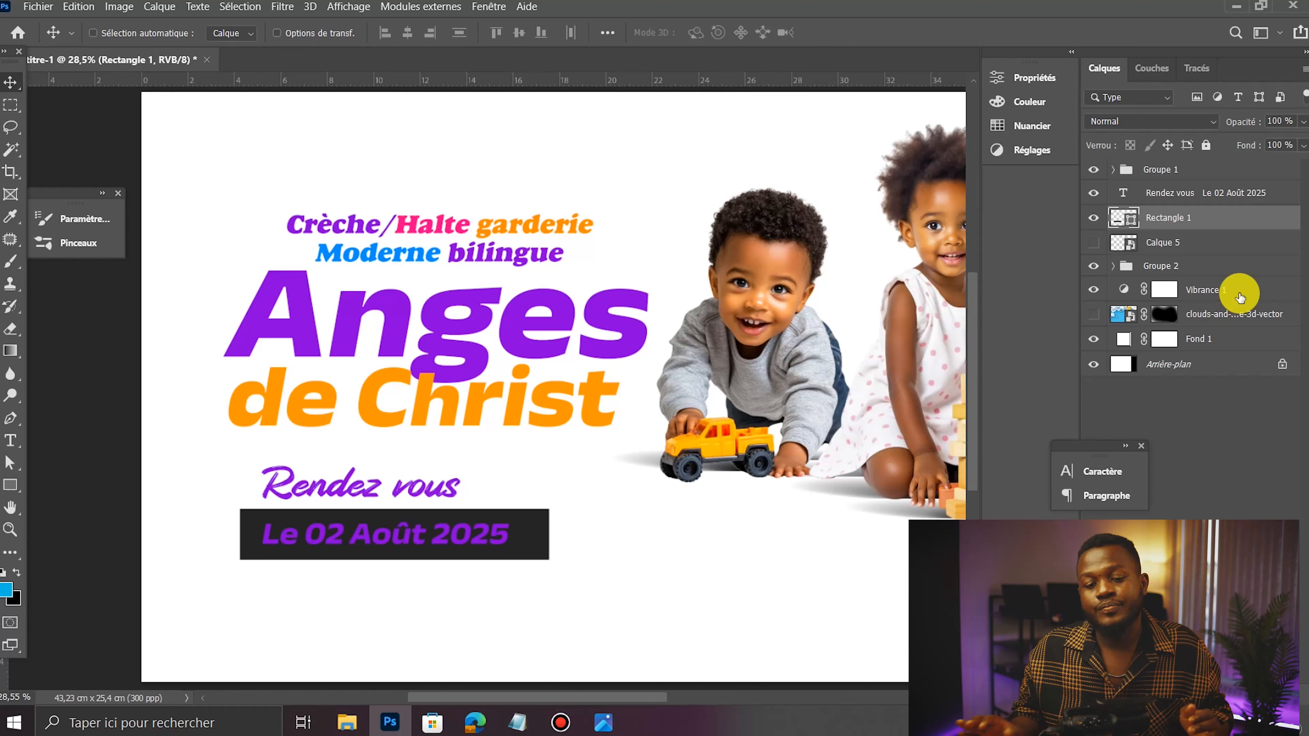
Step: Slant the date rectangle into a parallelogram by shifting its two upper anchor points slightly to the right
scroll(518, 457, up, 1)
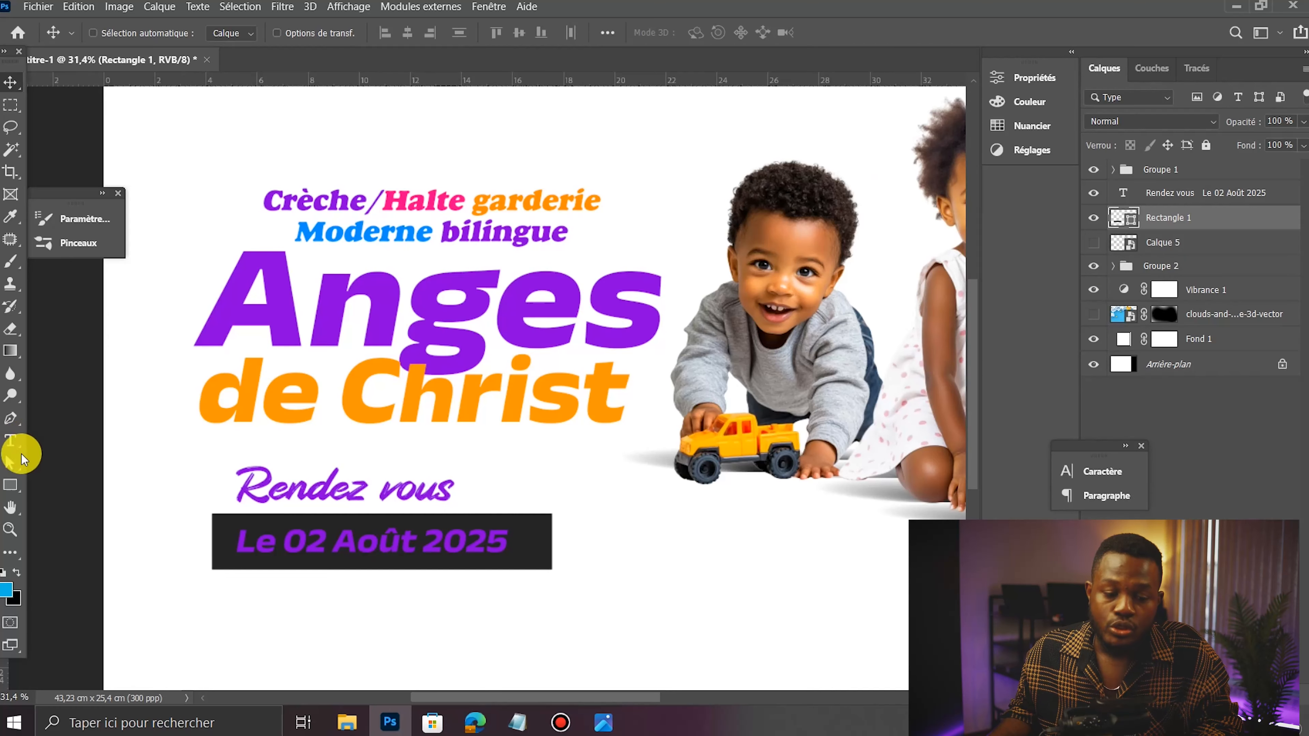
click(8, 463)
drag(178, 485, 605, 539)
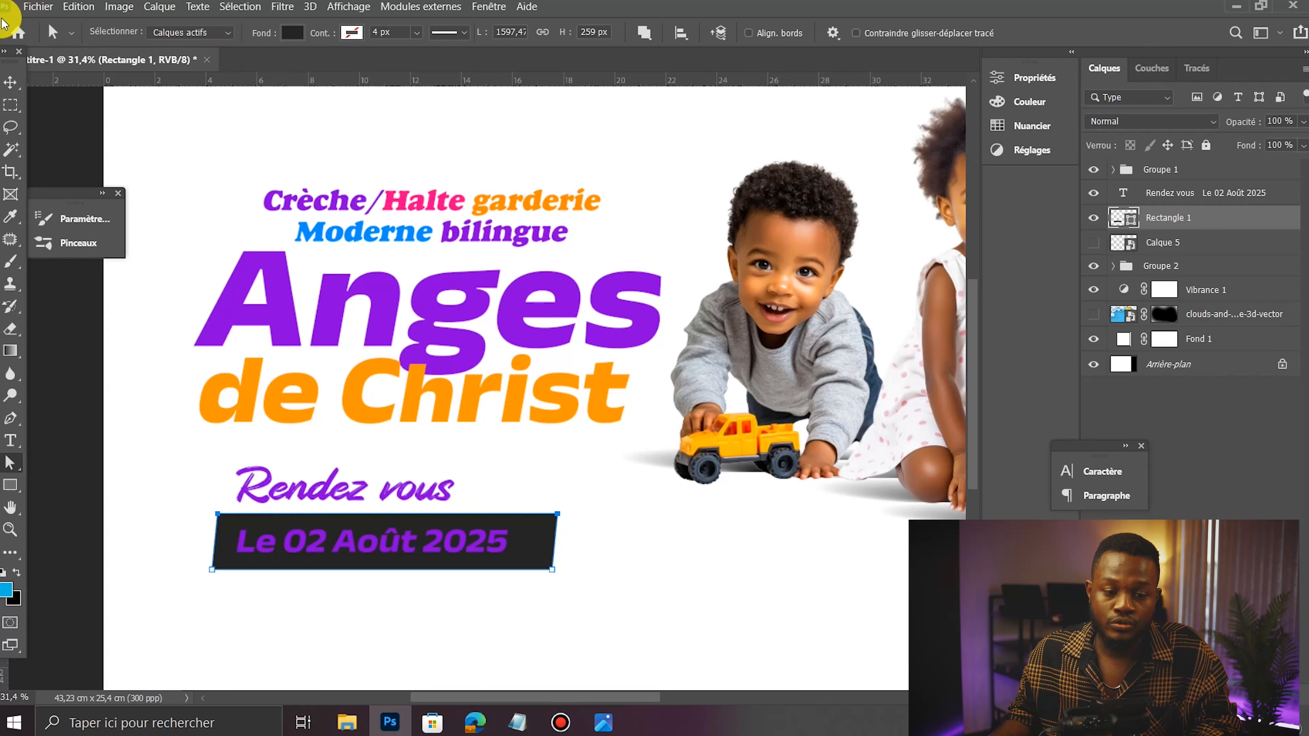
click(10, 83)
scroll(526, 538, down, 3)
scroll(445, 535, up, 3)
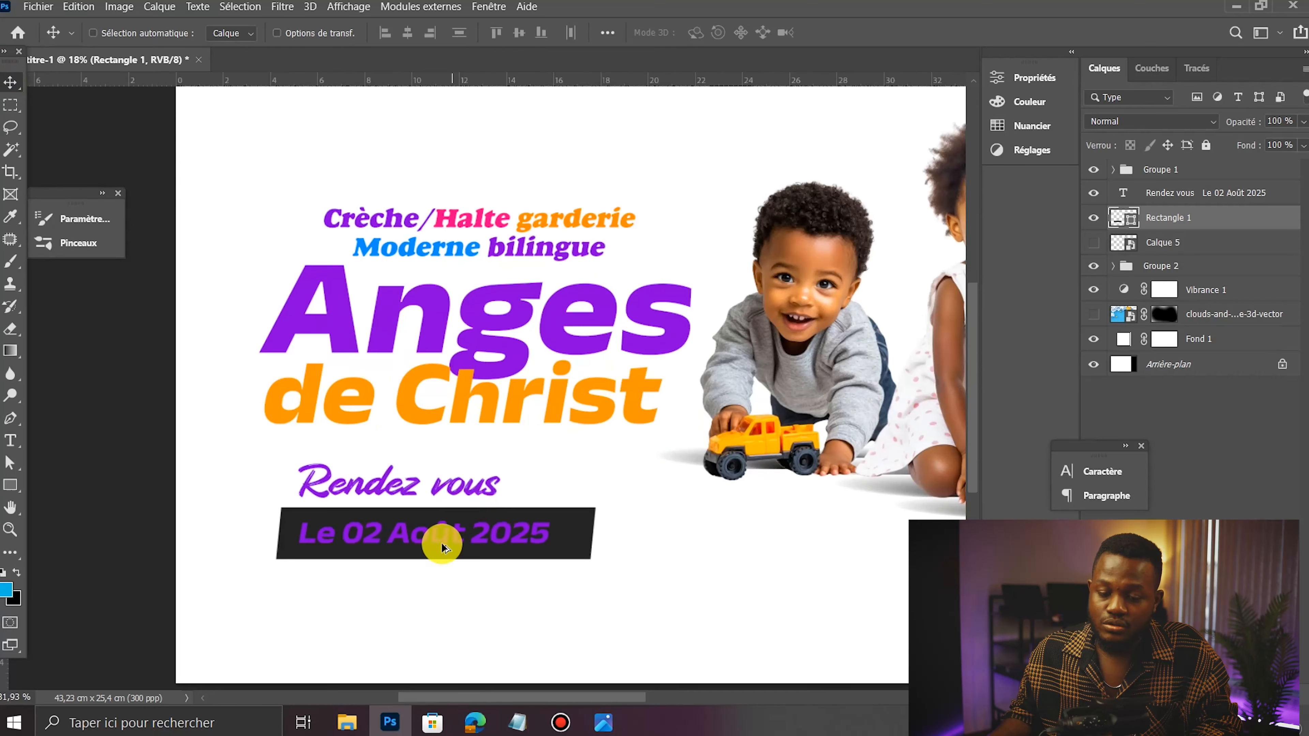
Step: Fill Rectangle 1 with the purple sampled from the word "Anges"
double_click(1124, 216)
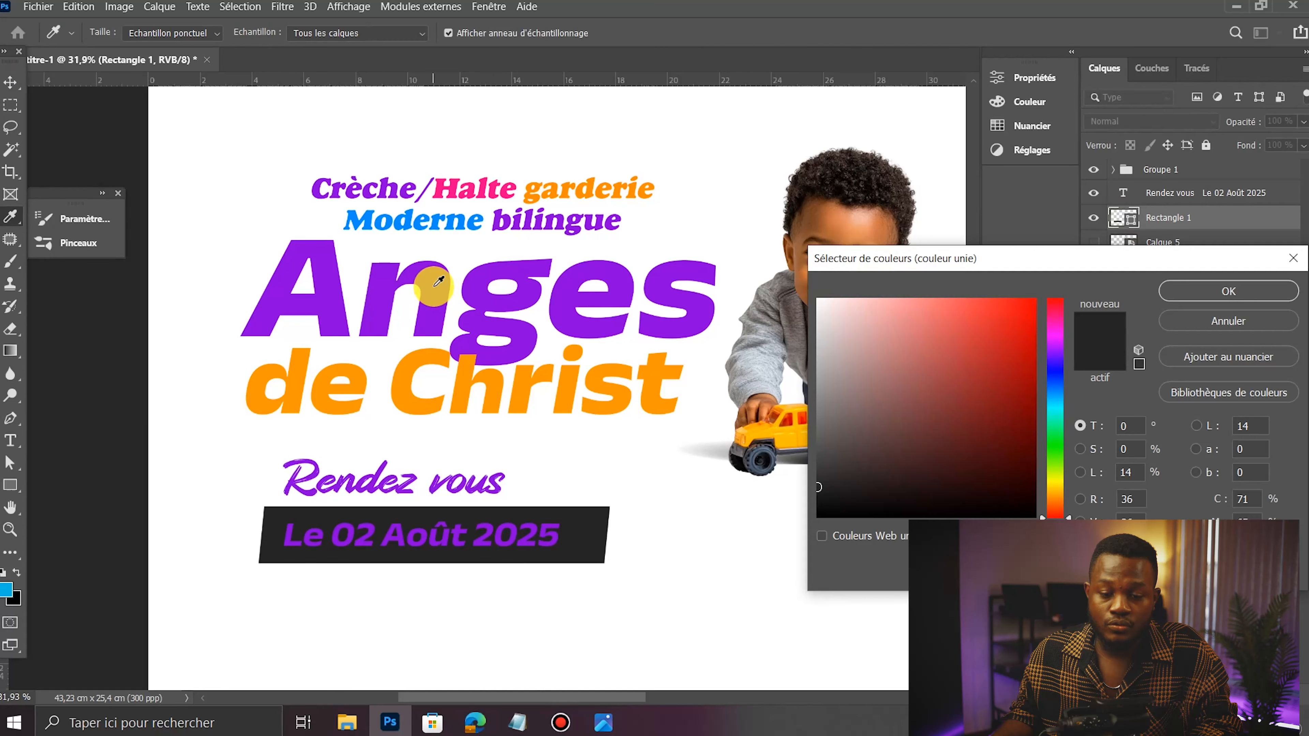
click(436, 285)
click(1169, 292)
Step: Change the text colour of the line "Le 02 Août 2025" to white sampled from the canvas background
double_click(1120, 191)
click(475, 527)
triple_click(475, 526)
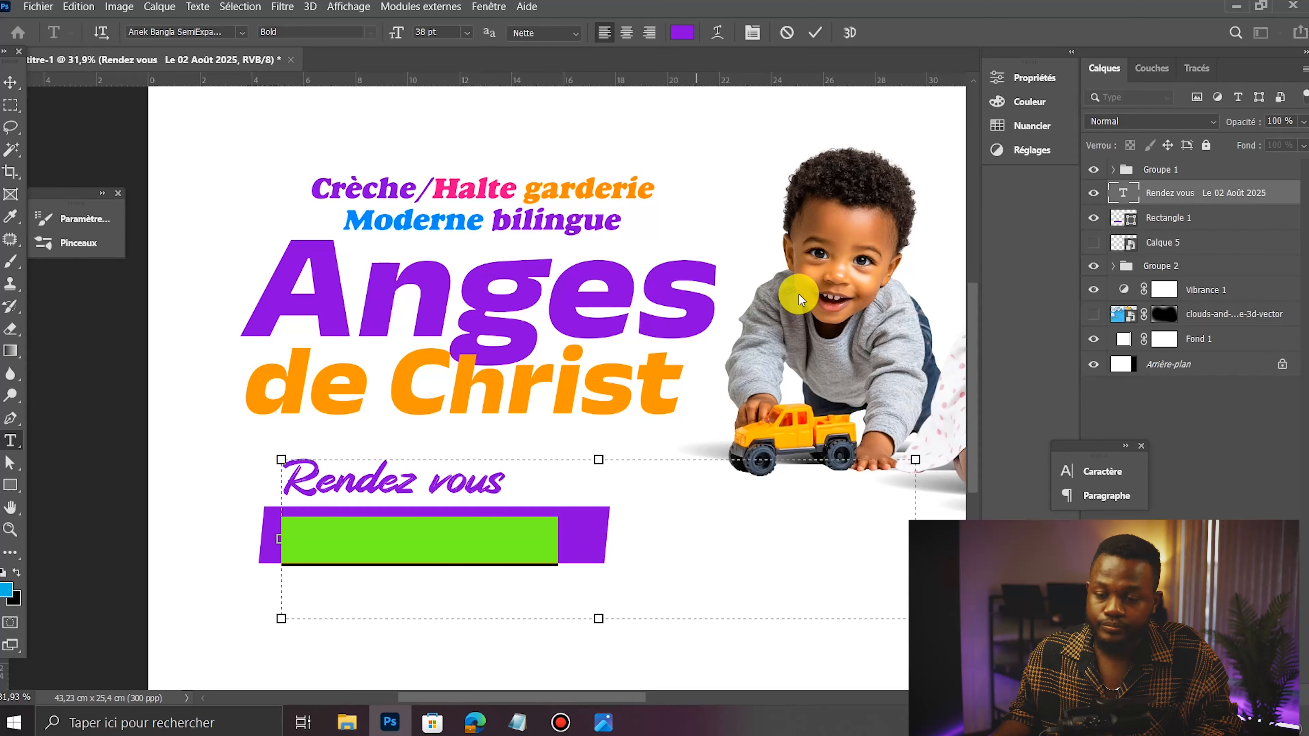
click(1100, 470)
click(1018, 571)
click(771, 555)
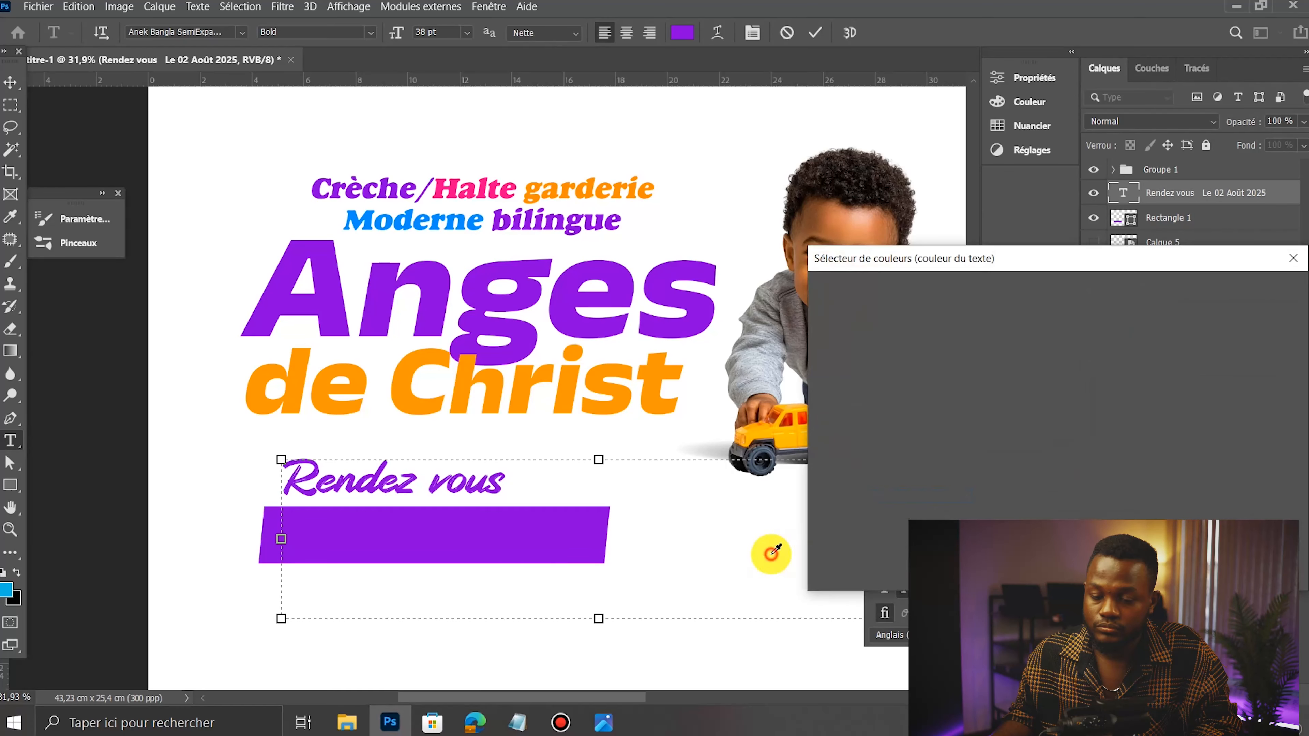
click(1172, 292)
click(14, 84)
scroll(326, 507, down, 3)
scroll(344, 503, up, 2)
Step: Scale the purple rectangle proportionally to about 92.19% so it fits more tightly around the date
click(1184, 200)
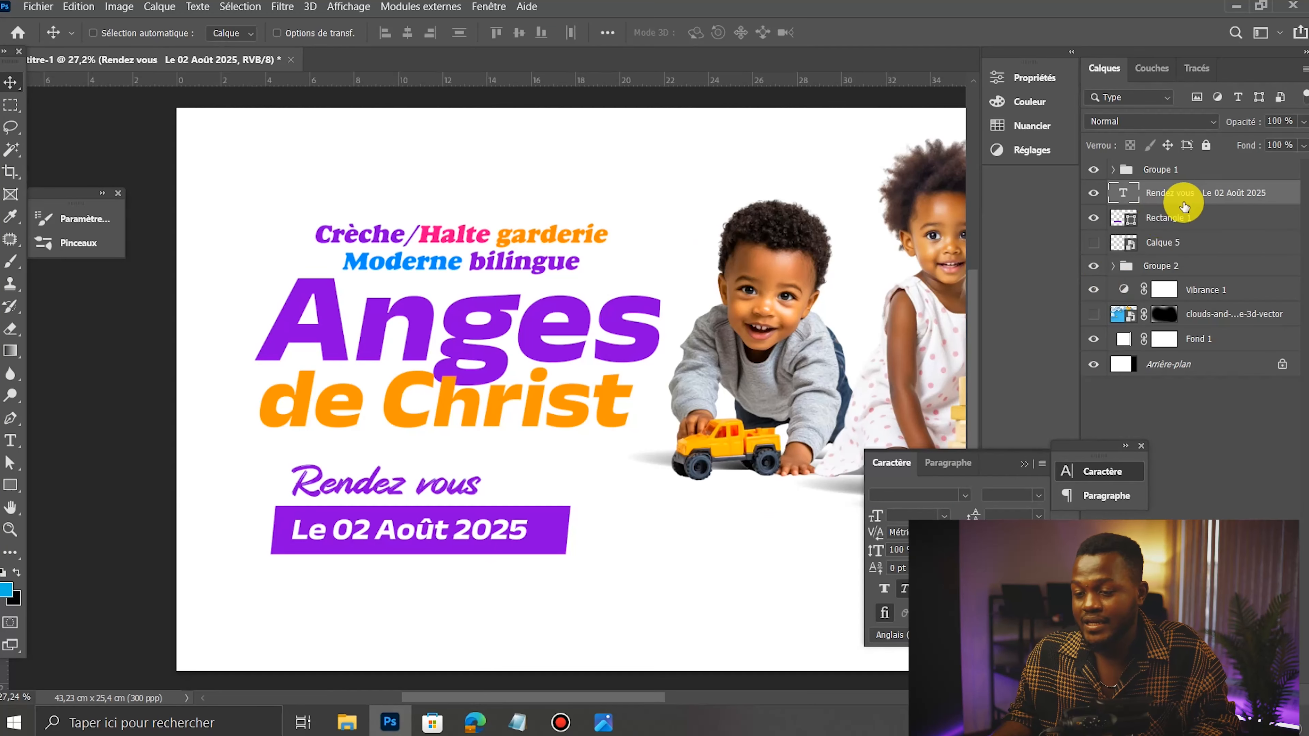
click(1172, 216)
key(ctrl+t)
drag(576, 533, 556, 531)
drag(265, 532, 274, 530)
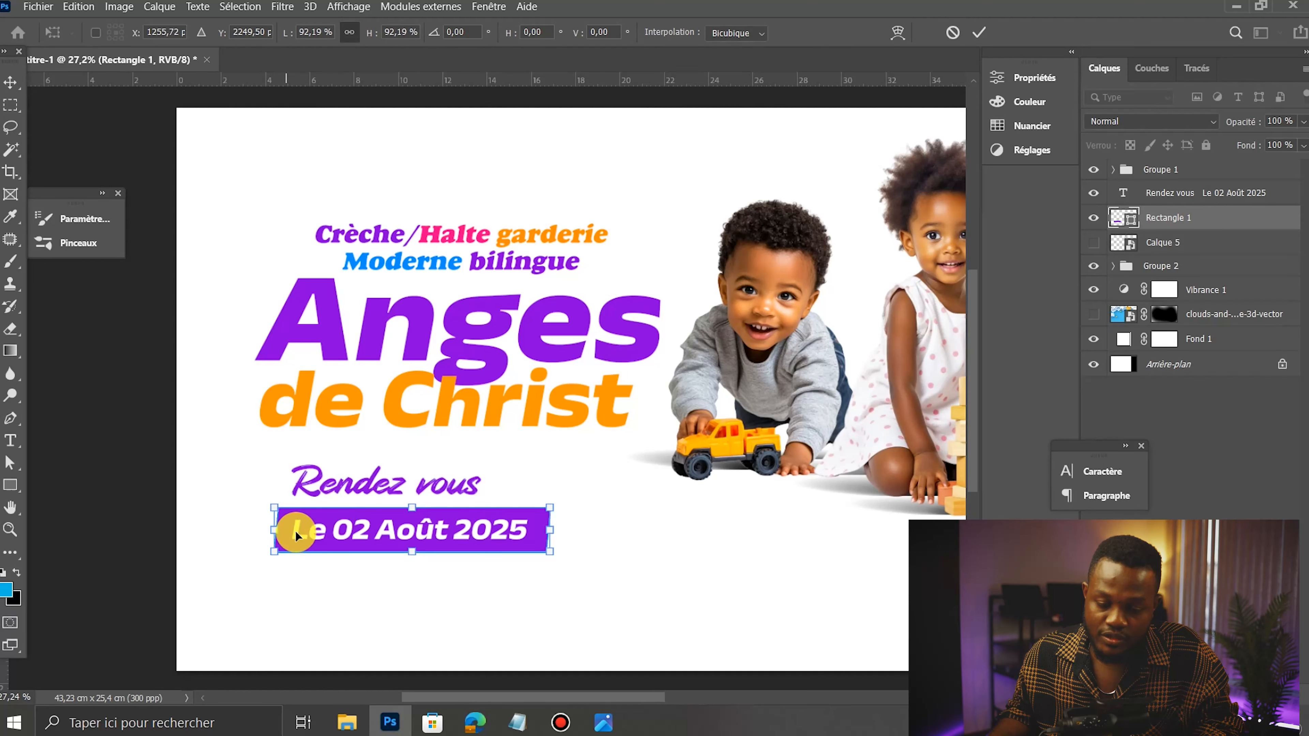
double_click(372, 537)
Step: Set the leading of the whole "Rendez vous Le 02 Août 2025" text block to 42 pt
click(404, 487)
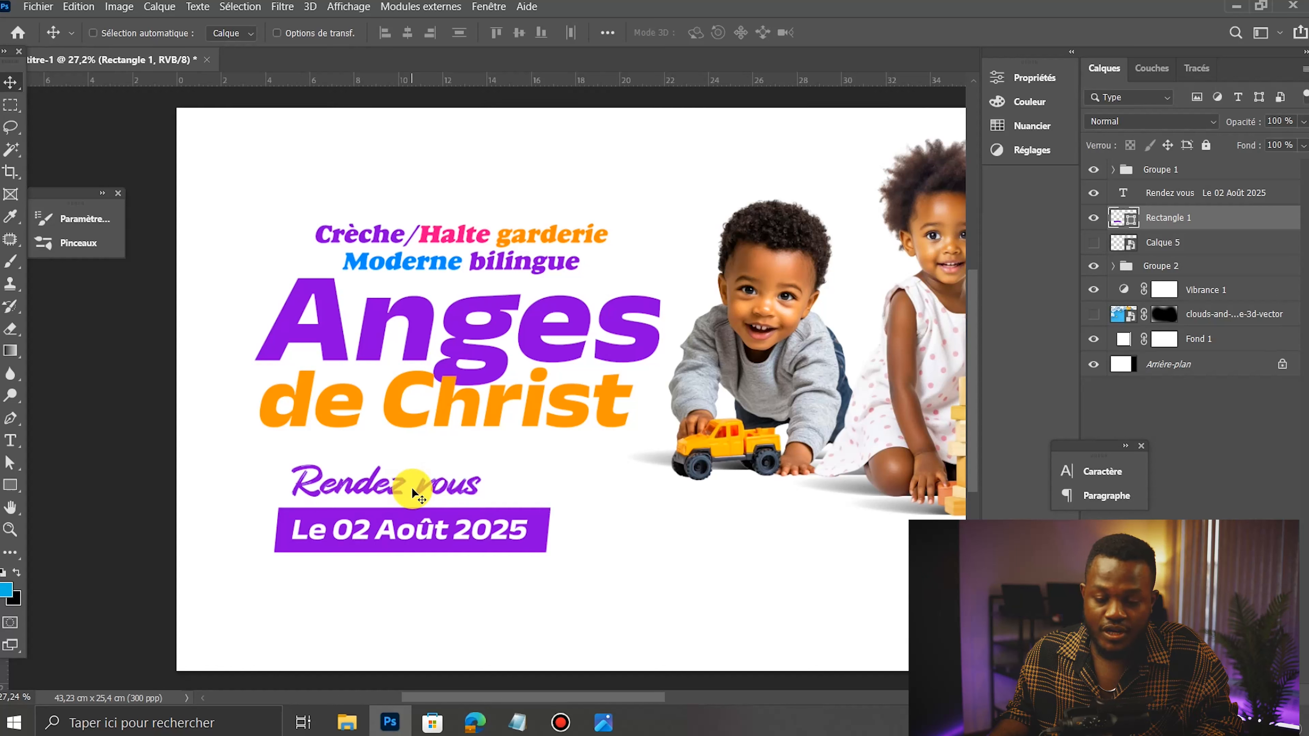
click(1070, 474)
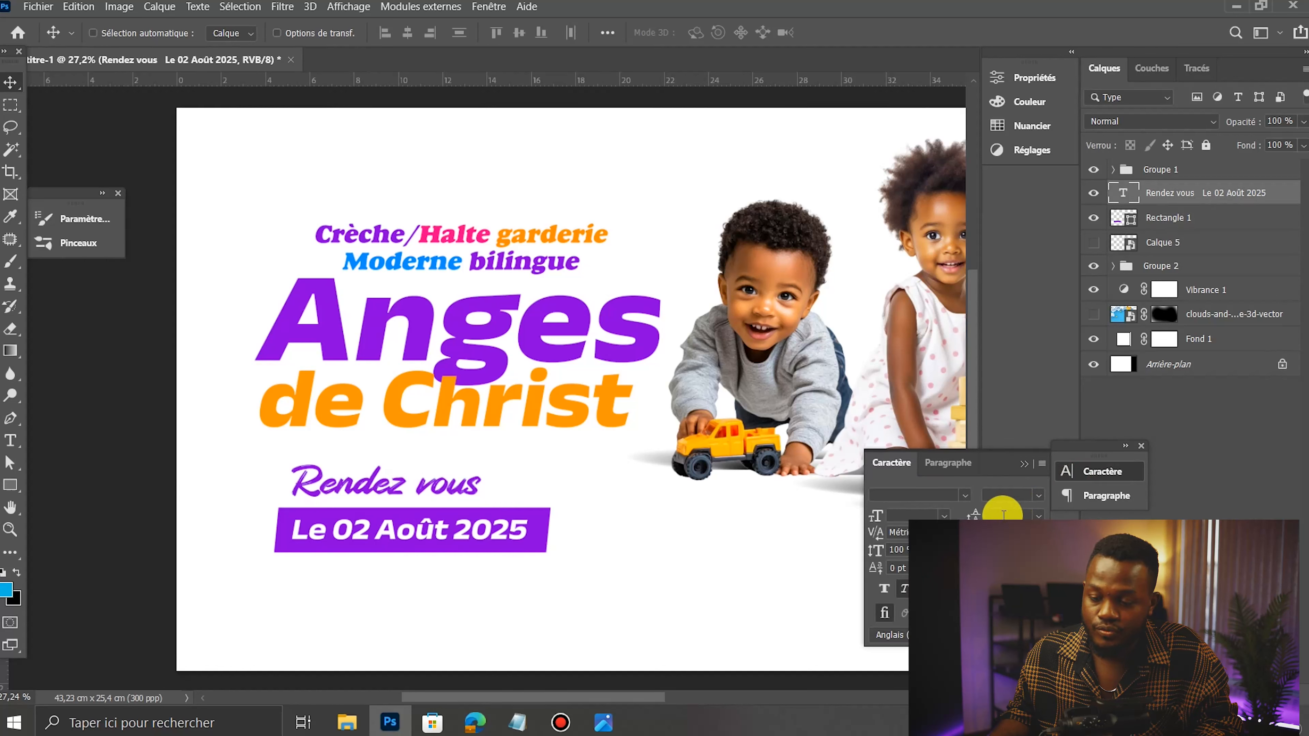
click(412, 478)
double_click(428, 528)
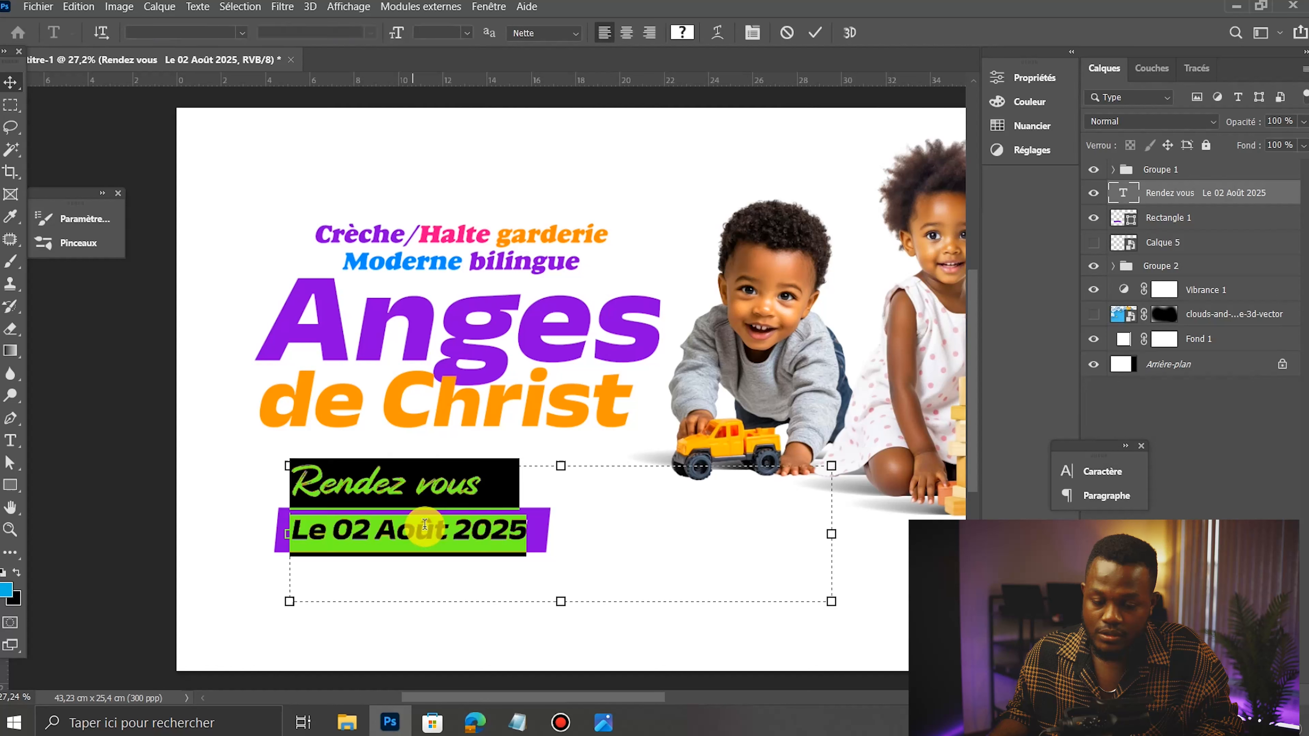
click(1103, 470)
click(1038, 515)
click(1018, 456)
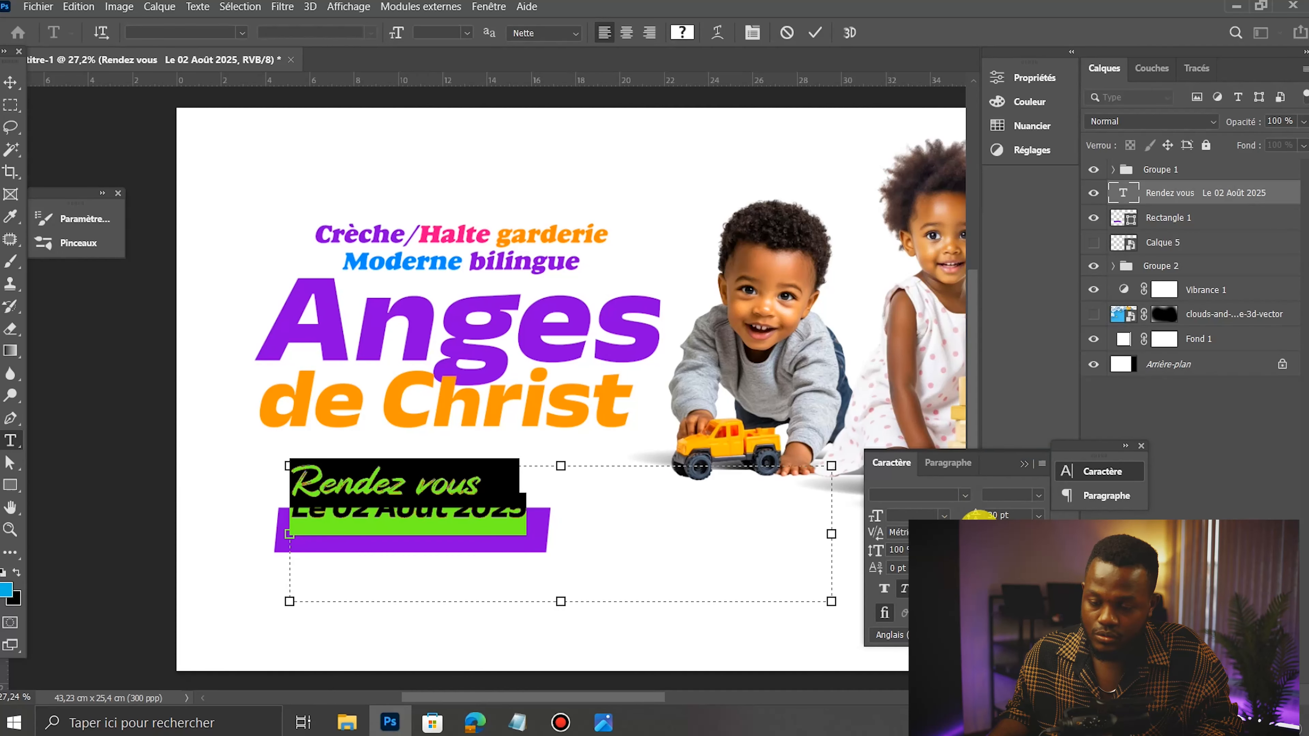
drag(973, 515, 985, 515)
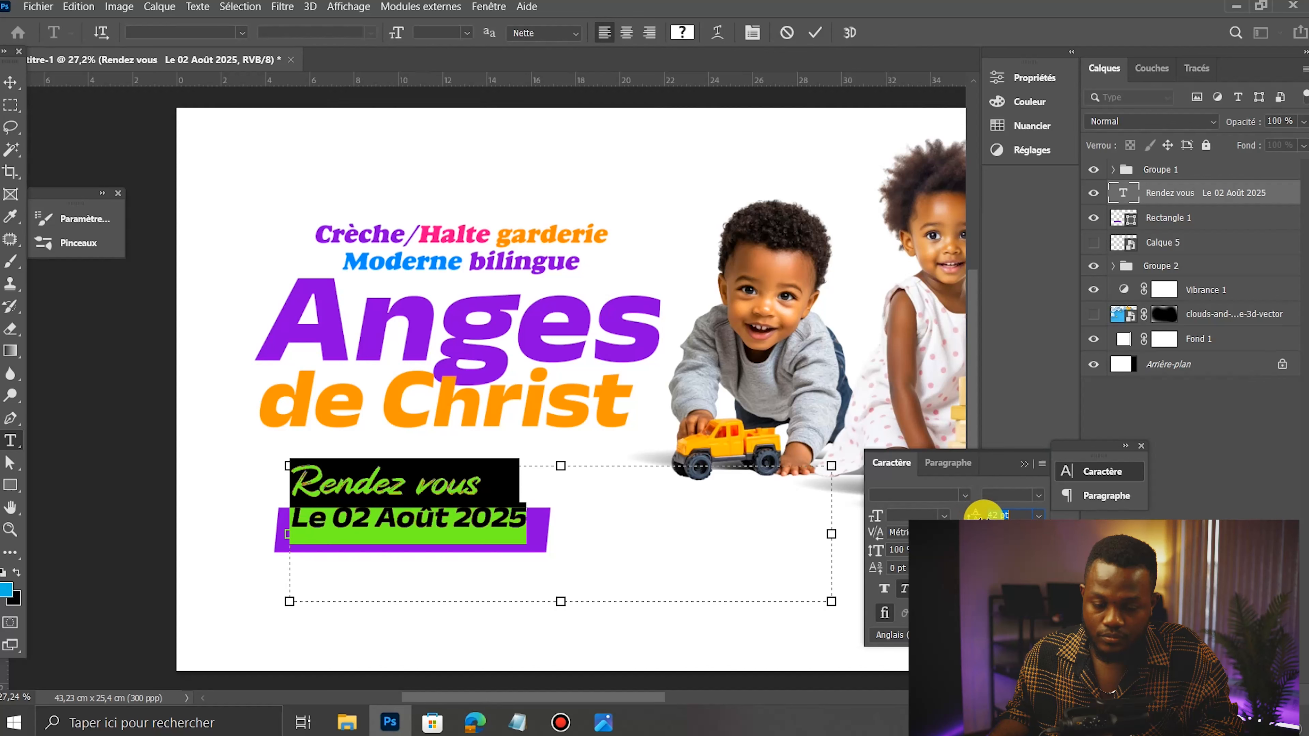
click(815, 33)
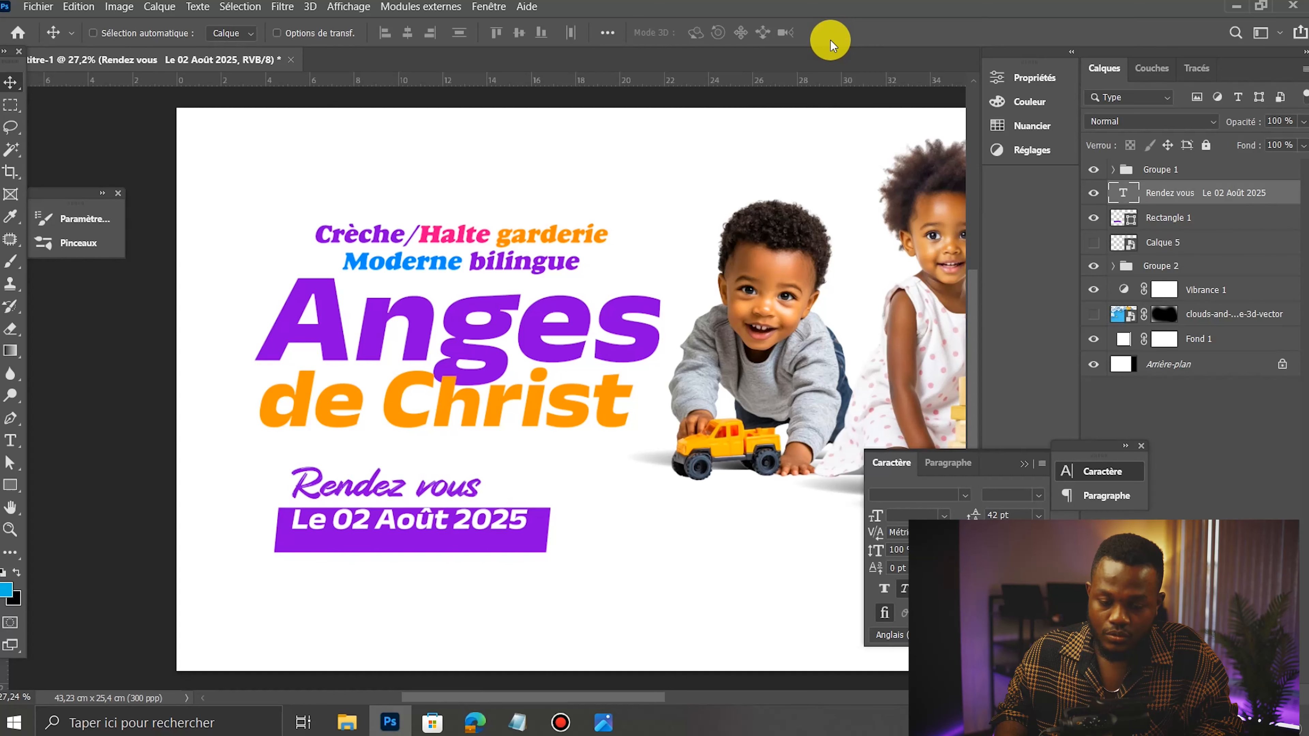
Step: Nudge the "Rendez vous" text block down so the date sits inside the purple rectangle
key(Down)
key(Down)
key(Down)
key(Down)
key(Down)
key(Down)
key(Down)
key(Down)
key(Down)
key(Down)
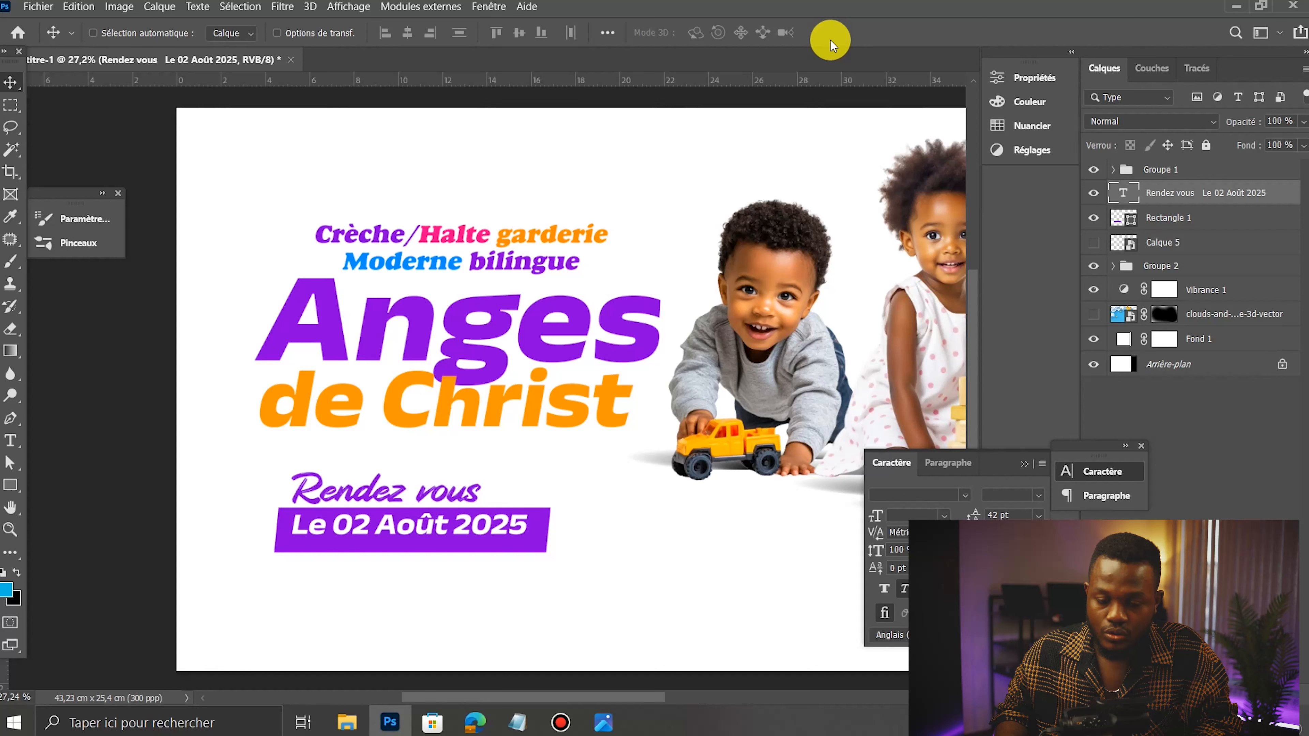
key(Down)
key(Down)
key(Down)
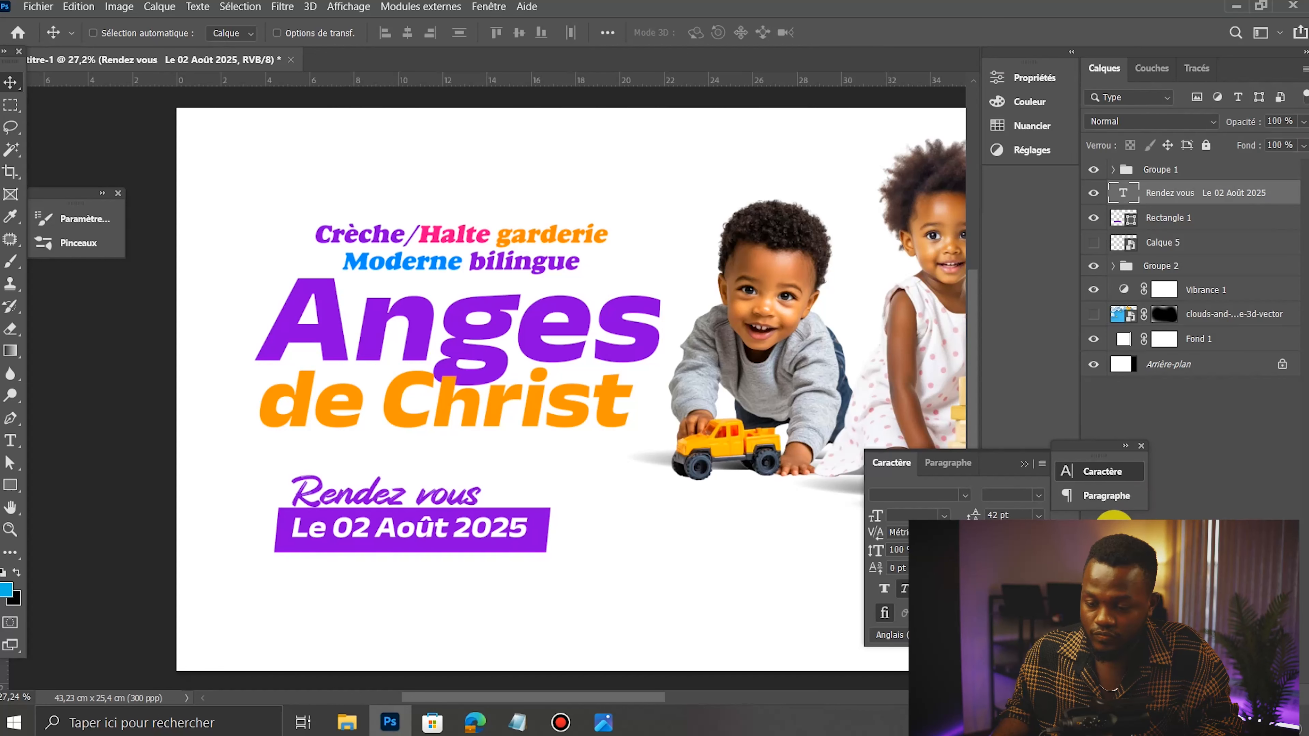
Step: Increase the appointment text's leading slightly and nudge the text block up a few pixels
click(1008, 515)
key(Up)
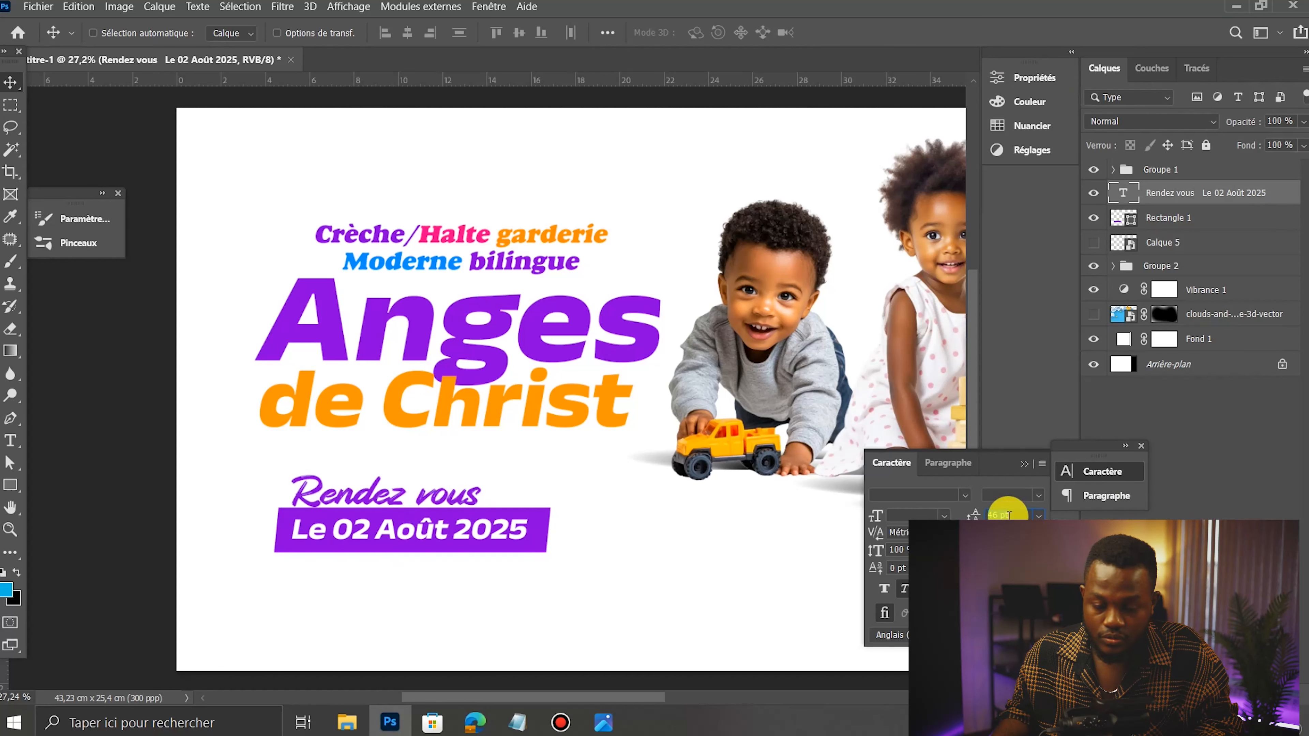
key(Up)
click(416, 523)
key(Up)
key(Up)
key(Up)
key(Up)
key(Up)
key(Up)
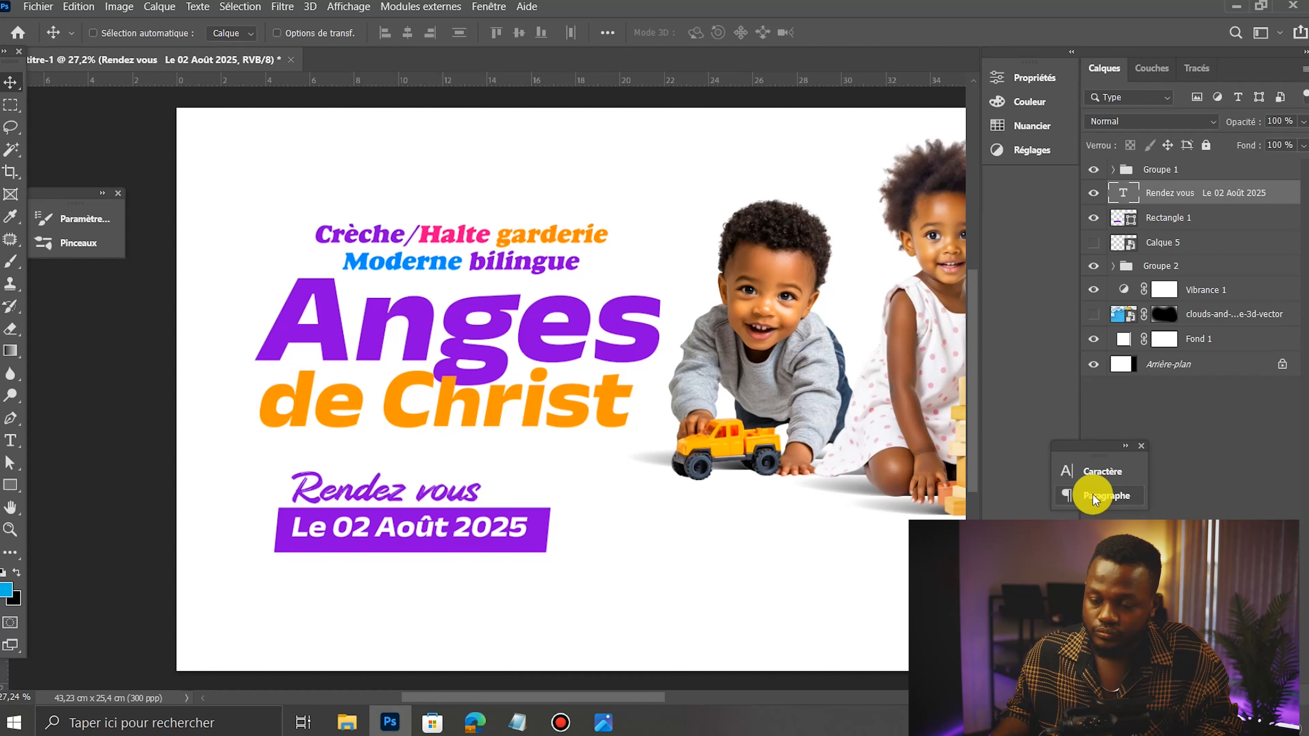
Step: Raise the leading of the two appointment lines again and move them up to centre the date in its rectangle
click(1088, 473)
click(1014, 515)
key(Up)
key(Up)
key(Up)
click(417, 486)
key(Up)
key(Up)
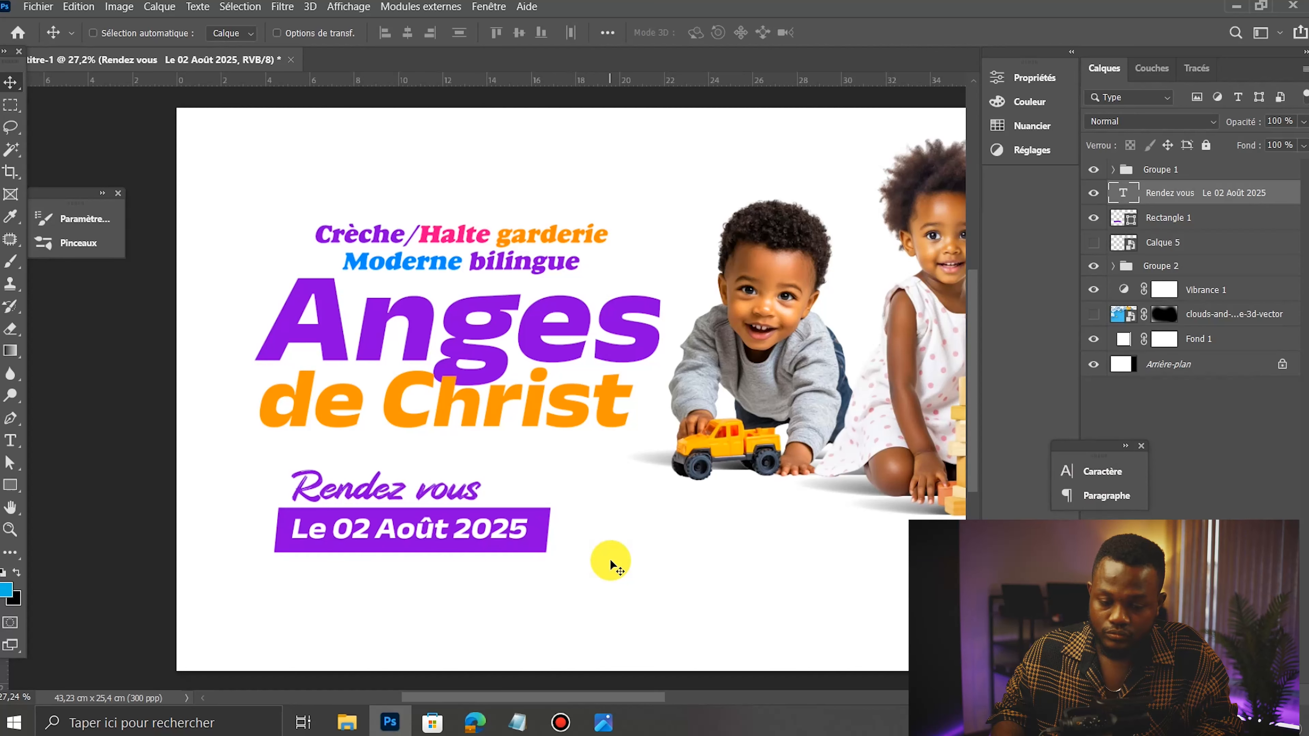
Step: Open the blending options of Rectangle 1 and enable a gradient overlay on it
scroll(496, 507, down, 4)
scroll(456, 521, up, 11)
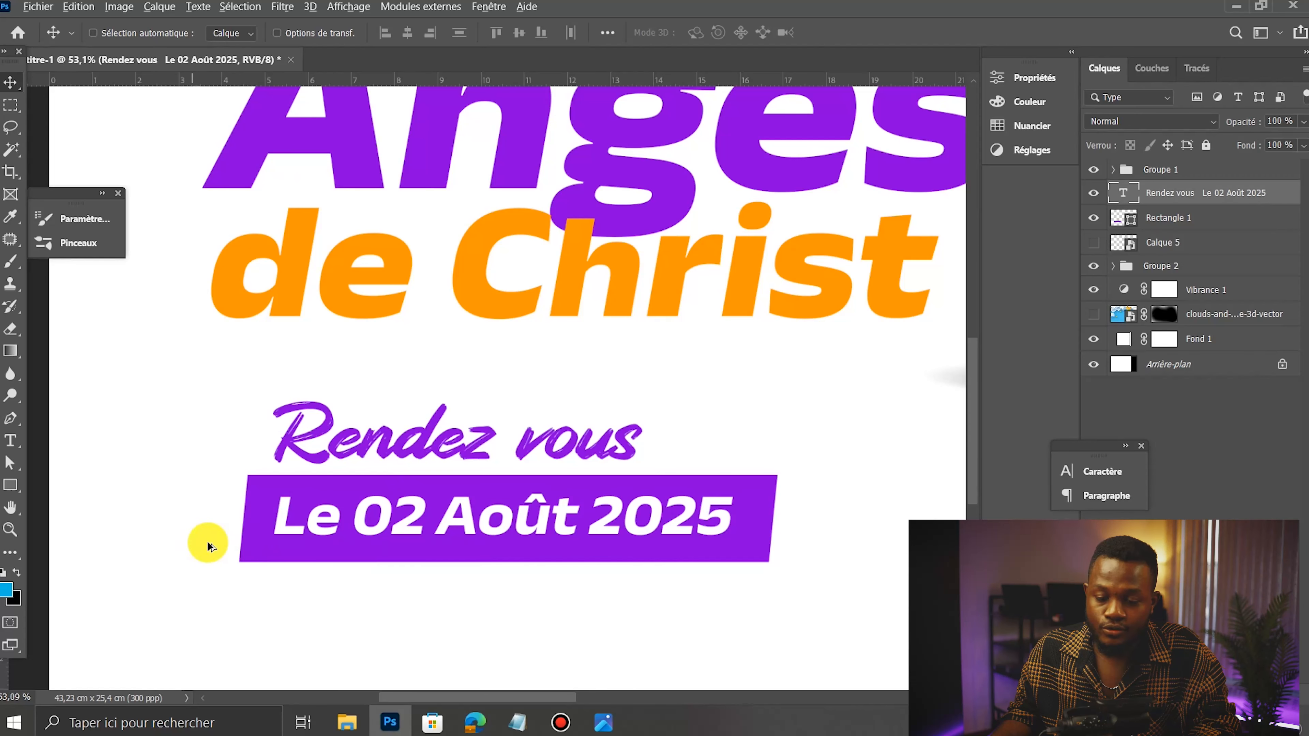
scroll(314, 530, down, 4)
scroll(319, 526, up, 5)
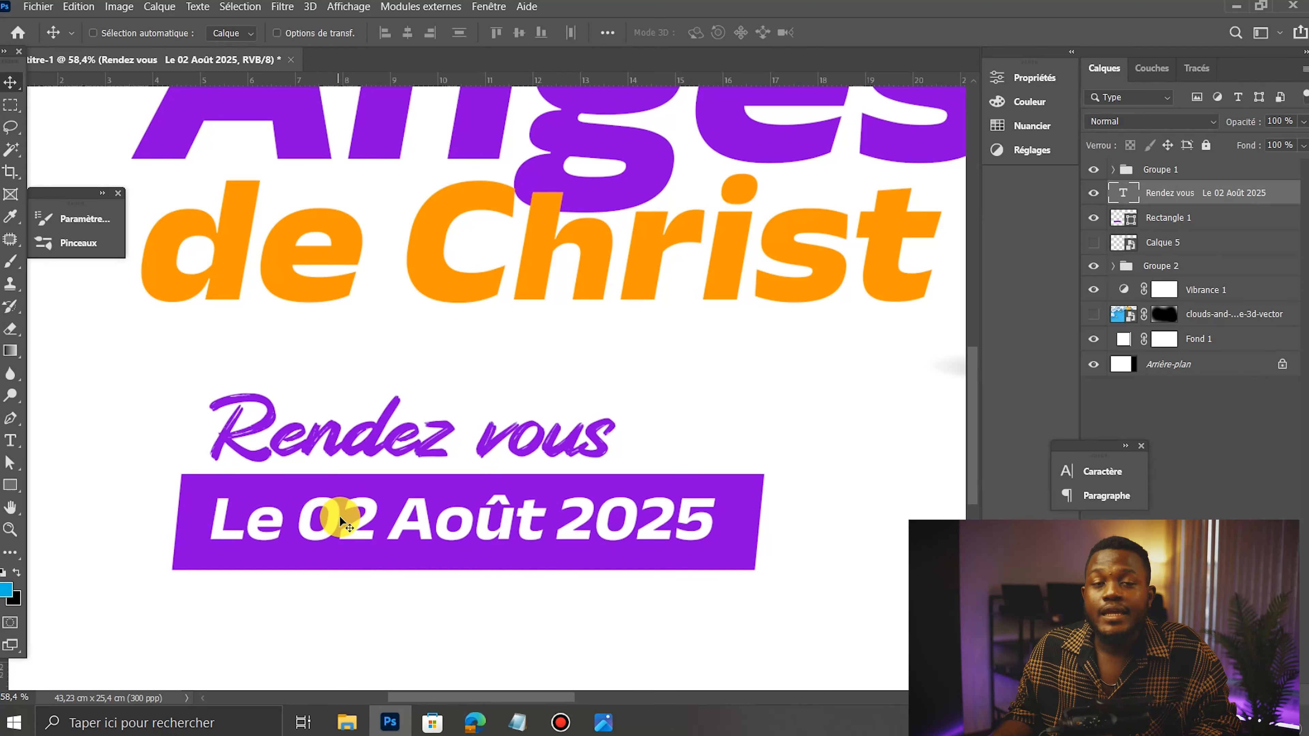
right_click(1157, 217)
click(979, 9)
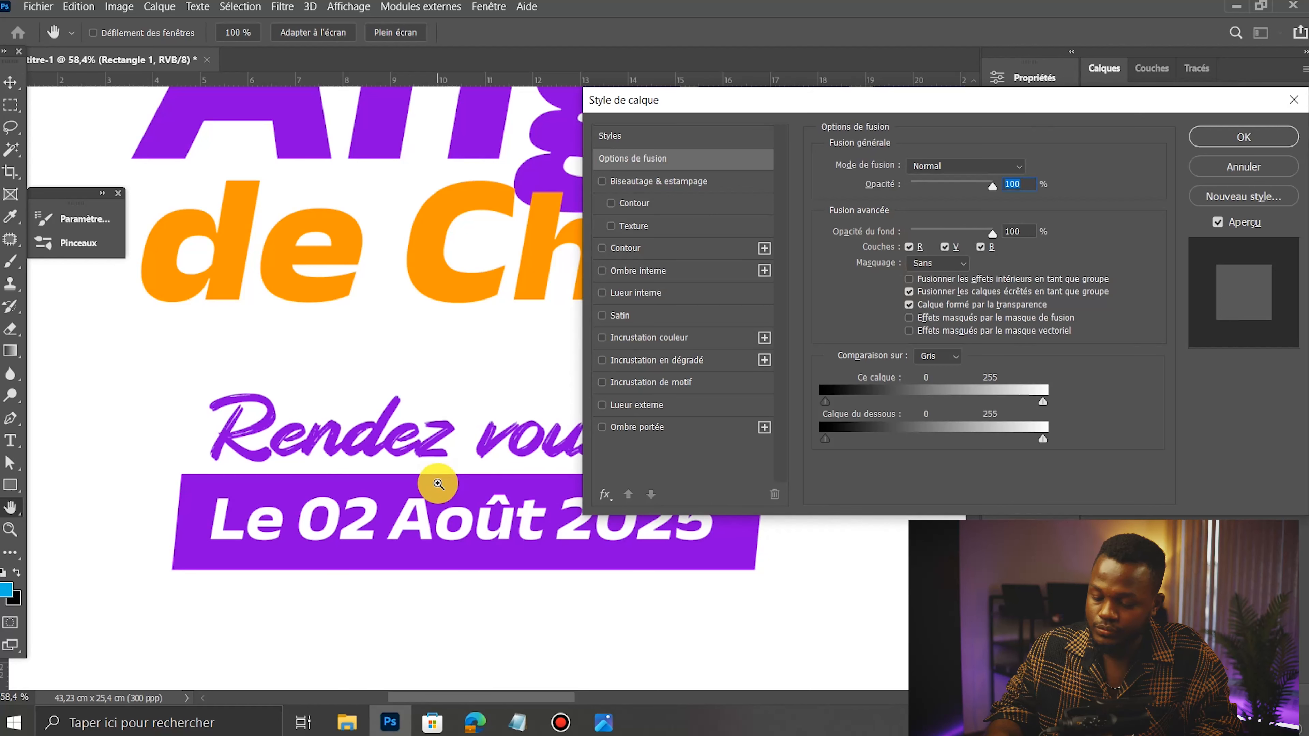
scroll(438, 483, down, 4)
drag(674, 105, 816, 94)
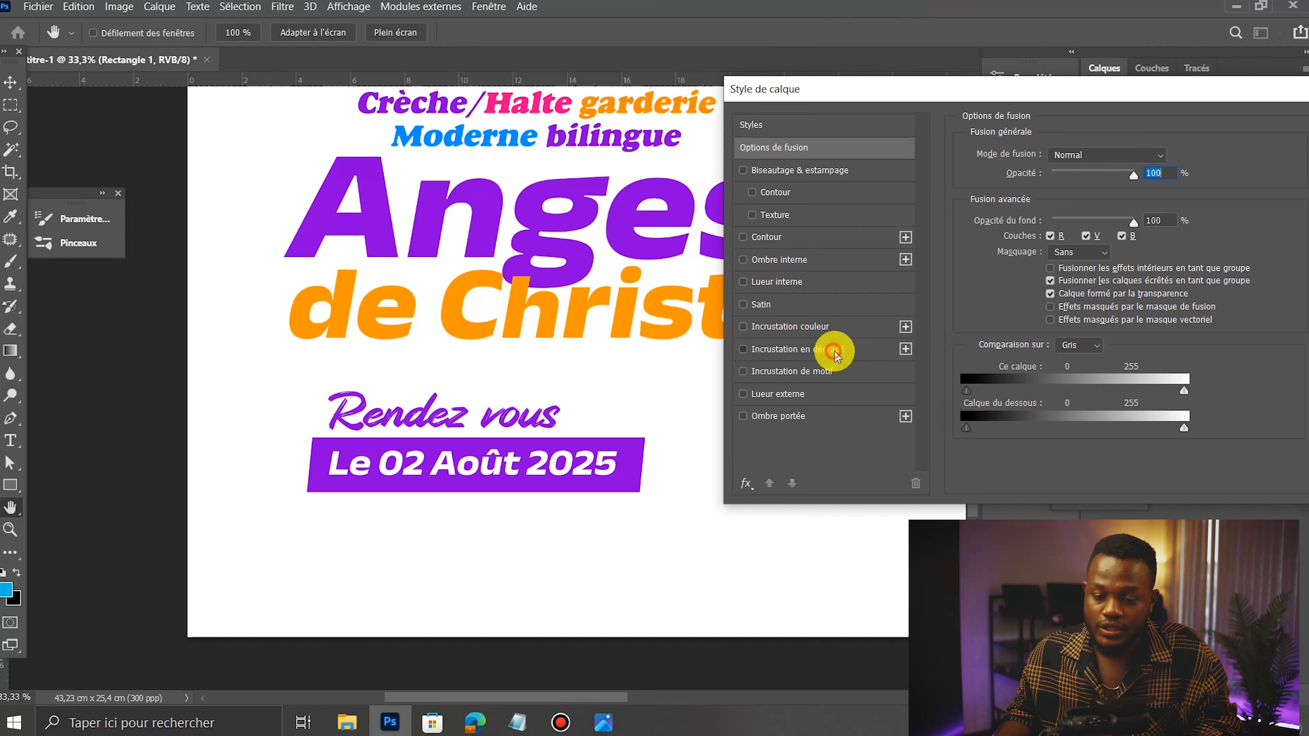
click(824, 350)
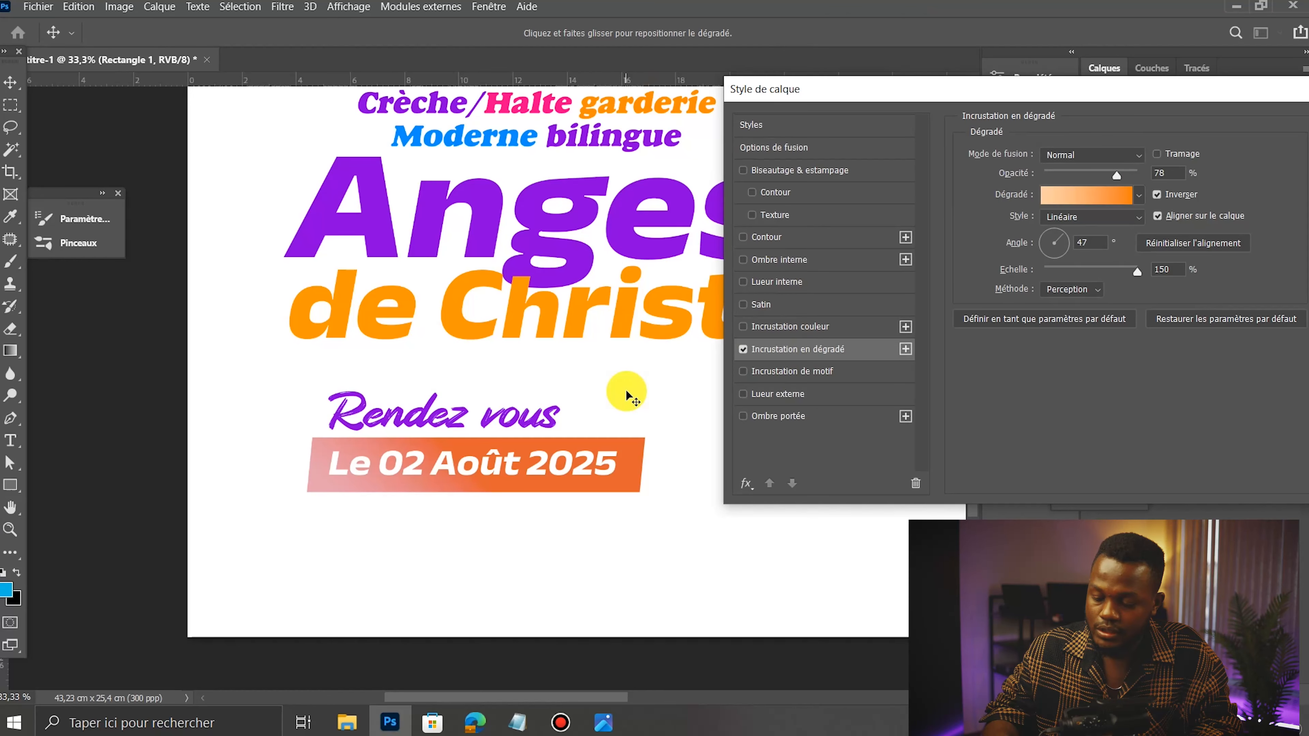
scroll(627, 398, down, 2)
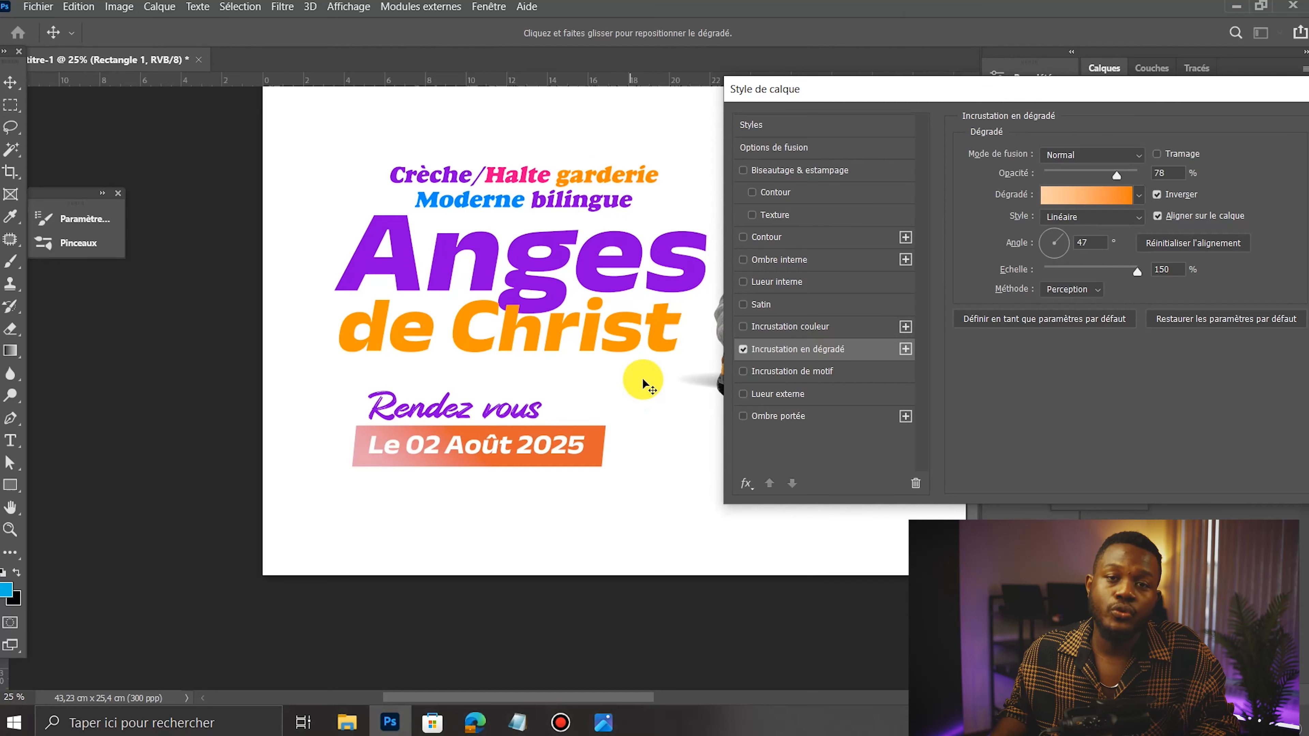
Step: Recolour the orange stop of the rectangle's overlay gradient with the purple sampled from the "Anges" title
click(1090, 193)
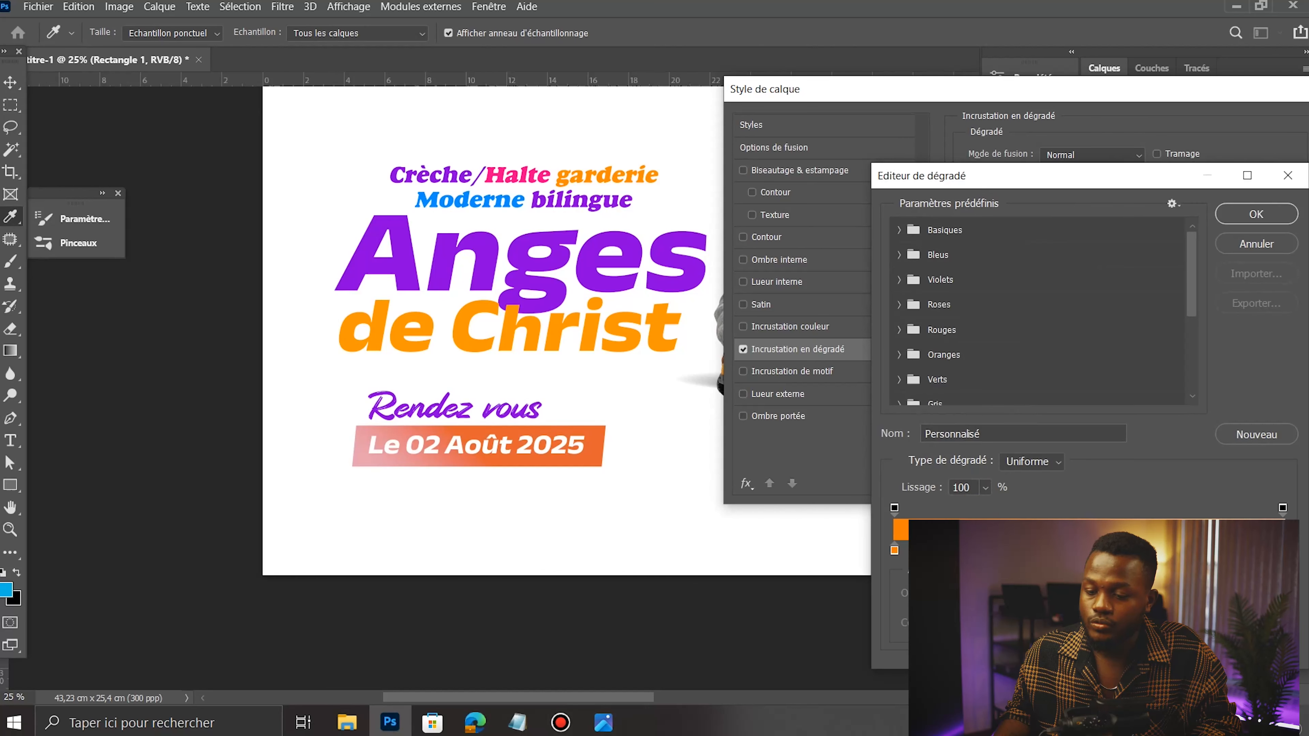
double_click(894, 554)
click(572, 255)
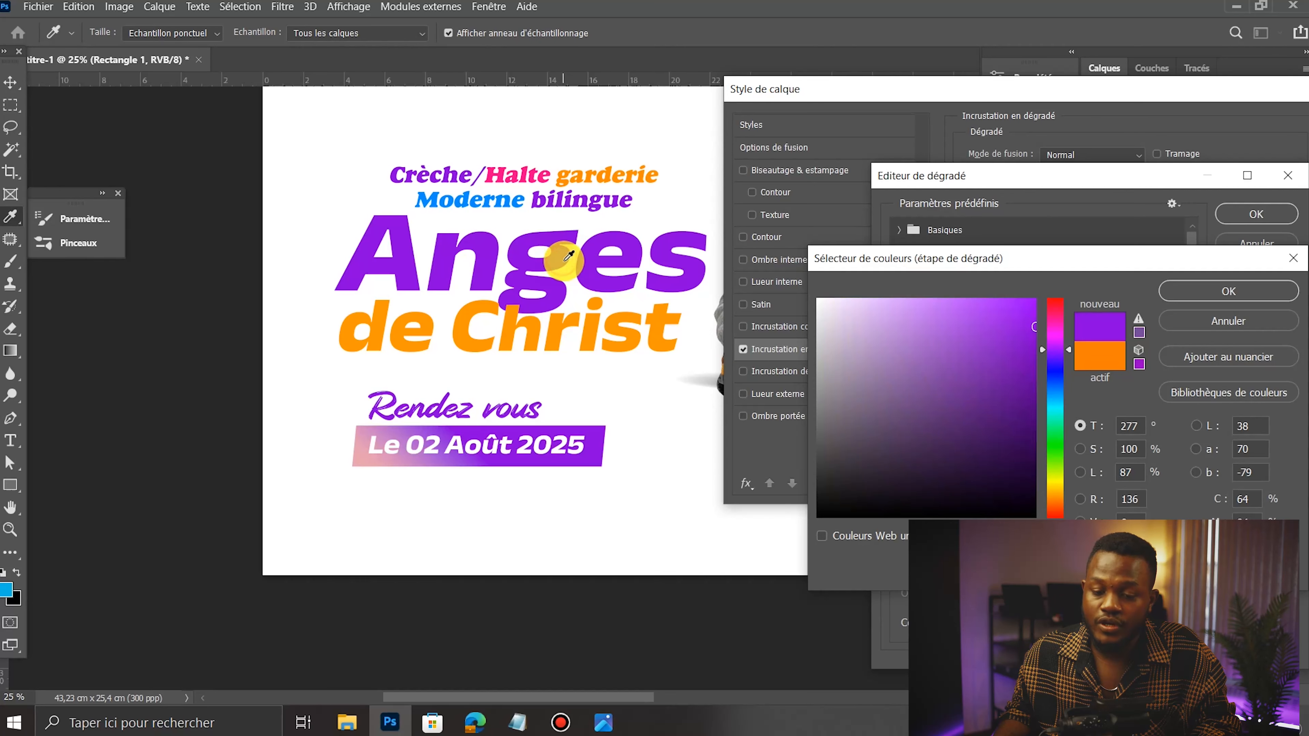
click(1185, 291)
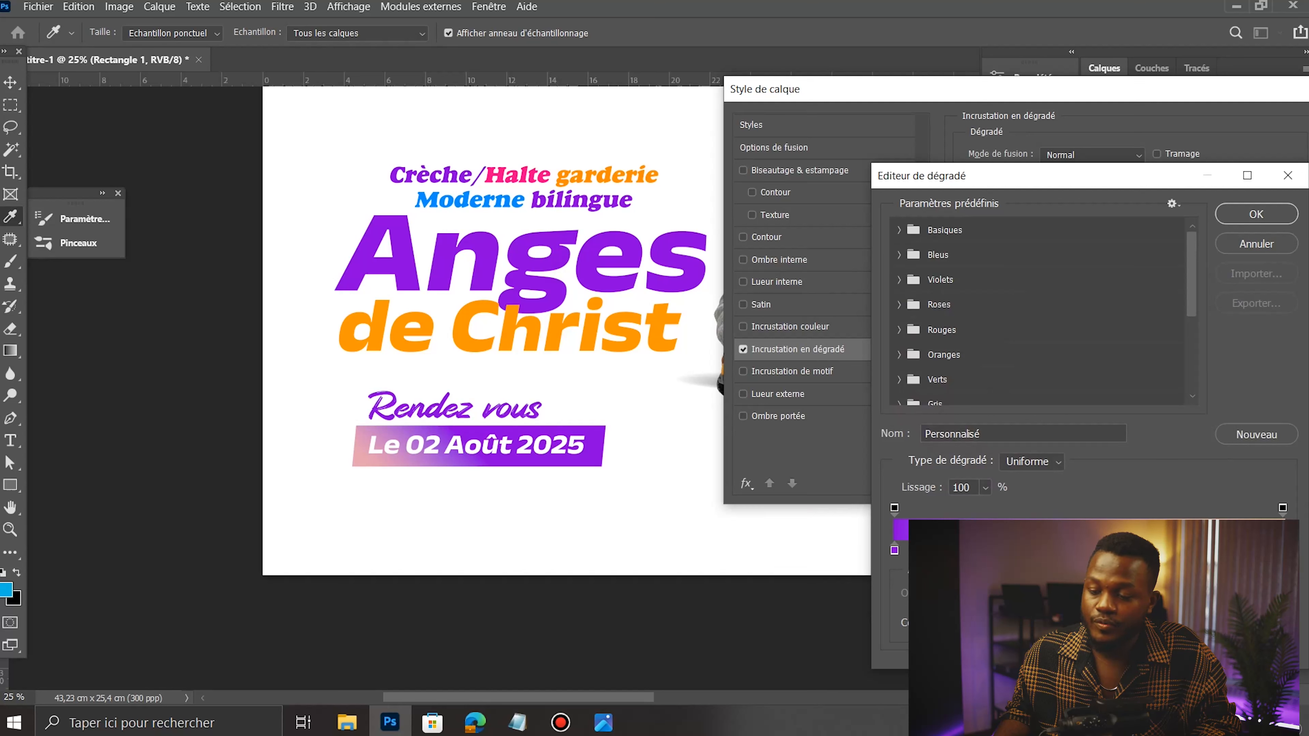
Step: Change the gradient's pale orange stop to a light violet (hue 277, saturation 64%, brightness 100%) and accept the gradient
double_click(1283, 550)
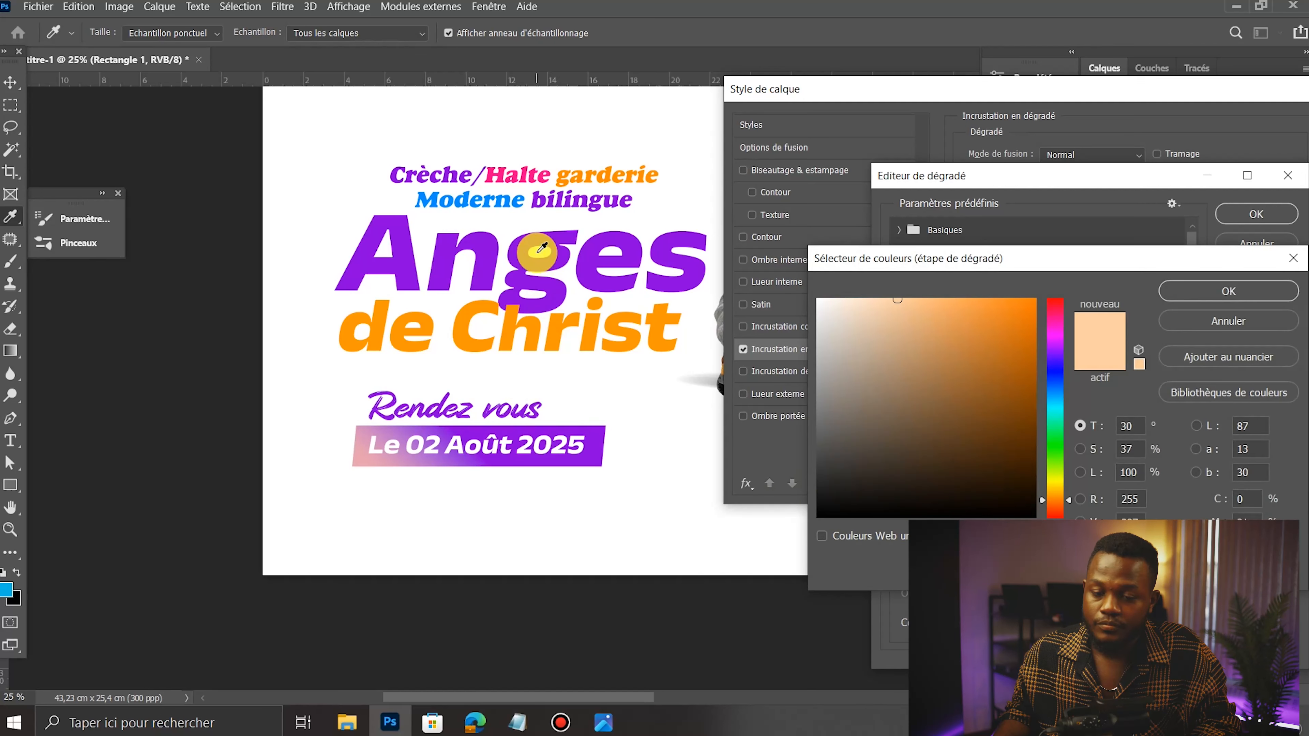
click(531, 263)
drag(981, 340, 951, 287)
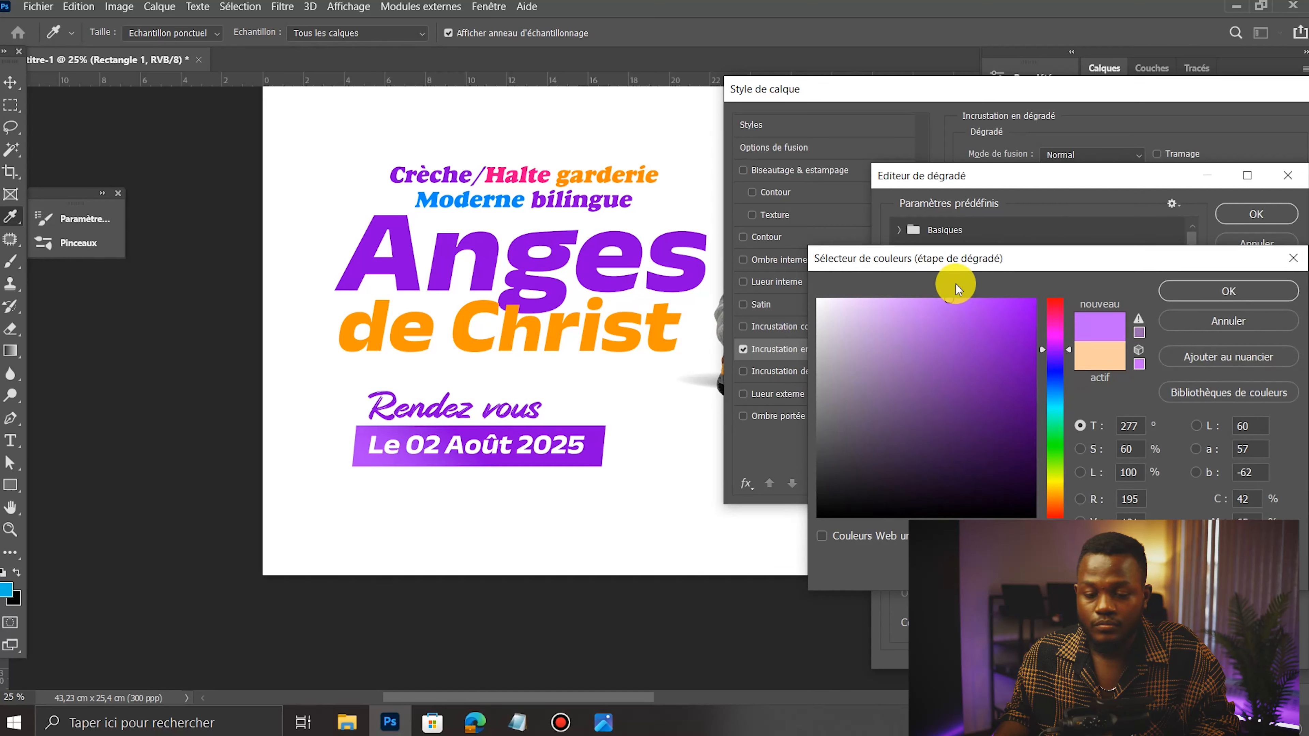
click(1224, 291)
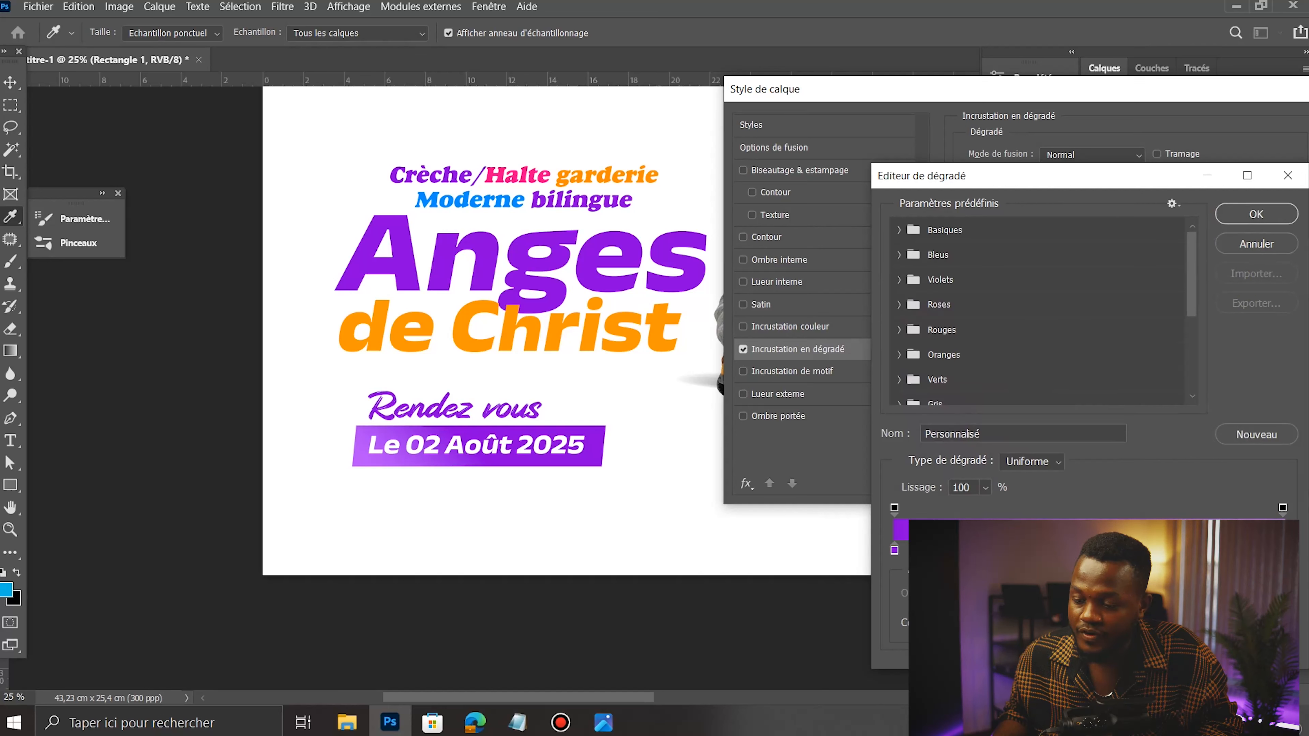
double_click(1282, 550)
click(1003, 424)
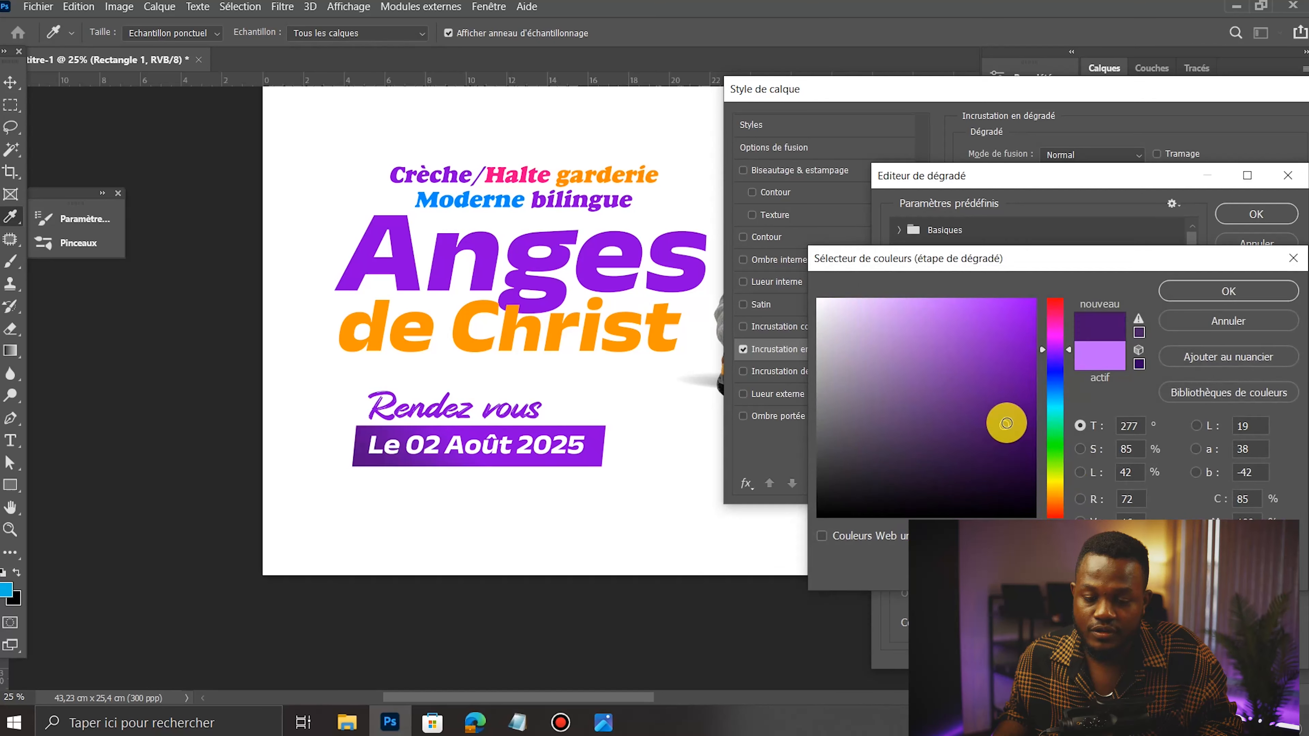
mouse_move(1003, 423)
mouse_down()
mouse_move(958, 353)
mouse_move(955, 289)
mouse_up()
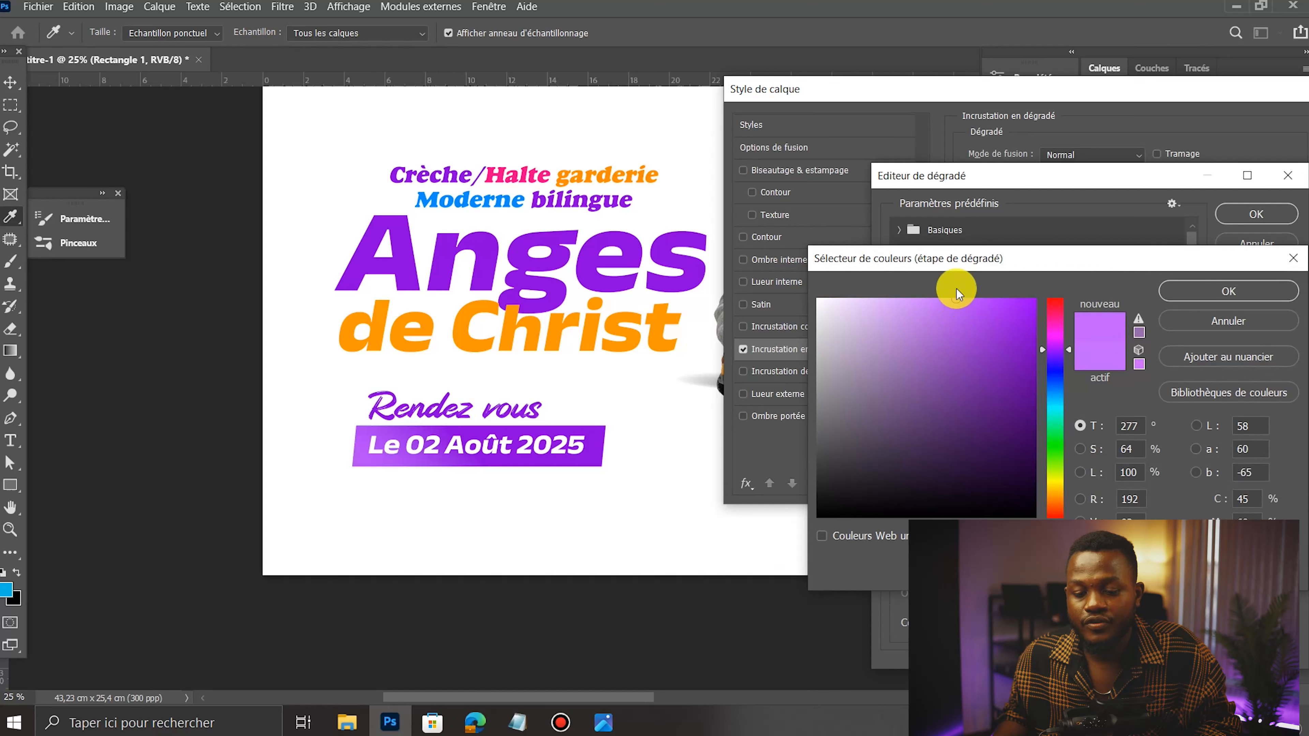
click(1194, 293)
click(1248, 217)
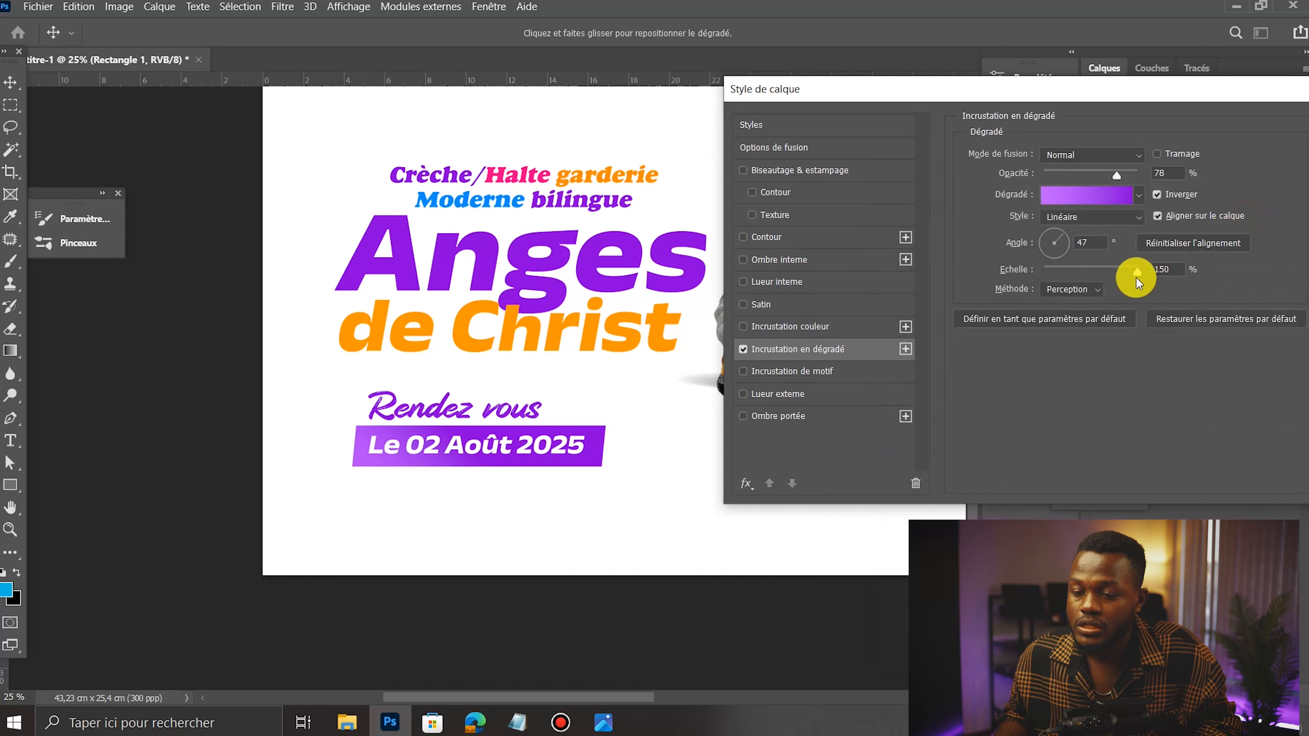
Step: Raise the gradient overlay's opacity to 100%, set its angle to -14° and keep it reversed
click(1067, 237)
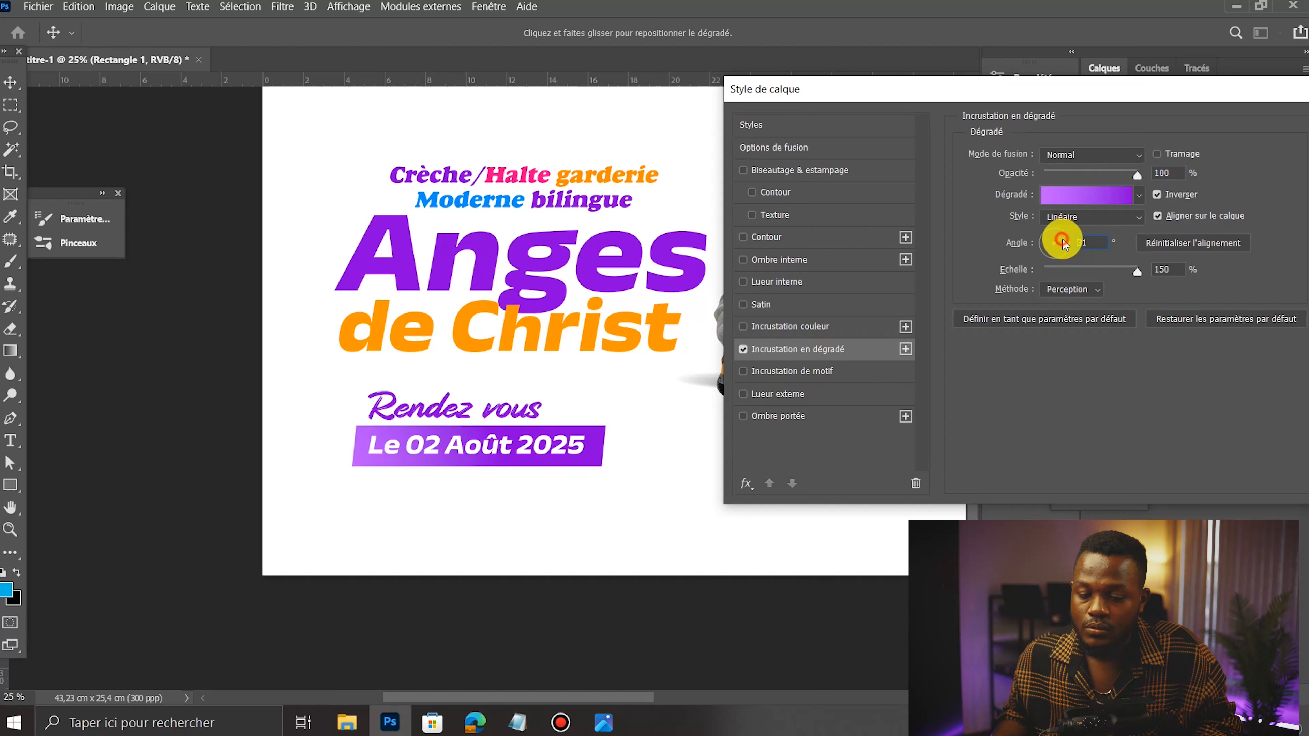
click(1065, 250)
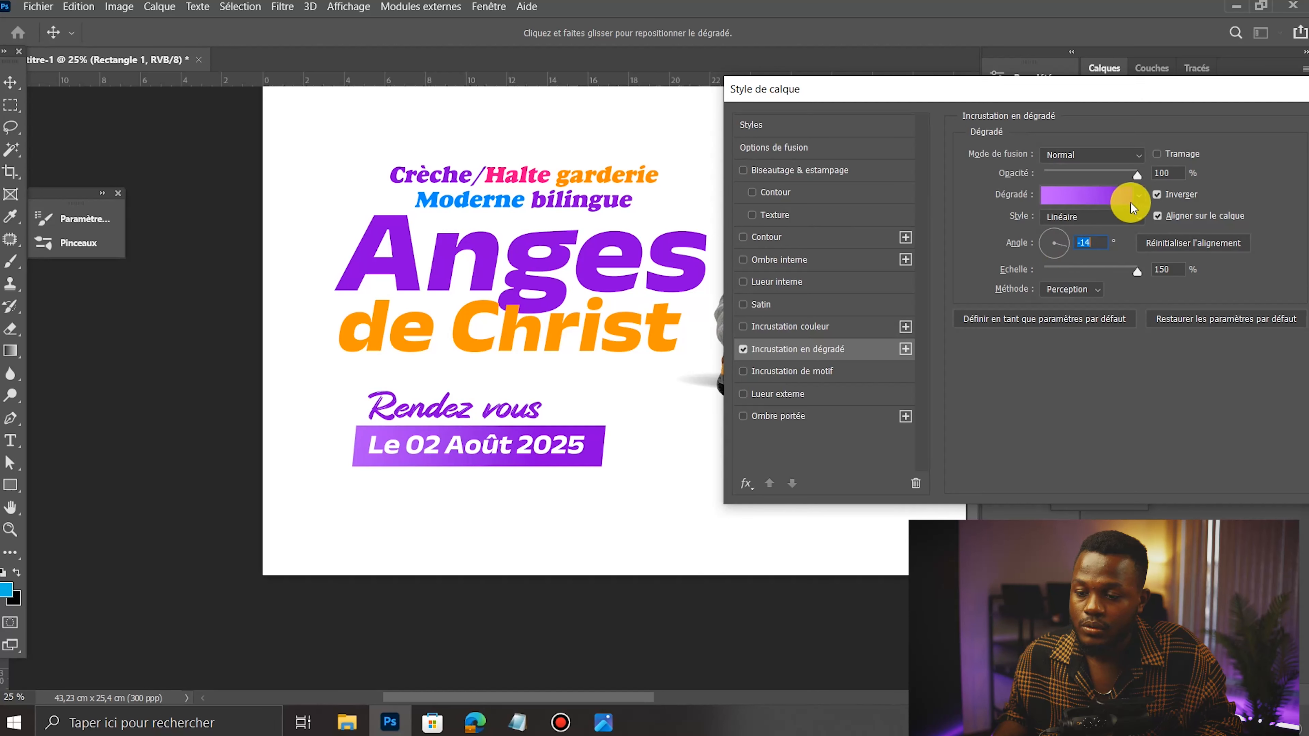
click(1157, 194)
click(1158, 196)
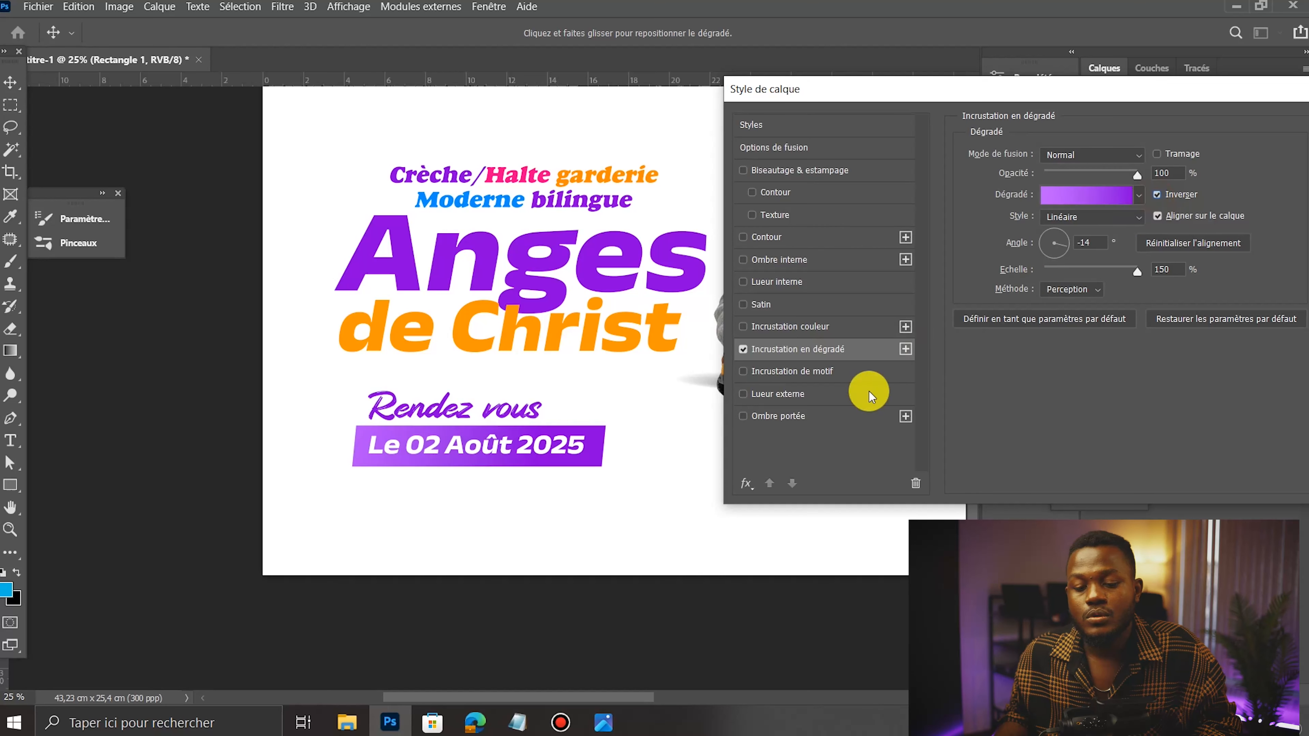
Step: Darken the gradient's deep purple stop to hue 277, saturation 94%, brightness 74% and apply the layer style
drag(1033, 93, 842, 94)
click(914, 192)
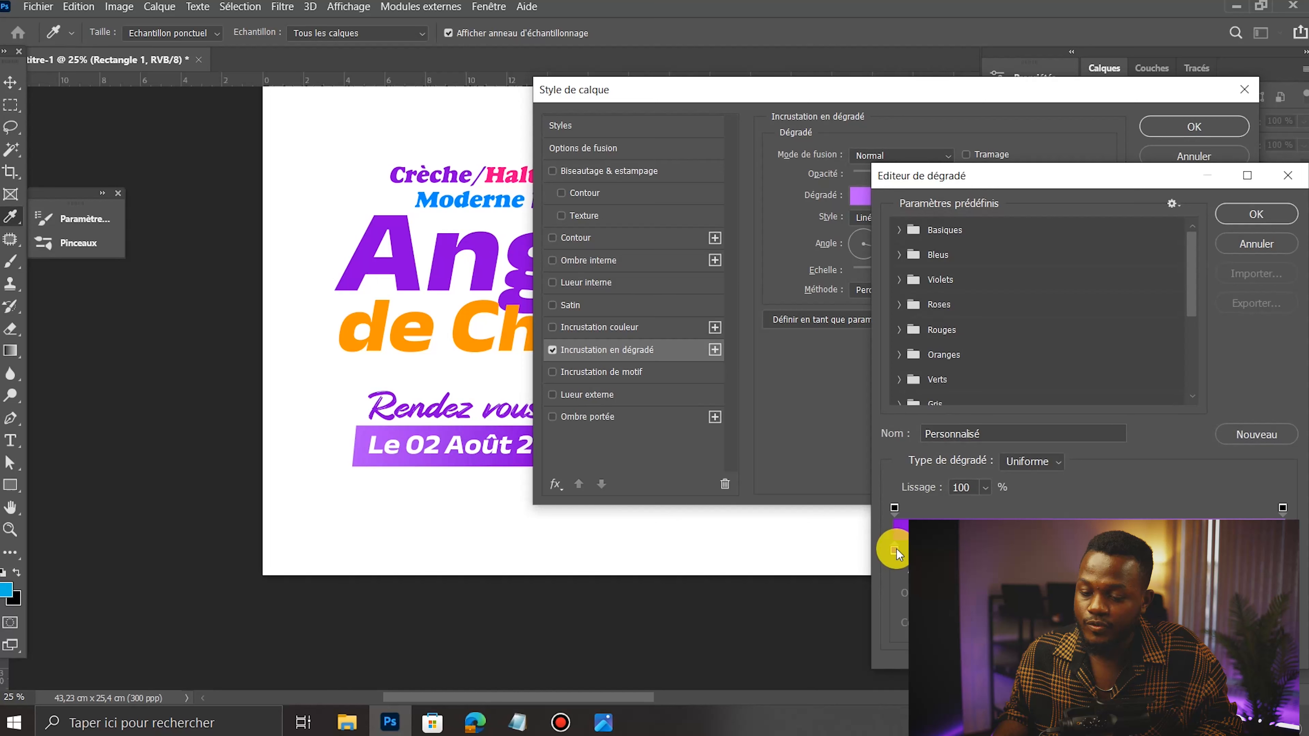
double_click(890, 540)
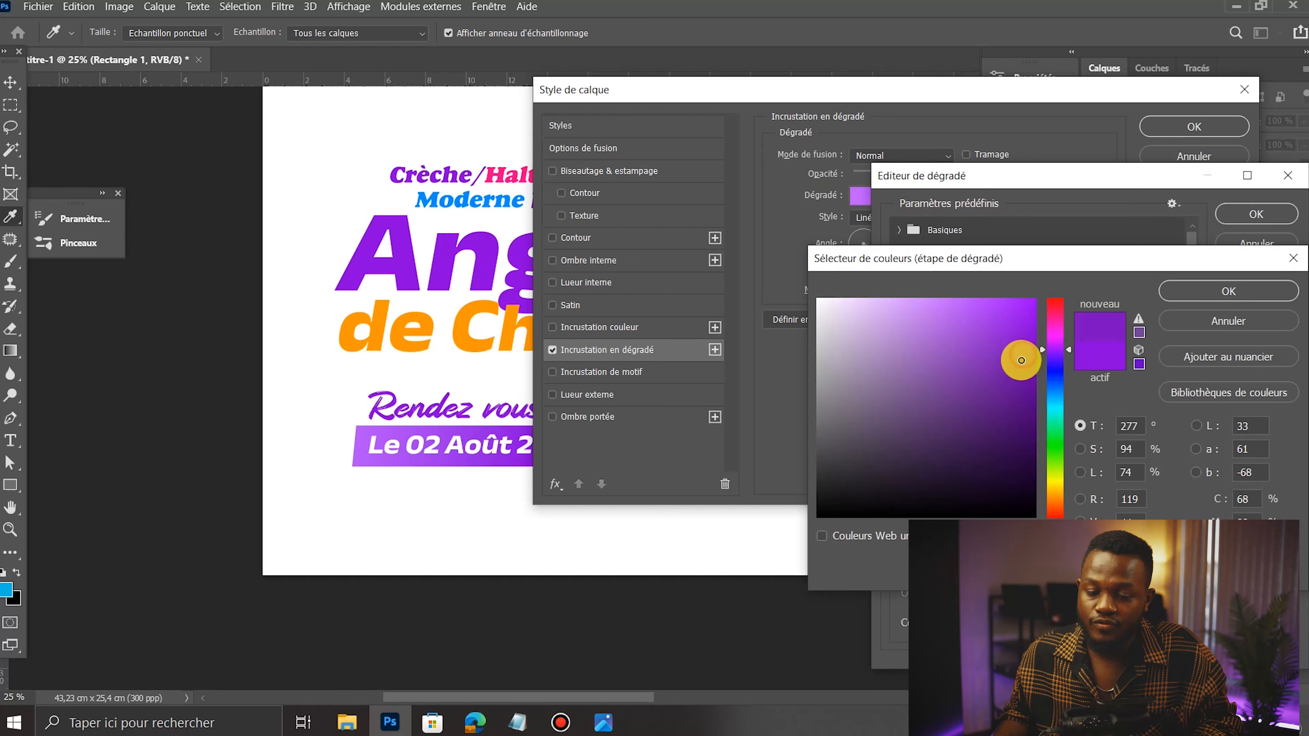
click(1229, 291)
click(1255, 213)
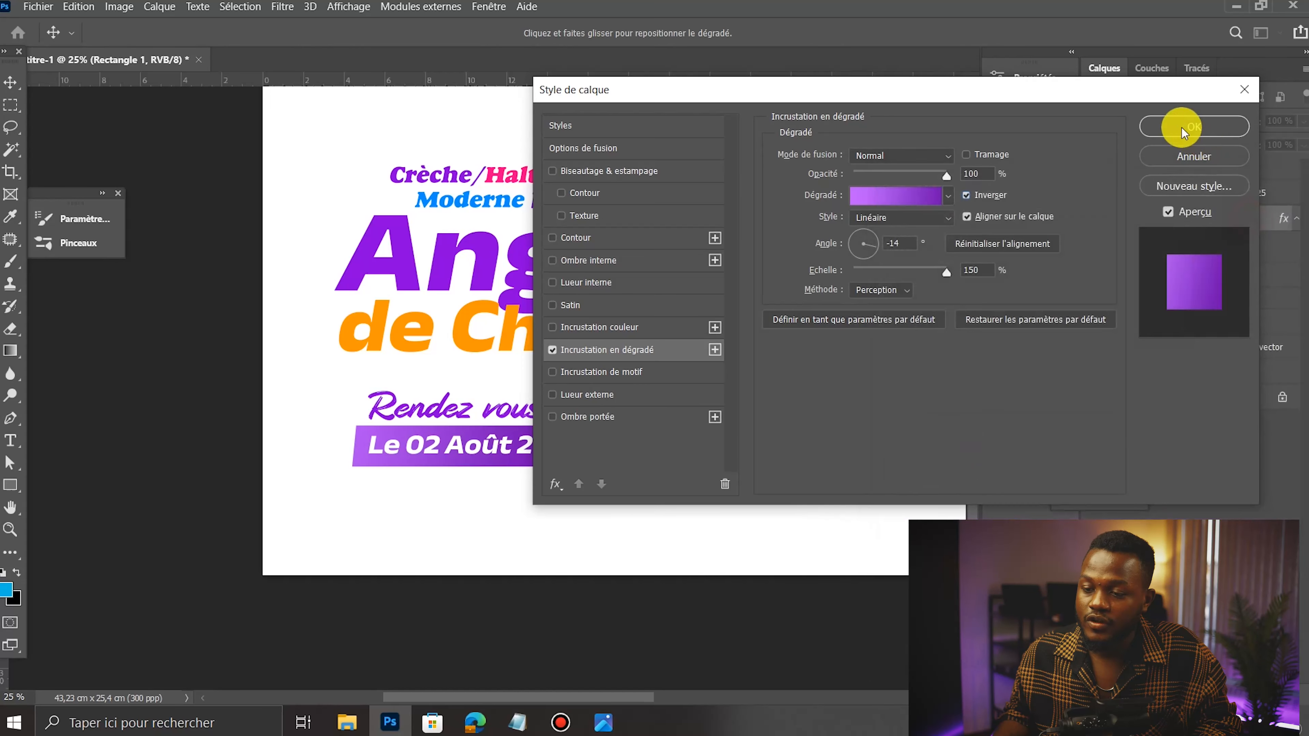
click(1194, 127)
Step: Group the appointment text layer together with Rectangle 1
scroll(631, 493, down, 4)
scroll(583, 427, up, 4)
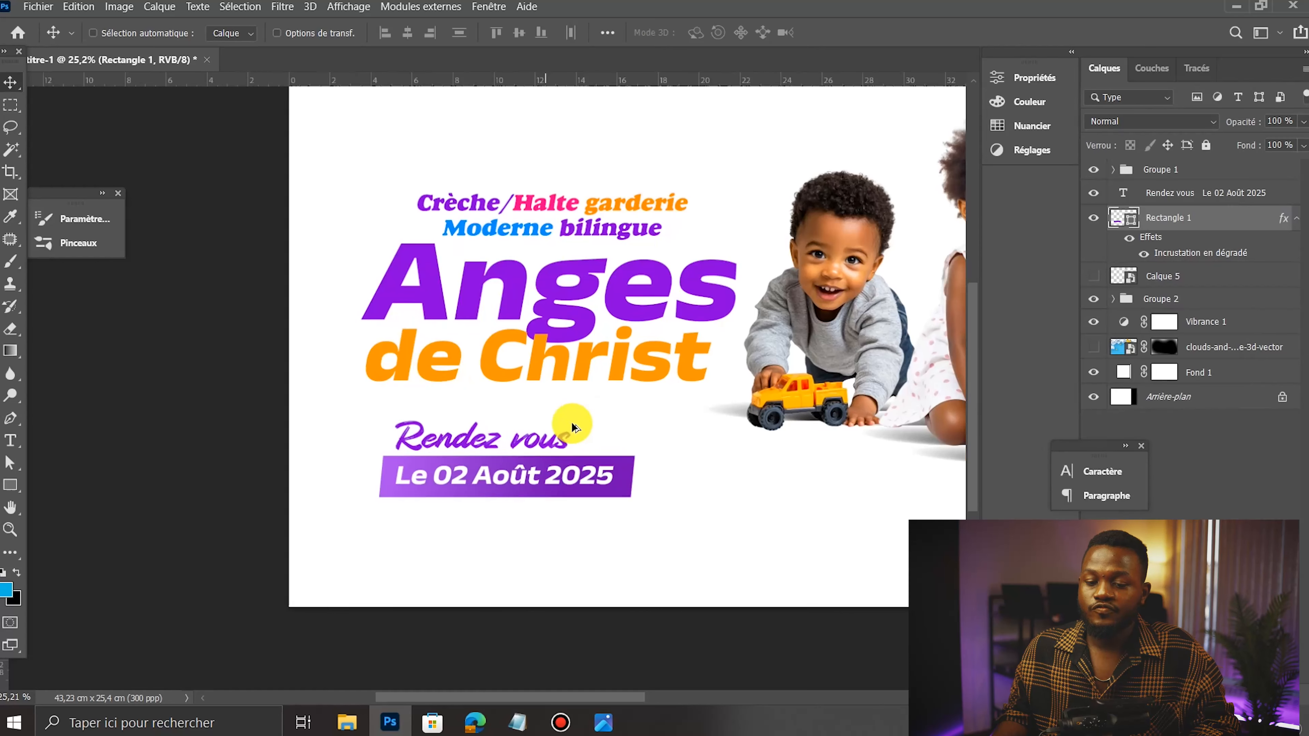
ctrl+click(1191, 199)
key(ctrl+g)
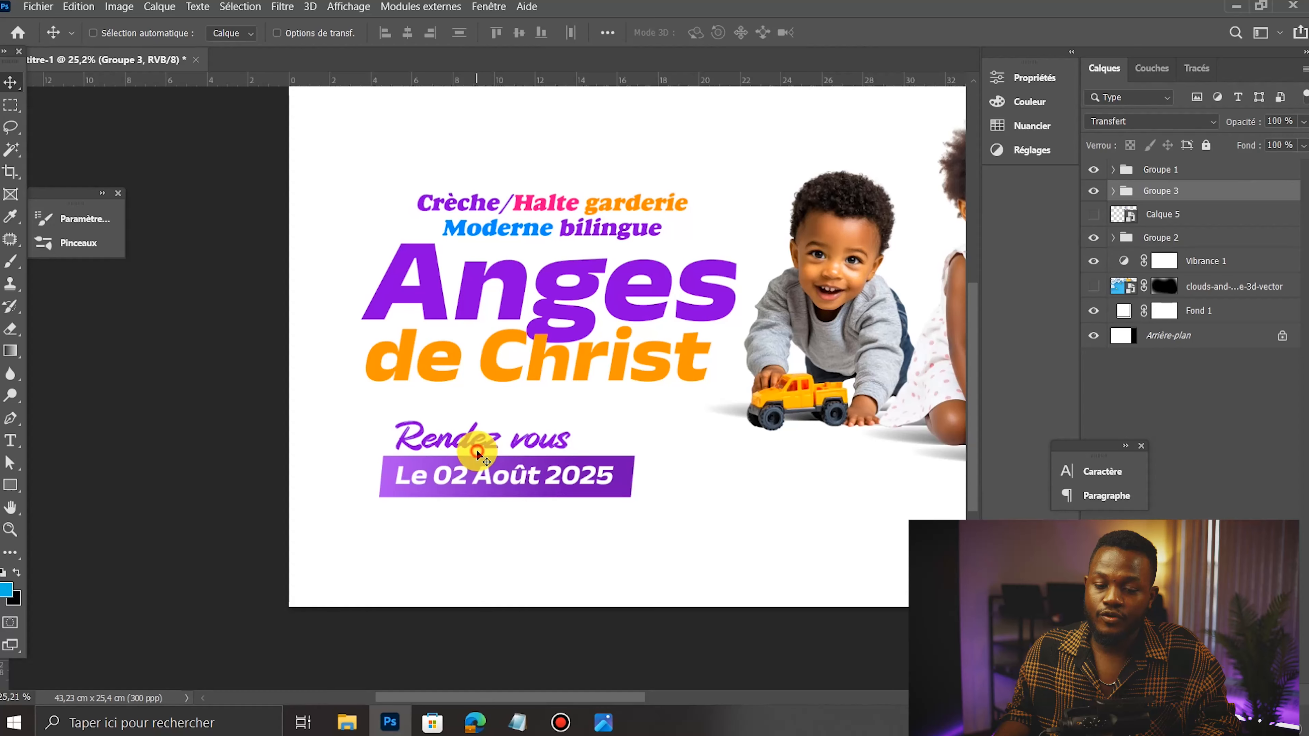
Step: Enlarge only the "Rendez vous" line of the appointment text to 60 pt
scroll(479, 435, down, 4)
scroll(477, 433, up, 3)
scroll(361, 449, down, 2)
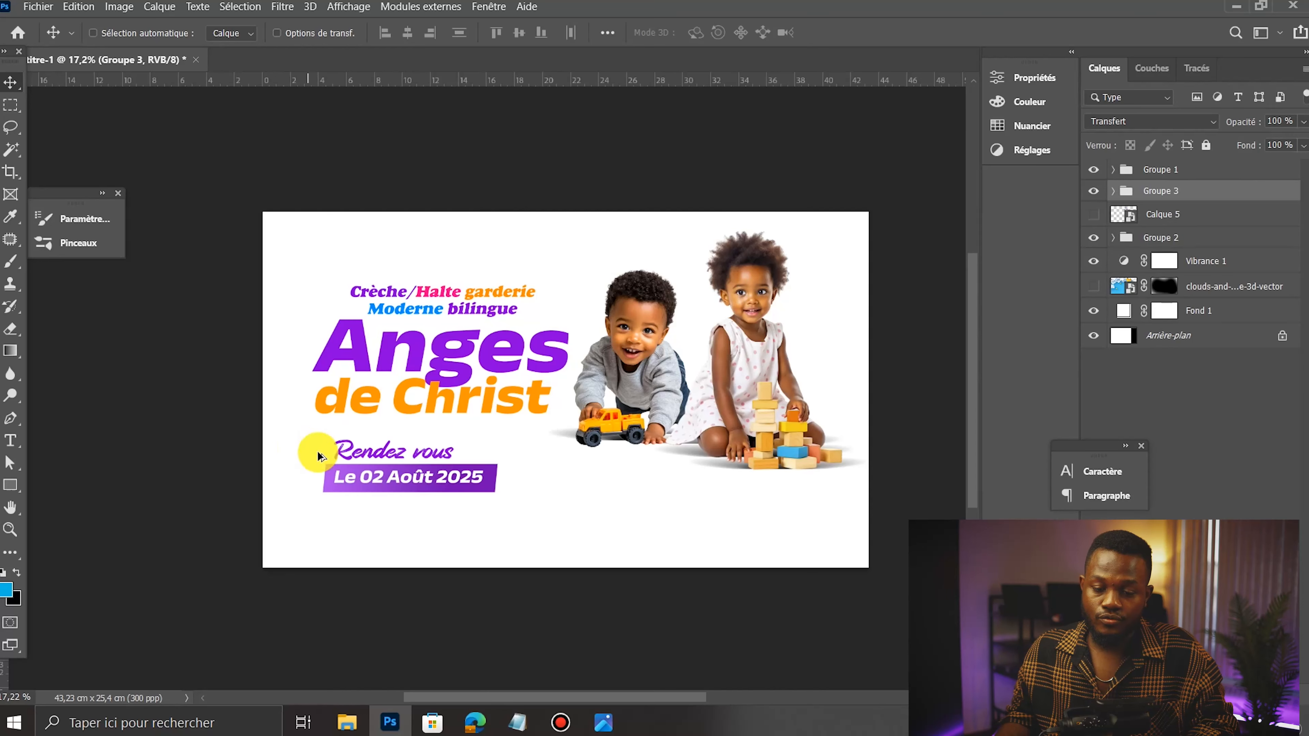
scroll(318, 456, up, 1)
double_click(322, 453)
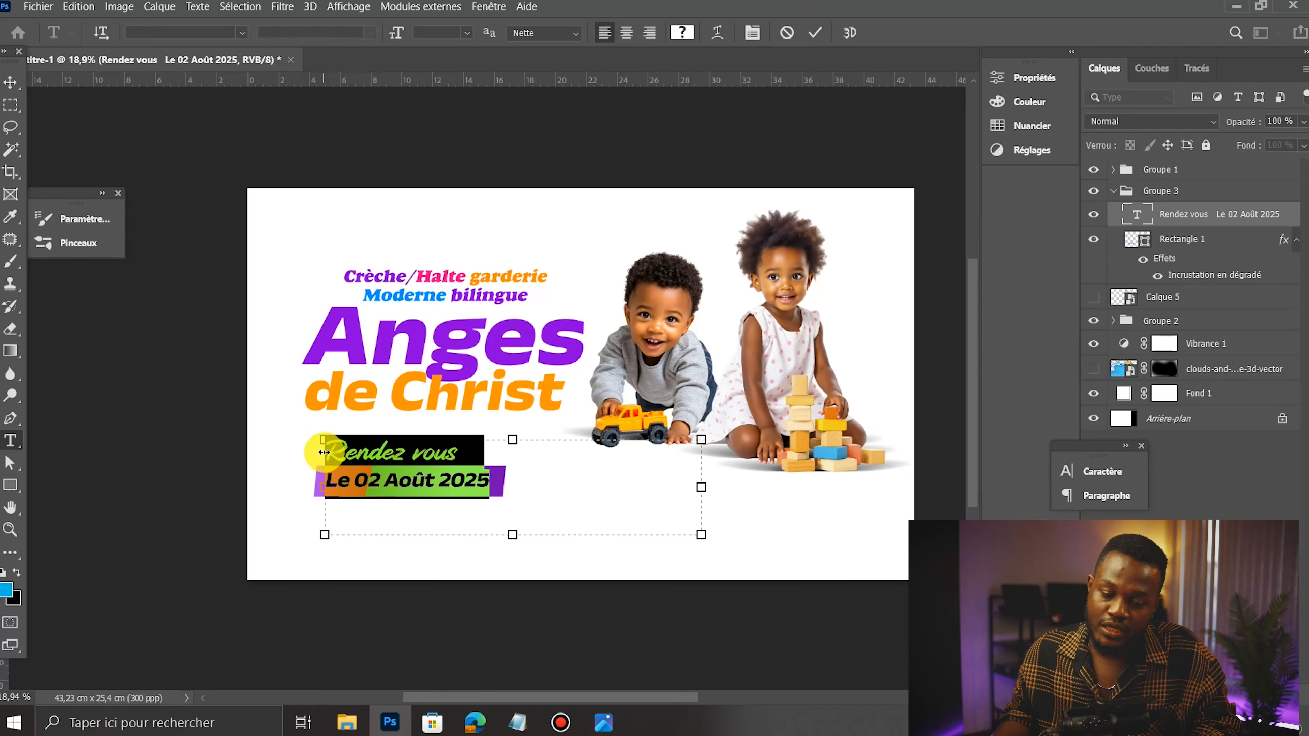
drag(497, 449, 318, 444)
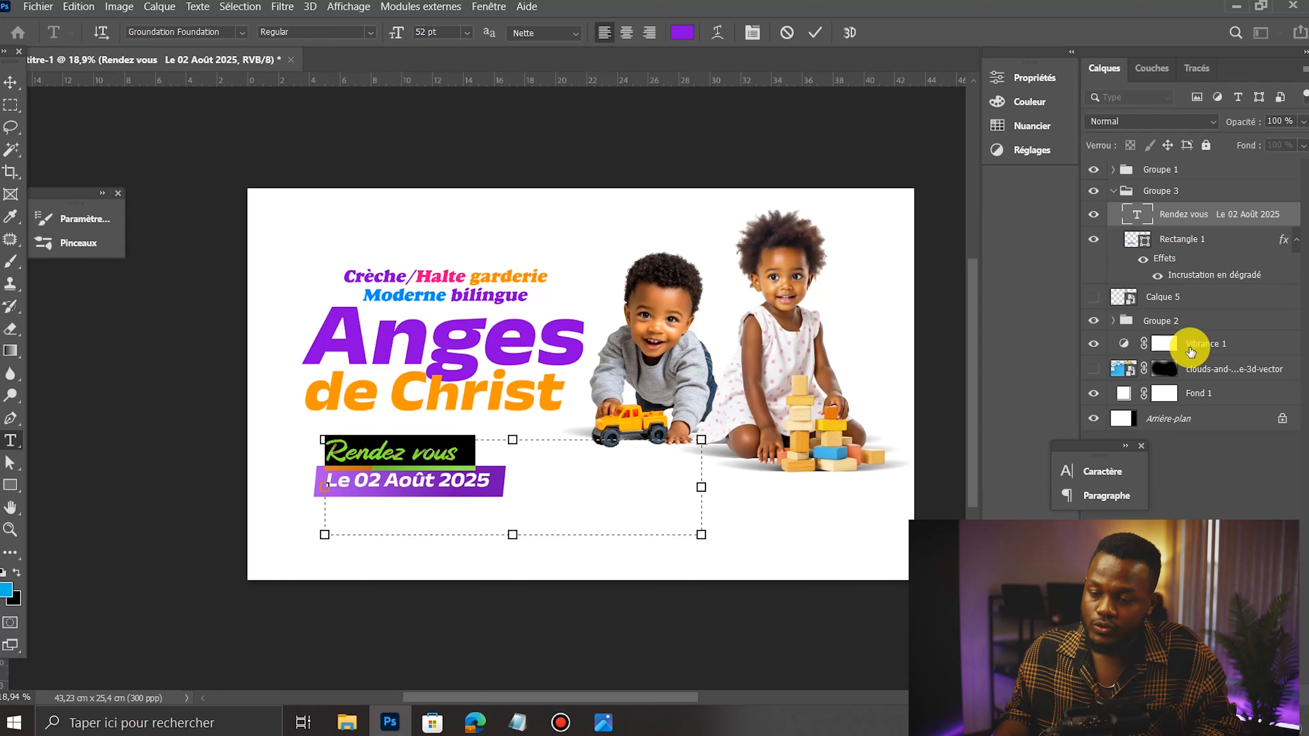
click(1096, 471)
drag(884, 514, 886, 513)
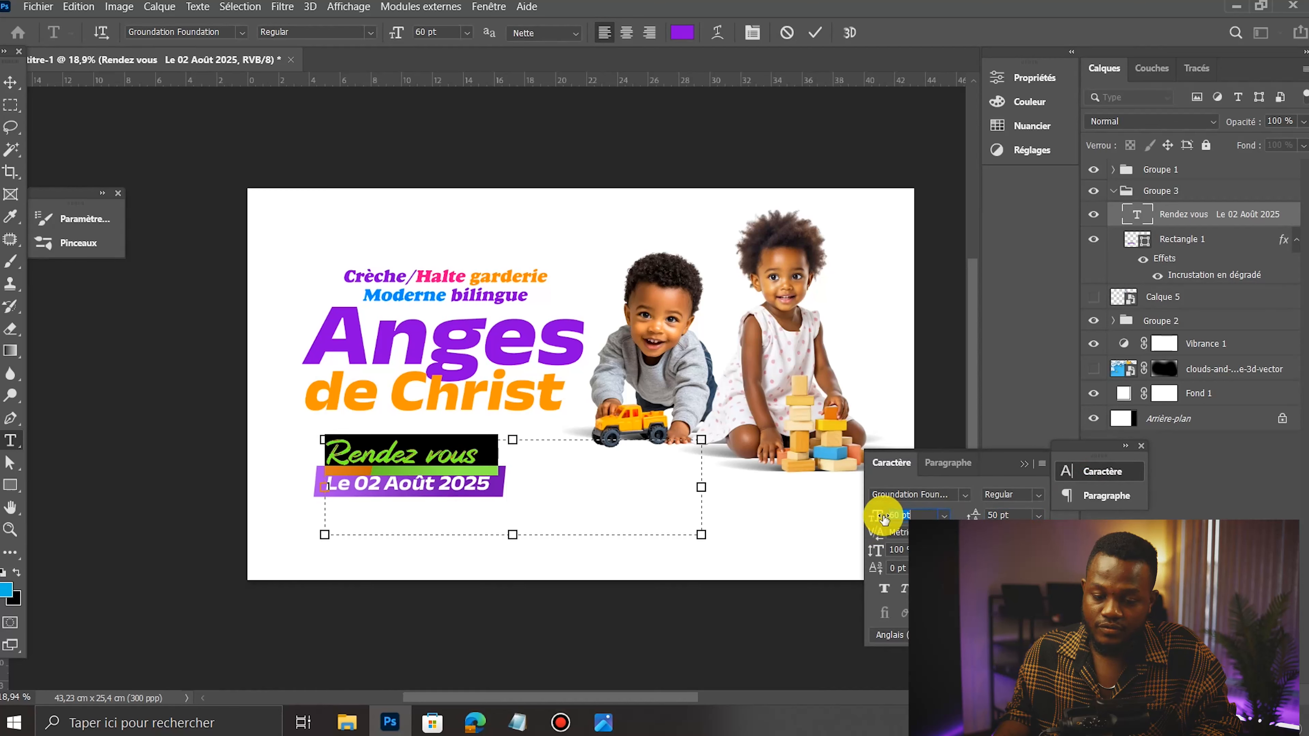
click(821, 34)
key(v)
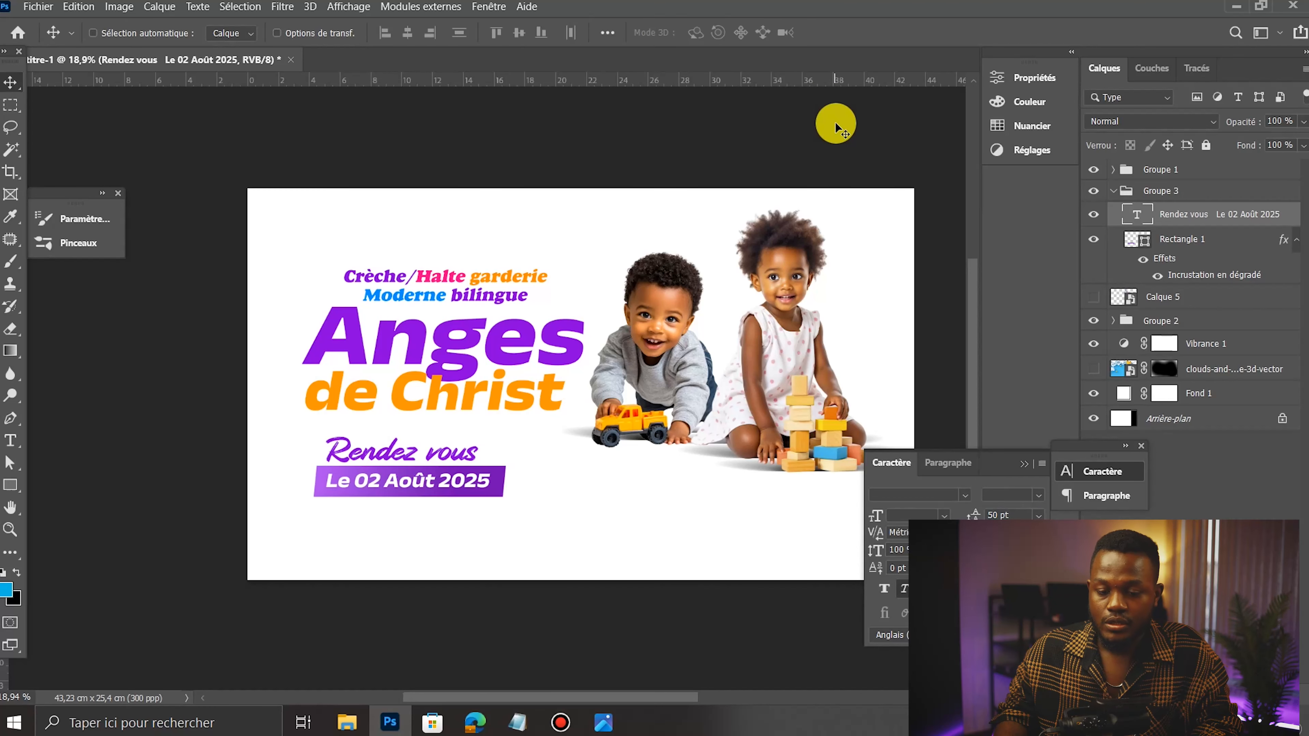
Step: Collapse Groupe 3 and move it slightly down and left so the banner lines up with the title's left edge
click(1113, 191)
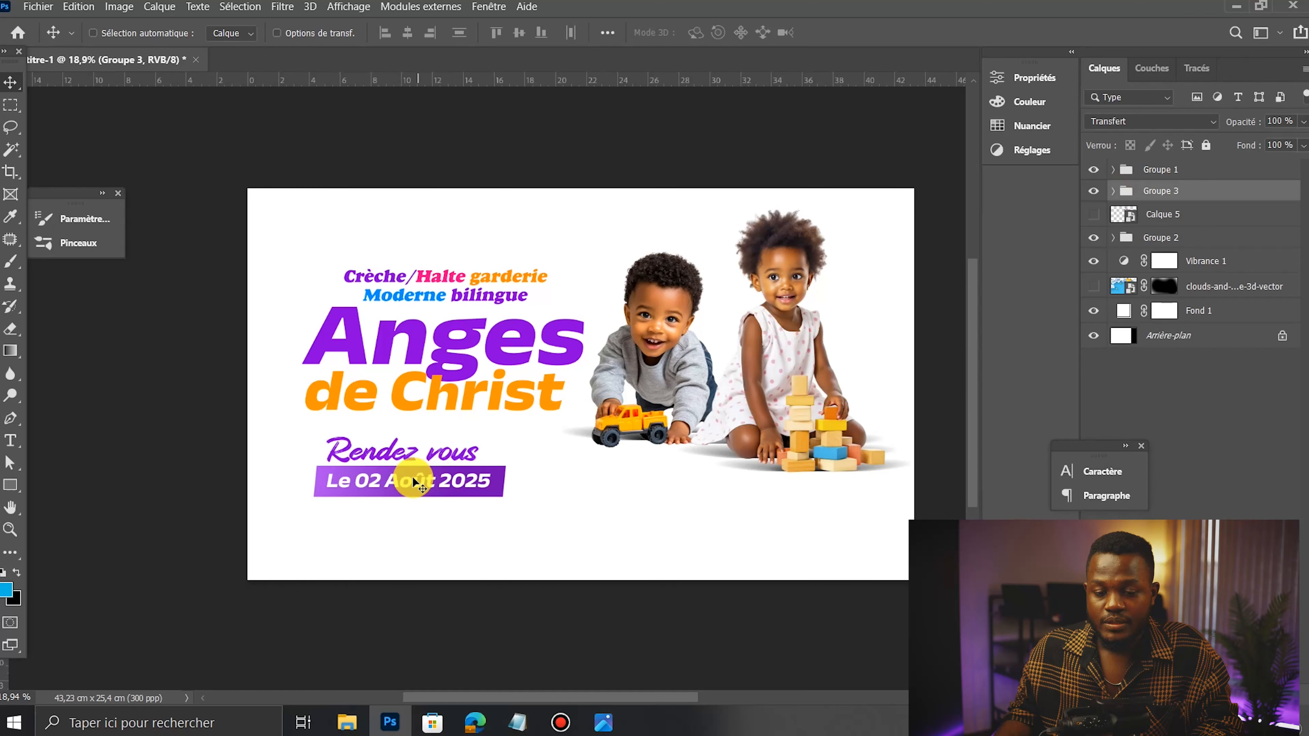
drag(414, 481, 413, 488)
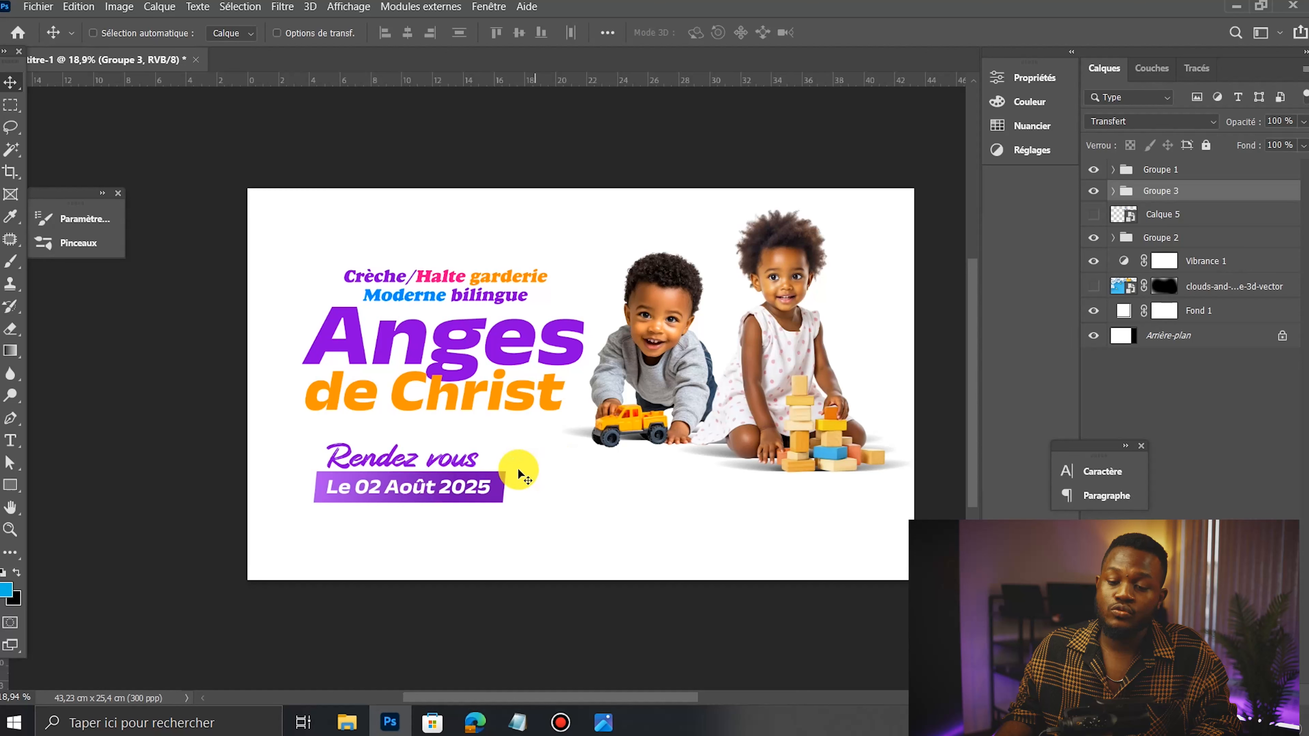
drag(321, 463, 319, 465)
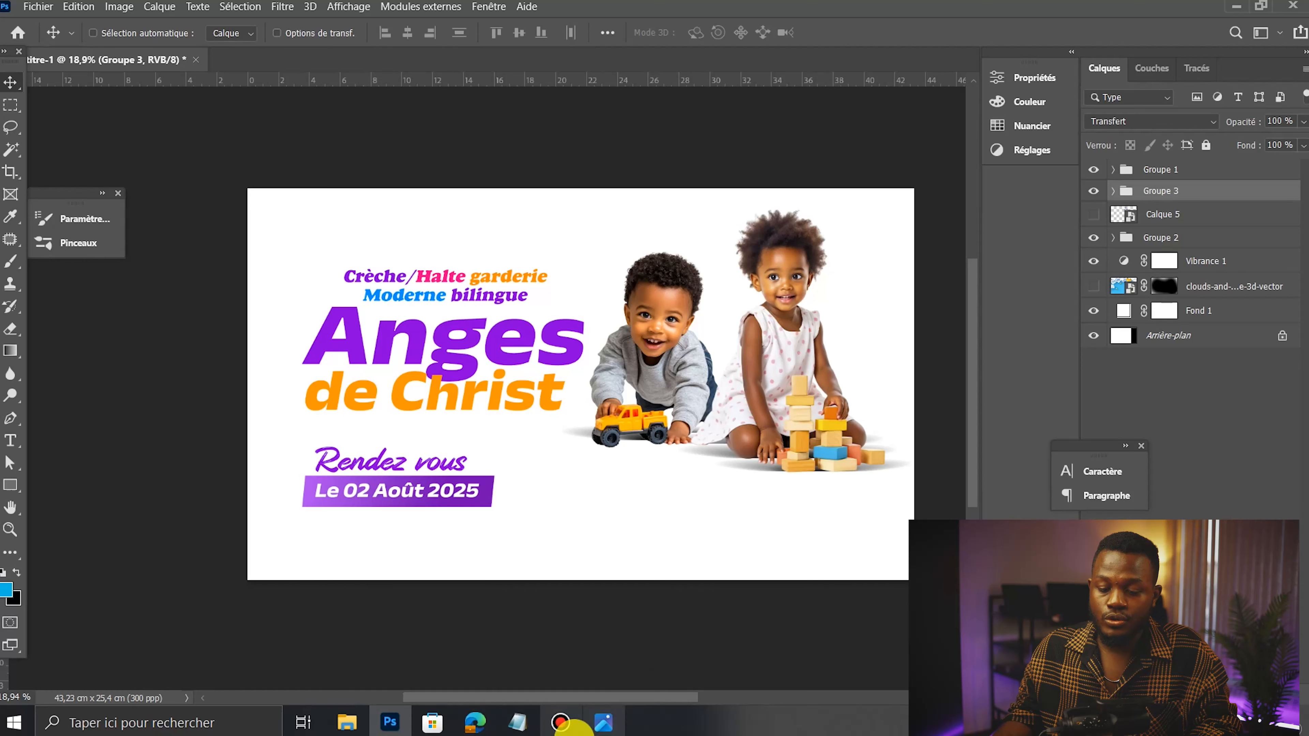
Step: Switch to the Bloc-notes file and copy the two lines describing the nursery's location
click(517, 722)
click(733, 224)
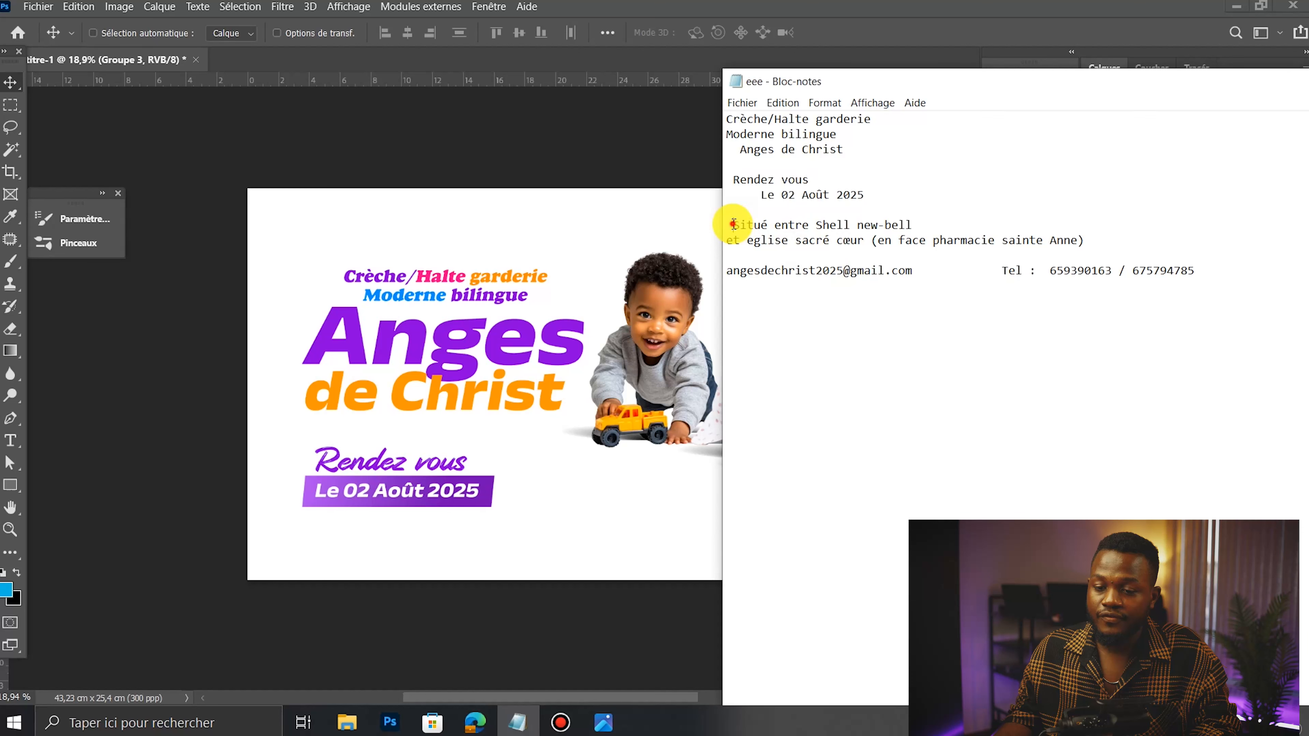
drag(738, 224, 1103, 241)
key(ctrl+c)
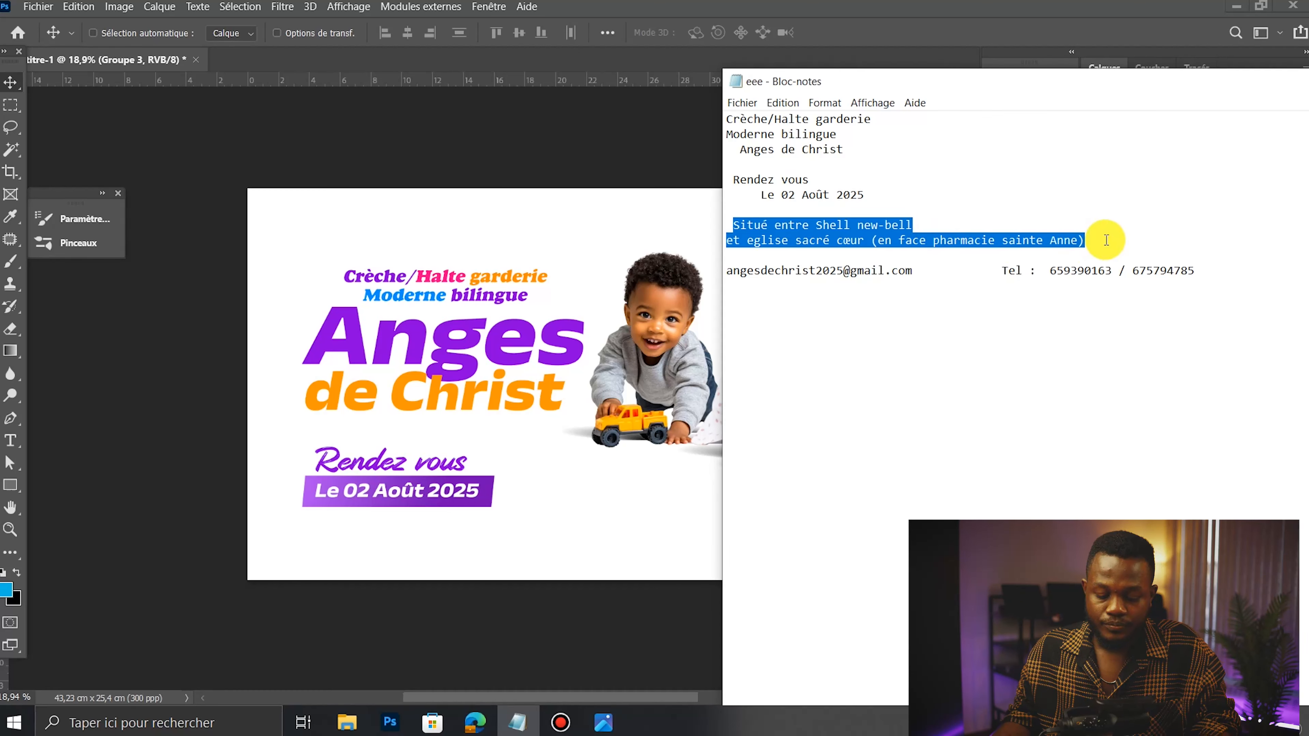
Step: Back in Photoshop, duplicate the "Crèche/Halte garderie" text beside the date banner and replace its content with the copied location lines
click(430, 469)
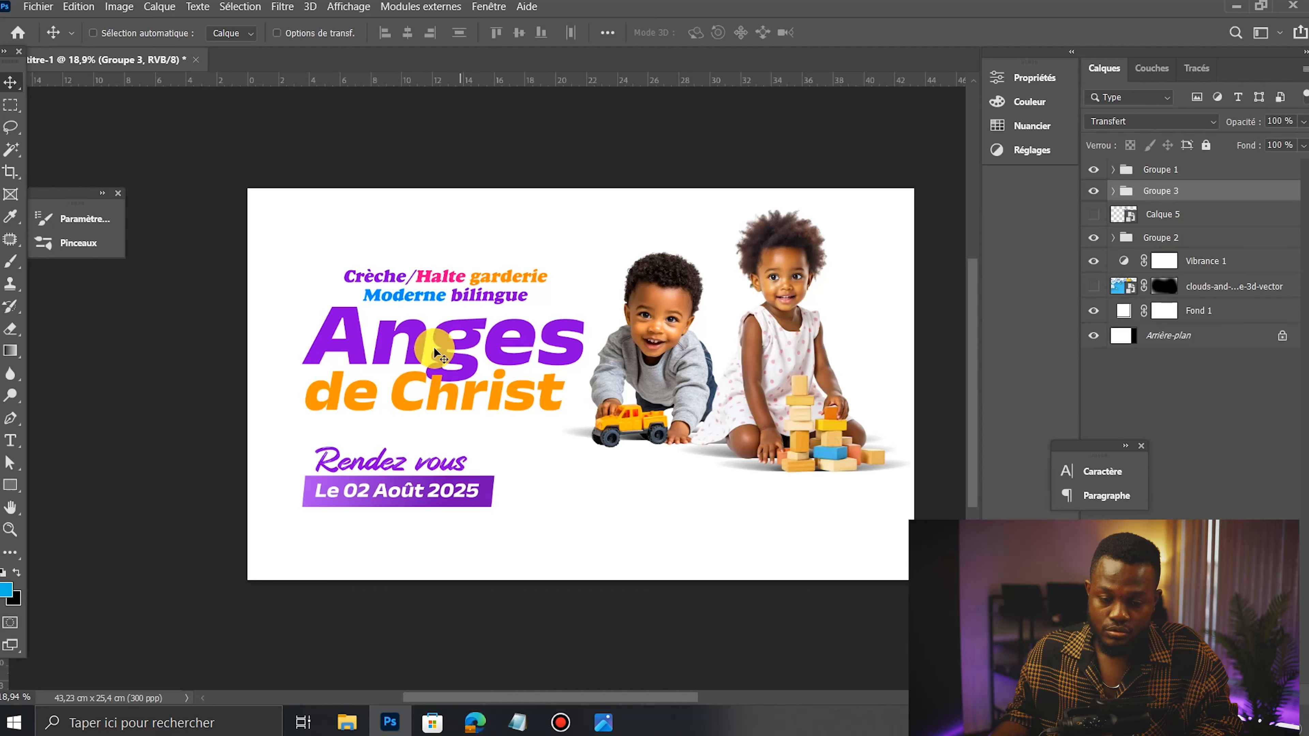
ctrl+click(412, 278)
drag(412, 278, 580, 493)
double_click(580, 492)
key(ctrl+a)
key(ctrl+v)
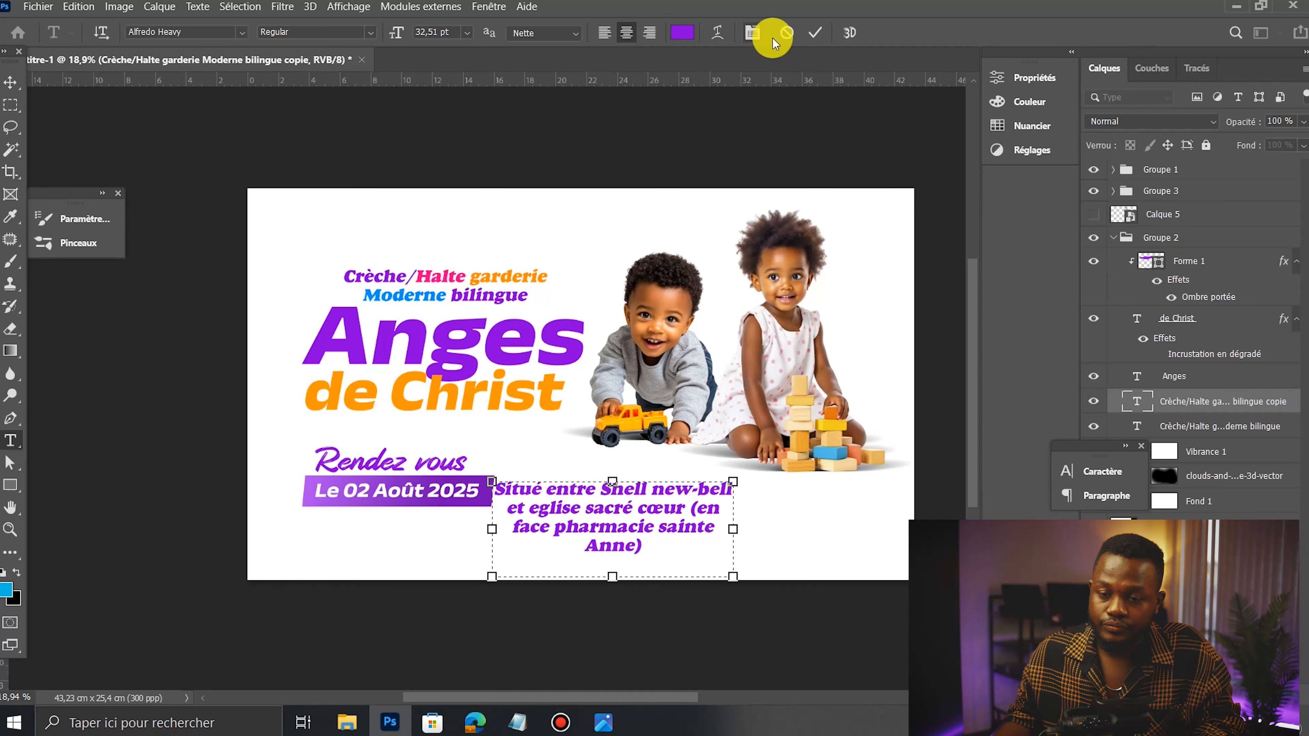
Step: Left-align the location text and move it slightly up and right, away from the date banner
key(ctrl+a)
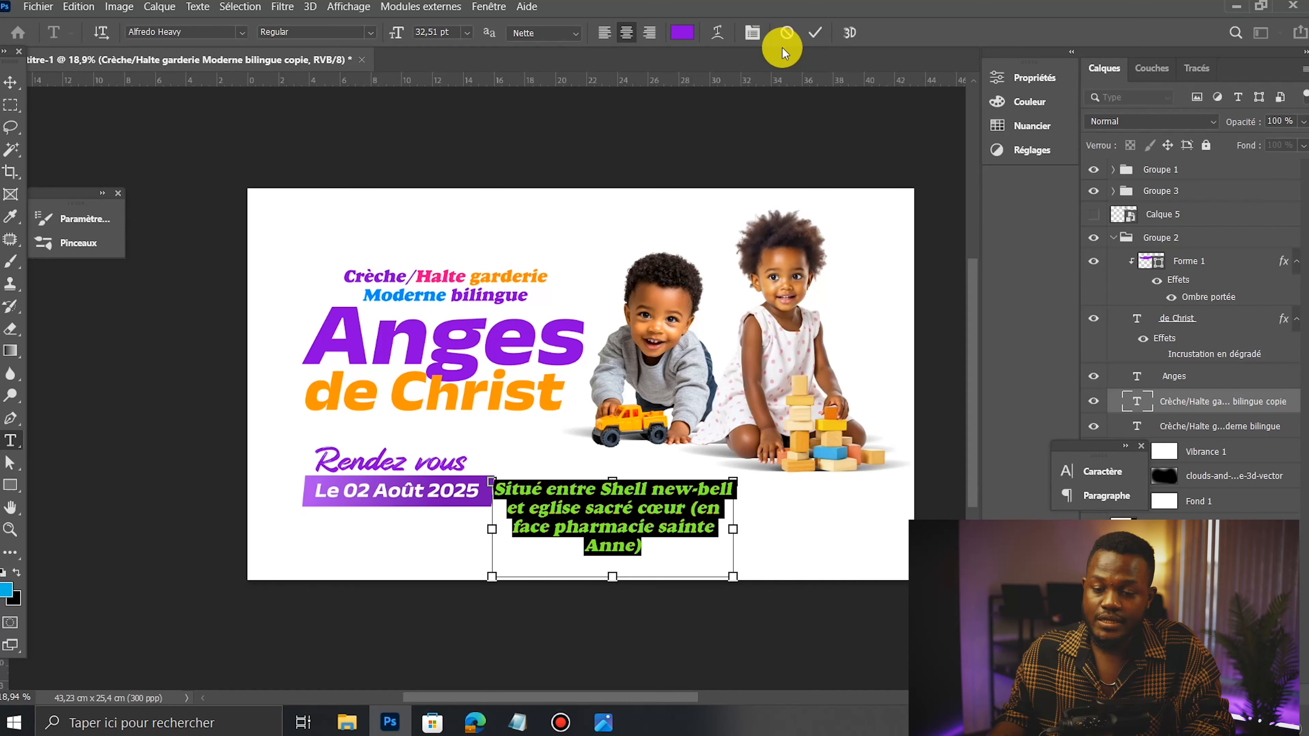
click(599, 31)
click(815, 33)
key(v)
drag(584, 517, 615, 508)
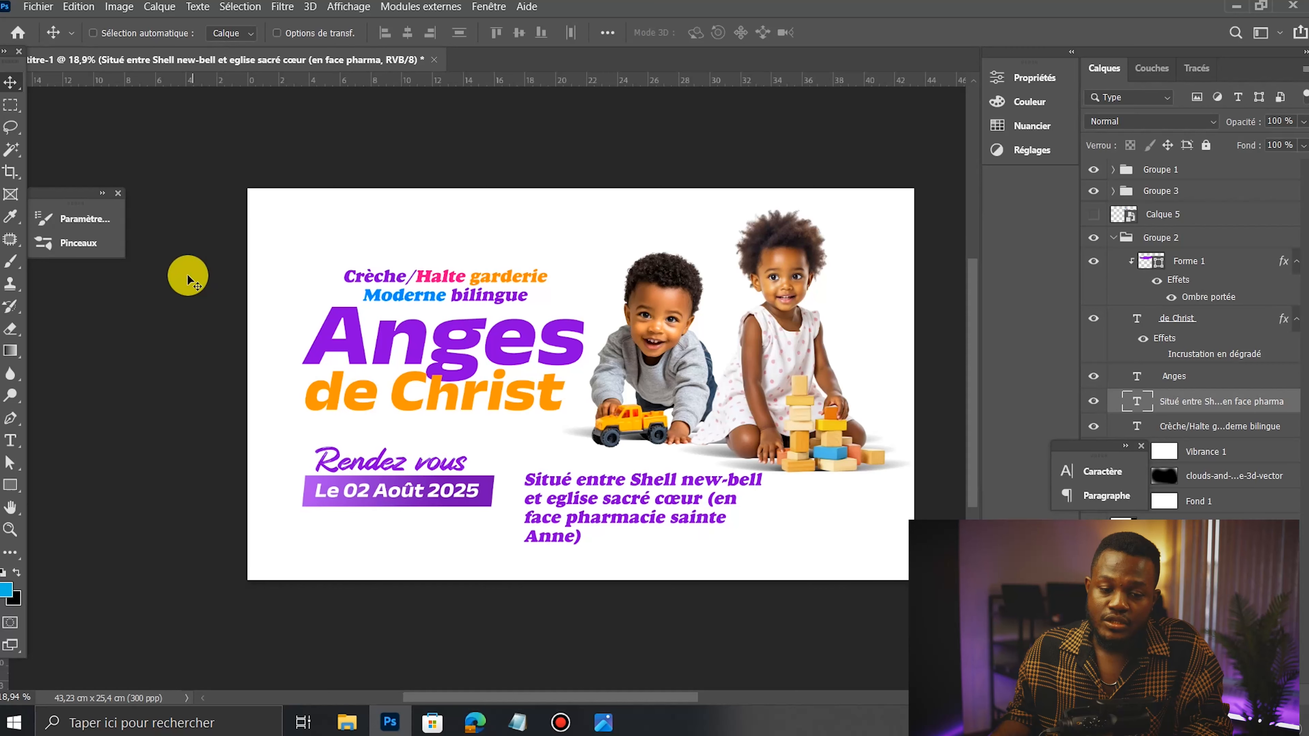
Step: Set the location text in the Anek Bangla Semi... font family with the Bold style
click(1097, 470)
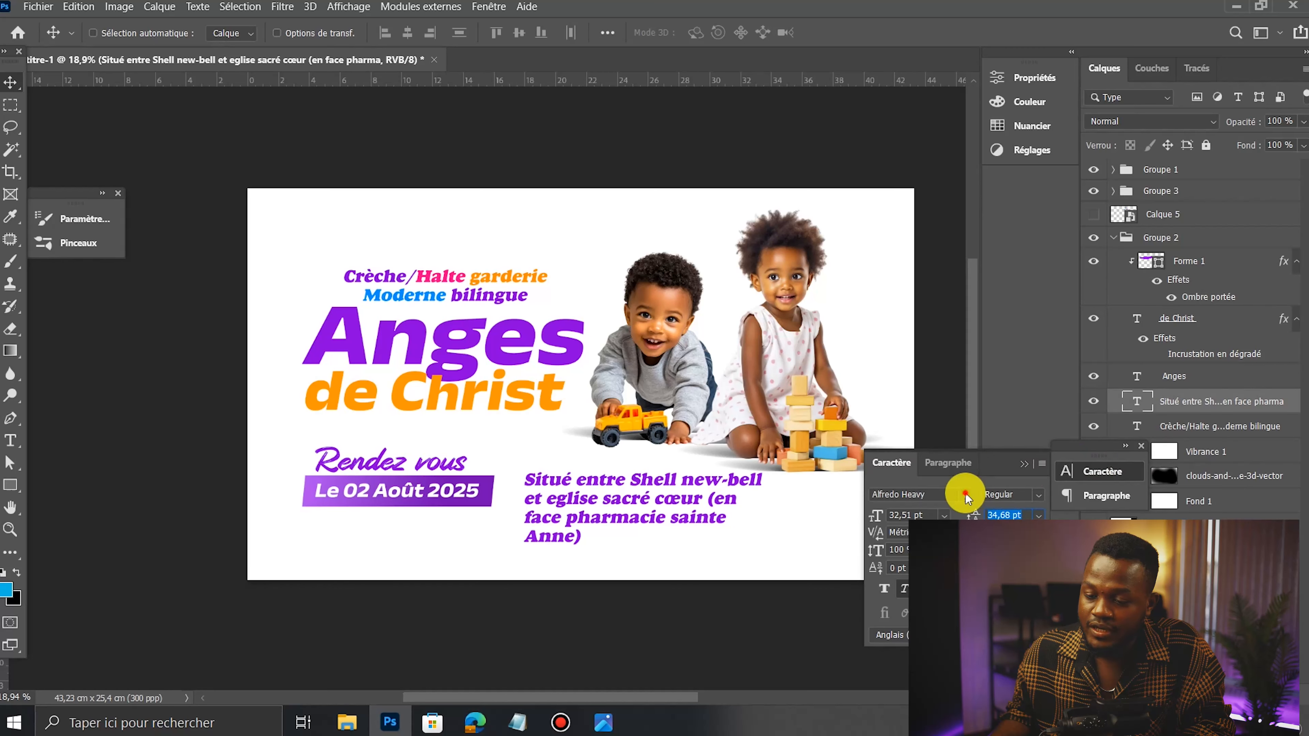
click(965, 496)
click(1082, 51)
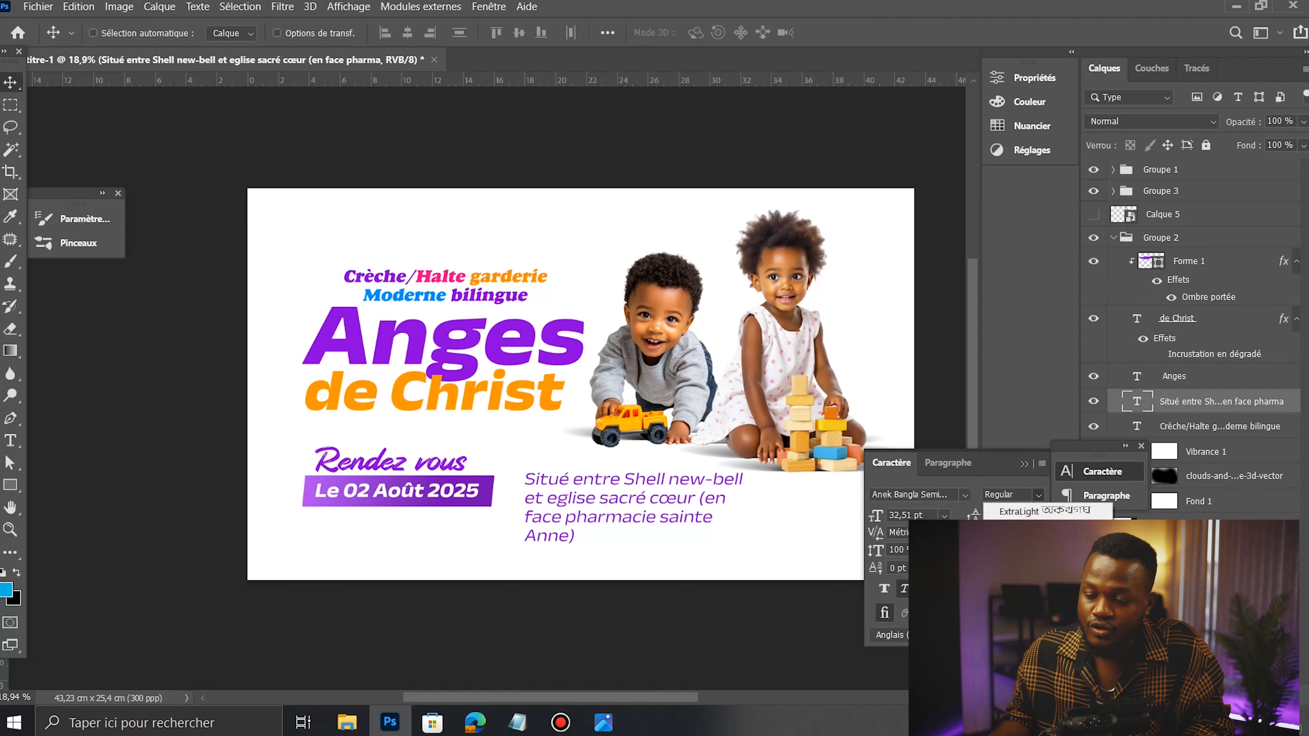
click(1009, 579)
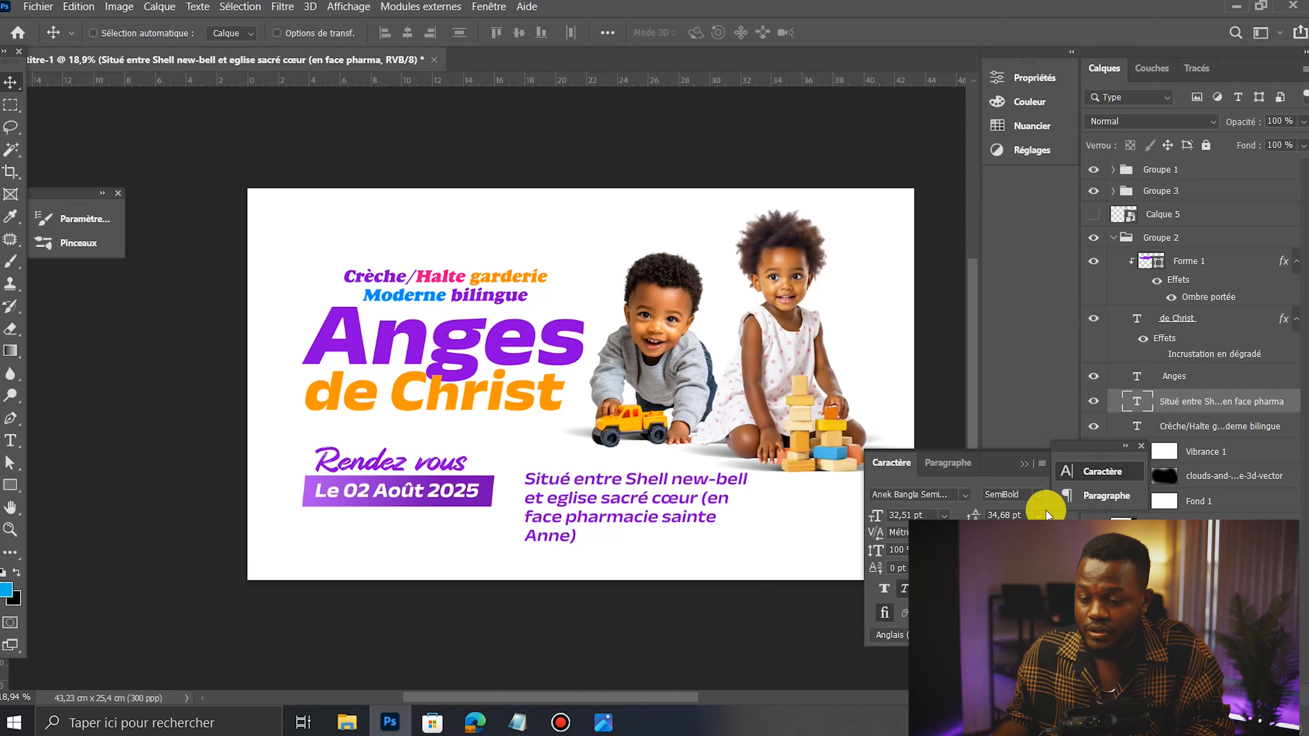
click(1009, 596)
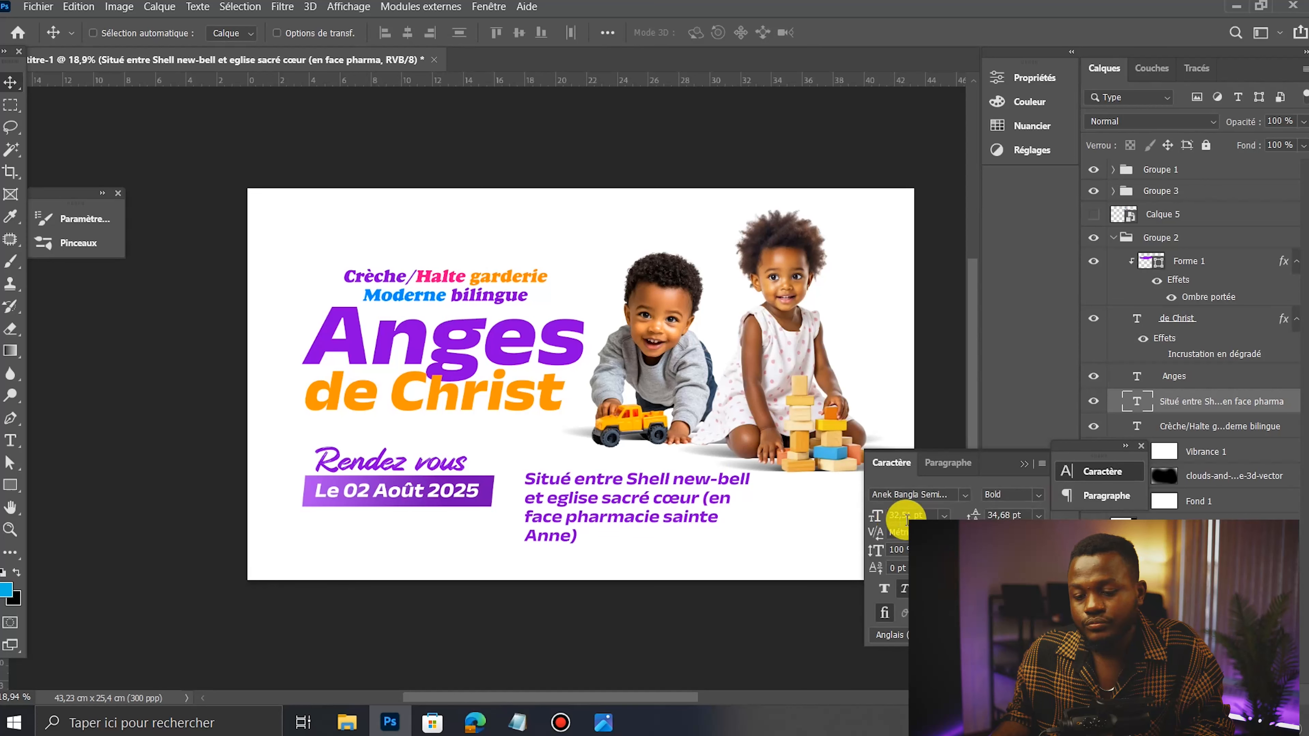
Step: Set the location text to the SemiBold style and break it so the parenthesised pharmacy note starts on its own line
click(1038, 498)
click(1040, 497)
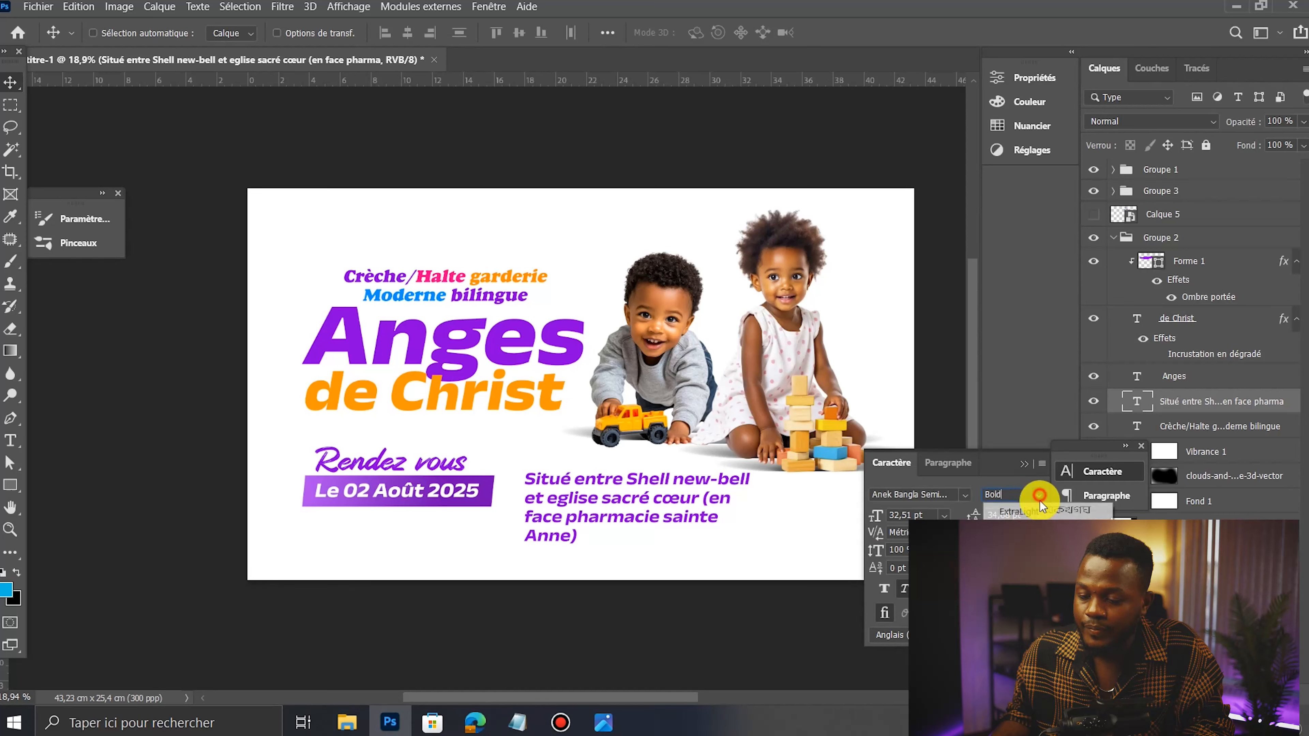
click(1015, 578)
double_click(600, 502)
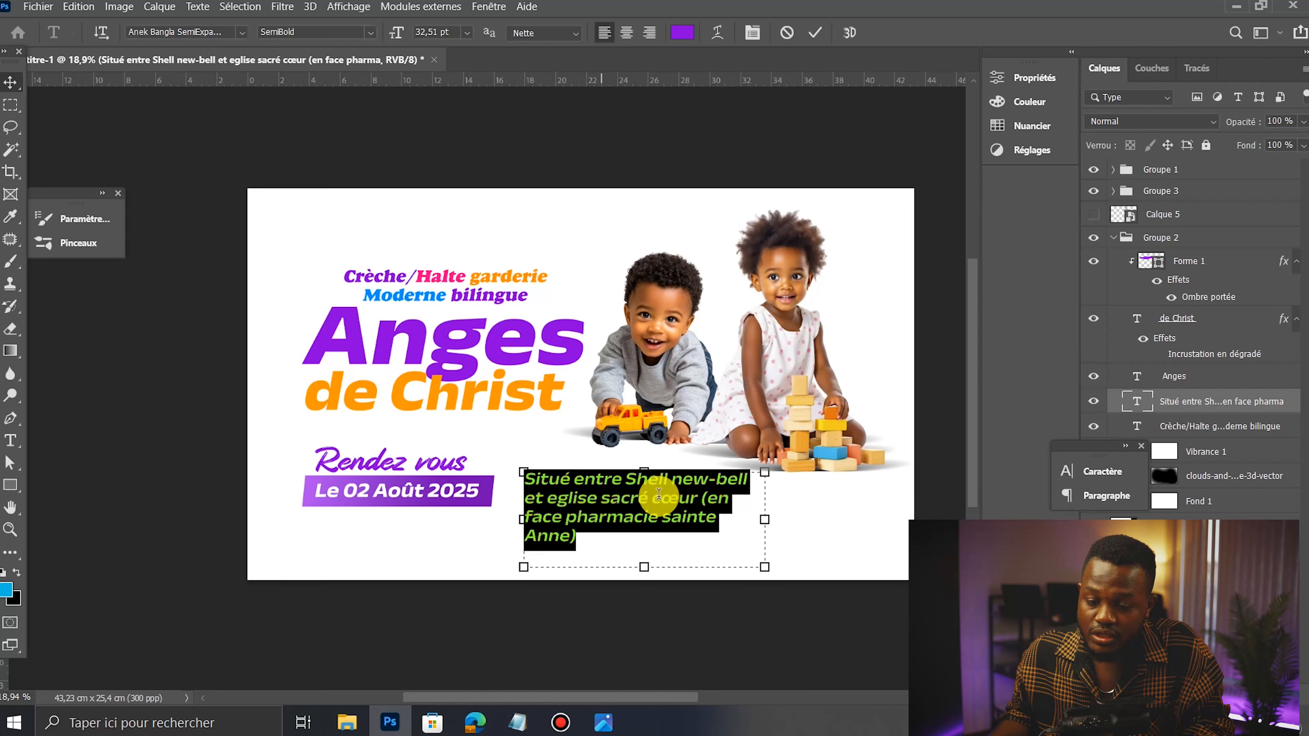
click(710, 513)
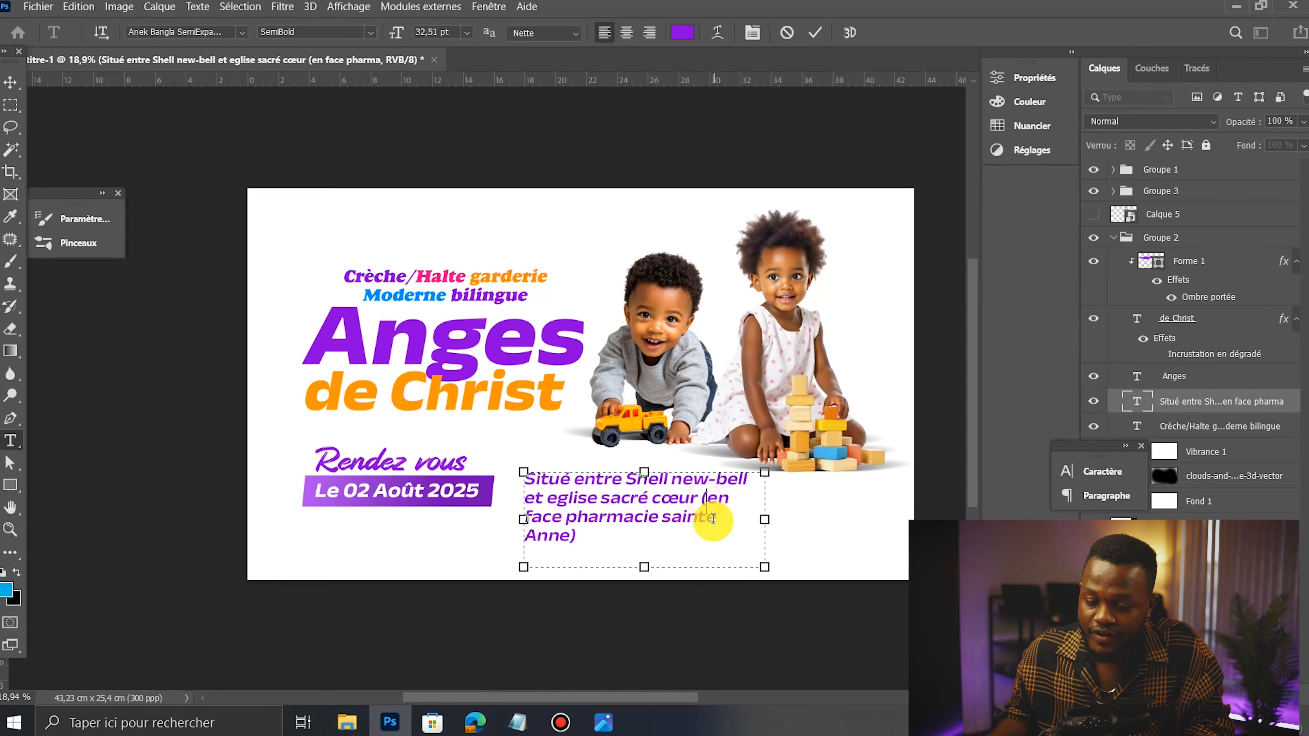
key(Return)
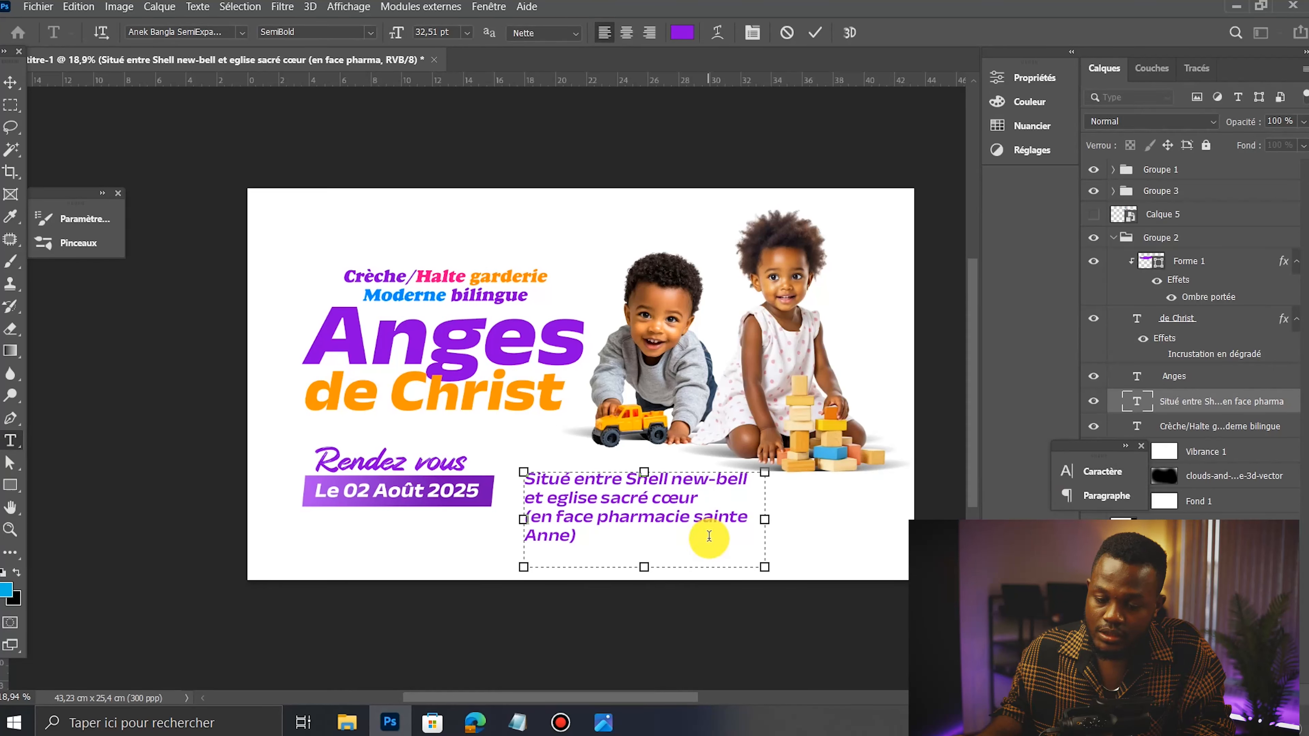
Step: Reduce the parenthesised pharmacy note to 27 pt and set the location text's leading to 30 pt
drag(648, 539, 521, 516)
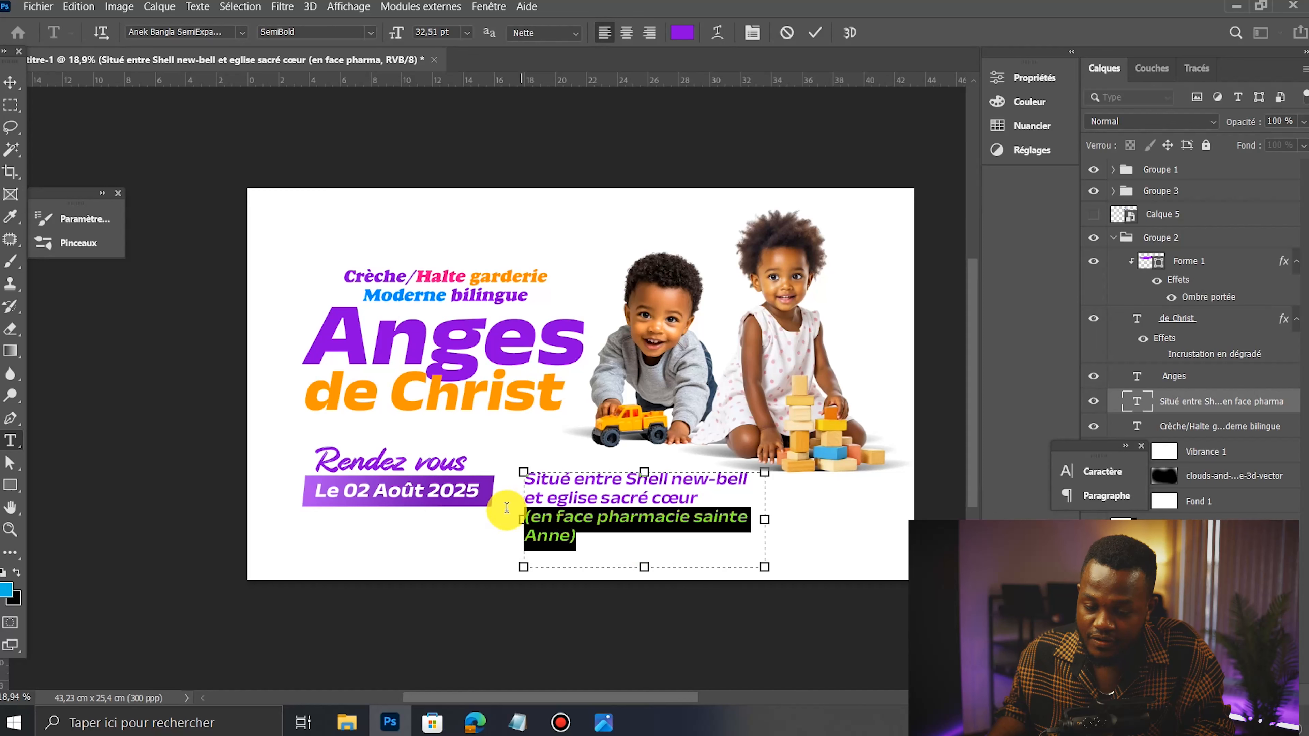
click(1082, 472)
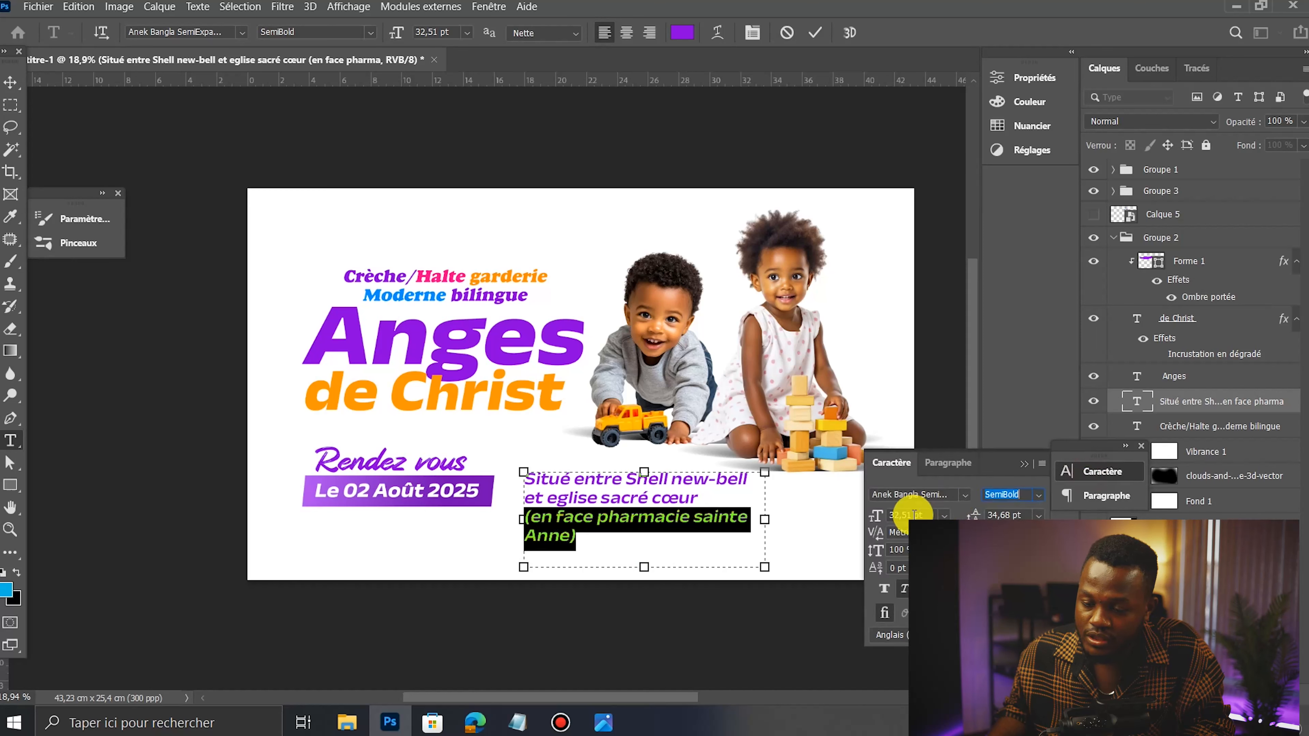
scroll(912, 512, down, 5)
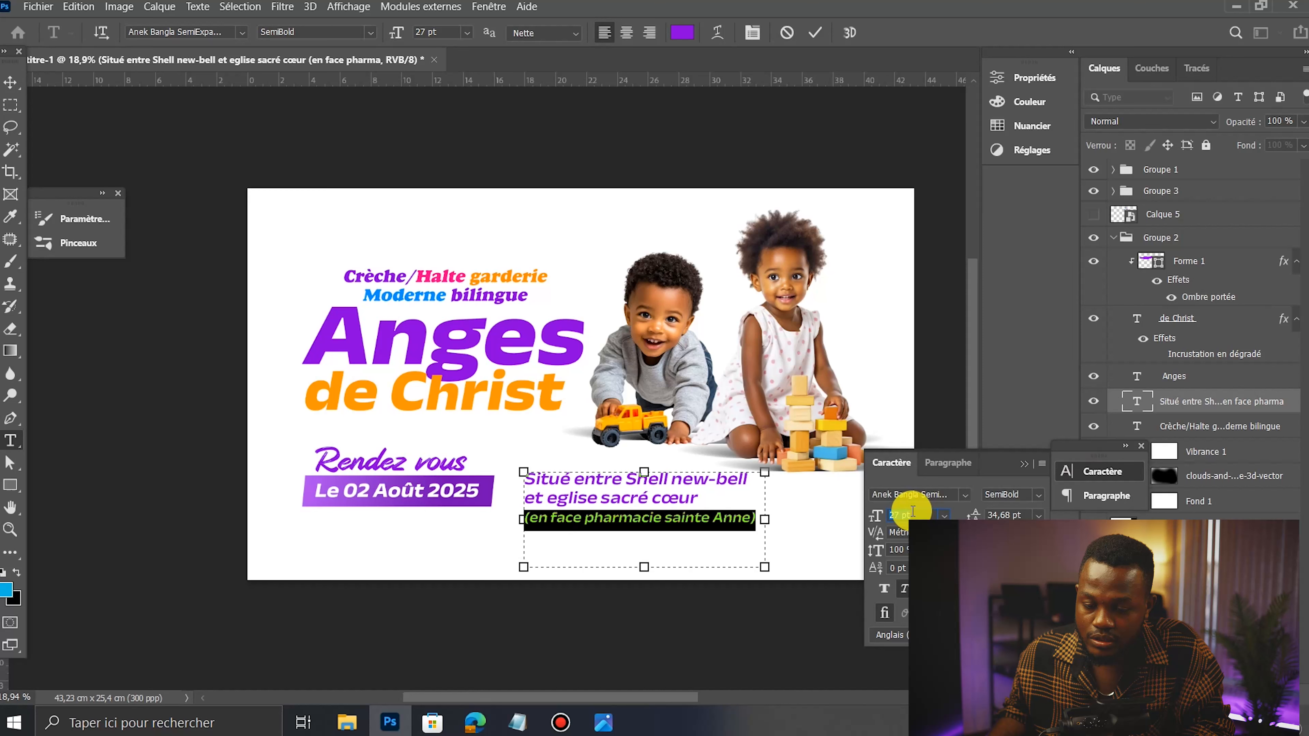
click(815, 32)
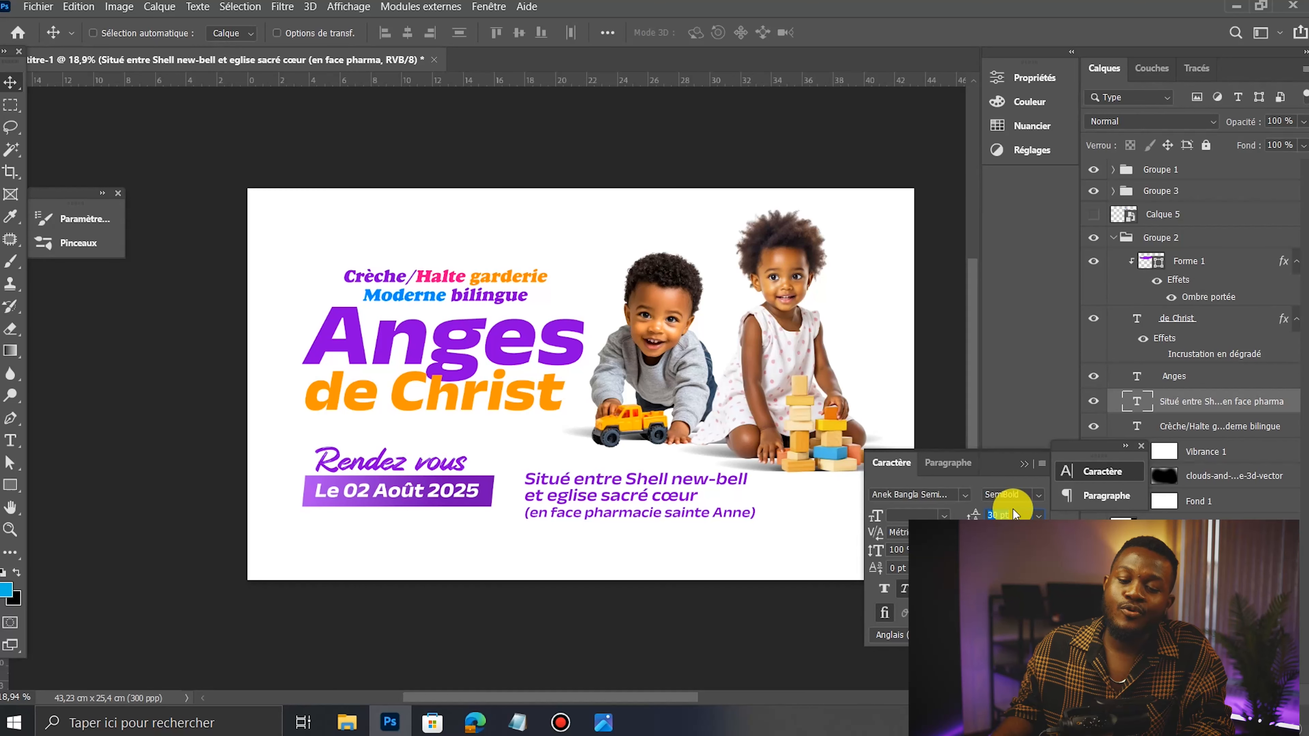
Step: Move the location text right, away from the date banner, and scale it down slightly
drag(636, 493, 677, 493)
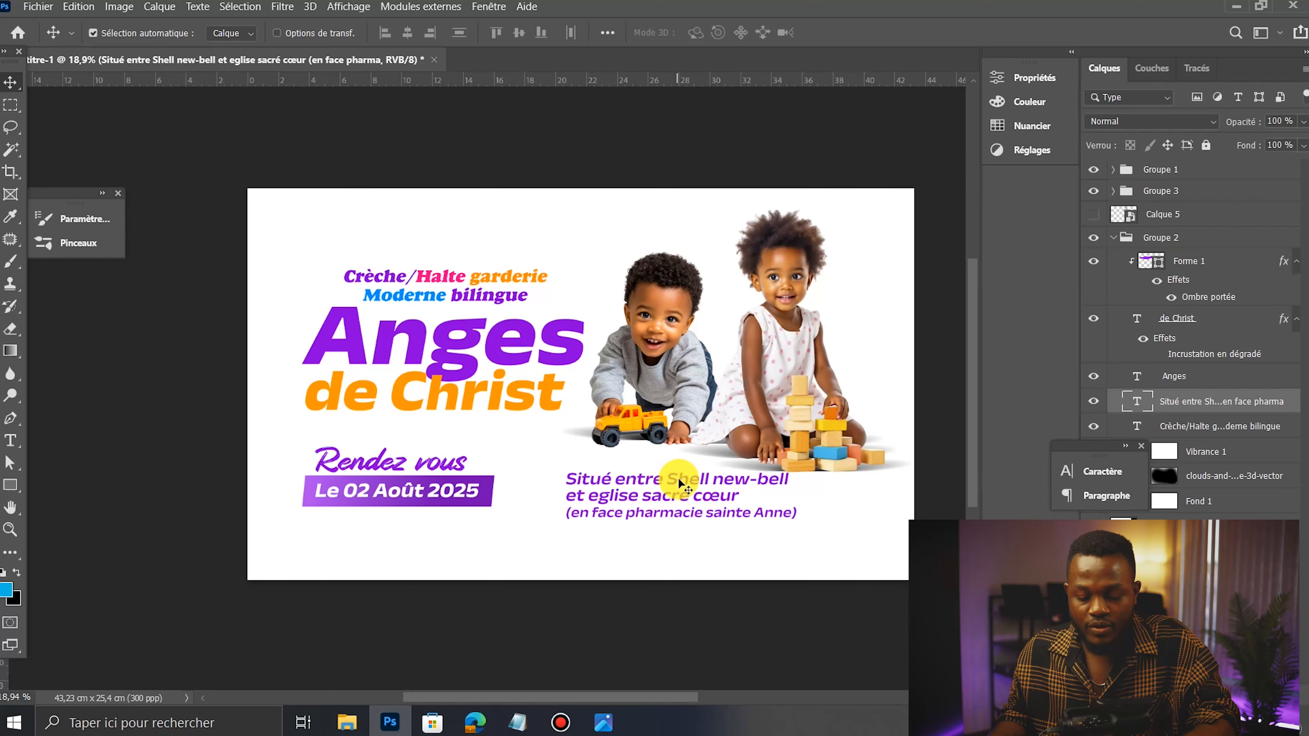
key(ctrl+t)
drag(807, 567, 763, 536)
key(Return)
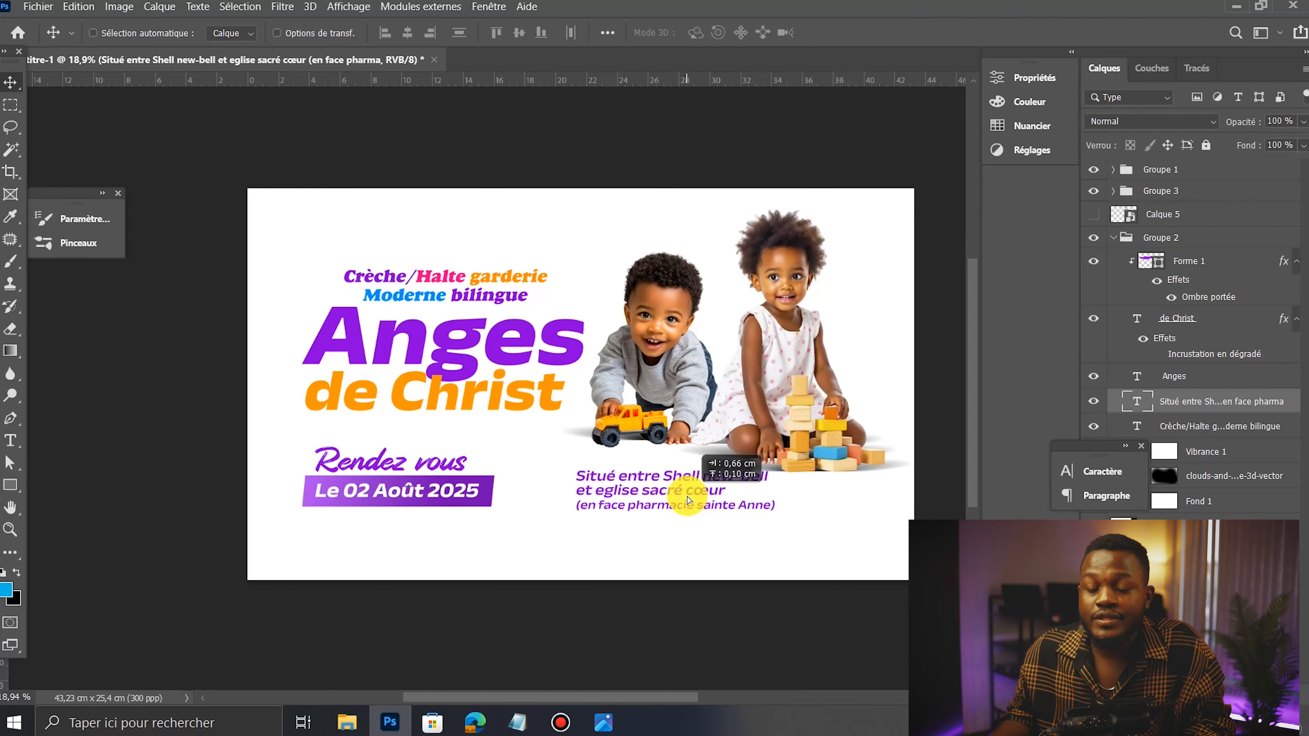
Step: Recolour the parenthesised pharmacy note with the orange sampled from "de Christ"
double_click(734, 493)
drag(735, 492, 709, 500)
triple_click(716, 509)
click(1069, 473)
click(1023, 516)
click(1013, 568)
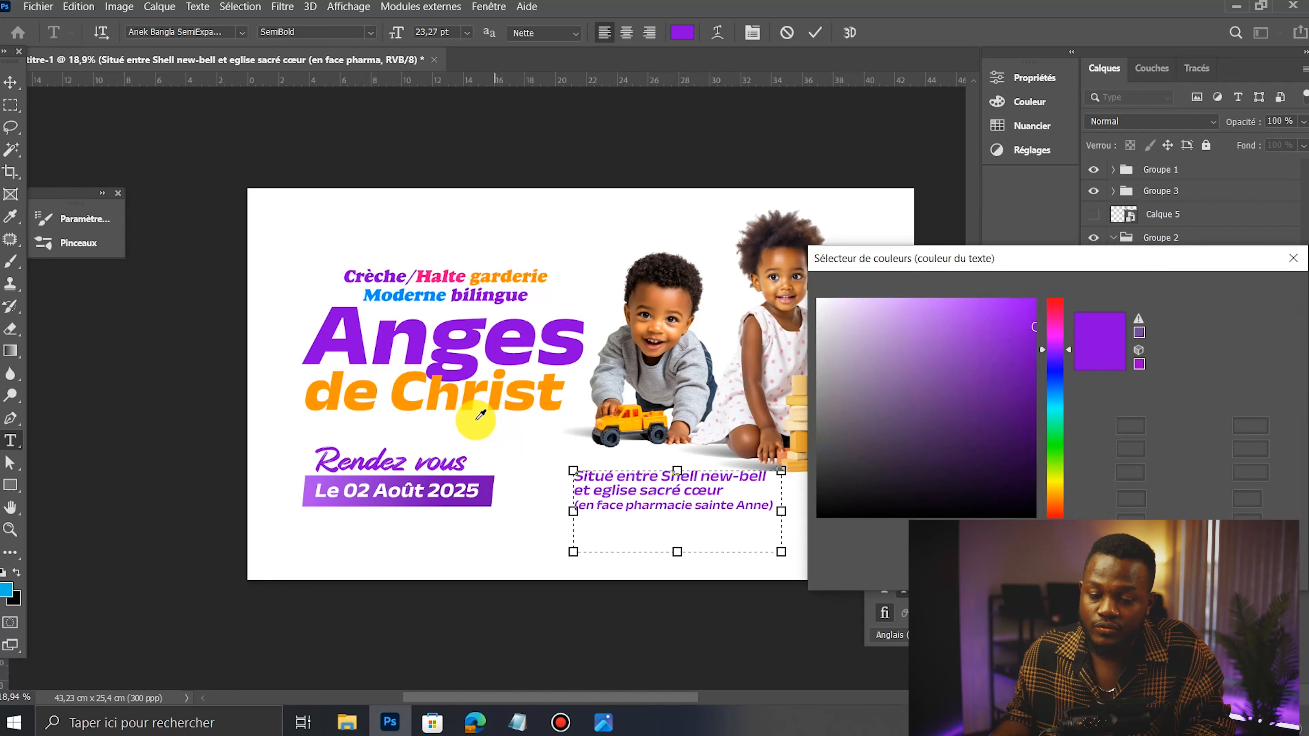
click(454, 401)
click(1232, 290)
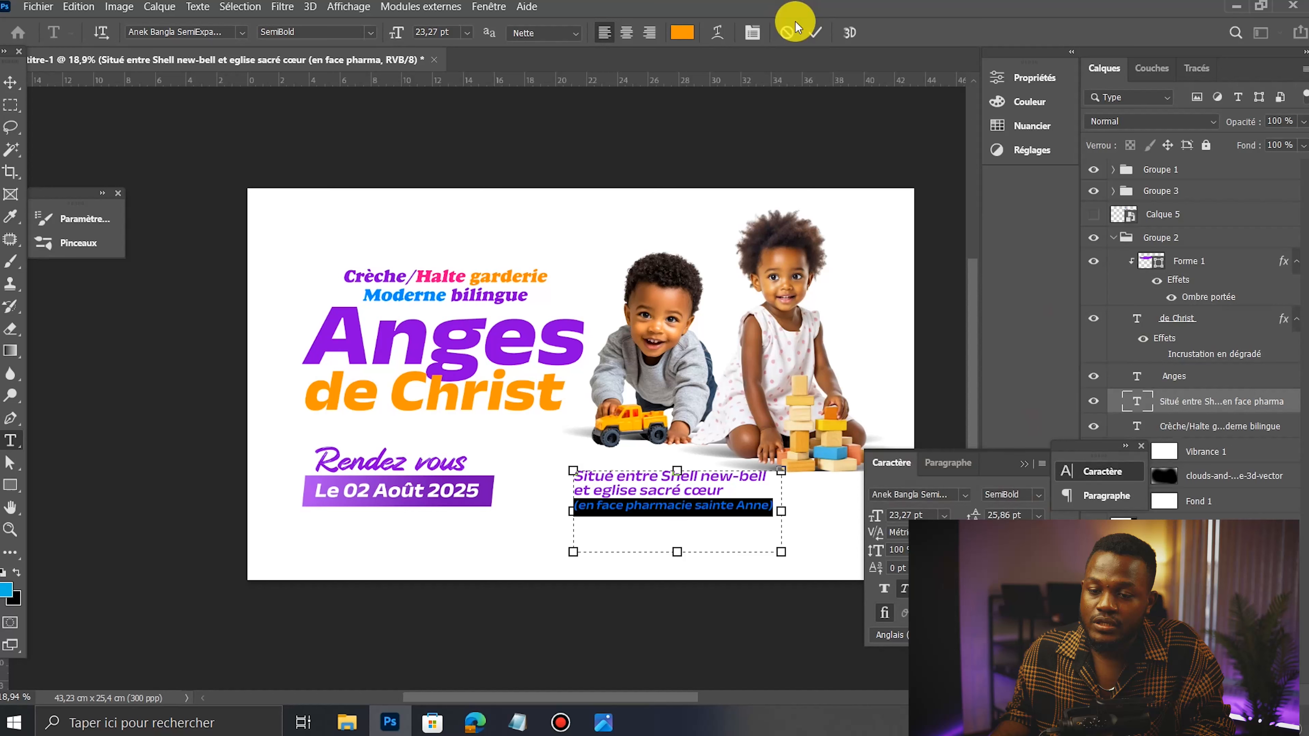
click(815, 32)
key(v)
scroll(522, 476, down, 2)
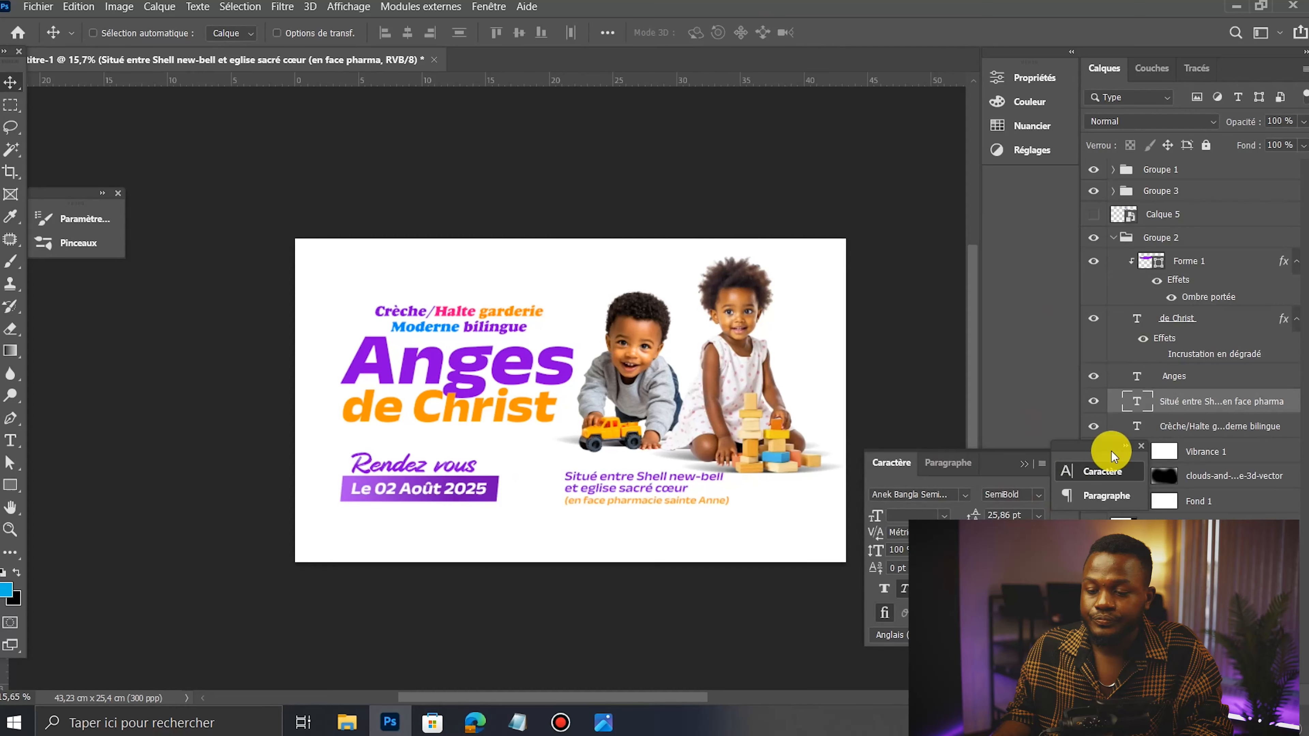
click(1023, 464)
Step: Move the floating Caractère and Paragraphe panels out of the way and hide Groupe 1 with the children's images
scroll(628, 464, up, 4)
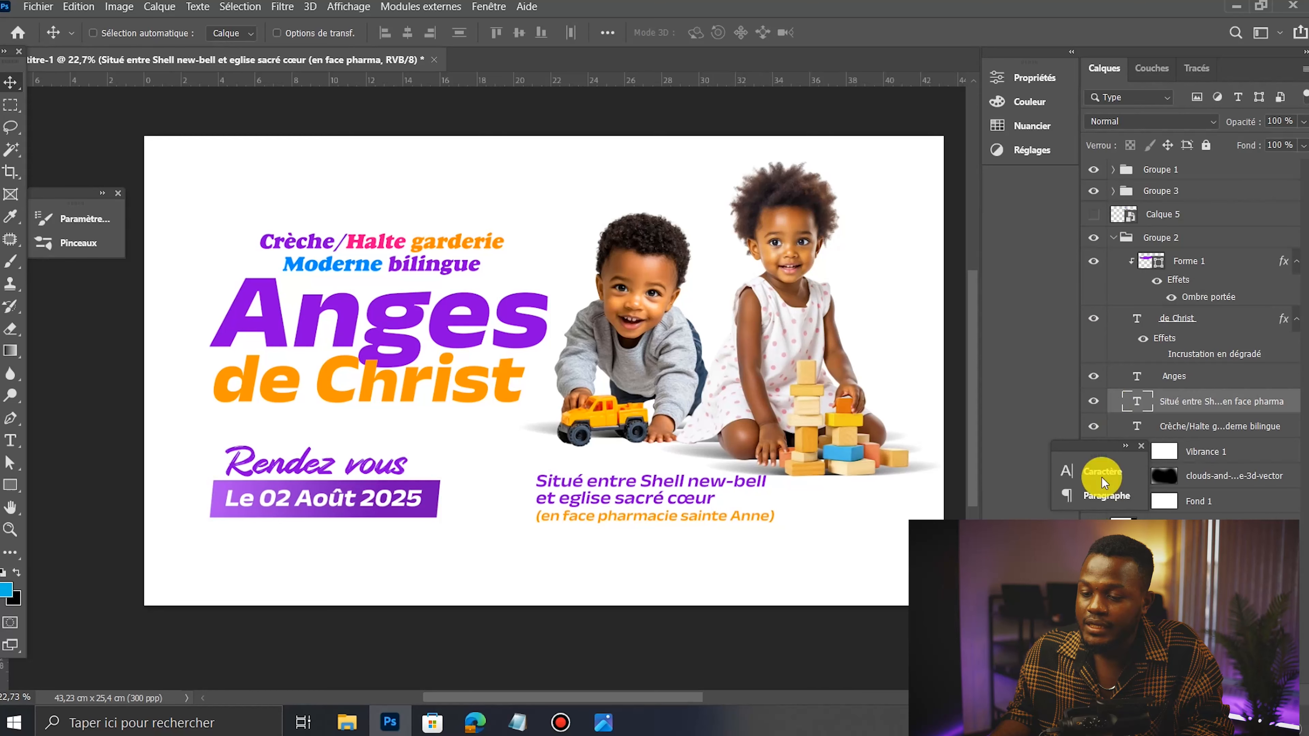
drag(1083, 444, 1087, 572)
click(1085, 168)
scroll(599, 518, up, 5)
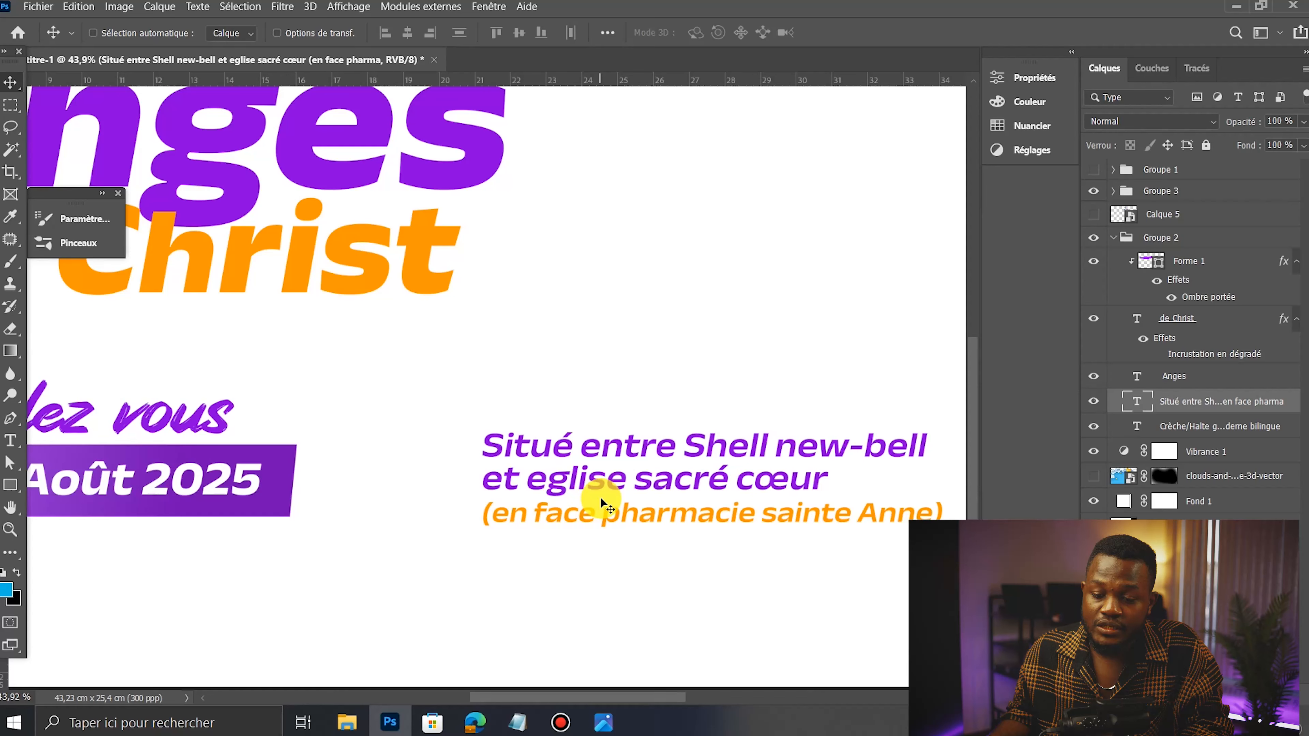
Step: Place the orange location pin image from the file explorer at the start of the location text, scaled to the text's height
click(345, 719)
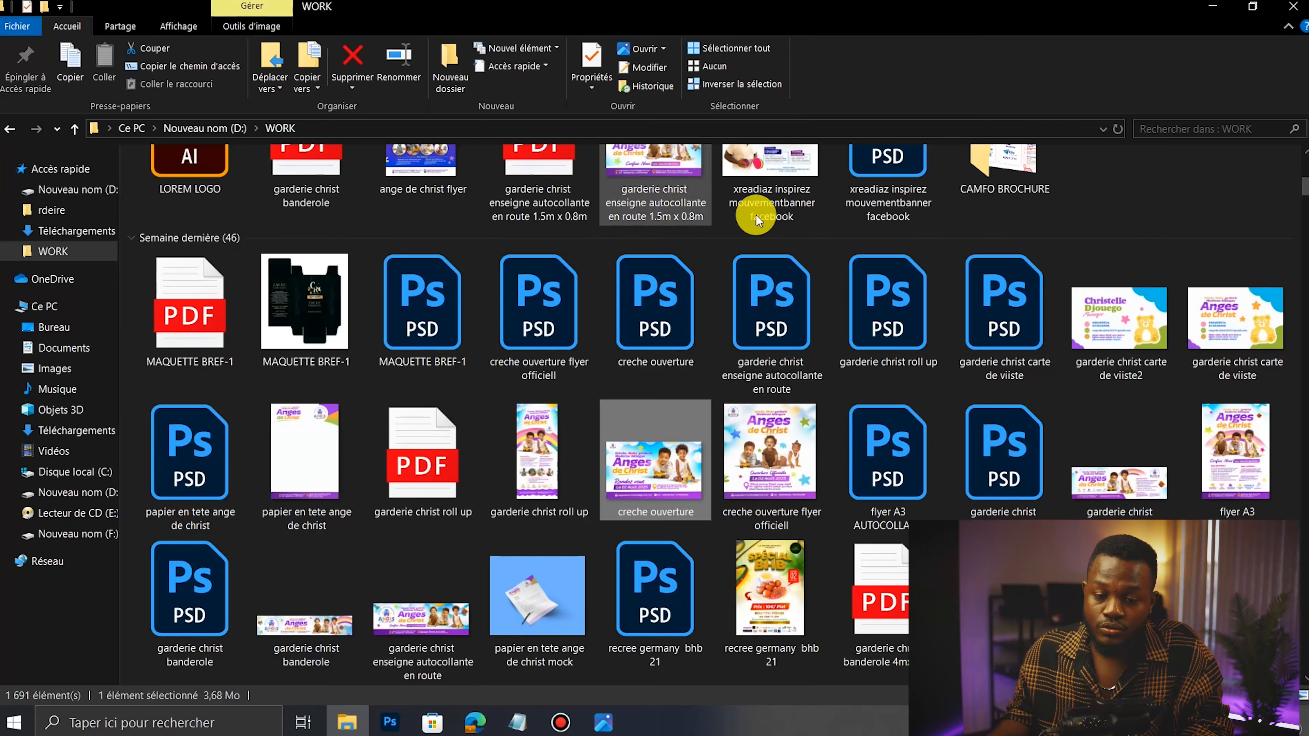
click(11, 128)
click(307, 322)
drag(520, 655, 406, 391)
drag(434, 441, 433, 462)
key(Return)
scroll(608, 520, down, 5)
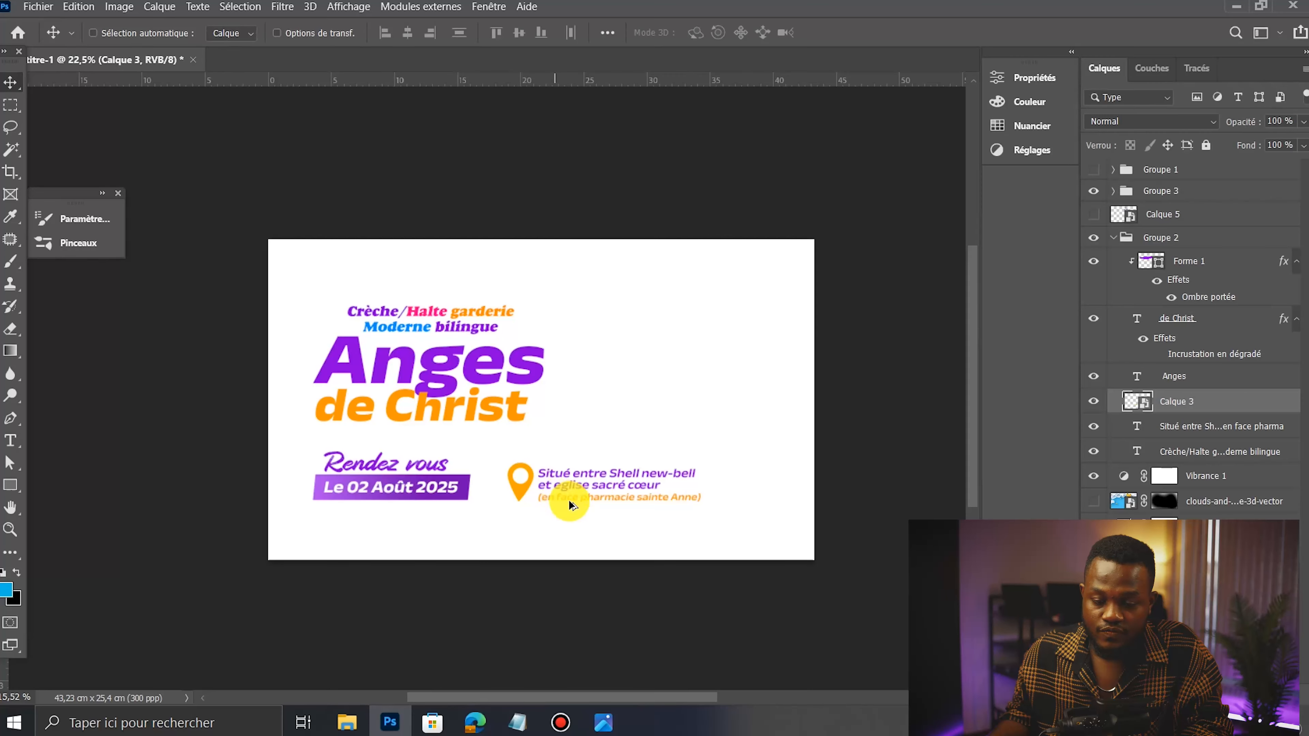
scroll(542, 493, up, 2)
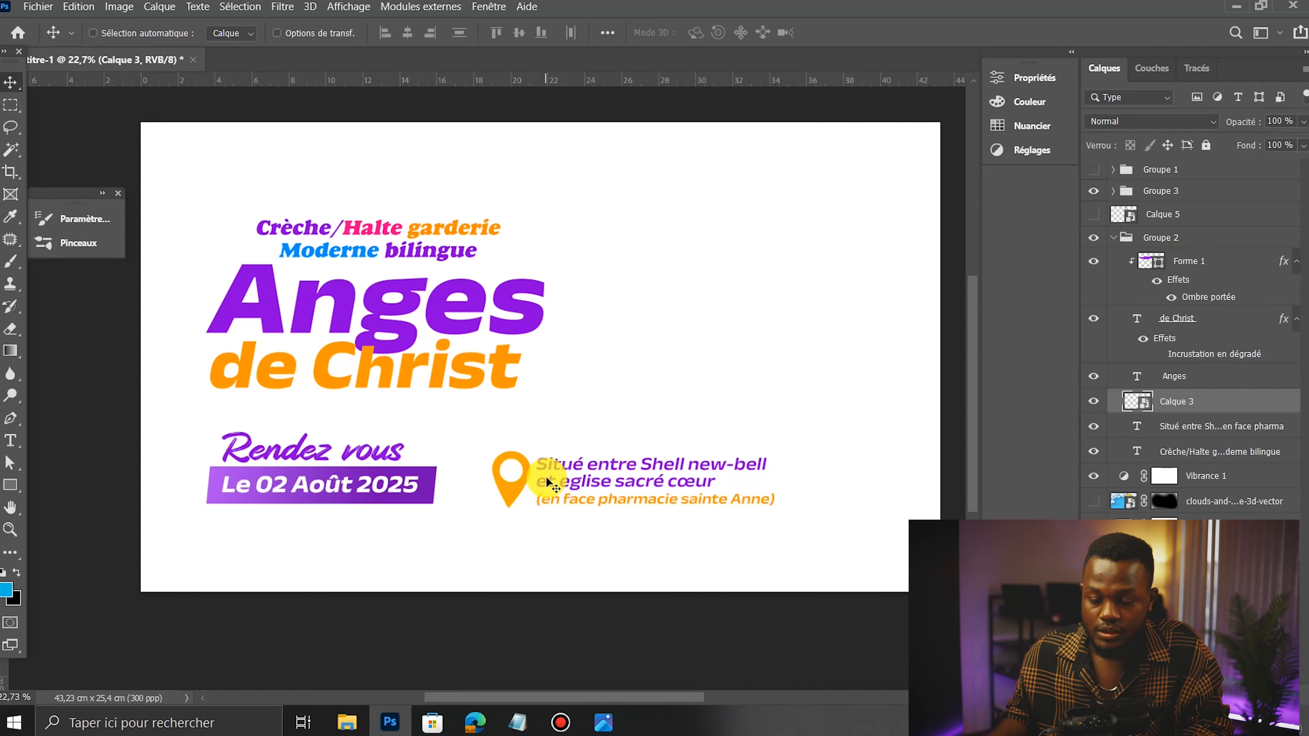
Step: Scale the location text down slightly beside the pin icon
ctrl+click(586, 494)
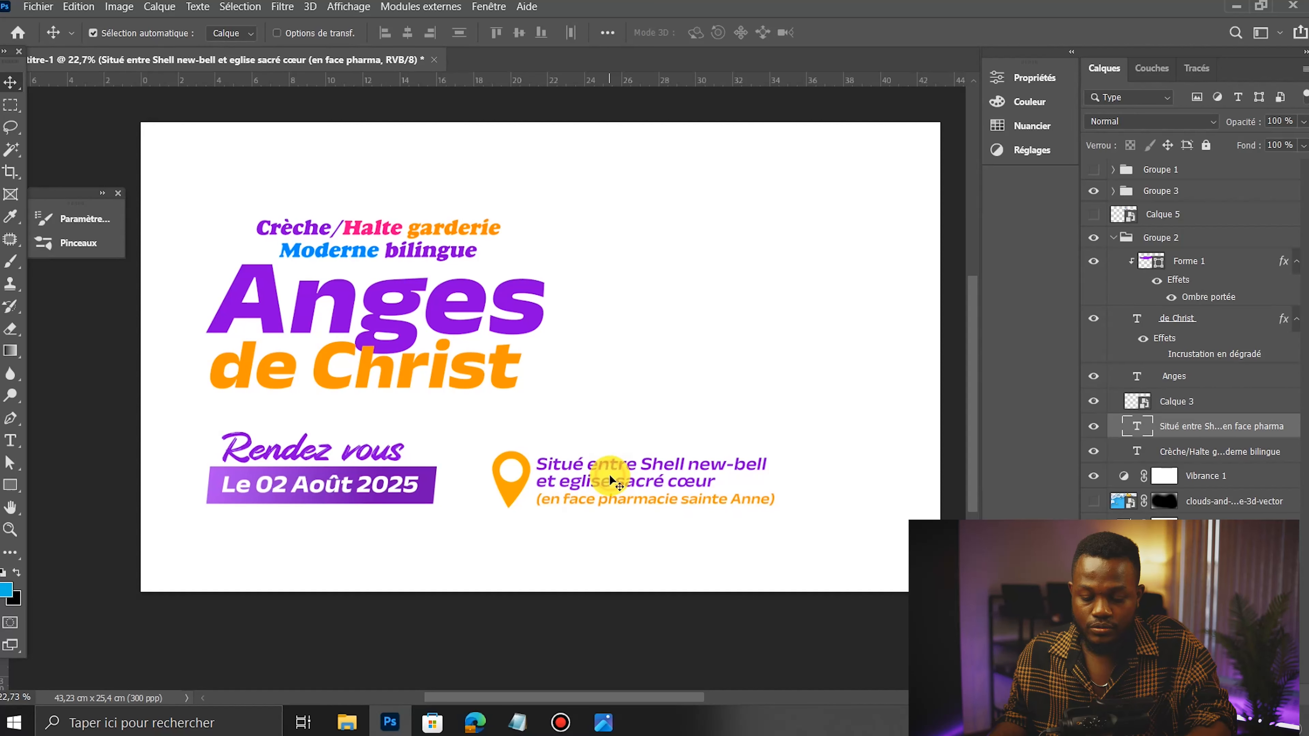
key(ctrl+t)
drag(784, 557, 774, 547)
key(Return)
Step: Group the pin icon with the location text and move the new group out of Groupe 2, directly below Groupe 3
scroll(644, 495, down, 1)
scroll(603, 474, up, 2)
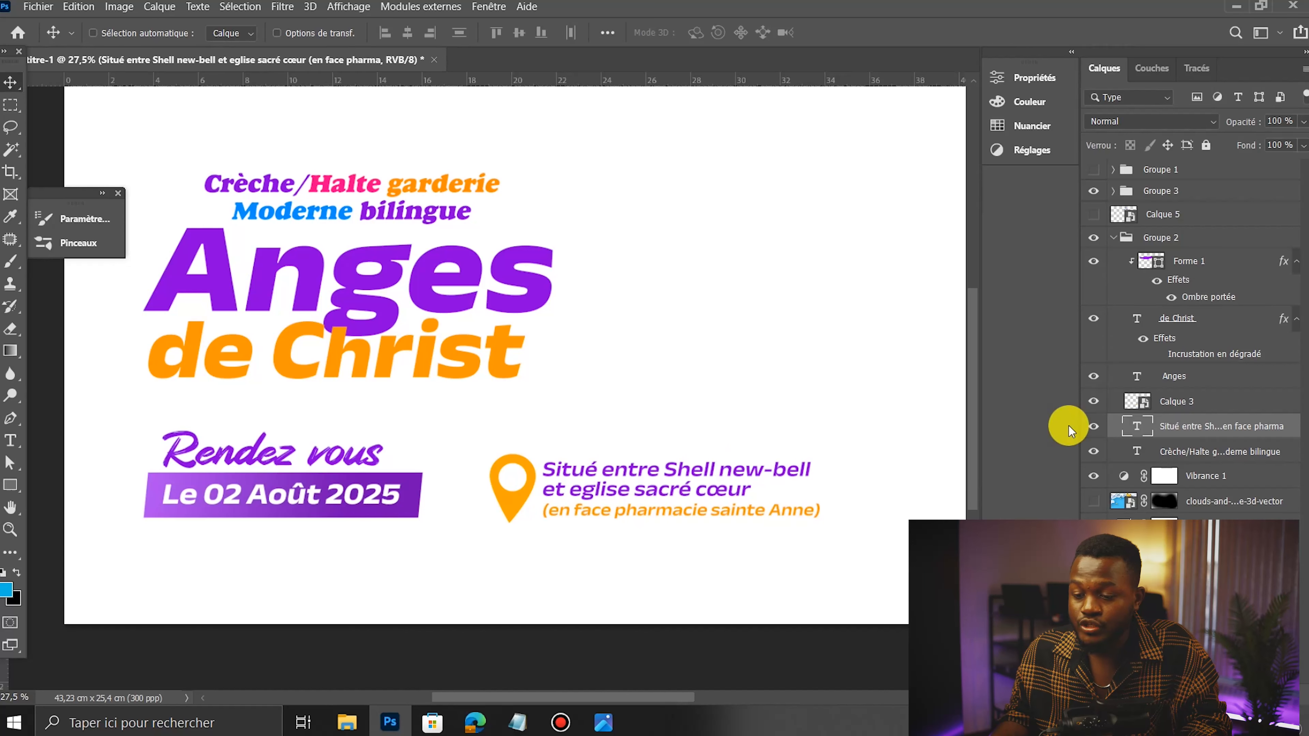
ctrl+click(1185, 405)
key(ctrl+g)
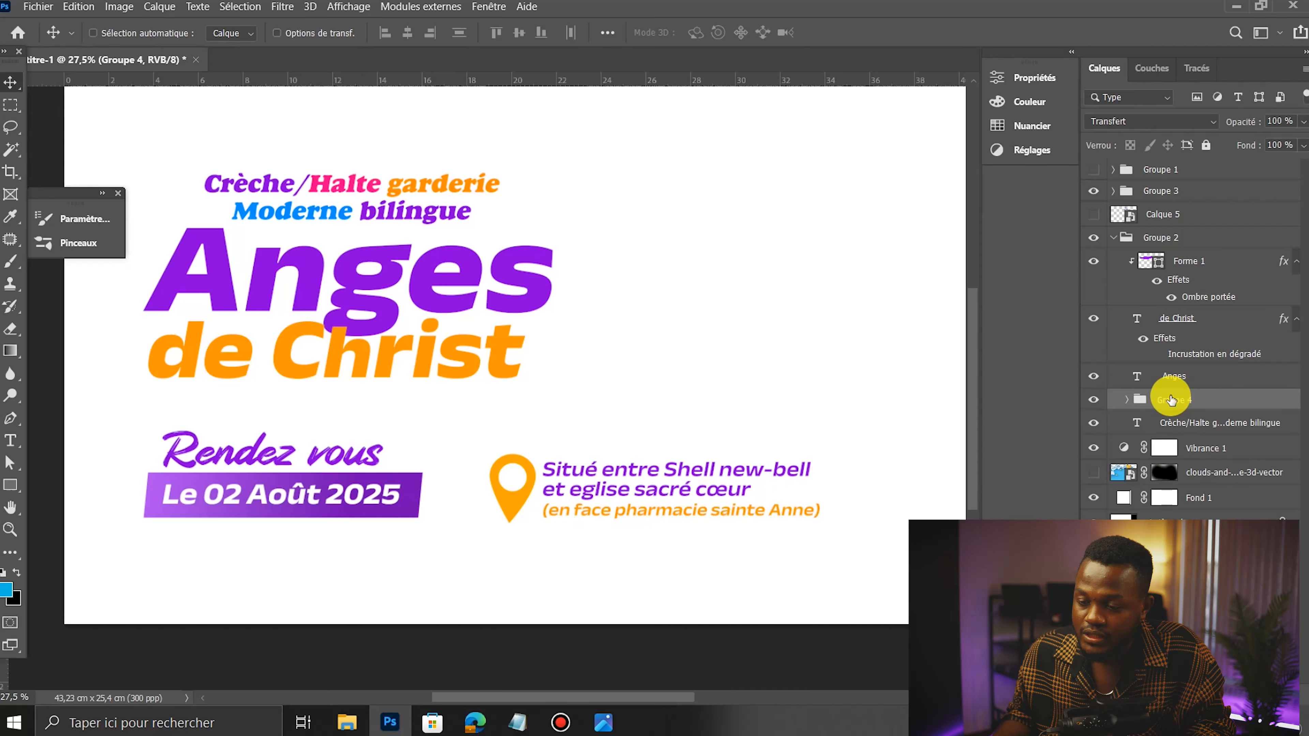
drag(1178, 406, 1164, 206)
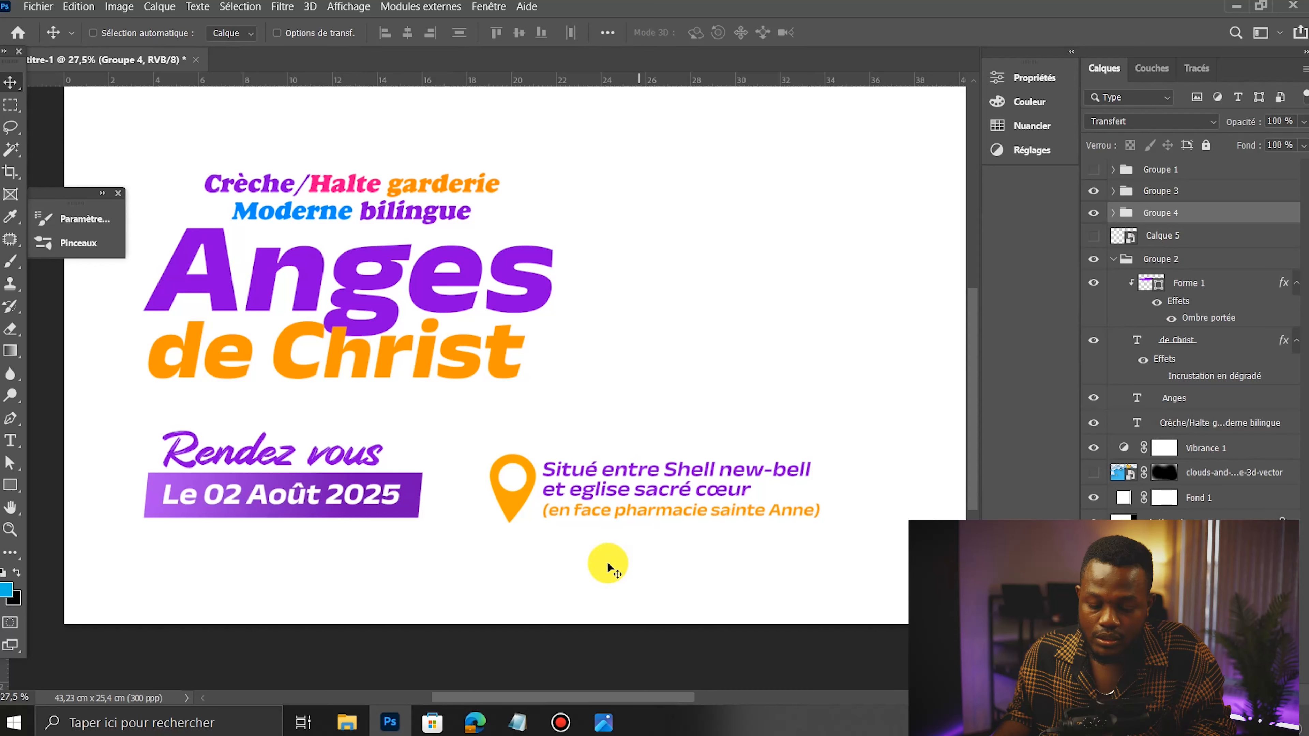
Step: Move the pin and location group about 1.9 cm left and 0.3 cm up, closer to the date banner
scroll(650, 444, down, 3)
scroll(650, 444, up, 2)
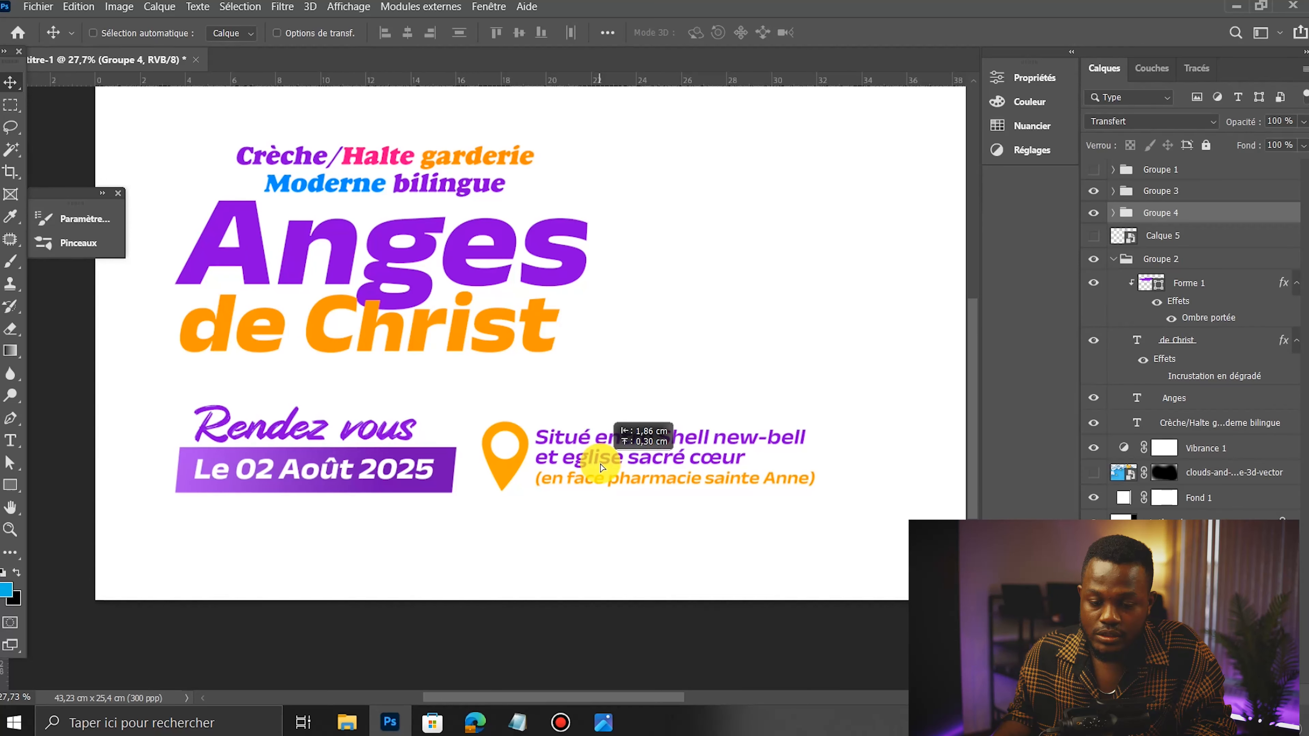
scroll(630, 462, down, 2)
scroll(465, 471, up, 2)
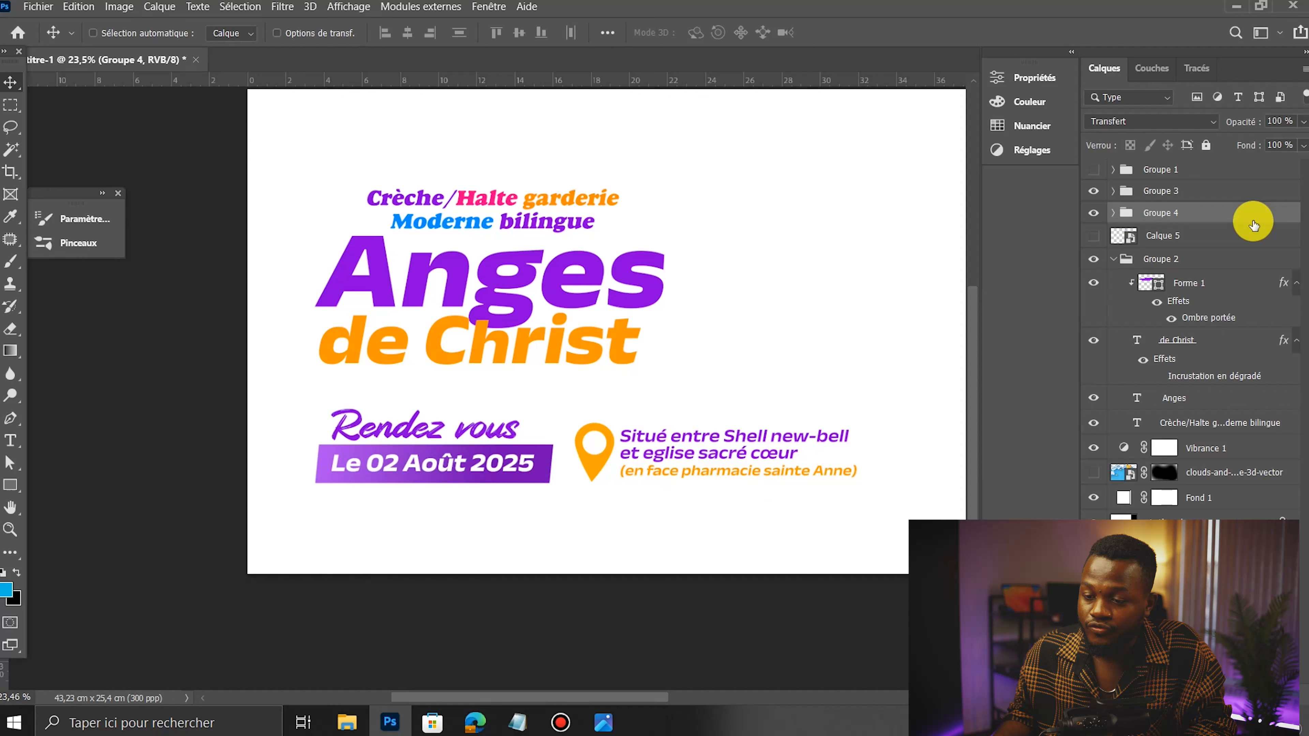
Step: Group Groupe 3 and Groupe 4 together and enlarge the combined date and location block slightly
click(1094, 191)
click(1093, 192)
ctrl+click(1156, 195)
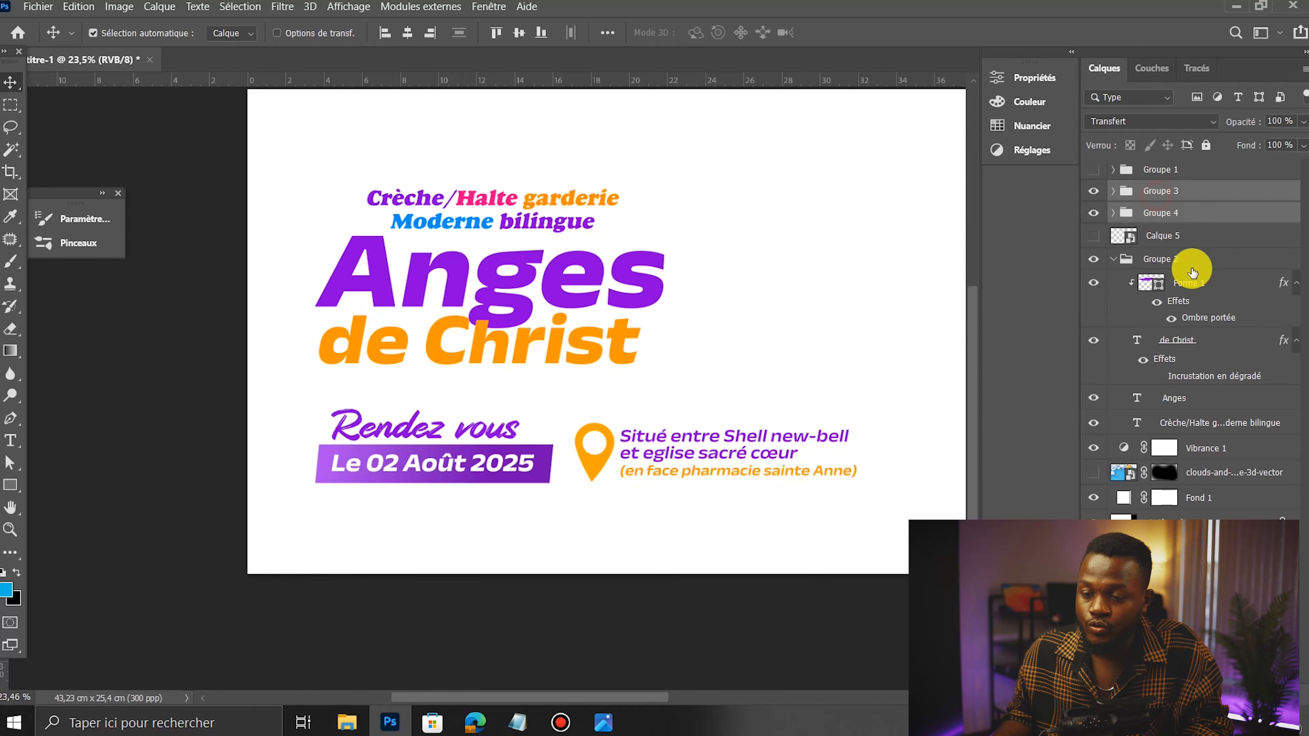
key(ctrl+g)
key(ctrl+t)
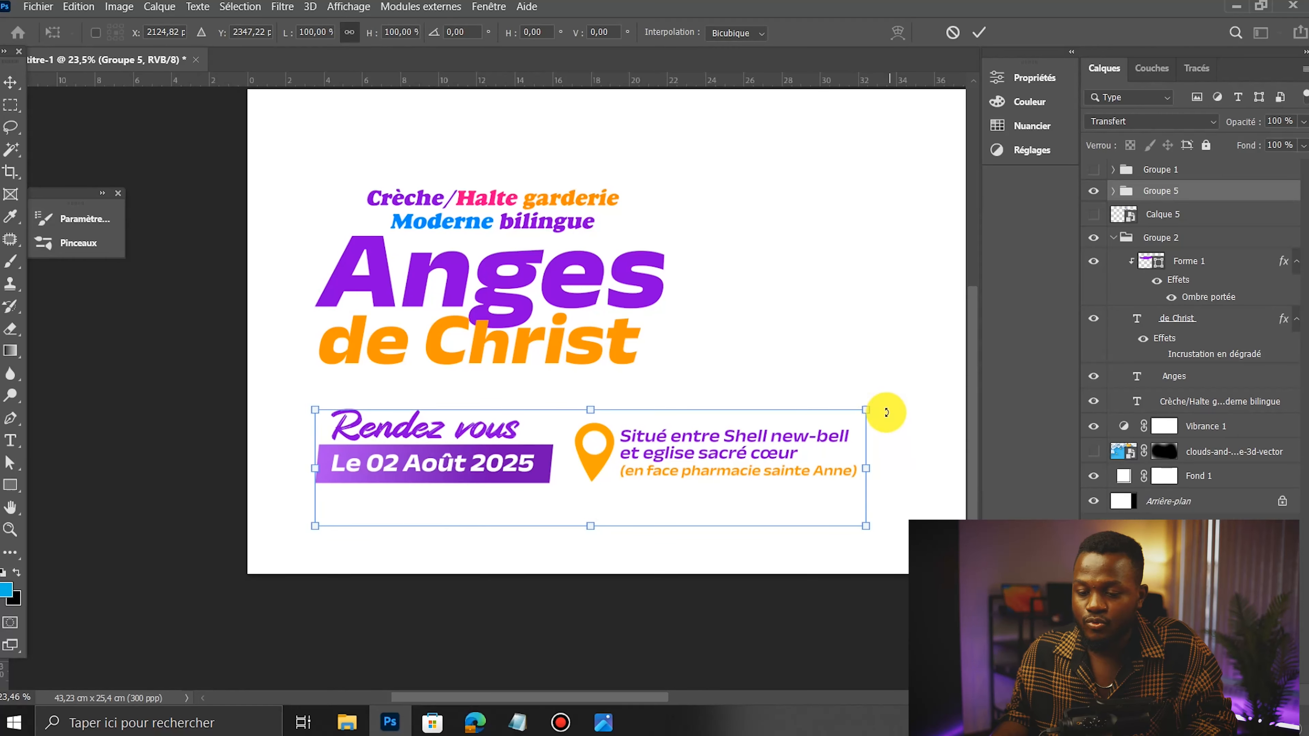
drag(865, 473, 917, 473)
double_click(756, 451)
Step: Shift the date and location block slightly right and enlarge it further
scroll(461, 446, down, 2)
scroll(540, 414, up, 1)
drag(572, 442, 585, 441)
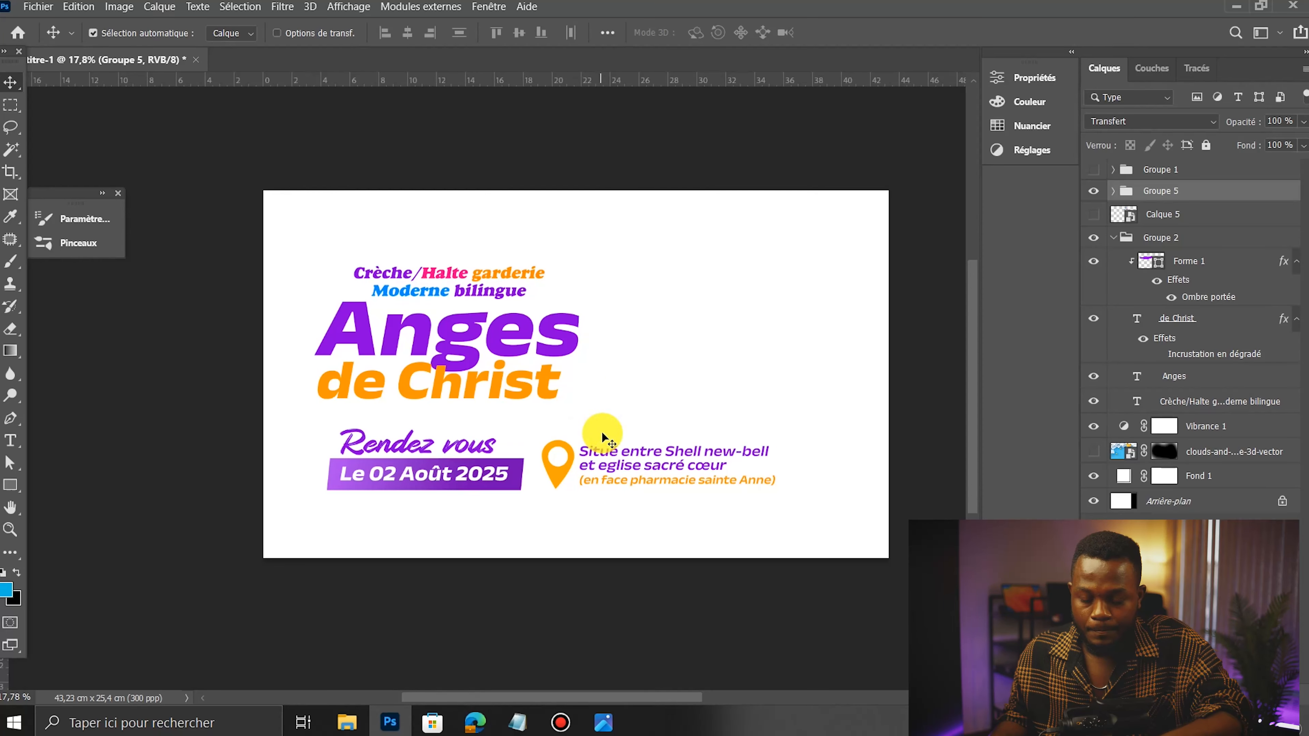
key(ctrl+t)
drag(784, 474, 826, 477)
double_click(747, 467)
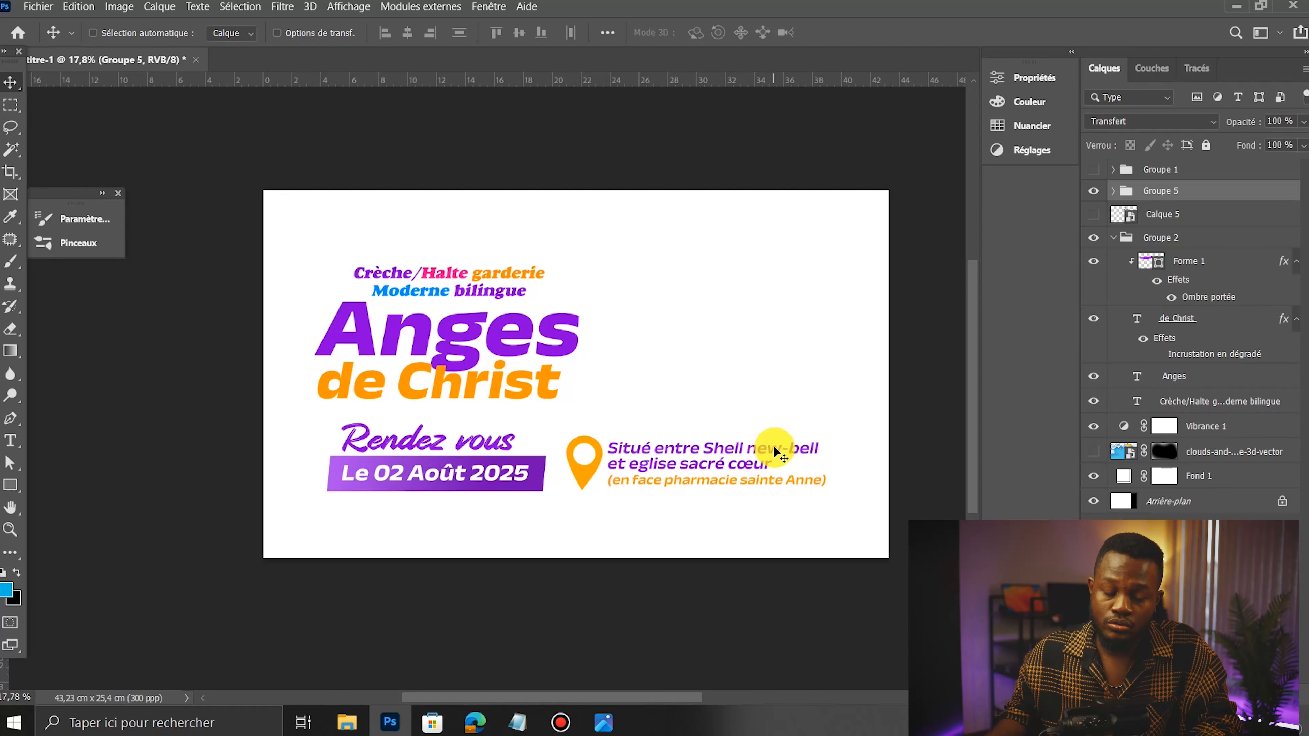
Step: Align the date and location block with the title's left edge and show Groupe 1 with the children again
scroll(543, 383, up, 1)
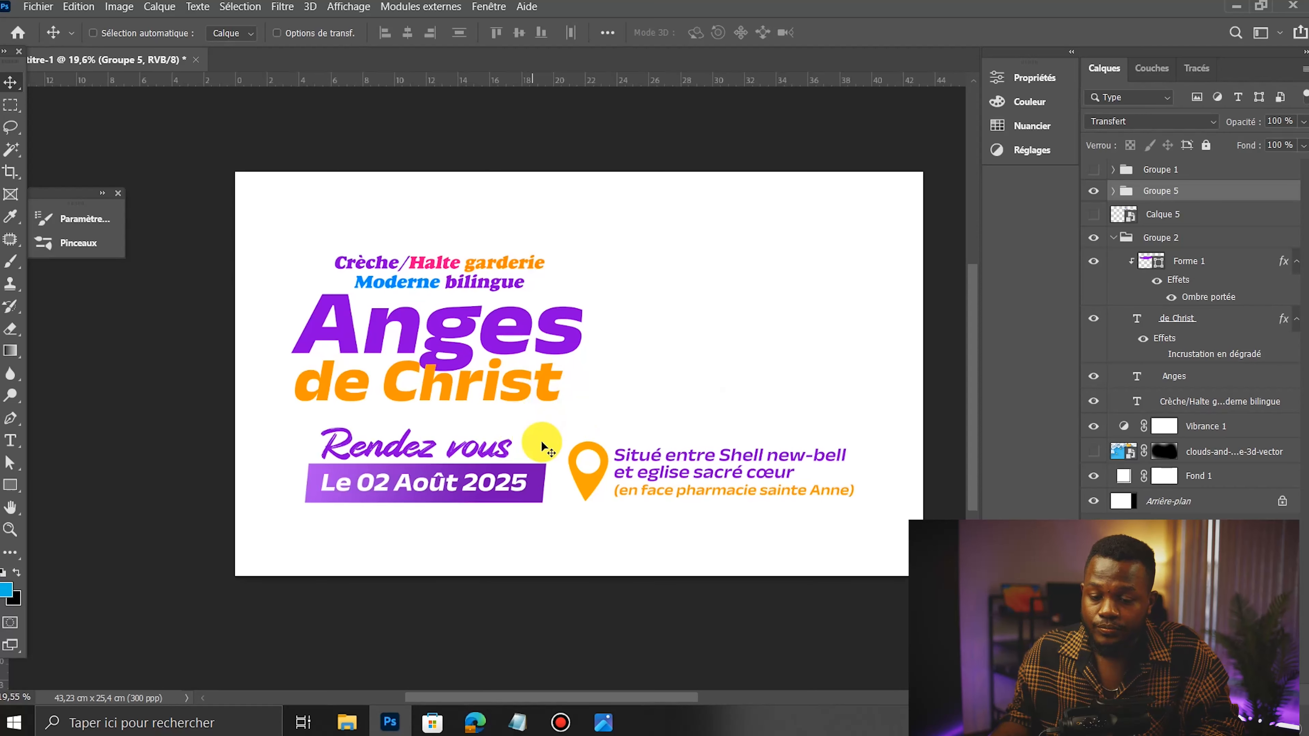
drag(535, 433, 529, 436)
click(1094, 169)
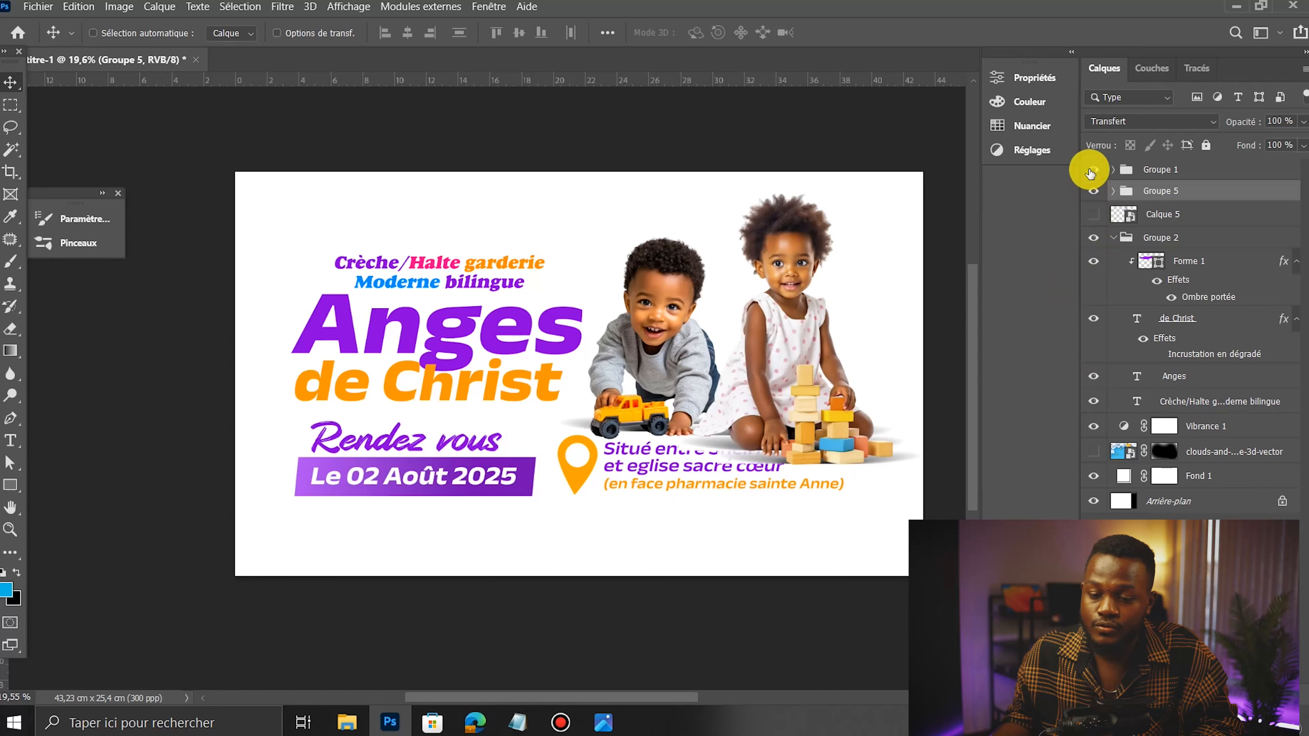
Step: Move the children's group up and left, scale it to about 92 %, and nudge it slightly right
click(1152, 175)
drag(826, 351, 820, 332)
key(ctrl+t)
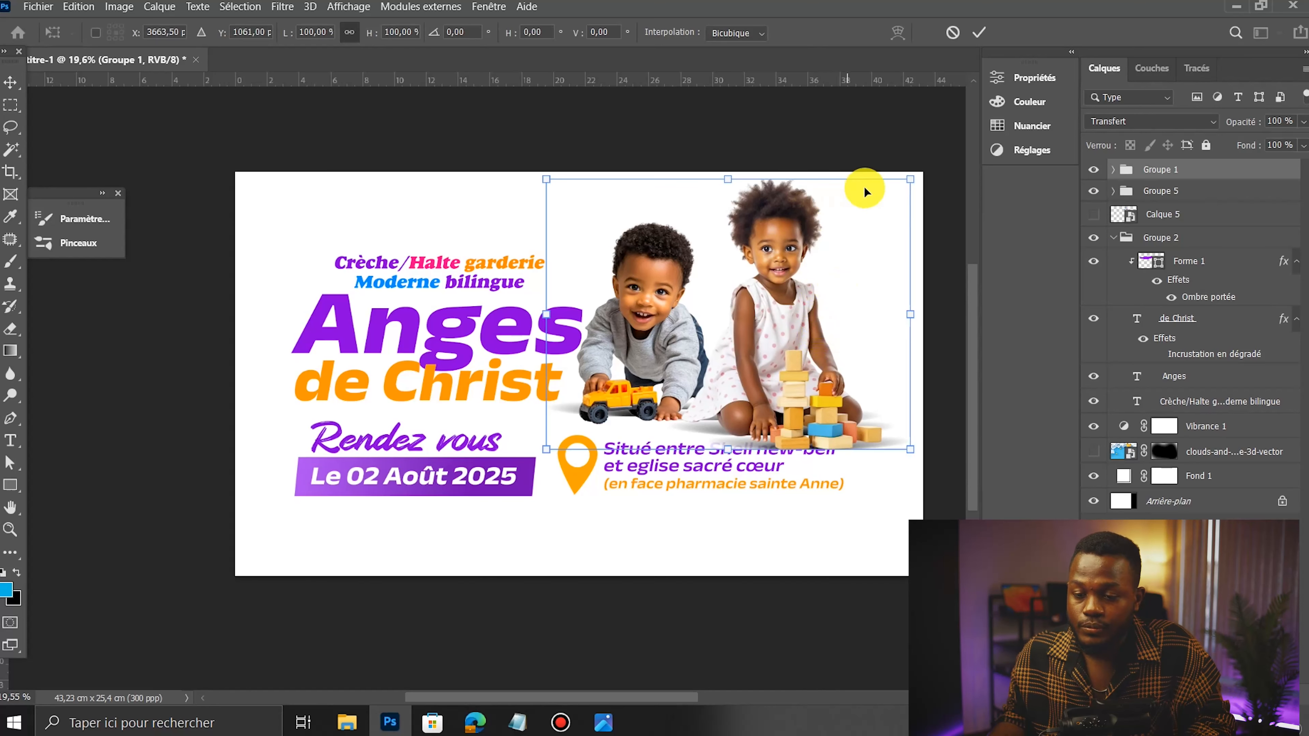
drag(919, 180, 880, 200)
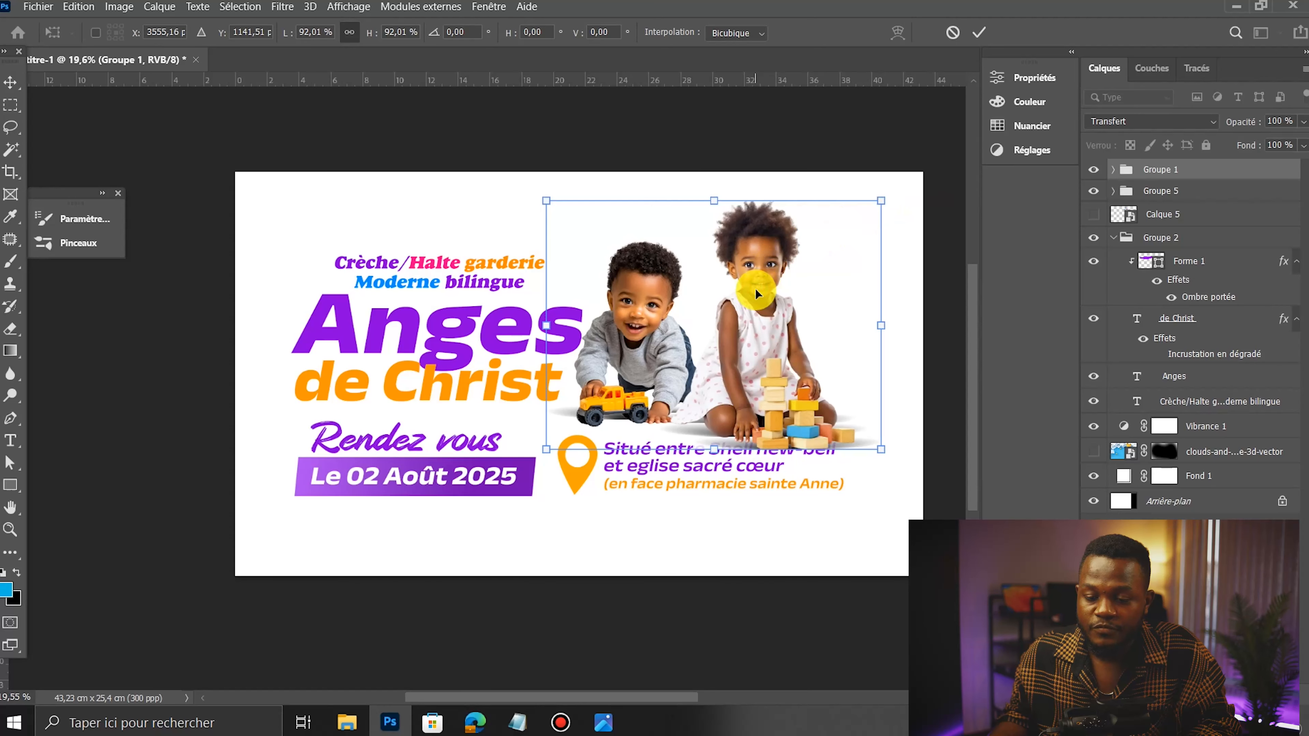
drag(756, 292, 767, 292)
key(Return)
Step: Move the date and location block slightly down, clear of the children, and nudge the title in Groupe 2 slightly up
click(1147, 181)
mouse_move(701, 438)
mouse_down()
mouse_move(701, 459)
mouse_move(710, 446)
mouse_up()
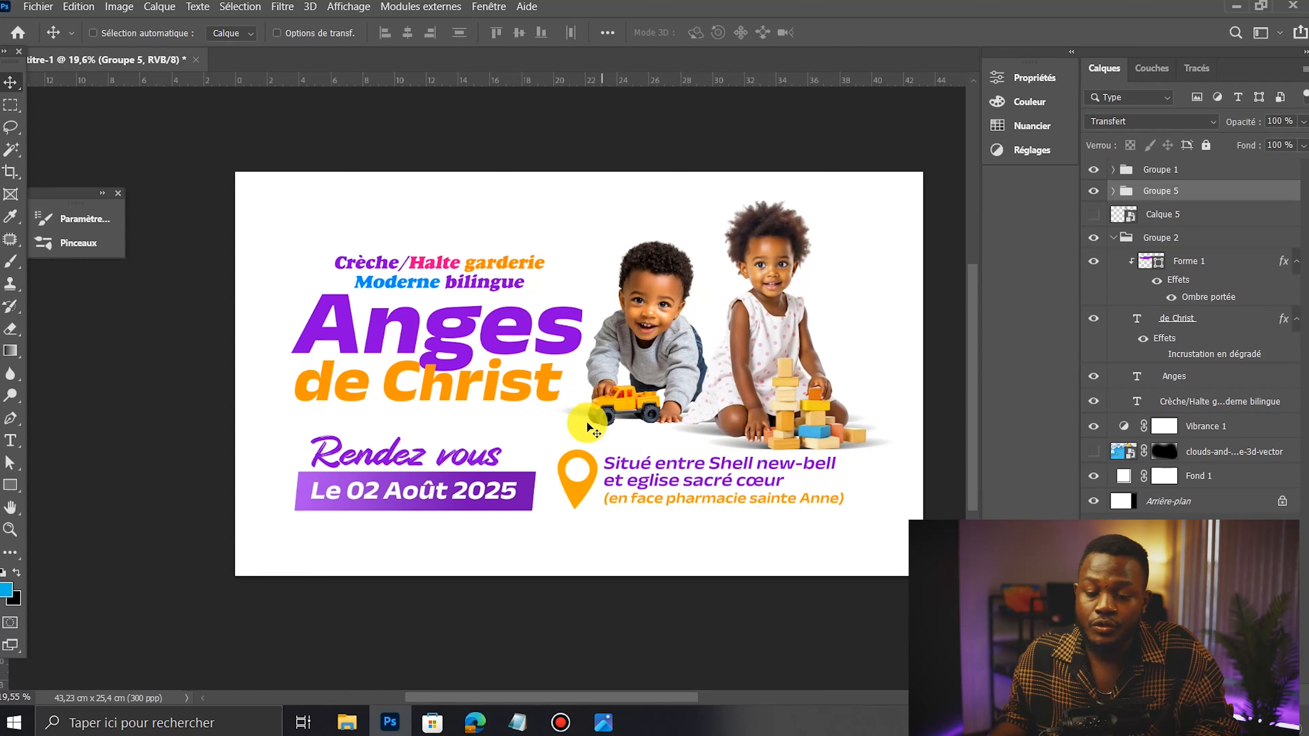
click(1112, 238)
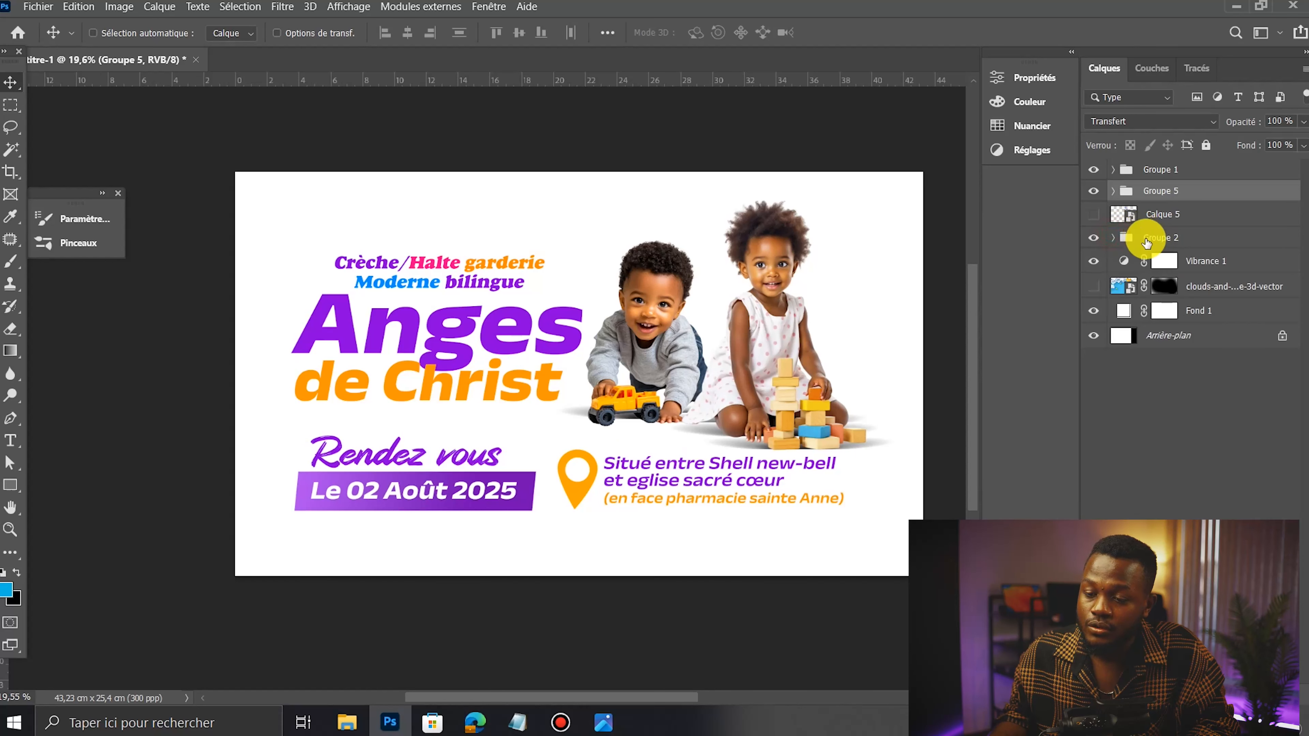
click(1147, 241)
key(shift+Up)
key(shift+Up)
key(shift+Up)
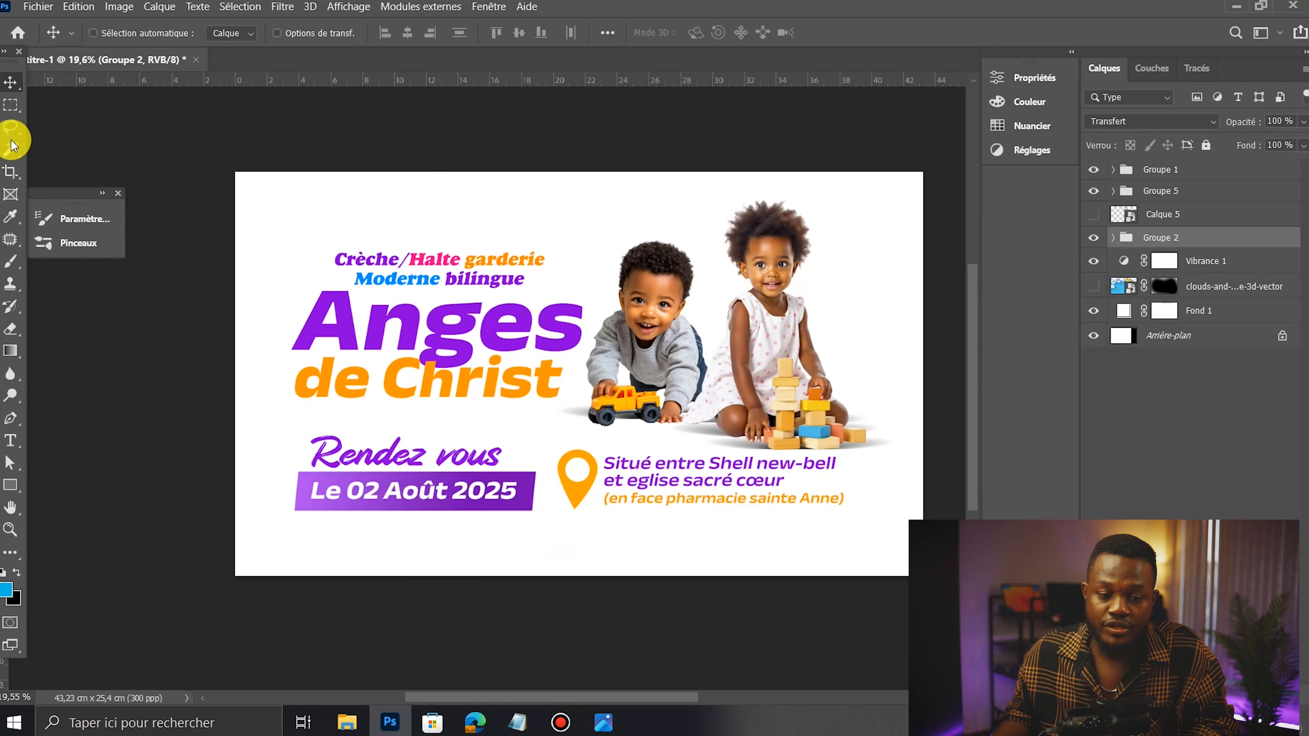
Step: Extend the canvas slightly below the flyer's lower edge with the Crop tool, making the document 43,23 x 26,26 cm
click(11, 173)
drag(574, 585, 578, 583)
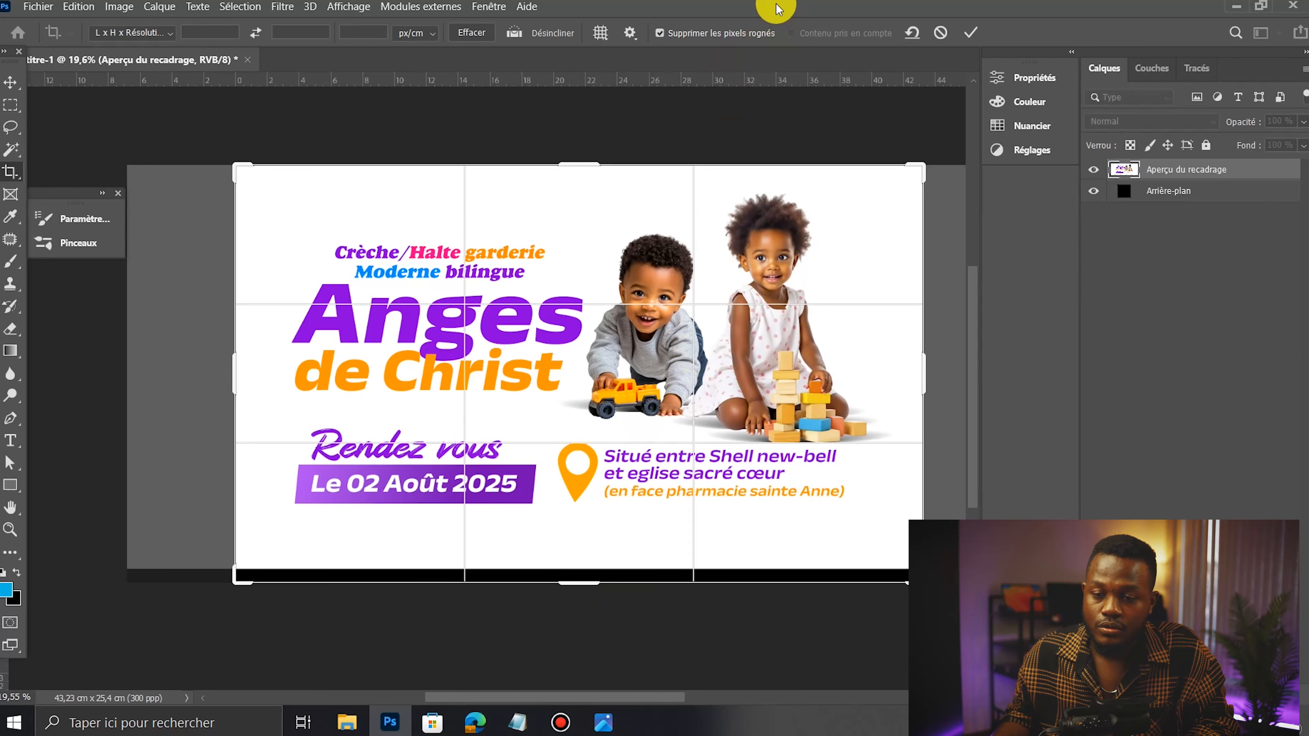
click(971, 39)
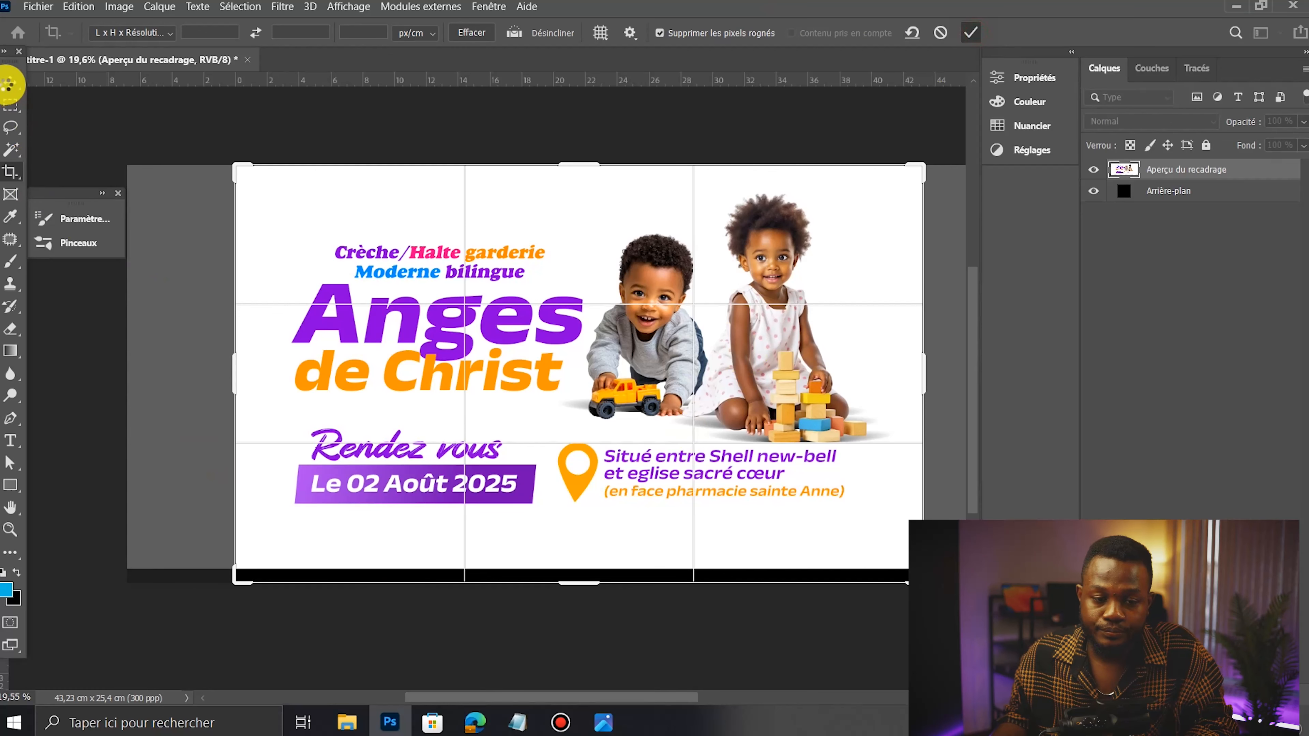
click(9, 83)
scroll(653, 410, up, 1)
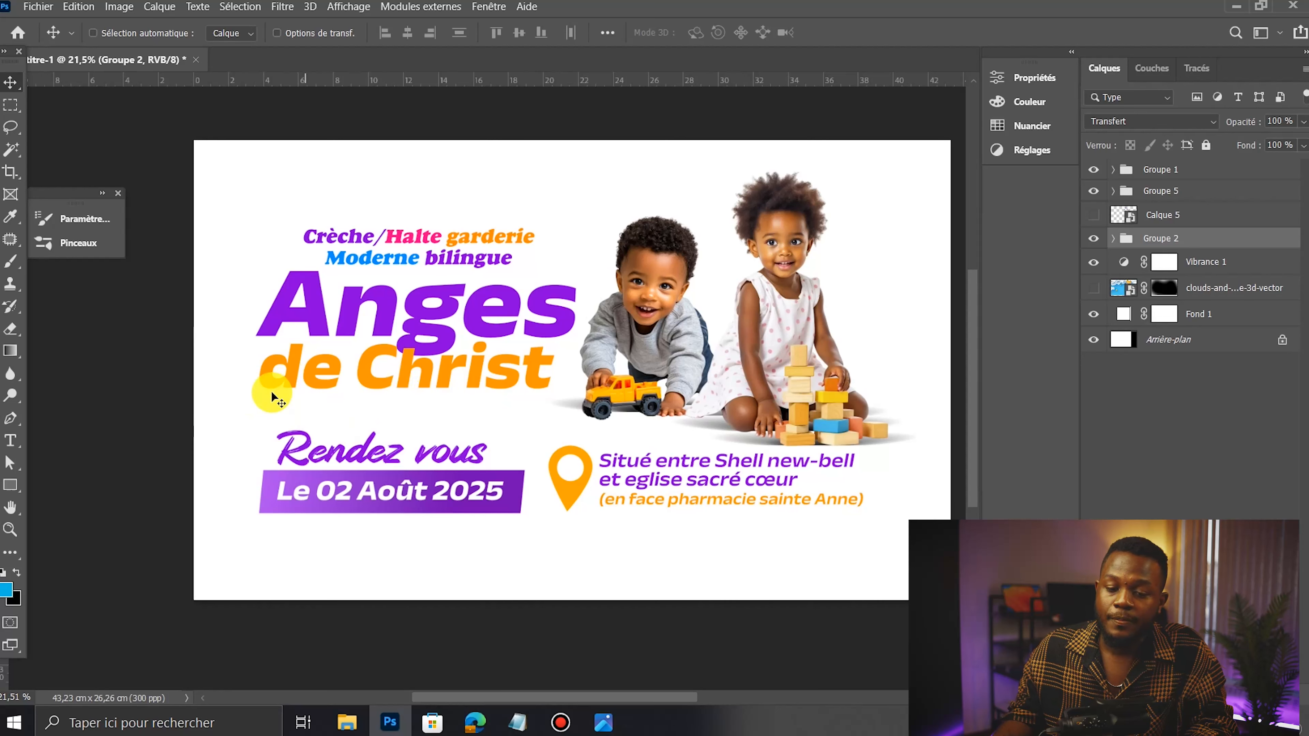
Step: Nudge the children in Groupe 1 slightly up and the title in Groupe 2 slightly right
click(1093, 190)
click(1094, 191)
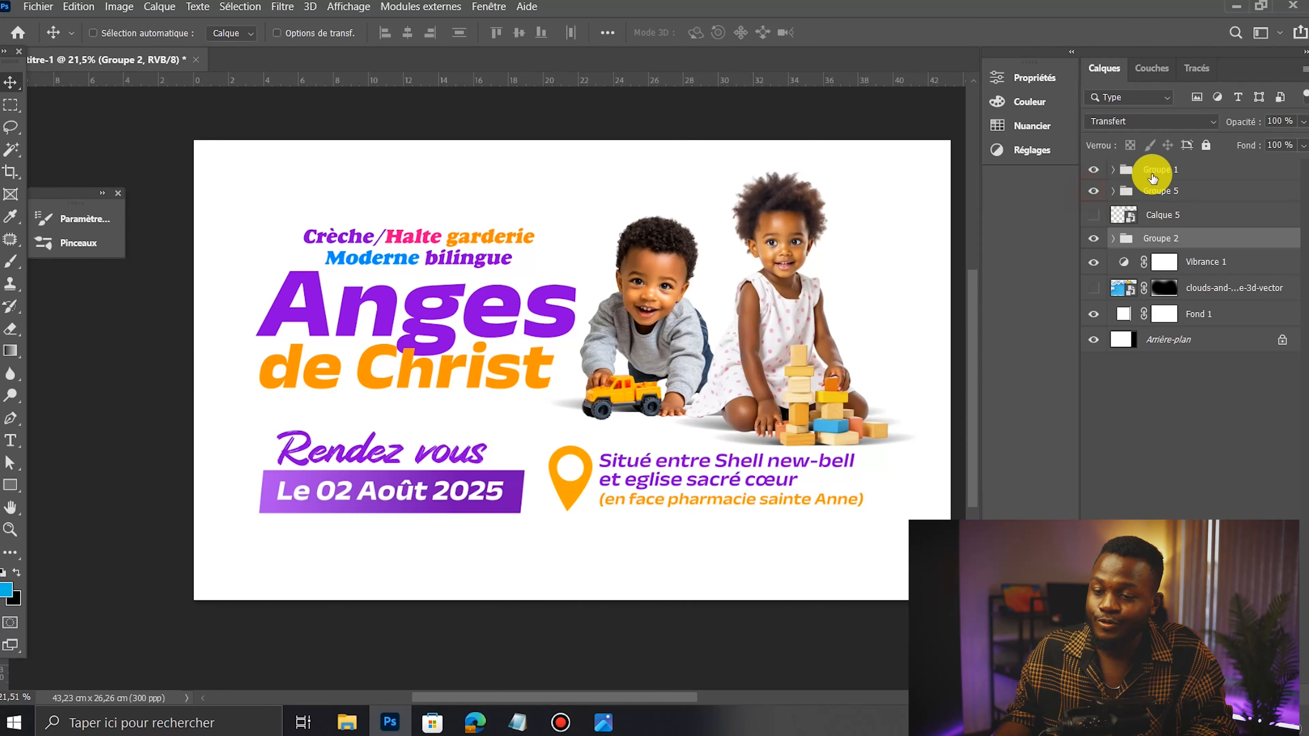
click(1165, 173)
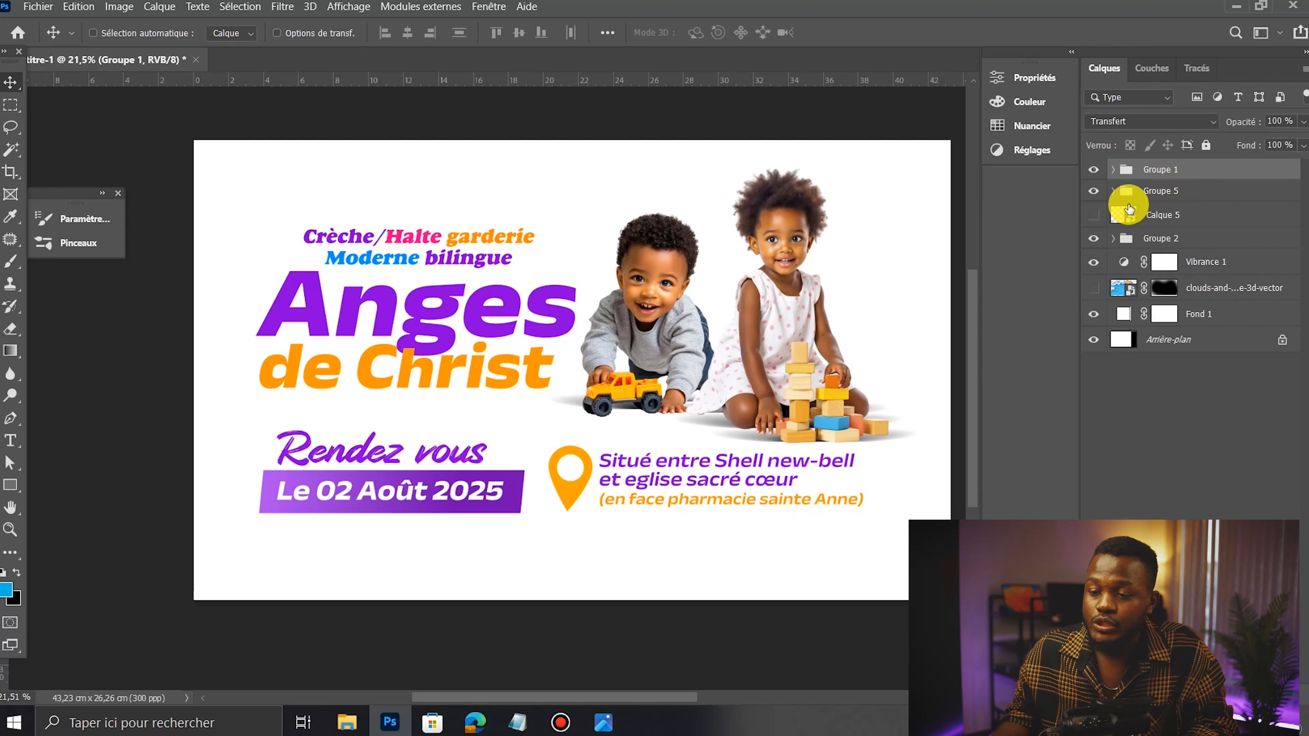
click(1158, 241)
click(1094, 239)
click(1094, 238)
drag(527, 332, 531, 323)
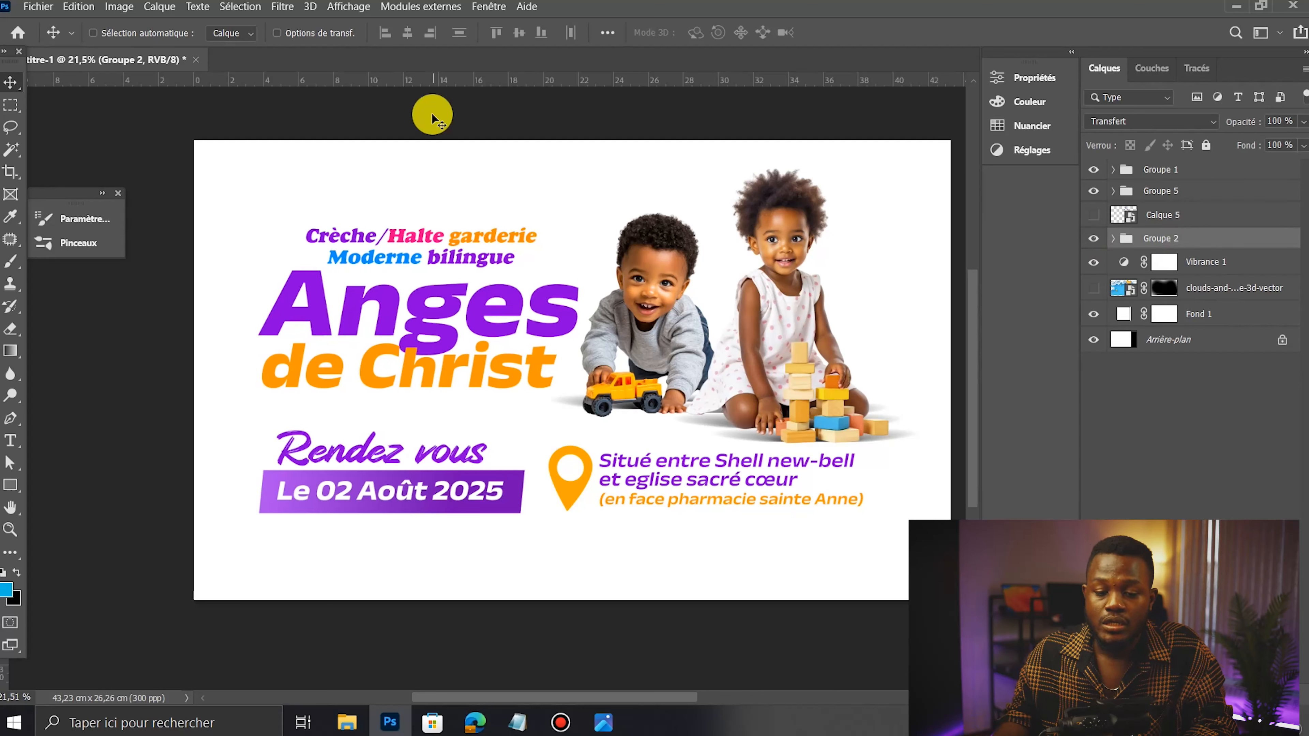
scroll(146, 379, up, 3)
scroll(705, 433, down, 4)
scroll(89, 425, up, 5)
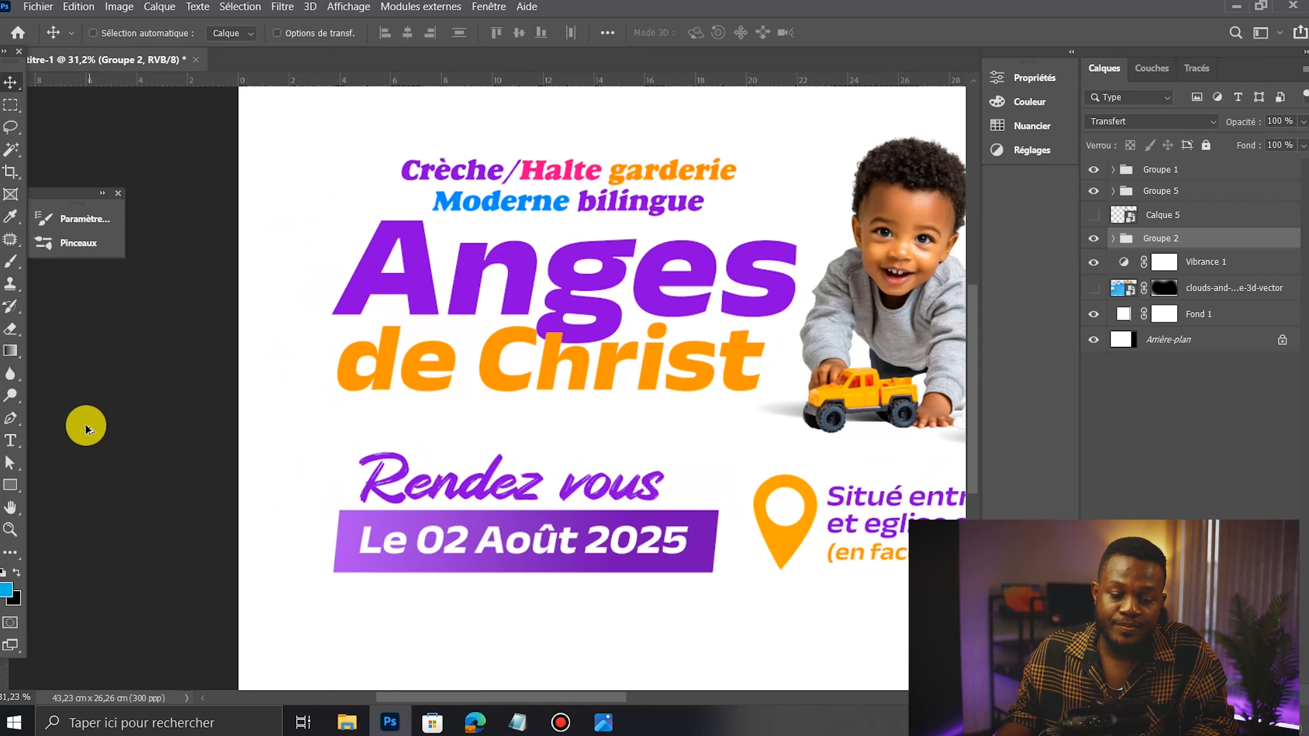
click(12, 417)
click(342, 401)
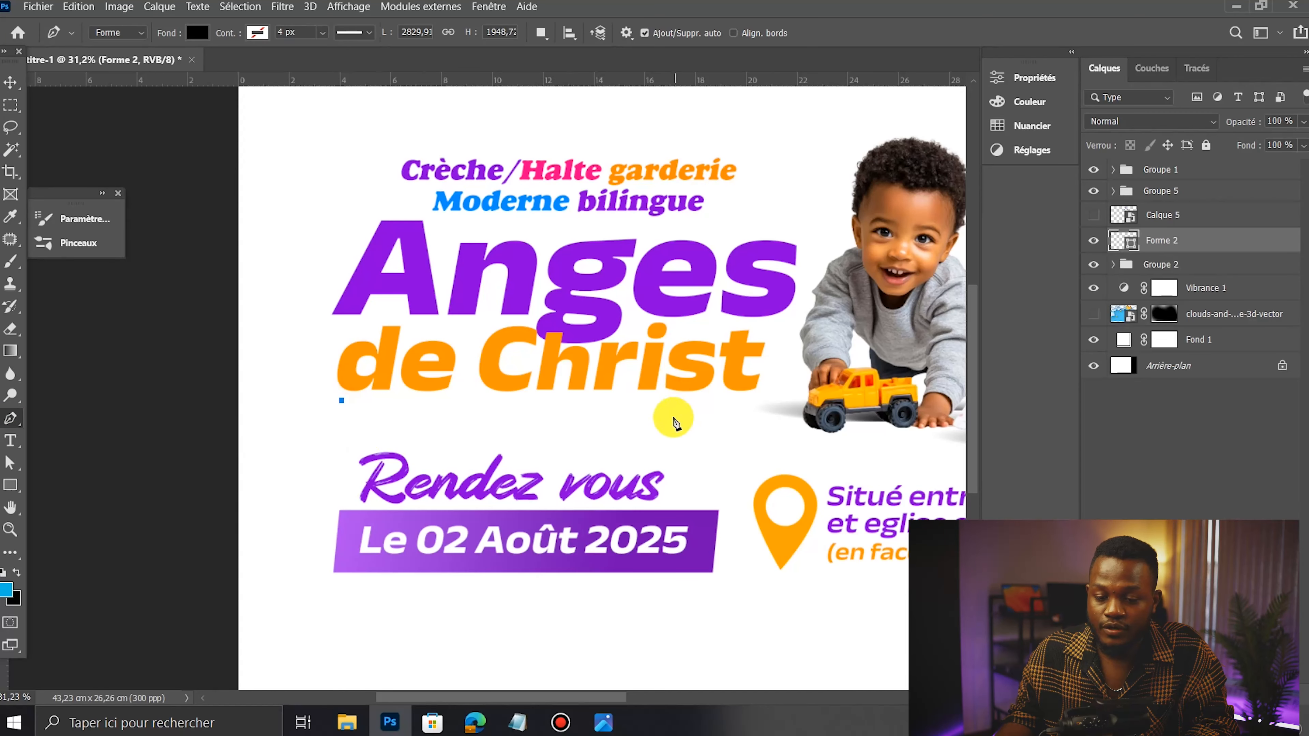
drag(742, 406, 841, 453)
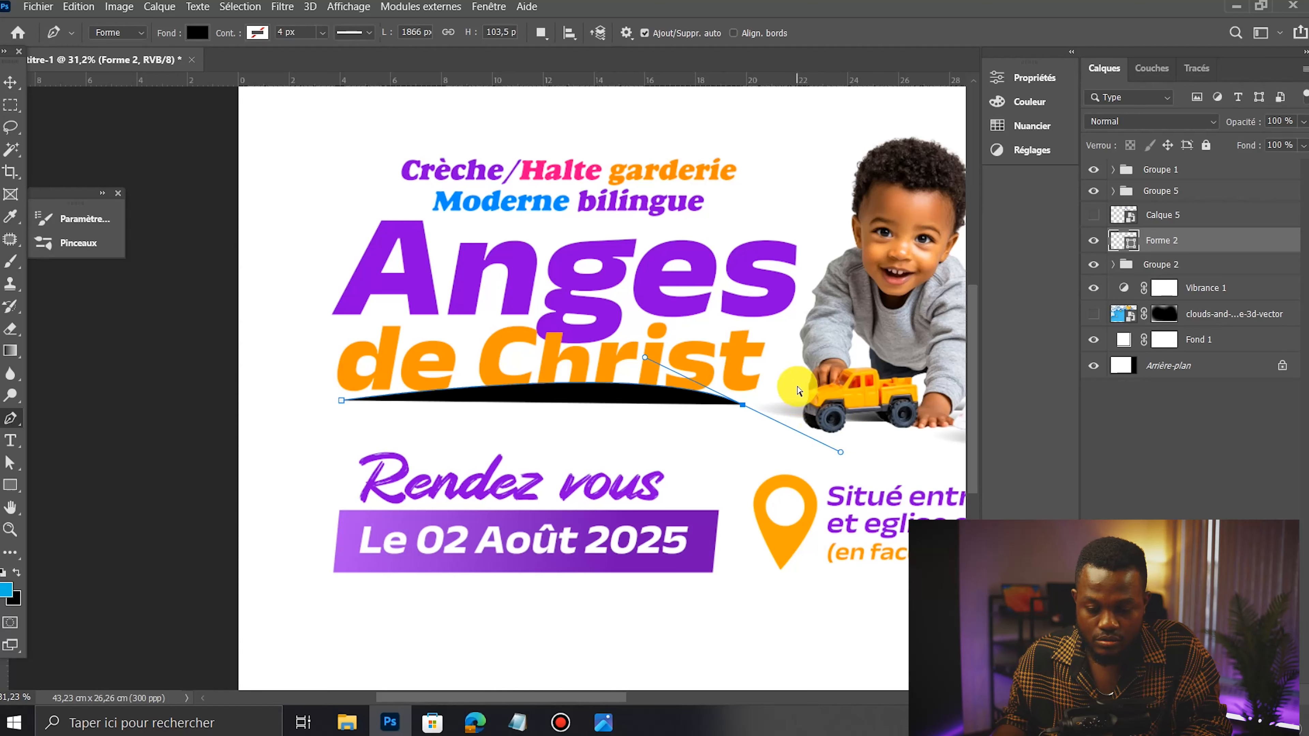
key(ctrl+z)
key(ctrl+z)
Step: Draw a closed, tapering black underline shape below "de Christ" with the Pen tool, thick at its left end and with a curved lower edge
drag(341, 440, 345, 427)
key(ctrl+z)
click(349, 409)
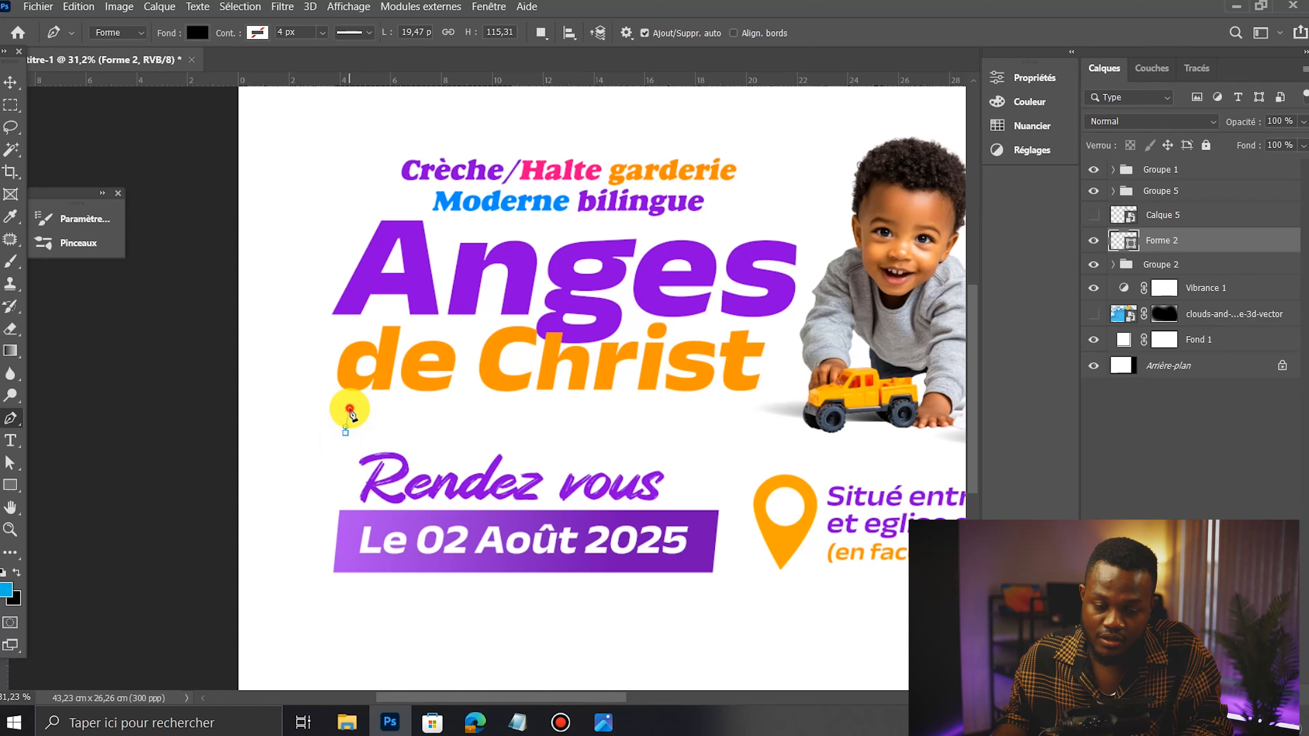
click(753, 399)
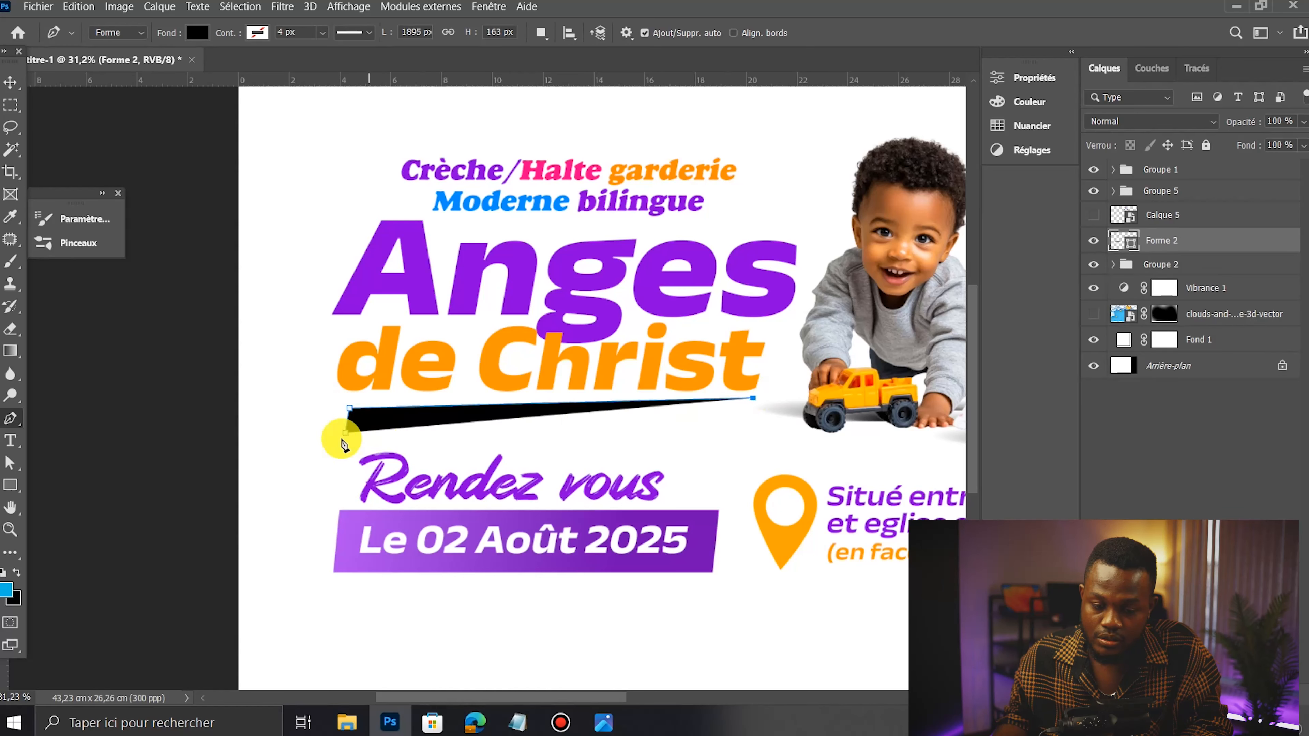
drag(284, 467, 281, 456)
Step: Adjust the underline's upper-left and right anchor points with direct selection, making the shape about 1869 x 150 px
click(11, 461)
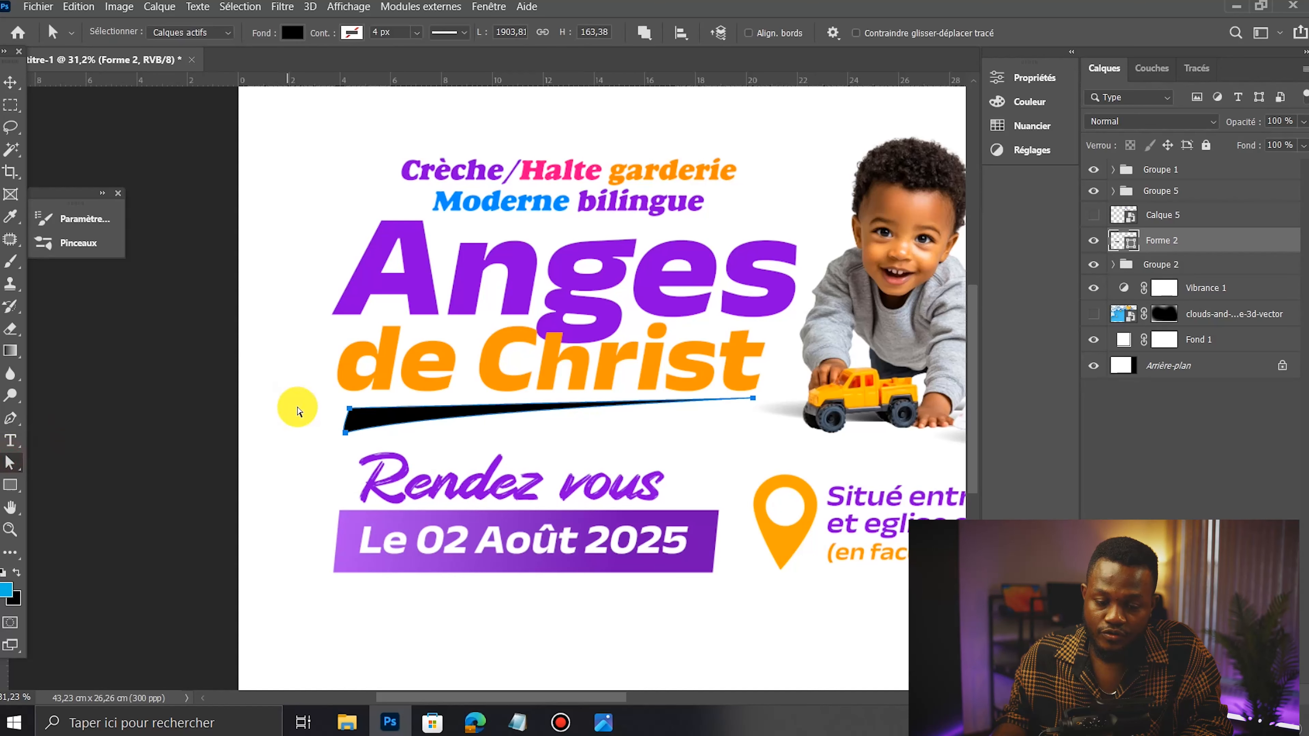
drag(359, 405, 359, 406)
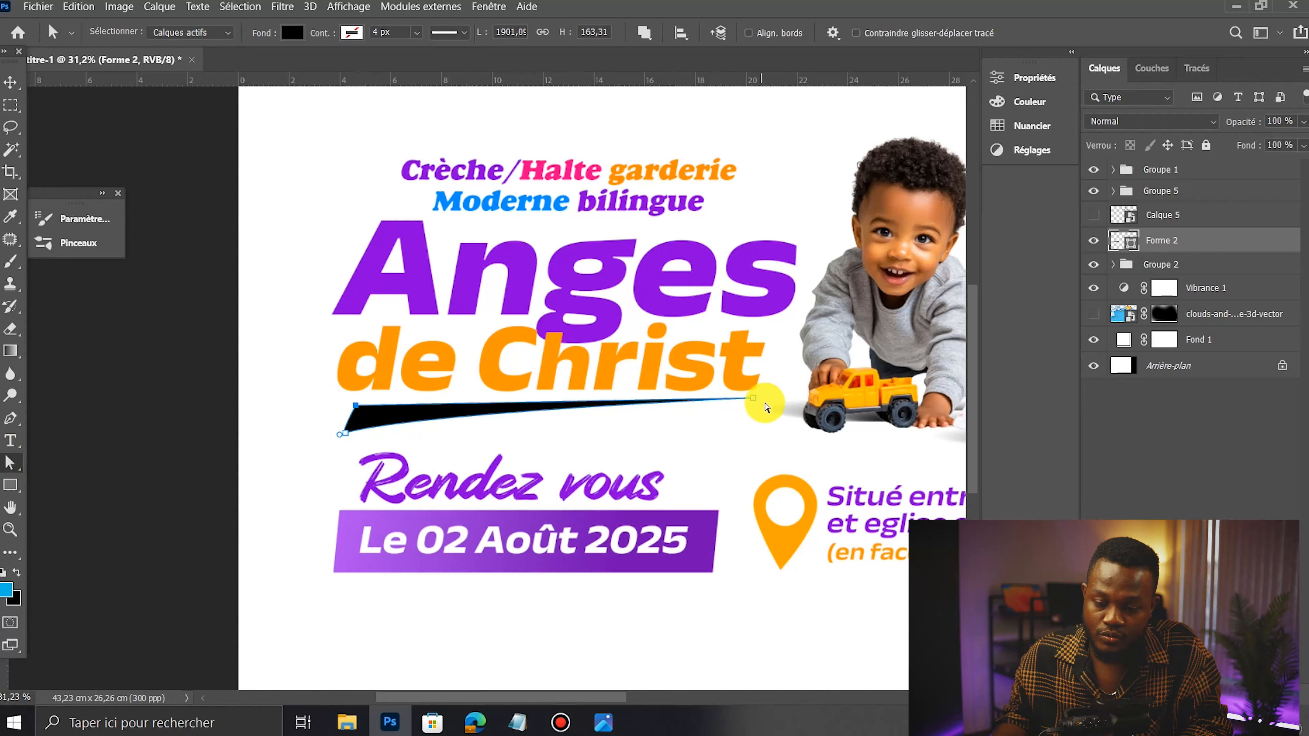
drag(755, 400, 748, 400)
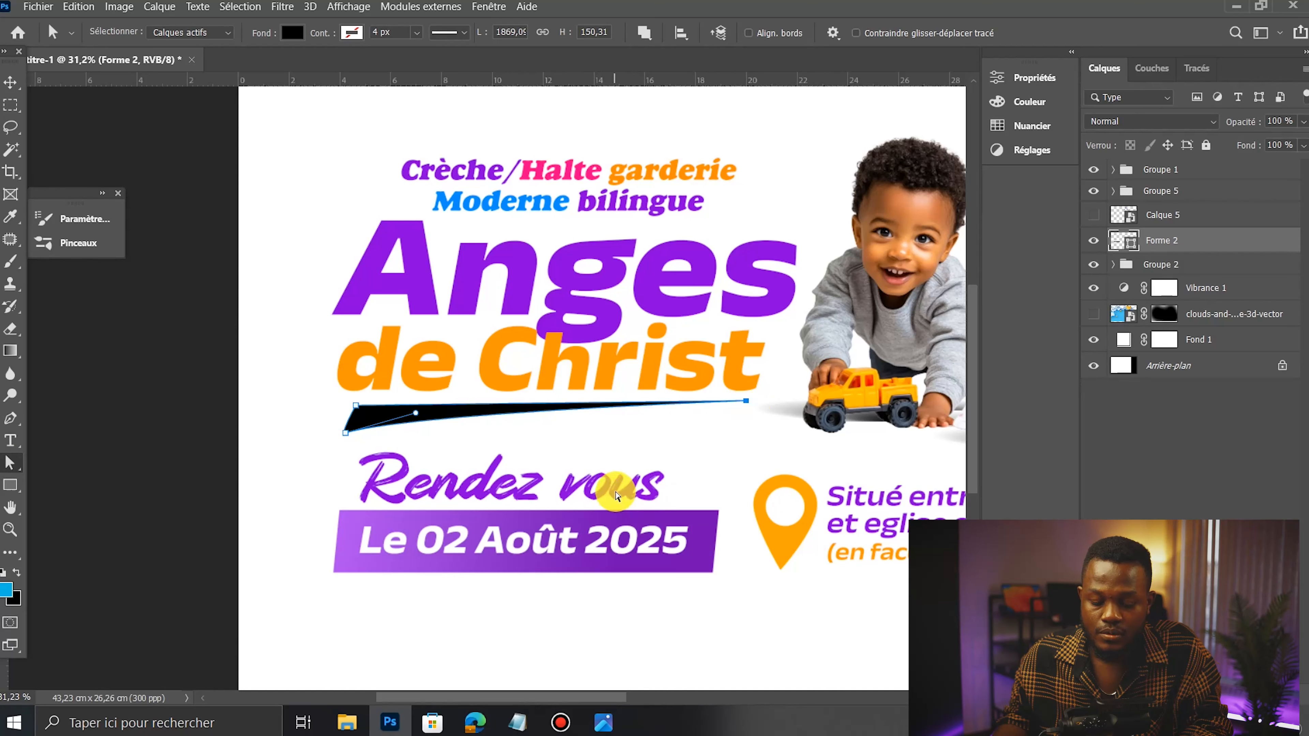
click(10, 82)
scroll(608, 457, down, 3)
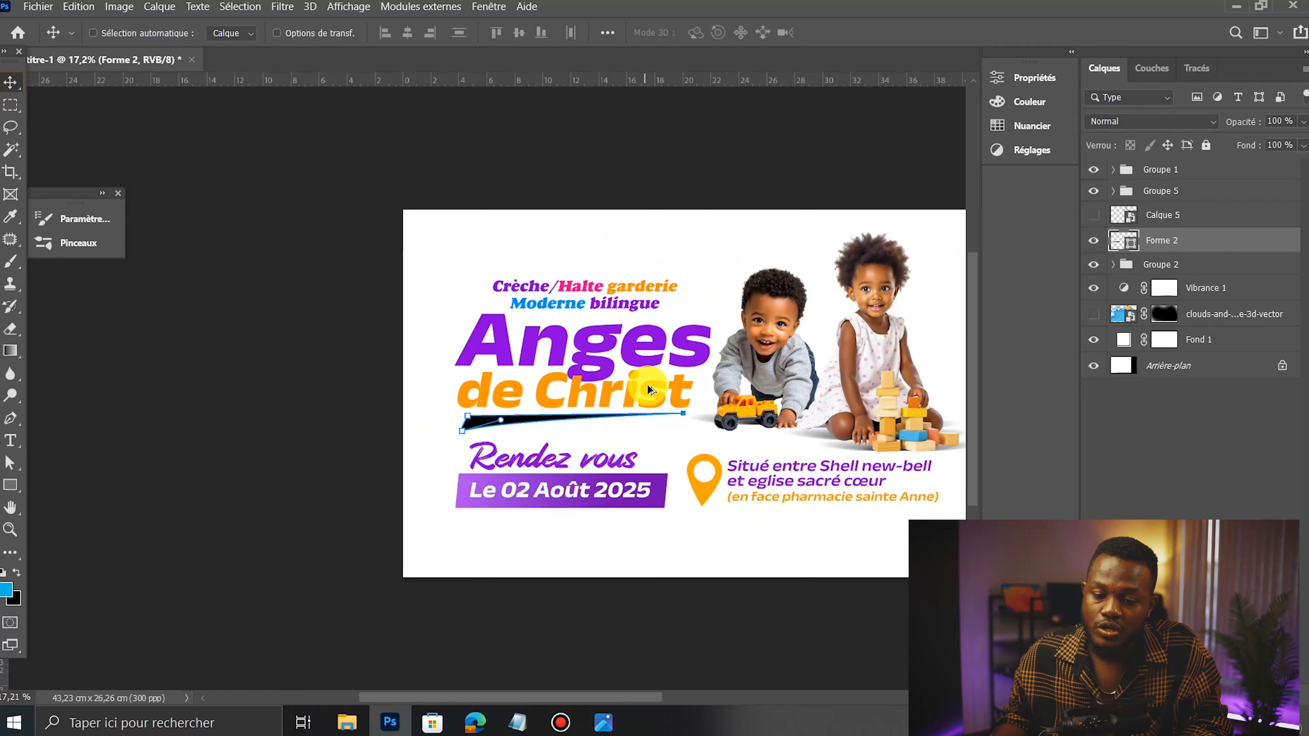
scroll(582, 374, up, 1)
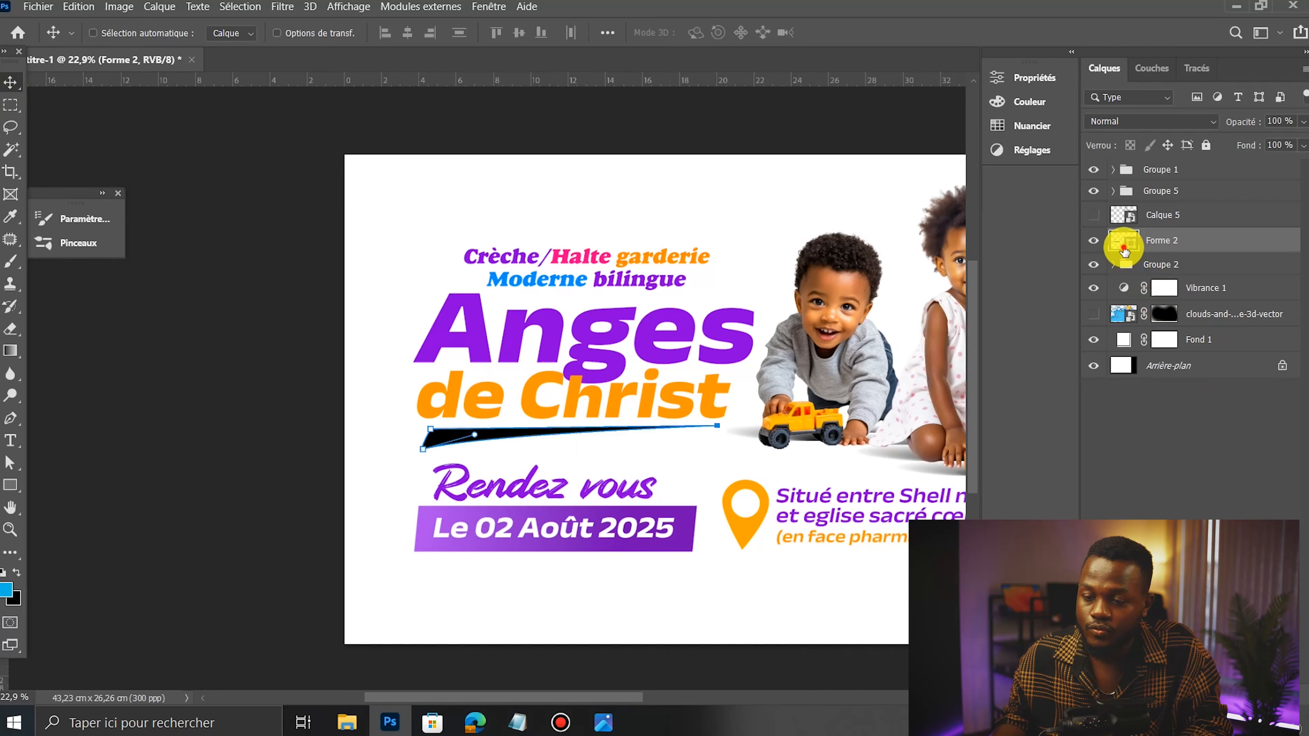
Step: Recolor the underline shape Forme 2 with the orange sampled from "de Christ"
double_click(1128, 243)
click(479, 397)
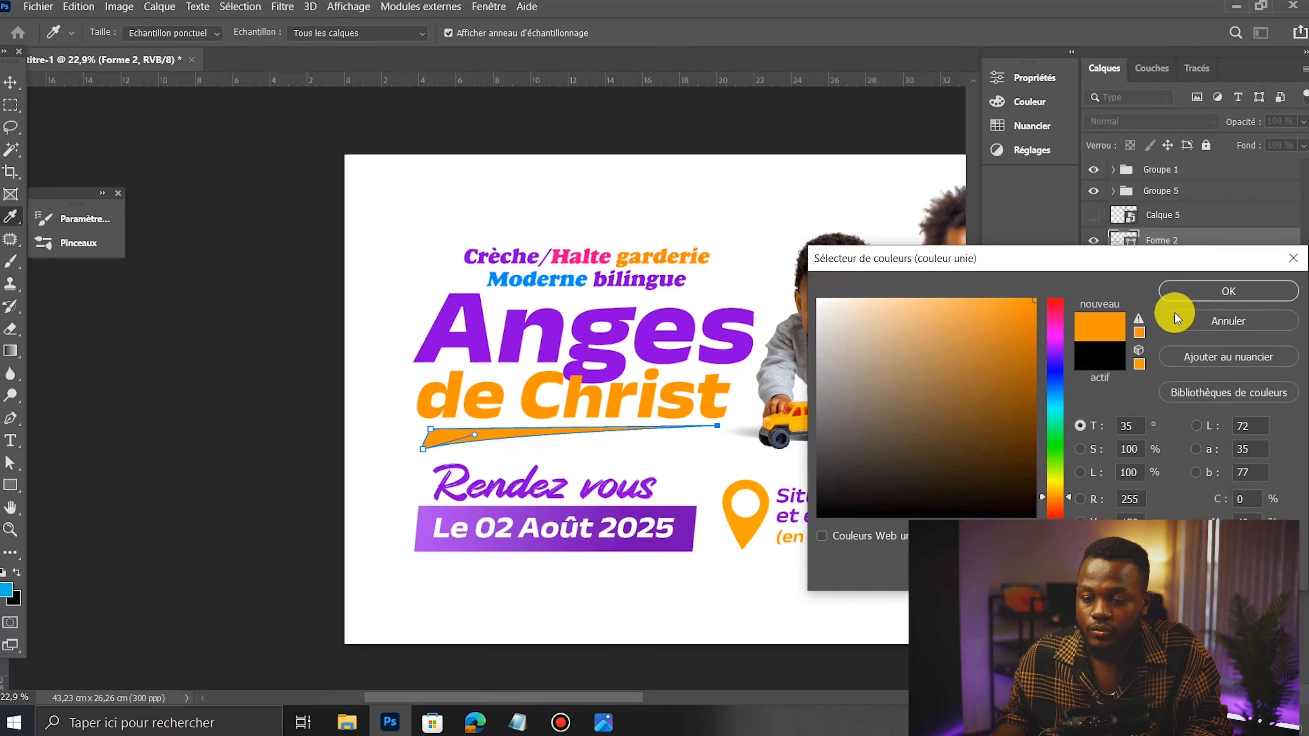
click(1207, 290)
scroll(259, 437, down, 4)
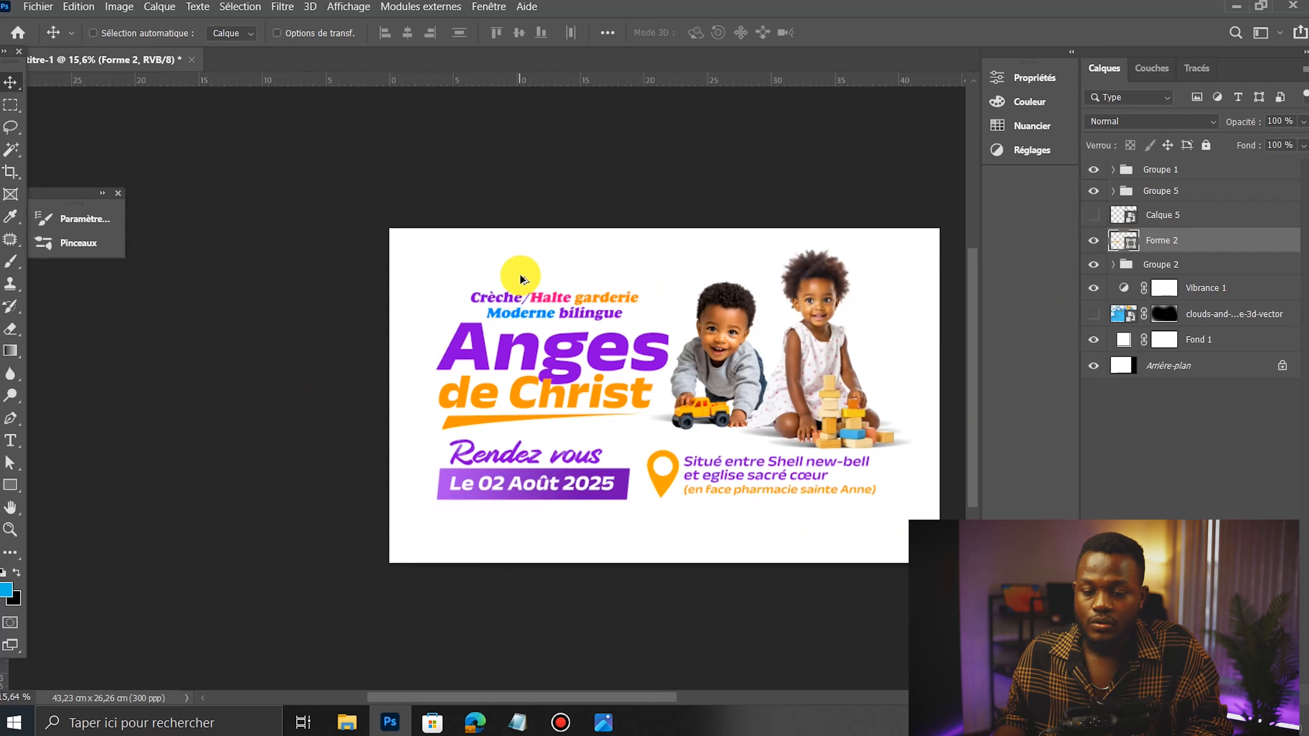
scroll(527, 276, up, 5)
scroll(657, 342, down, 4)
scroll(409, 380, up, 3)
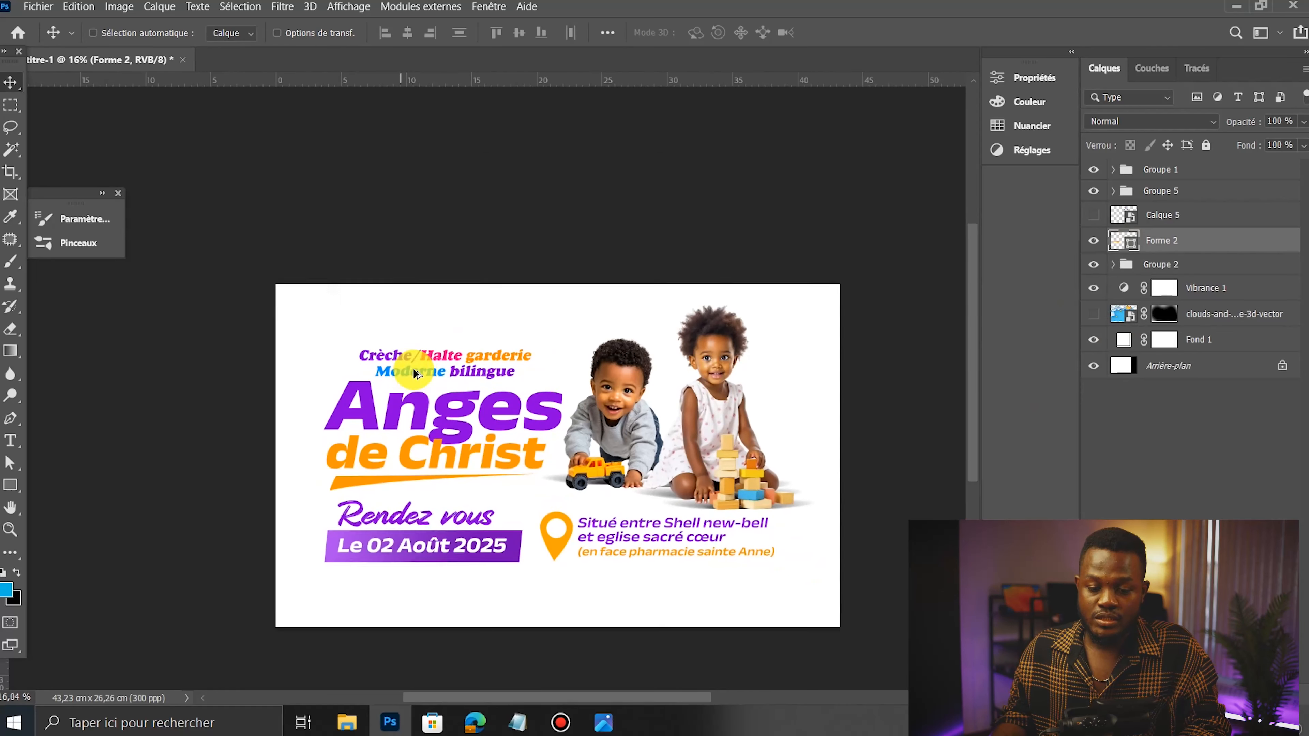
Step: Scale the underline down a little and shift it right beneath "de Christ"
key(ctrl+t)
drag(330, 482, 361, 485)
key(Return)
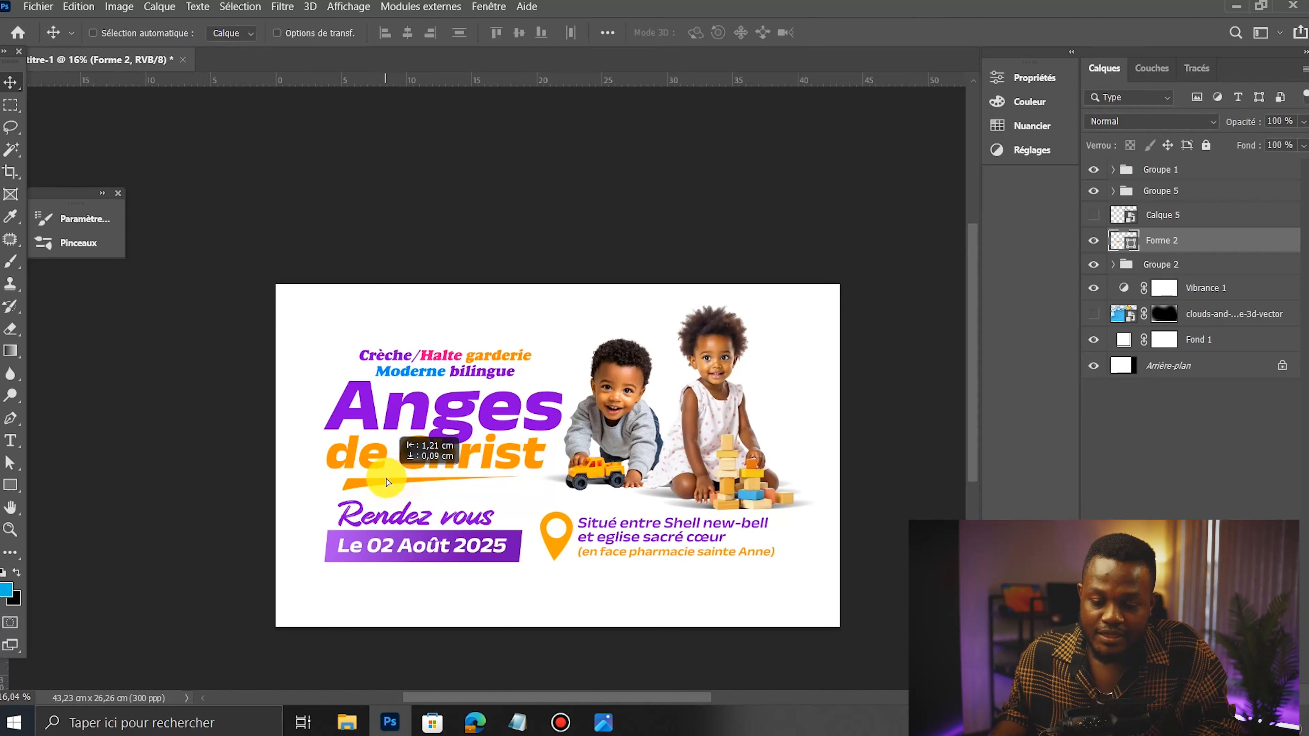
Step: Flatten the underline to about 61 % height and widen it leftward to about 106.5 %, close to the title's left edge
scroll(423, 482, up, 3)
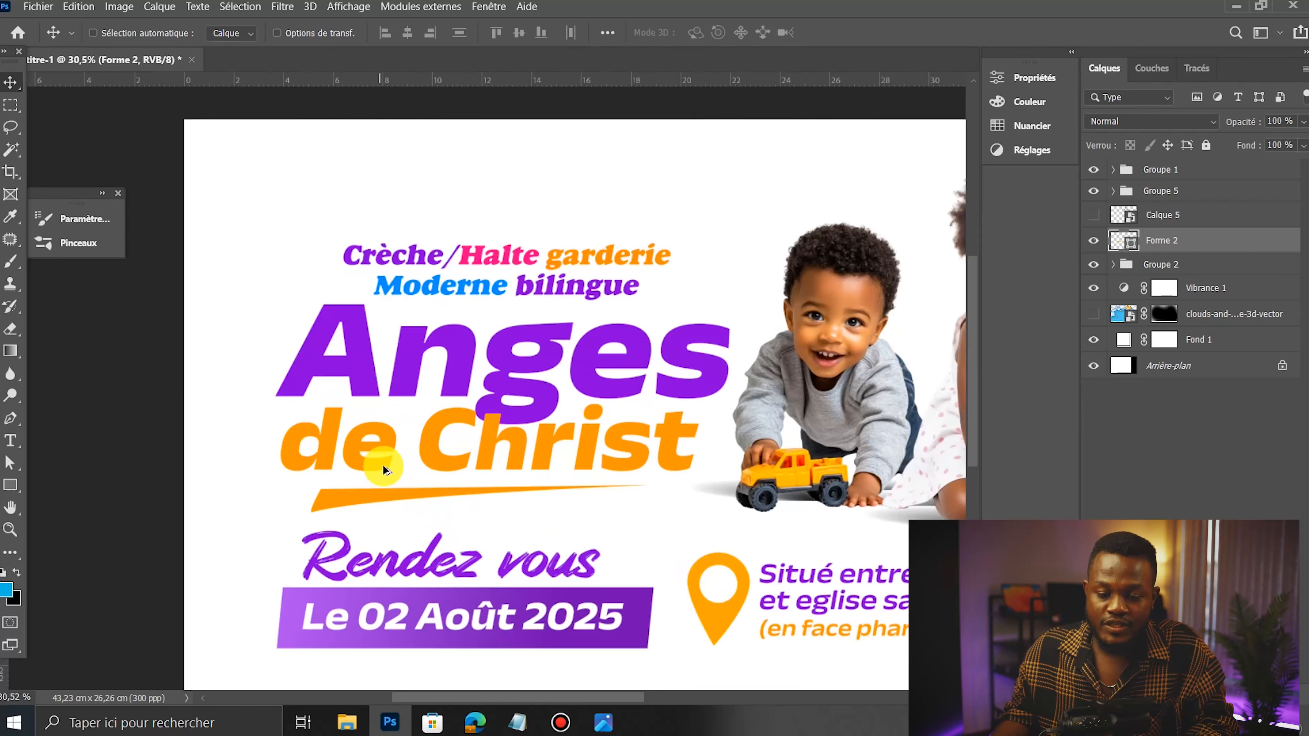
key(ctrl+t)
drag(479, 512, 610, 505)
drag(310, 494, 287, 489)
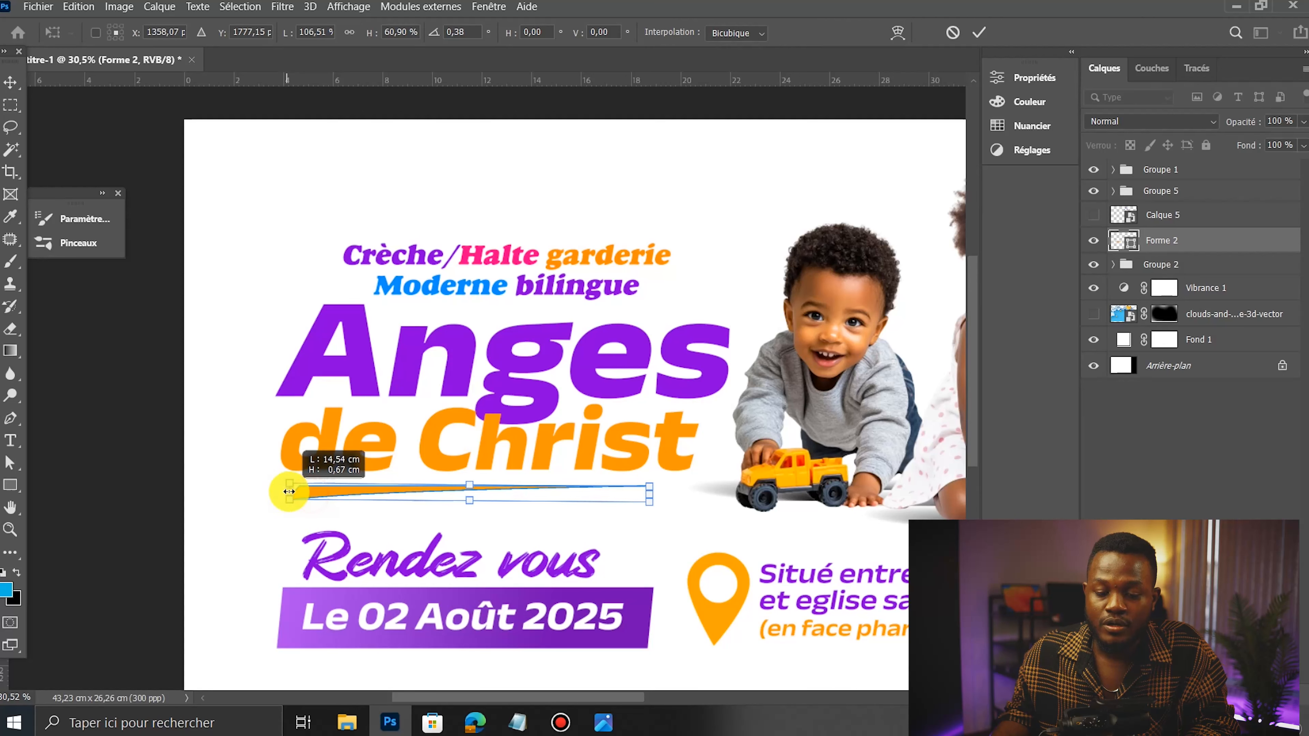
double_click(326, 486)
scroll(458, 506, down, 3)
scroll(456, 513, up, 3)
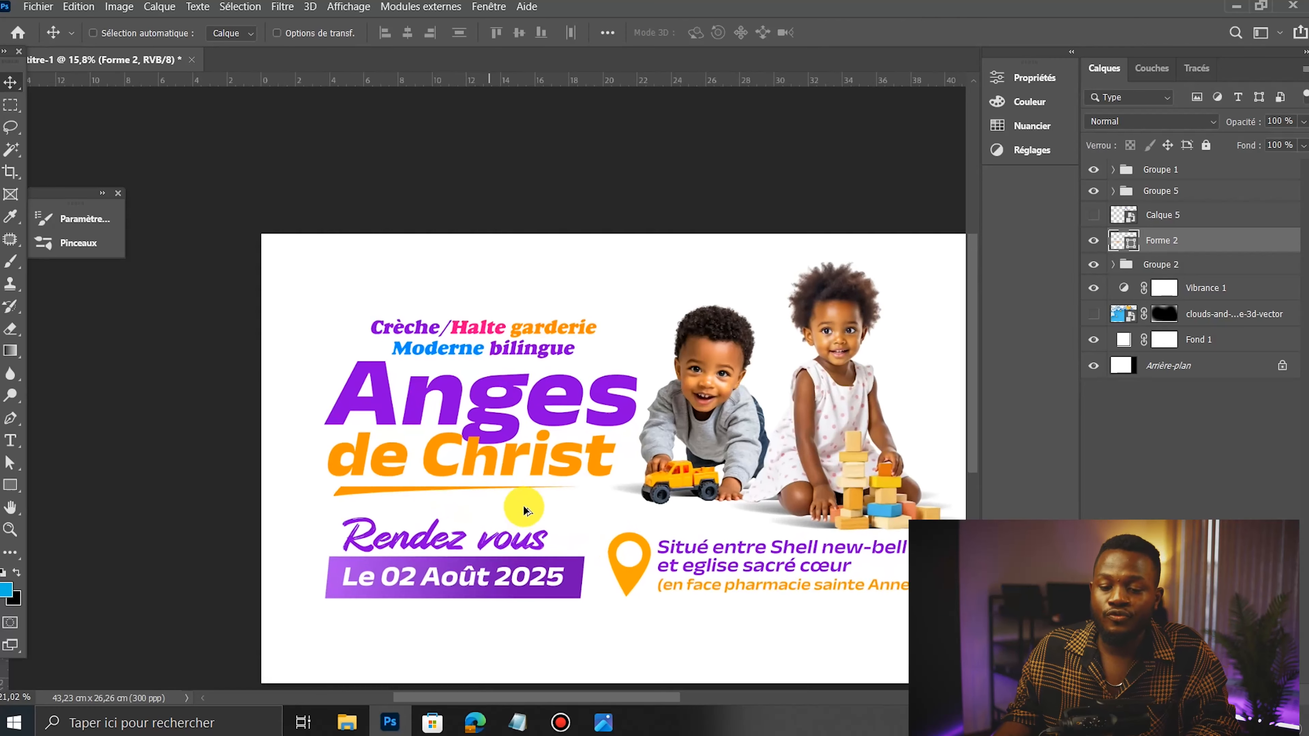
scroll(534, 469, down, 2)
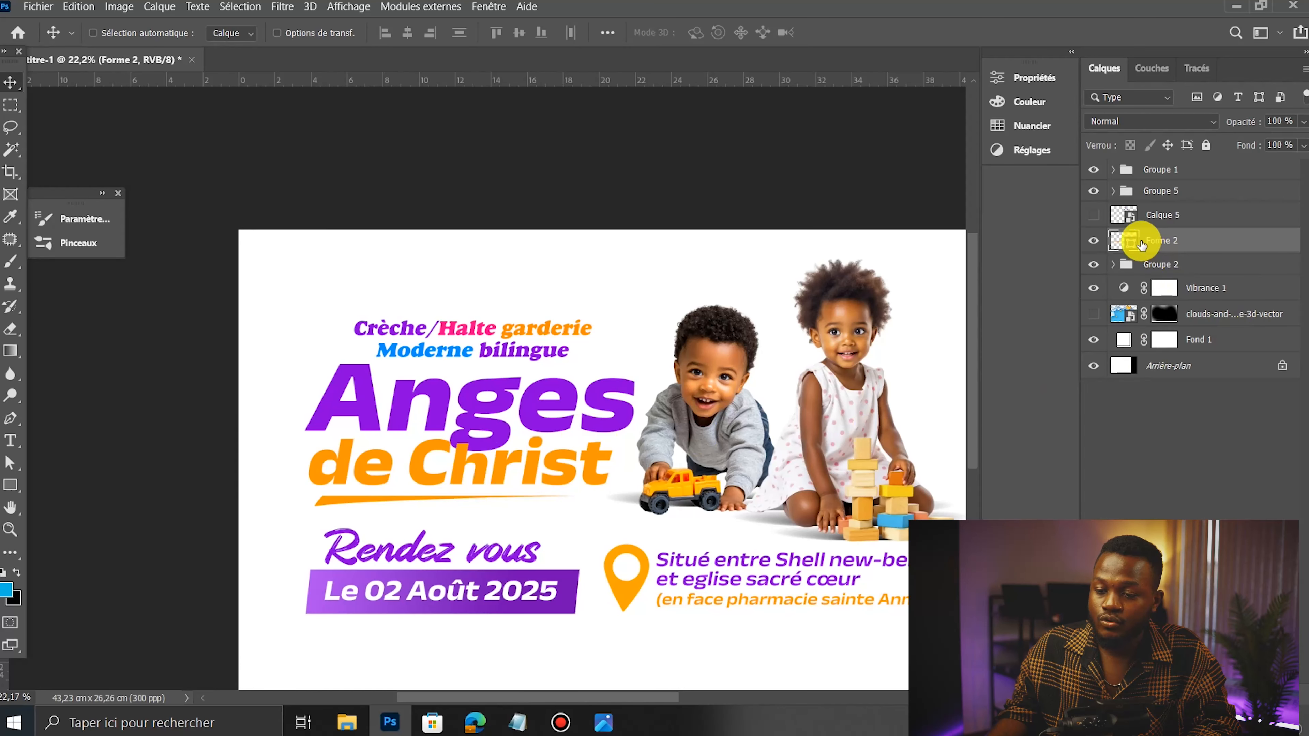
Step: Try recoloring the underline with the purple sampled from "Anges", and undo the color change
double_click(1082, 247)
click(483, 402)
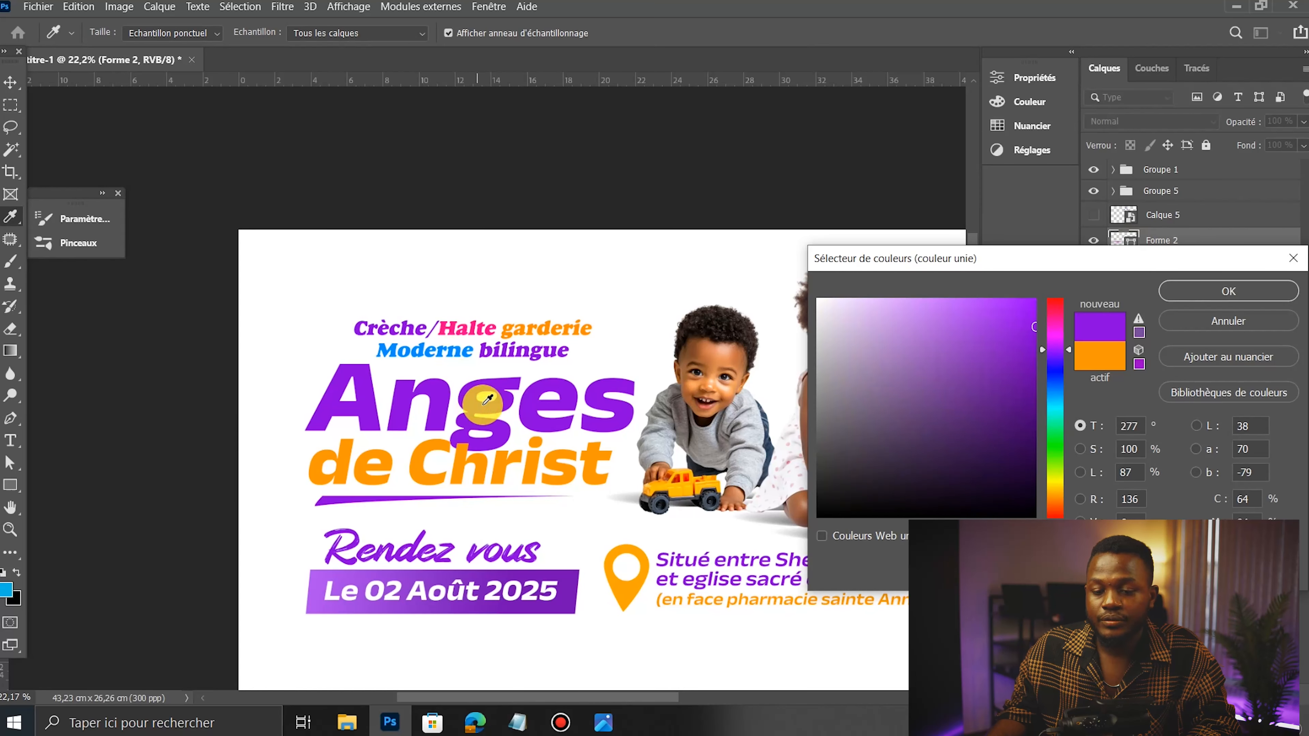
click(1163, 296)
scroll(444, 500, down, 3)
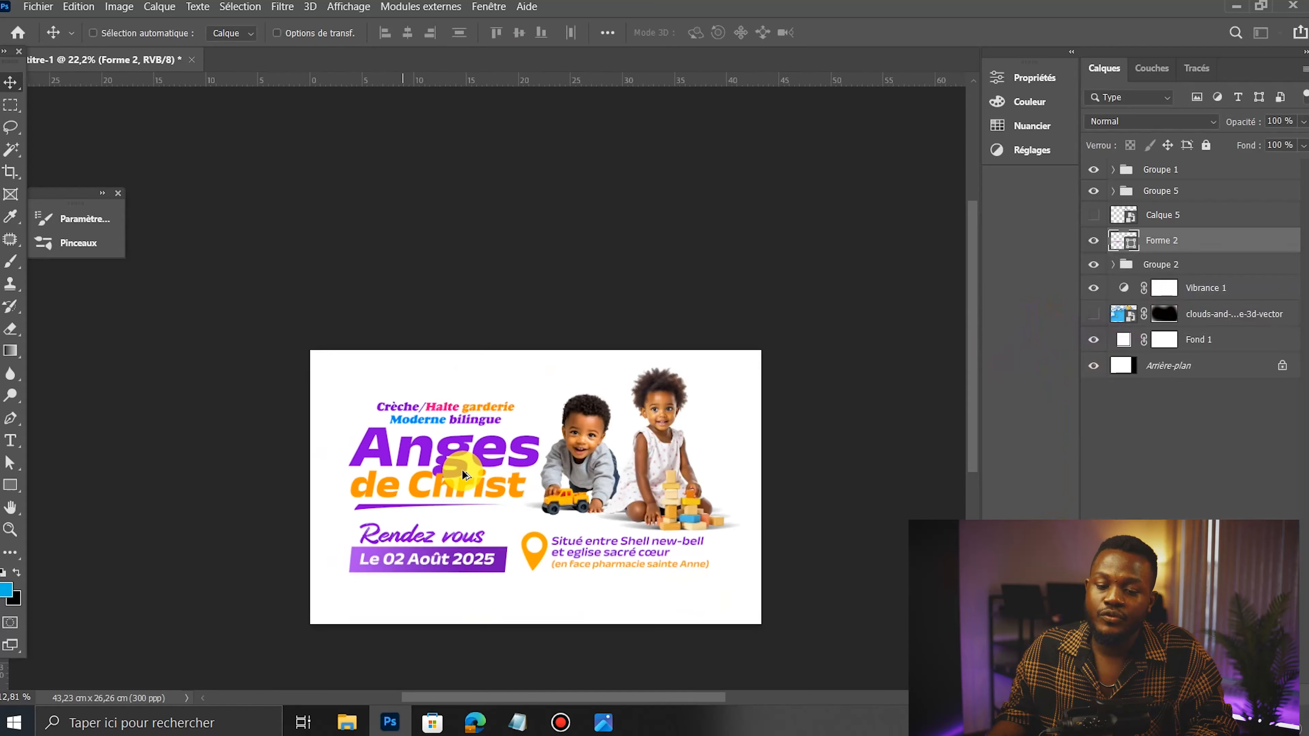
scroll(467, 459, up, 1)
key(ctrl+z)
scroll(490, 424, down, 1)
scroll(512, 516, down, 2)
scroll(507, 540, up, 3)
Step: Nudge the date and location block in Groupe 5 slightly up
click(1142, 171)
scroll(594, 454, up, 1)
scroll(594, 454, up, 2)
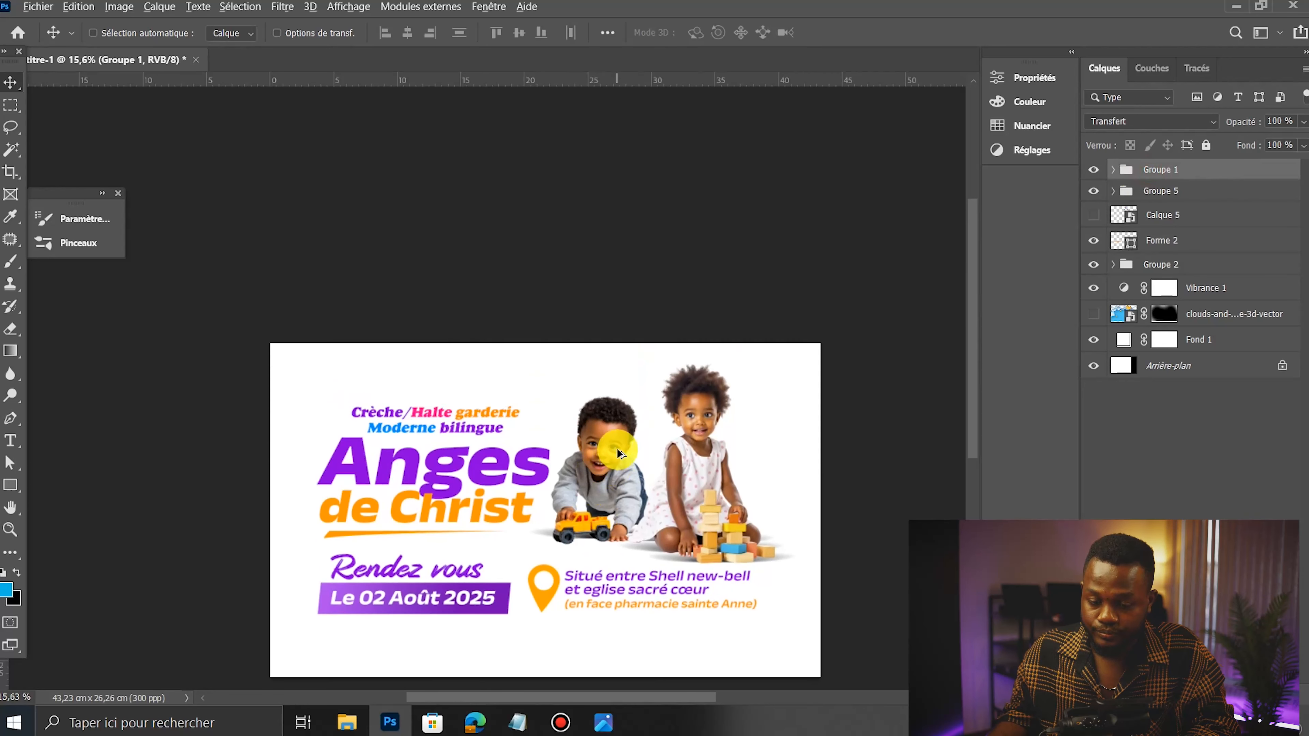
scroll(607, 424, down, 1)
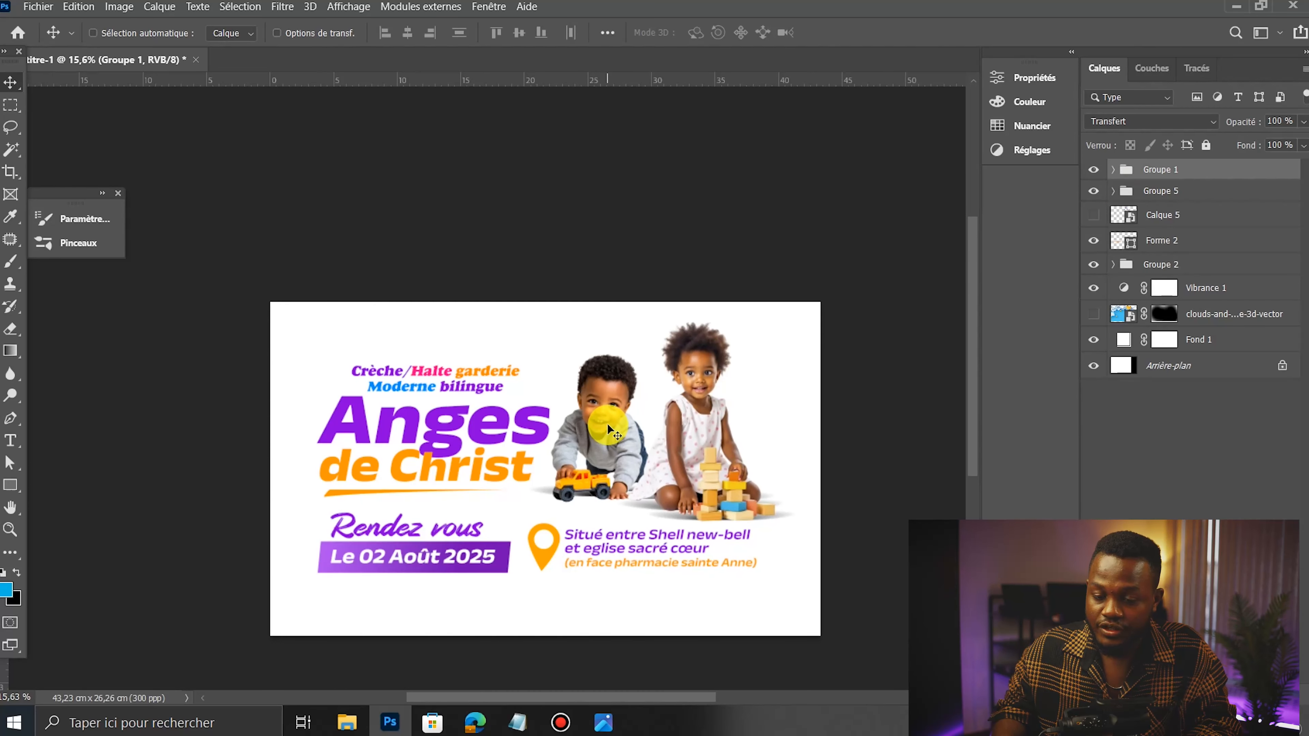
click(1158, 190)
key(shift+Up)
key(shift+Up)
key(shift+Up)
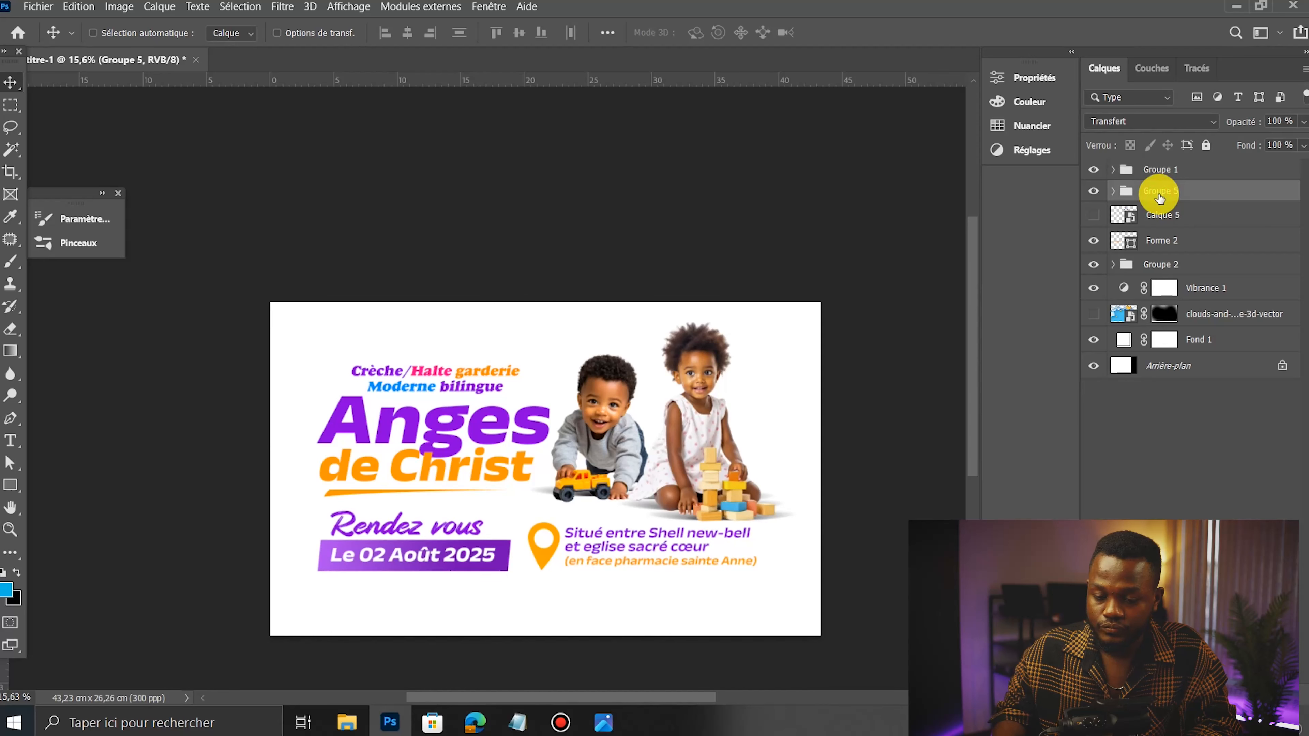
Step: Draw a wide rectangle of about 6244 x 1401 px over the flyer's lower part and fill it with the recently used light purple
scroll(732, 397, down, 3)
scroll(722, 422, up, 3)
scroll(628, 422, down, 3)
scroll(542, 476, up, 3)
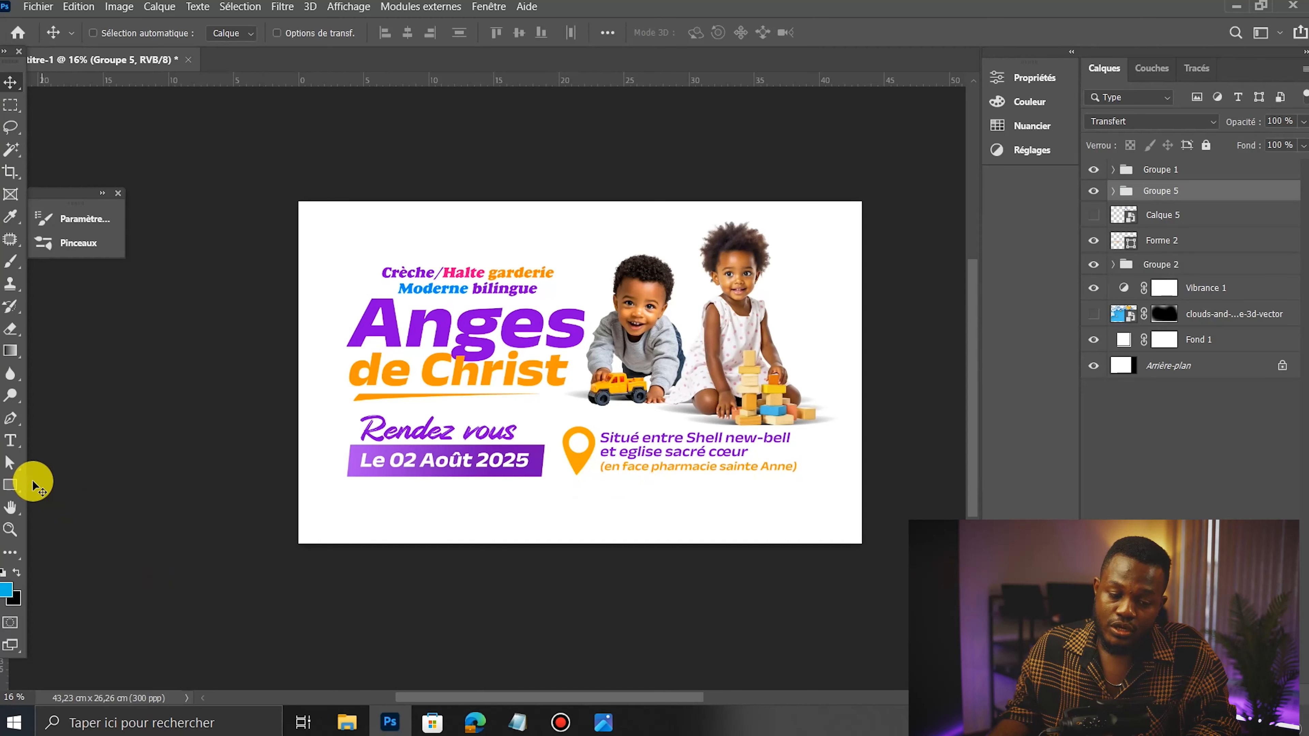
click(11, 485)
drag(287, 512, 629, 588)
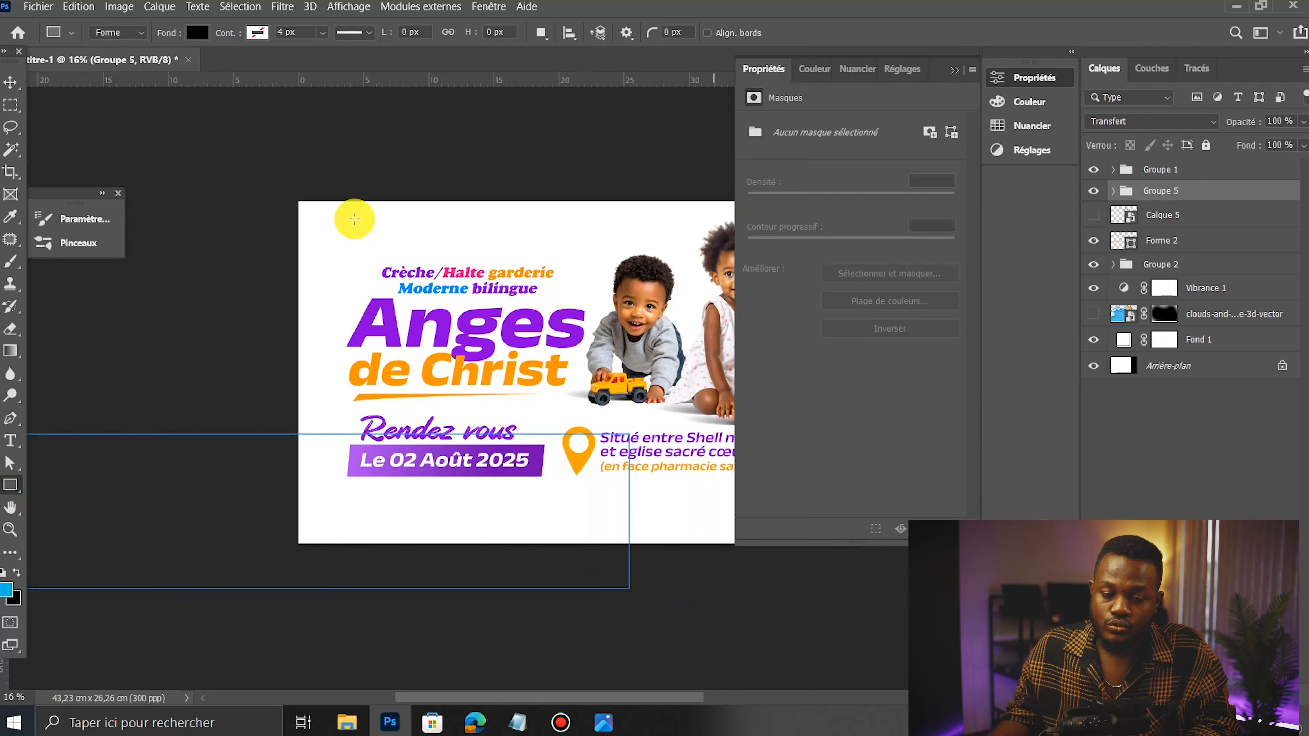
click(198, 33)
click(149, 124)
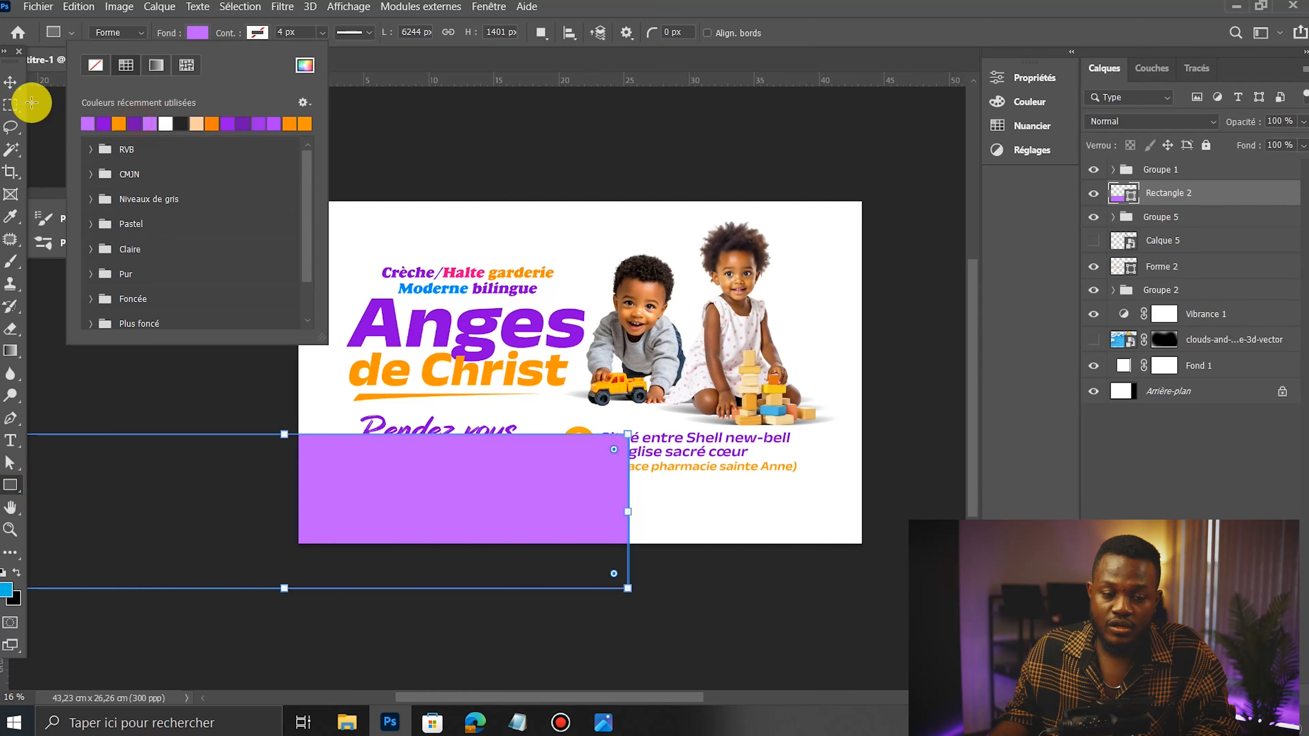
click(31, 103)
Step: Move the purple rectangle to the flyer's lower edge as a full-width footer band below the date and location block
key(v)
drag(529, 409, 748, 465)
scroll(696, 426, up, 2)
scroll(562, 454, down, 2)
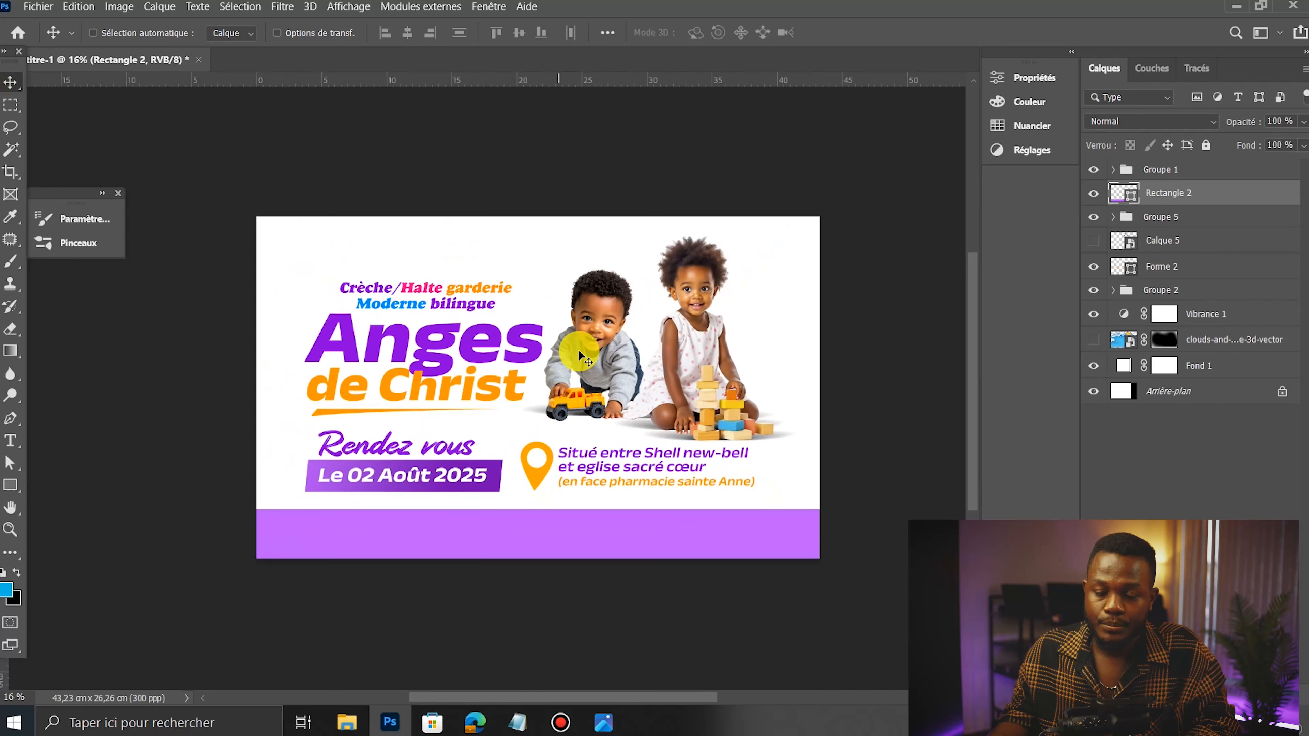
scroll(563, 425, up, 2)
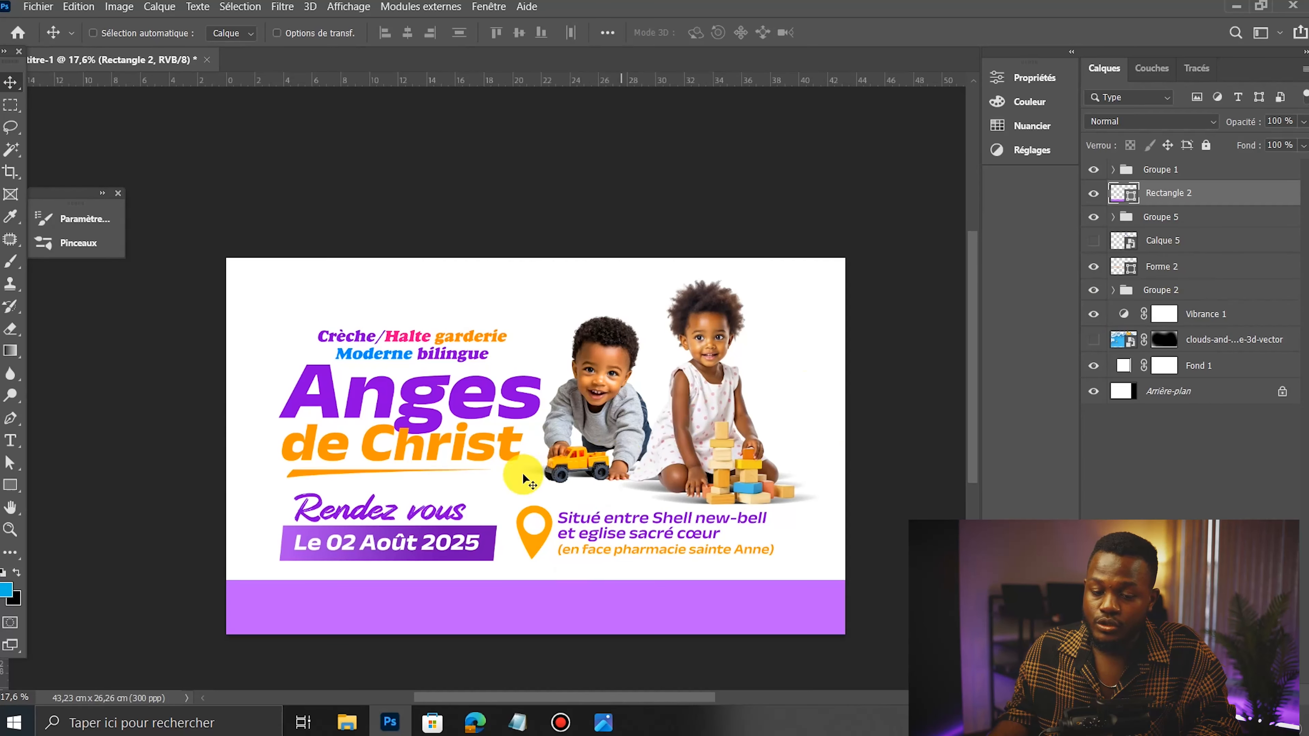
click(481, 549)
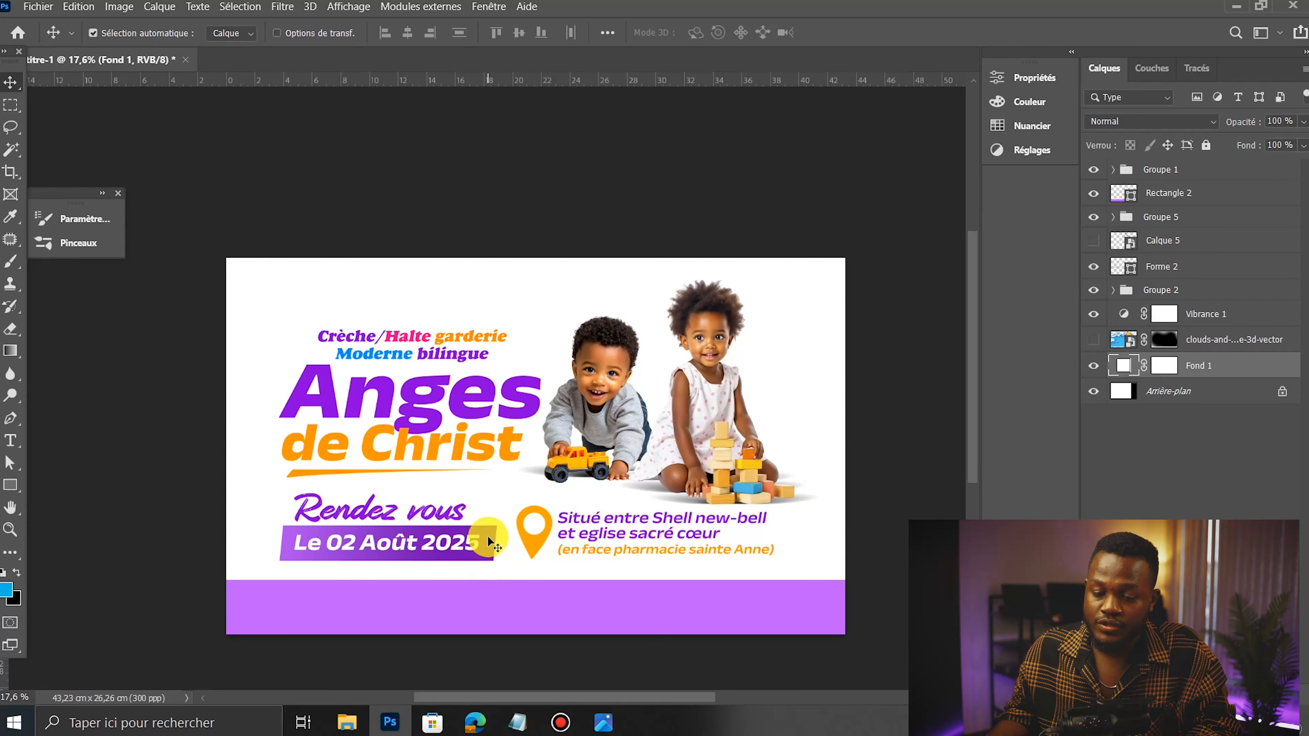
click(488, 536)
right_click(1214, 288)
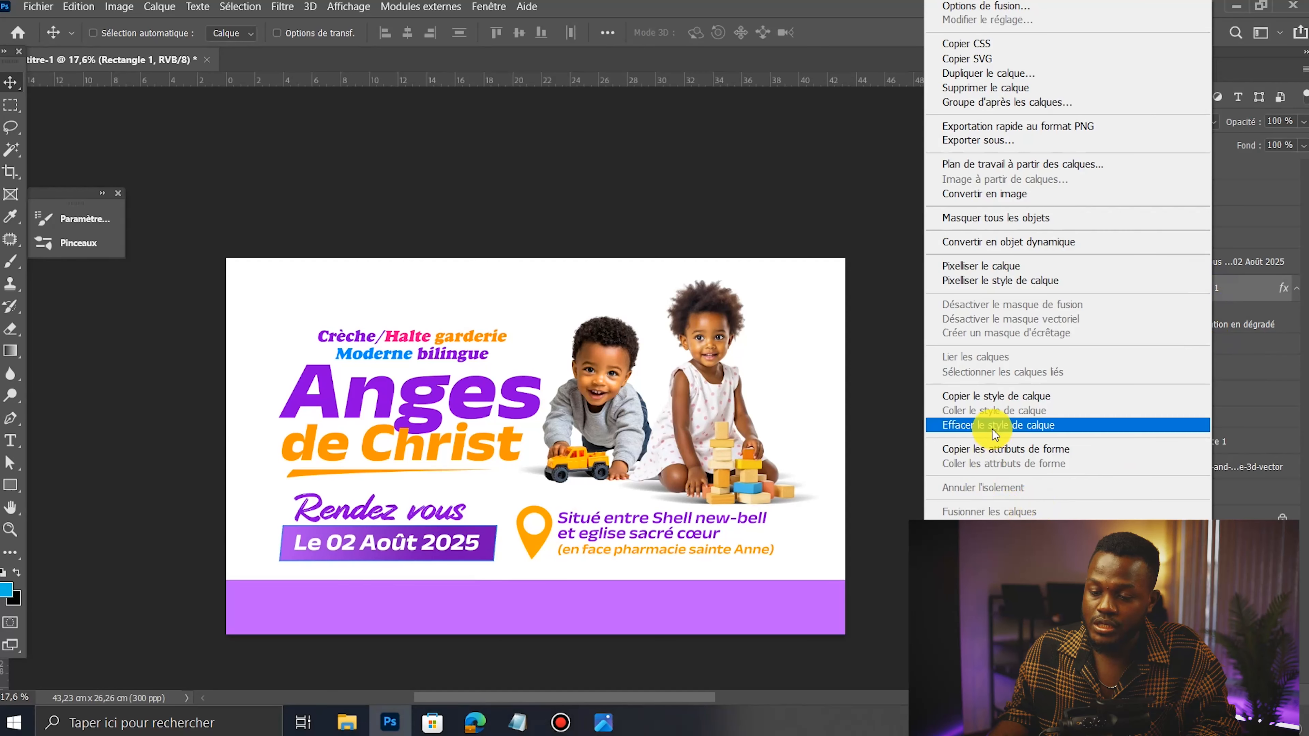
right_click(893, 352)
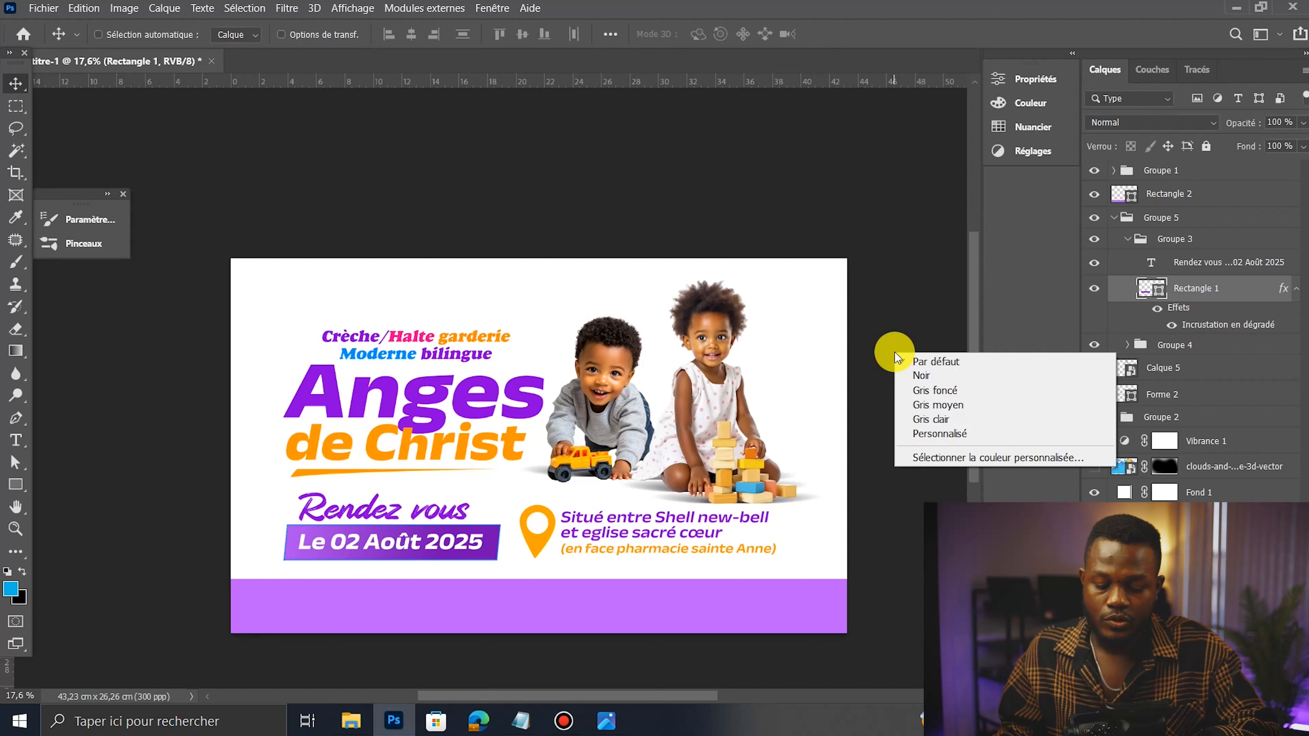
click(859, 369)
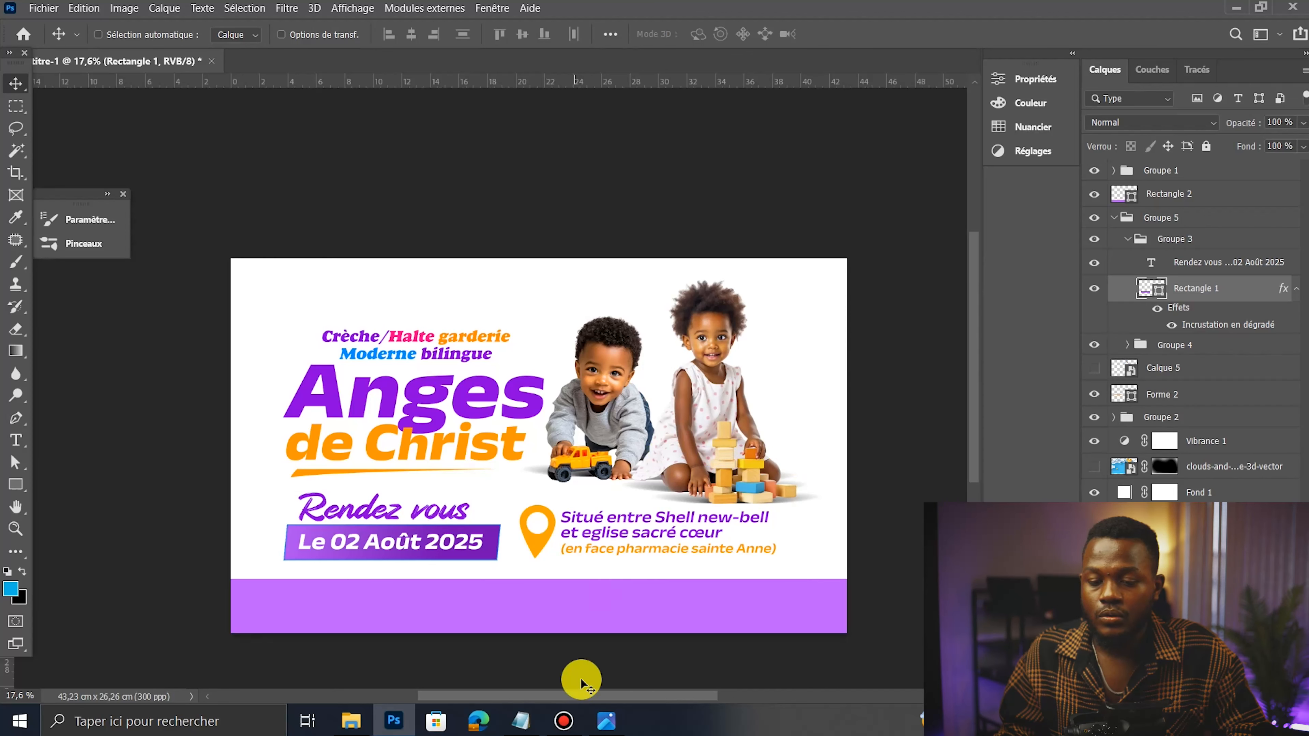
click(572, 722)
click(575, 722)
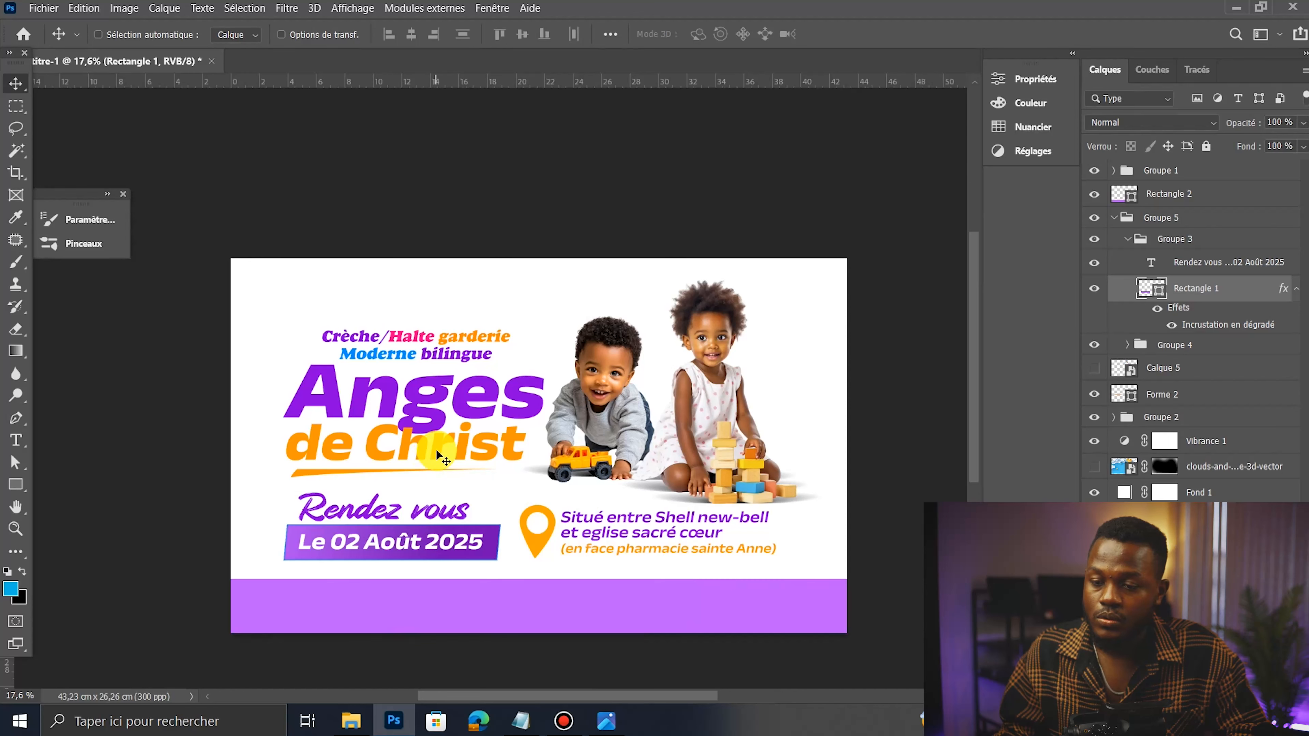
Step: Copy the gradient overlay style from the rectangle behind the date and paste it onto the purple footer band
scroll(404, 572, up, 5)
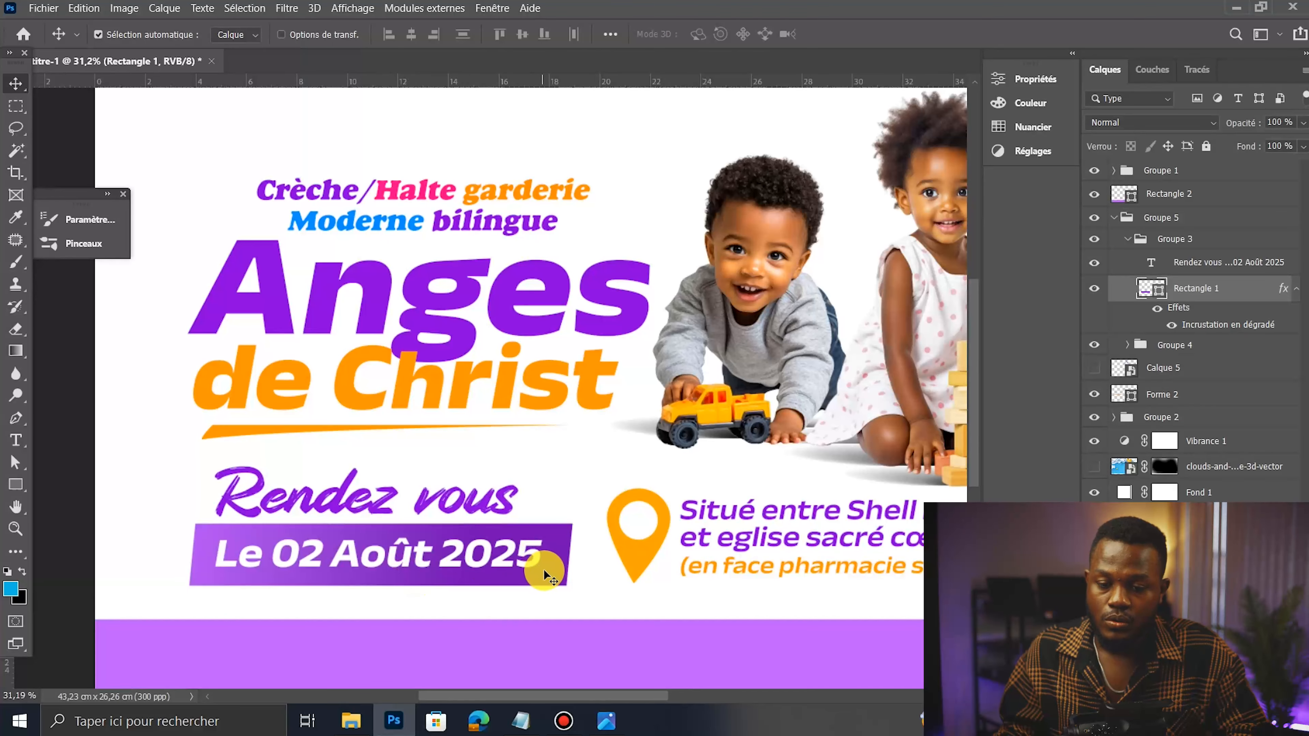
right_click(1195, 288)
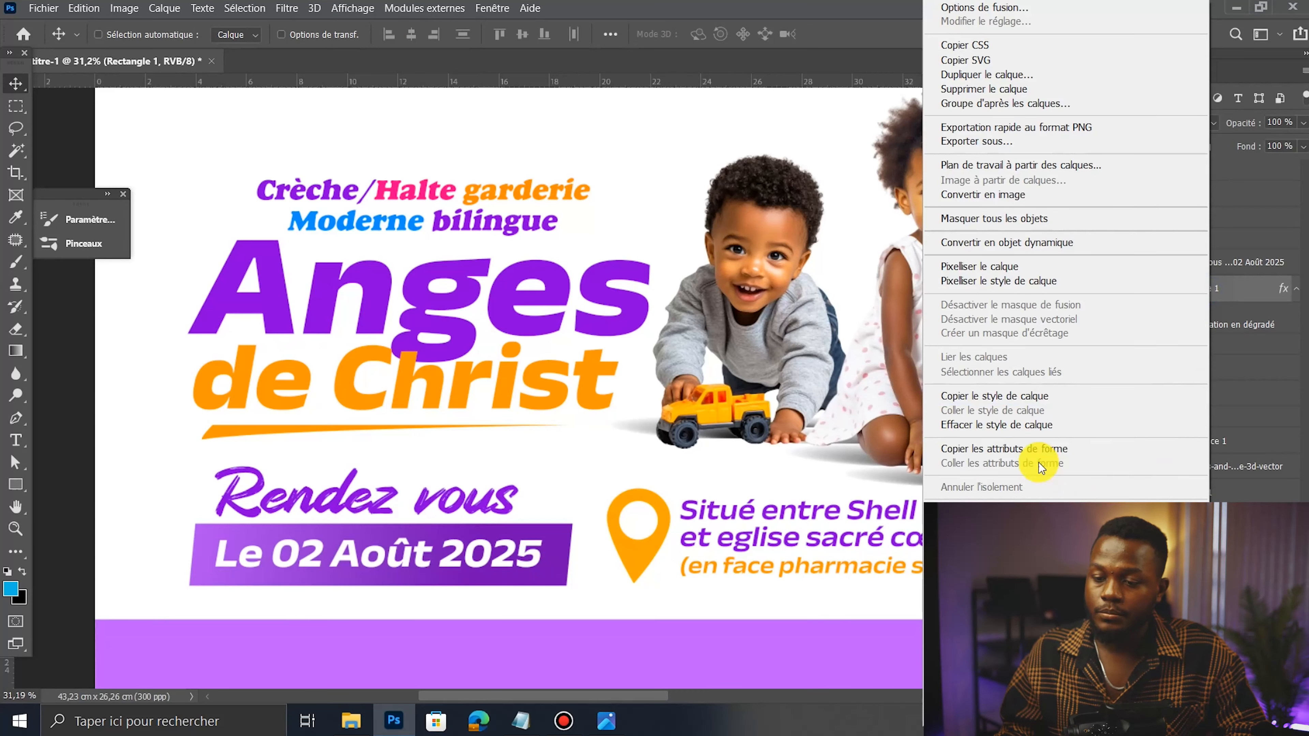
click(979, 397)
scroll(576, 526, down, 5)
ctrl+click(595, 601)
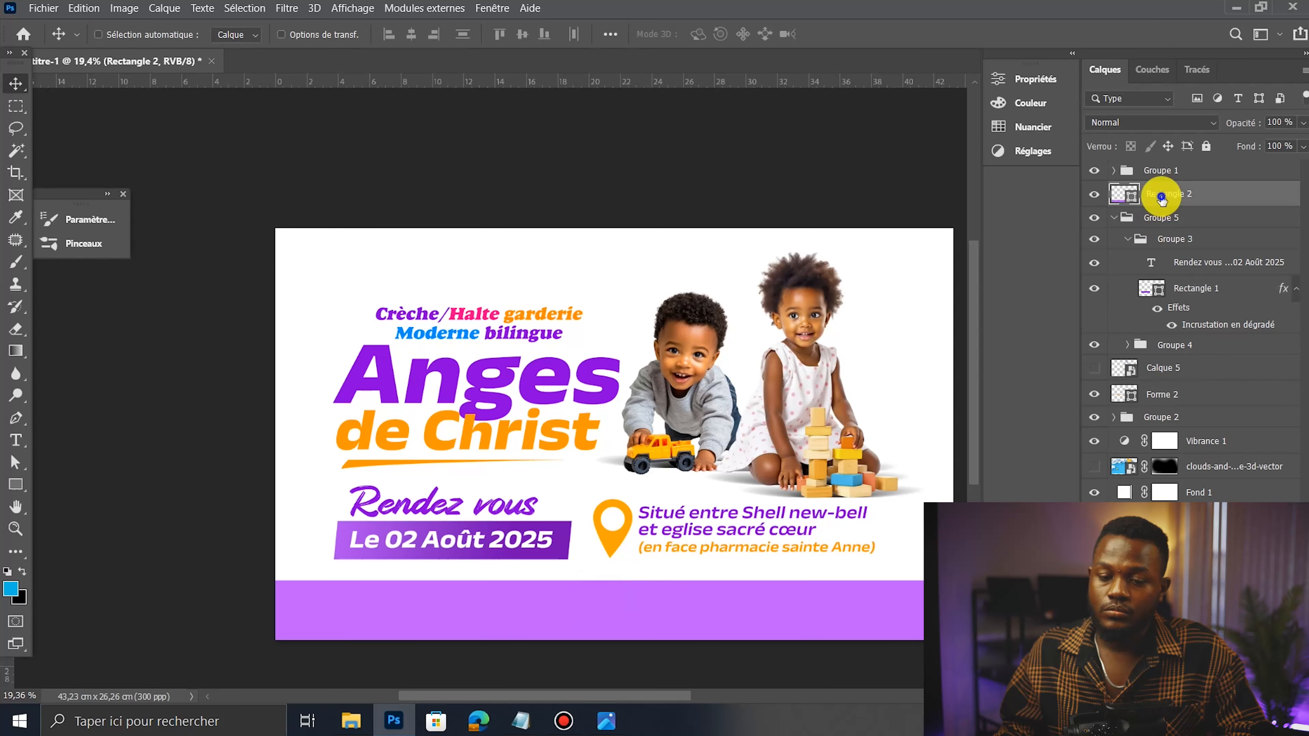
right_click(1161, 196)
click(943, 410)
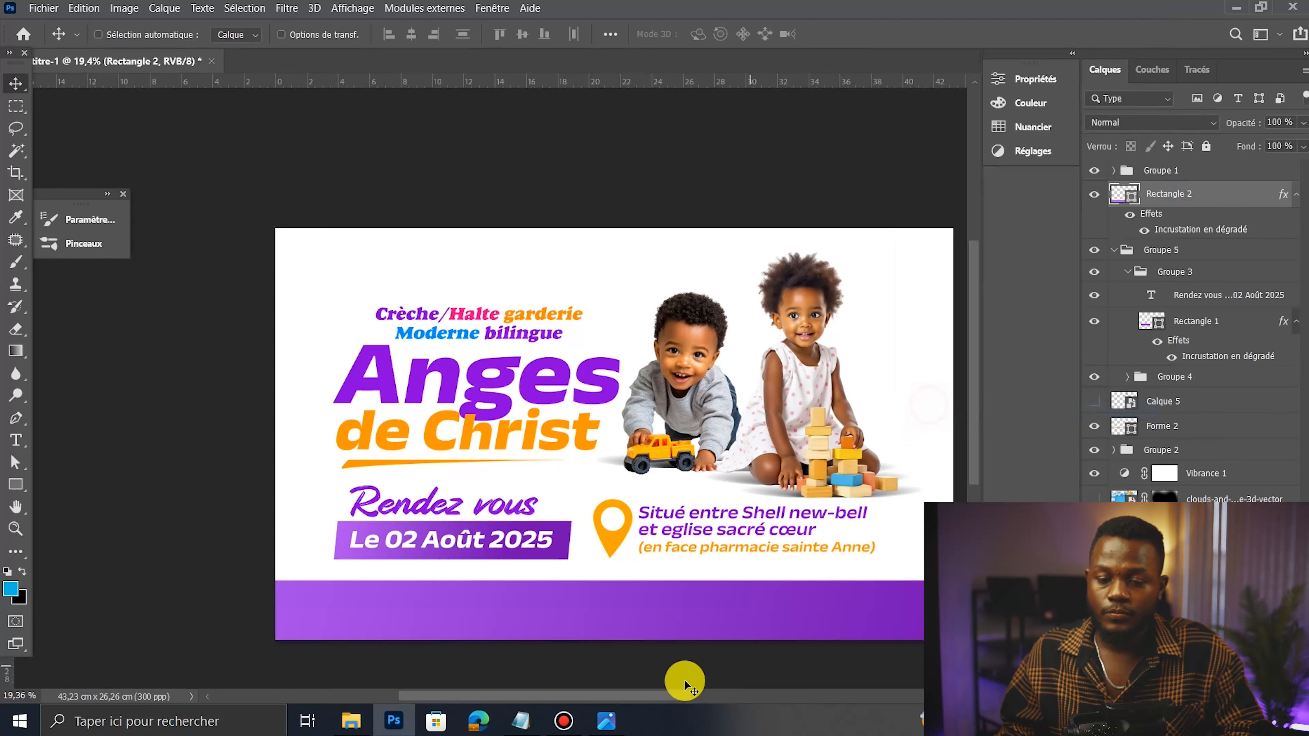
Step: Collapse Groupe 5 and nudge its date and location block slightly up
scroll(363, 530, down, 1)
scroll(516, 459, up, 2)
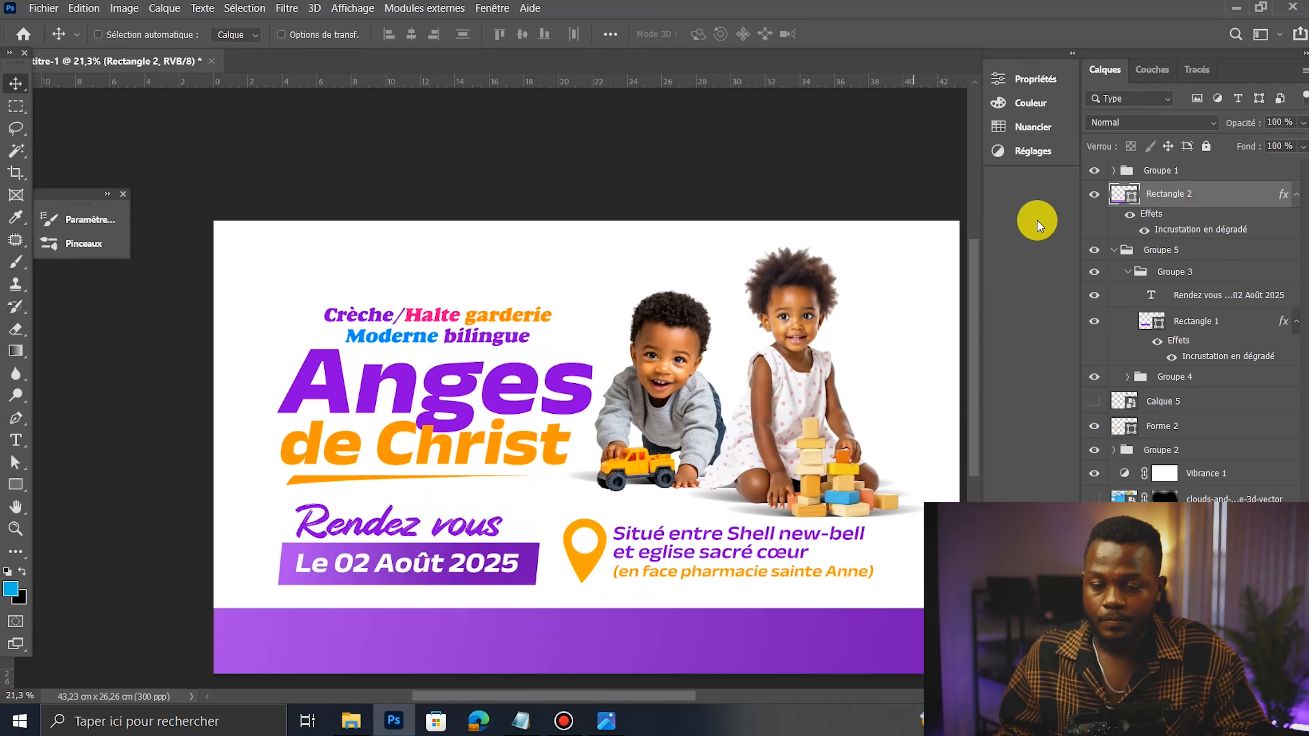
click(1113, 250)
click(1094, 250)
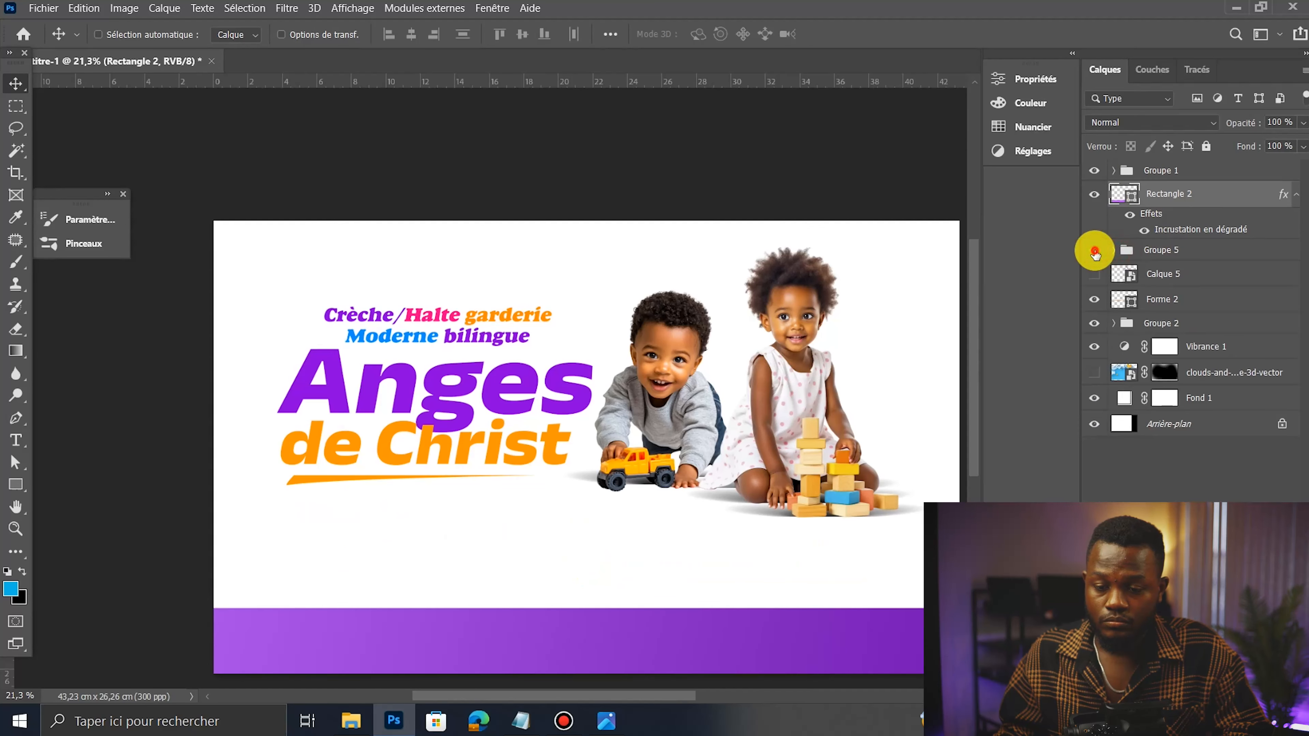
click(1094, 250)
click(1162, 252)
key(shift+Up)
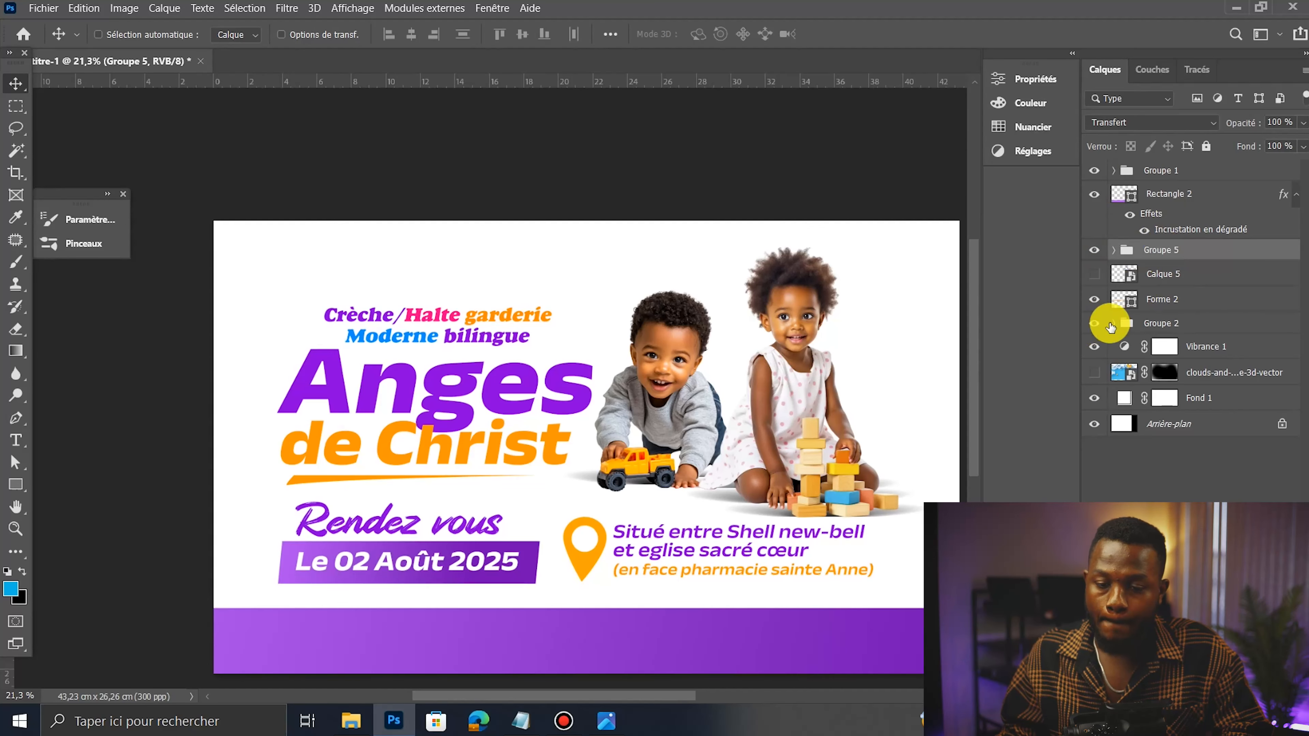
Step: Show the hidden clouds illustration layer behind the flyer's content
click(1094, 382)
scroll(613, 449, down, 1)
scroll(587, 453, up, 2)
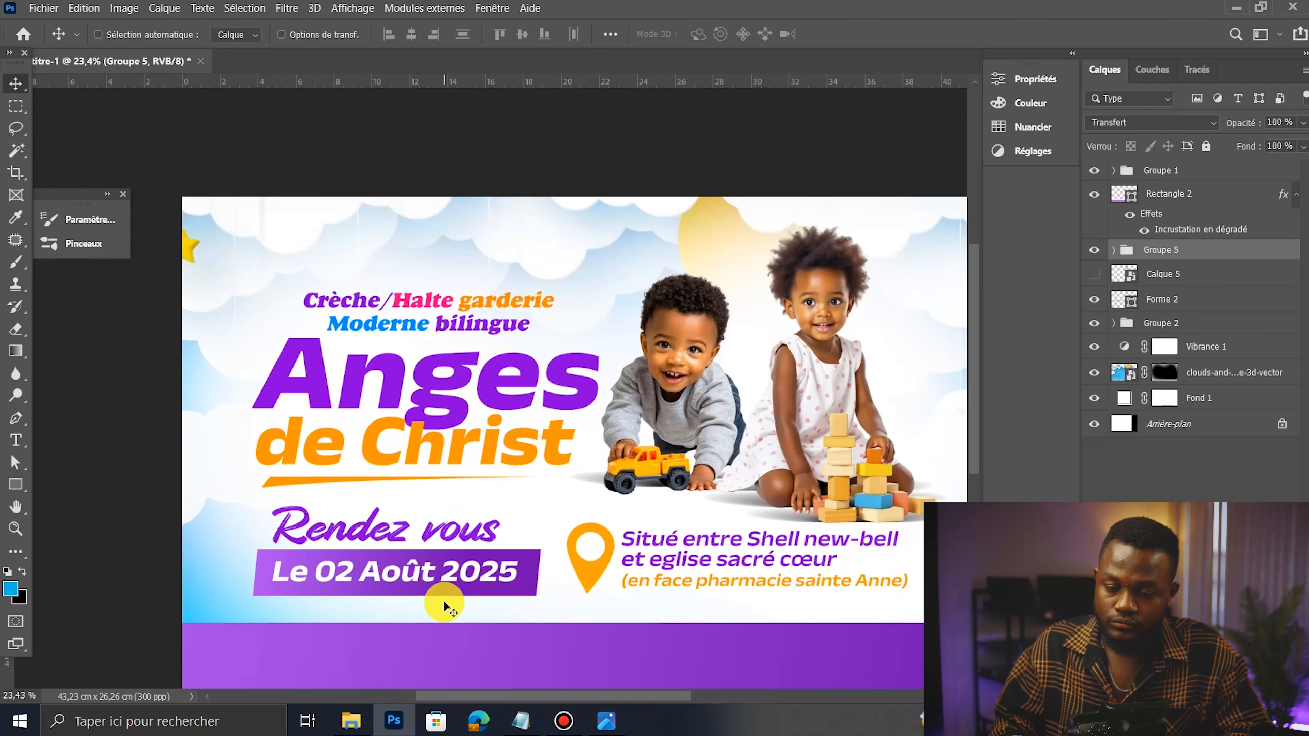
scroll(449, 575, down, 1)
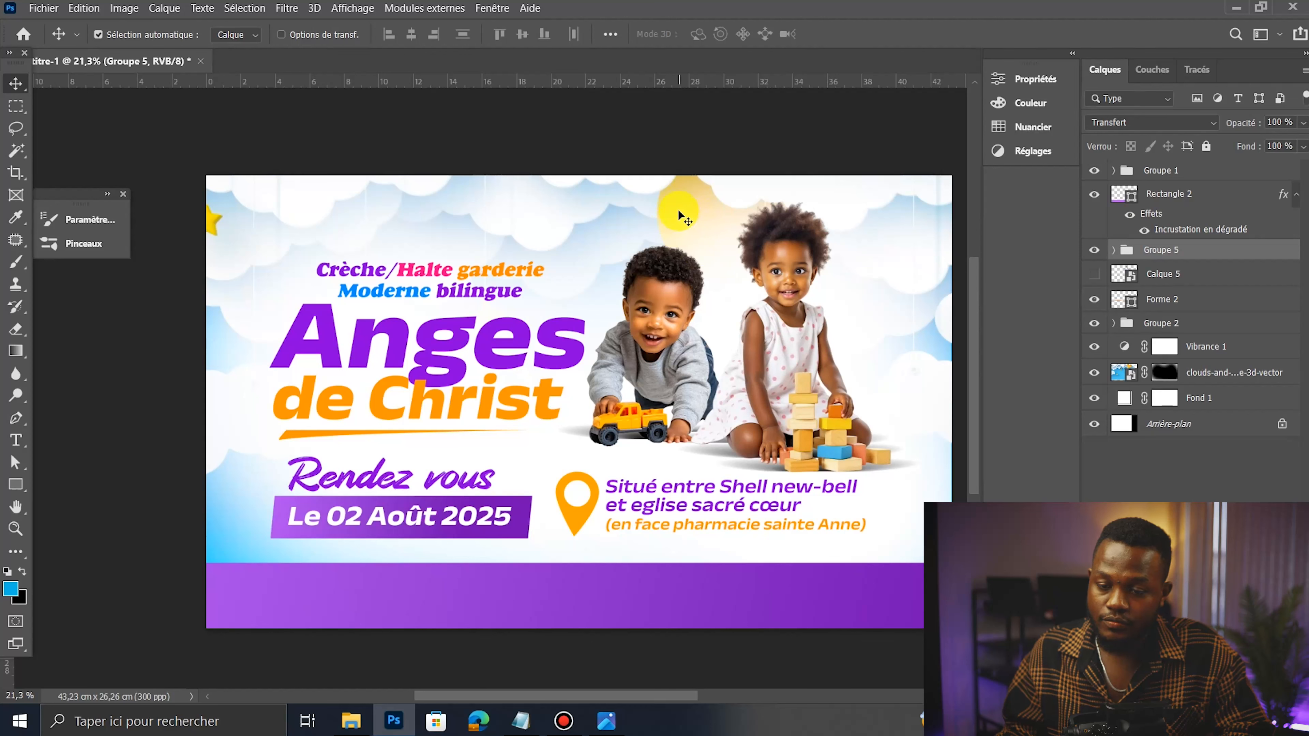
Step: Scale the clouds background to 107.35 % and shift it slightly behind the title and children
click(681, 214)
key(ctrl+t)
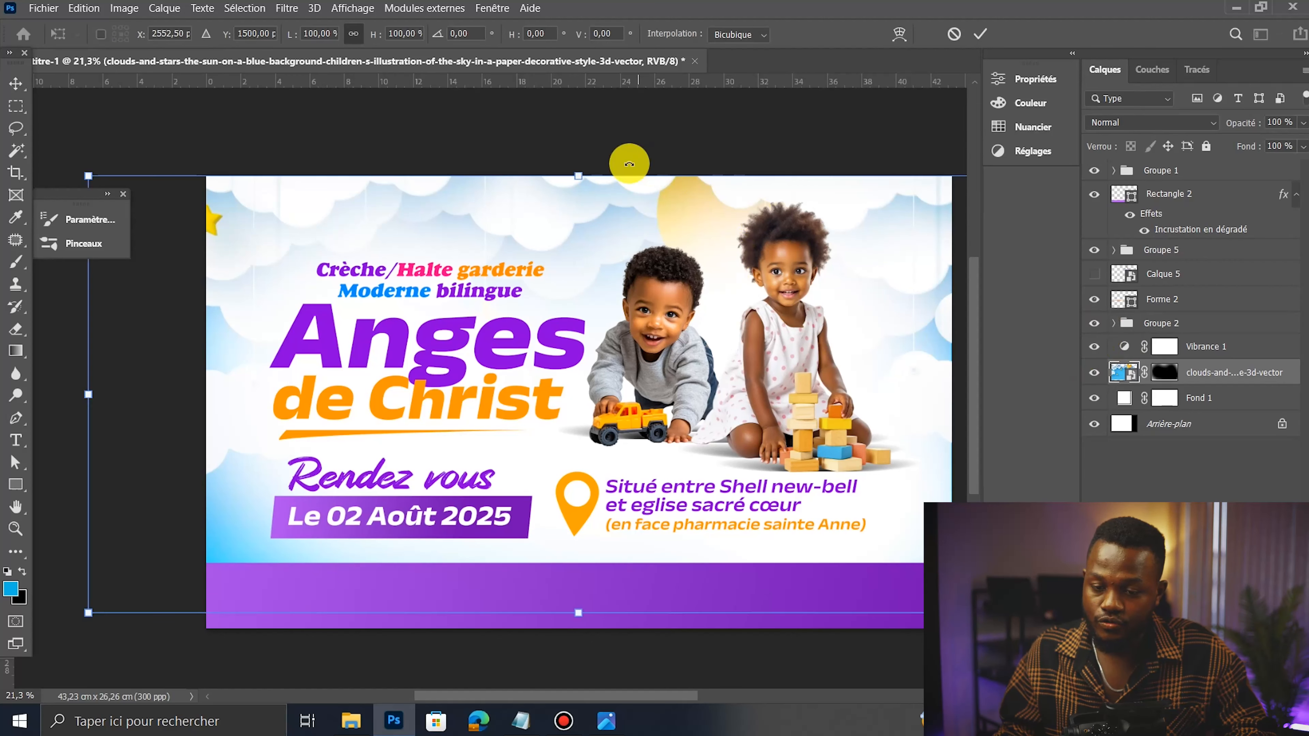
mouse_move(577, 161)
mouse_down()
mouse_move(576, 122)
mouse_move(580, 143)
mouse_up()
key(Return)
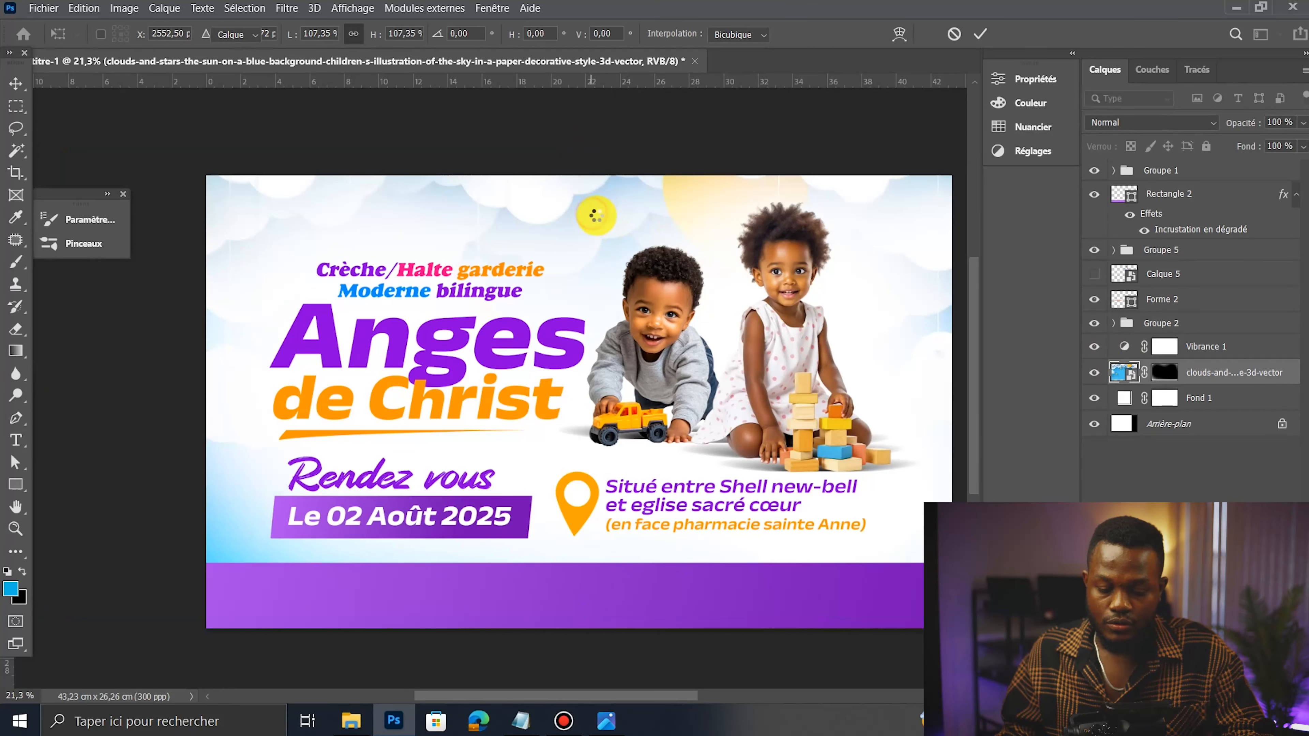
drag(609, 236, 599, 214)
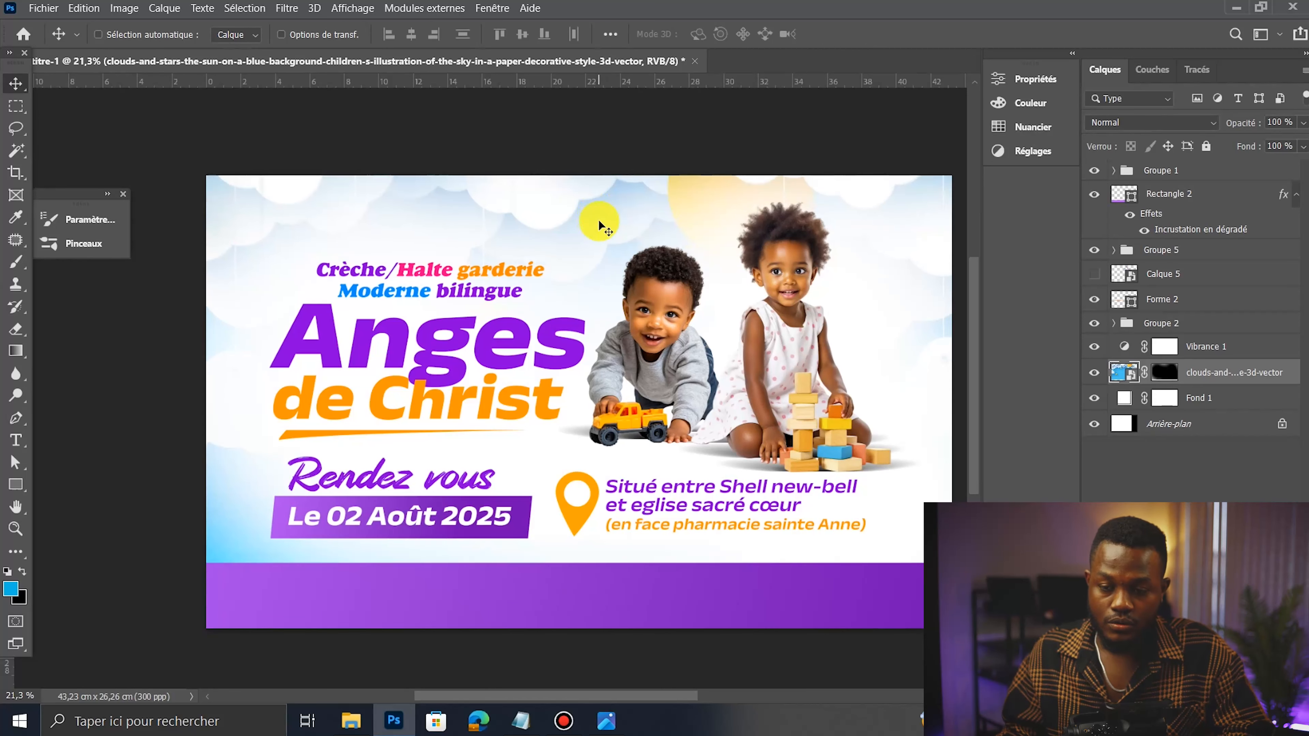
Step: Move the two children in Groupe 1 slightly to the right, away from the title
click(1096, 252)
click(1094, 255)
click(1092, 254)
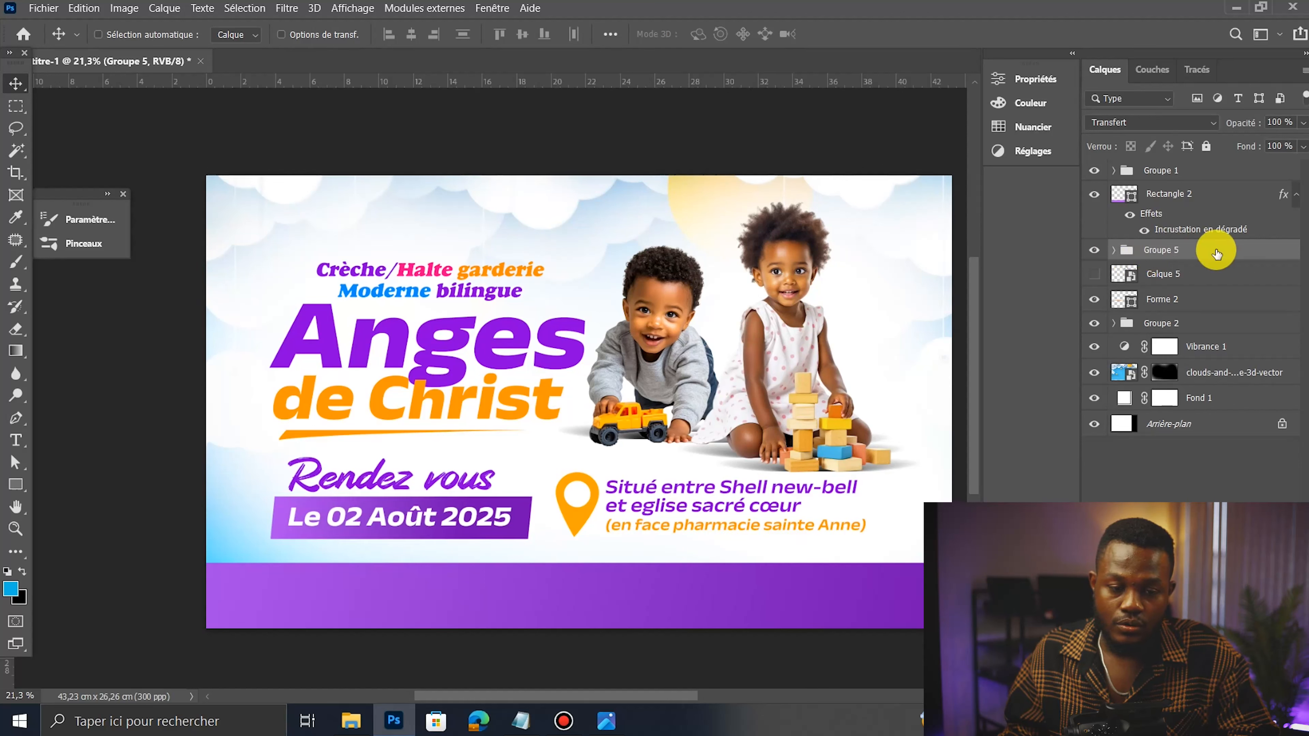
click(1131, 171)
click(1096, 172)
click(1094, 172)
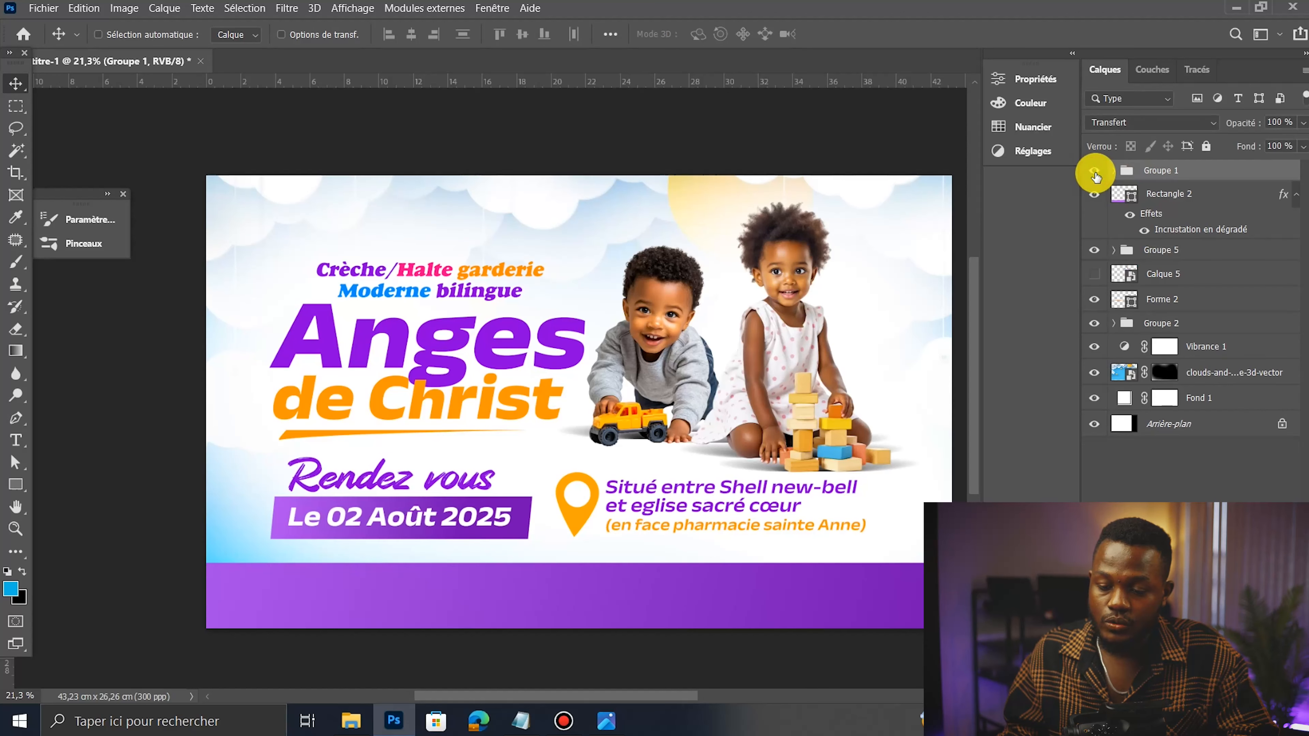
drag(815, 325, 823, 325)
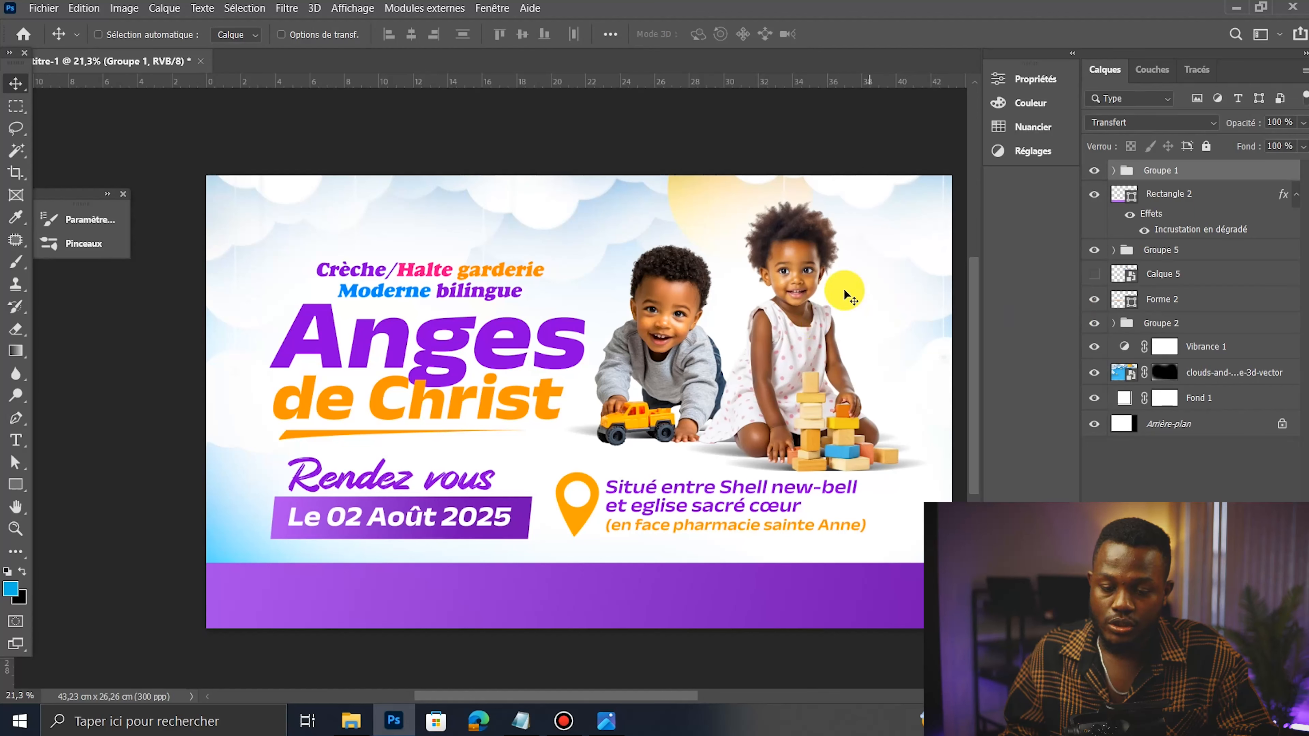
Step: Move the nursery title block in Groupe 2 slightly up and to the left
click(1148, 321)
click(1094, 324)
click(1093, 323)
drag(595, 343, 593, 342)
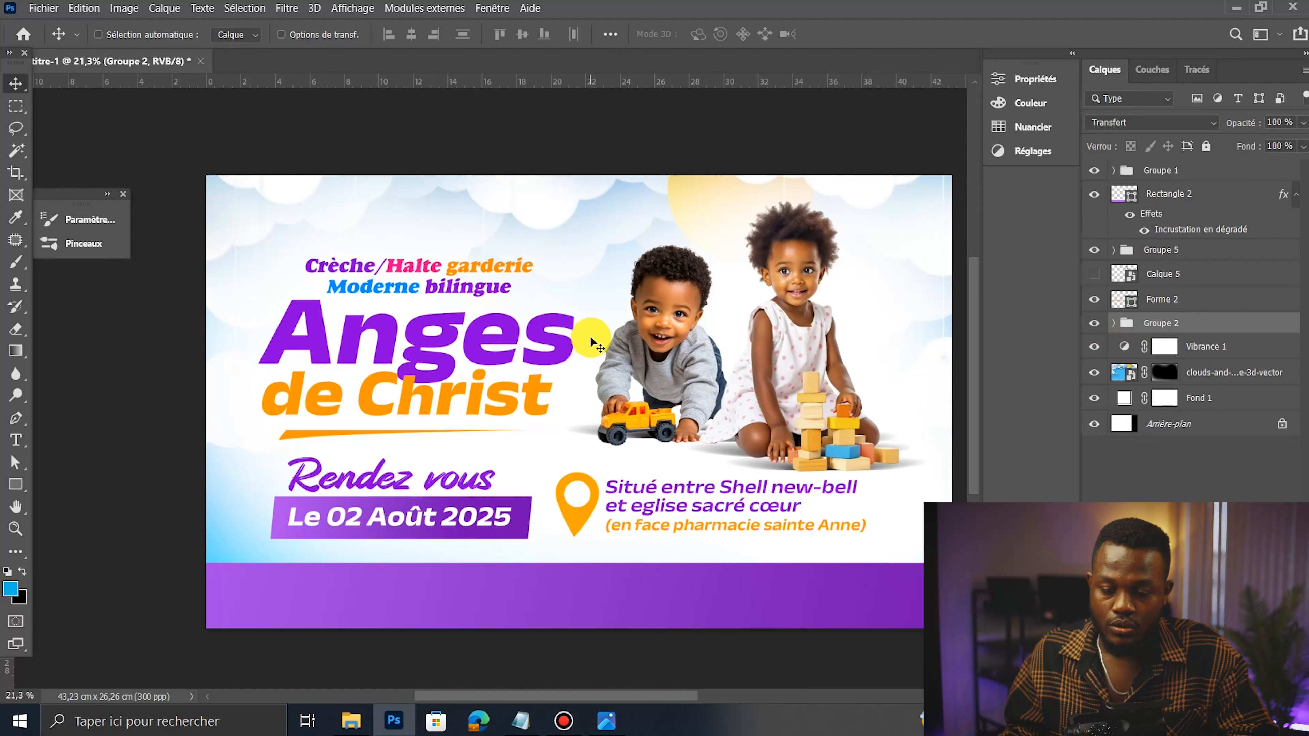
Step: Lower the gradient footer band so that only a thinner strip shows along the flyer's lower edge, and nudge it slightly up
scroll(439, 273, down, 2)
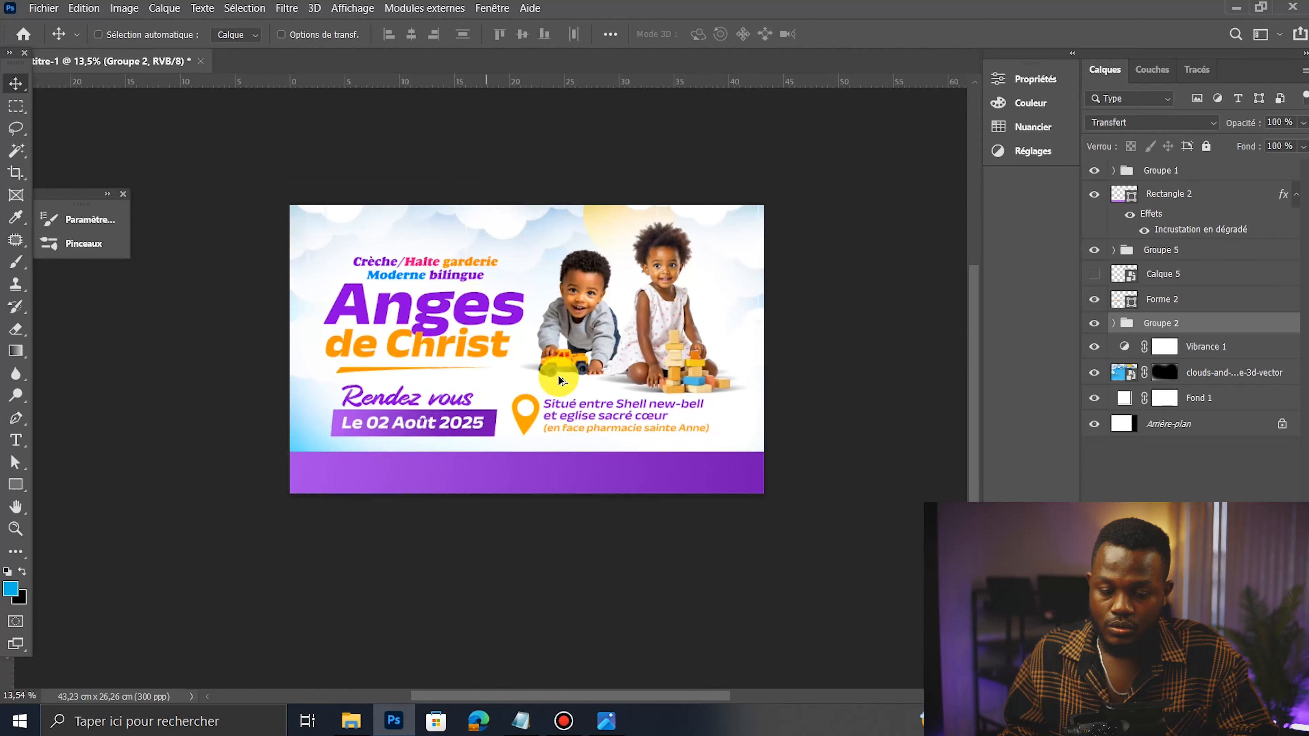
scroll(559, 430, up, 2)
scroll(654, 316, up, 1)
scroll(658, 281, down, 2)
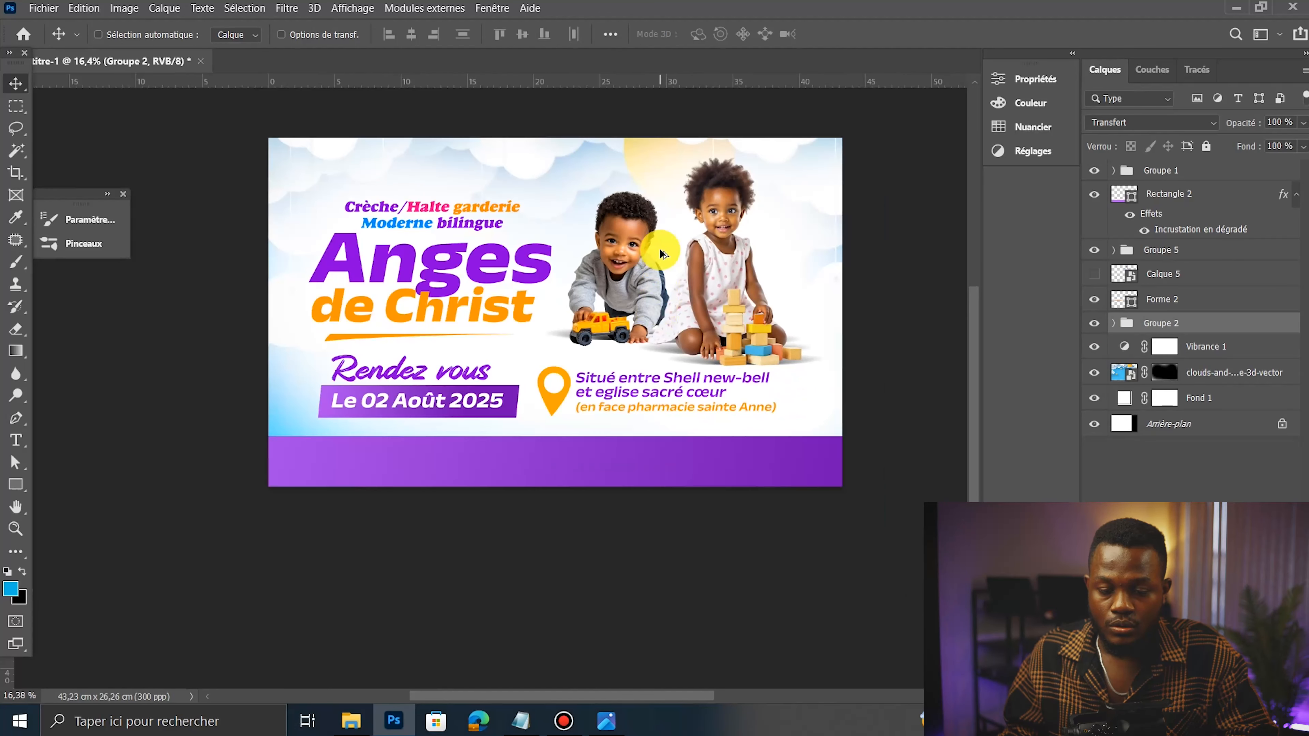
scroll(618, 273, up, 1)
scroll(365, 467, up, 2)
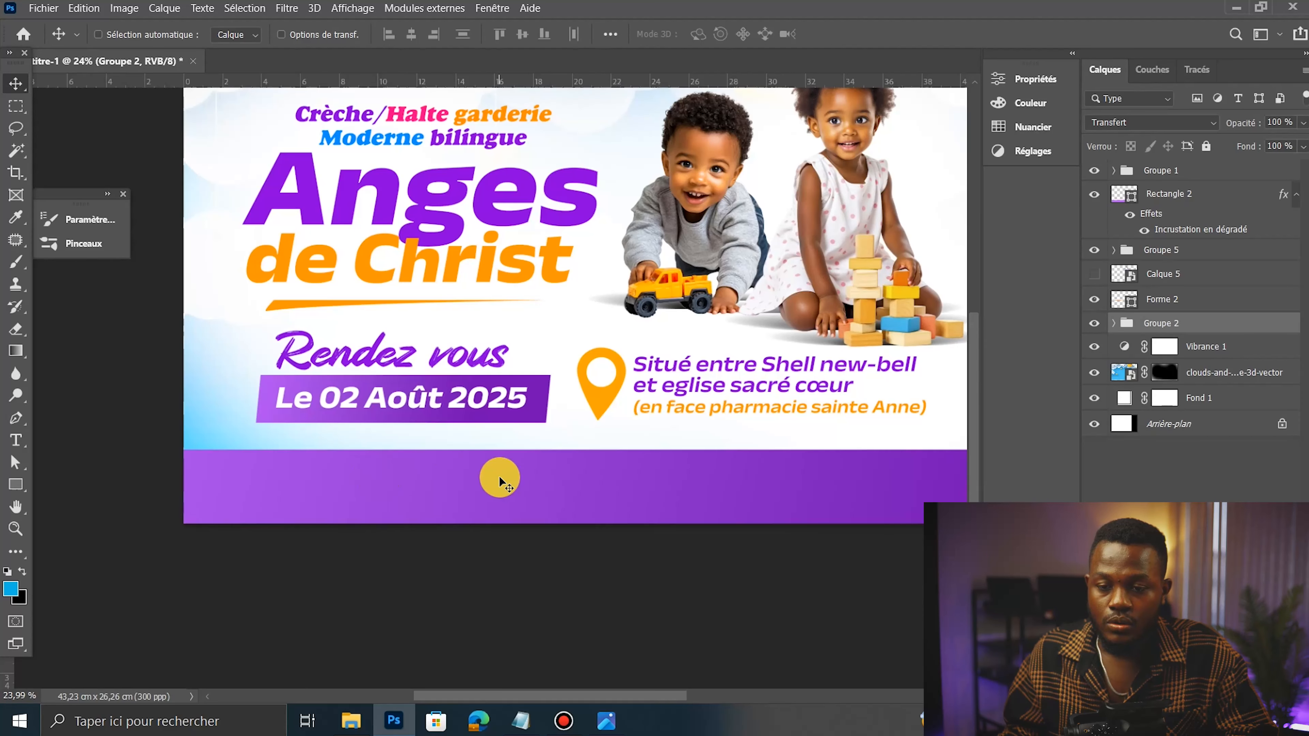
click(498, 479)
drag(504, 473, 503, 498)
scroll(503, 498, down, 4)
scroll(517, 488, up, 4)
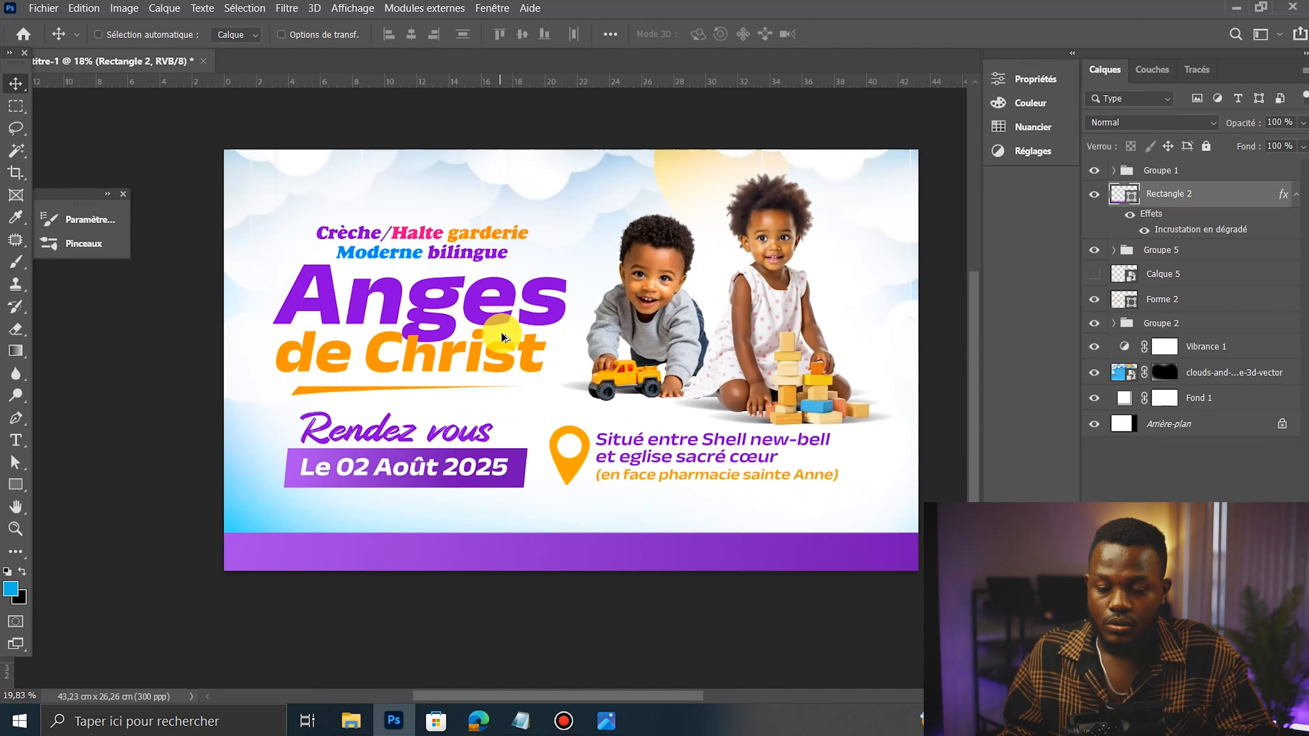
key(shift+Up)
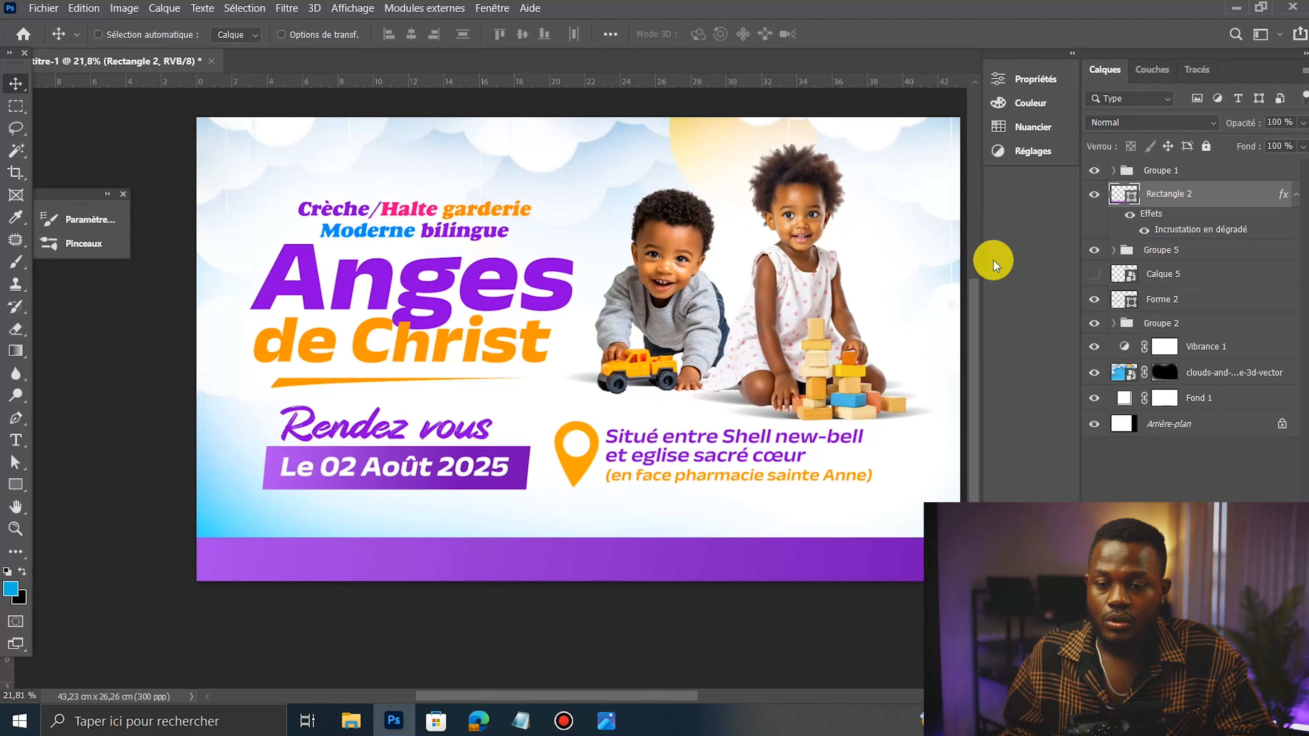
Step: Move the date and location block in Groupe 5 down, closer to the footer band
click(1137, 170)
click(1094, 170)
click(1094, 170)
click(1095, 250)
click(1094, 250)
click(1118, 249)
drag(615, 398, 619, 417)
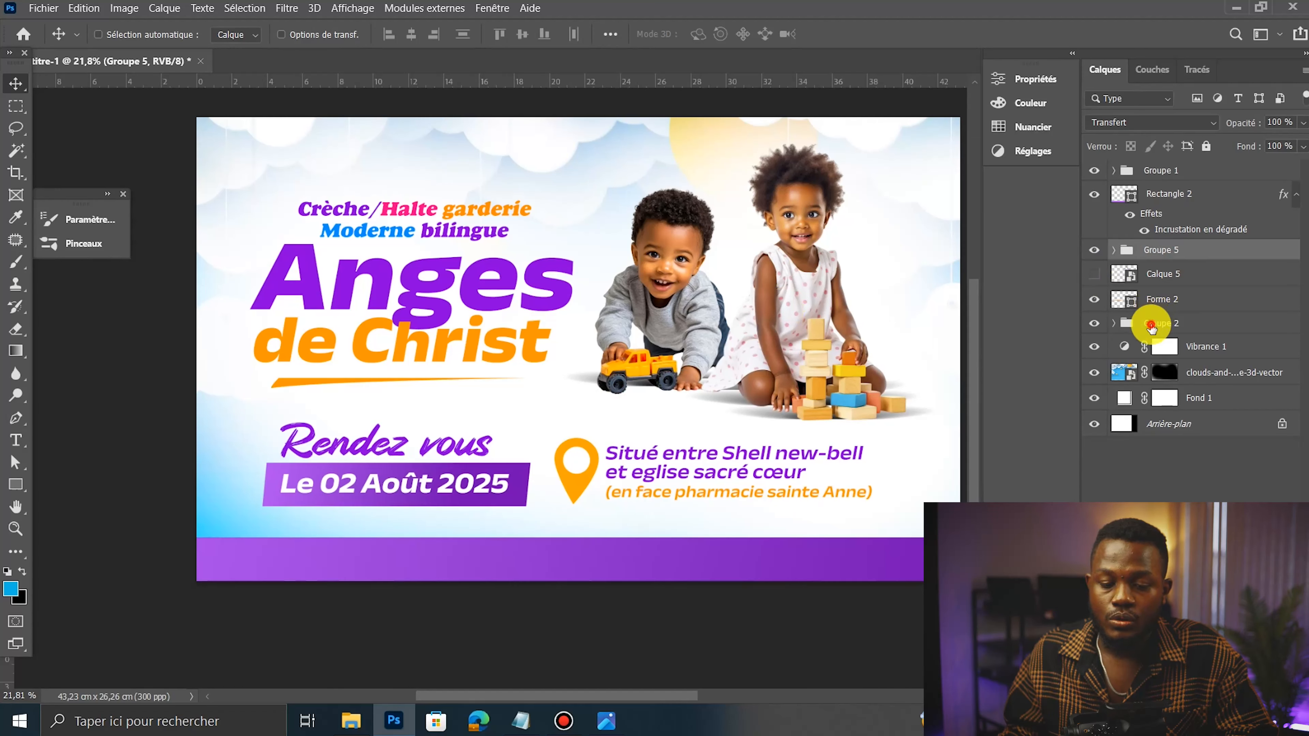
click(1151, 325)
mouse_move(500, 302)
mouse_down()
mouse_move(500, 322)
mouse_move(503, 305)
mouse_up()
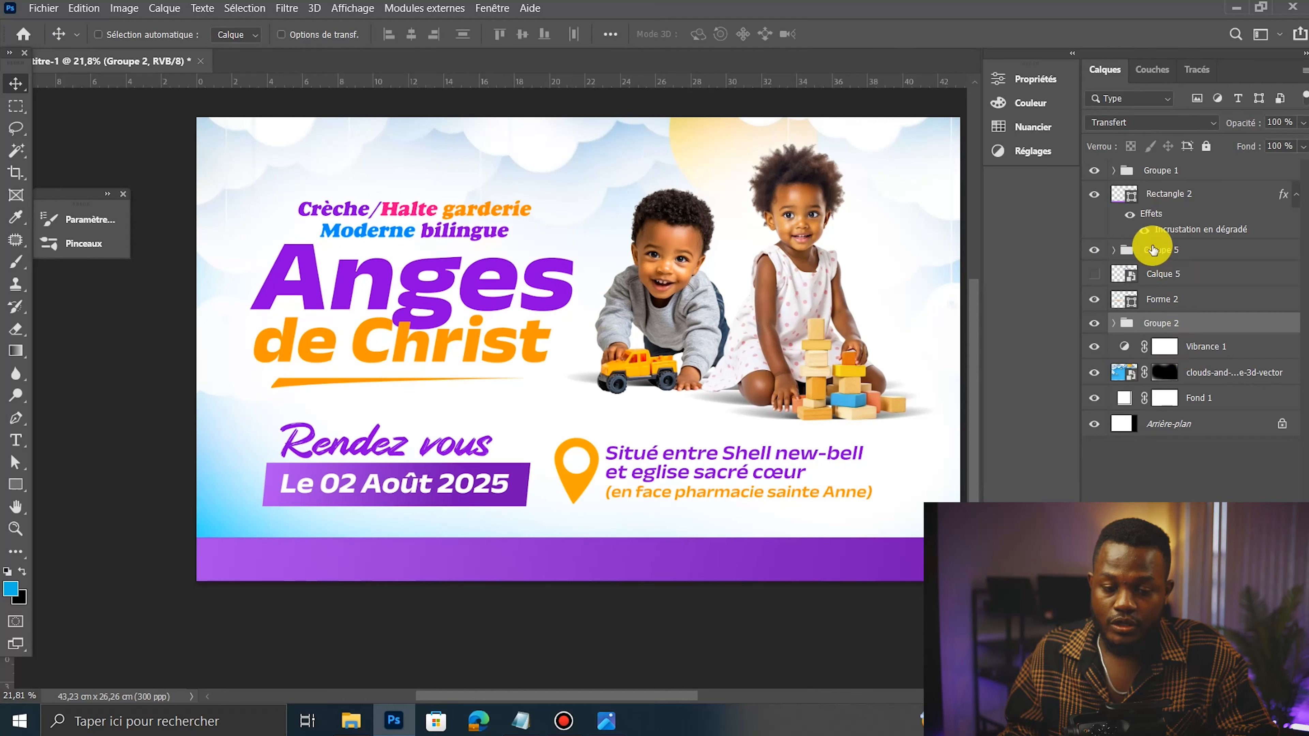
Step: Enlarge the children in Groupe 1 slightly and move them about 0.35 cm to the left
click(1087, 250)
click(1085, 252)
click(1085, 251)
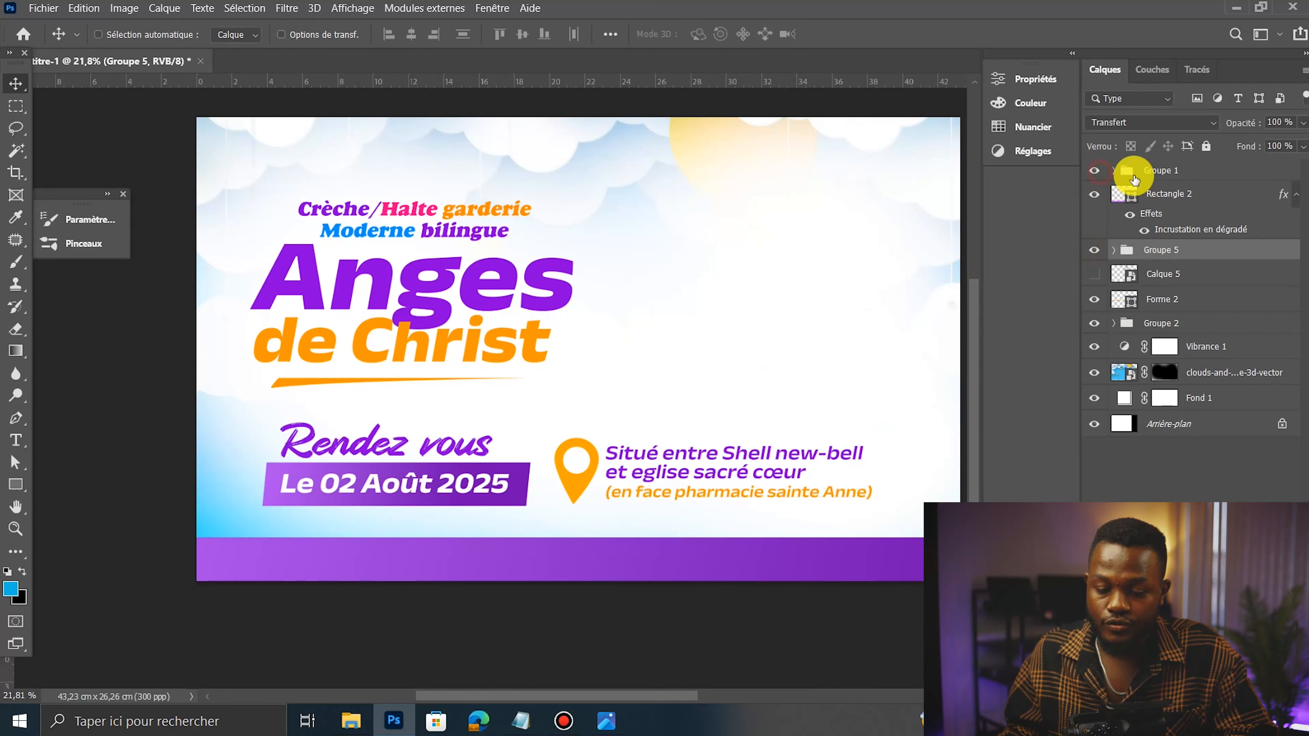
click(1127, 170)
key(ctrl+t)
mouse_move(746, 423)
mouse_down()
mouse_move(750, 448)
mouse_move(754, 433)
mouse_up()
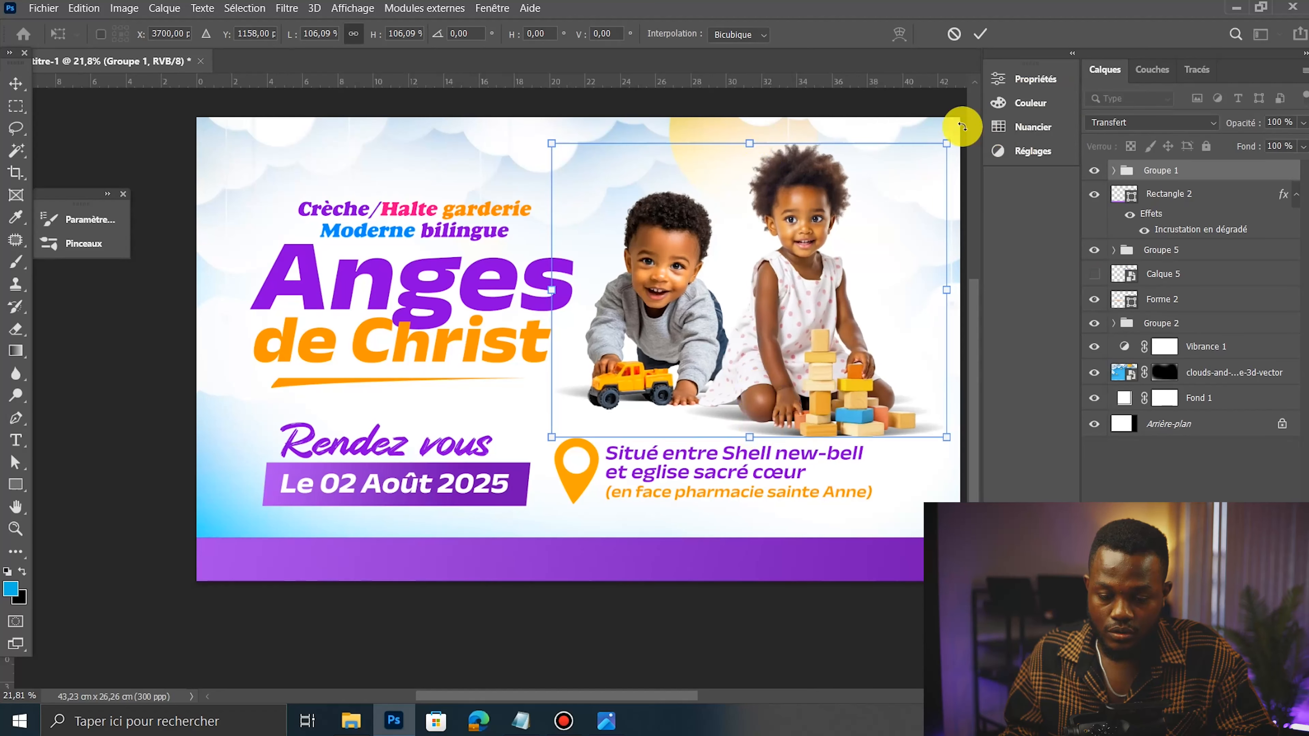
drag(943, 138, 950, 132)
key(Return)
drag(873, 247, 867, 246)
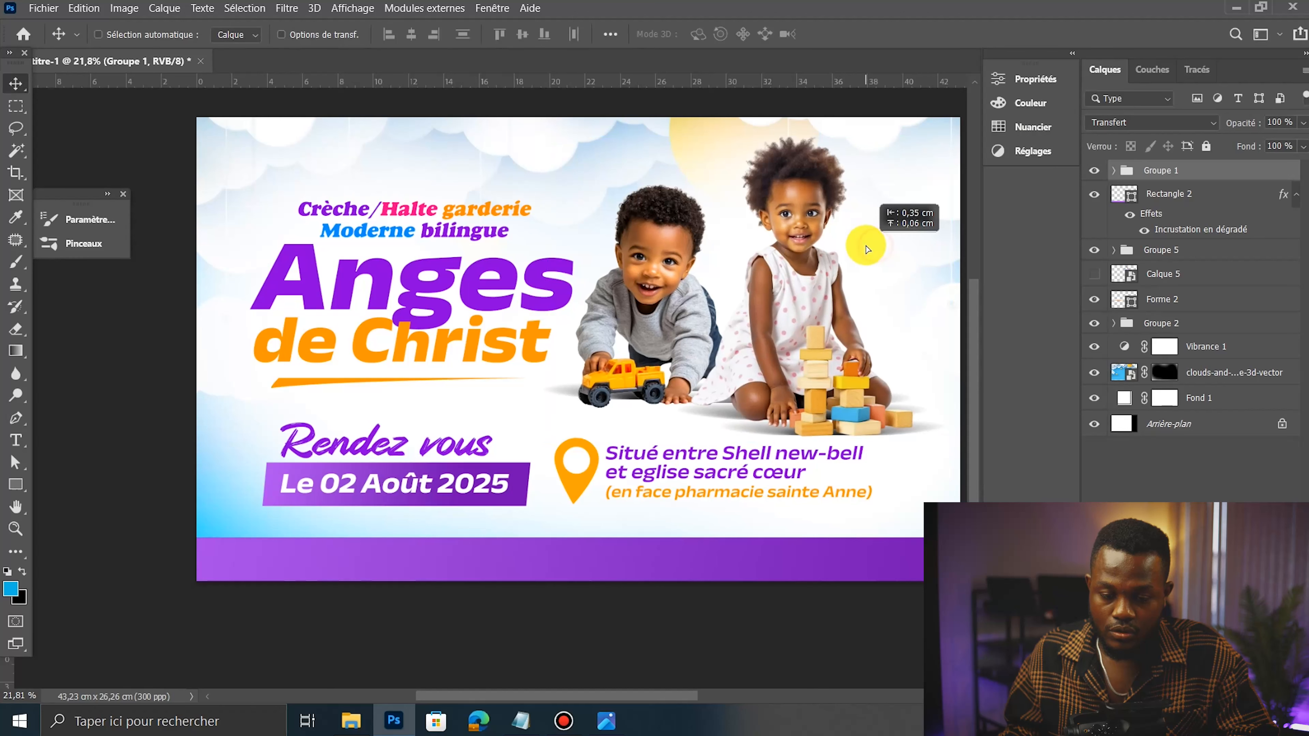
Step: Scale down the location block in Groupe 4 slightly and lower it beside the date banner
click(1095, 172)
click(1094, 171)
click(1094, 250)
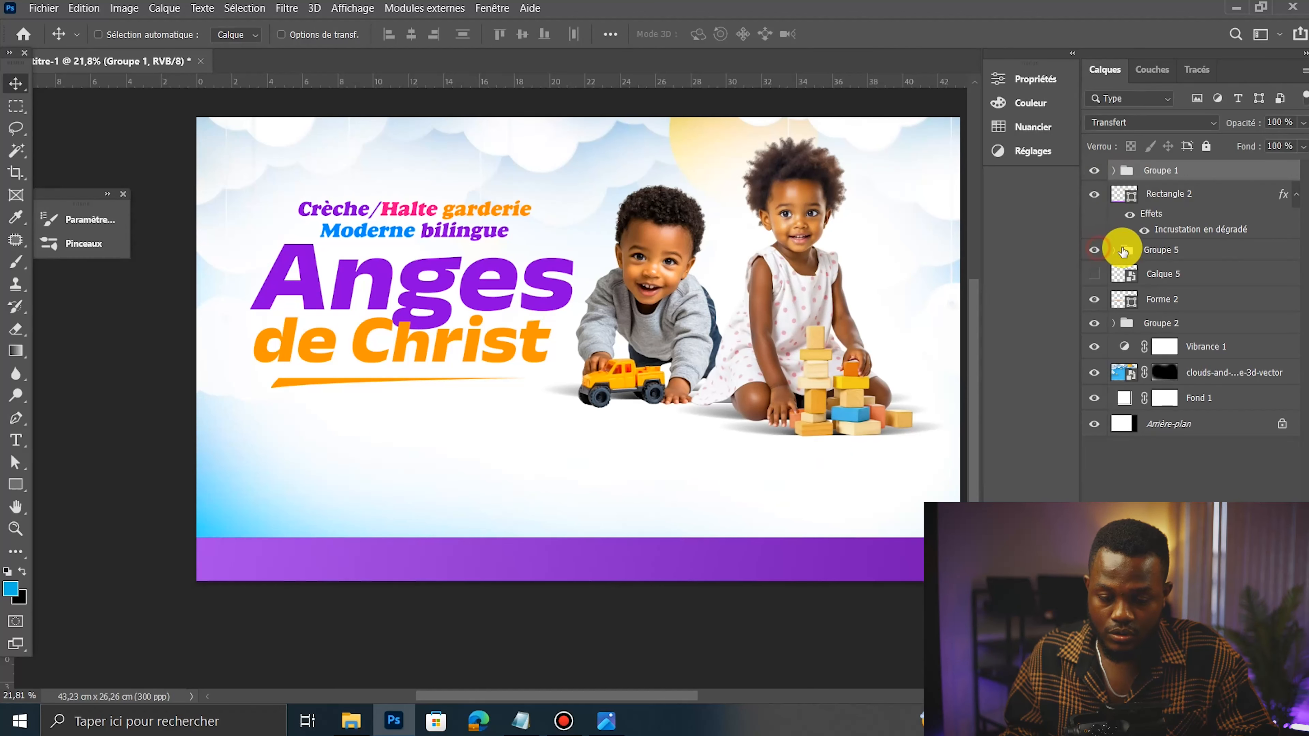
click(1114, 250)
click(1124, 272)
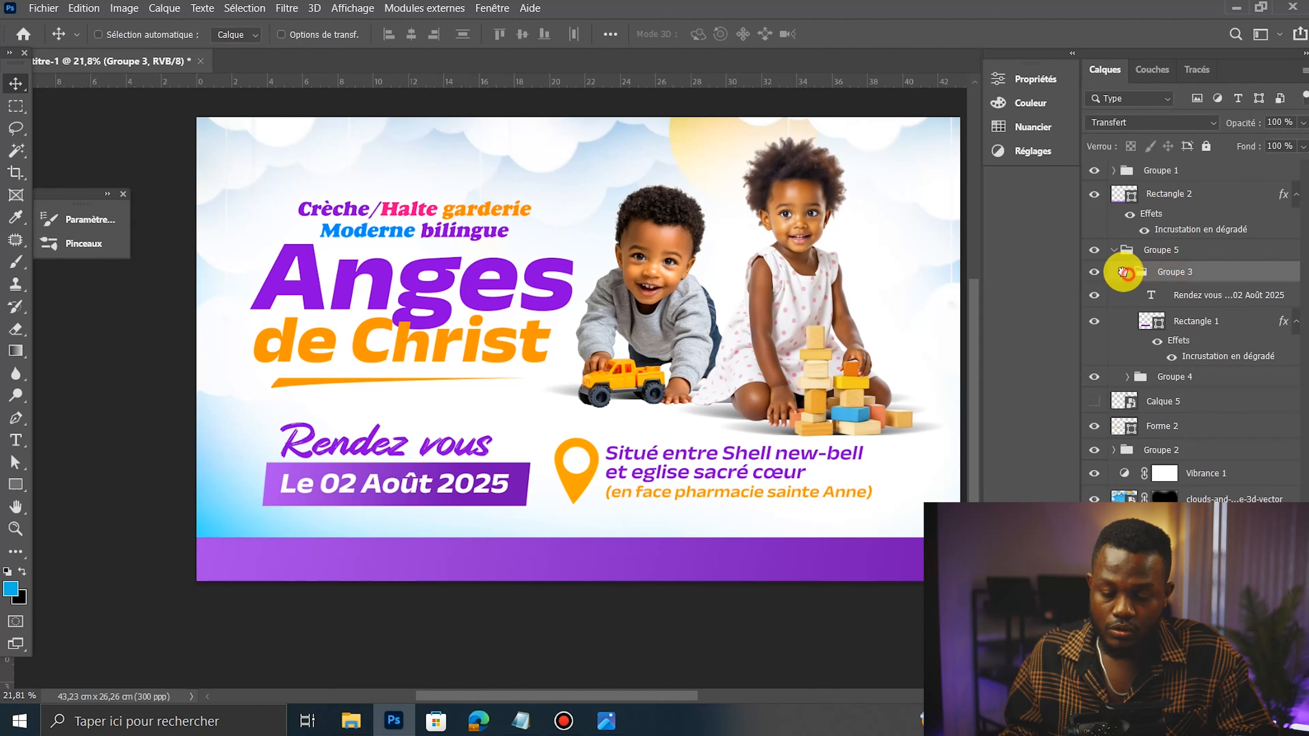
click(1094, 272)
click(1172, 377)
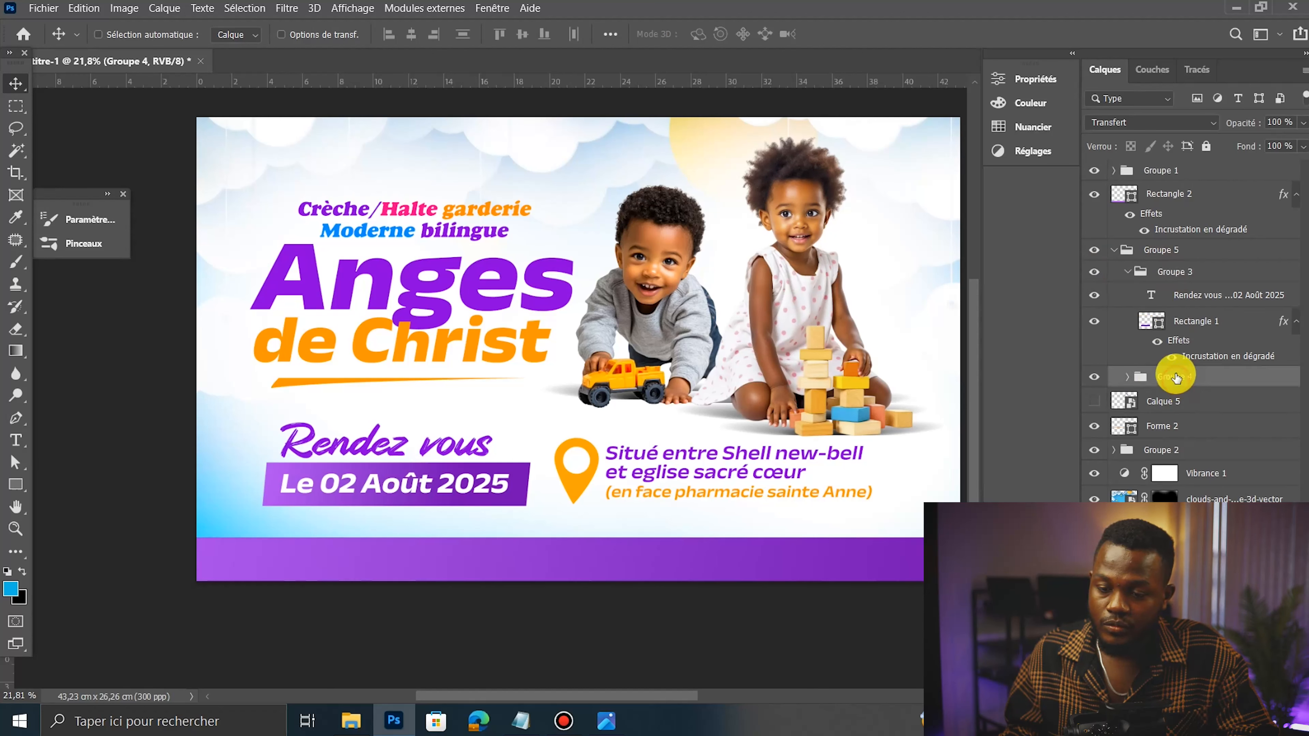
key(ctrl+t)
drag(880, 450, 820, 481)
double_click(809, 480)
Step: Move the orange title underline slightly down and to the right
scroll(701, 459, up, 1)
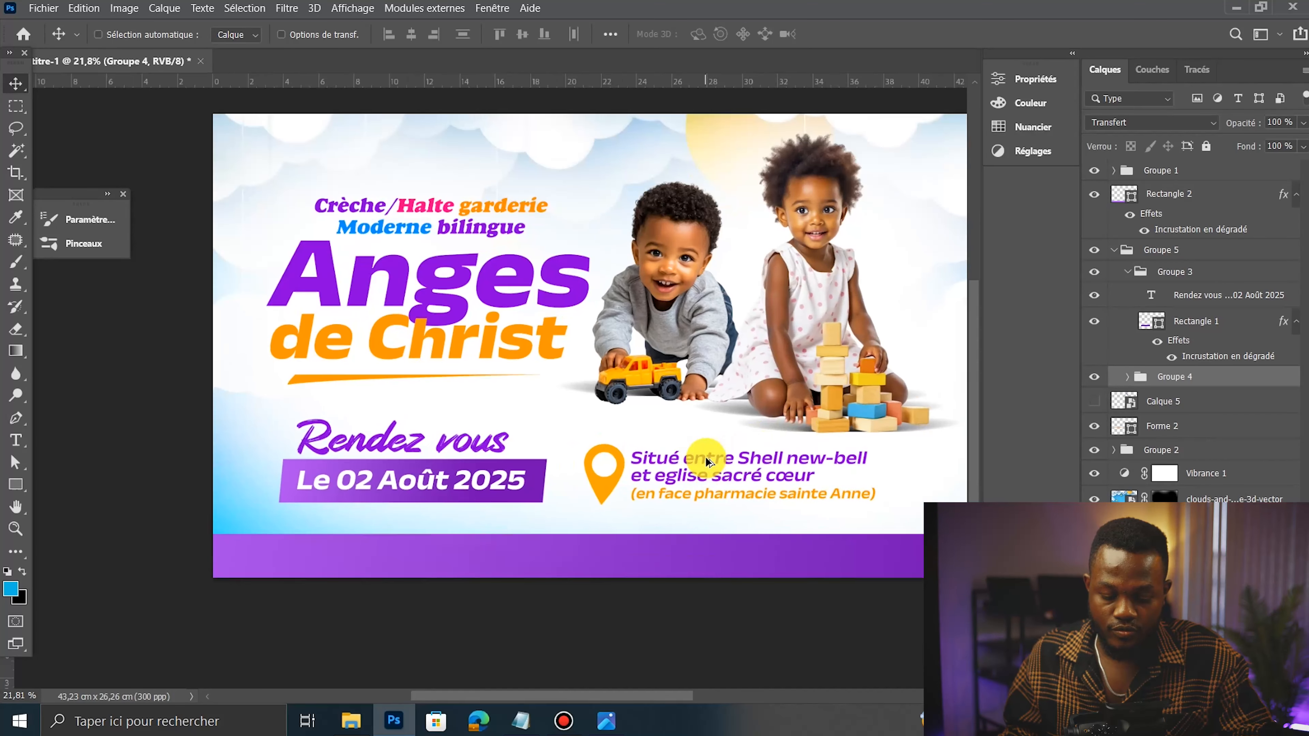
drag(279, 371, 294, 380)
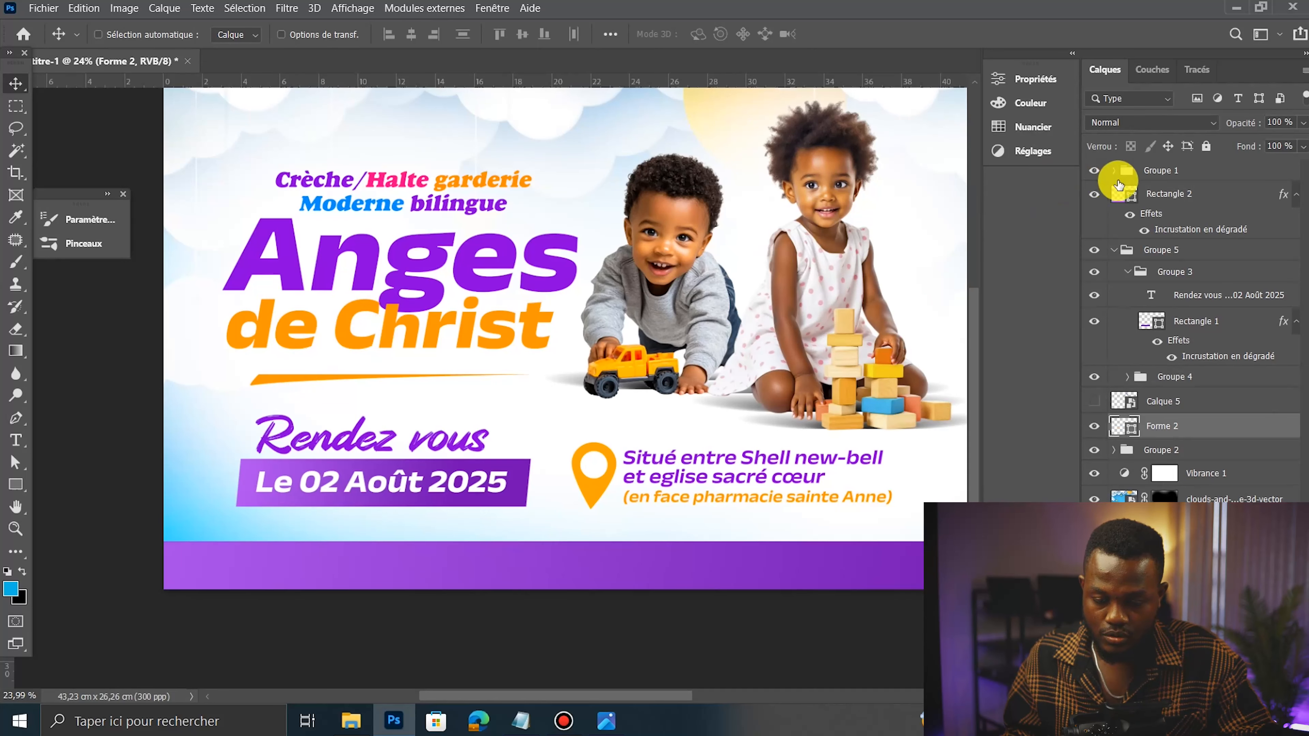
Step: Collapse Groupe 5 in the layer stack and fit the whole flyer in view
click(1116, 251)
click(1115, 250)
key(ctrl+0)
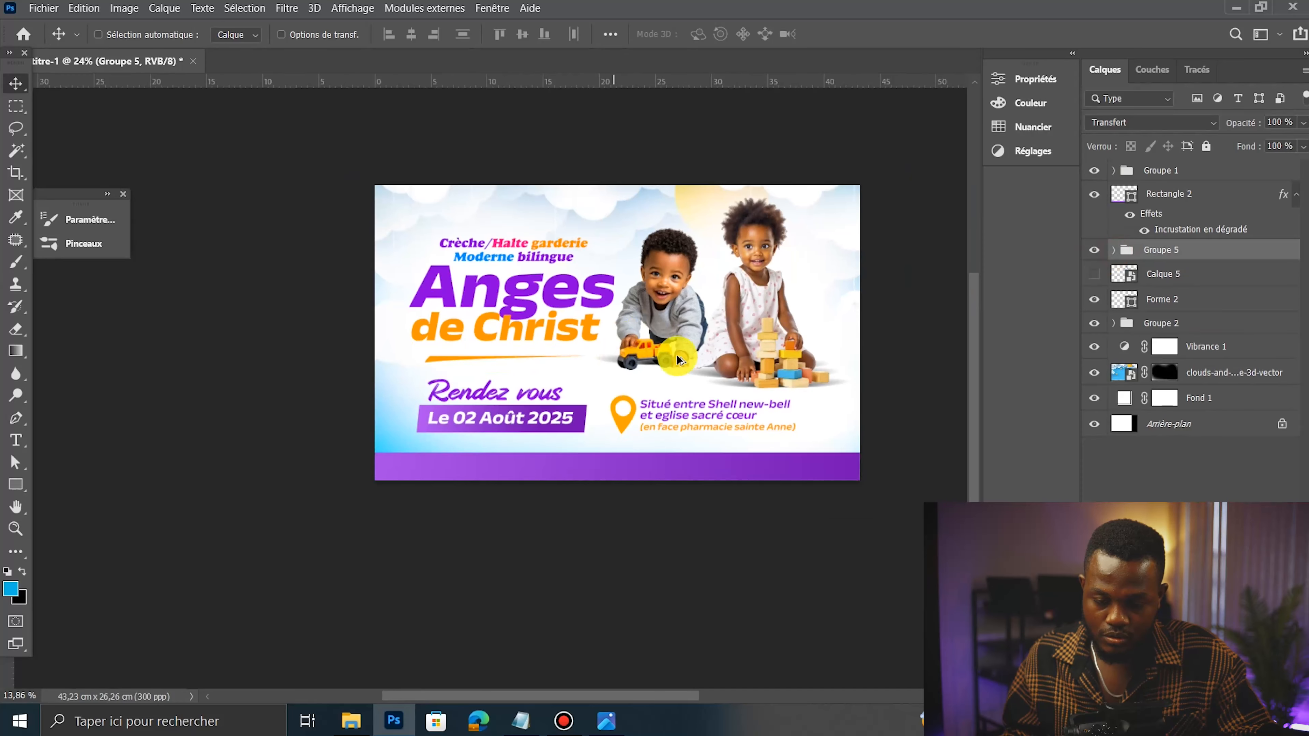
click(1147, 329)
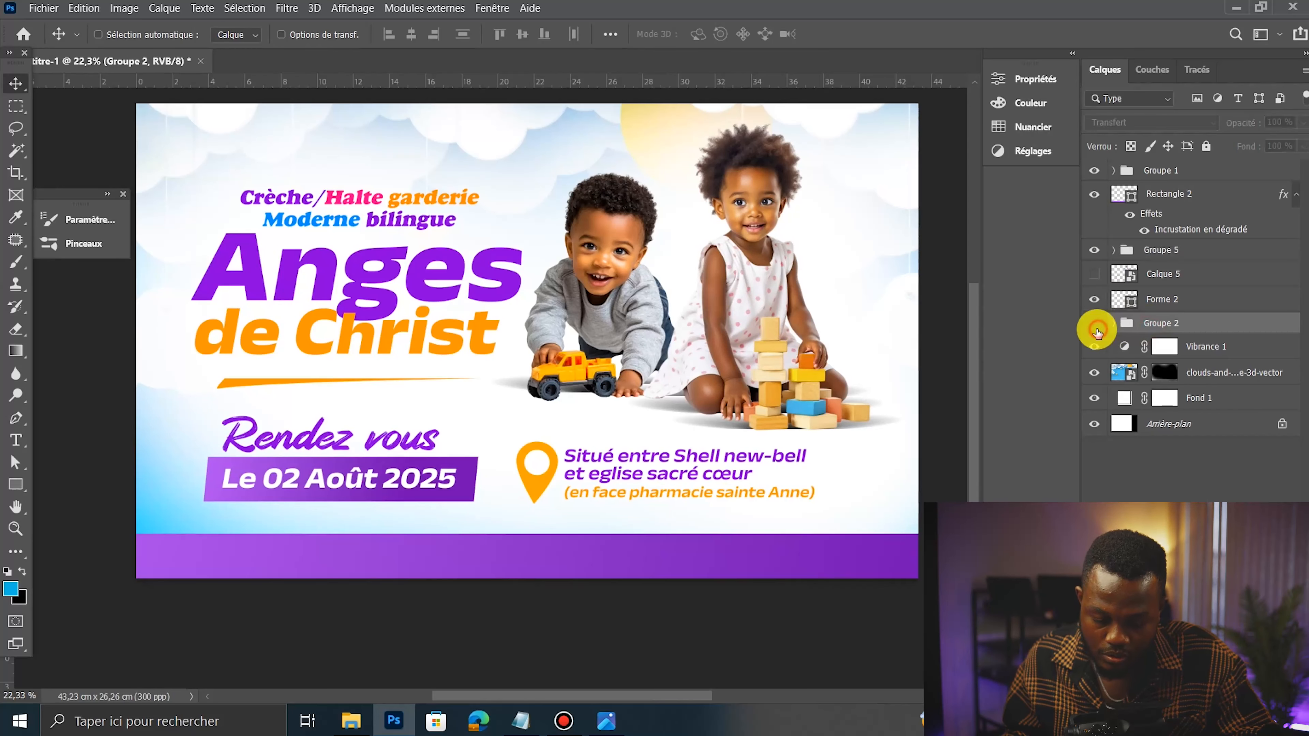
Step: Enlarge the children in Groupe 1 a little more and shift them slightly to the left
click(1114, 178)
drag(791, 226, 775, 255)
scroll(710, 292, down, 3)
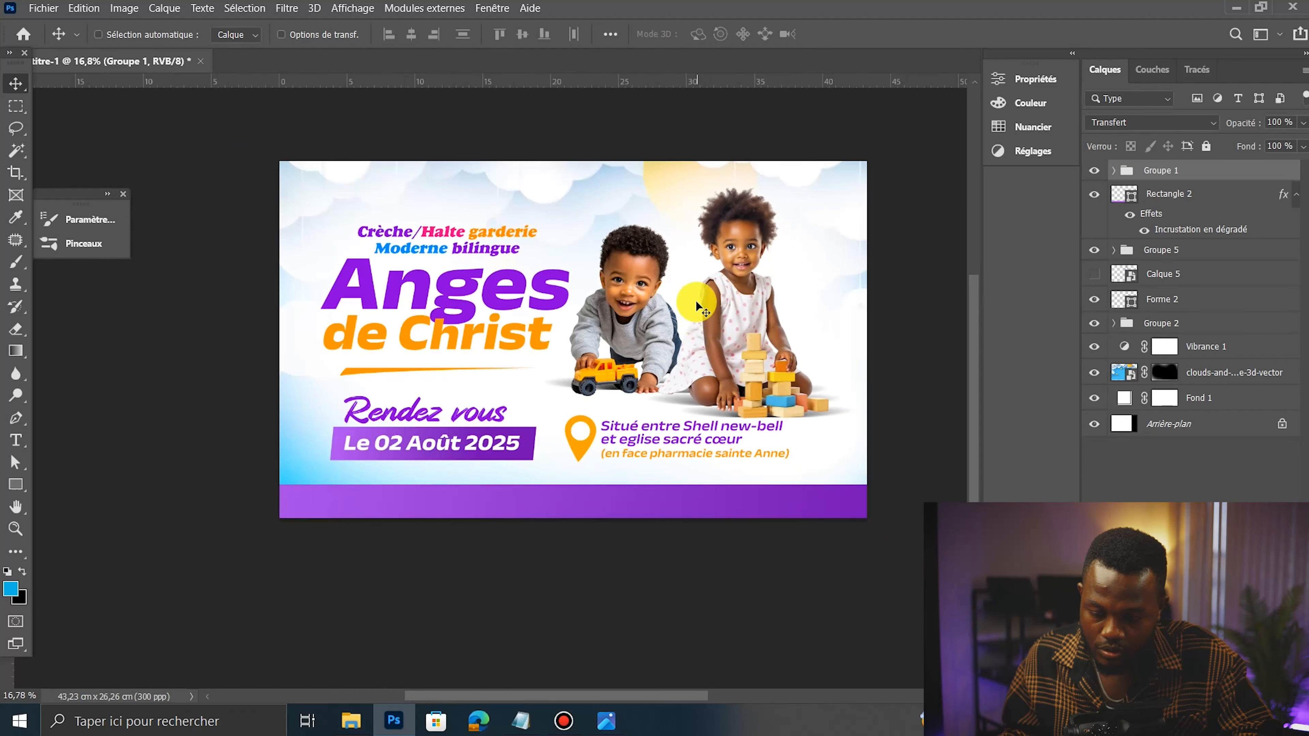
key(ctrl+t)
drag(855, 186, 880, 168)
drag(812, 233, 805, 230)
drag(873, 290, 857, 287)
key(Return)
scroll(722, 335, up, 3)
scroll(633, 408, down, 4)
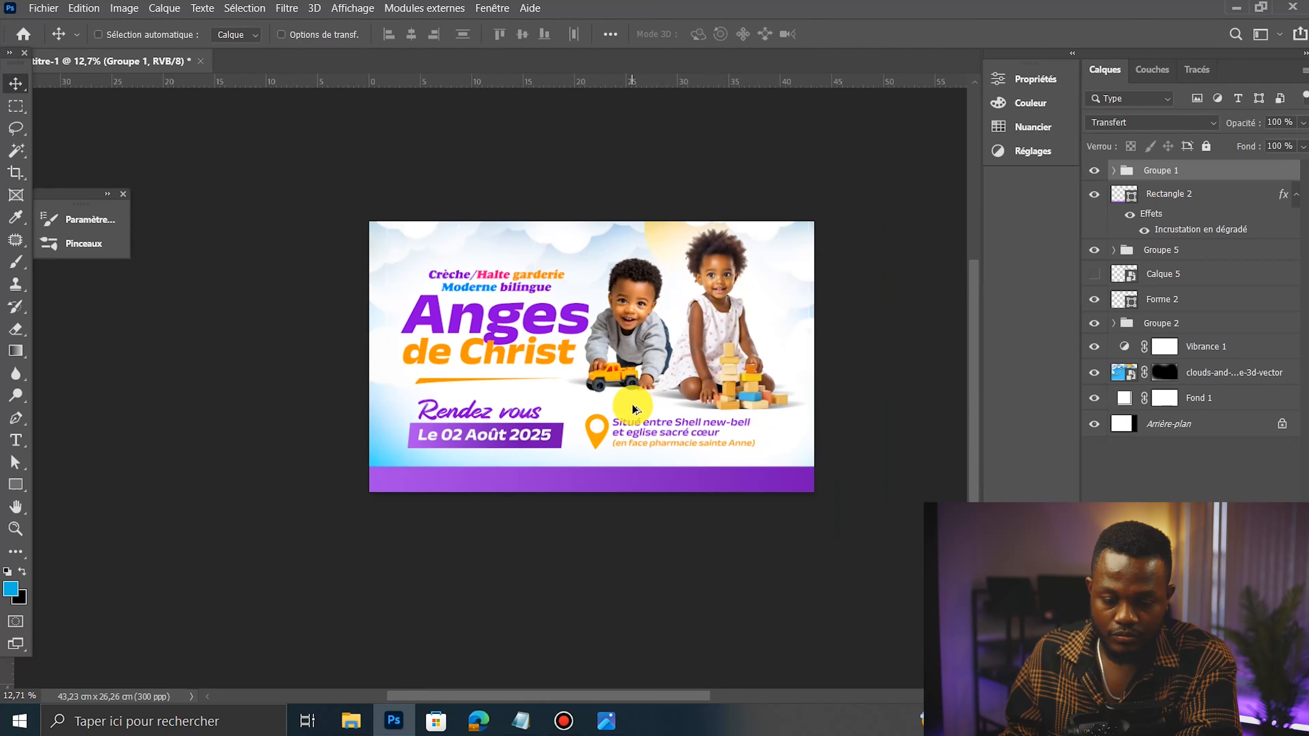
Step: Raise the purple gradient footer band, Rectangle 2, slightly
scroll(579, 497, up, 5)
ctrl+click(572, 491)
key(shift+Up)
key(shift+Up)
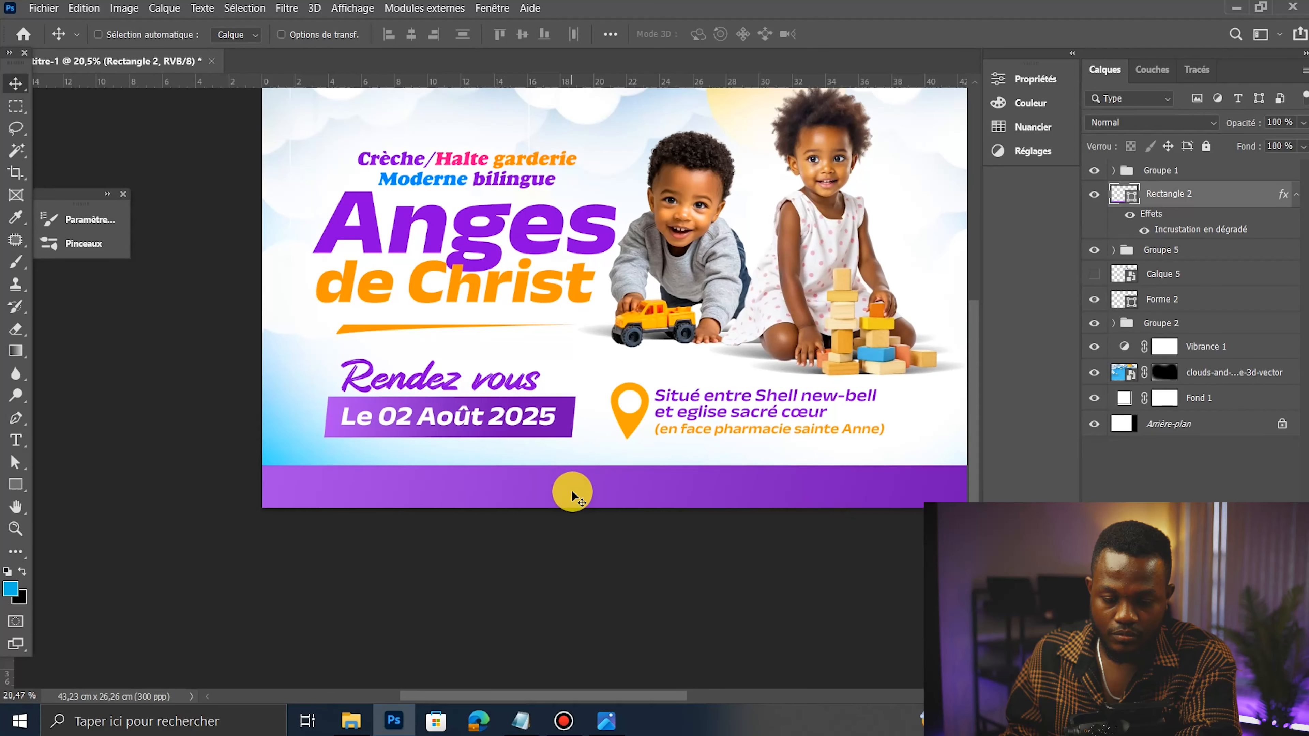
scroll(571, 490, down, 2)
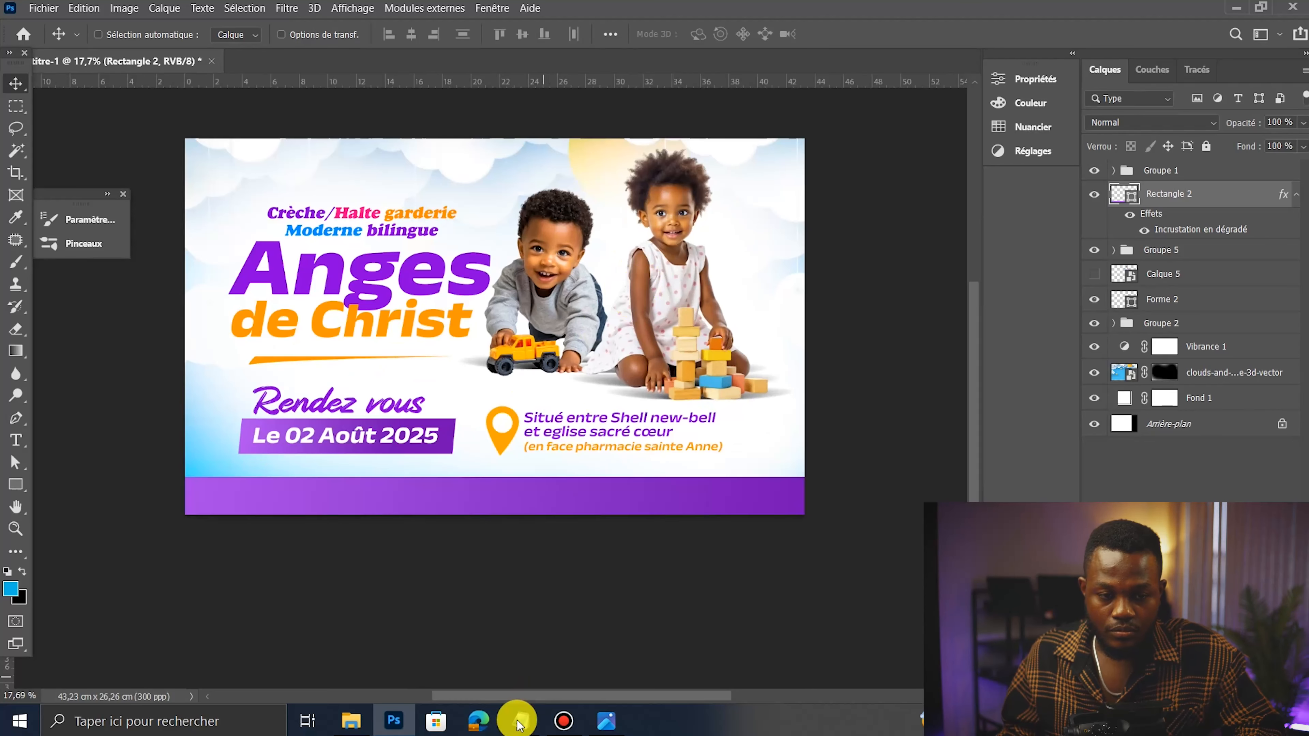
Step: Switch to the eee notes in Notepad, copy the line holding the contact e-mail and telephone numbers, and return to Photoshop
click(518, 721)
click(773, 273)
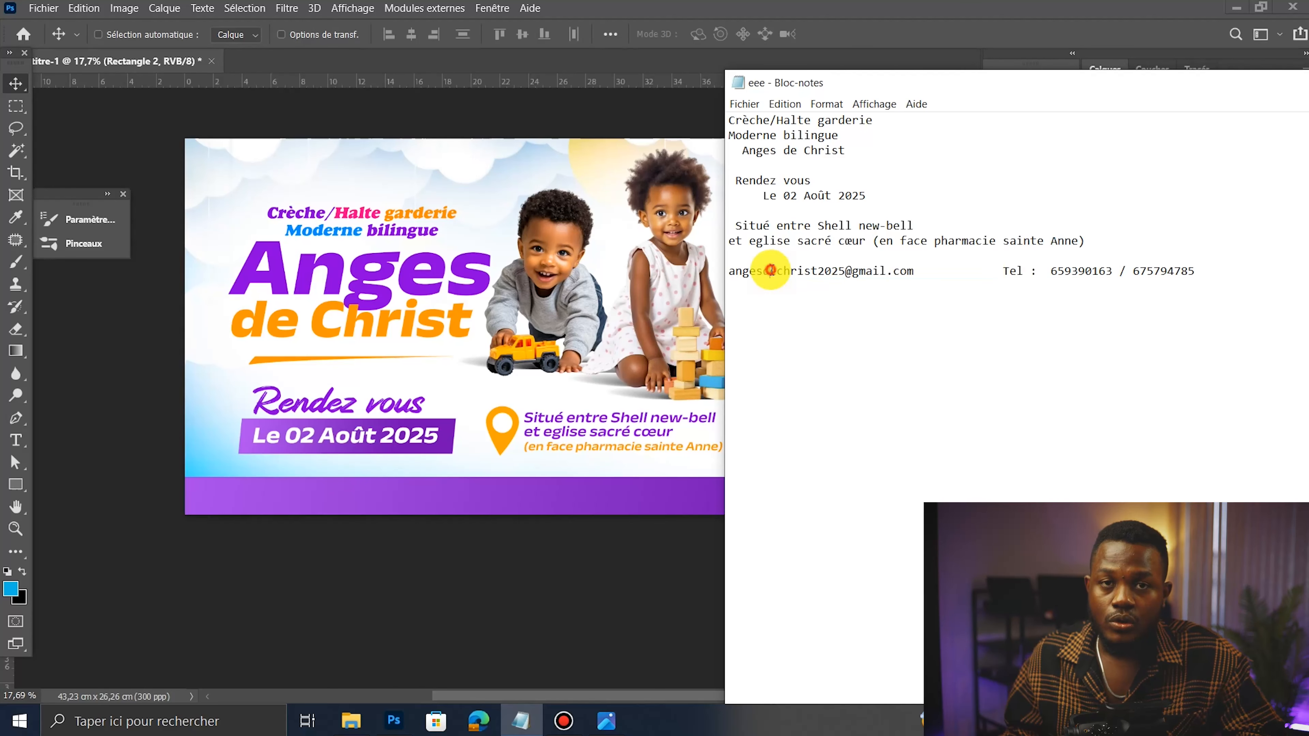
double_click(771, 271)
drag(1246, 269, 730, 273)
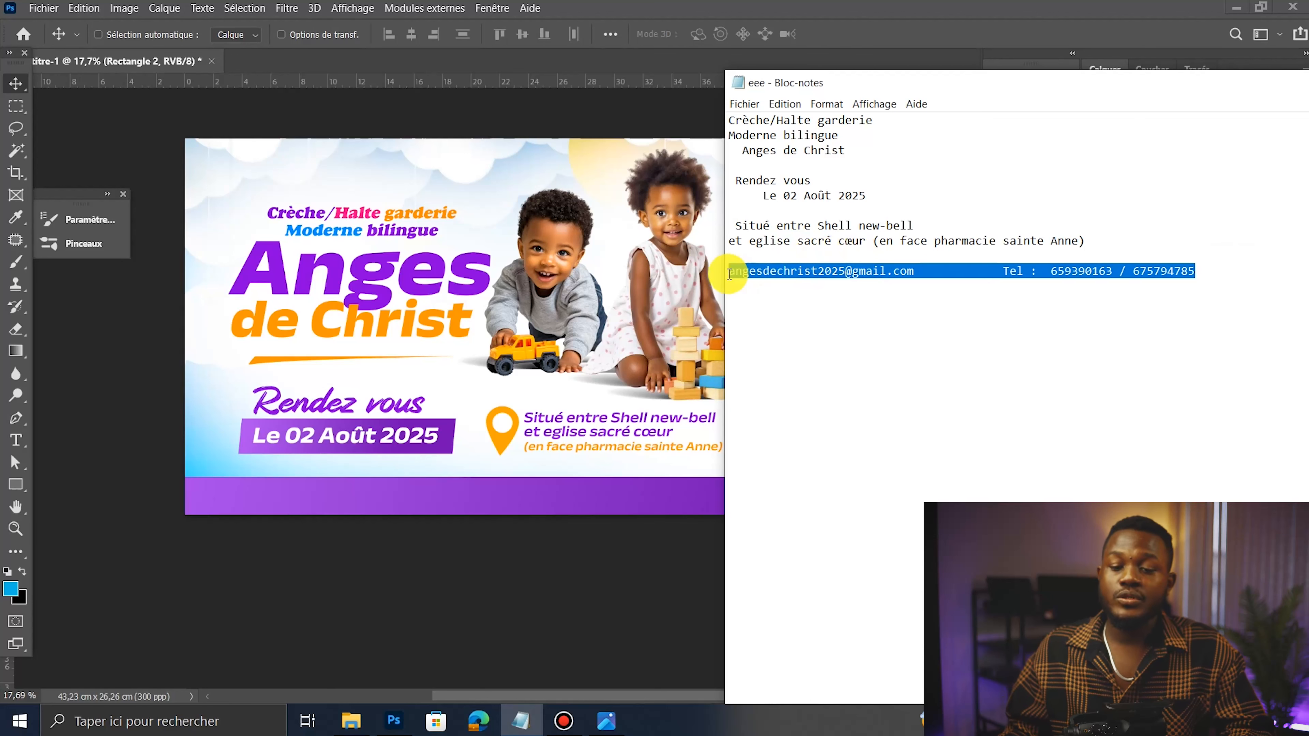
text(Situé entre Shell new-bell et eglise sacré cœur (en face pharmacie sainte Anne))
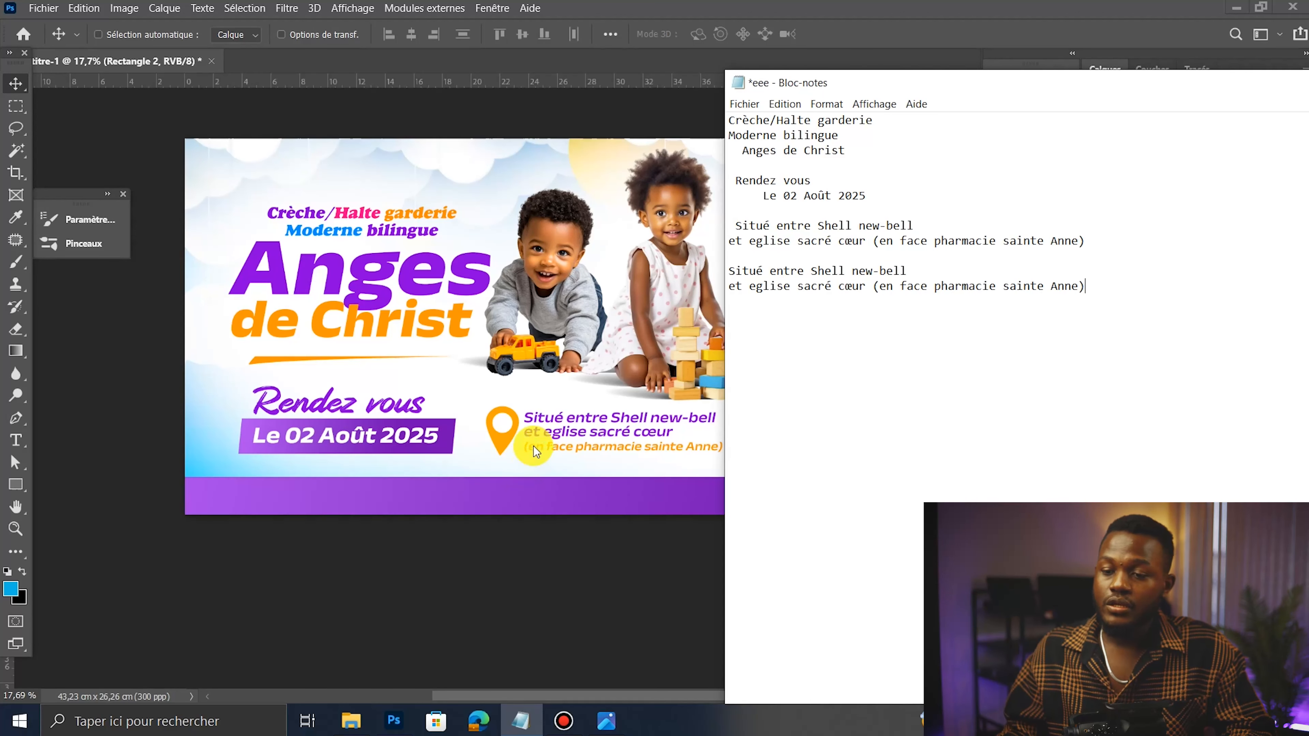
key(ctrl+z)
key(ctrl+c)
click(312, 509)
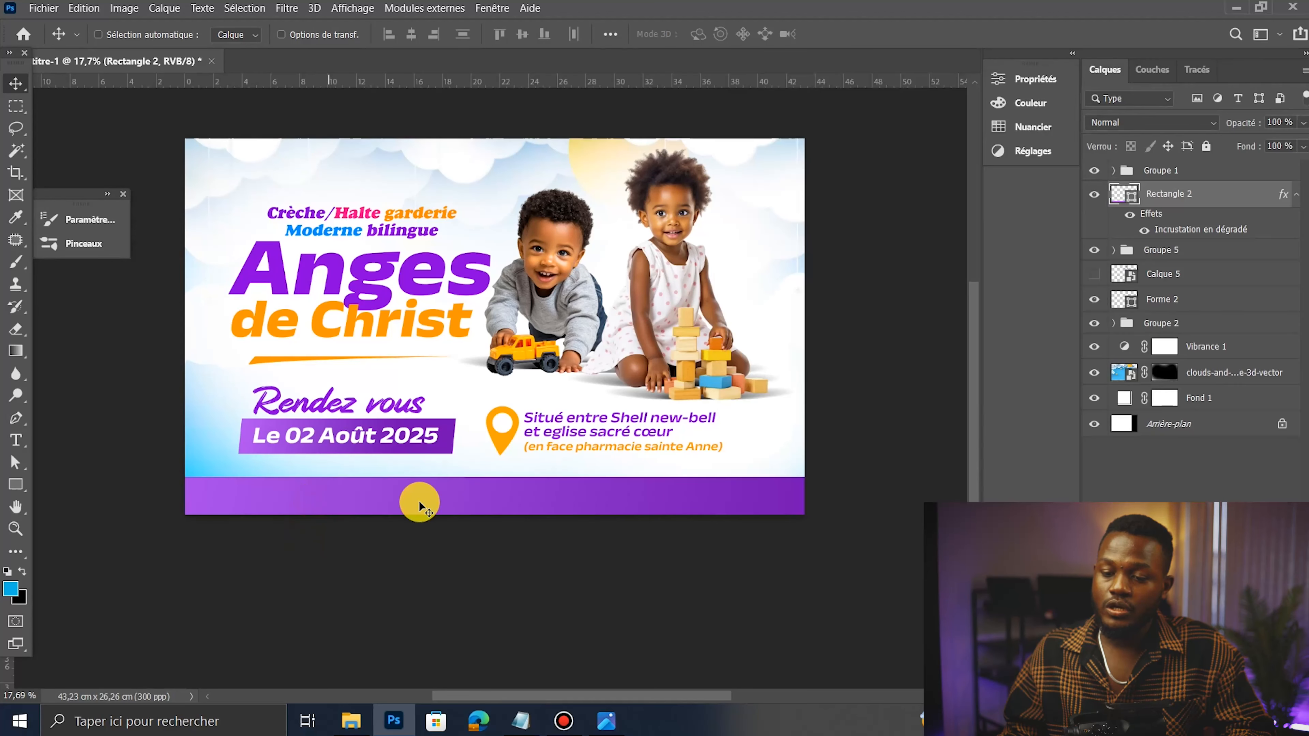
Step: Paste the copied contact line as a text layer above Groupe 1, placed on the purple footer band
click(1158, 171)
click(15, 440)
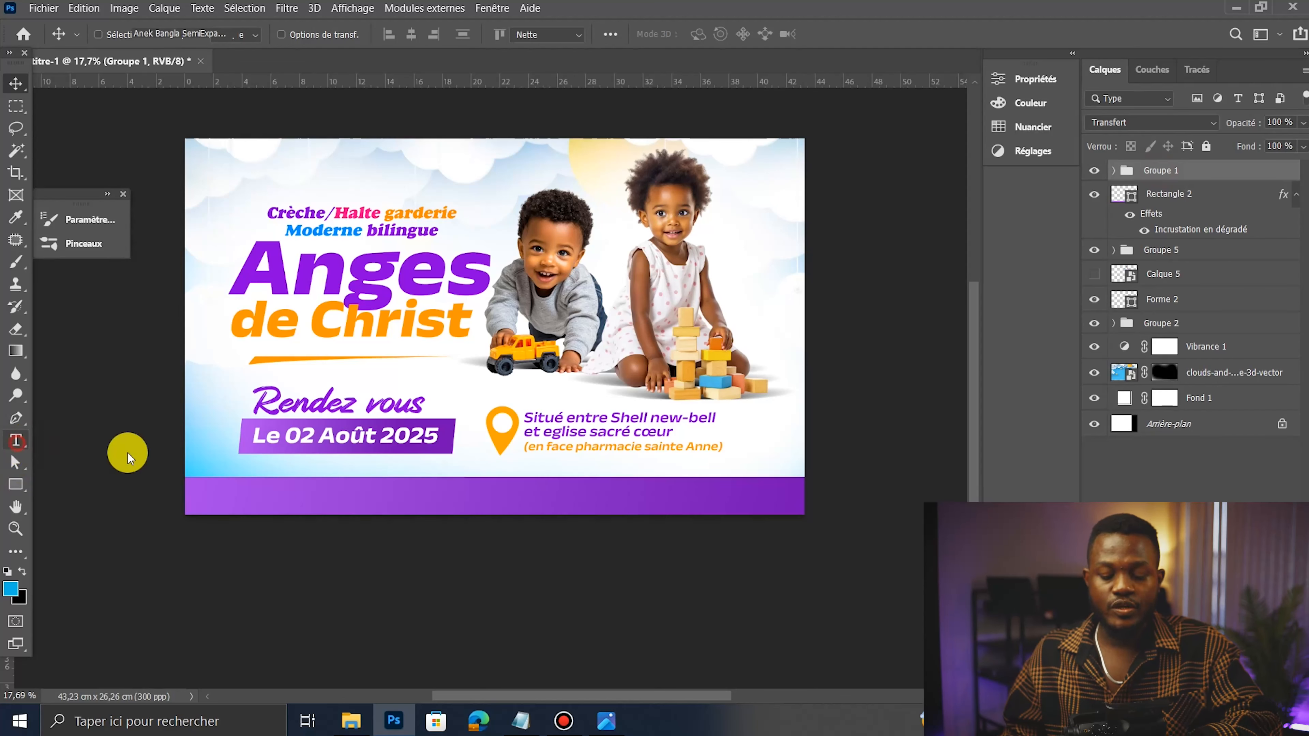
key(ctrl+v)
click(817, 34)
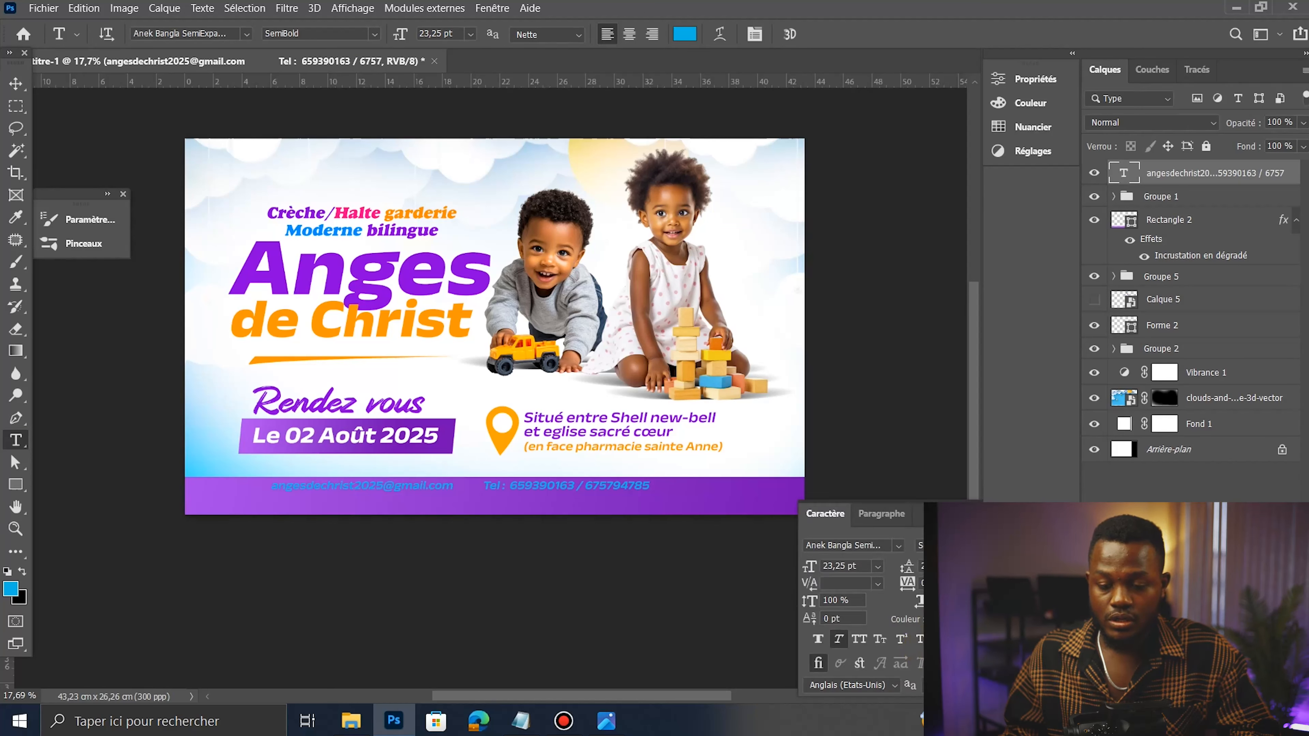
Step: Change the contact line's text colour to white
click(953, 620)
drag(967, 444, 500, 109)
click(1185, 292)
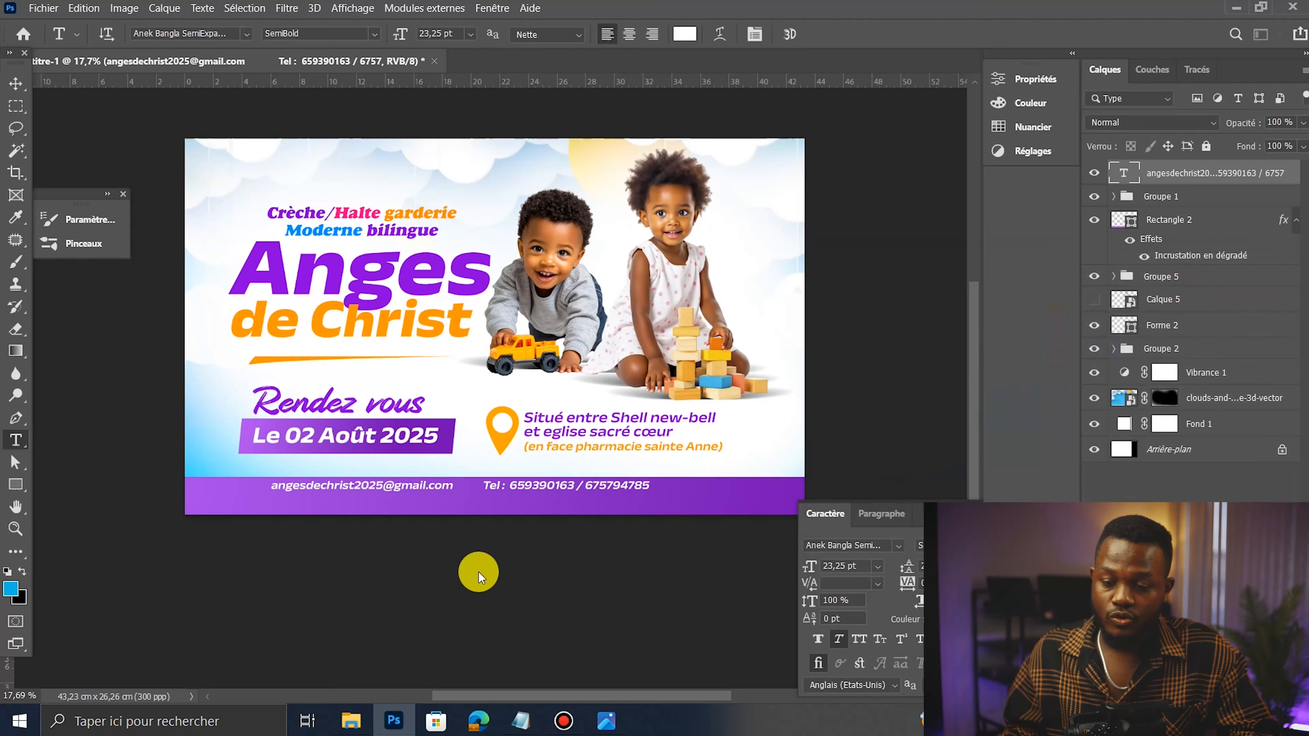
click(15, 84)
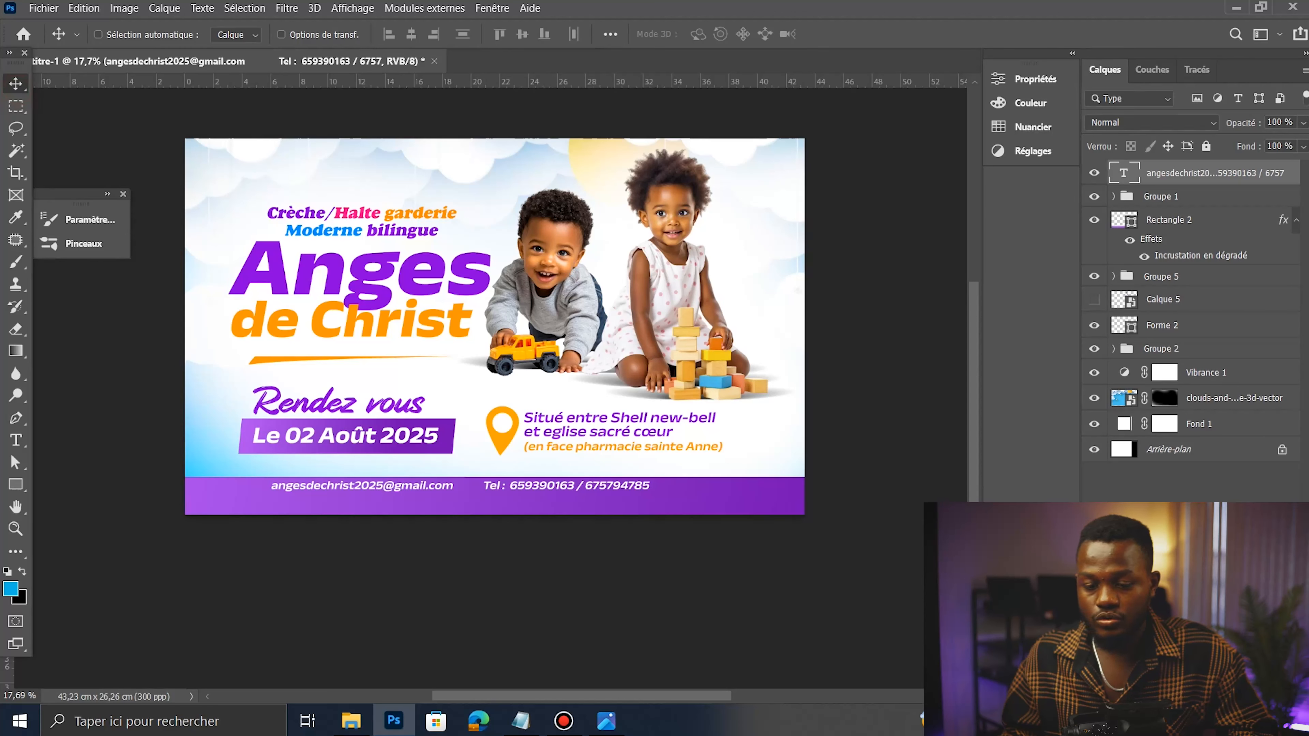
Step: Set the contact line's font size to 25 pt and move it about 0.55 cm down in the footer band
click(1028, 531)
click(848, 566)
key(Up)
key(Up)
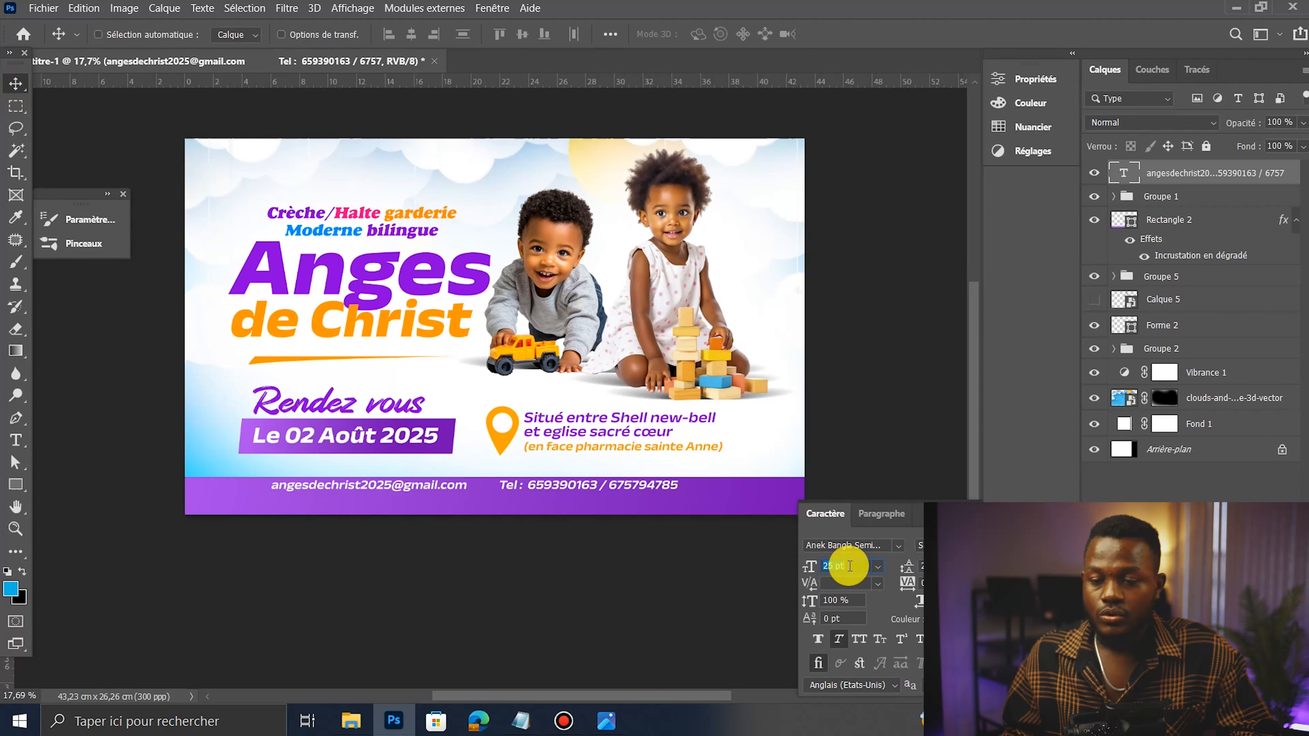
click(956, 515)
drag(590, 487, 590, 495)
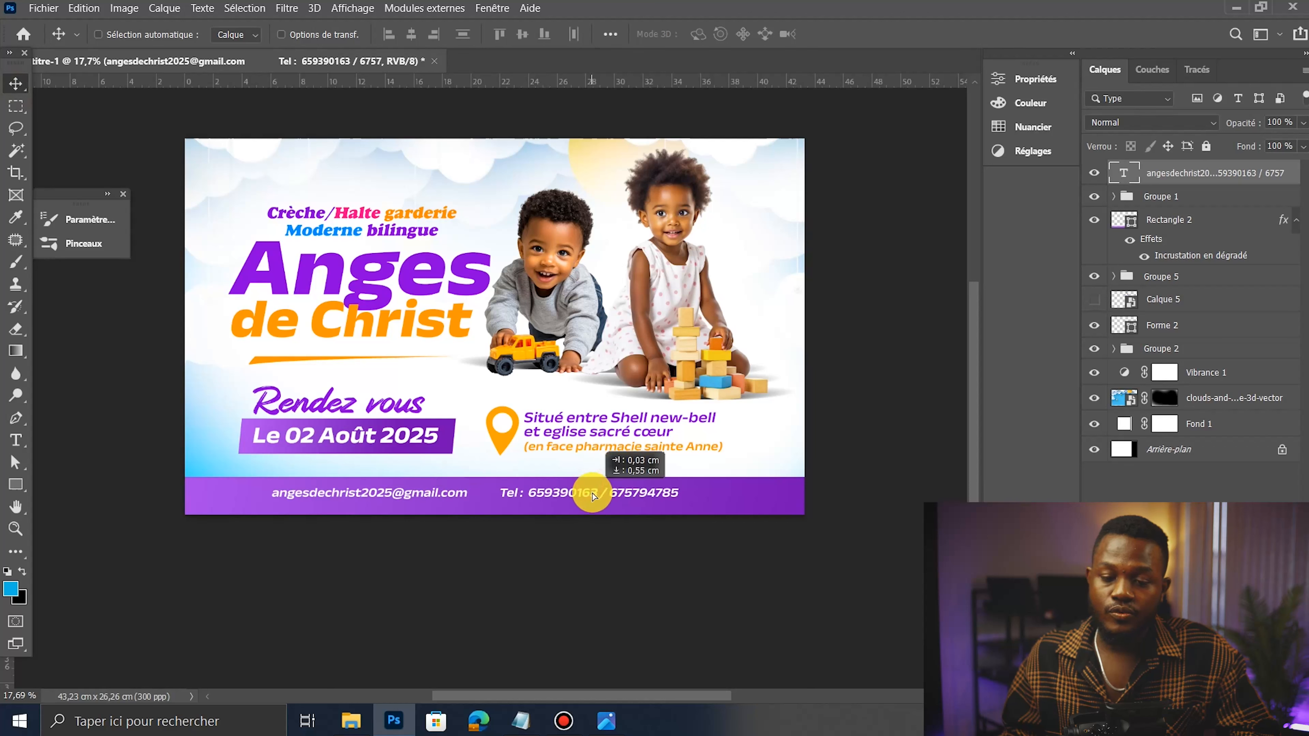
Step: Insert spaces between the e-mail and the telephone numbers, and shift the contact line left in the footer
key(t)
click(494, 494)
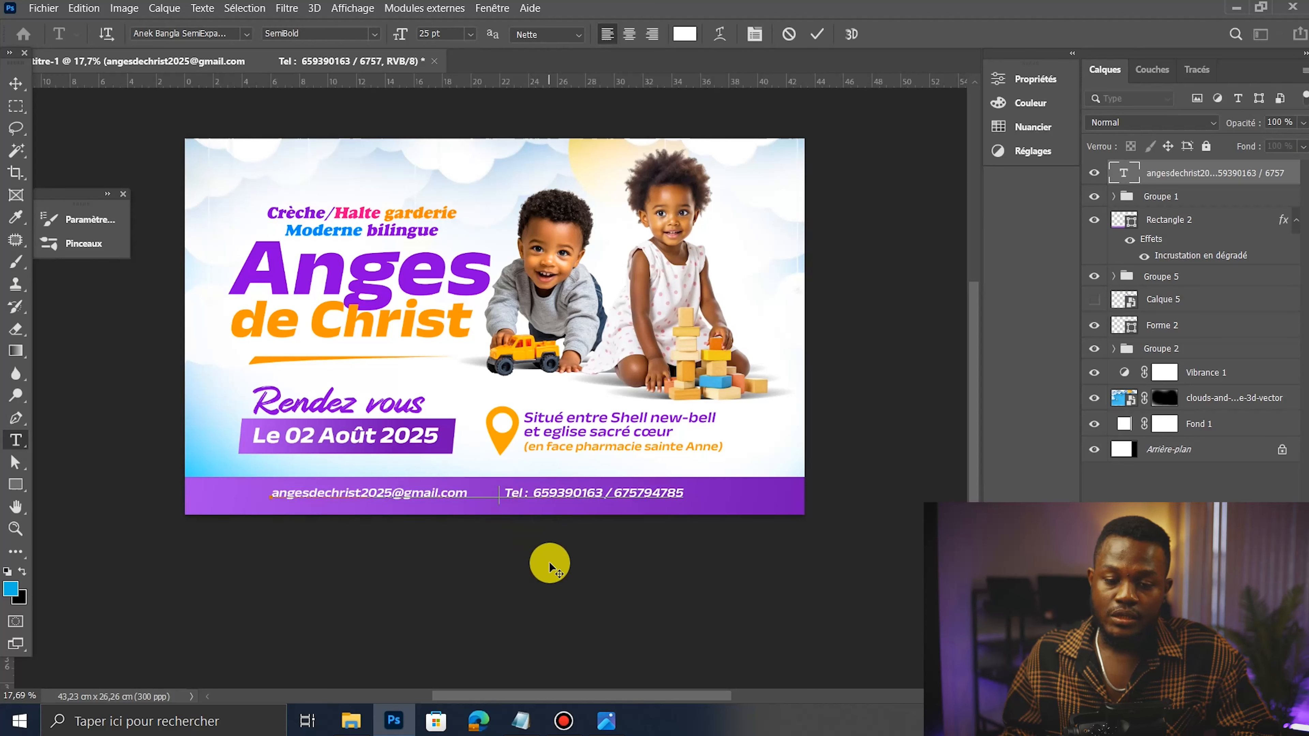
click(818, 34)
key(v)
drag(610, 457, 594, 457)
Step: Widen the gap before the telephone numbers further, recentre the contact line horizontally and lower it slightly in the footer band
click(563, 497)
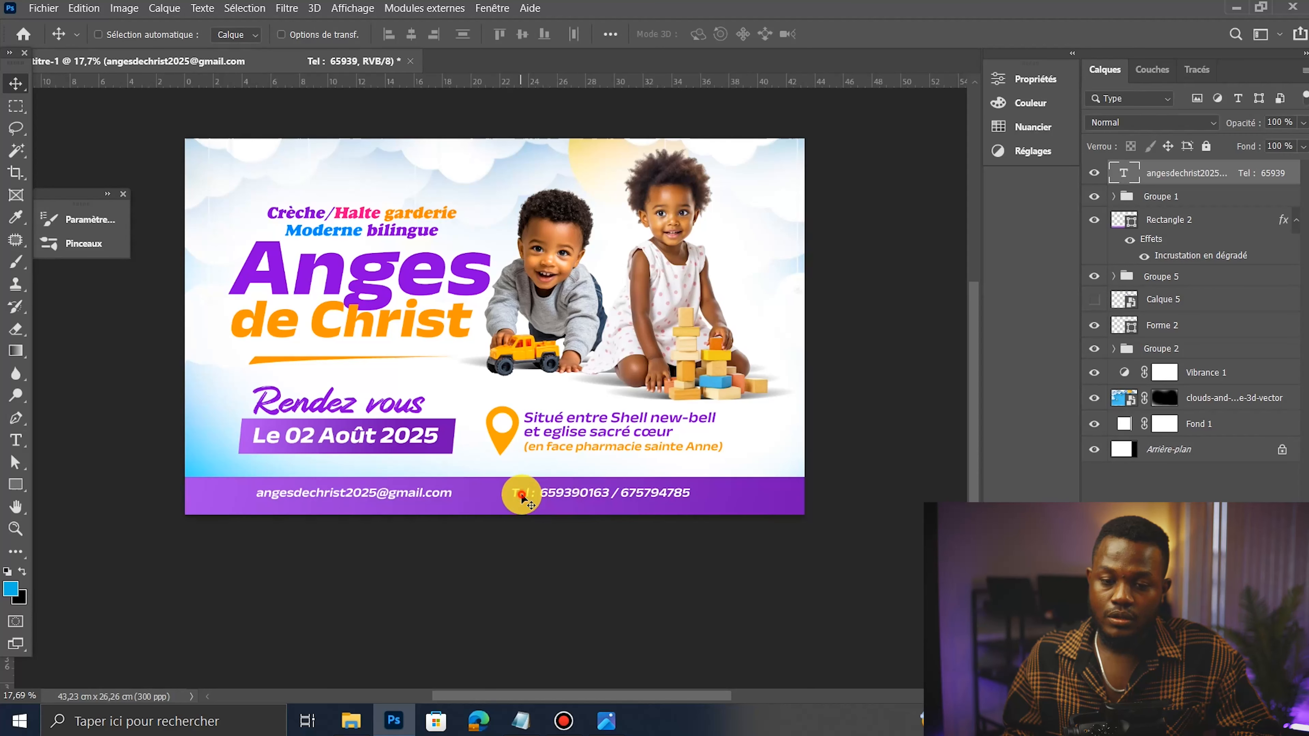
double_click(471, 494)
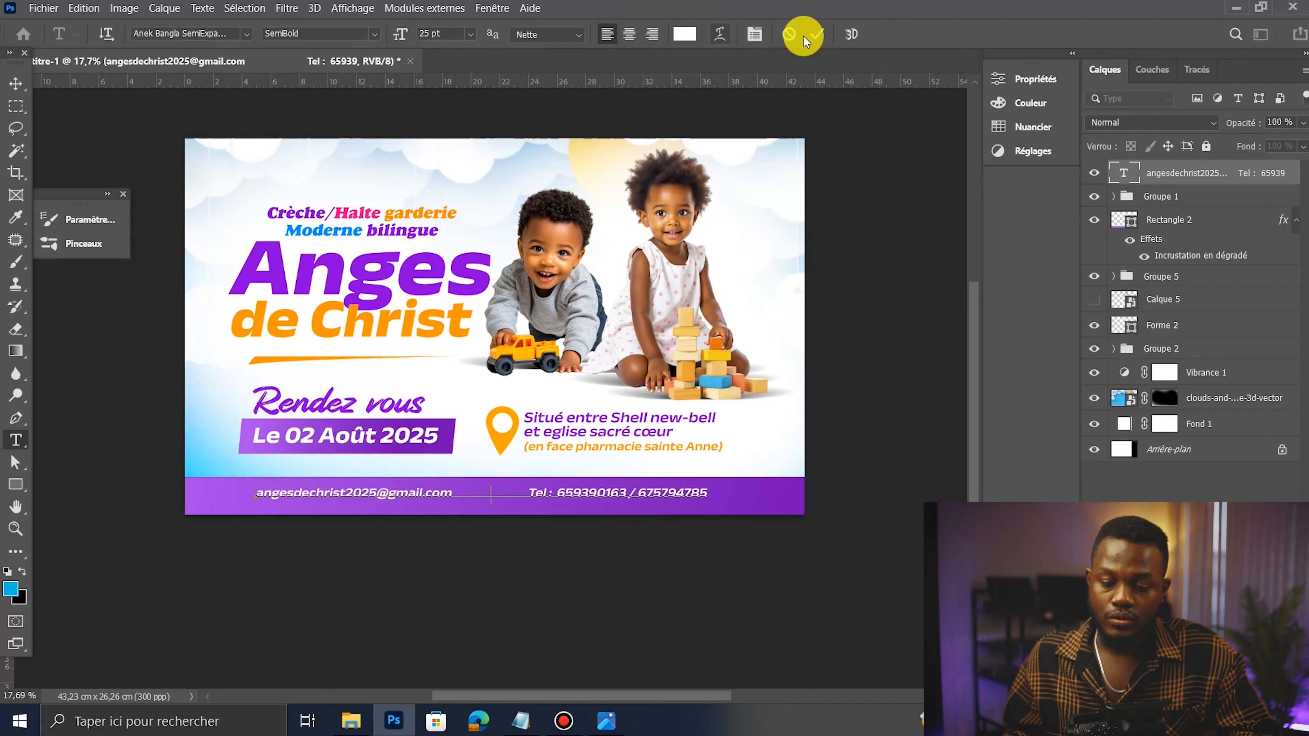
click(820, 34)
key(v)
drag(657, 451, 649, 454)
key(t)
click(487, 495)
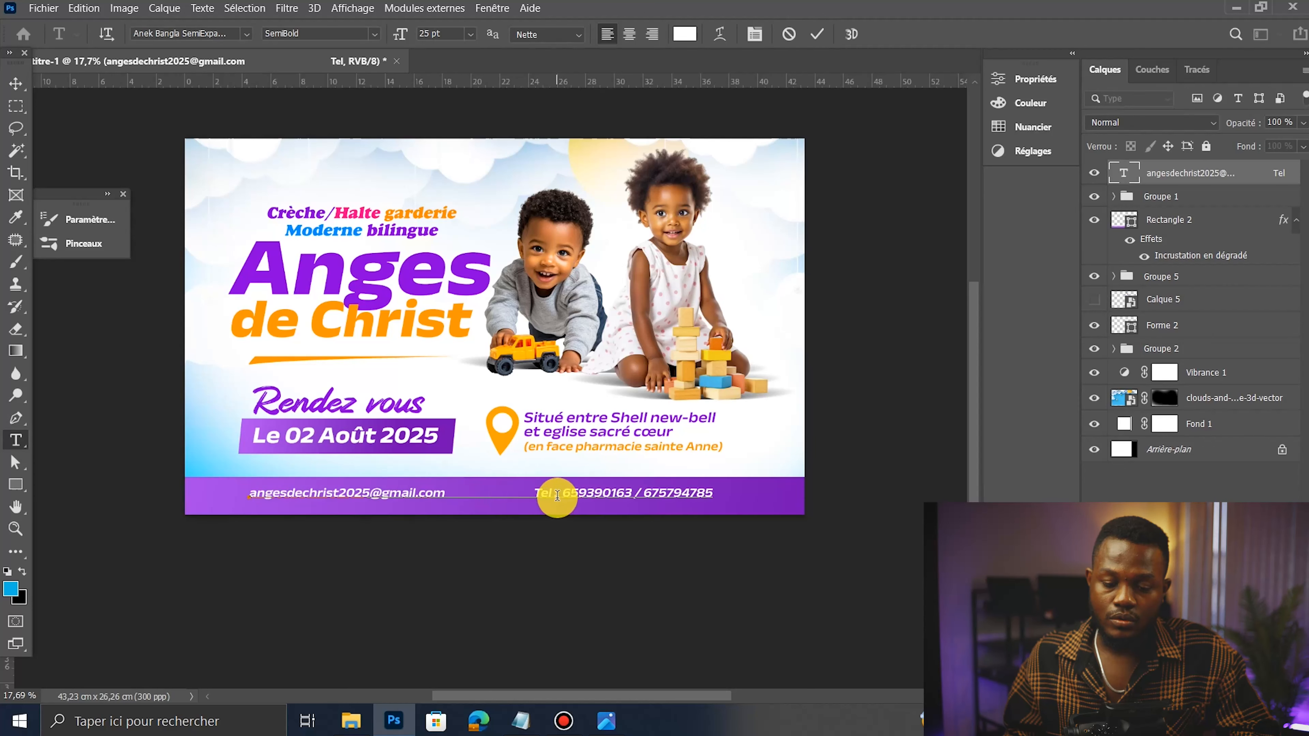
click(819, 34)
key(v)
drag(660, 503, 652, 504)
key(shift+Down)
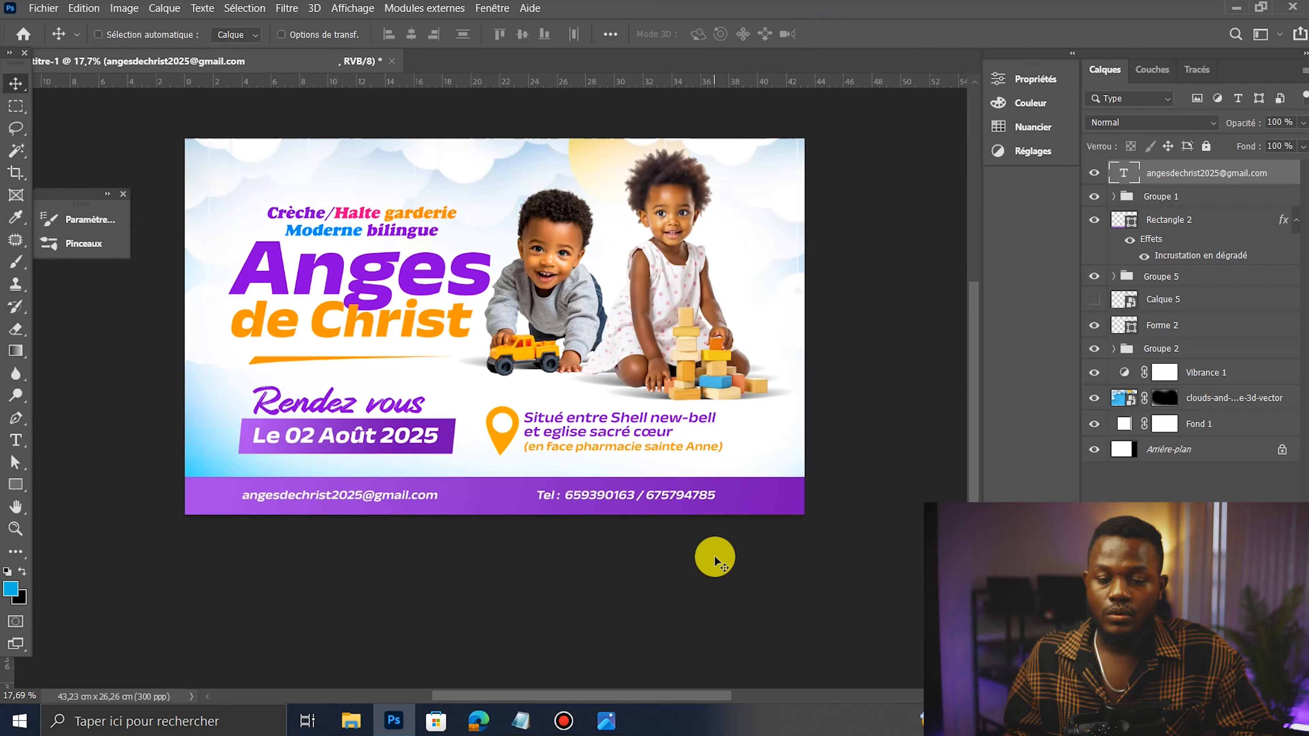
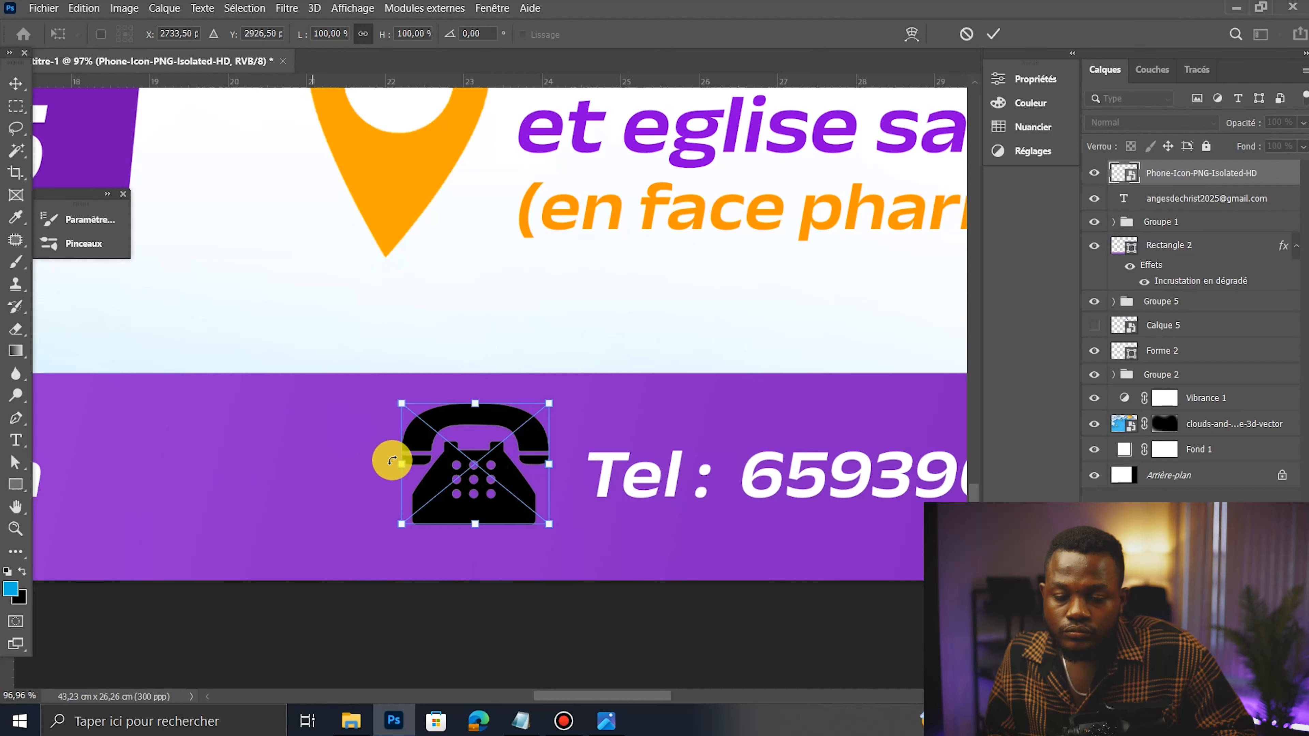
Step: Scale the telephone icon to 77.10% and move it about 0.46 cm left of its place beside the telephone text
drag(405, 466, 439, 467)
key(Return)
scroll(622, 543, down, 8)
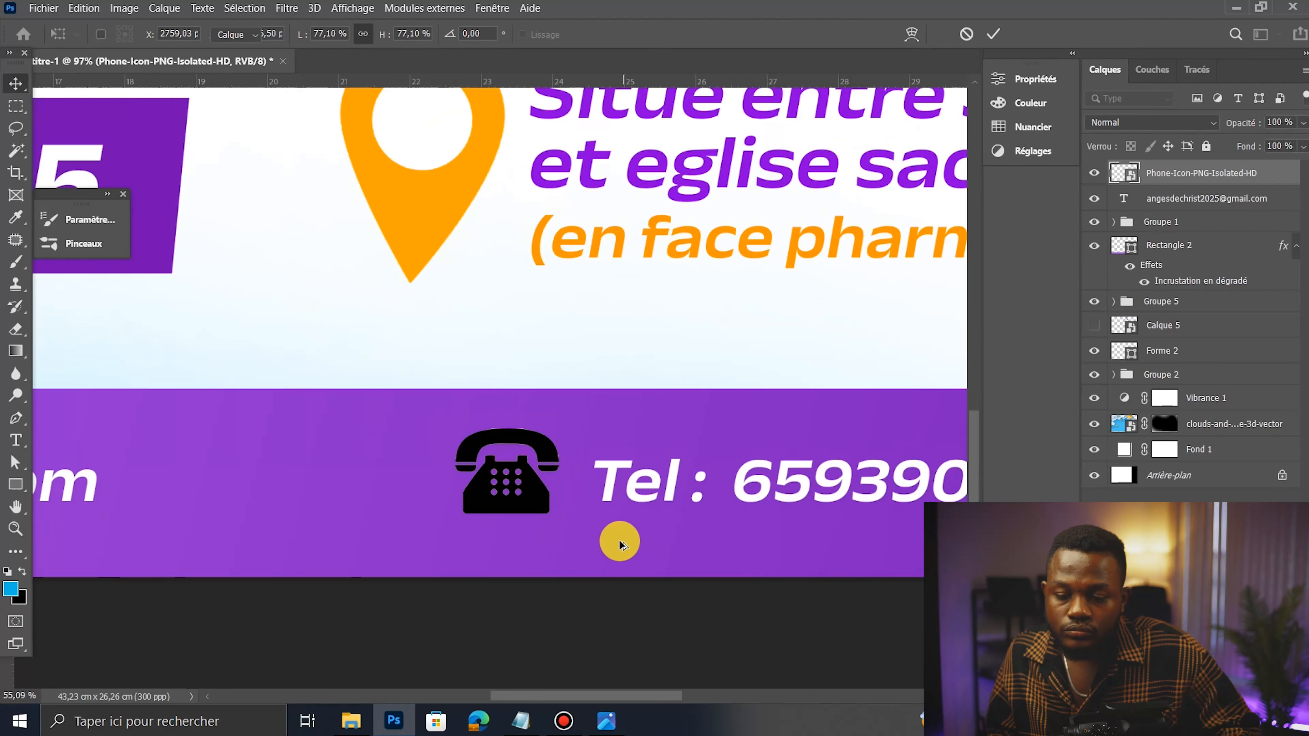
scroll(555, 538, down, 2)
scroll(618, 526, up, 4)
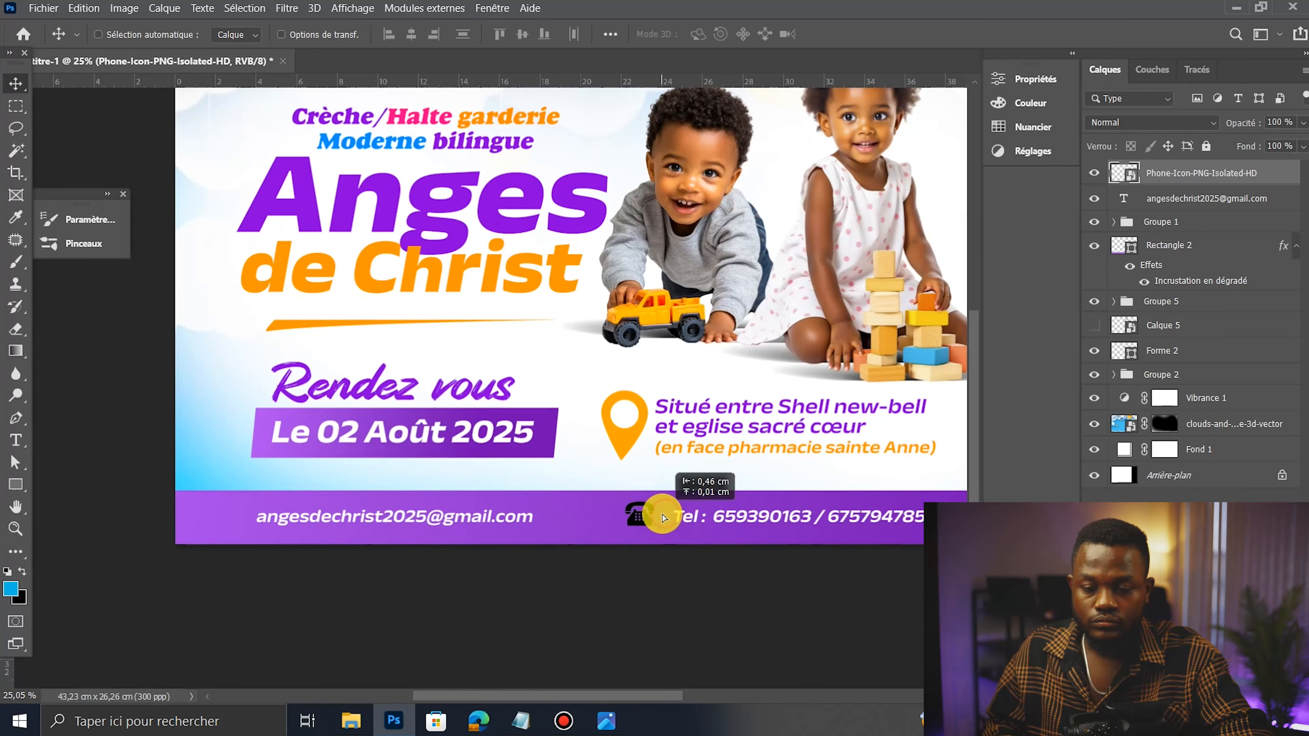
scroll(559, 516, down, 2)
scroll(558, 535, up, 1)
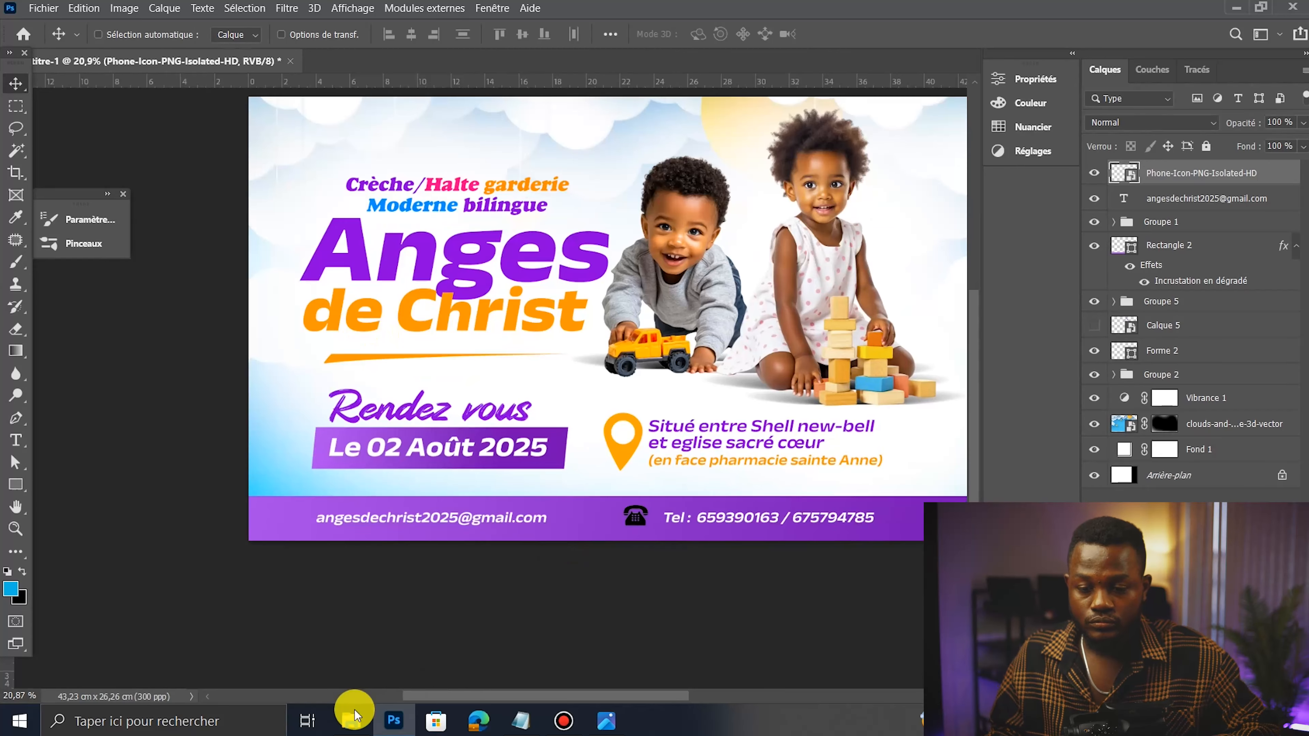
Step: Switch to File Explorer and look through the images in the rdeire folder and the Téléchargements folder
click(351, 721)
click(1187, 329)
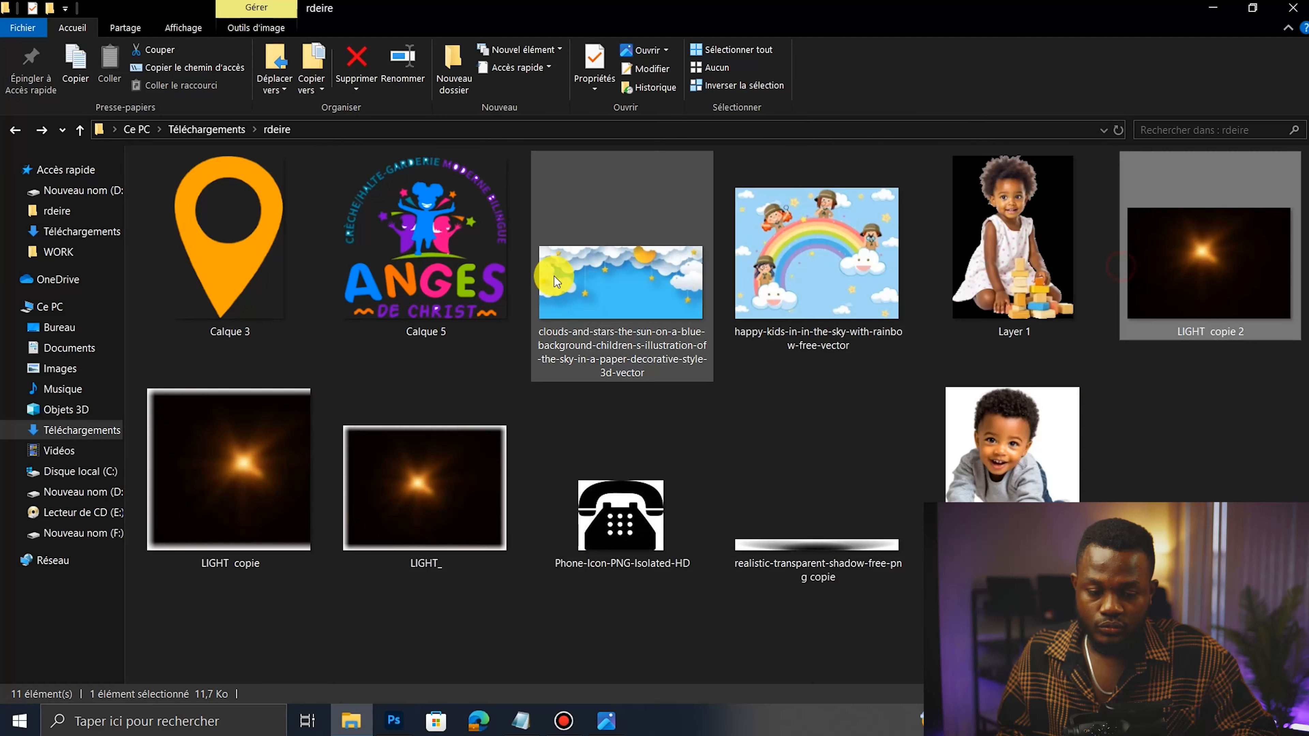
click(634, 517)
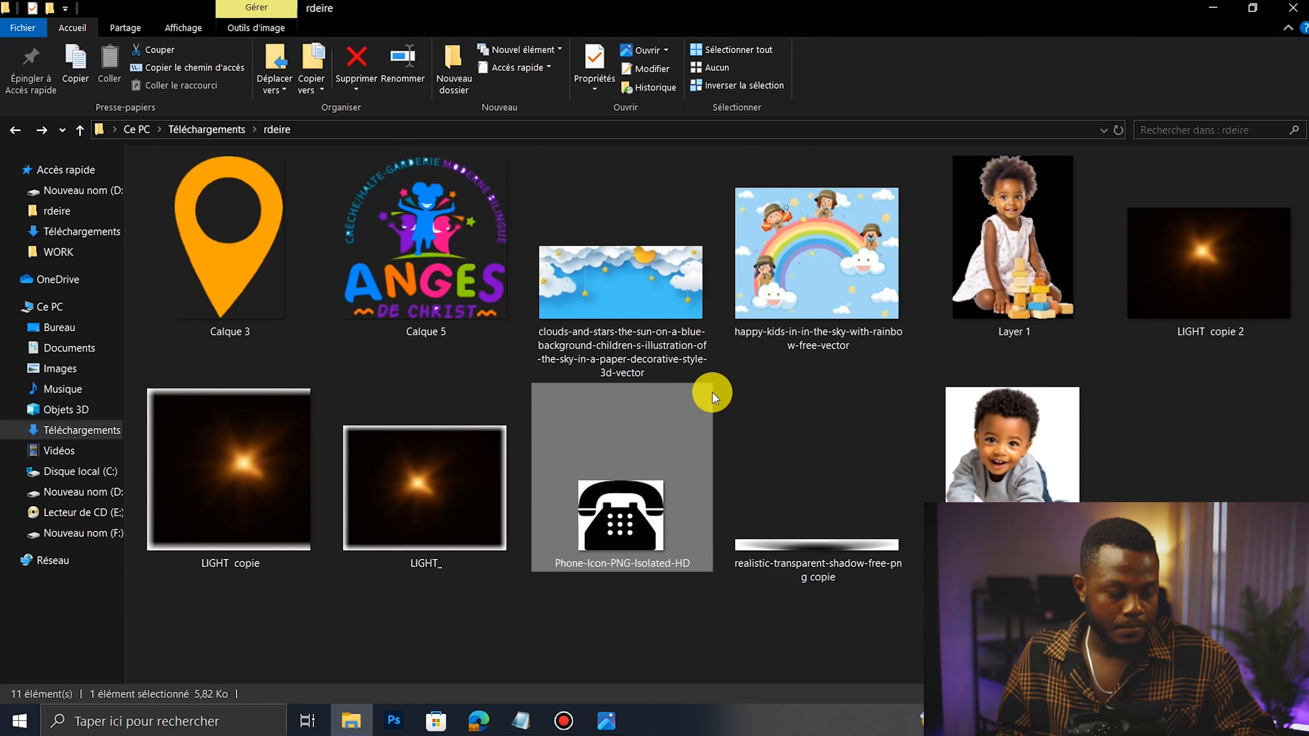
click(250, 280)
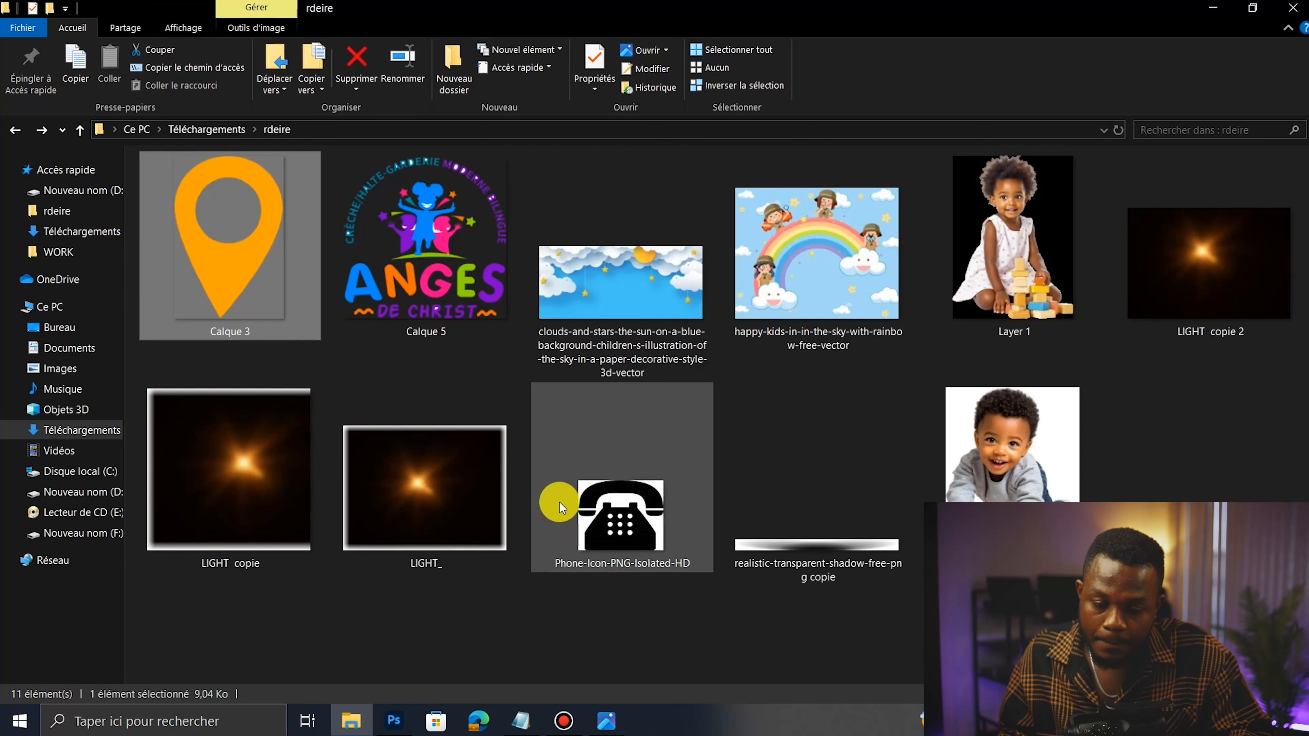
click(1152, 442)
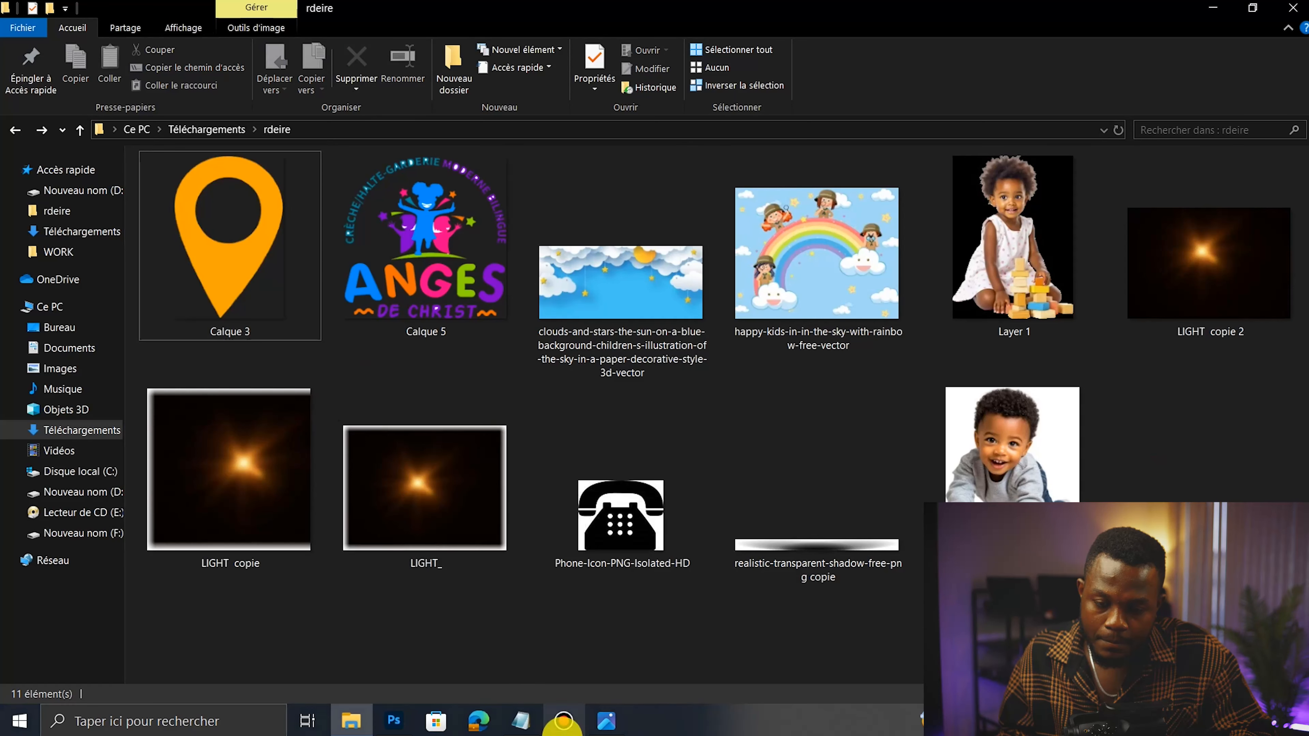
click(565, 722)
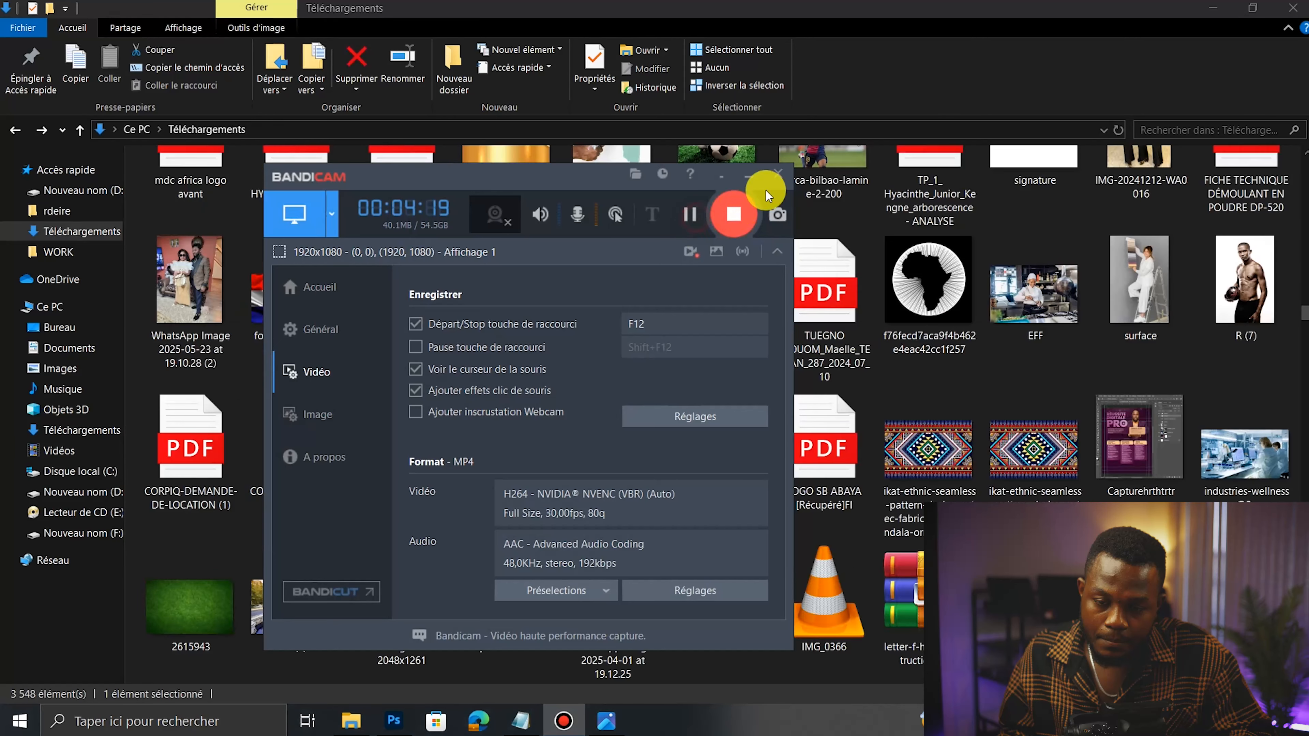
click(865, 23)
scroll(531, 520, down, 5)
scroll(541, 509, down, 10)
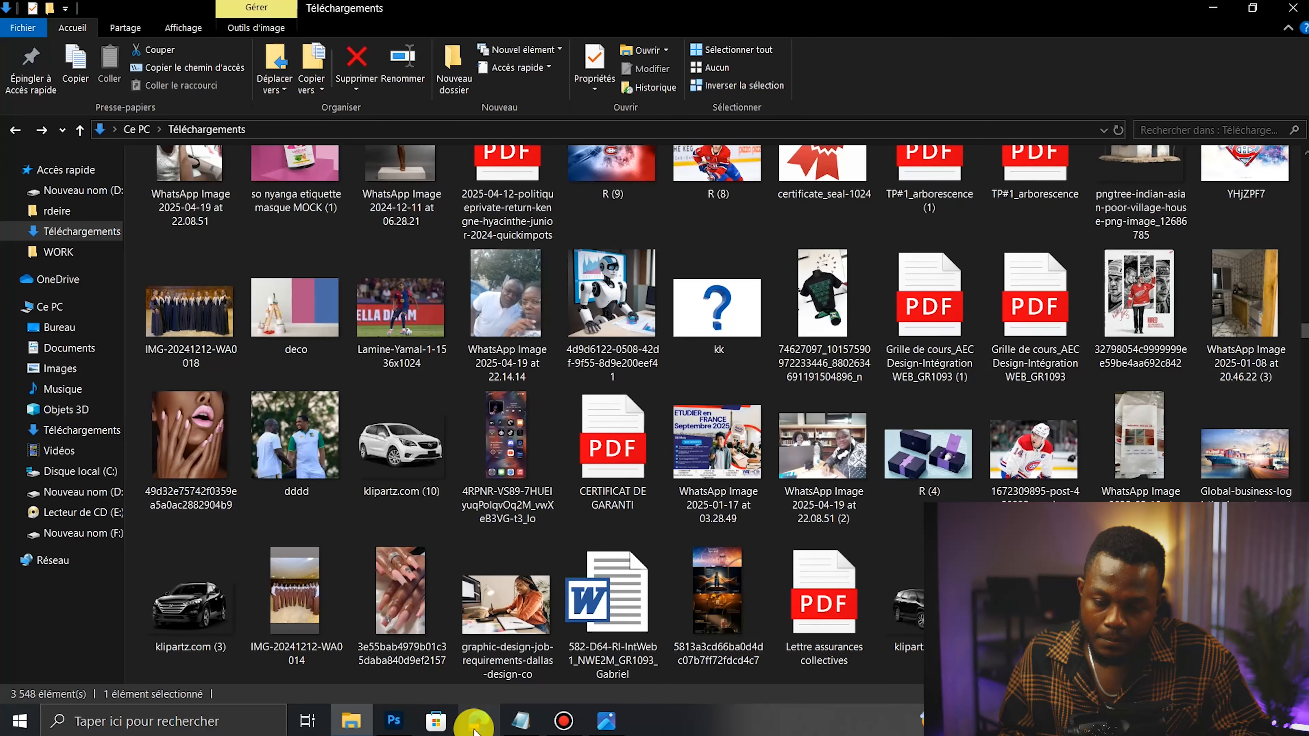
scroll(523, 373, down, 3)
scroll(525, 376, down, 5)
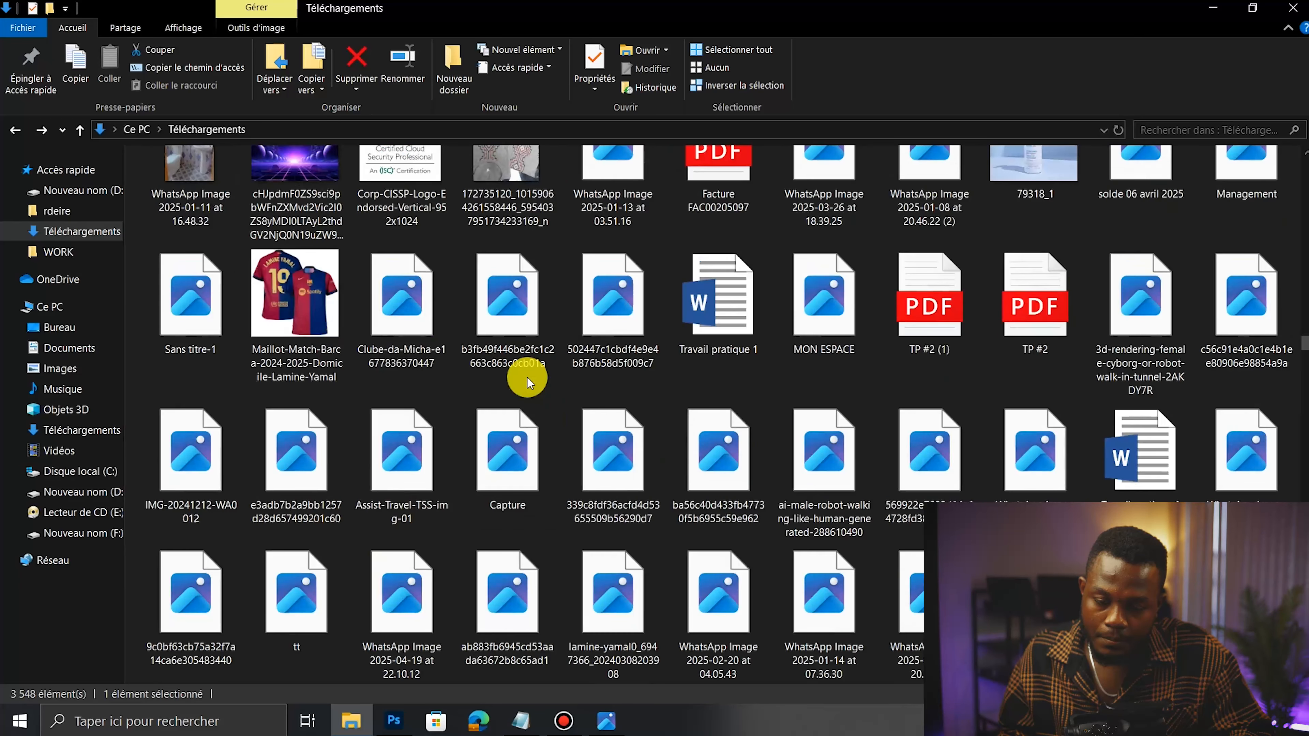
Step: Connect to the NOKIA-B300 Wi-Fi network and open Microsoft Edge
click(1155, 721)
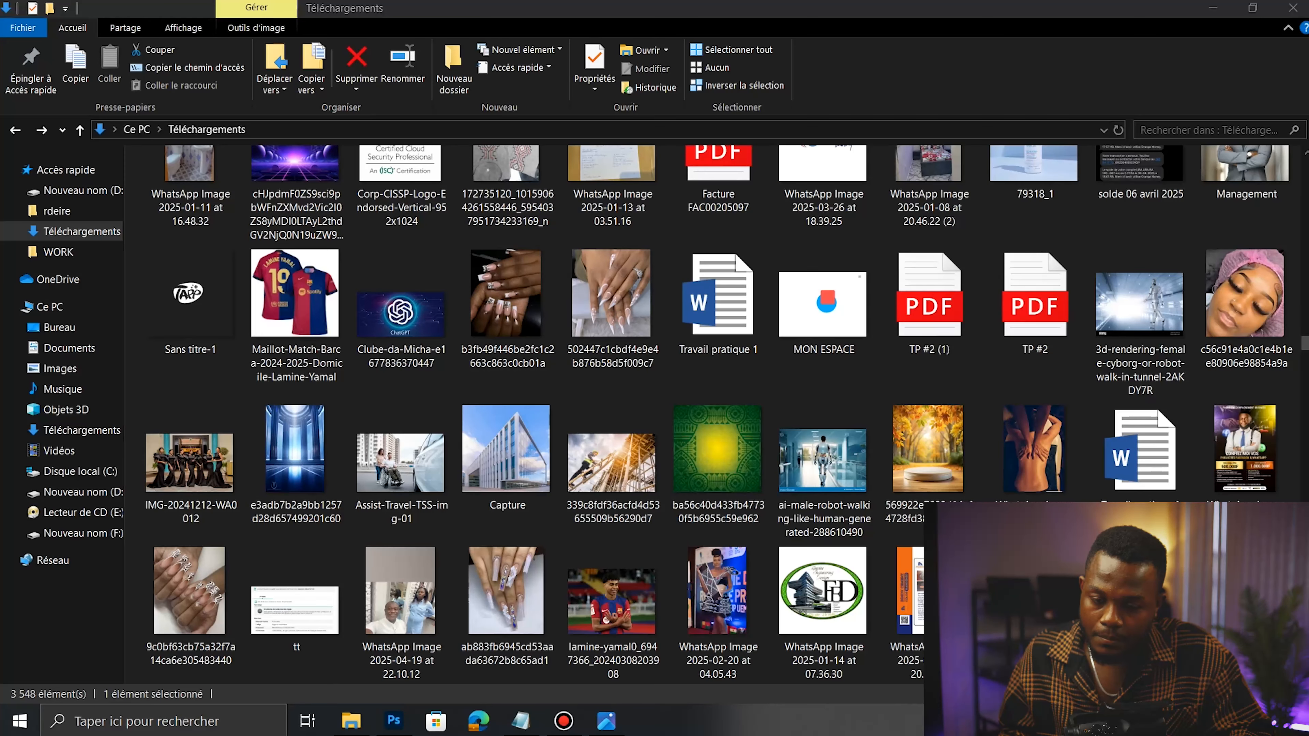
click(1103, 251)
click(1217, 309)
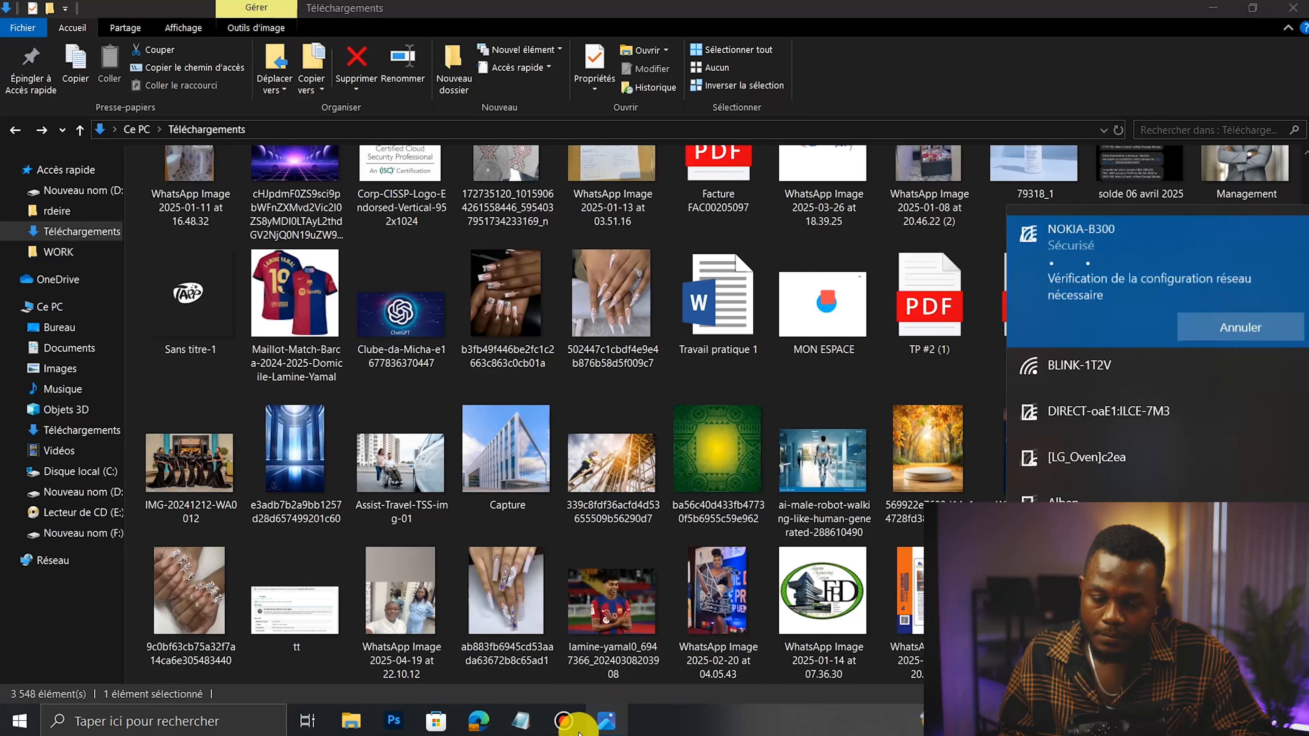
click(486, 718)
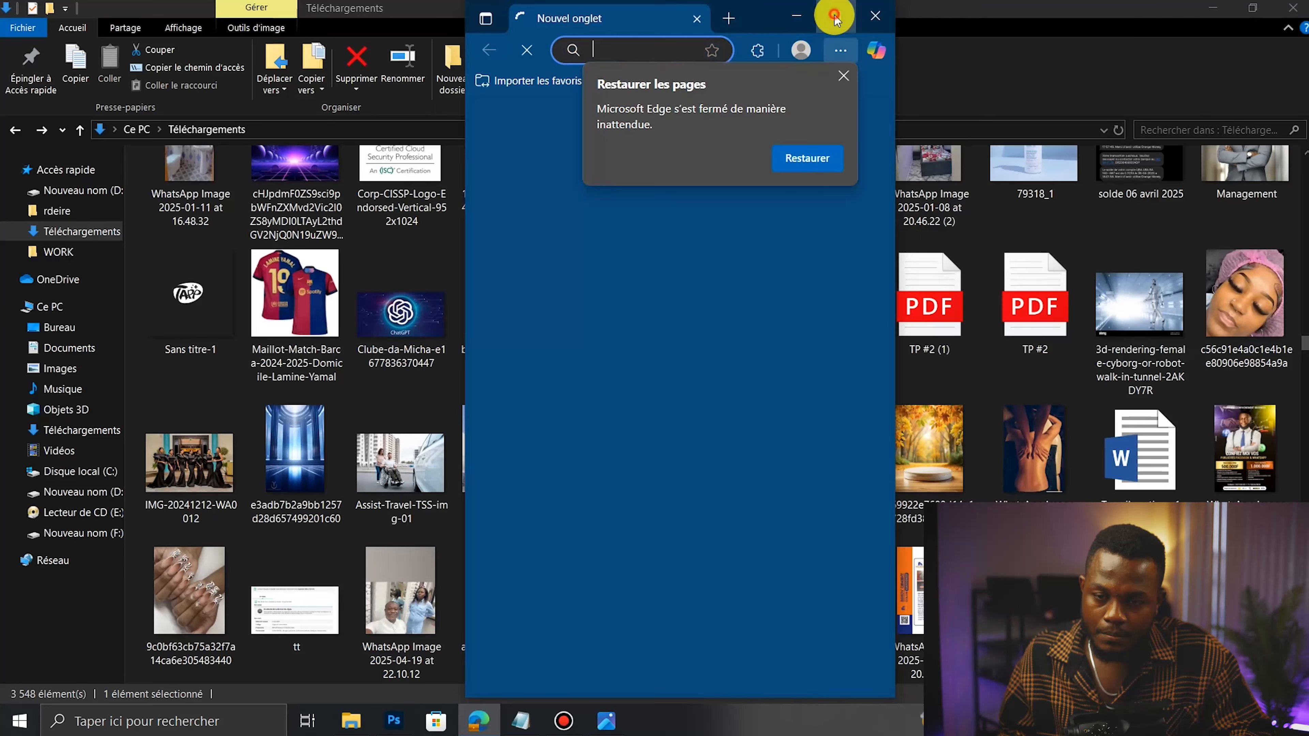
Step: Maximize the browser window and search the web for "mail icon"
click(832, 14)
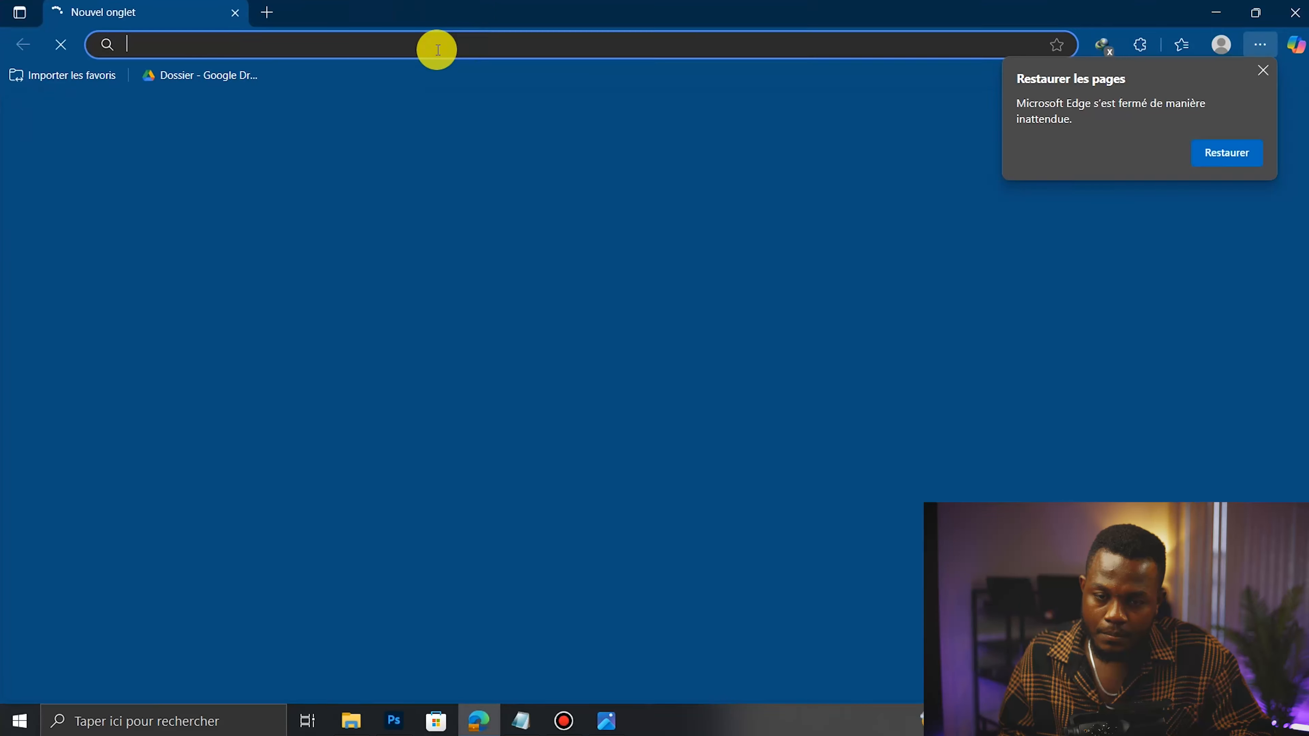
click(392, 54)
text(m)
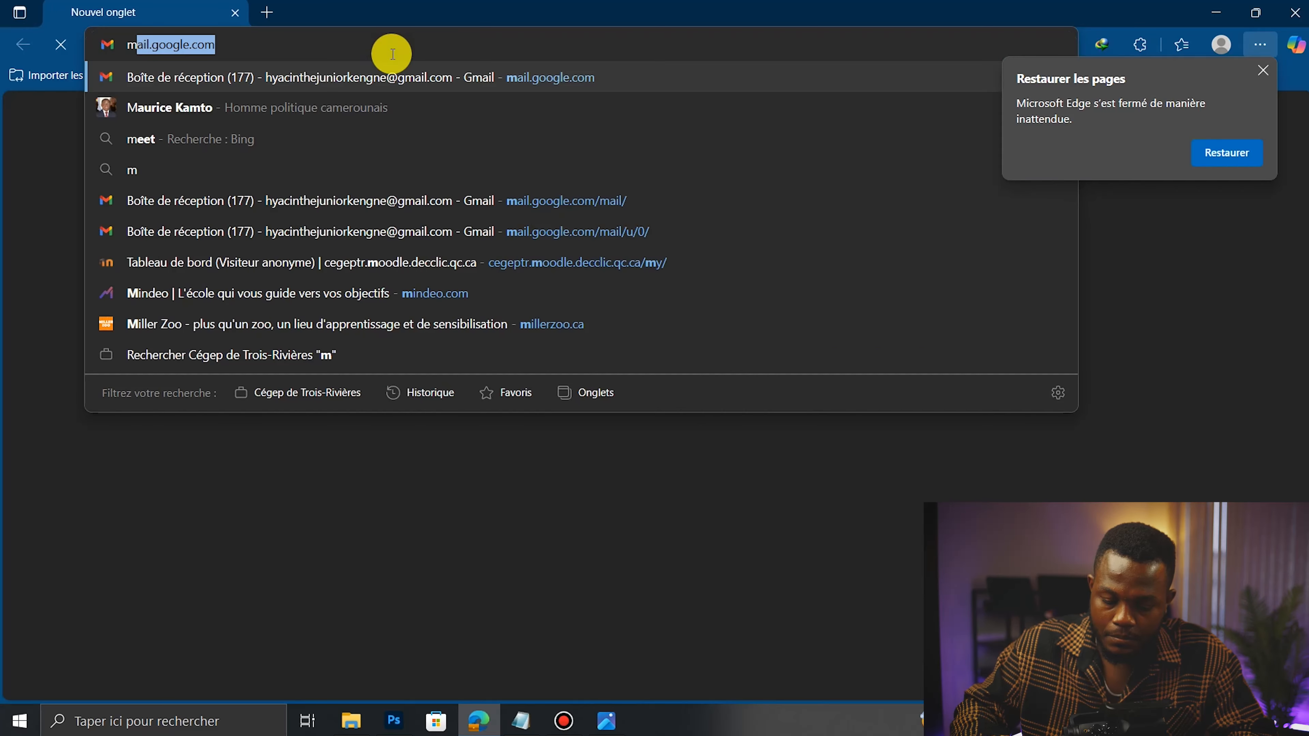
text(ail)
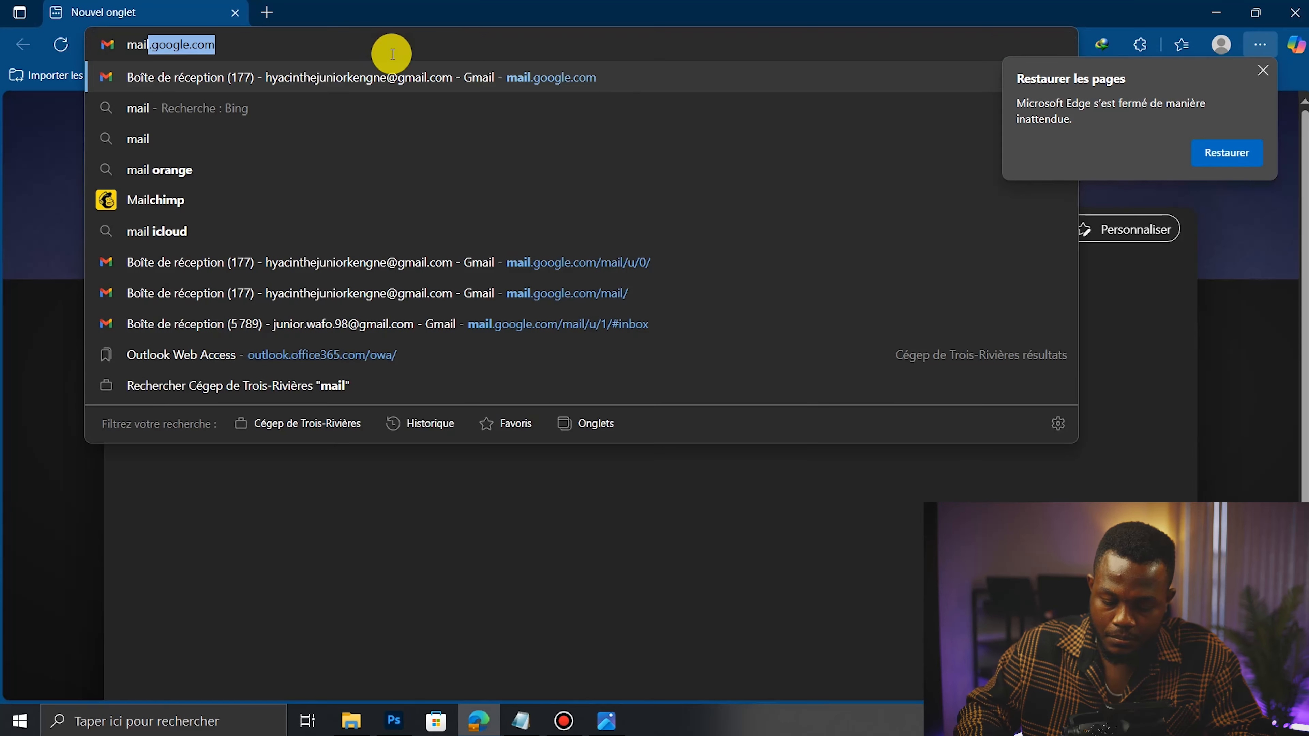
text( icon)
key(Return)
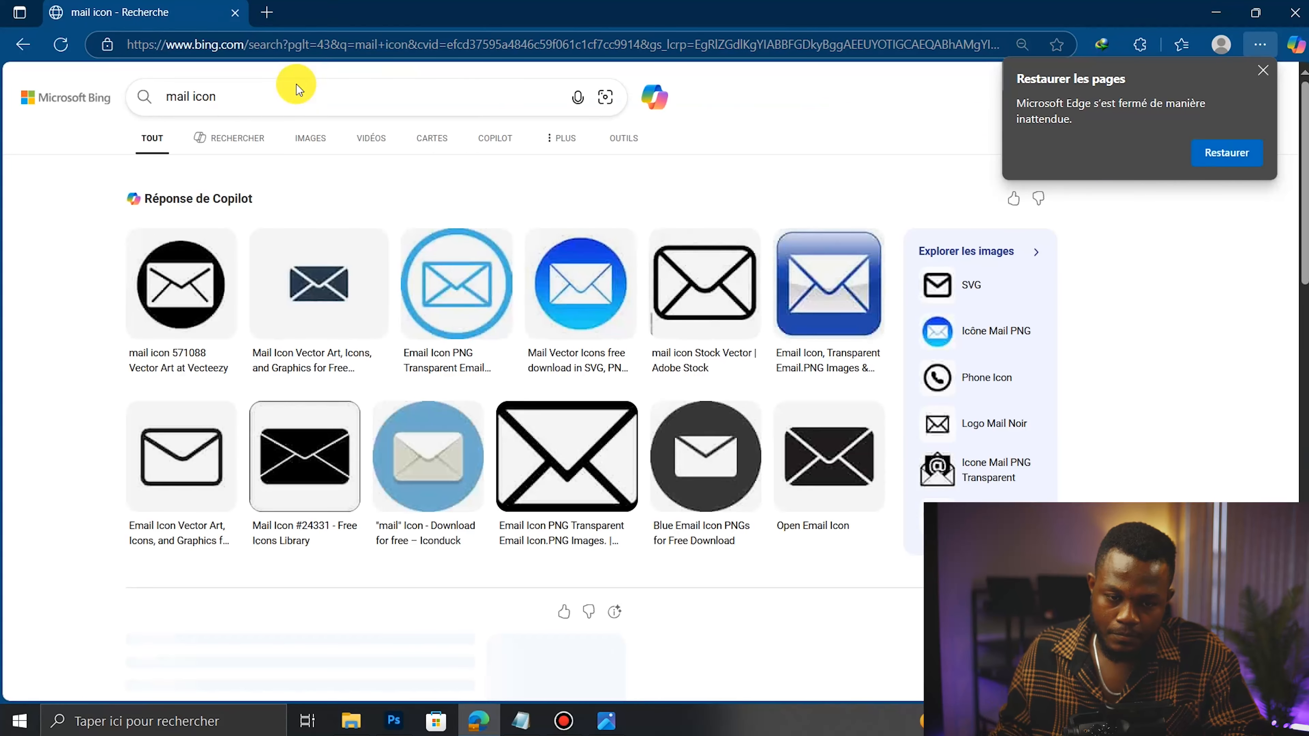
Step: Open the image results, dismiss the page-restore prompt and save the black circular mail icon from Vecteezy to the computer
click(320, 149)
click(1262, 70)
click(340, 274)
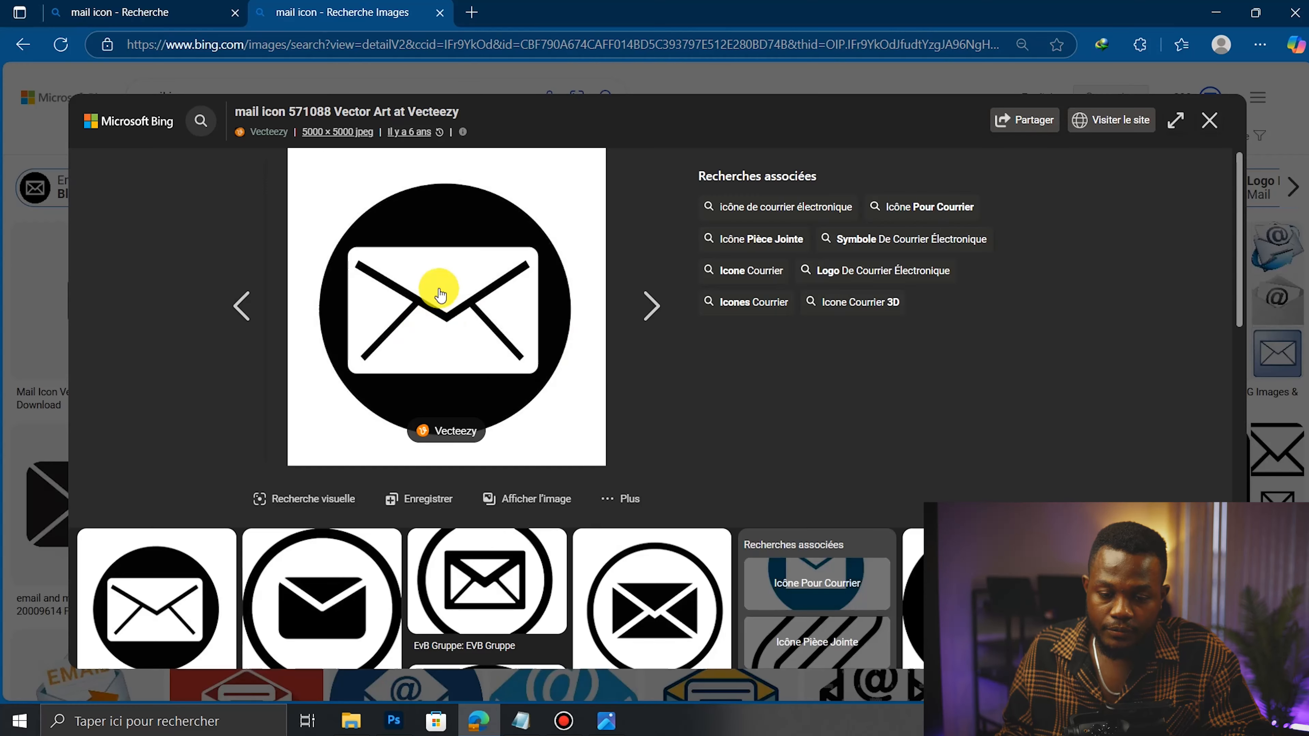
right_click(410, 213)
click(512, 242)
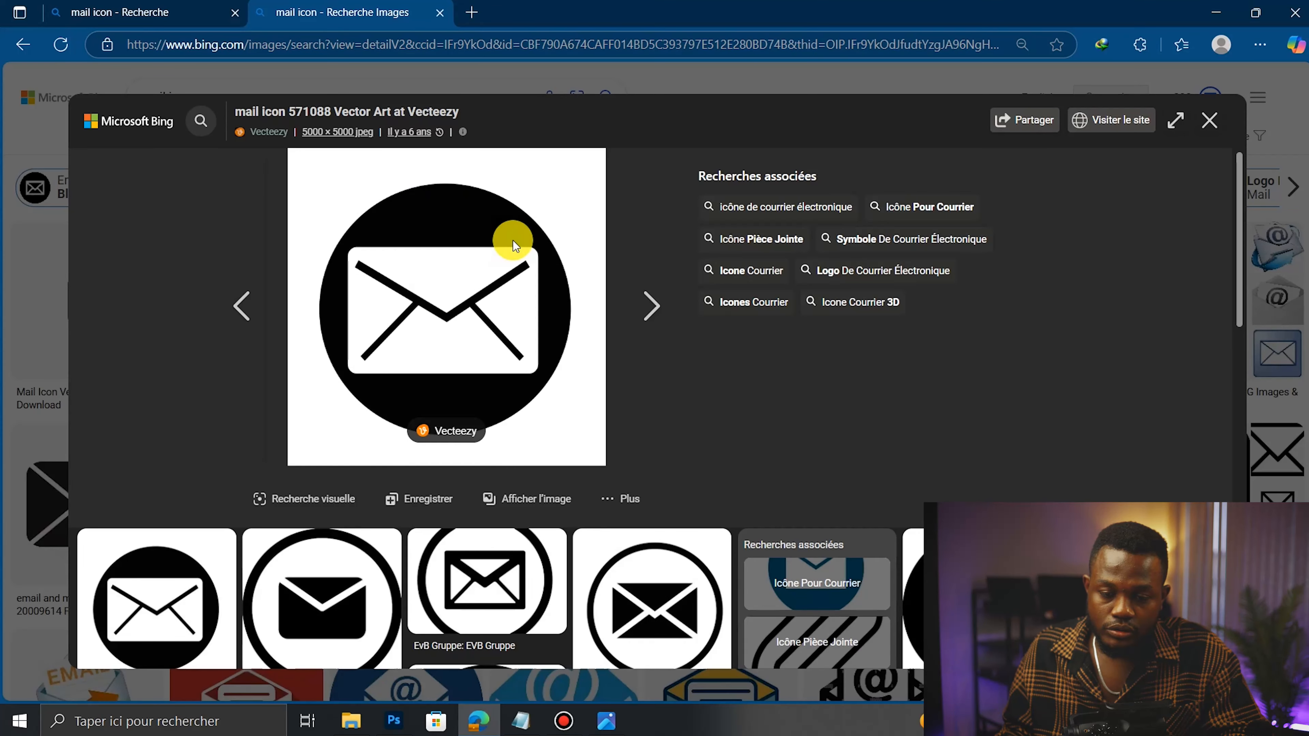
key(Return)
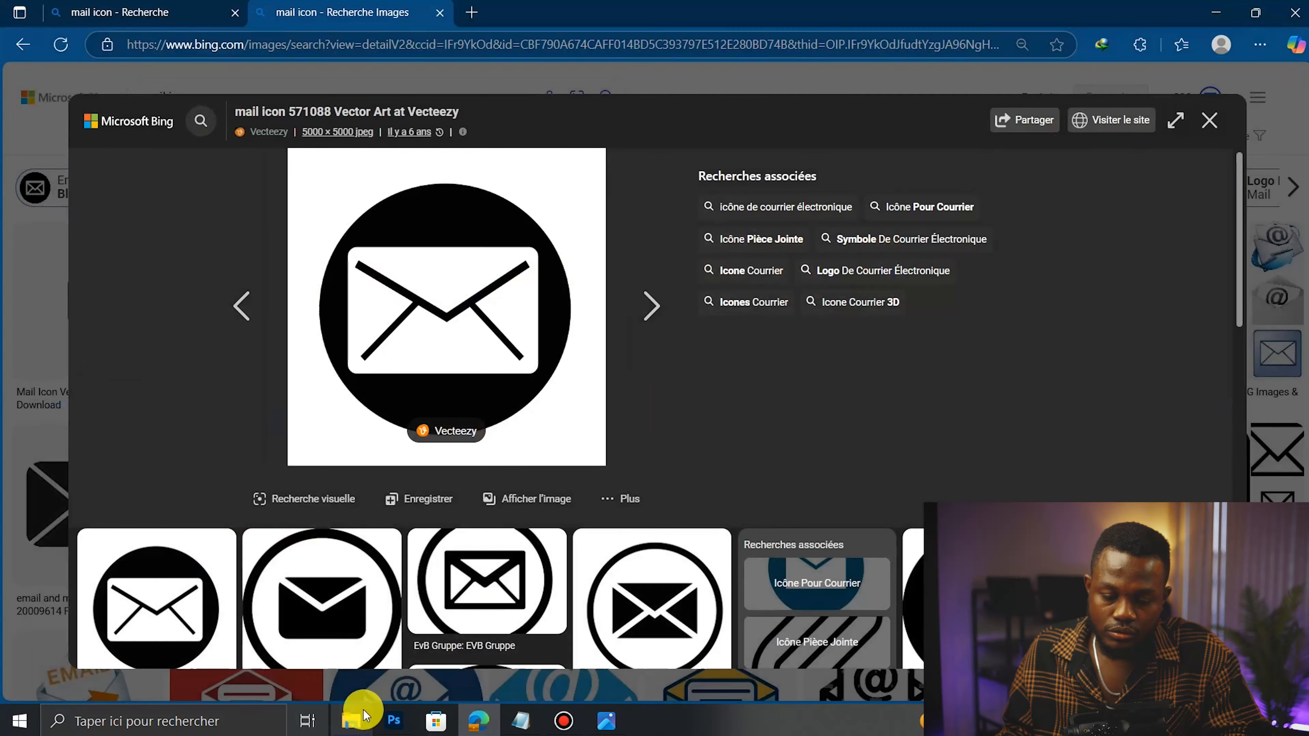
Step: Switch to File Explorer and place the downloaded vector-mail-icon image into the Photoshop flyer
click(357, 718)
drag(397, 219, 255, 563)
scroll(308, 523, up, 5)
key(Return)
Step: Scale the mail icon down to footer height and position it on the purple band before the e-mail address
drag(452, 289, 799, 284)
drag(850, 245, 320, 469)
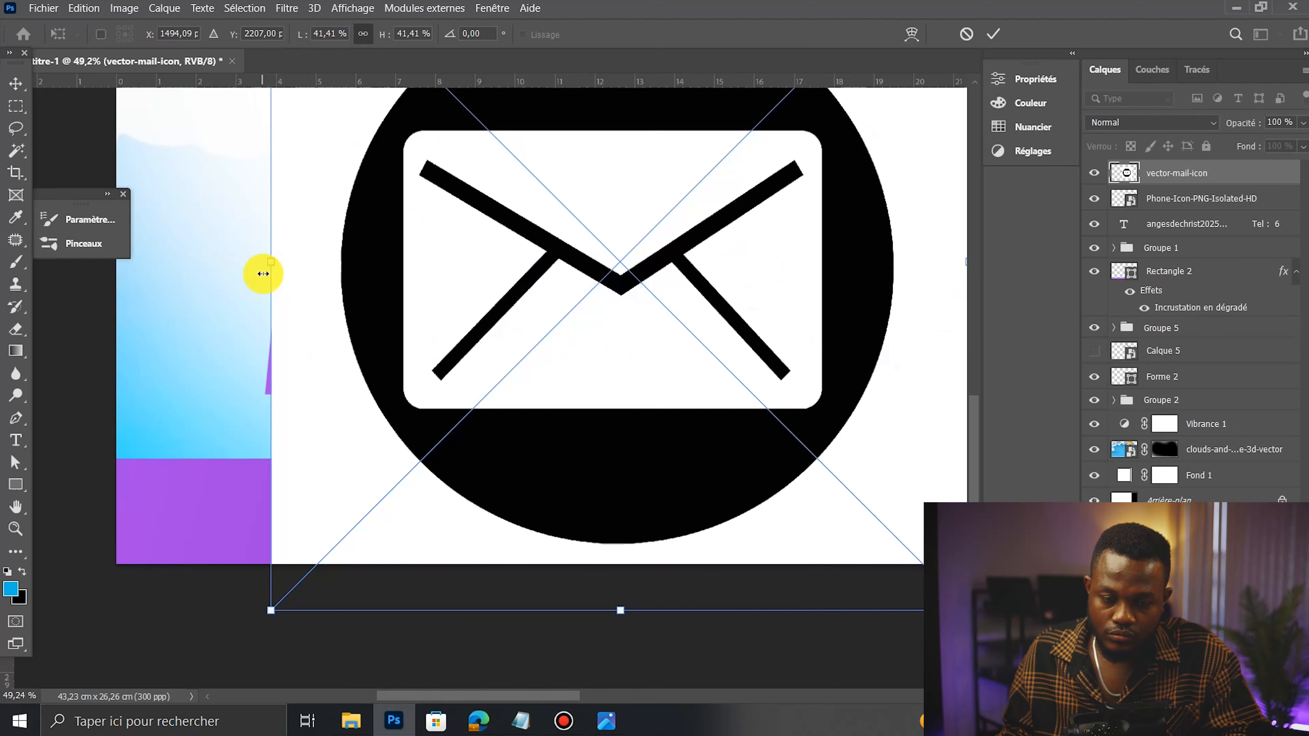
drag(273, 263, 281, 394)
drag(394, 248, 370, 506)
drag(383, 558, 272, 503)
key(Return)
Step: Rasterize the vector-mail-icon layer
scroll(238, 520, up, 1)
scroll(220, 533, up, 1)
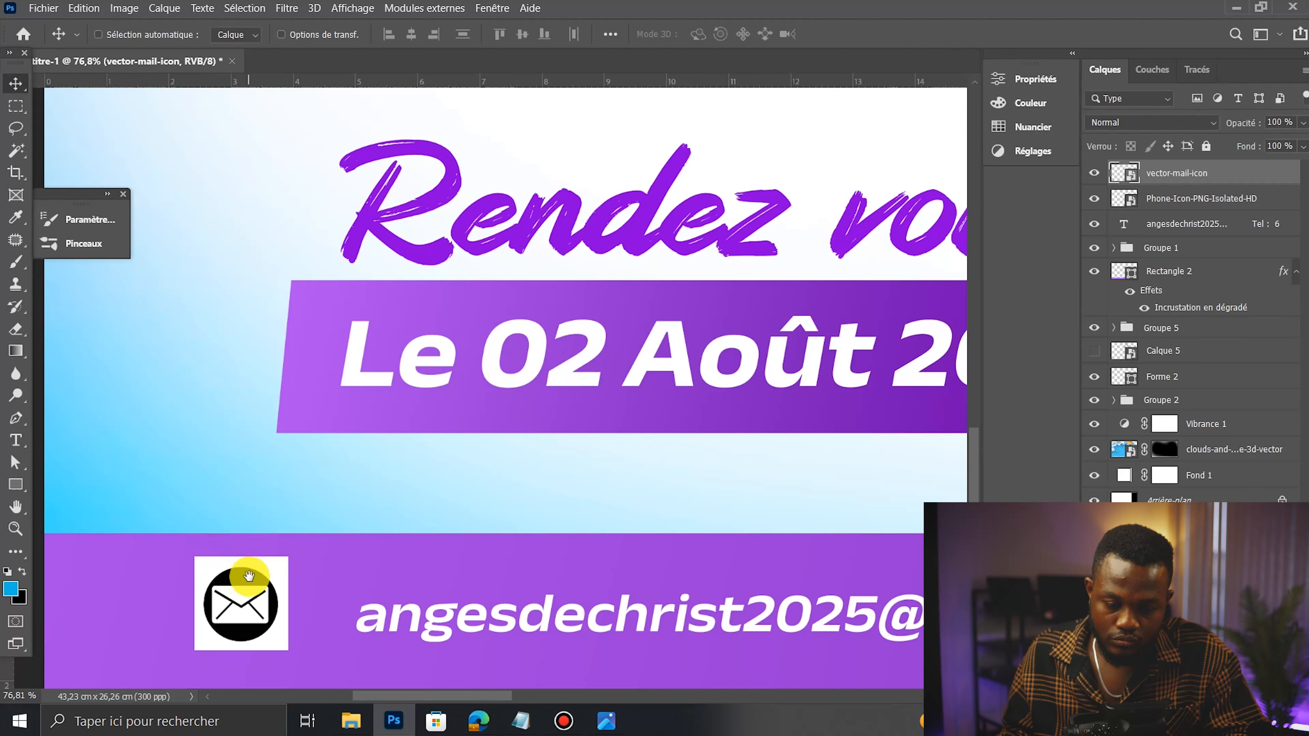
drag(249, 576, 350, 445)
right_click(1204, 162)
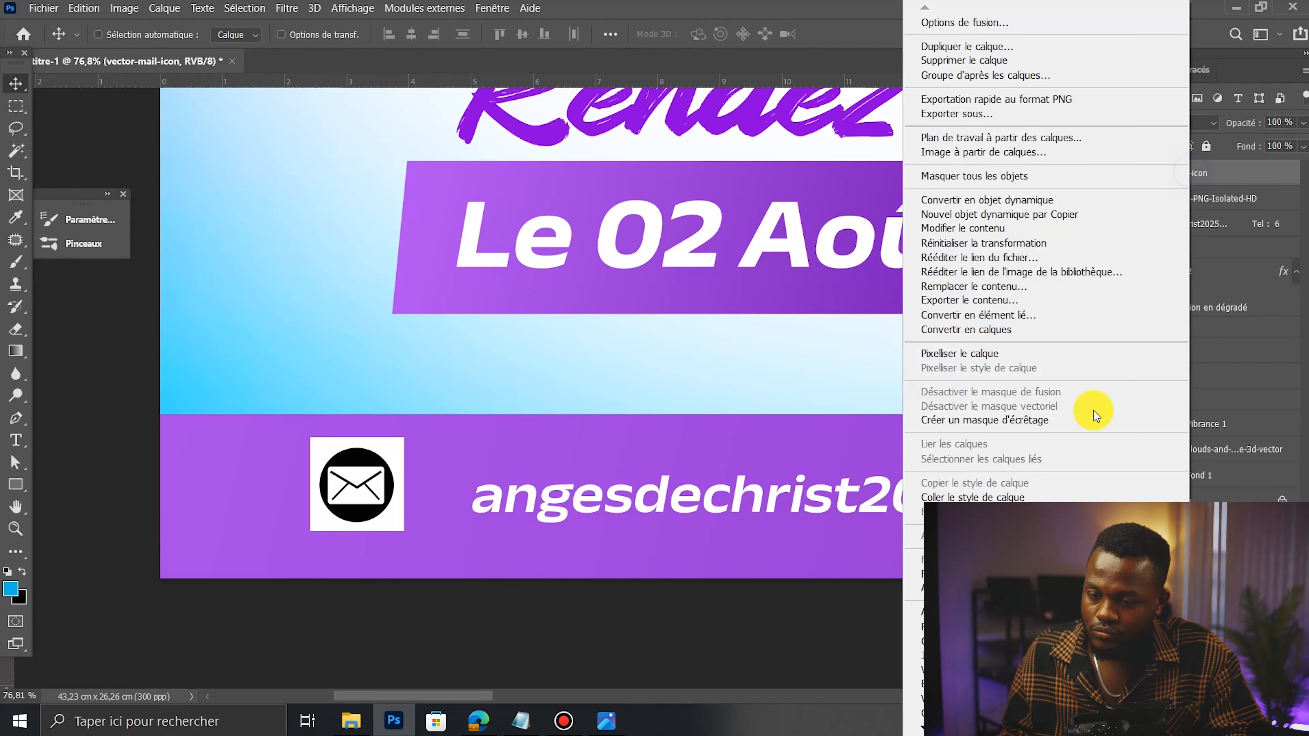
click(1013, 353)
Step: Delete the mail icon's white background and white envelope areas with the Magic Wand, and clear the selection
click(15, 152)
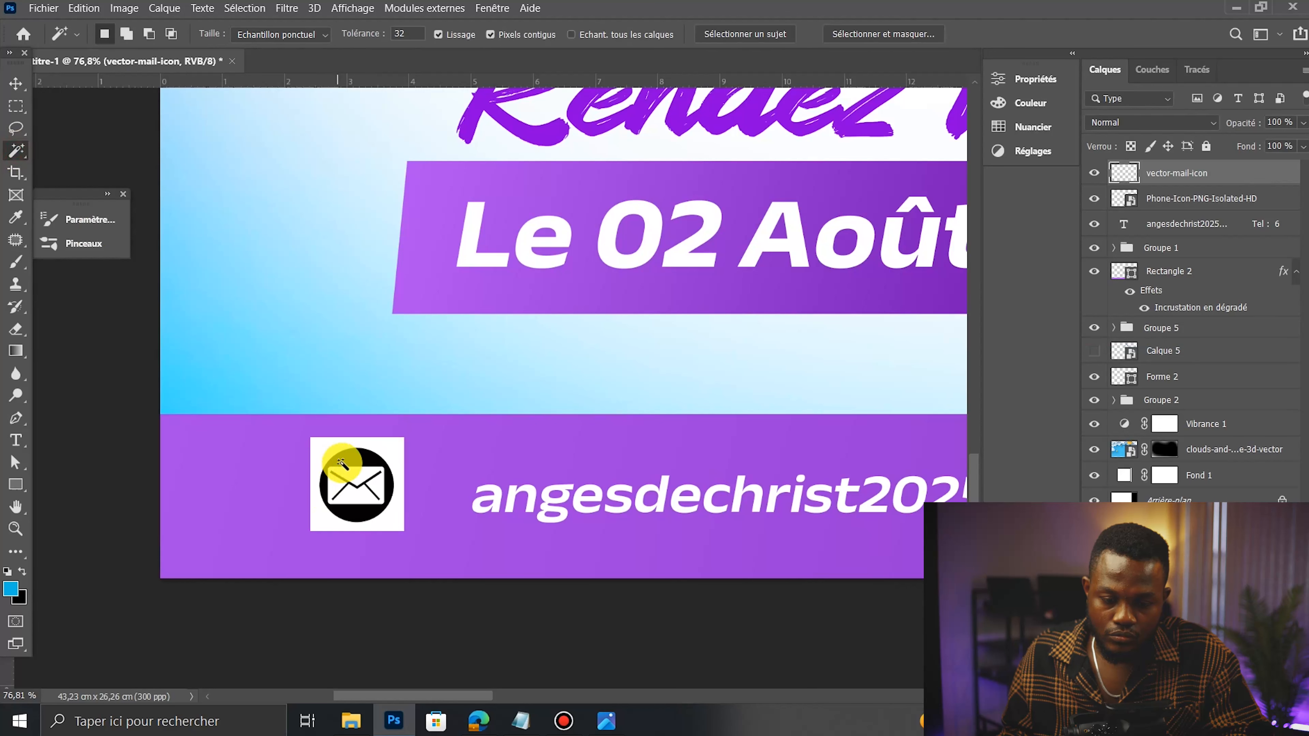
key(Delete)
click(383, 531)
key(Delete)
click(15, 106)
key(ctrl+d)
Step: Convert the mail icon layer to a smart object and move it close beside the e-mail address
scroll(215, 398, down, 4)
click(16, 84)
scroll(652, 375, down, 6)
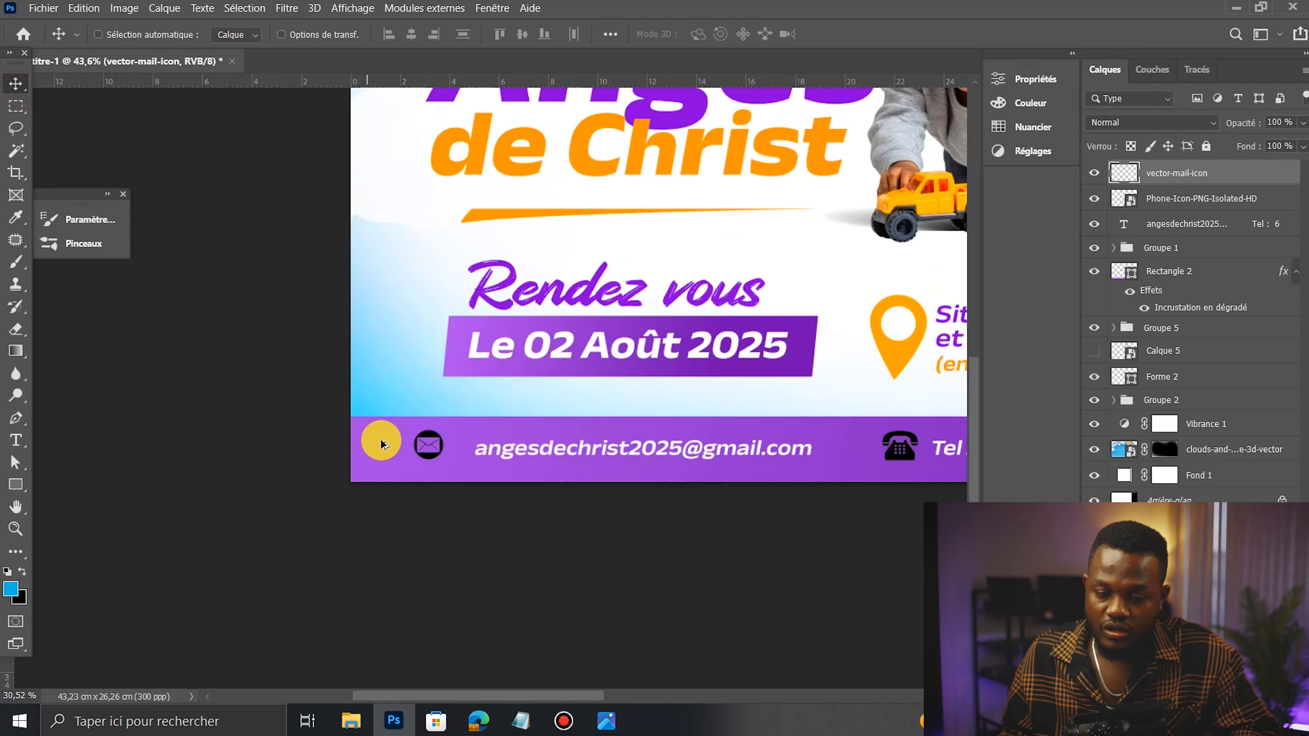
scroll(507, 444, up, 2)
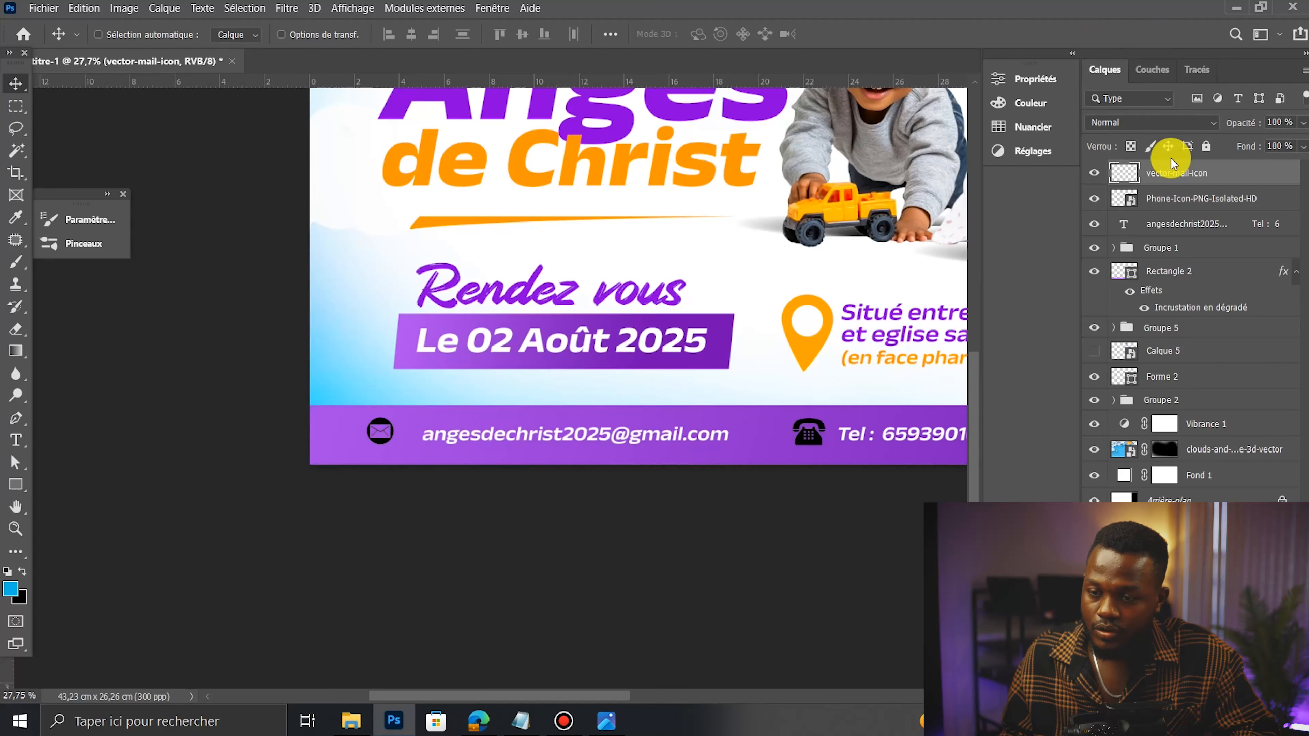
right_click(1171, 174)
click(967, 241)
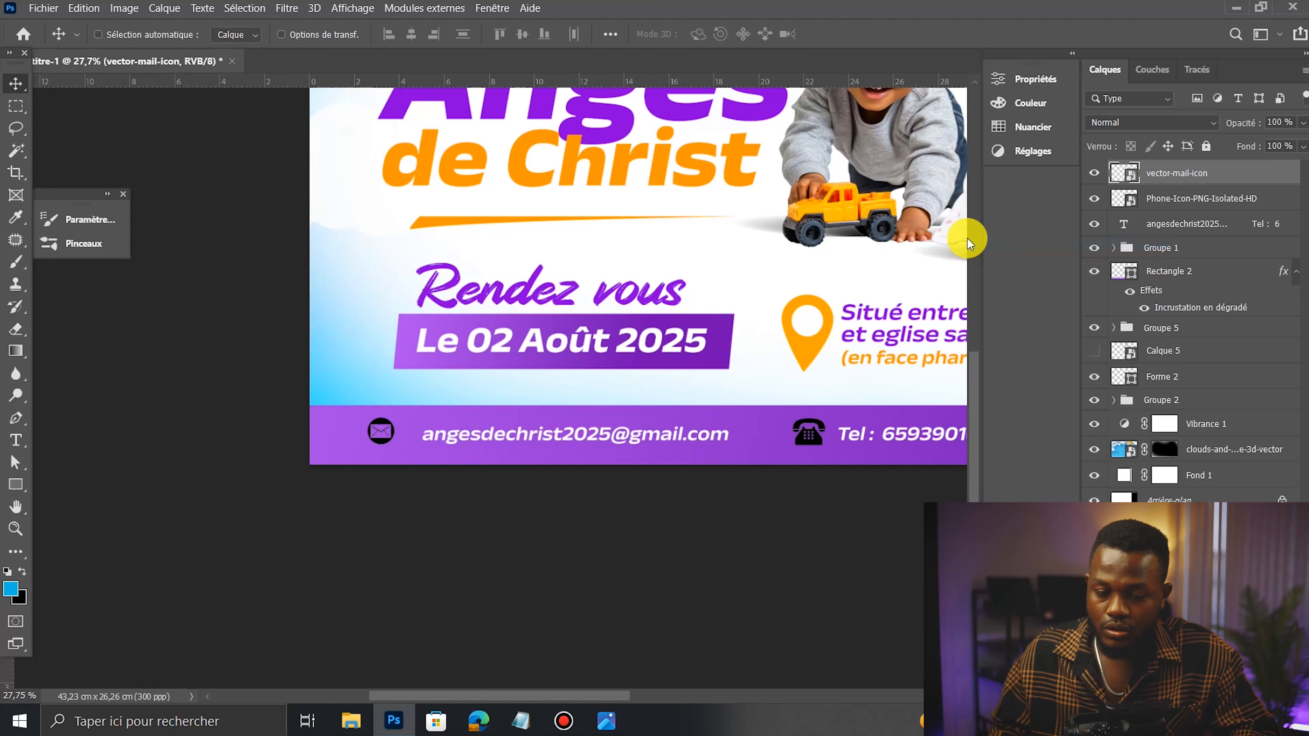
drag(446, 423, 456, 424)
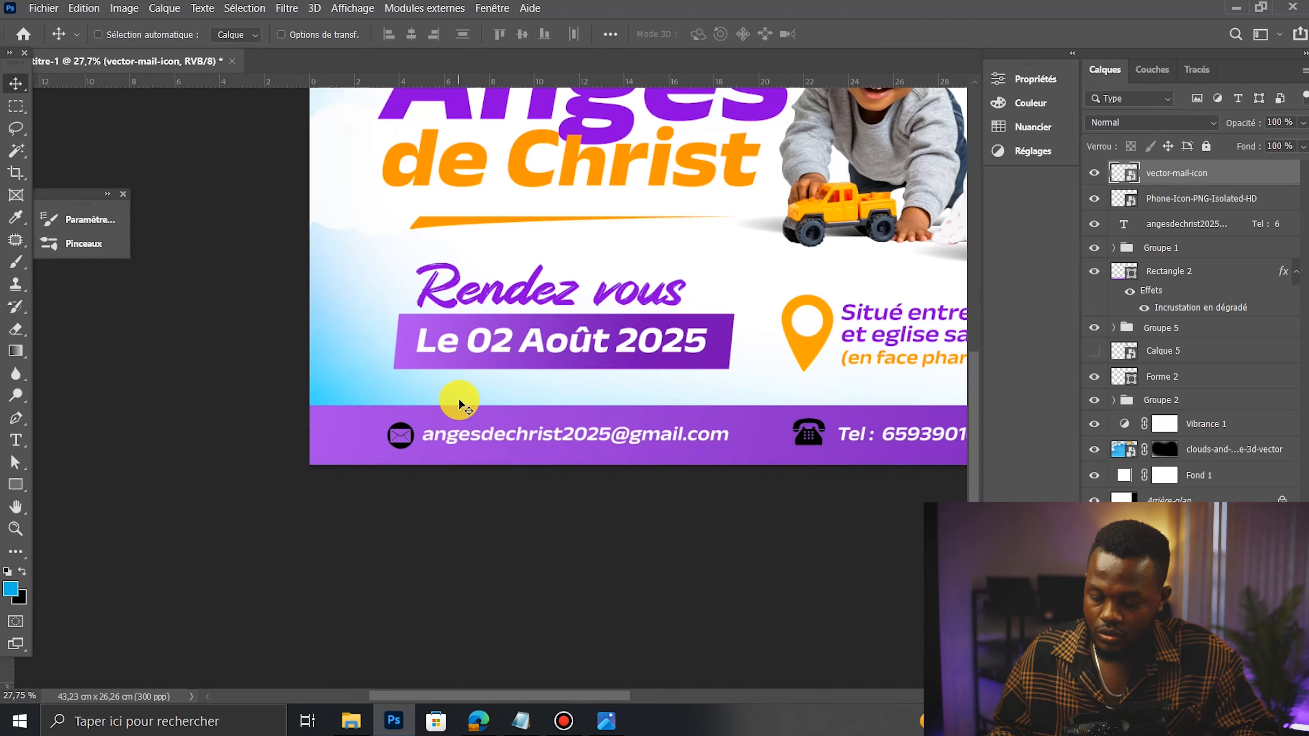
Step: Slightly narrow the gap between the e-mail address and "Tel :" in the footer contact text
scroll(340, 432, down, 7)
scroll(691, 408, up, 5)
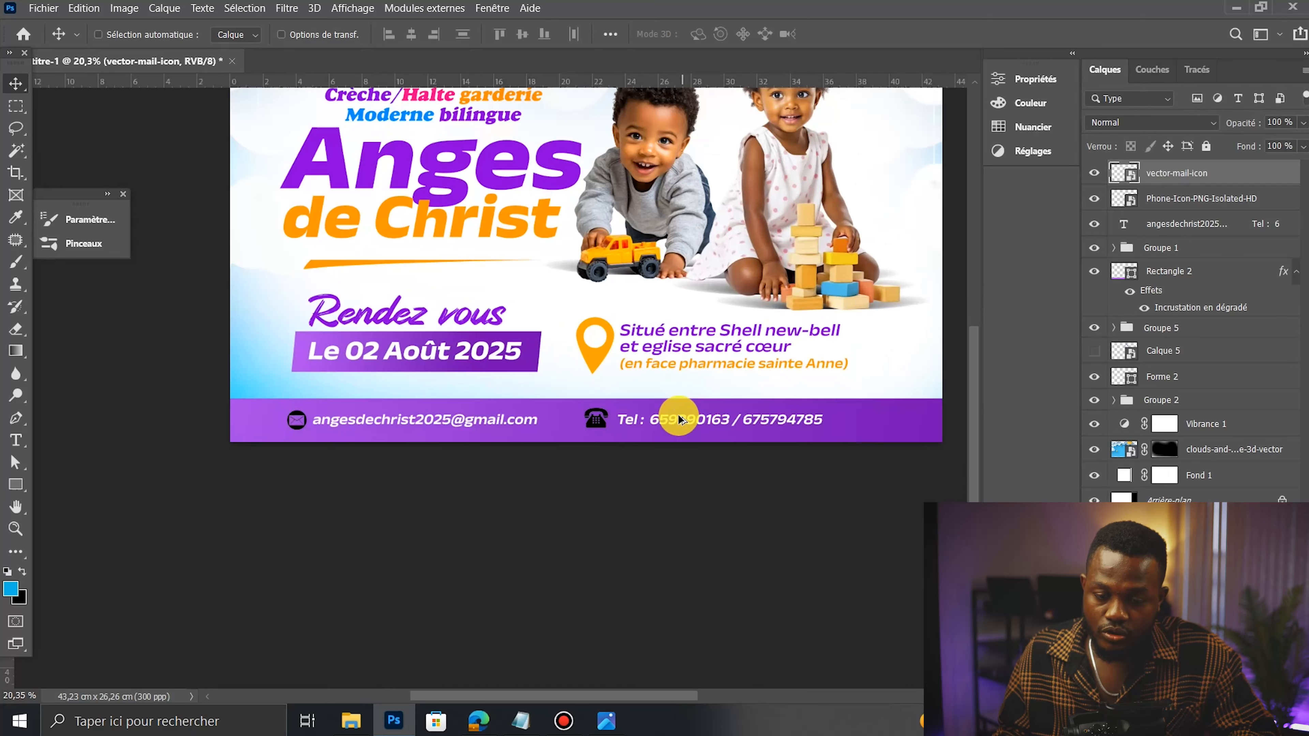
scroll(679, 418, up, 1)
ctrl+click(453, 421)
key(t)
drag(629, 422, 588, 421)
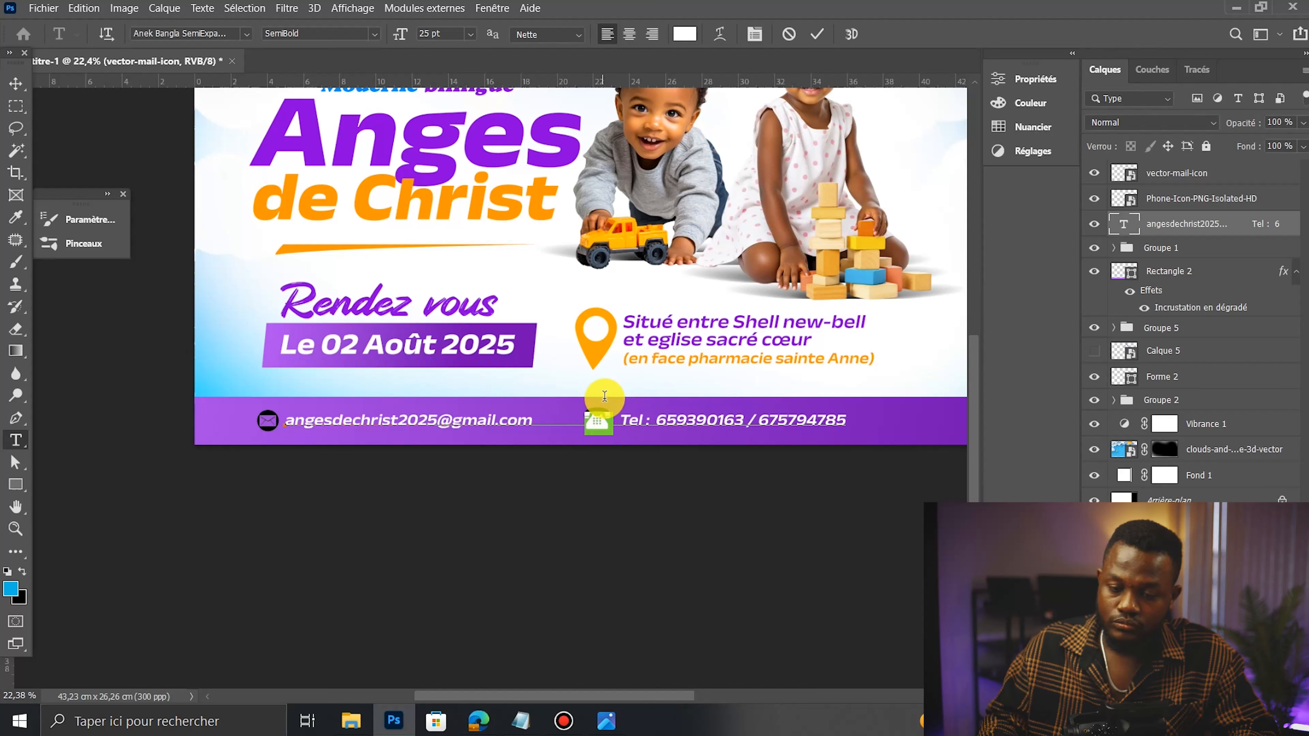
click(819, 35)
Step: Move the telephone icon left to clear the "Tel :" text and shift the mail icon slightly left of the e-mail address
click(1150, 197)
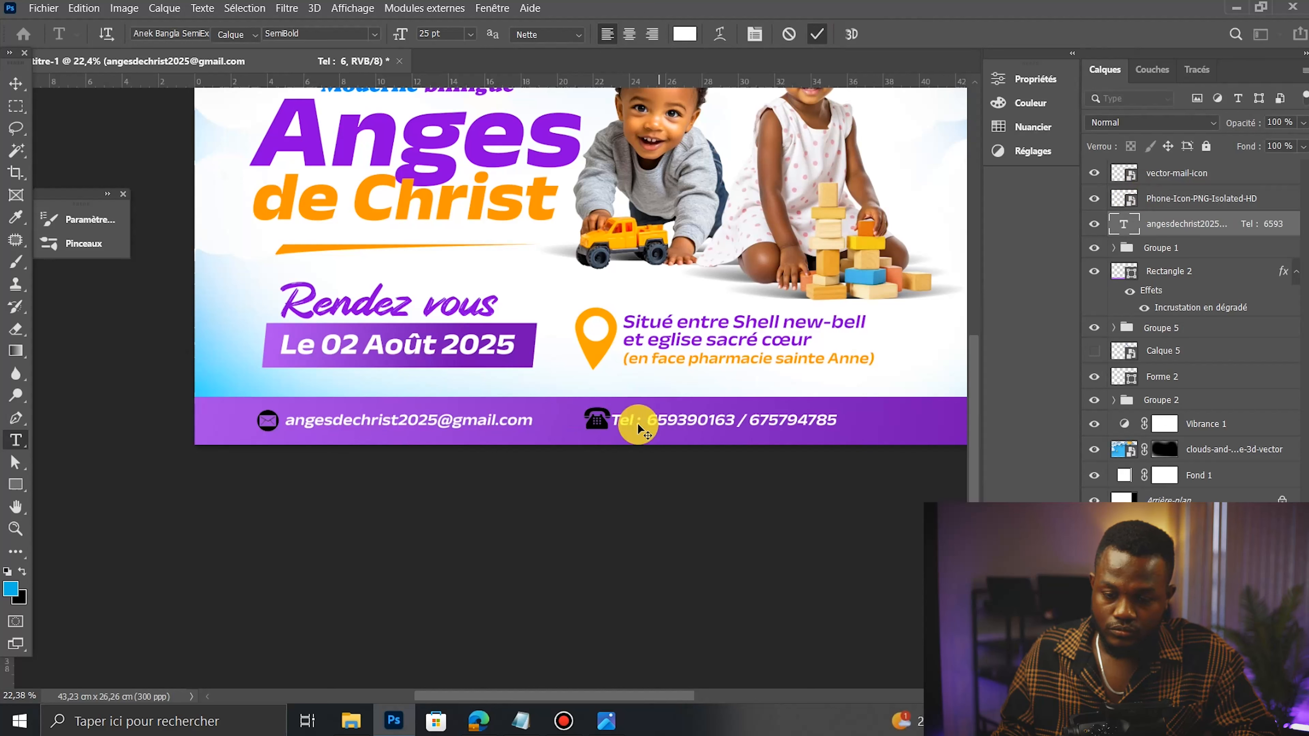
key(v)
drag(620, 417, 608, 416)
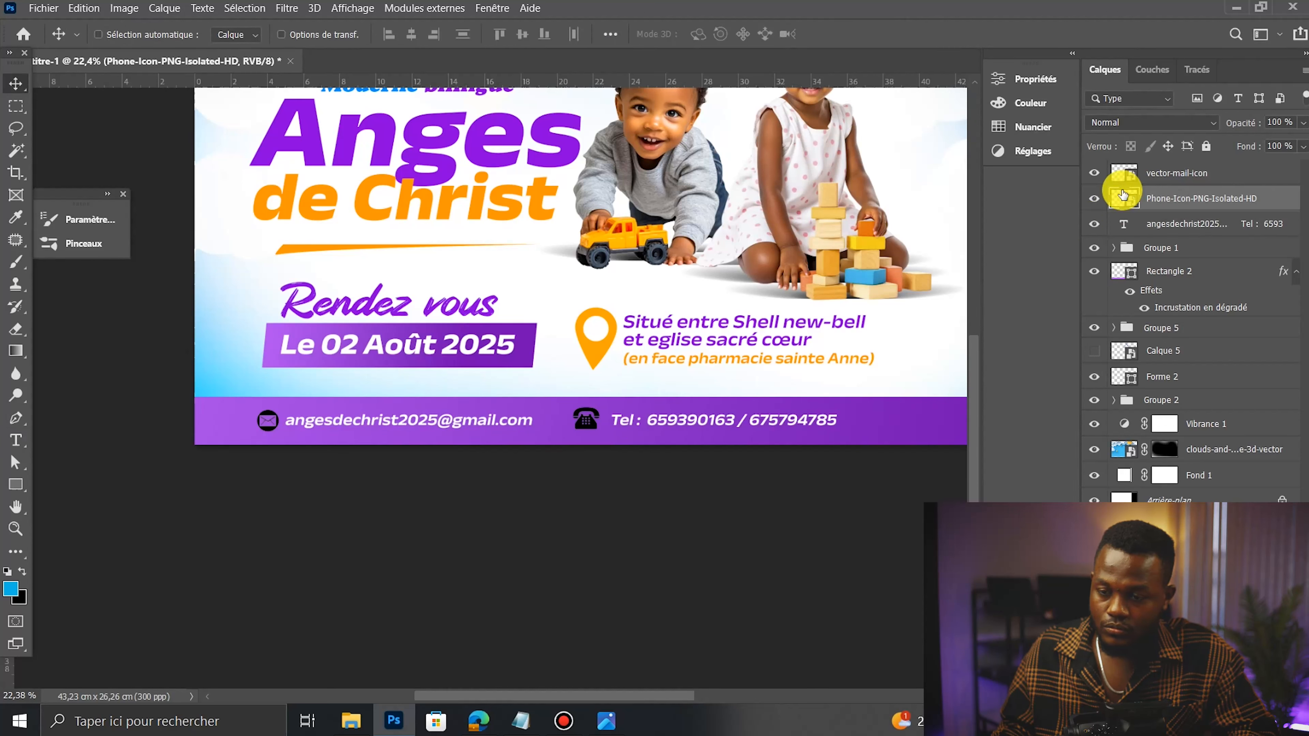
click(1152, 176)
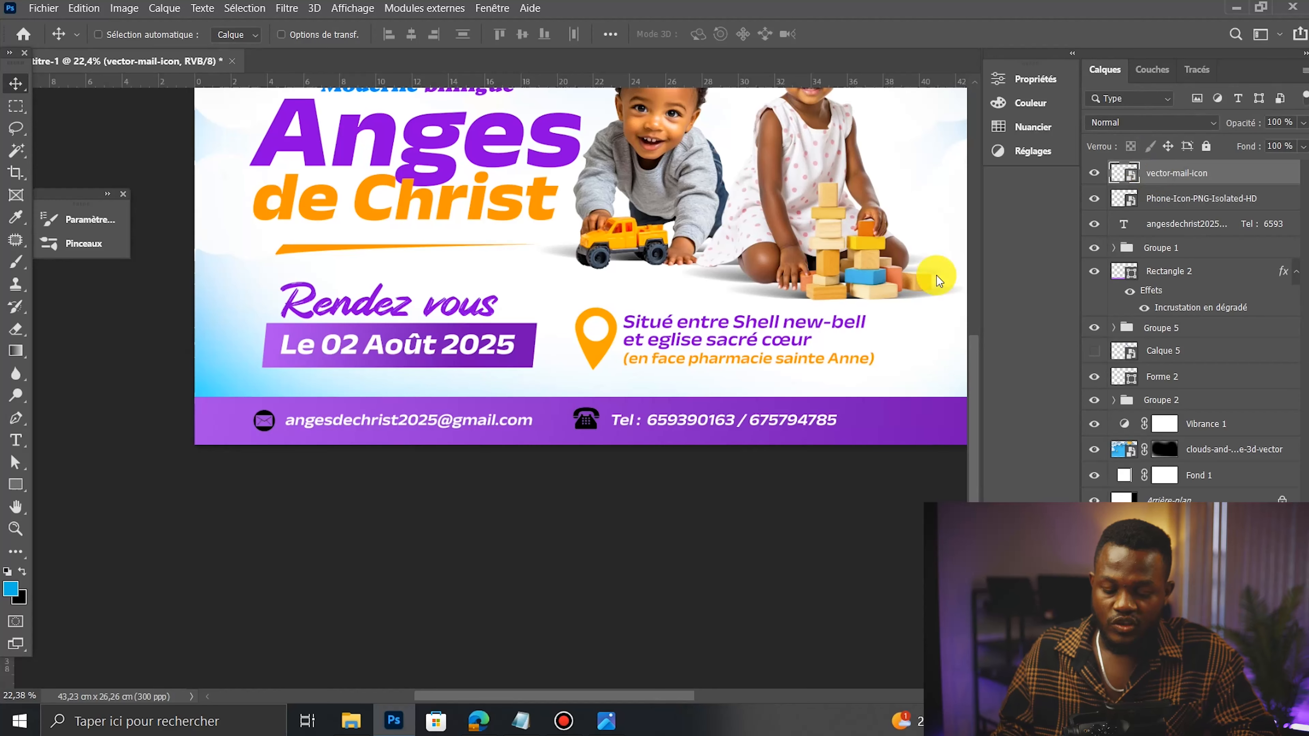
Step: Add a color overlay to the mail icon using the orange sampled from the "de Christ" title
scroll(544, 326, down, 3)
scroll(570, 339, up, 1)
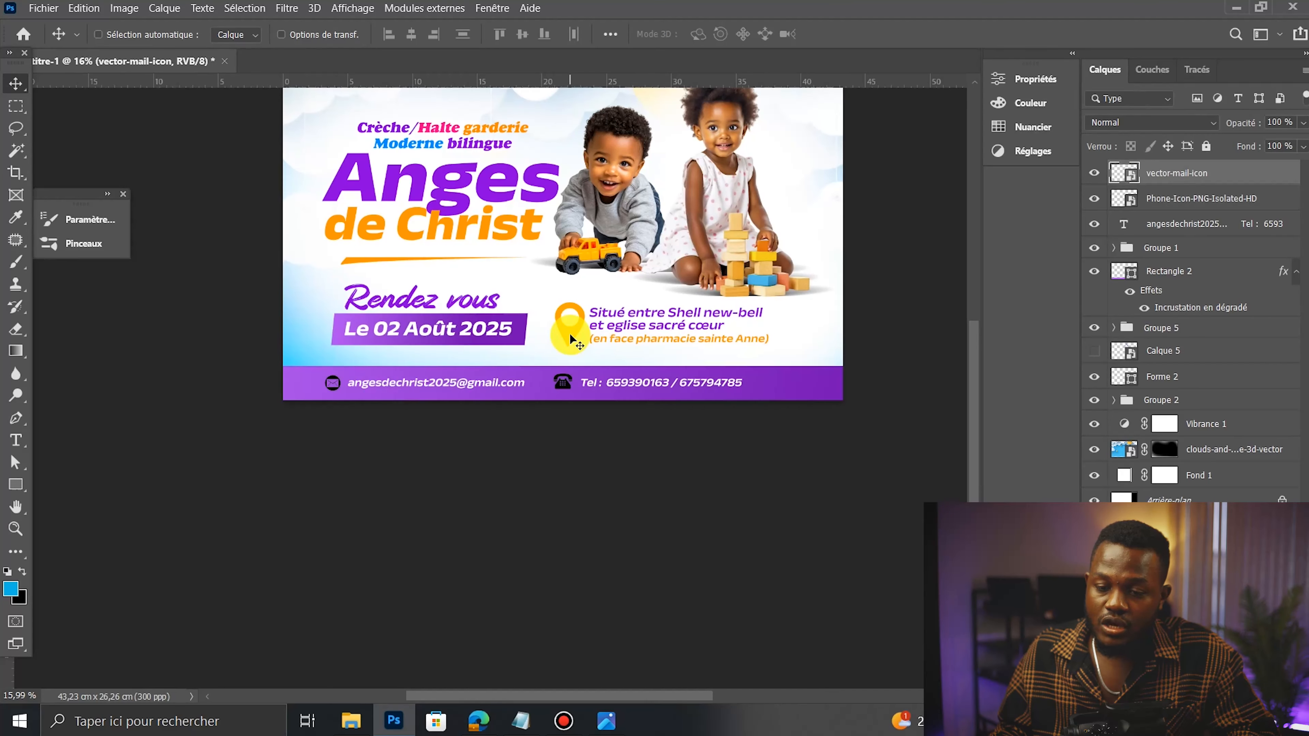
right_click(1187, 173)
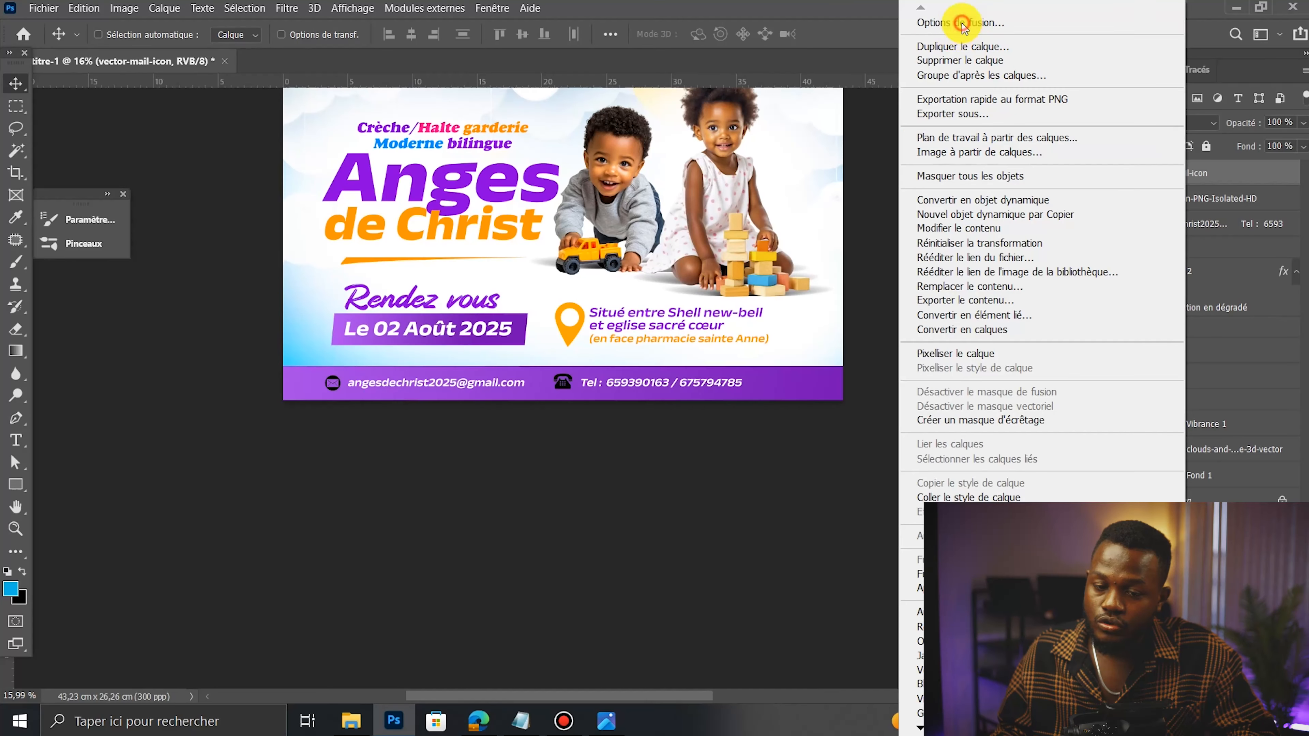
click(961, 26)
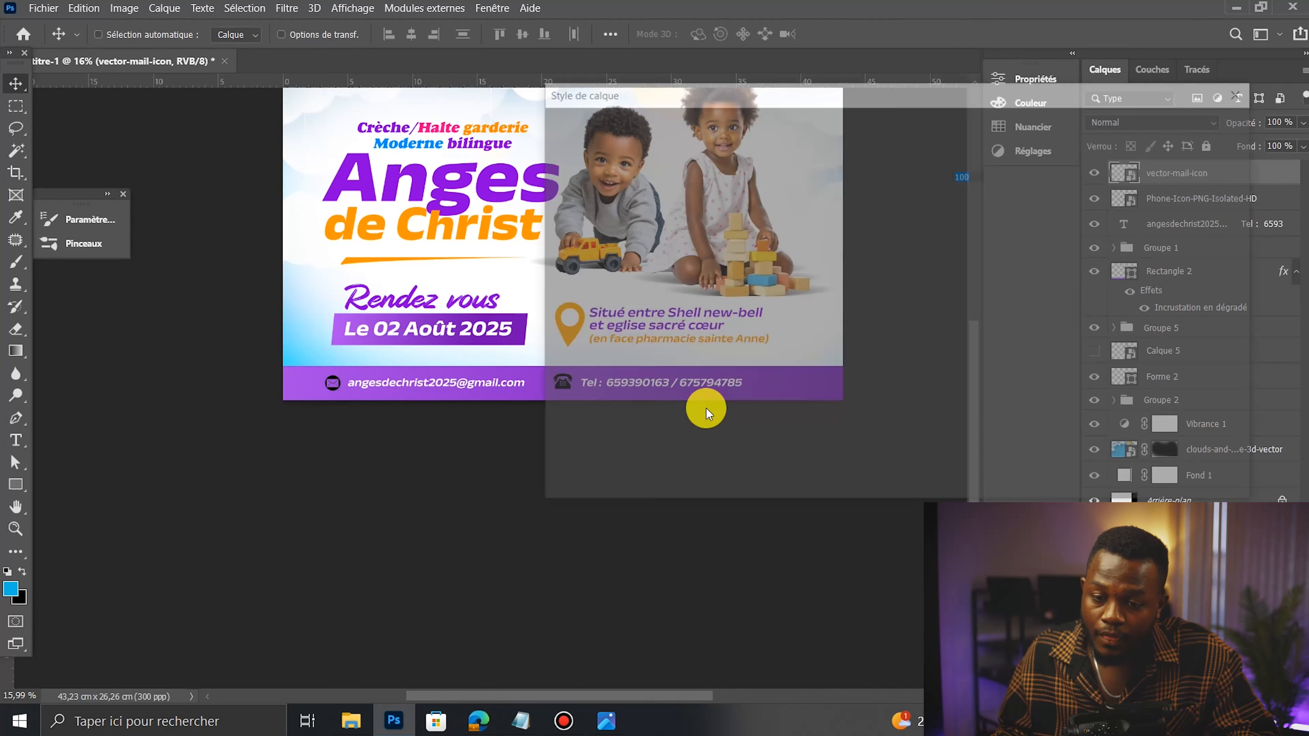
click(618, 328)
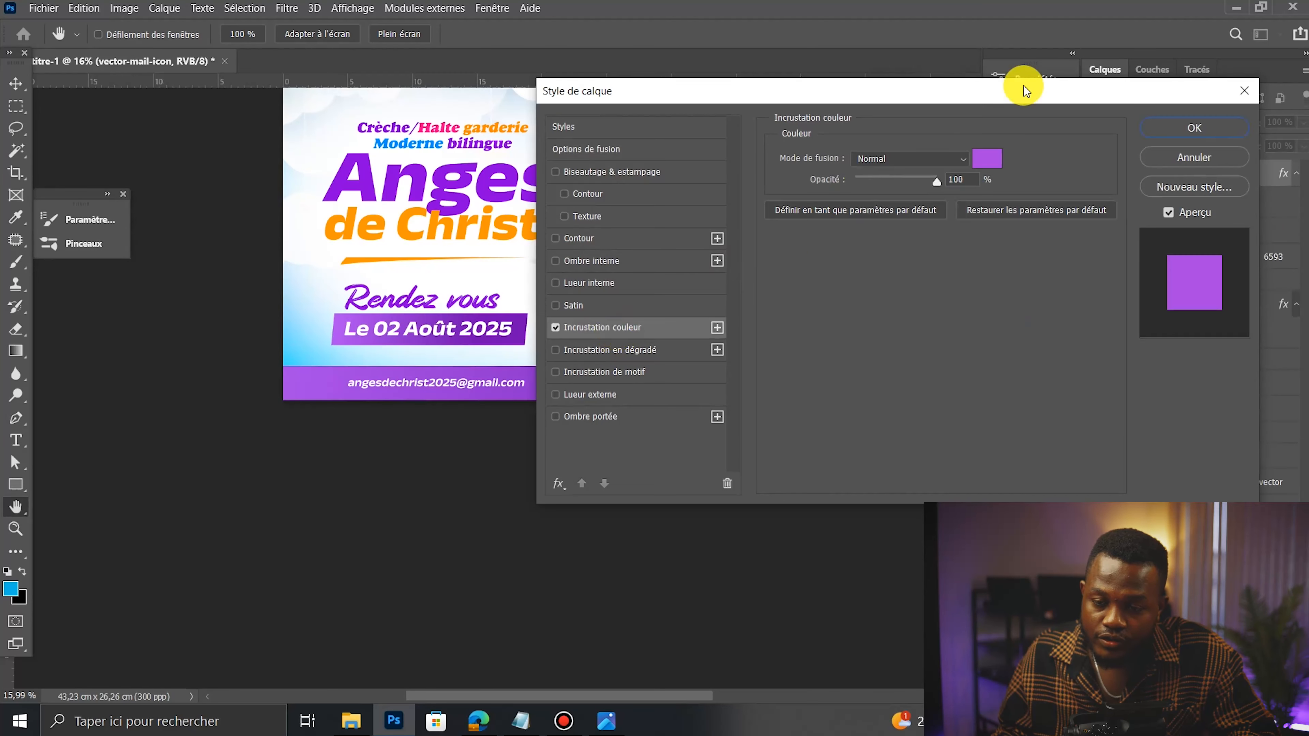
click(986, 157)
click(524, 223)
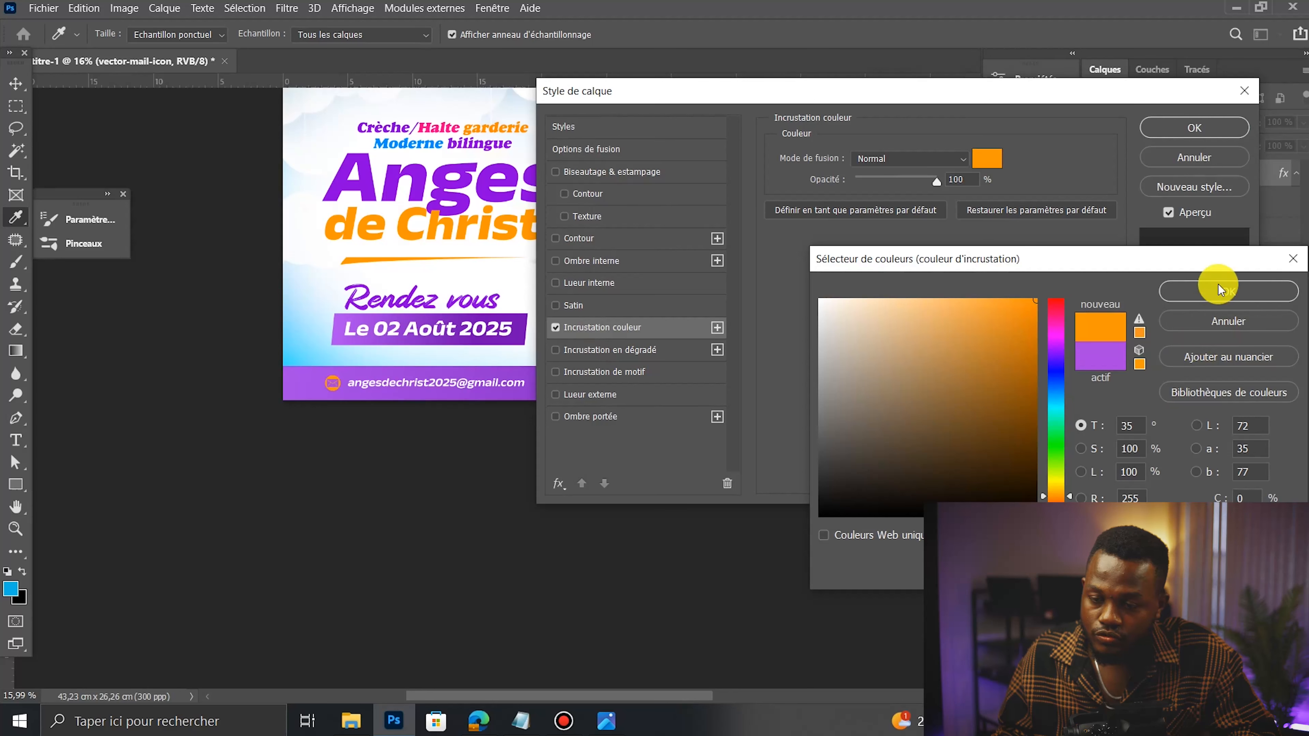
click(1211, 296)
click(1170, 129)
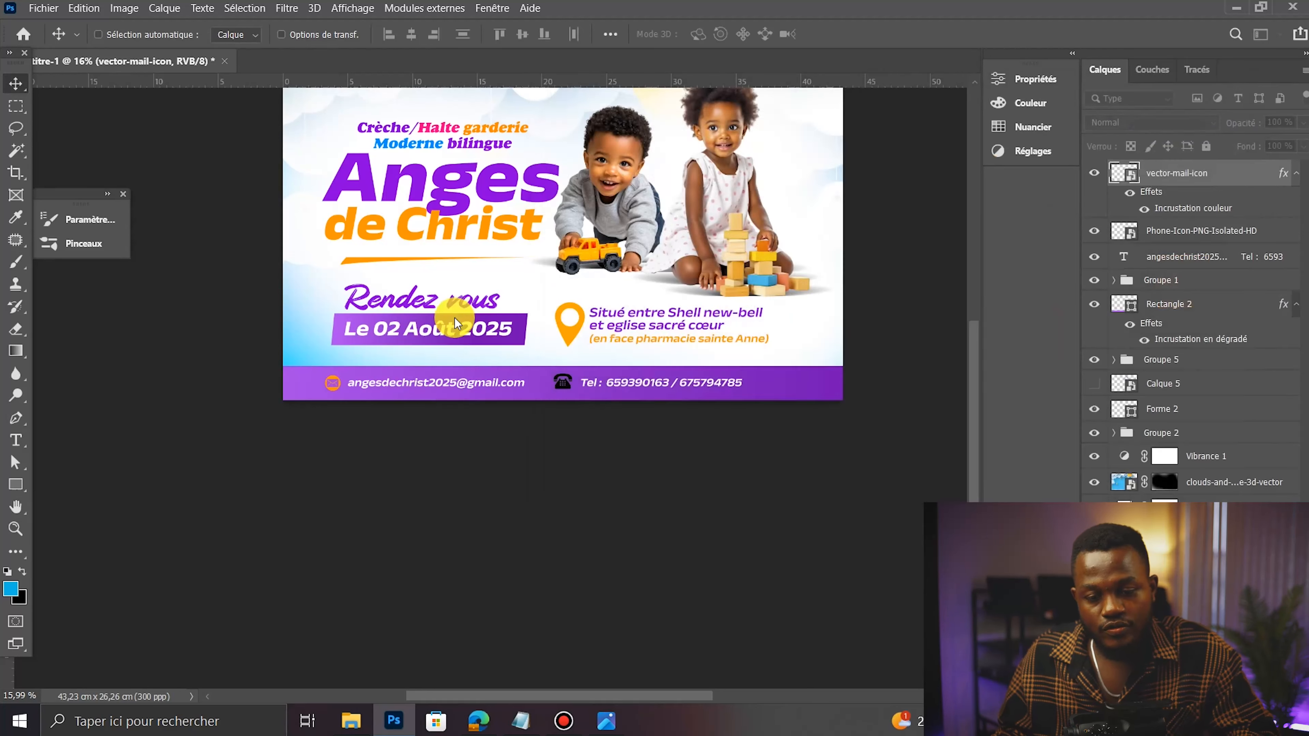
Step: Copy the mail icon's layer style and paste it onto the telephone icon layer
scroll(461, 324, down, 2)
scroll(462, 324, up, 1)
right_click(1125, 175)
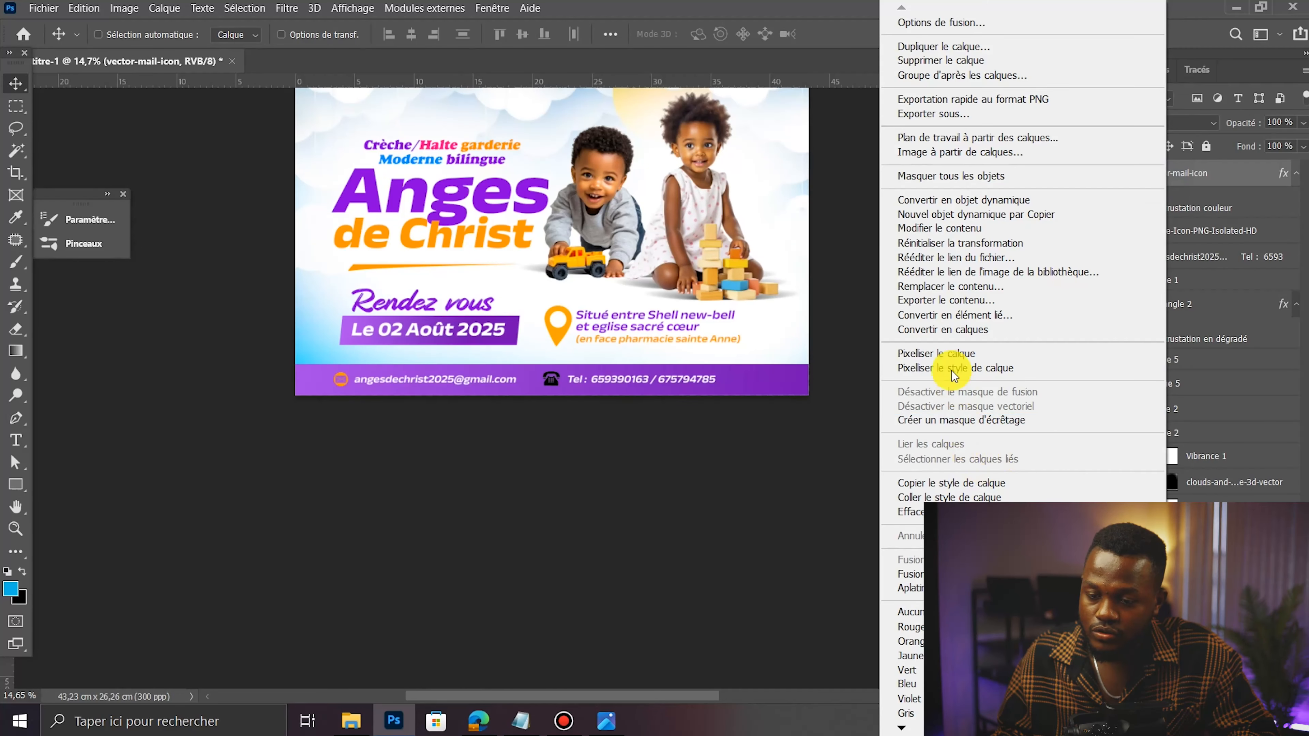
click(922, 482)
right_click(1125, 330)
click(927, 497)
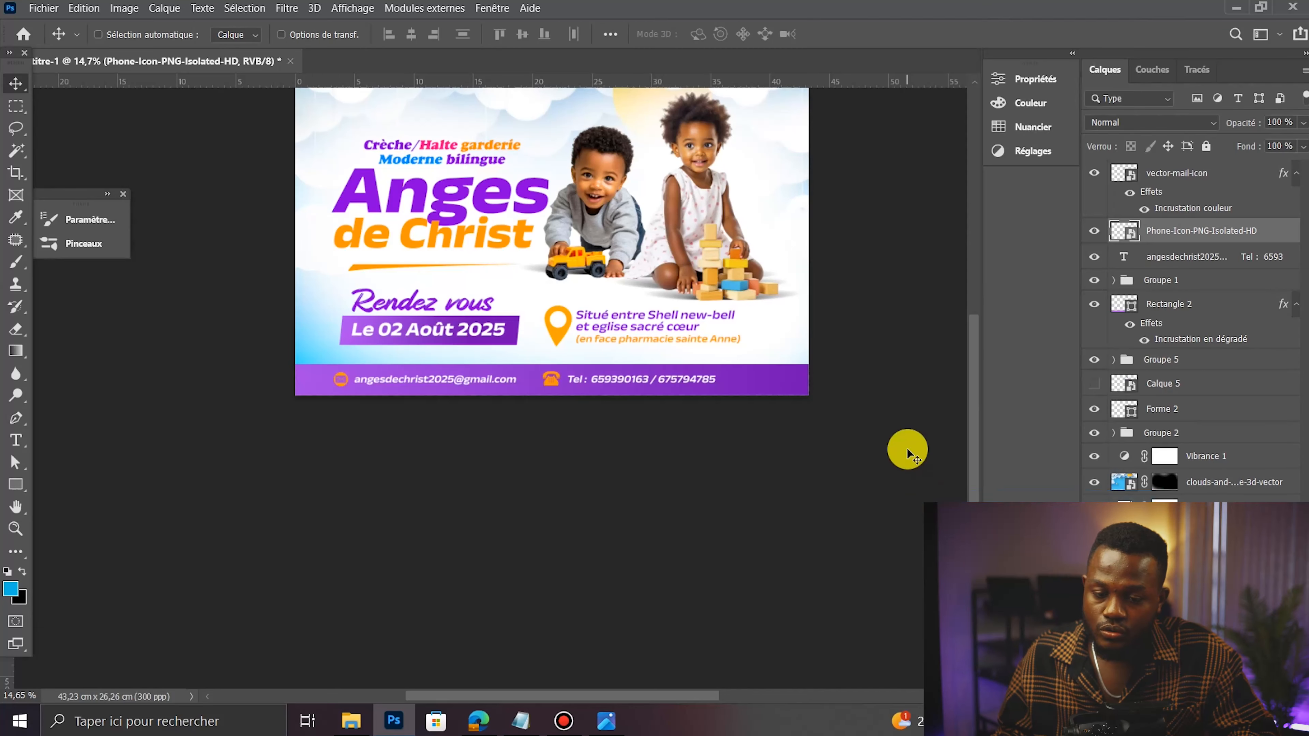
Step: Group the footer contact text with the mail and telephone icon layers
scroll(486, 392, up, 1)
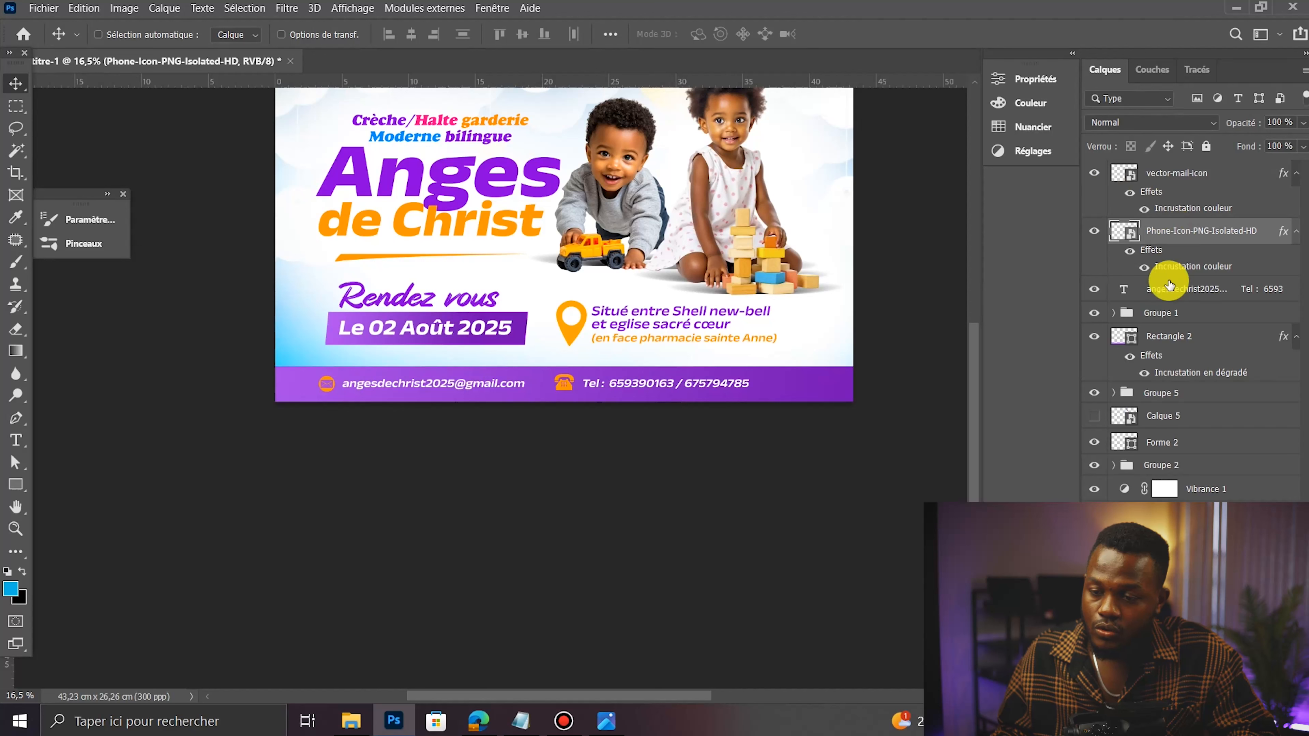
click(1186, 289)
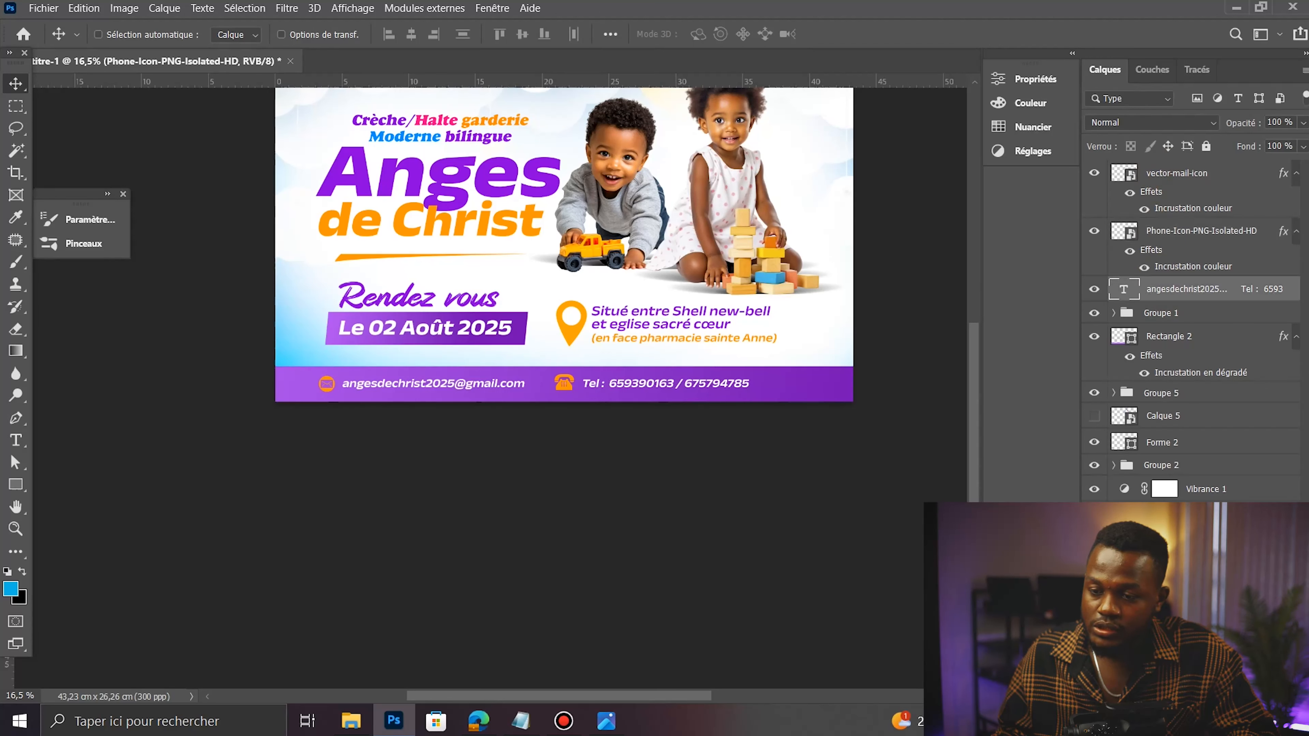
shift+click(1177, 173)
key(ctrl+g)
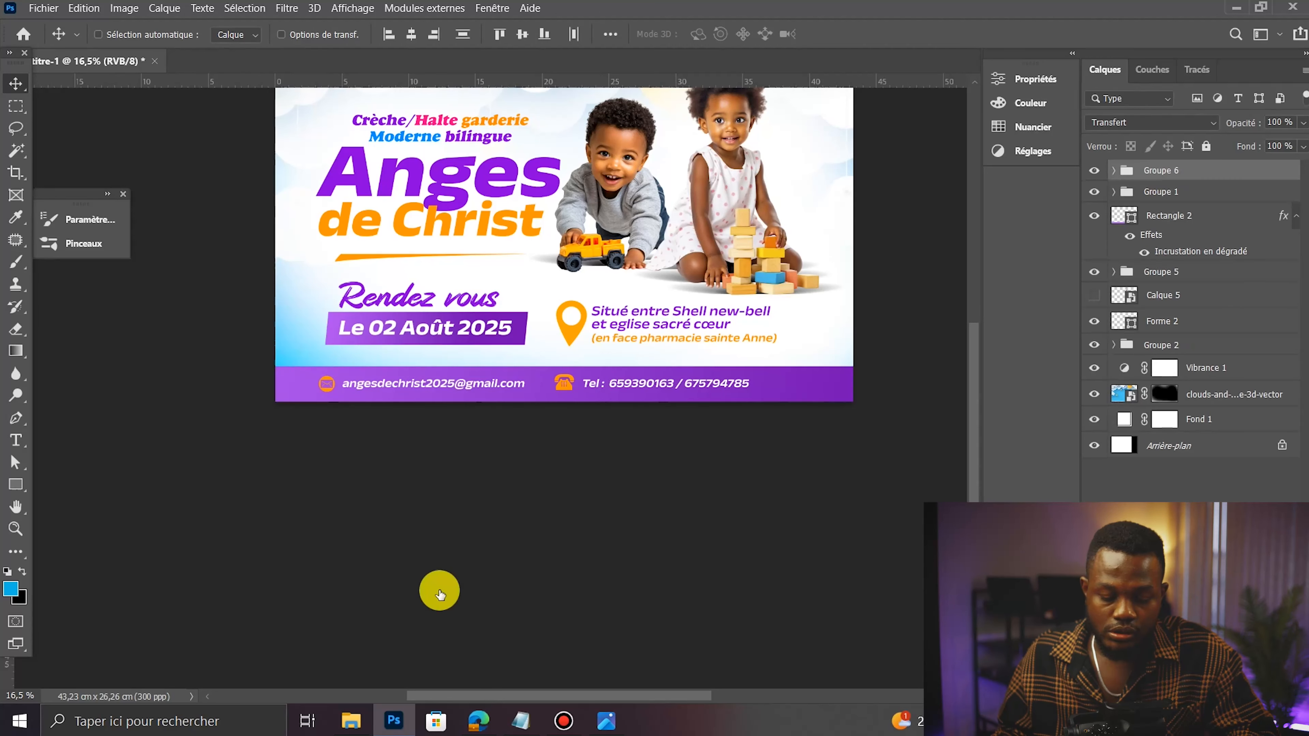
Step: Move the contact group right toward the middle of the purple footer band, and nudge it back 80 px left
scroll(515, 402, up, 2)
drag(608, 393, 606, 388)
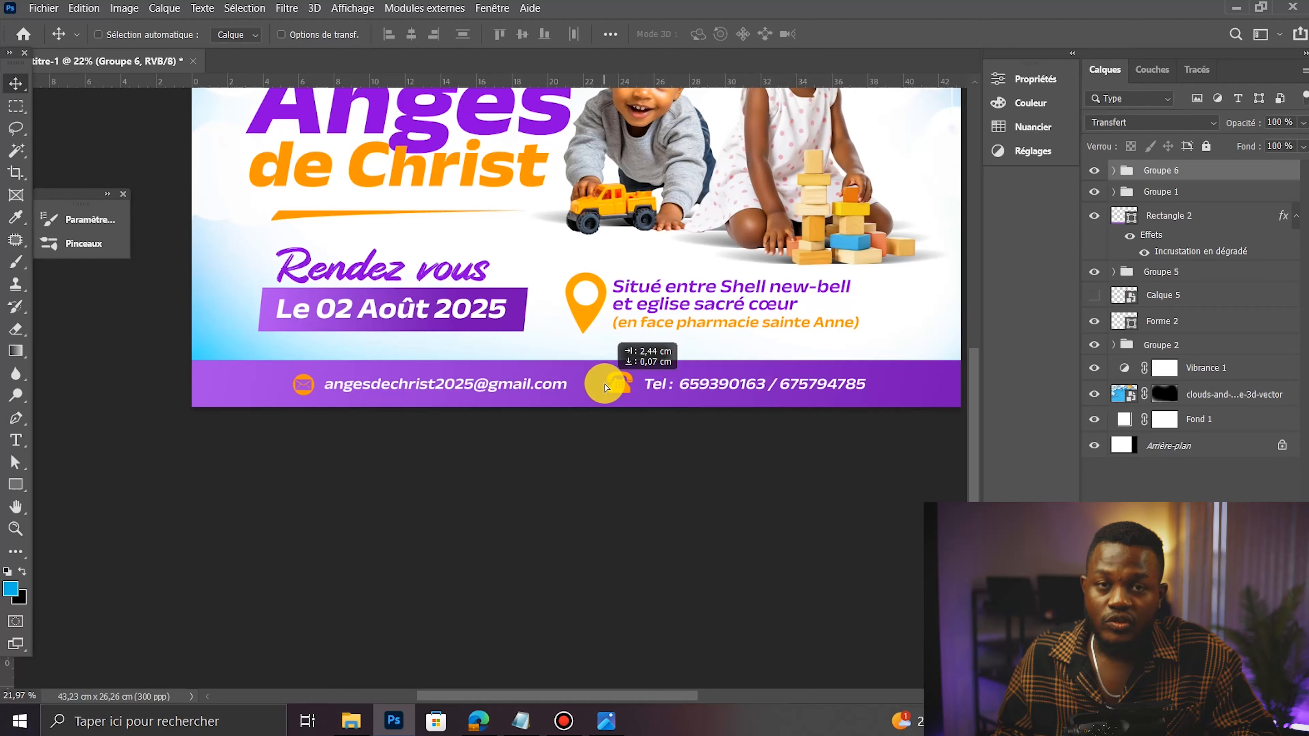
scroll(516, 328, down, 5)
scroll(457, 181, up, 4)
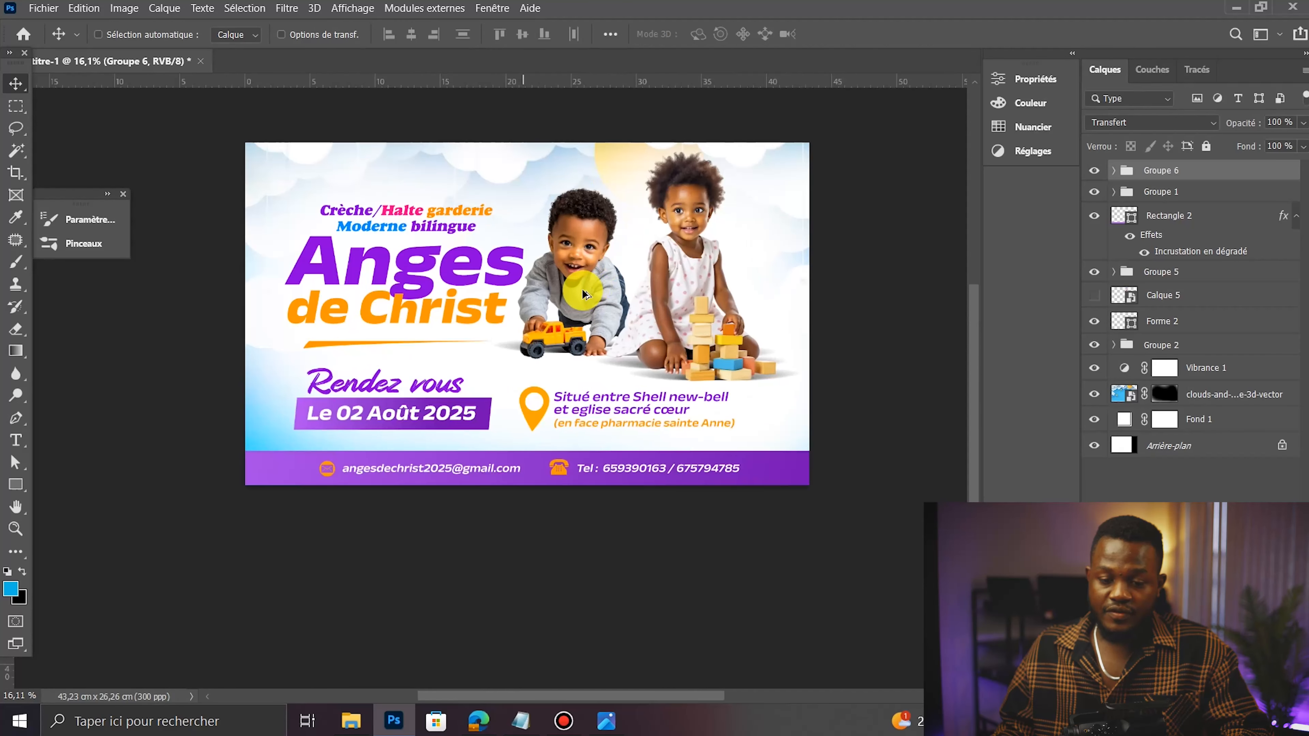
key(shift+Left)
key(shift+Left)
key(shift+Left)
key(shift+Left)
key(shift+Left)
key(shift+Left)
key(shift+Left)
key(shift+Left)
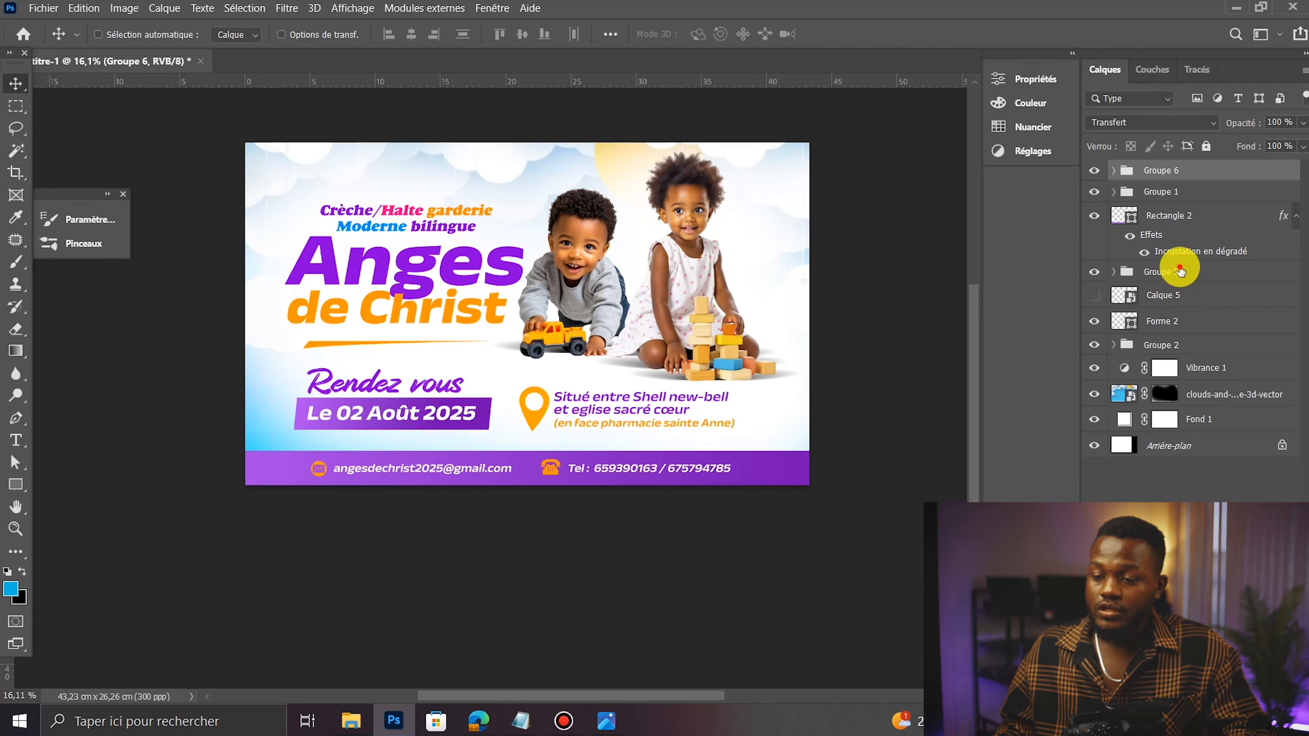
Step: Move the group with the date and location details about 0.33 cm to the right
click(1098, 271)
click(1093, 271)
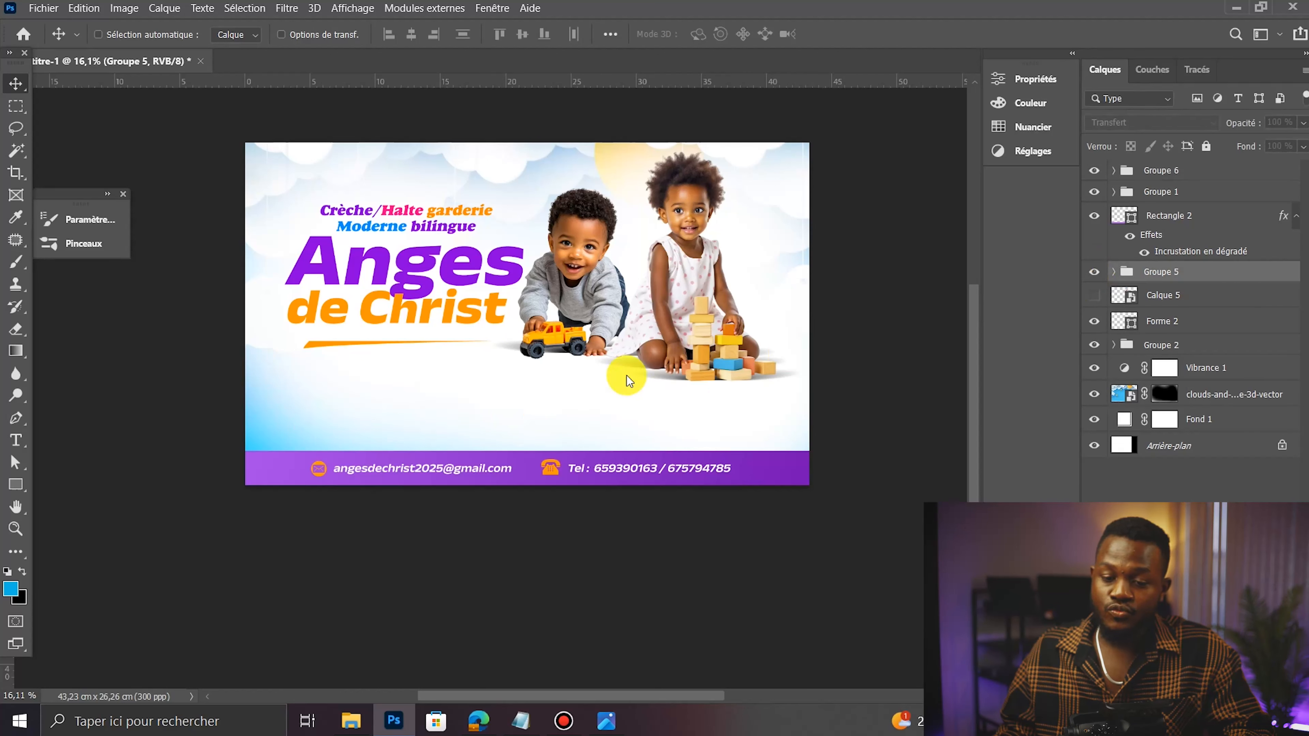
drag(582, 387, 586, 390)
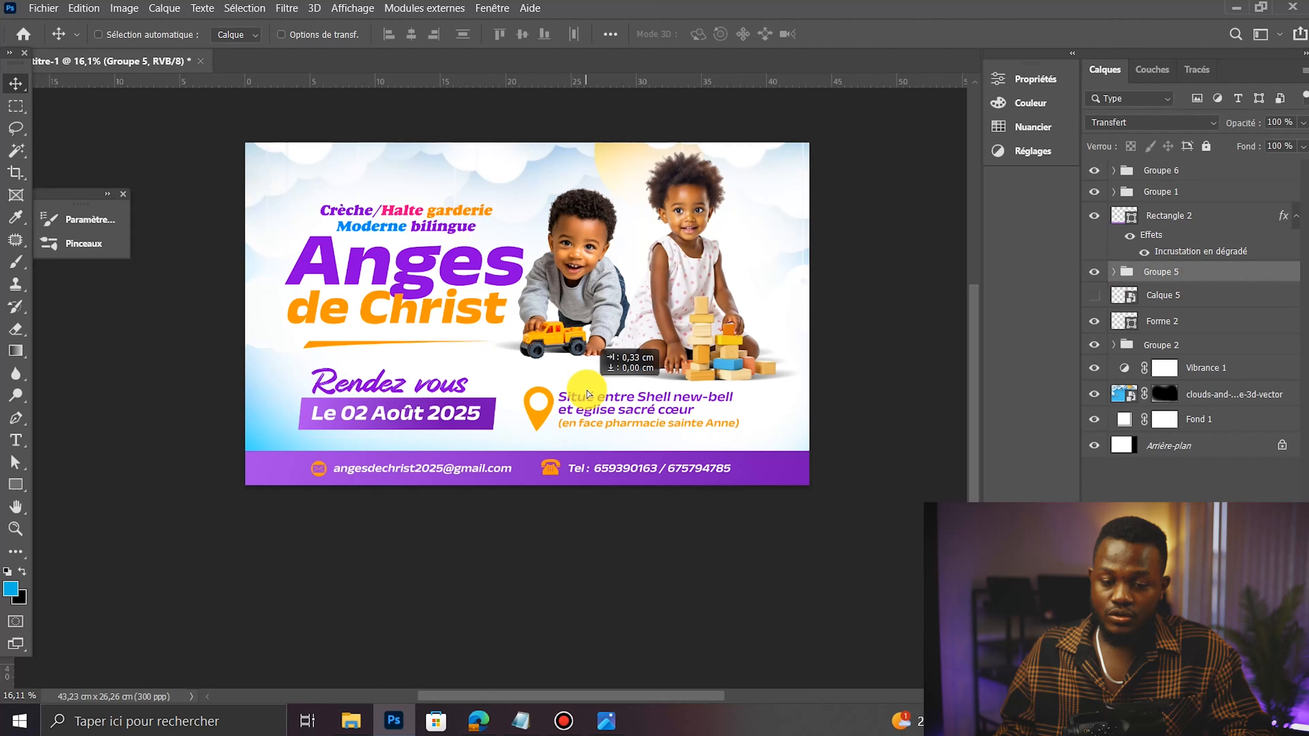
Step: Place the orange underline shape layer Forme 2 inside the title group Groupe 2
click(1095, 326)
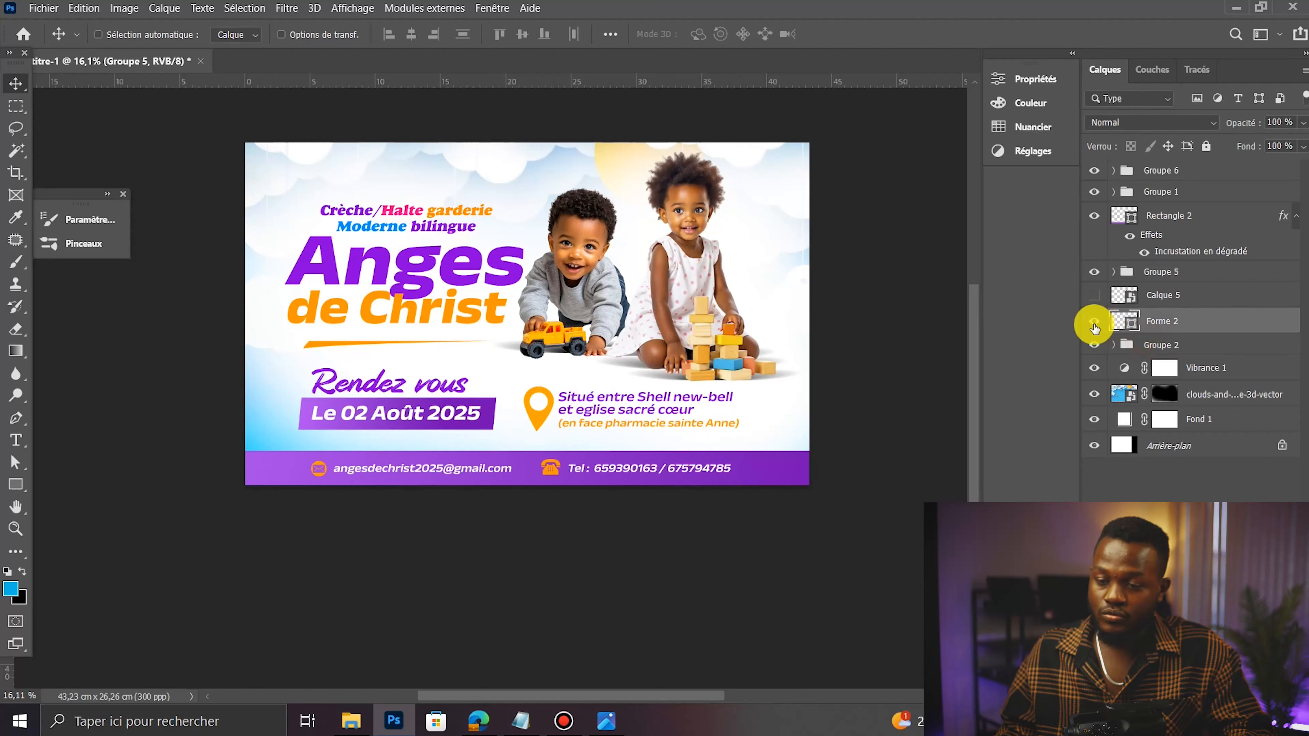
click(1093, 348)
click(1094, 345)
drag(1169, 325, 1167, 344)
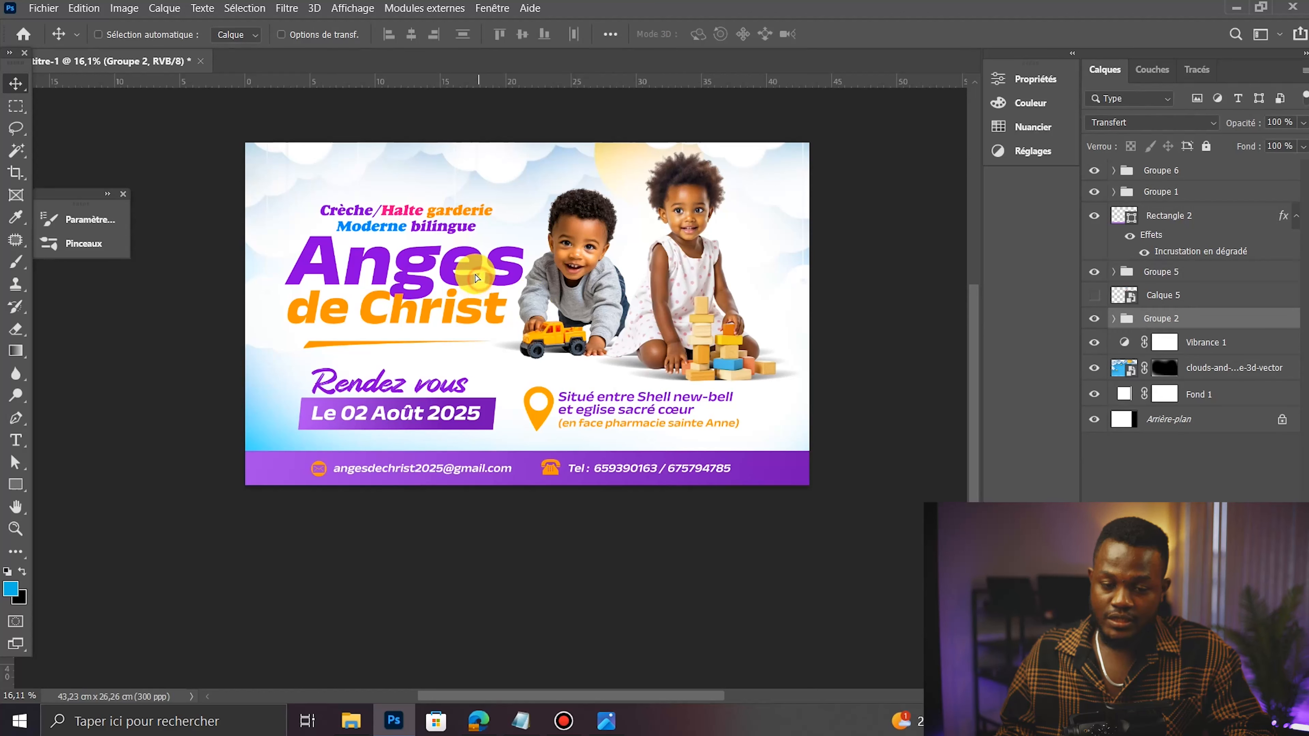
Step: Try a higher position for the title group with a slight resize and rotation
drag(476, 277, 475, 269)
key(ctrl+t)
drag(561, 319, 613, 327)
drag(541, 295, 609, 306)
drag(475, 306, 475, 303)
key(Return)
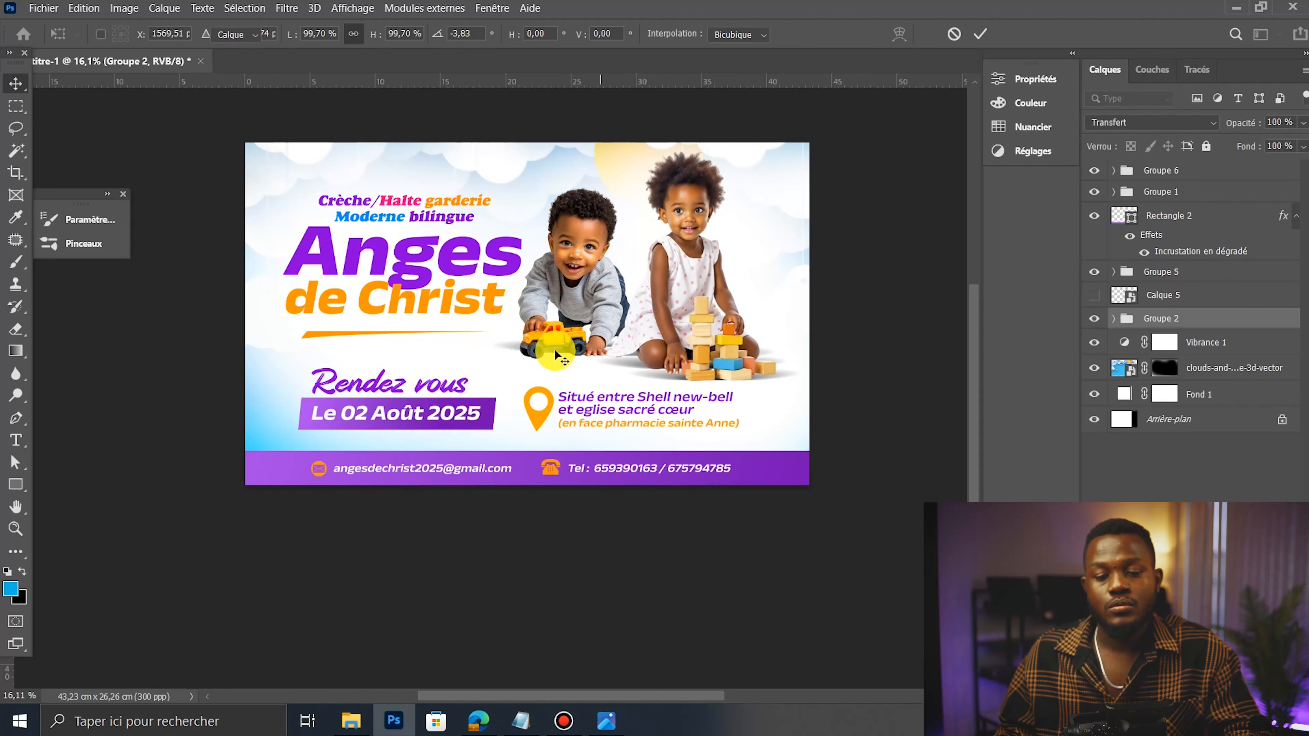
Step: Move the title group slightly down and scale it to about 101.35%
drag(530, 317, 533, 328)
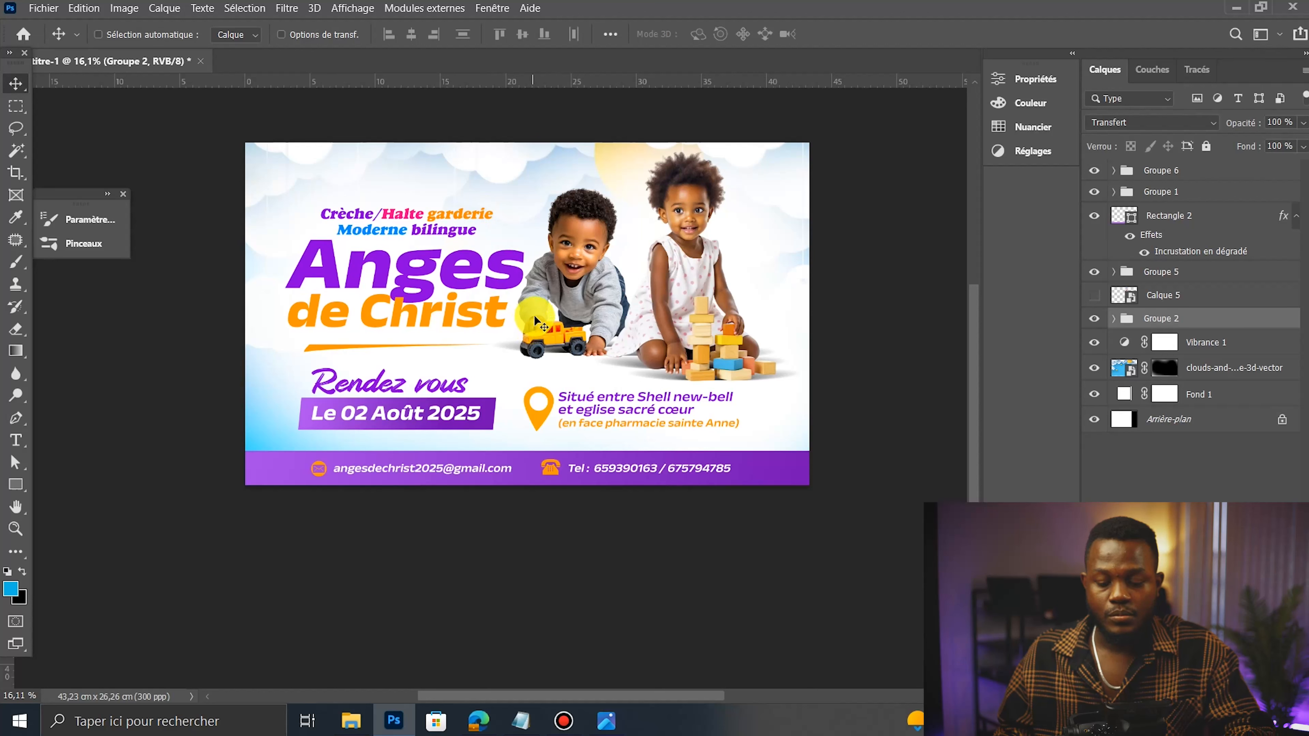
key(ctrl+t)
drag(562, 204, 566, 200)
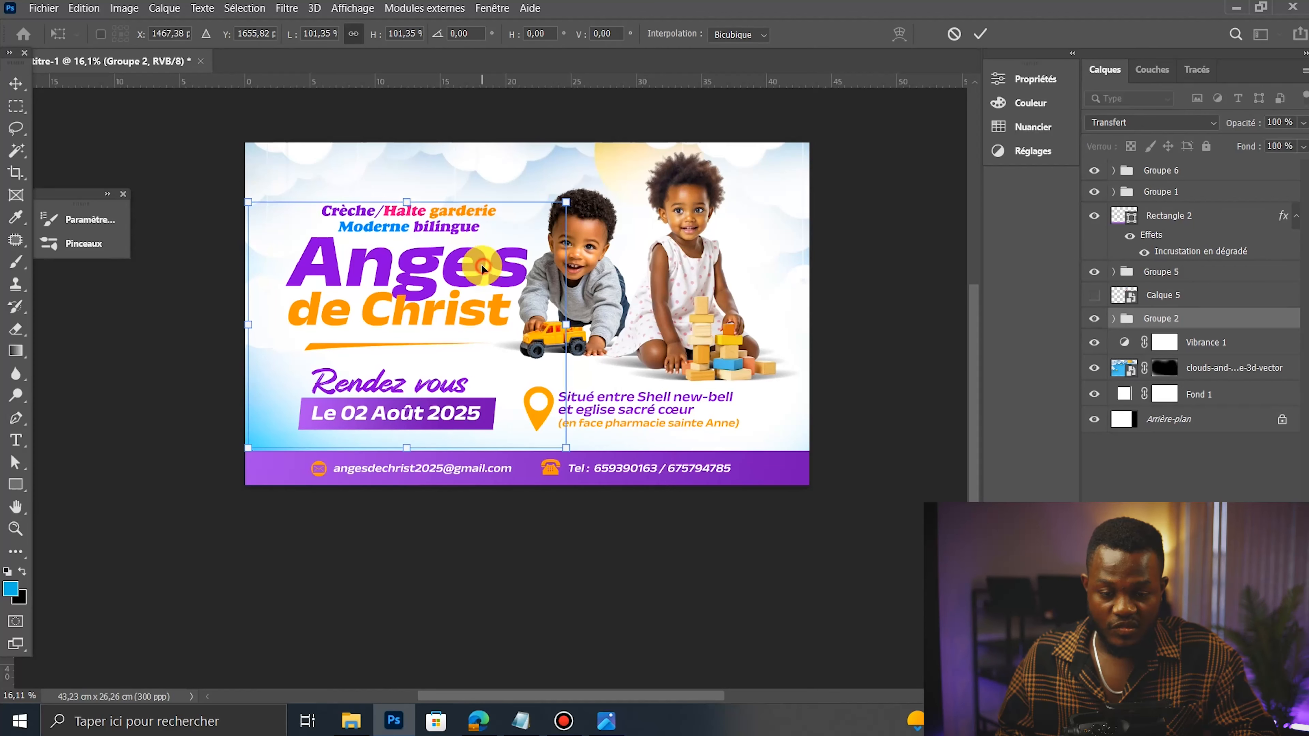
drag(482, 242, 482, 244)
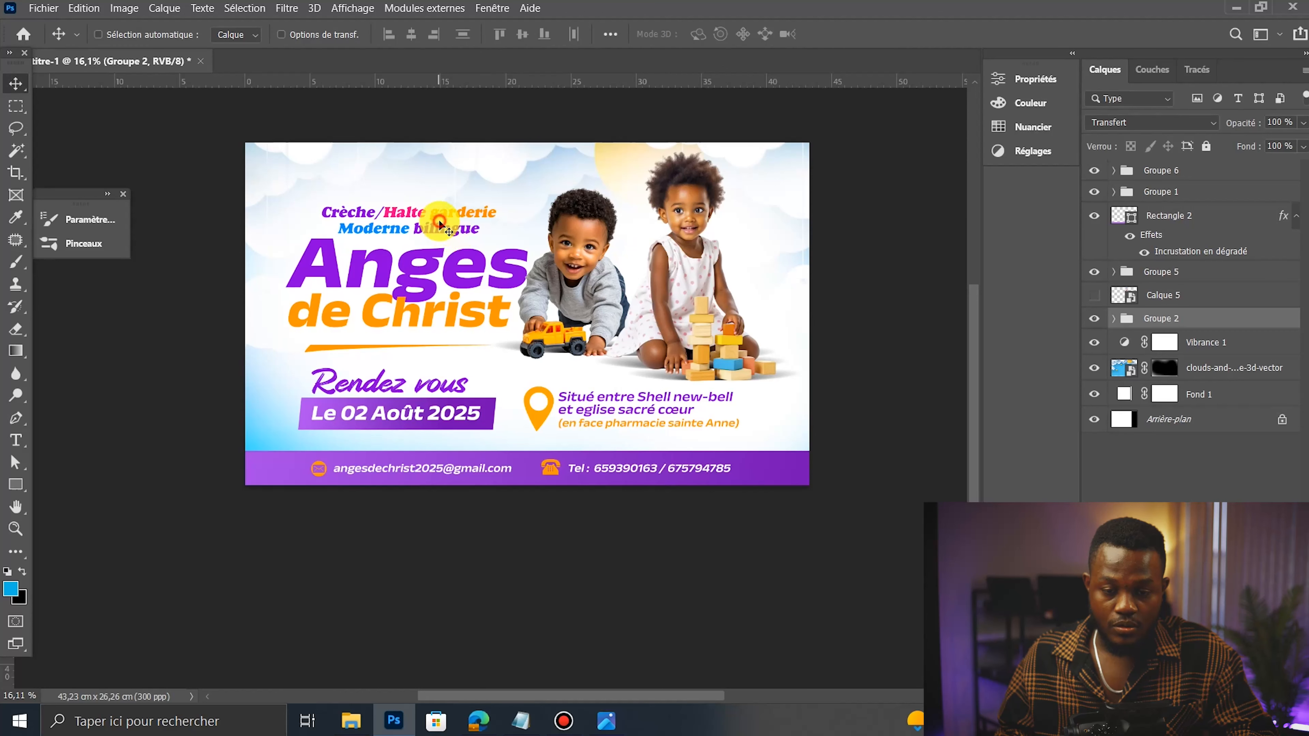
Step: Set the font size of the "Crèche/Halte garderie Moderne bilingue" tagline to 39 pt and increase its line spacing
ctrl+click(440, 220)
click(832, 562)
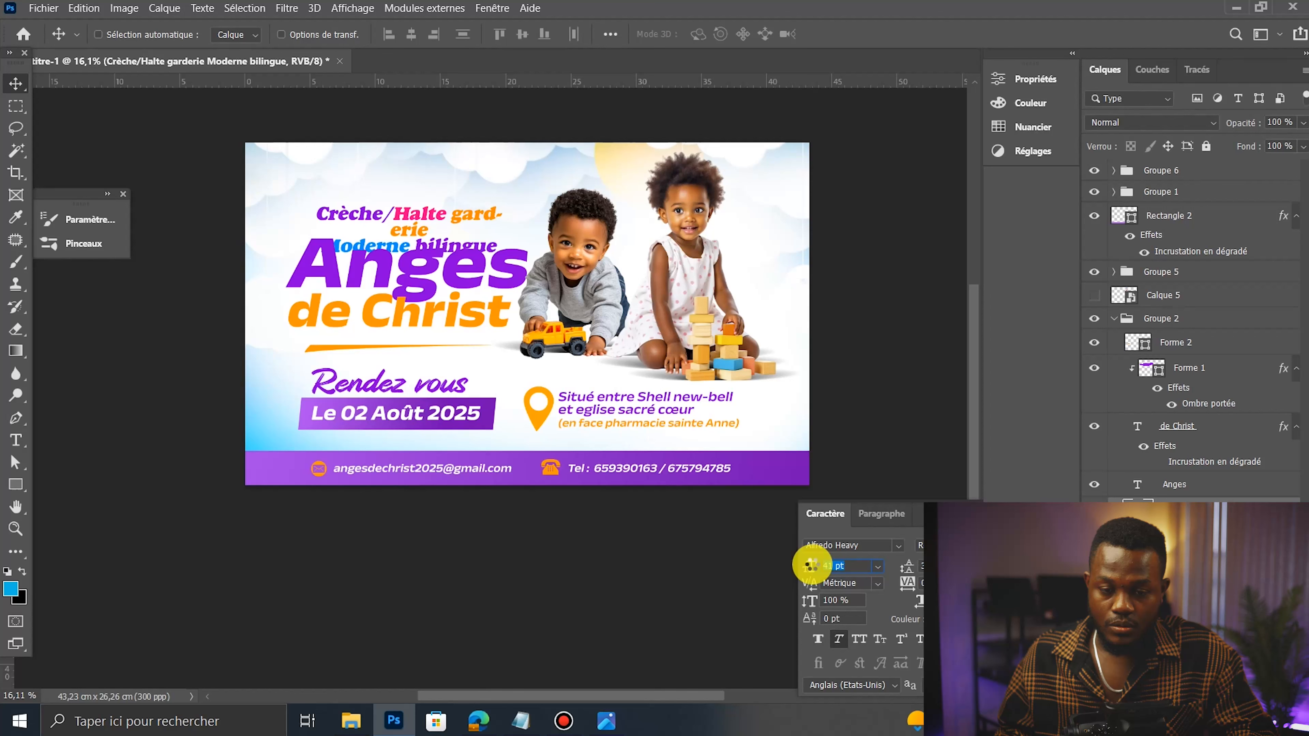
click(449, 233)
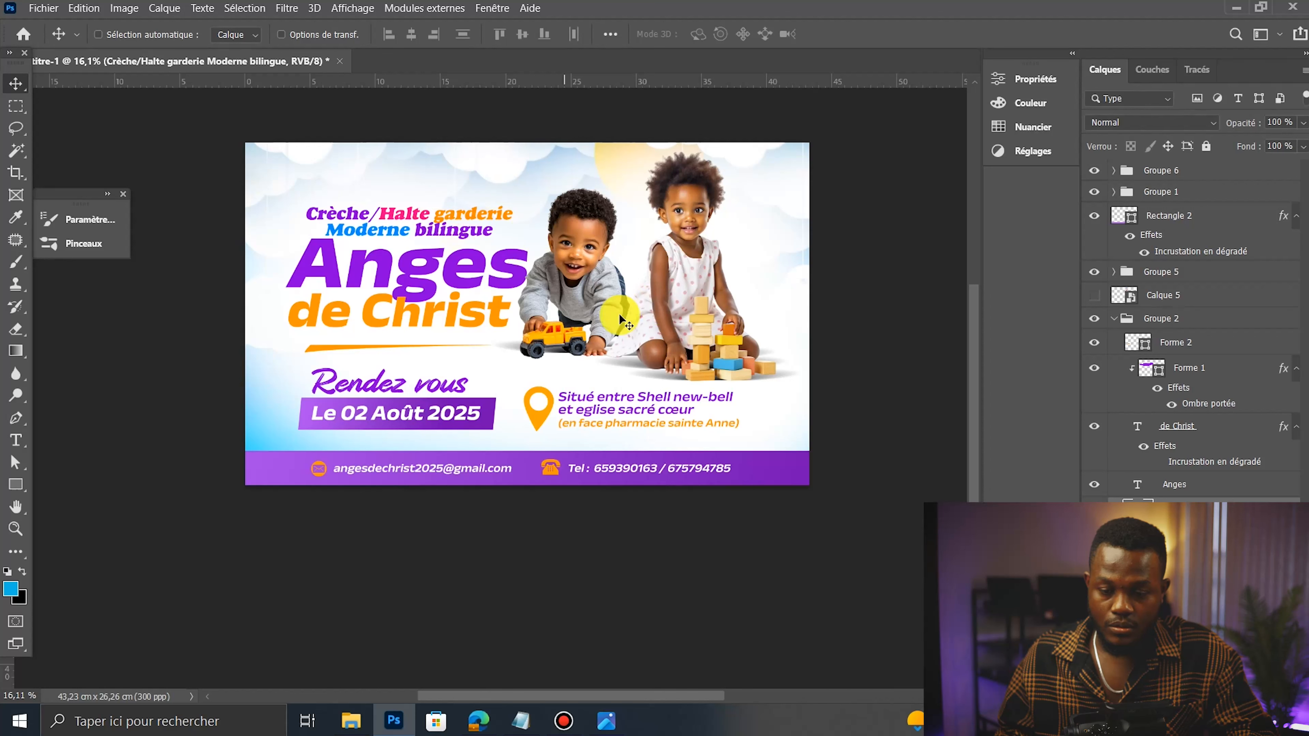
click(1018, 560)
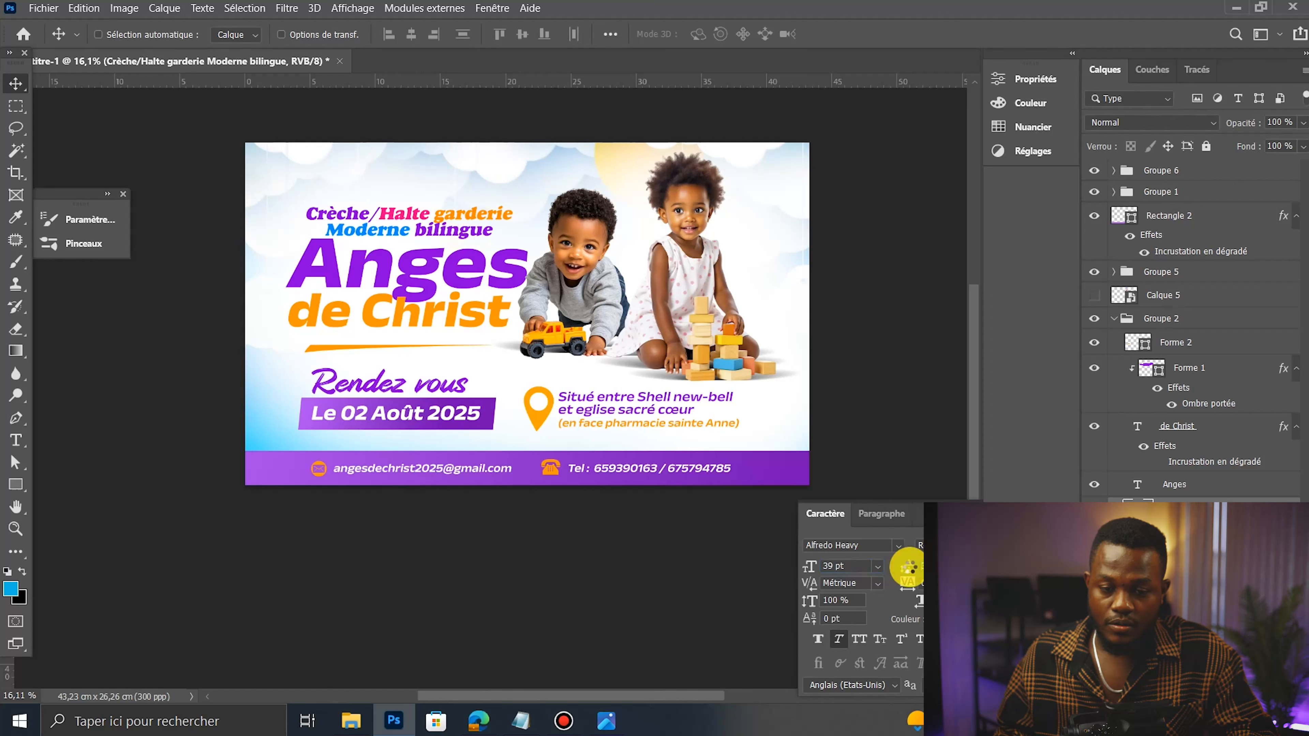
click(461, 290)
Step: Nudge the tagline 30 px right and a net 20 px up above the title, and collapse the title group
key(shift+Up)
key(shift+Up)
key(shift+Up)
key(shift+Right)
key(shift+Right)
key(shift+Right)
key(shift+Down)
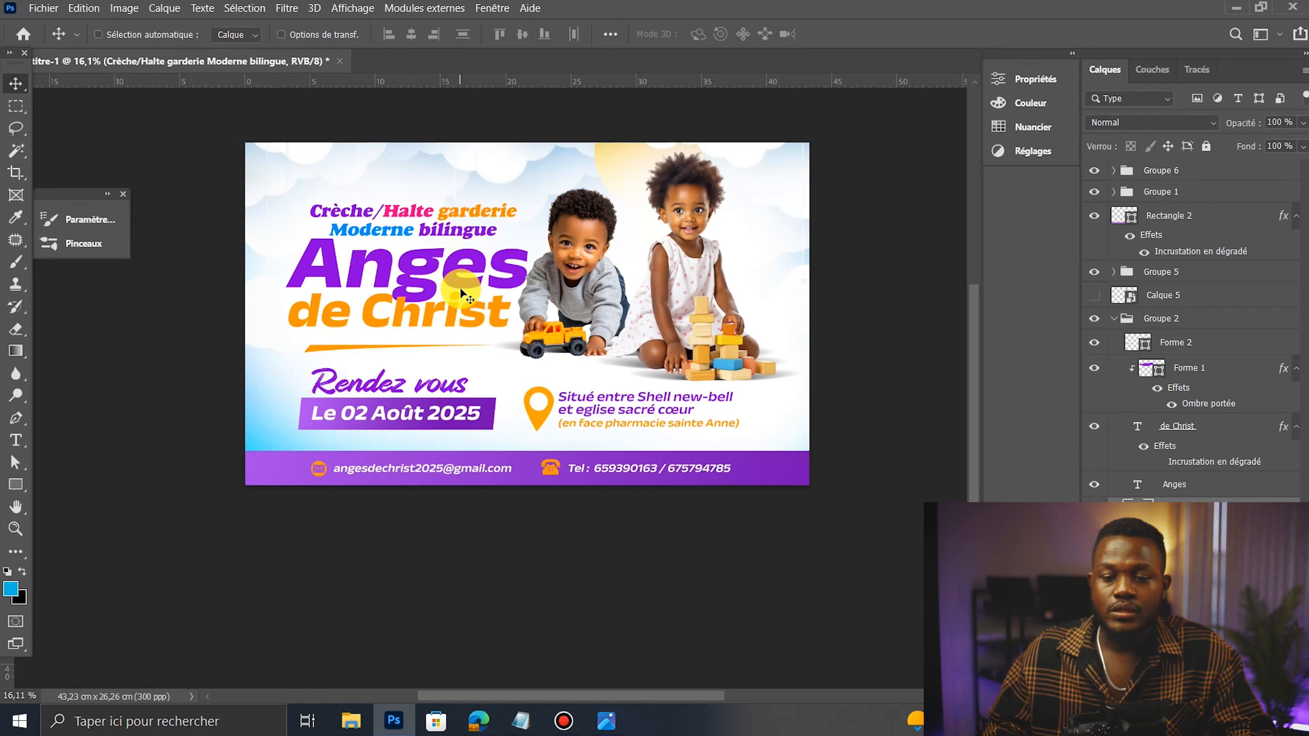
click(1116, 320)
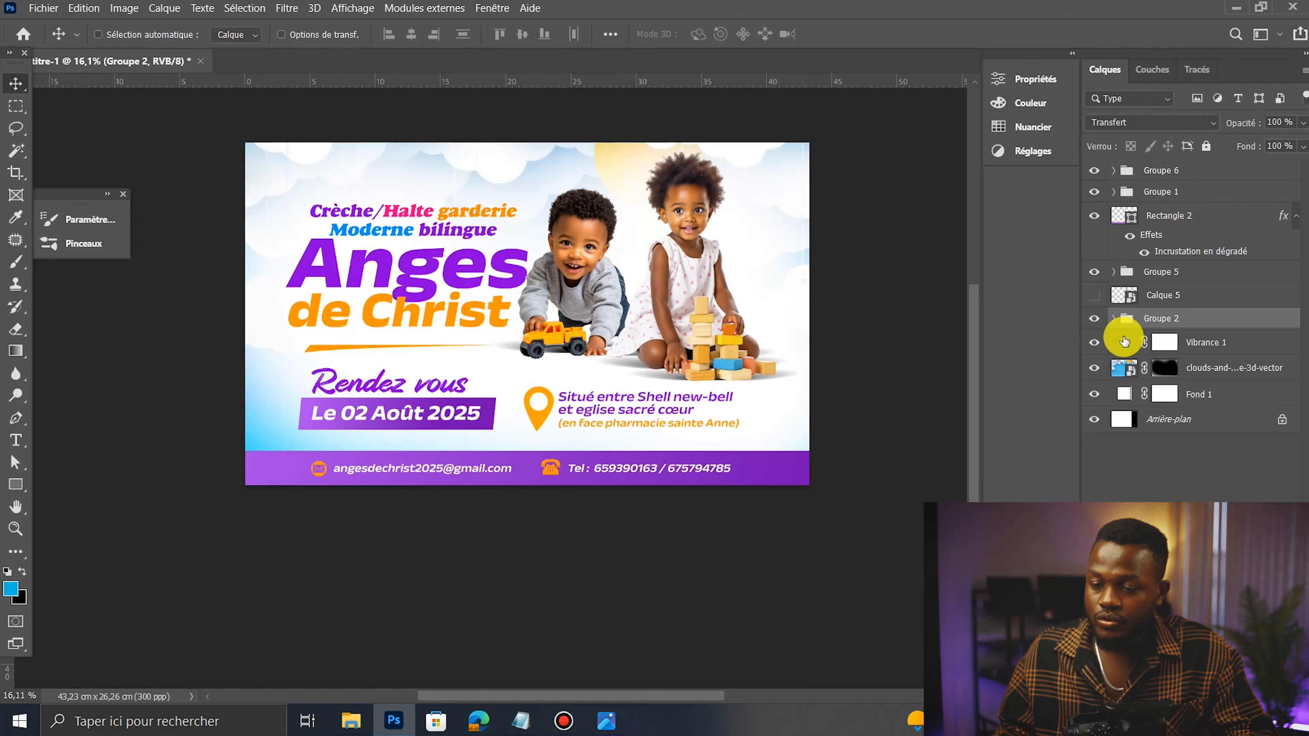
Step: Identify the group holding the two children and move it slightly right and down
click(1092, 272)
click(1093, 272)
click(1093, 191)
click(1093, 192)
click(1160, 192)
drag(615, 242, 663, 232)
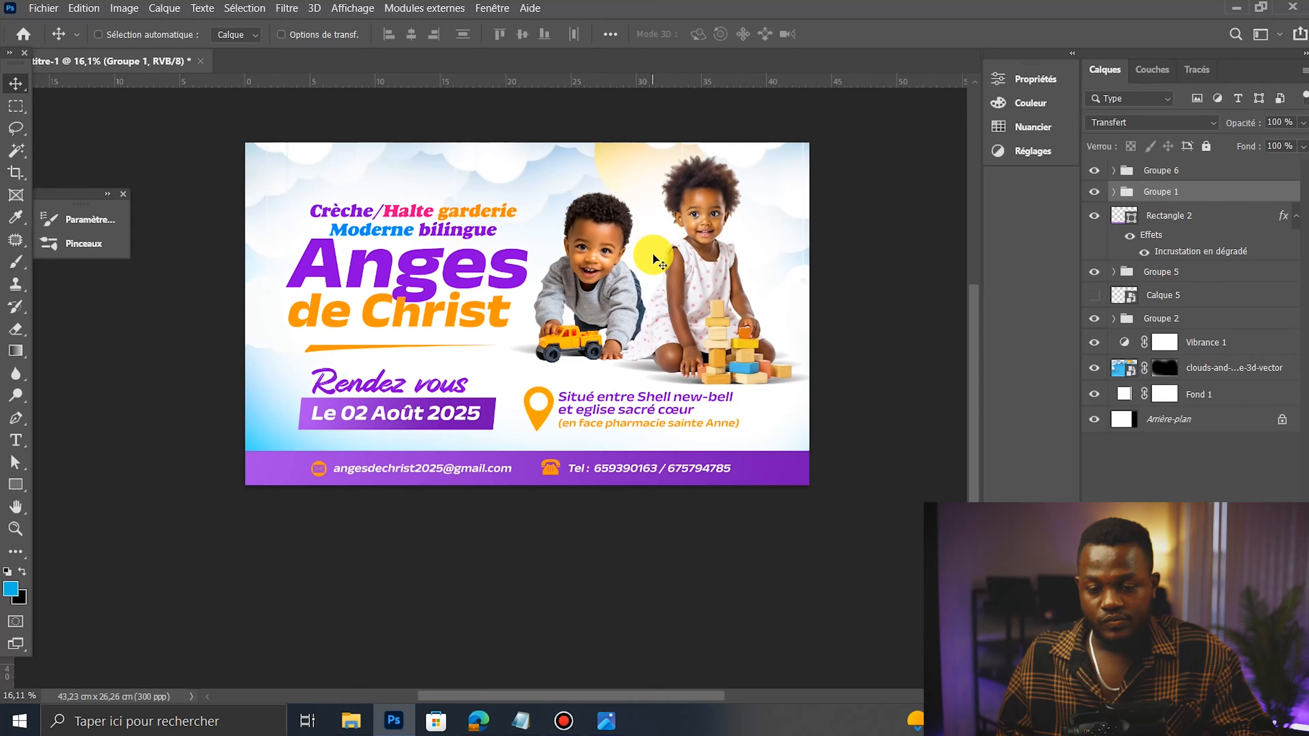
scroll(635, 221, up, 2)
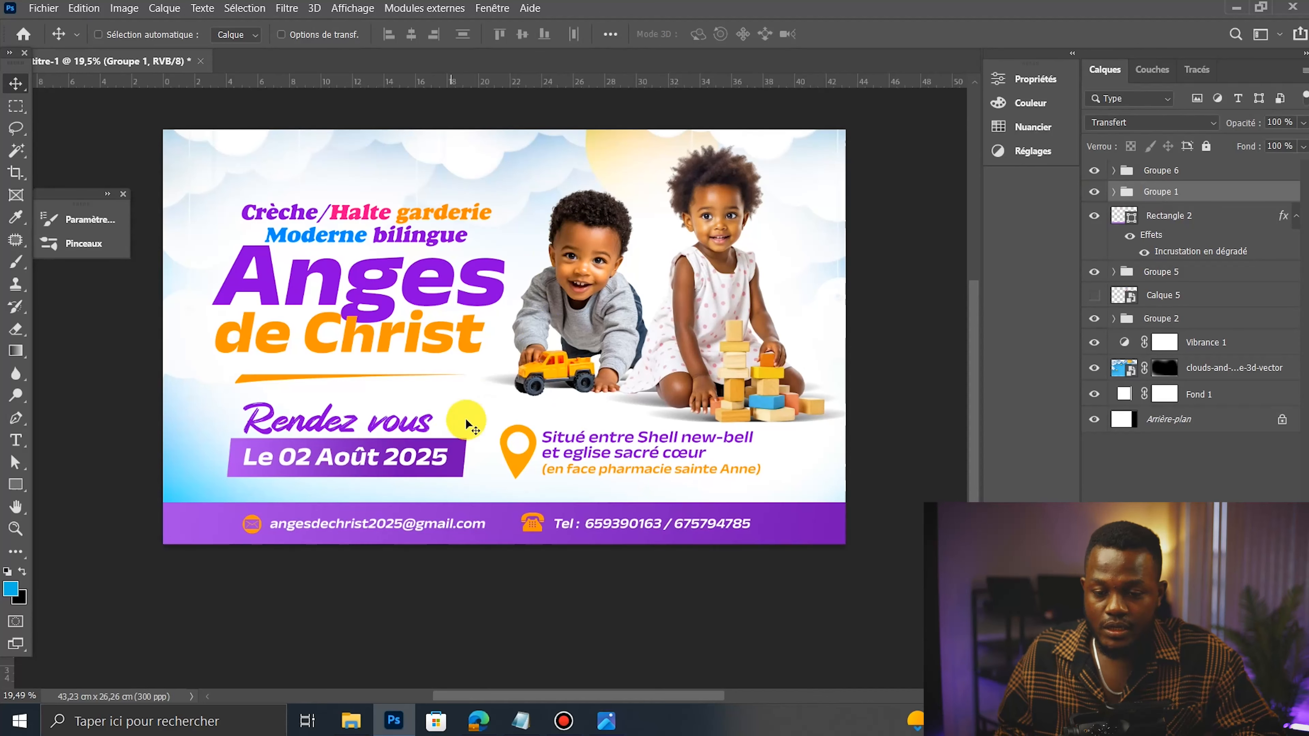
scroll(433, 295, up, 1)
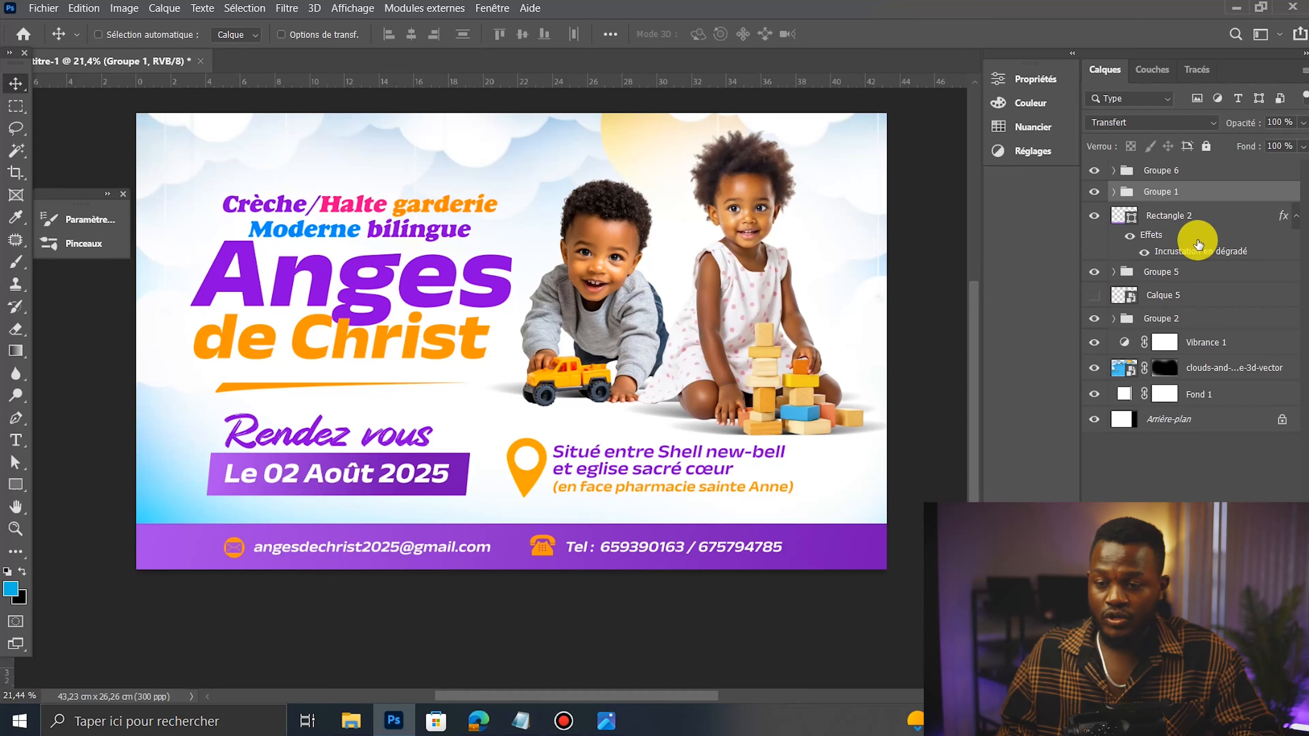
Step: Place the LIGHT copie 2 flare image from the rdeire download folder above the contact group
click(1170, 175)
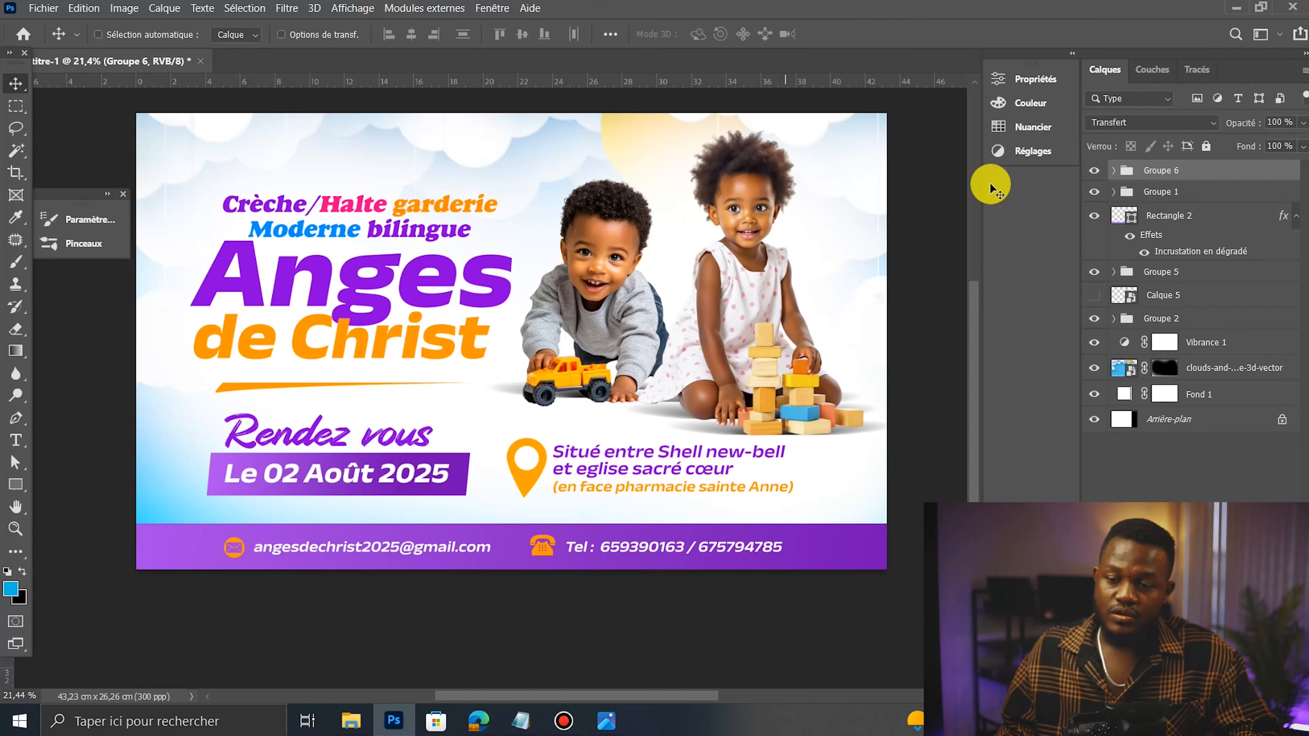
click(352, 721)
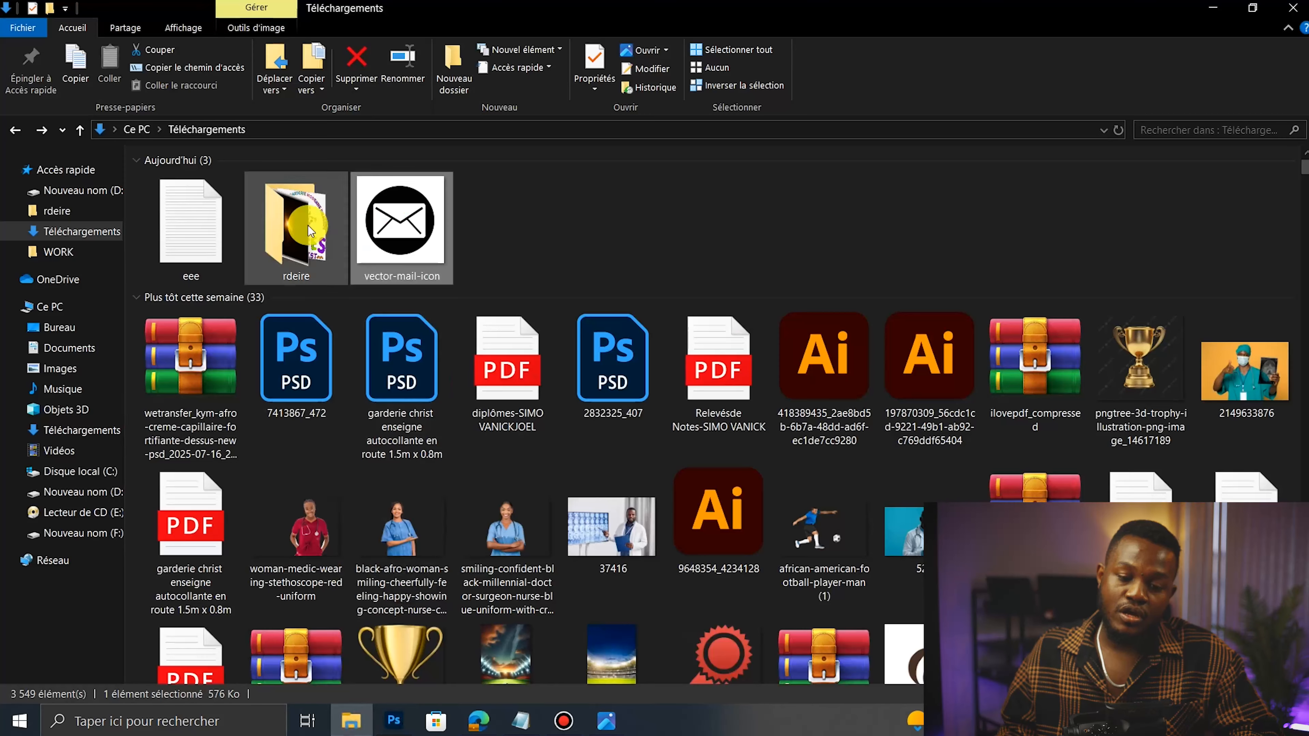
double_click(278, 241)
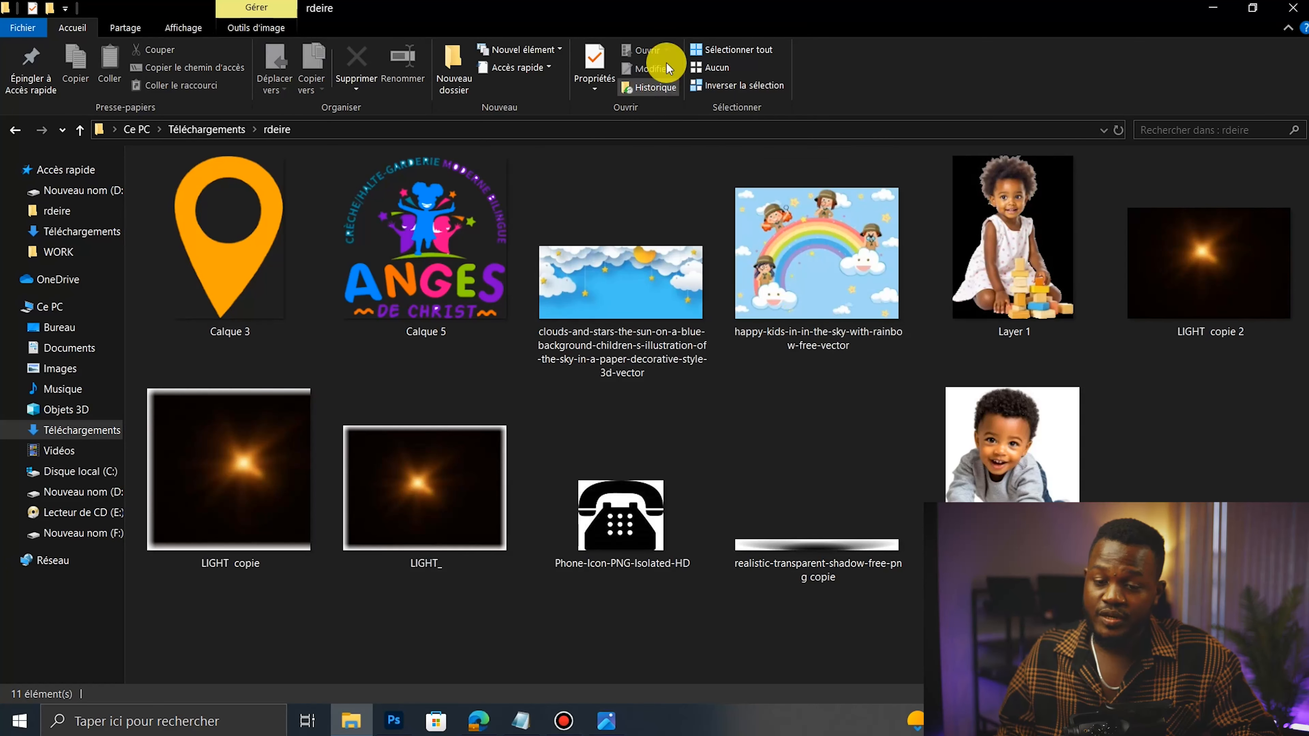
click(1205, 290)
drag(1205, 290, 649, 333)
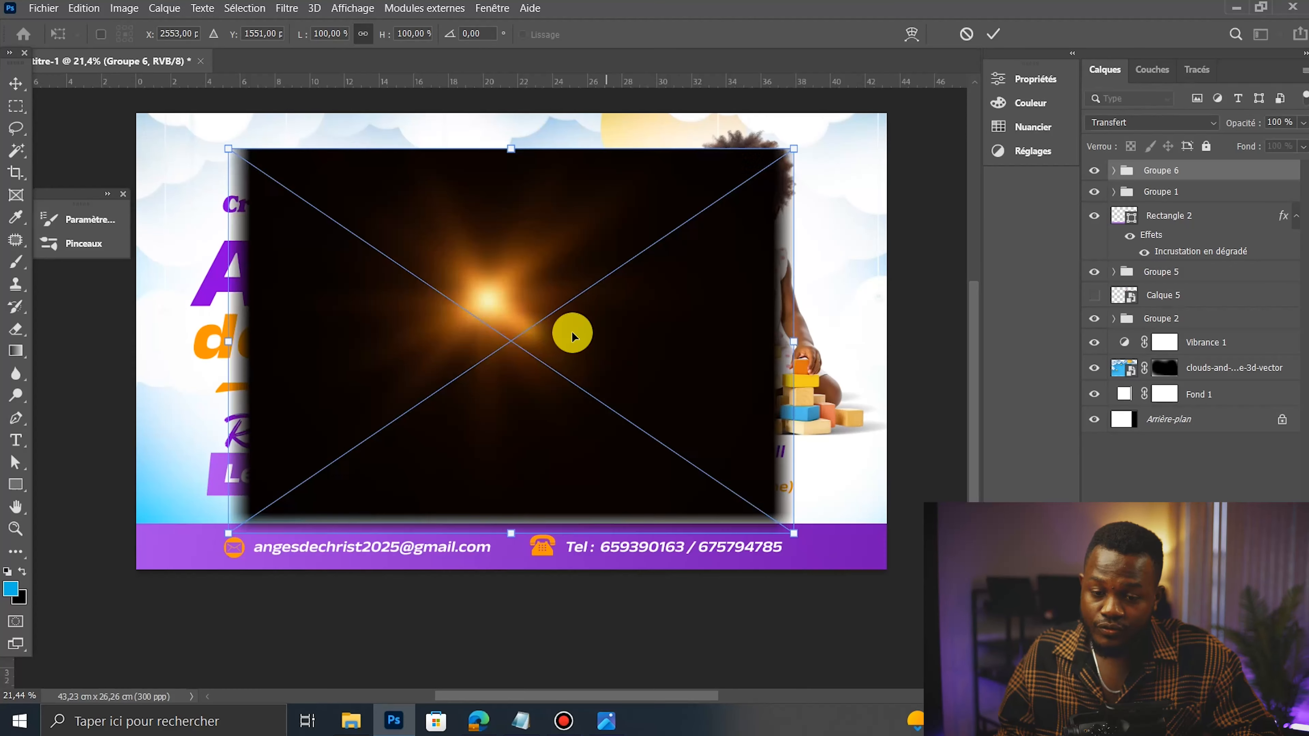
Step: Set the flare's blend mode to Superposition and shift it right, between the two children
click(1112, 129)
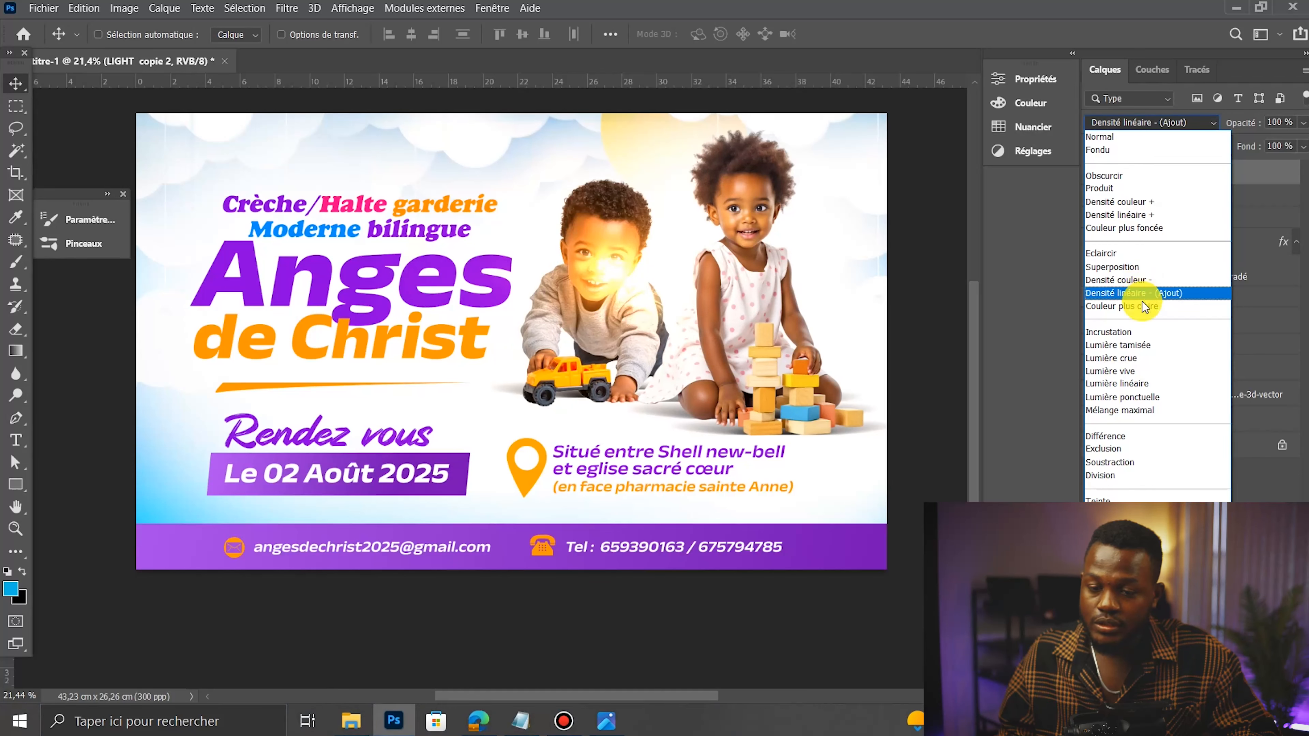
click(1149, 268)
drag(682, 255, 722, 259)
scroll(523, 316, down, 5)
scroll(672, 258, up, 4)
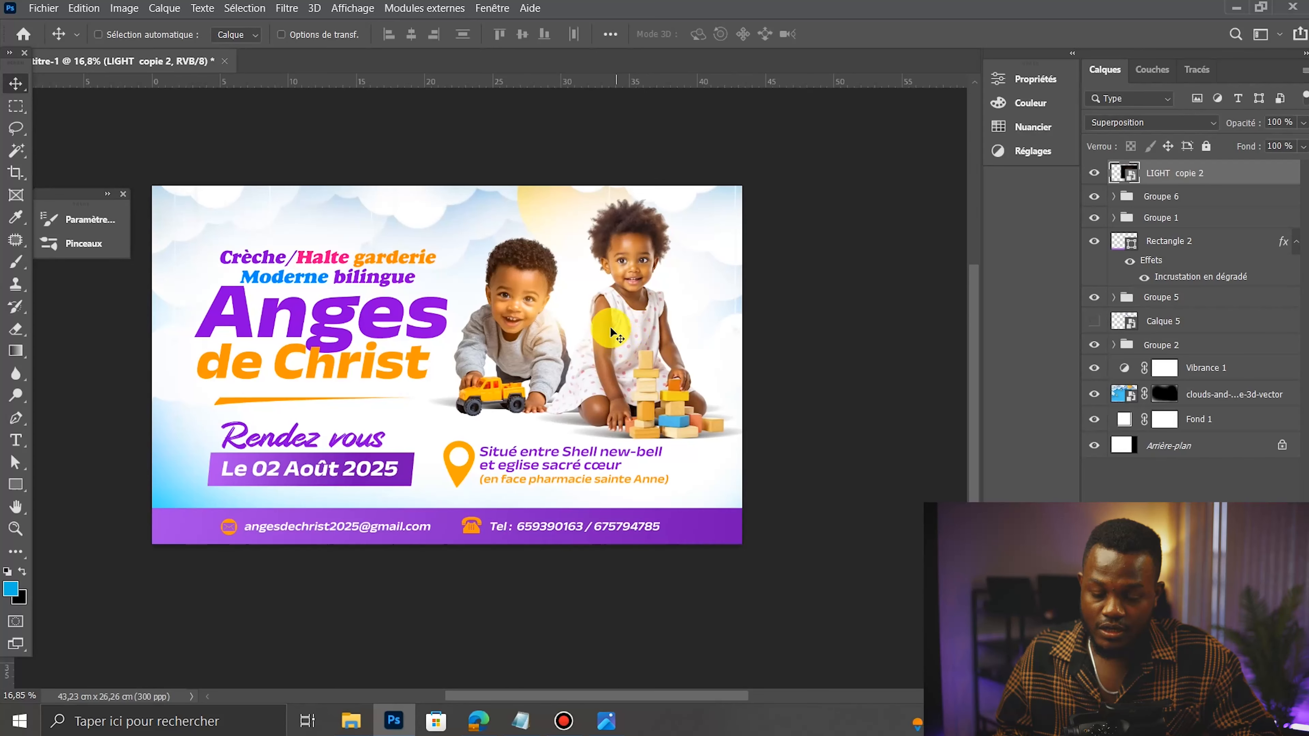
Step: Place the LIGHT copie flare image from the rdeire folder above the first flare
click(362, 719)
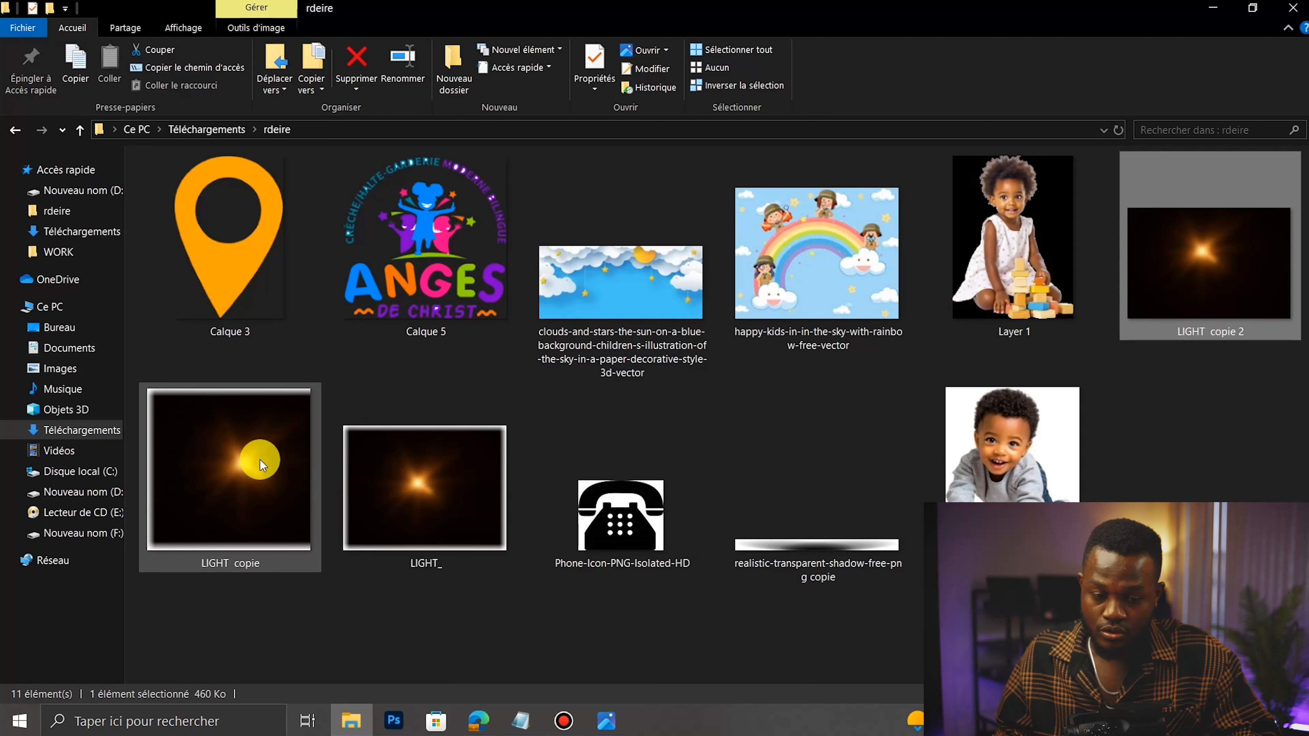
click(260, 459)
drag(403, 711, 498, 355)
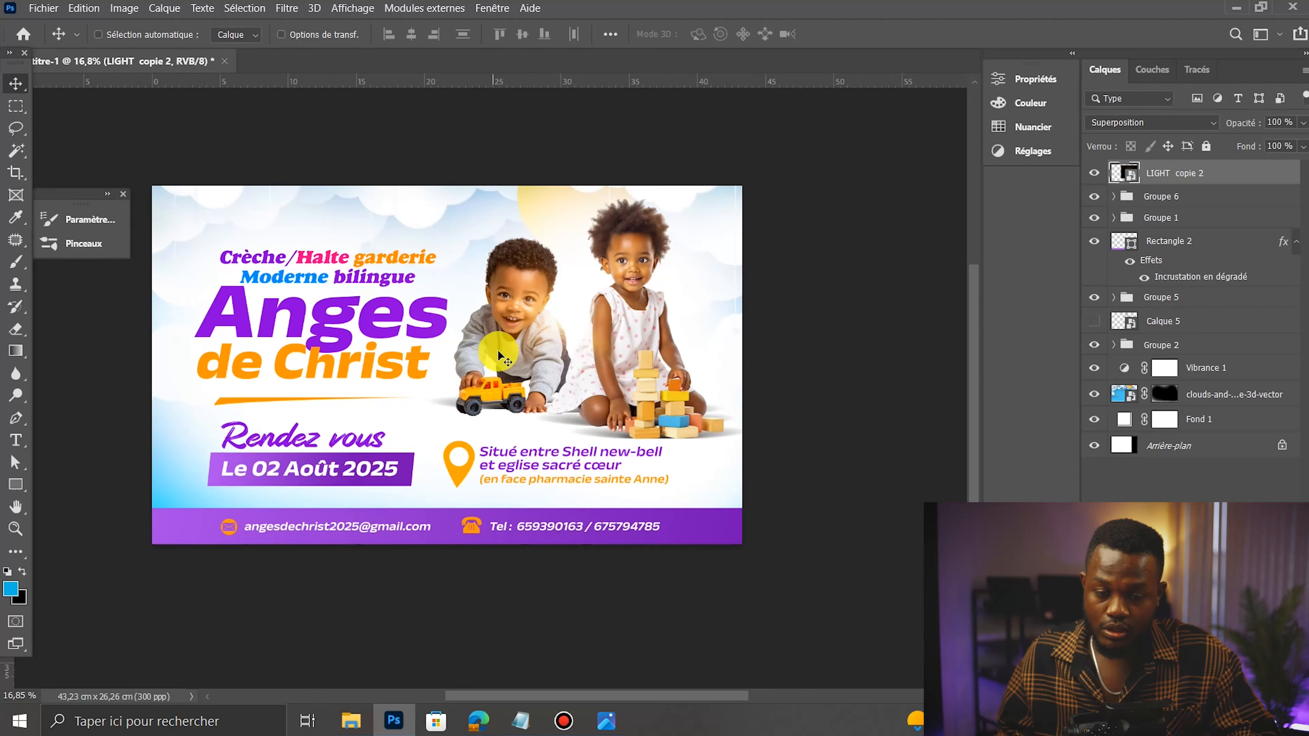
key(Return)
Step: Set the LIGHT copie flare's blend mode to Superposition and move it to the flyer's left edge
click(1134, 122)
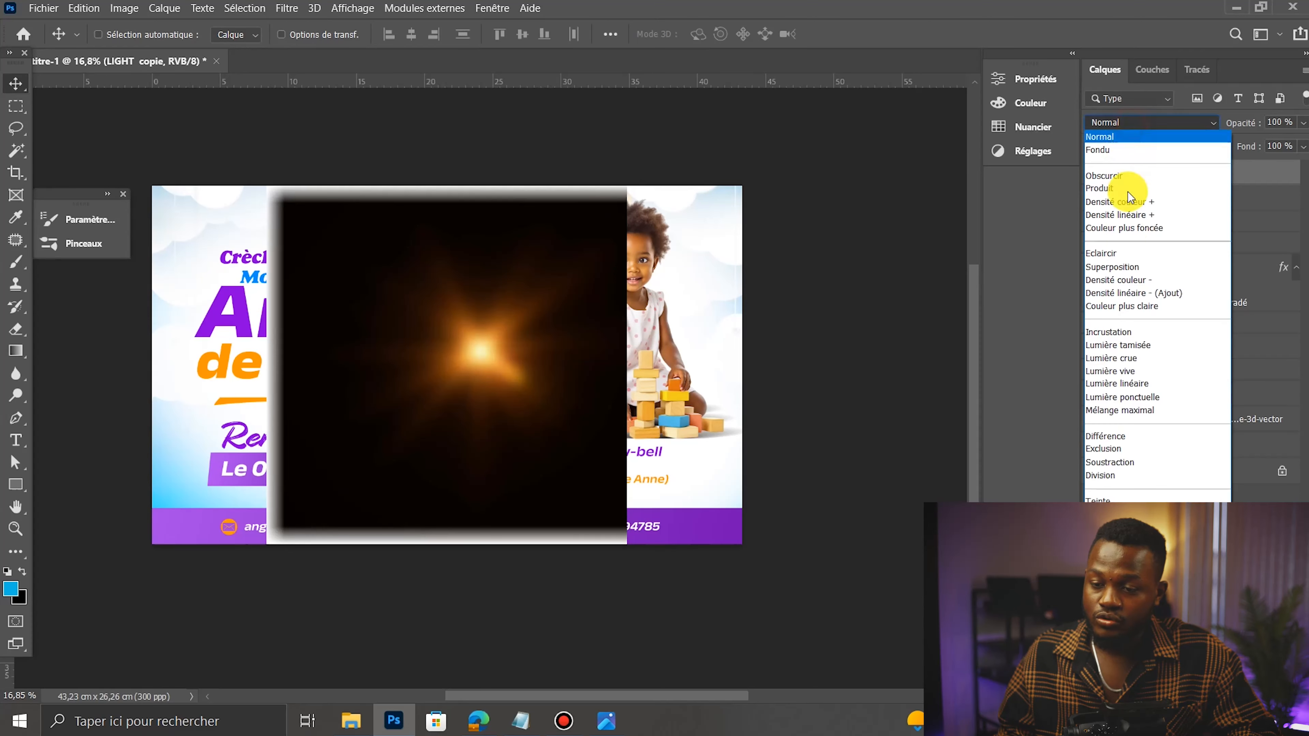
click(1128, 268)
mouse_move(490, 364)
mouse_down()
mouse_move(289, 369)
mouse_move(232, 438)
mouse_move(235, 380)
mouse_move(284, 430)
mouse_up()
drag(207, 412, 178, 418)
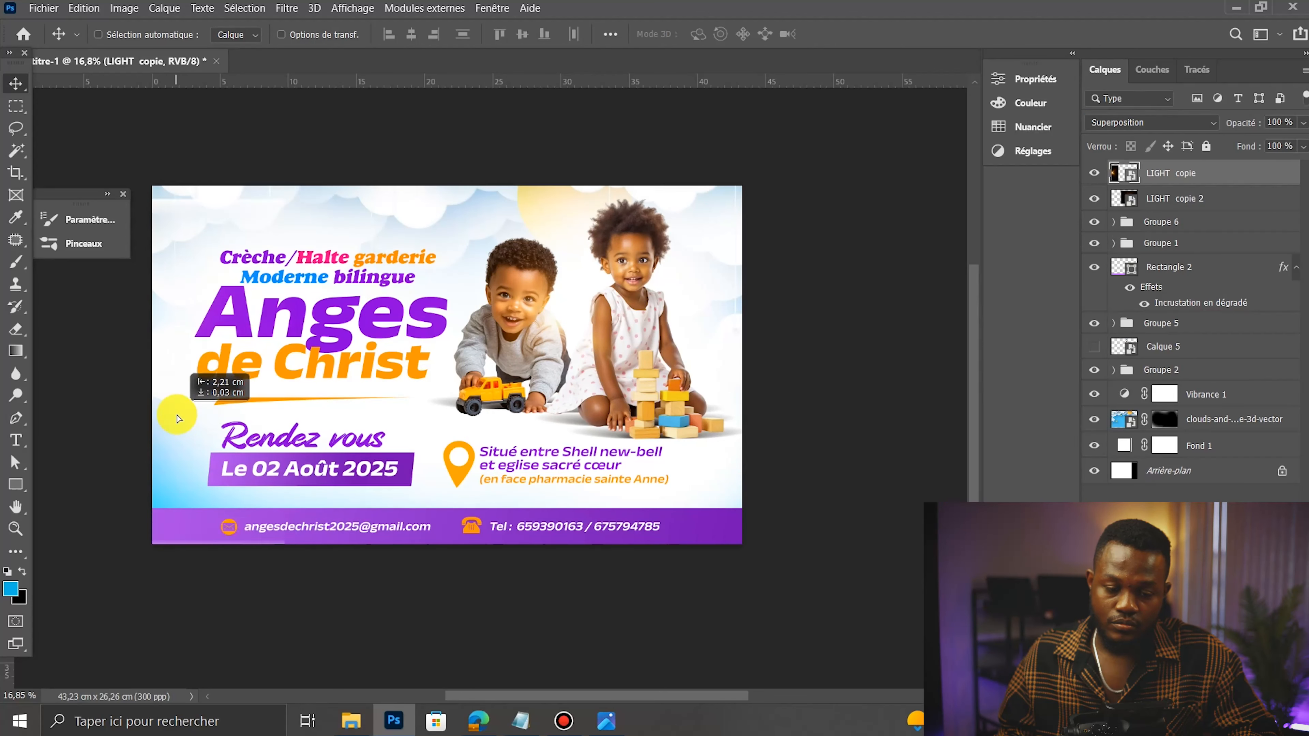
Step: Enlarge the LIGHT copie flare with Free Transform and reposition it over the left part of the title
key(ctrl+t)
drag(283, 380, 564, 369)
drag(446, 367, 313, 341)
key(Return)
scroll(443, 365, down, 3)
scroll(378, 370, up, 3)
scroll(500, 344, up, 1)
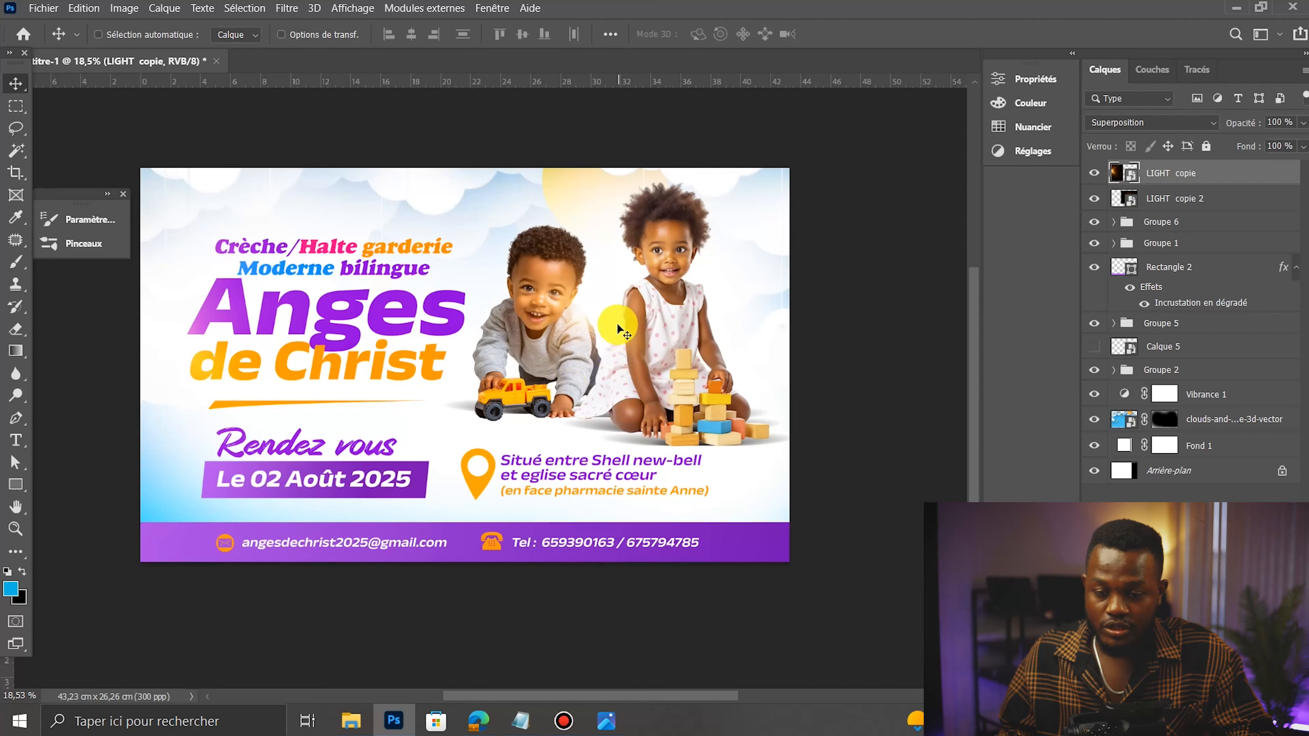
Step: Duplicate the LIGHT copie 2 flare toward the right of the girl, then enlarge and reposition the copy over the flyer's right side
ctrl+click(582, 314)
drag(596, 306, 733, 327)
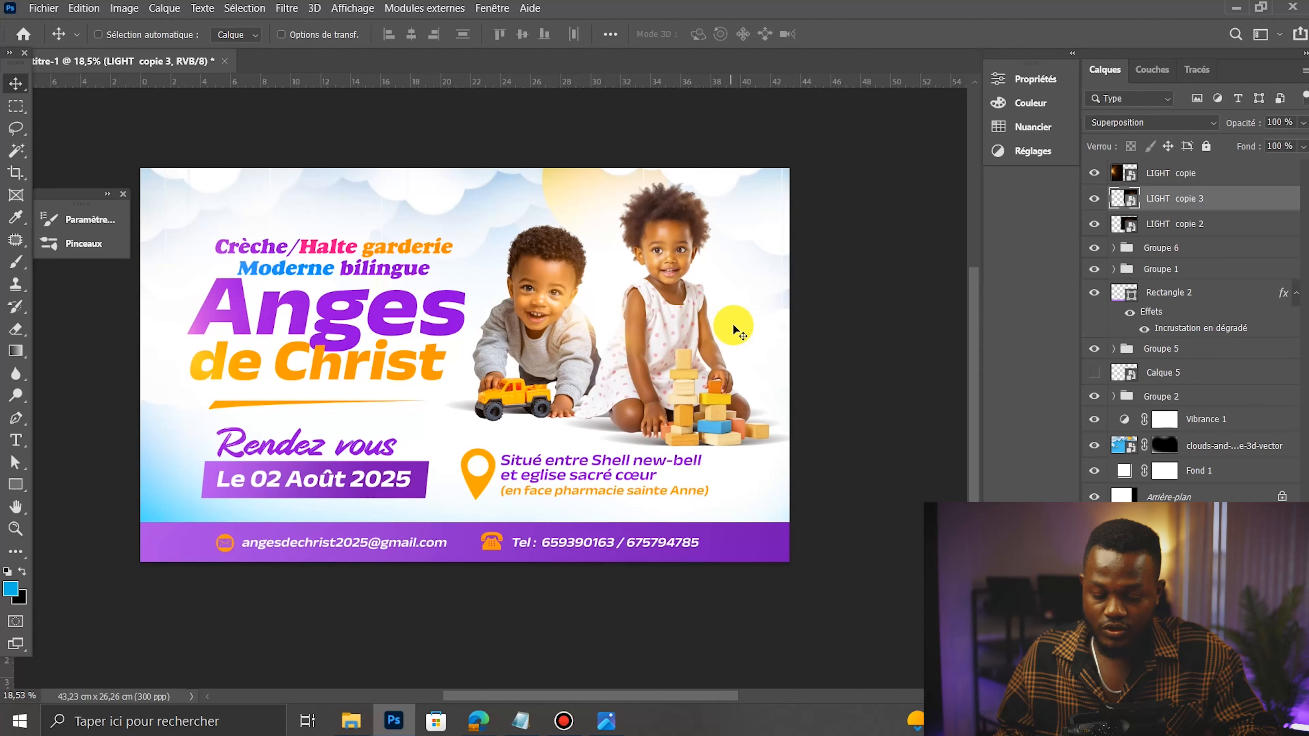
key(ctrl+t)
scroll(731, 330, up, 2)
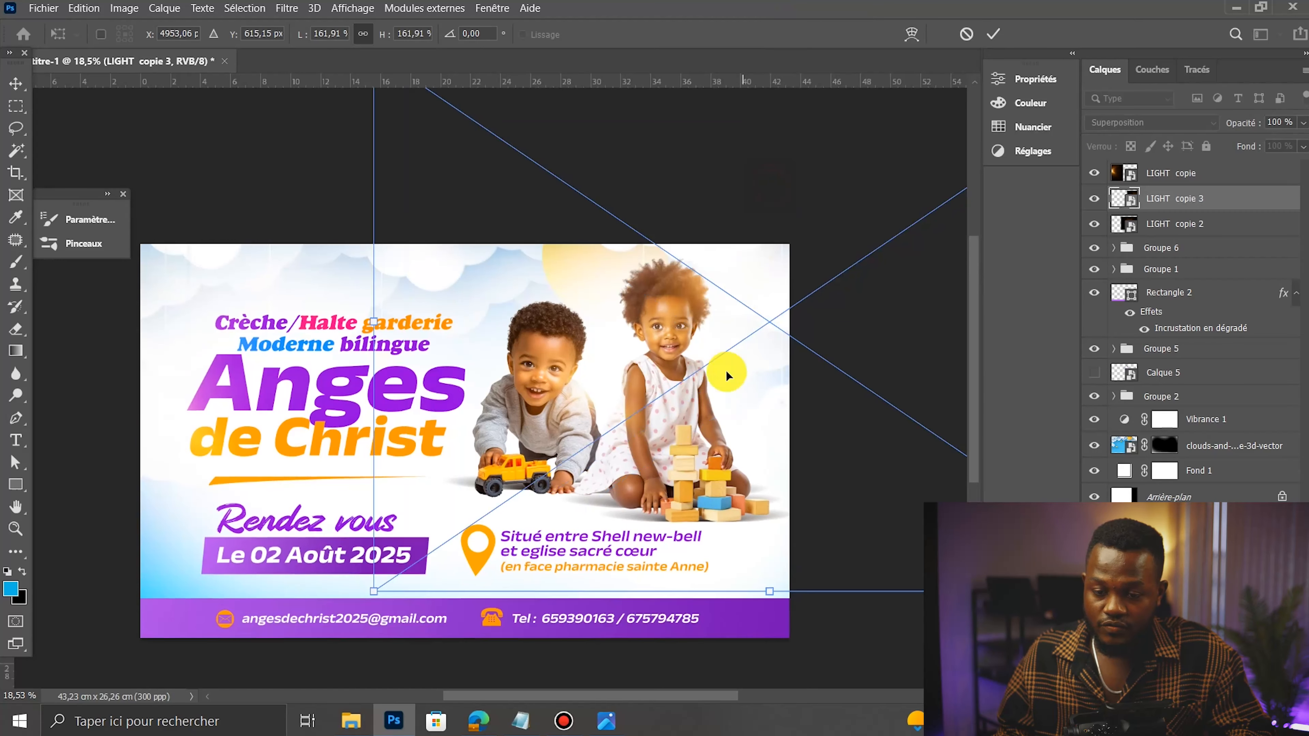
drag(746, 318, 737, 359)
drag(337, 370, 56, 369)
drag(278, 362, 485, 456)
key(Return)
scroll(482, 401, down, 5)
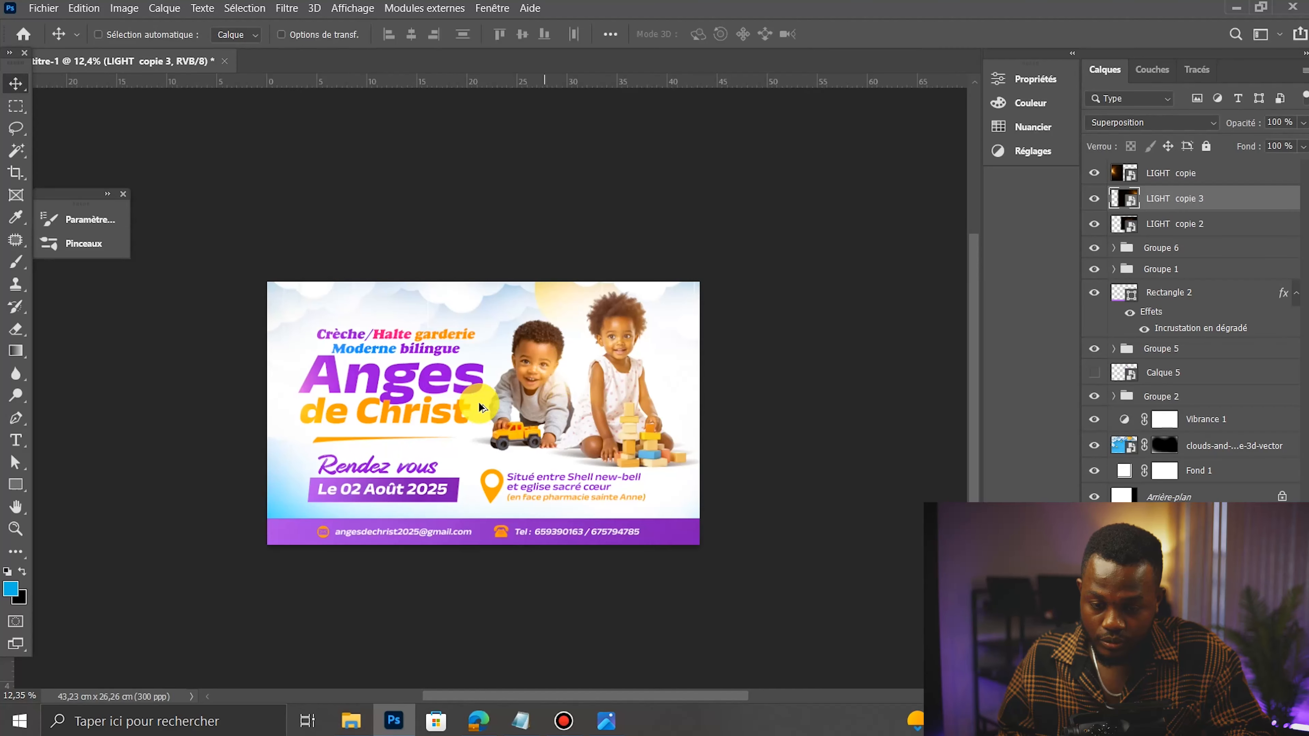
scroll(477, 402, up, 5)
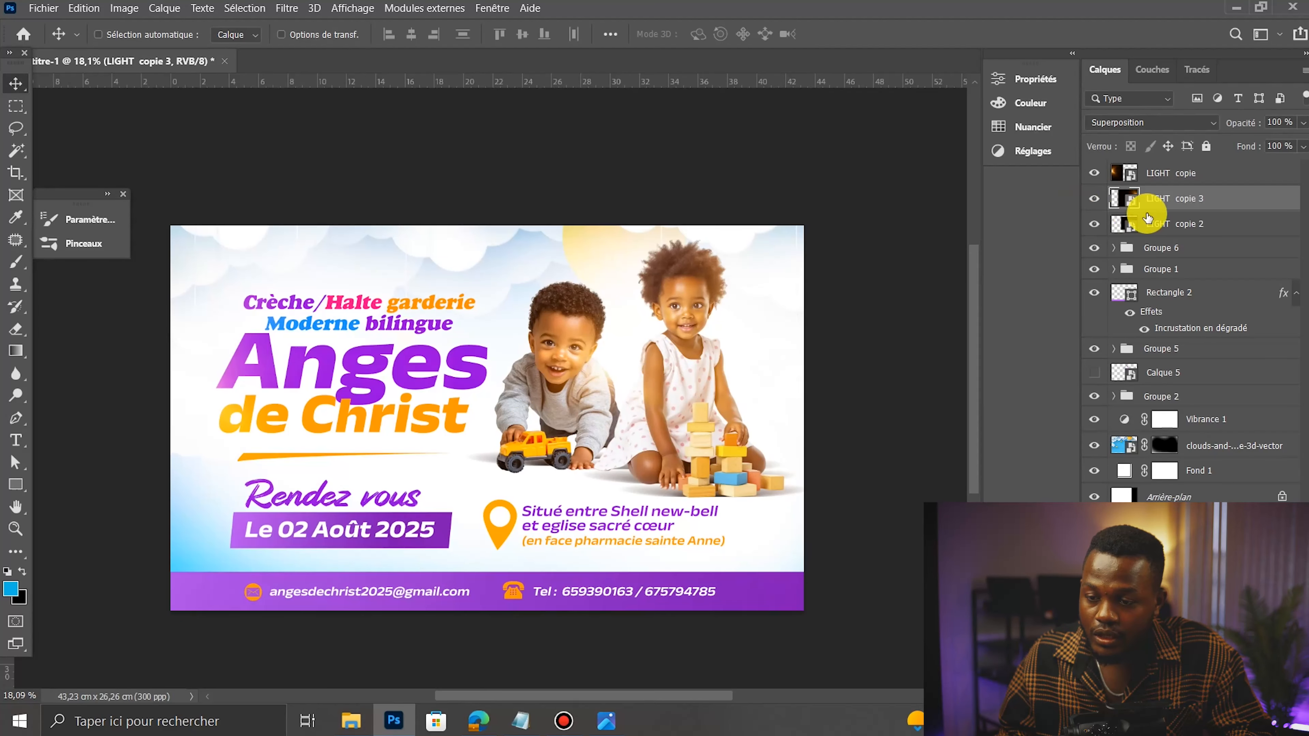
Step: Resize the LIGHT copie 2 flare between the two children to about 87.82%
click(1116, 232)
click(1096, 227)
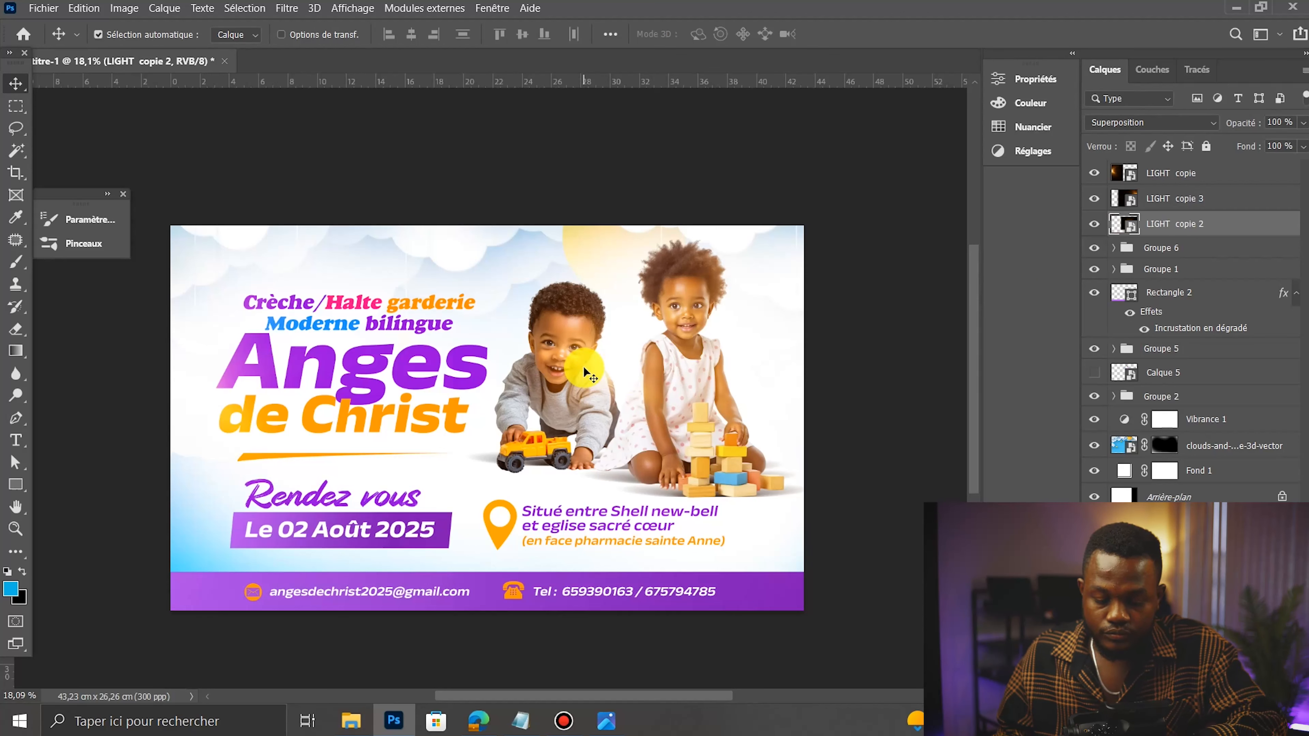
key(ctrl+t)
double_click(633, 340)
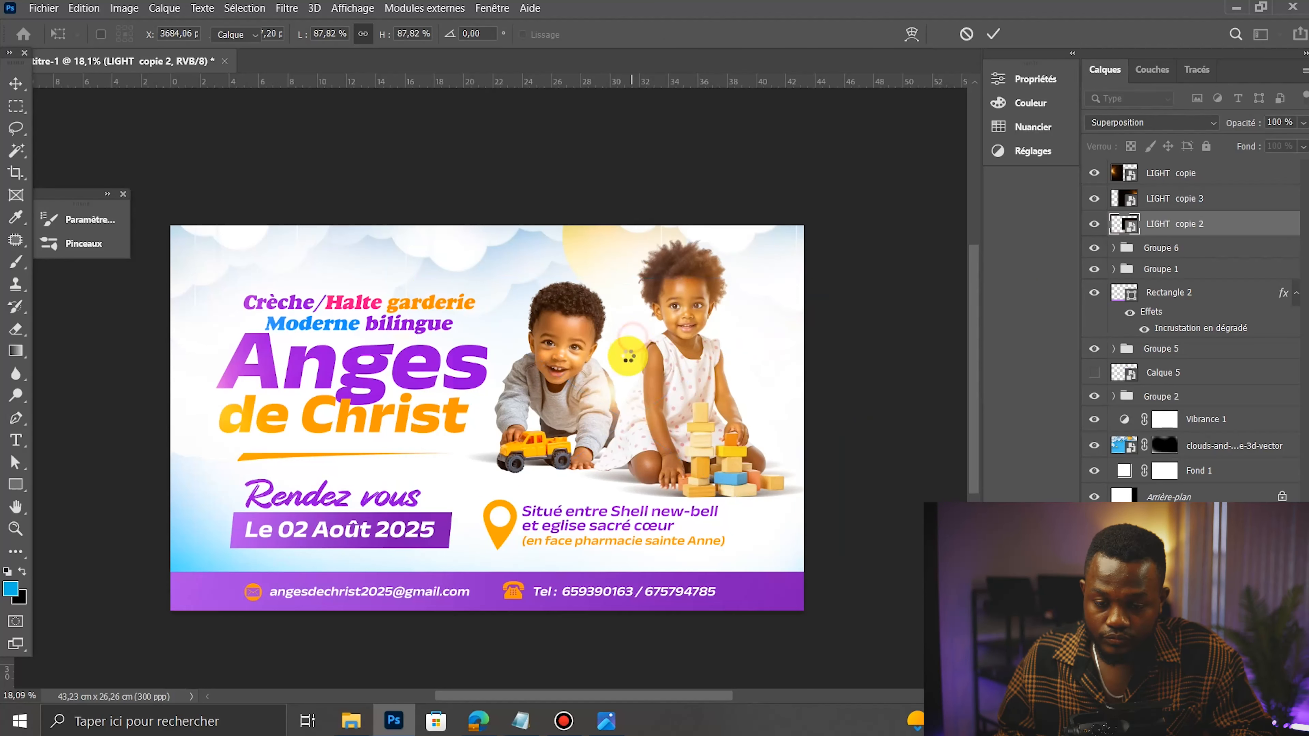
Step: Make two more copies of the flare, placing one over the toy blocks beside the girl
drag(631, 353, 755, 445)
scroll(433, 289, down, 2)
scroll(368, 257, up, 1)
scroll(585, 348, up, 1)
scroll(505, 390, down, 1)
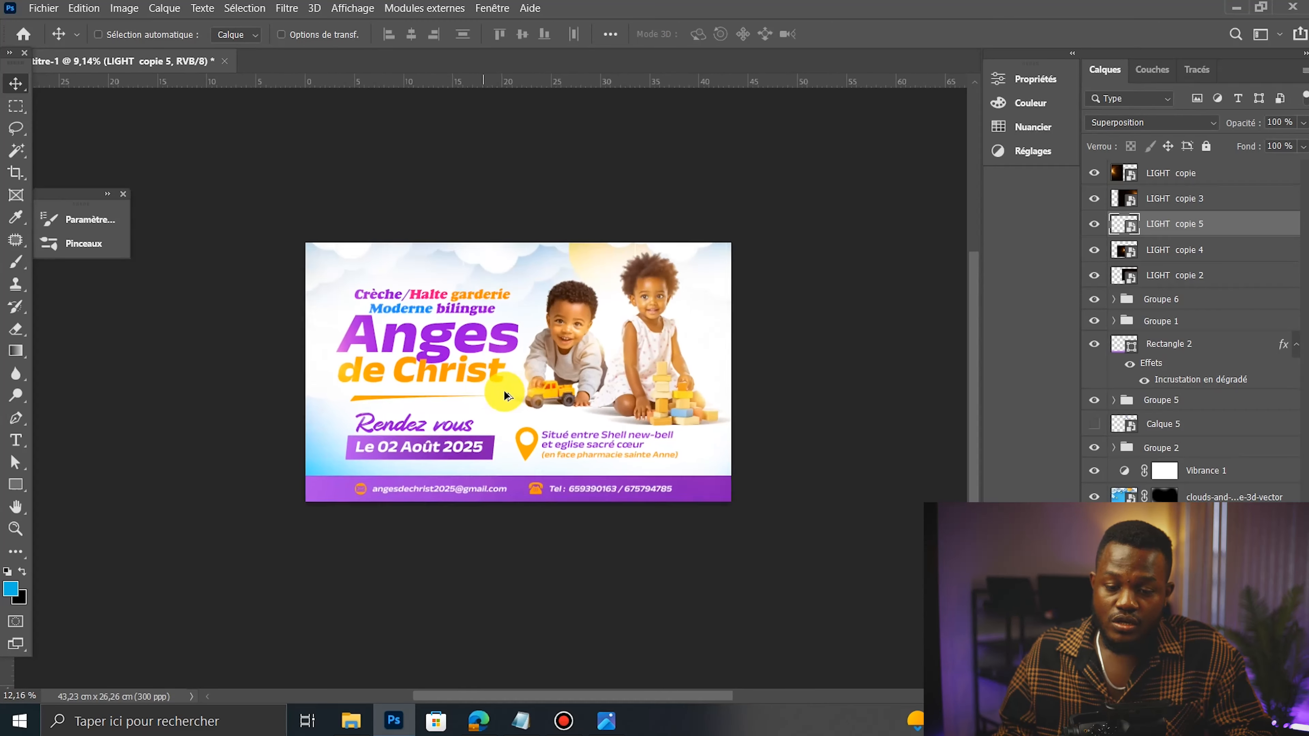
scroll(487, 367, up, 2)
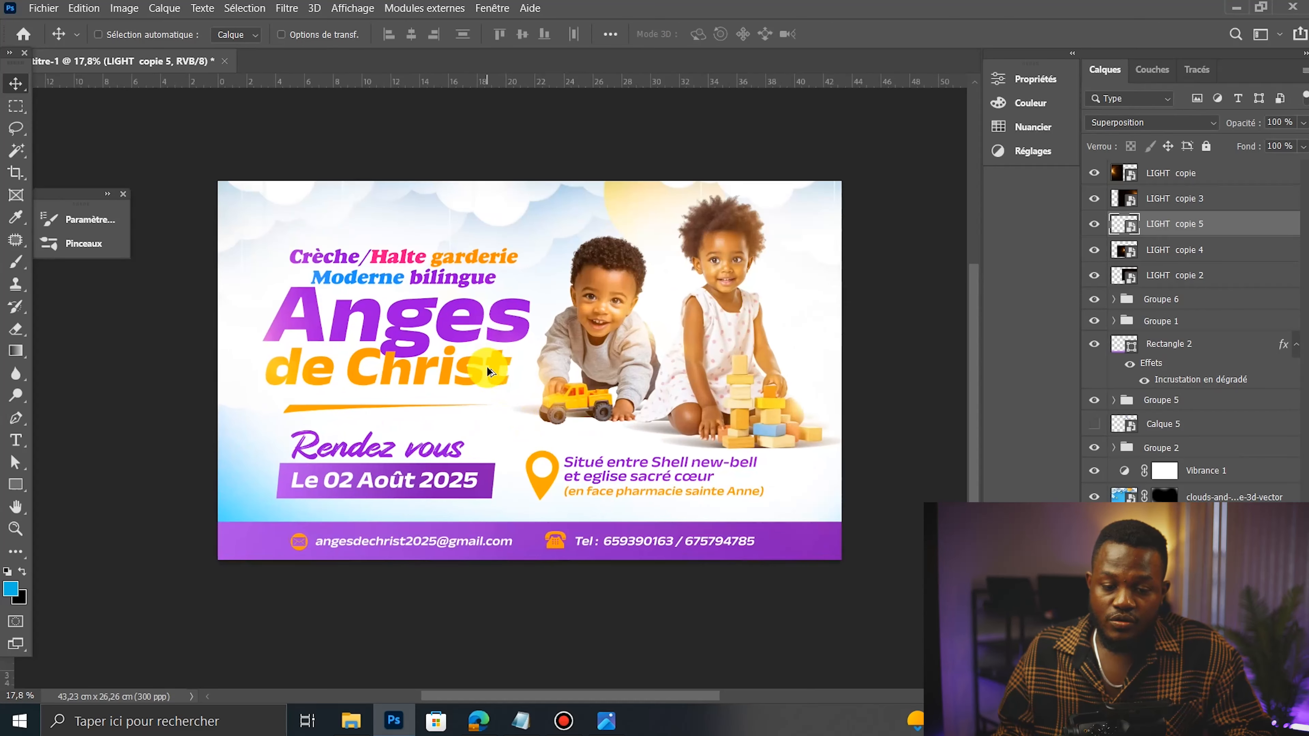
Step: Group the five LIGHT flare layers, from LIGHT copie 2 up to LIGHT copie
click(1170, 283)
shift+click(1173, 176)
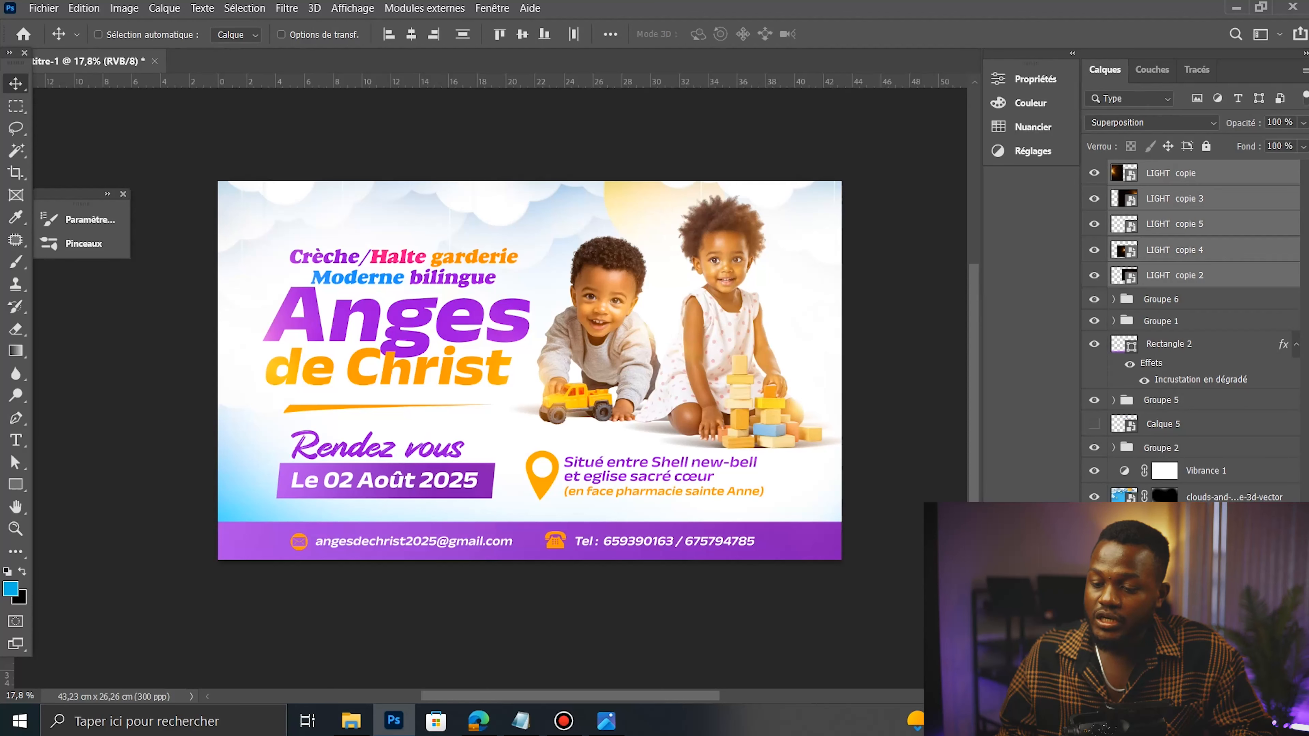
key(ctrl+g)
Step: Compare the flyer with and without the flare group, and check what Groupe 1, Groupe 6 and Groupe 5 contain by toggling their visibility
click(1095, 173)
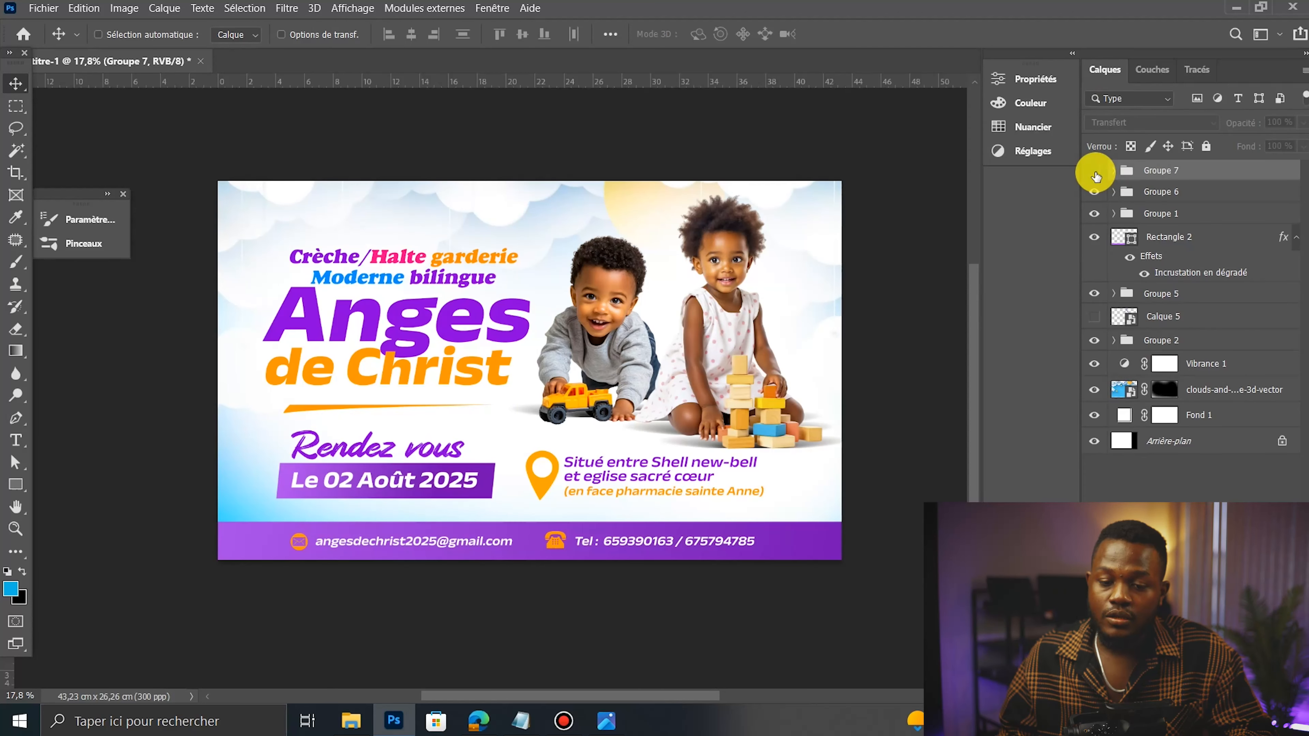
scroll(803, 258, up, 3)
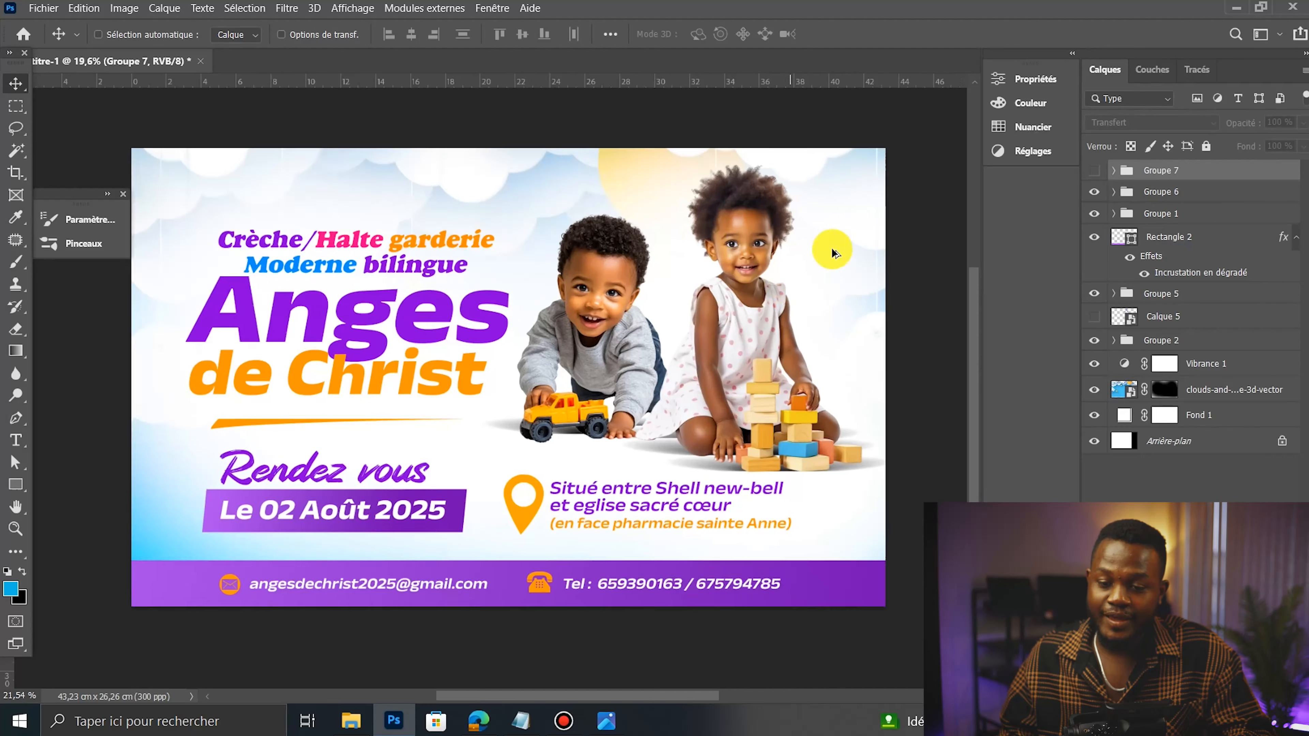
scroll(786, 215, down, 1)
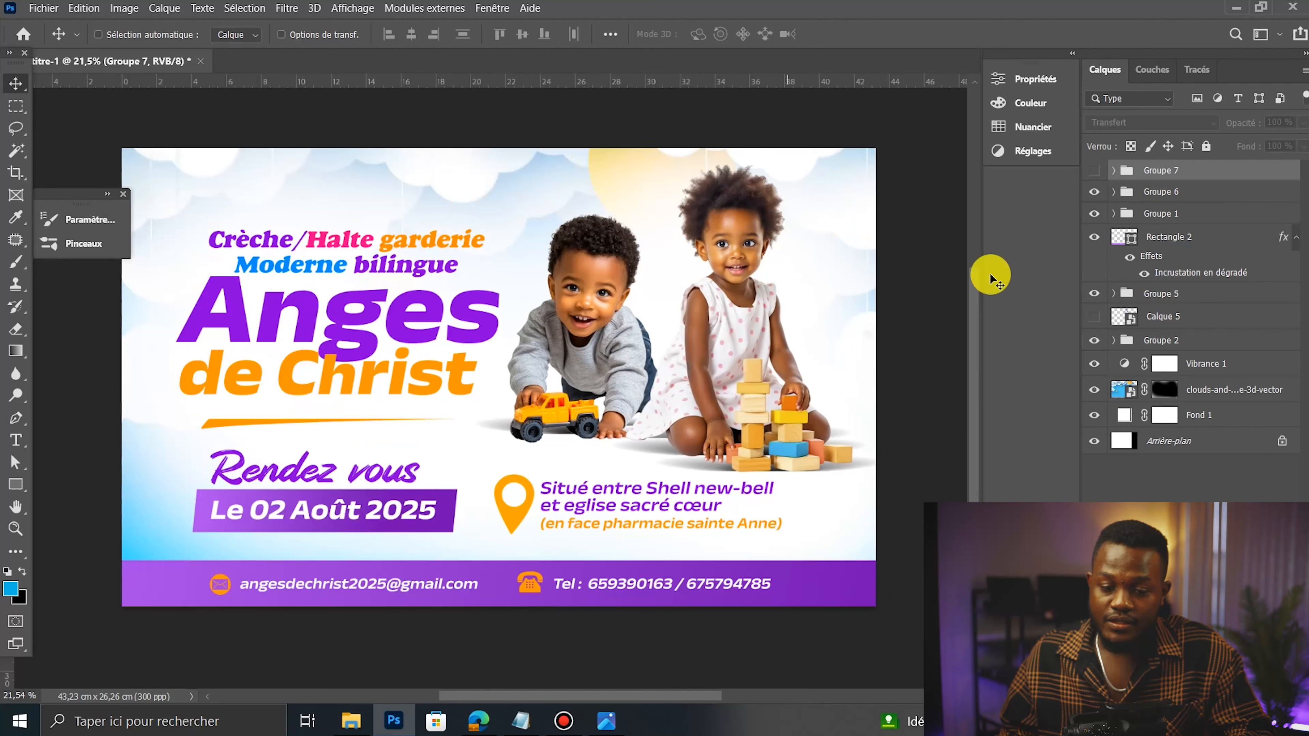
click(1094, 172)
click(1093, 172)
click(1093, 173)
click(1096, 216)
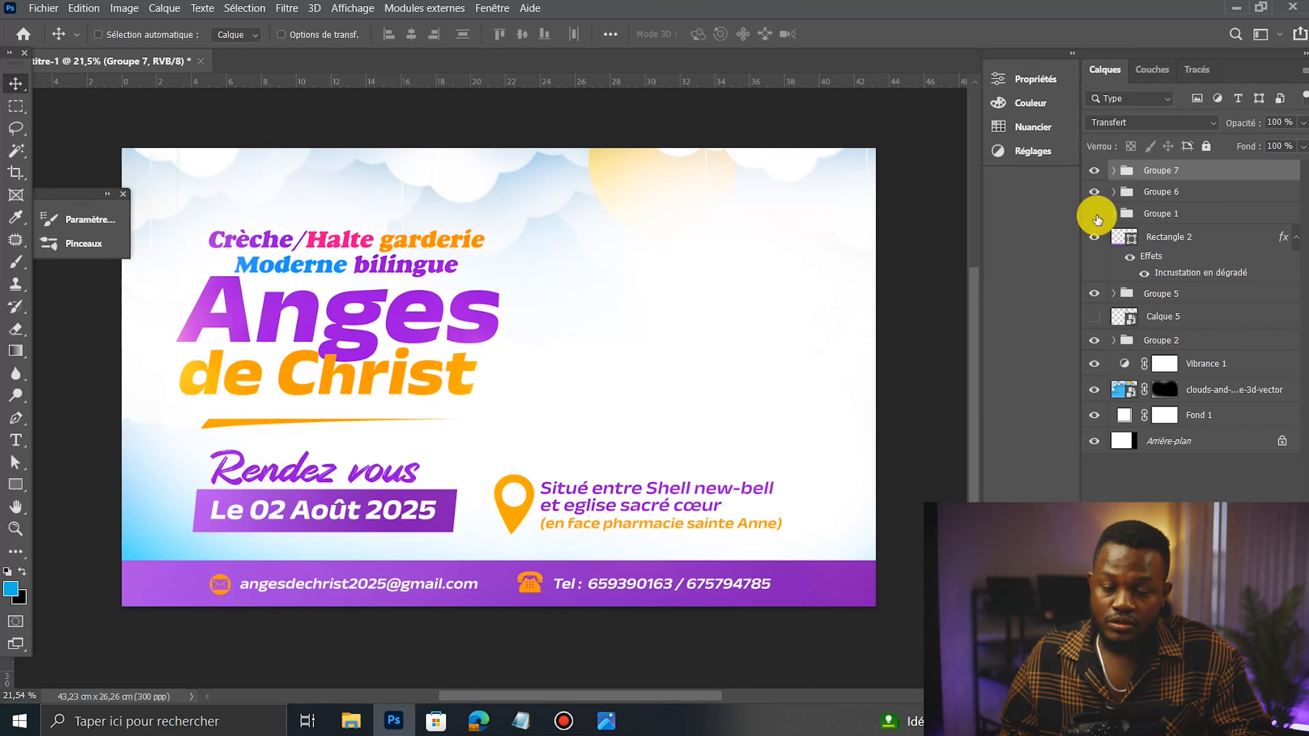
click(1096, 215)
click(1098, 199)
click(1098, 199)
click(1096, 298)
click(1095, 298)
Step: Identify Groupe 2 as the title group and shift it slightly to the left on the flyer
click(1099, 338)
click(1099, 339)
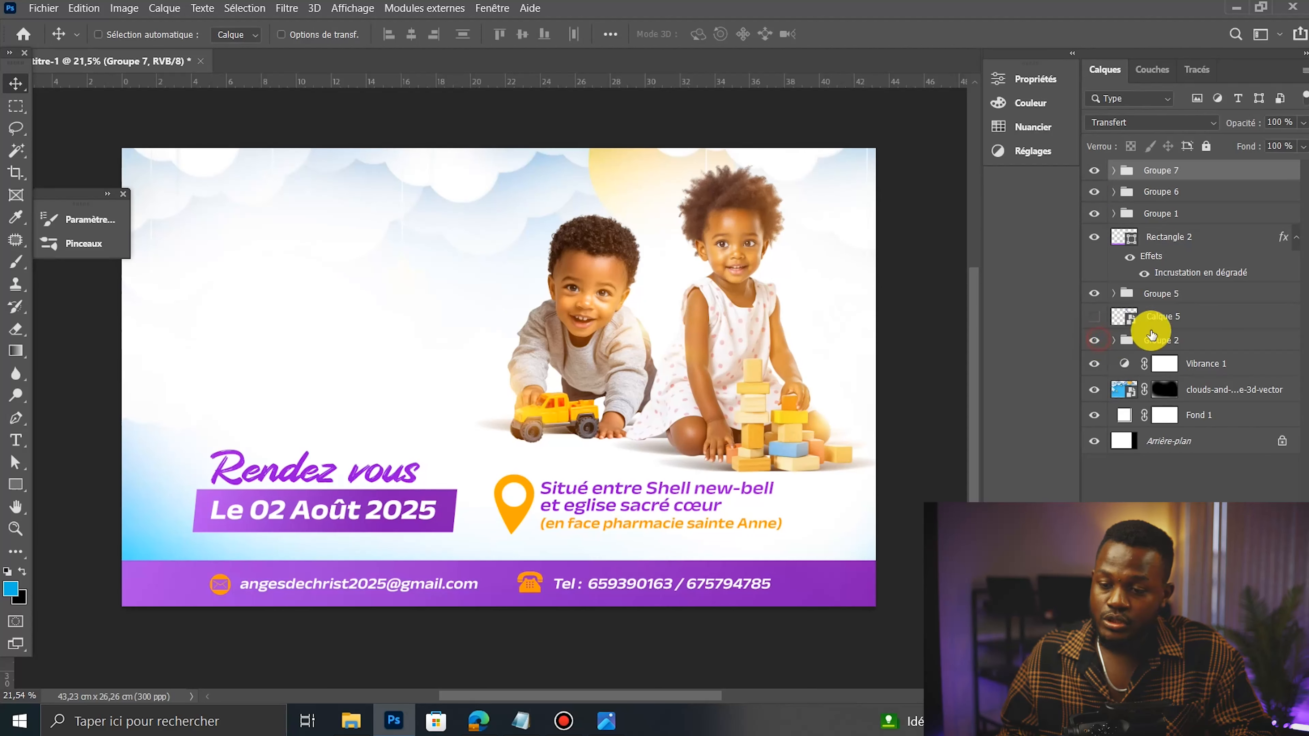
click(1152, 334)
drag(548, 271, 539, 271)
Step: Delete the clouds layer's existing layer mask and add a new blank one
right_click(1163, 393)
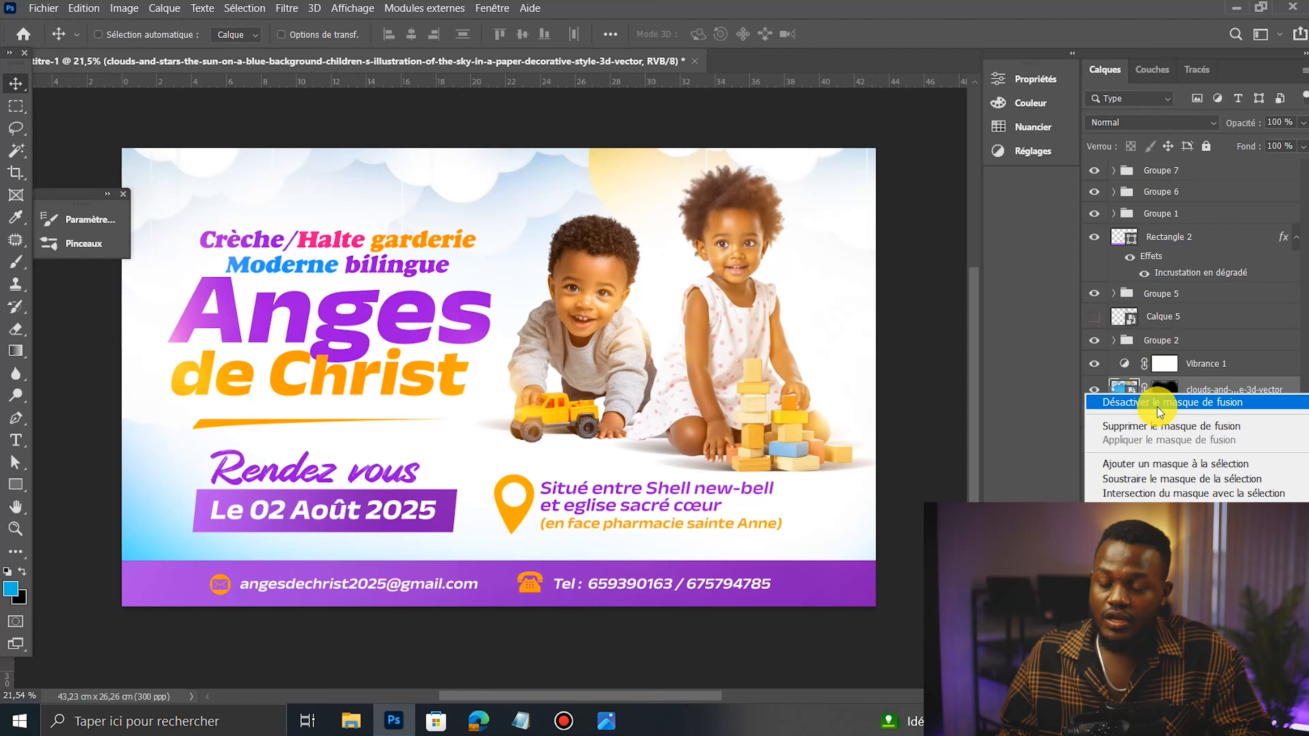
click(1159, 407)
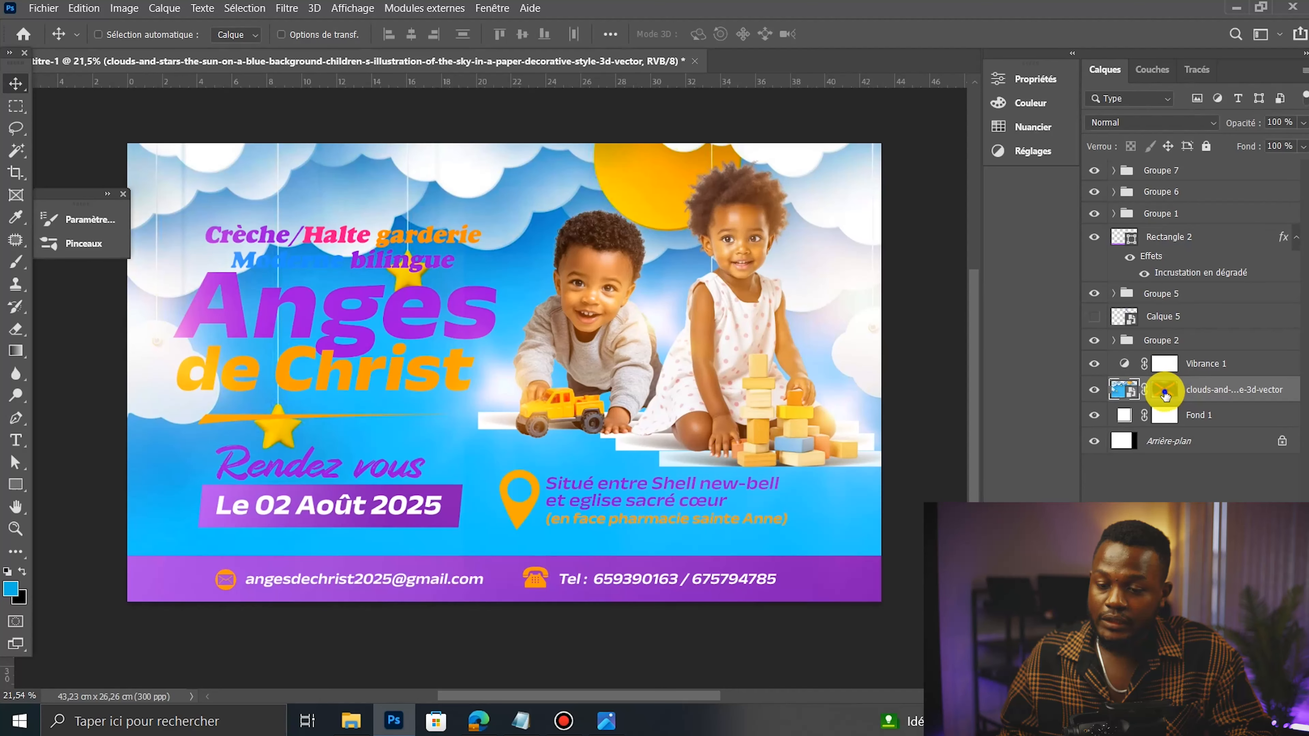
right_click(1166, 396)
click(1166, 416)
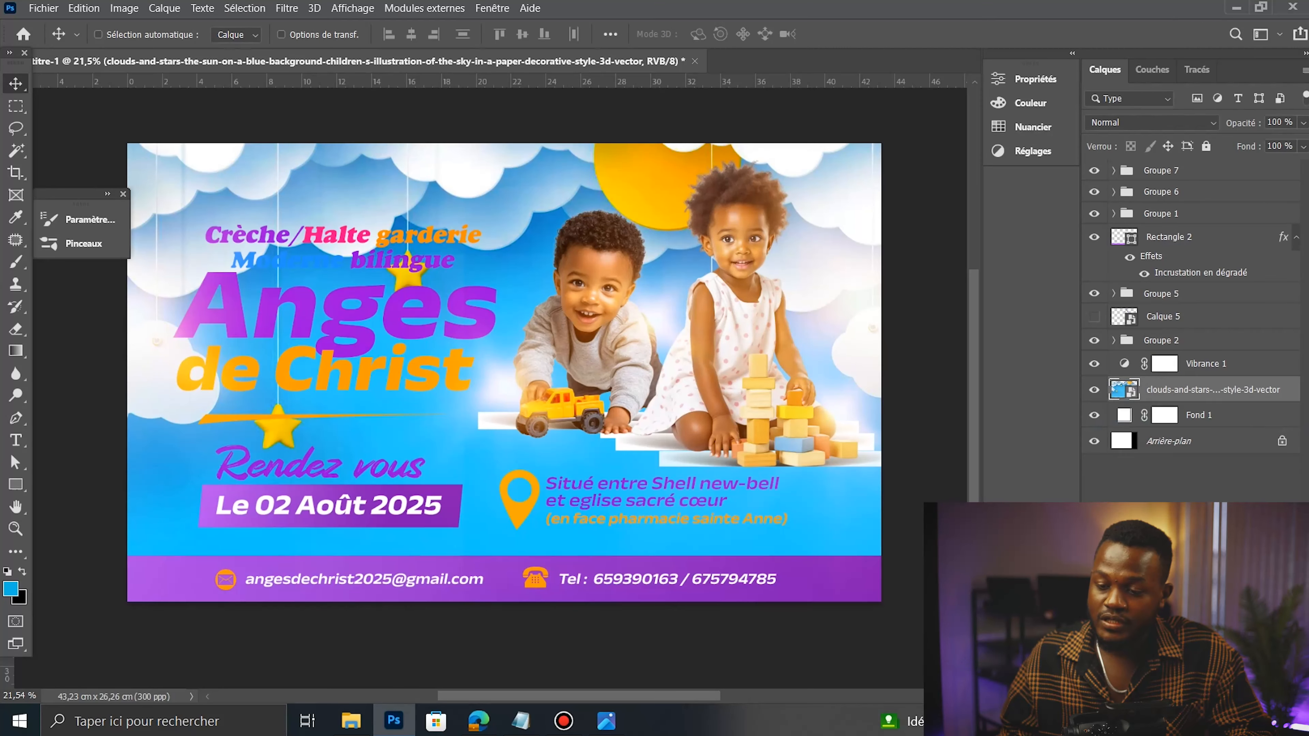
click(1171, 696)
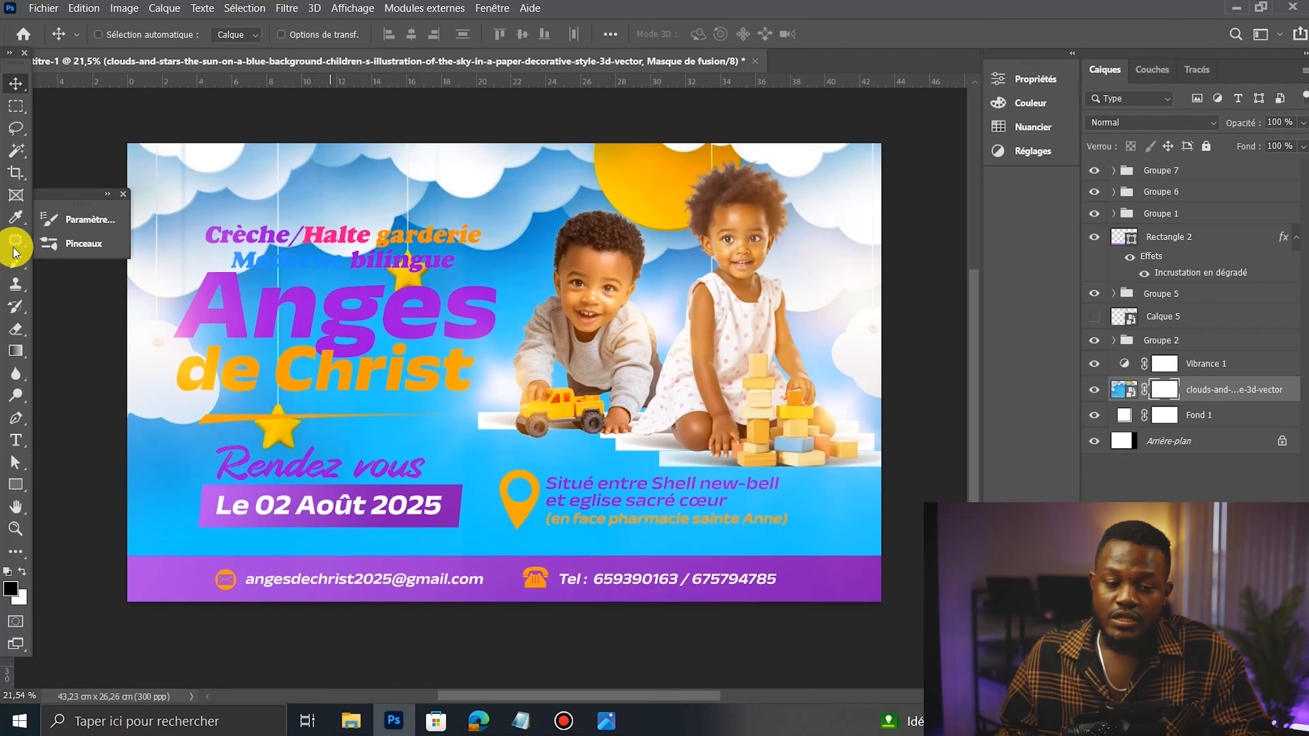
Step: Paint black on the clouds mask with a large soft brush to hide the sky behind the title, children and lower-left area
click(14, 277)
mouse_move(366, 362)
mouse_down()
mouse_move(298, 361)
mouse_move(265, 333)
mouse_move(357, 355)
mouse_move(367, 404)
mouse_move(319, 485)
mouse_move(559, 344)
mouse_move(532, 329)
mouse_move(580, 342)
mouse_move(686, 330)
mouse_move(573, 441)
mouse_move(667, 455)
mouse_move(619, 498)
mouse_move(611, 474)
mouse_move(670, 455)
mouse_move(784, 458)
mouse_up()
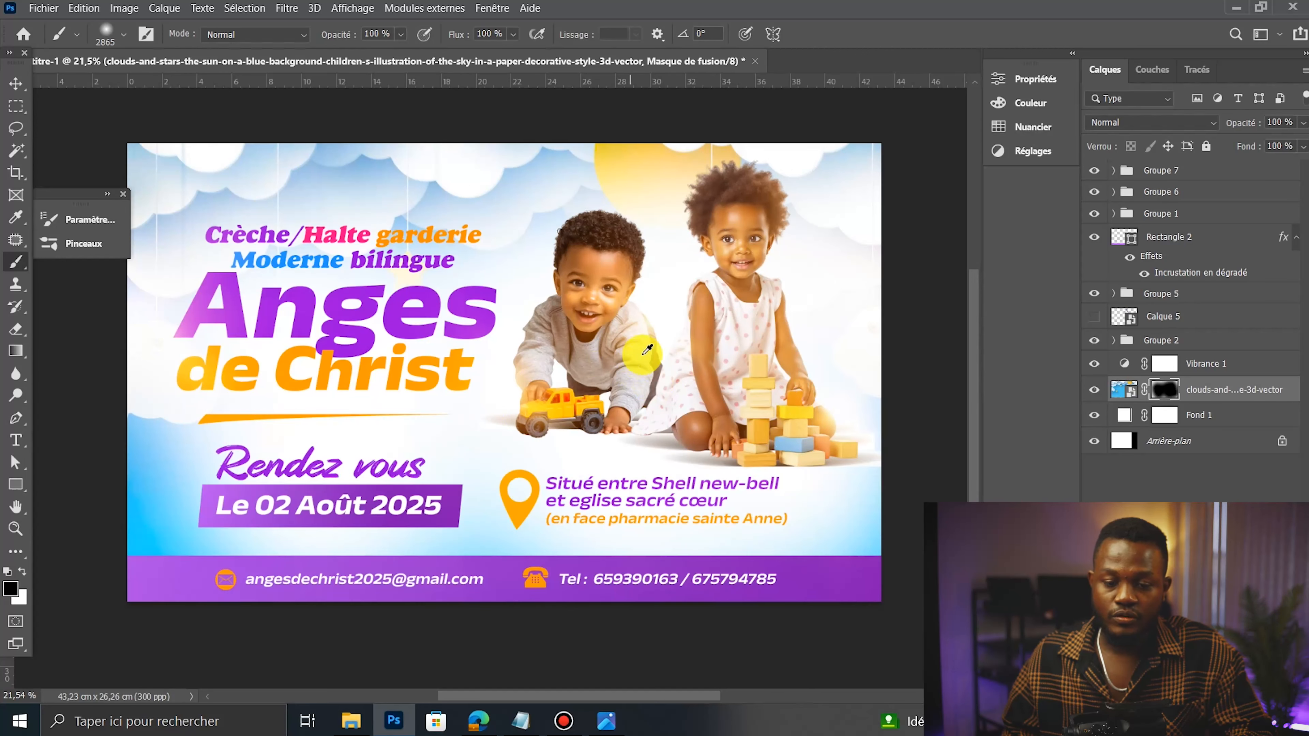
scroll(672, 331, down, 2)
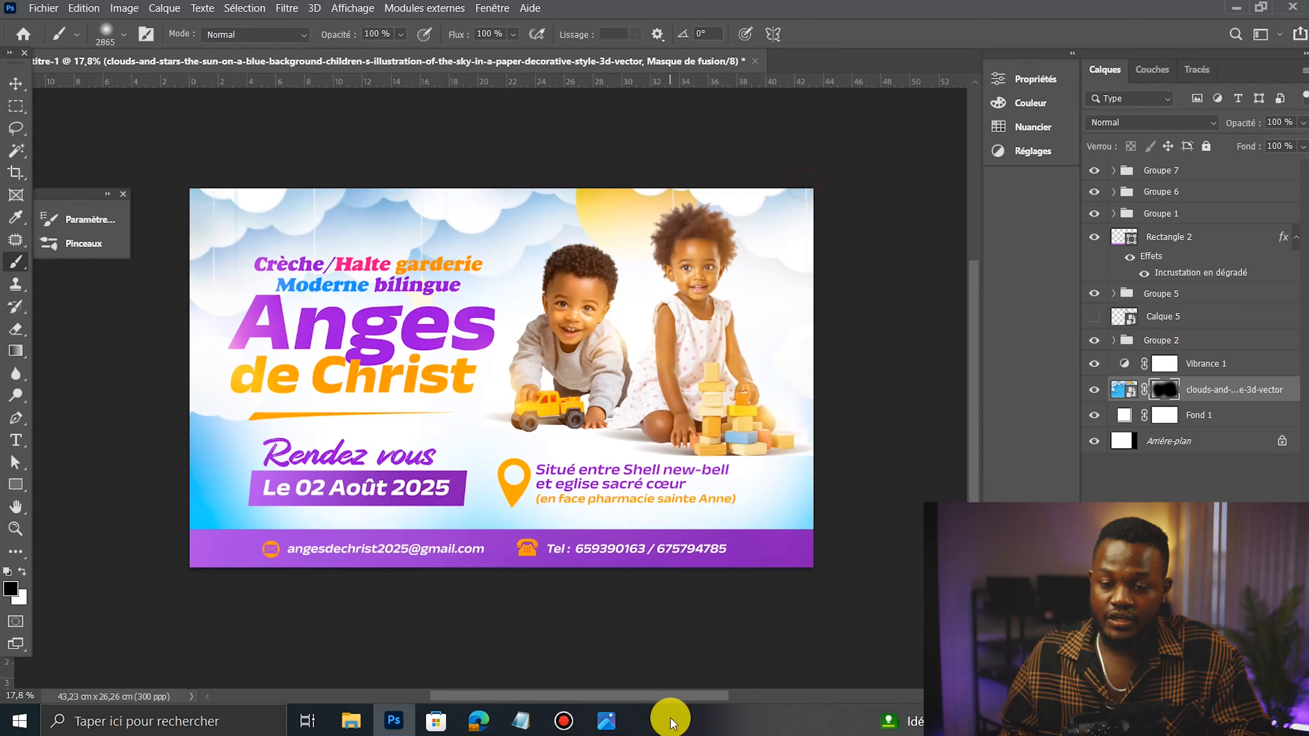
click(179, 494)
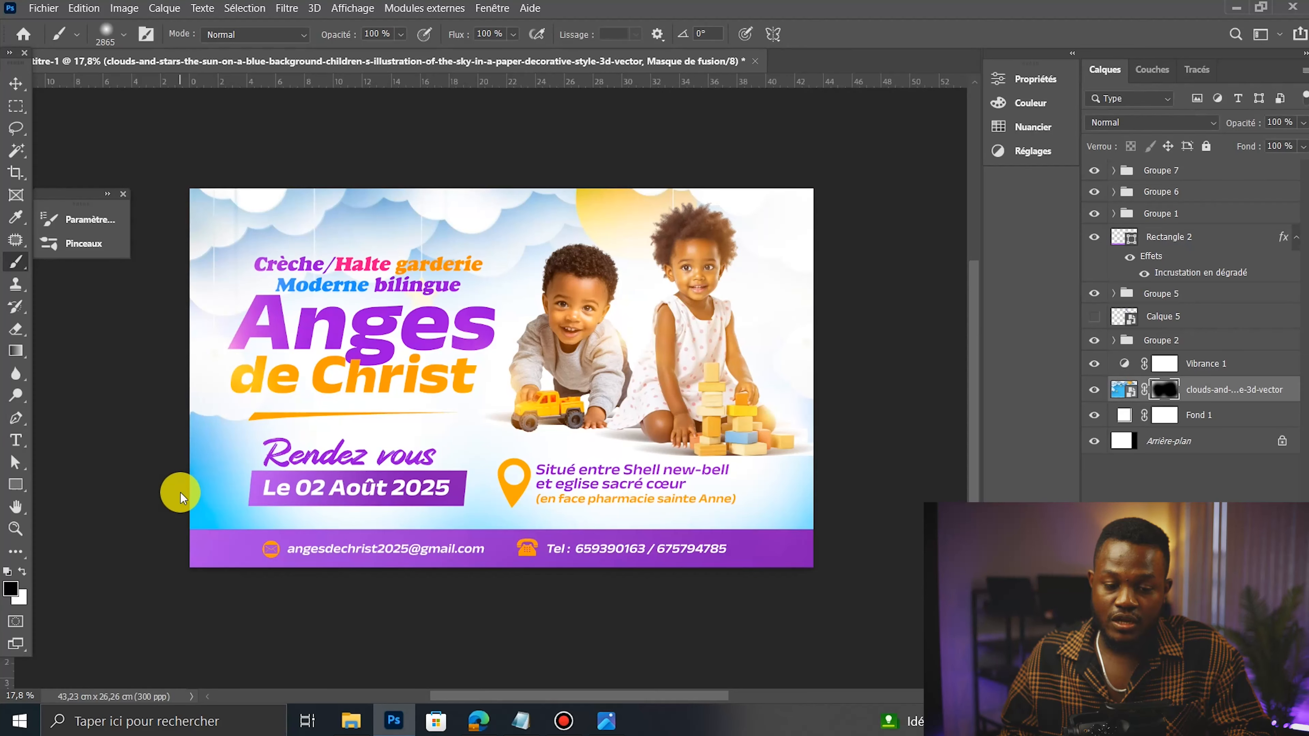
Step: Paint white on the clouds mask to restore blue in the flyer's lower-left corner, then black to hide the star behind the title text
key(z)
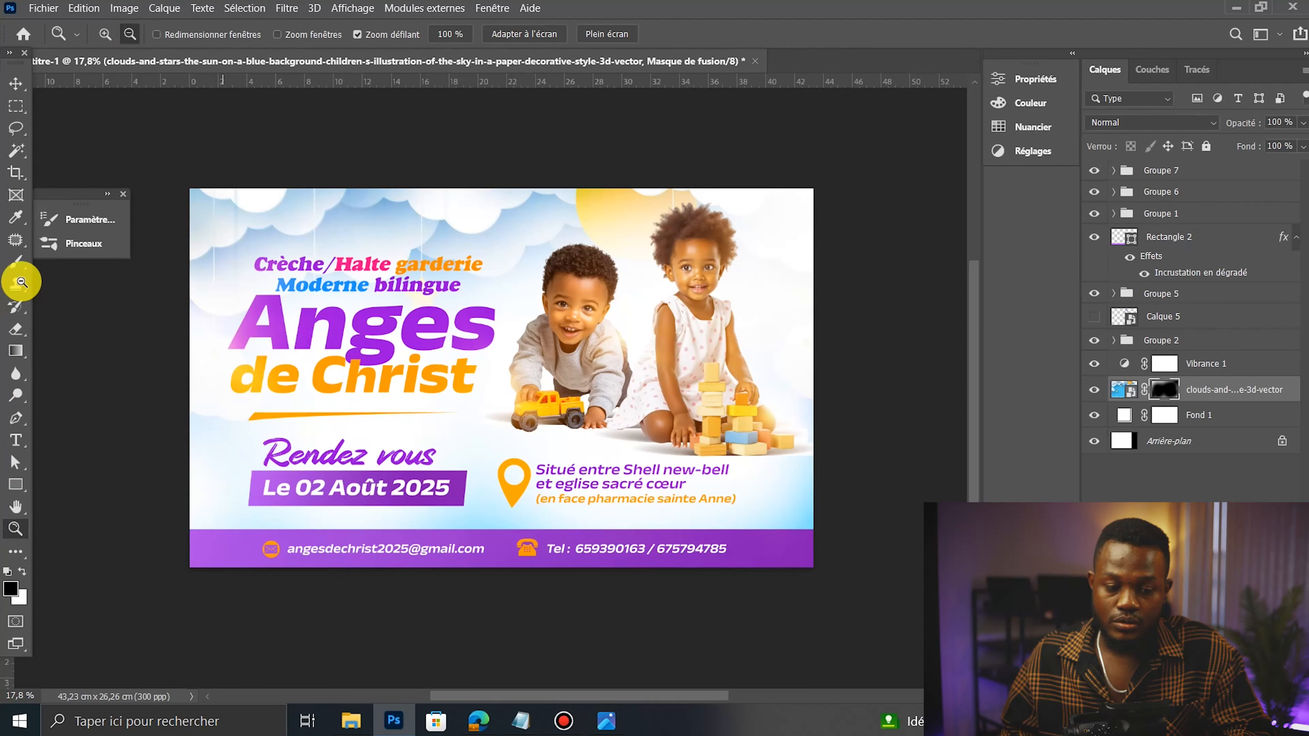
click(18, 274)
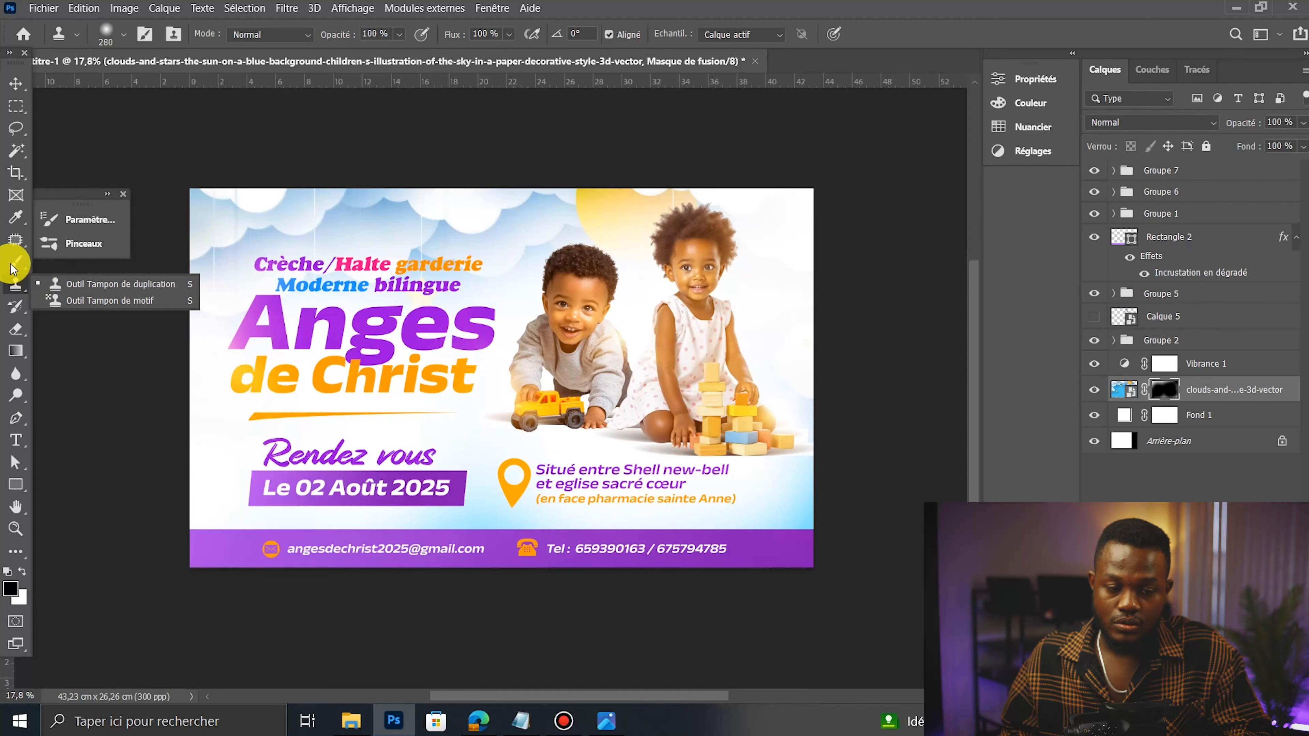
click(14, 264)
key(z)
alt+click(240, 498)
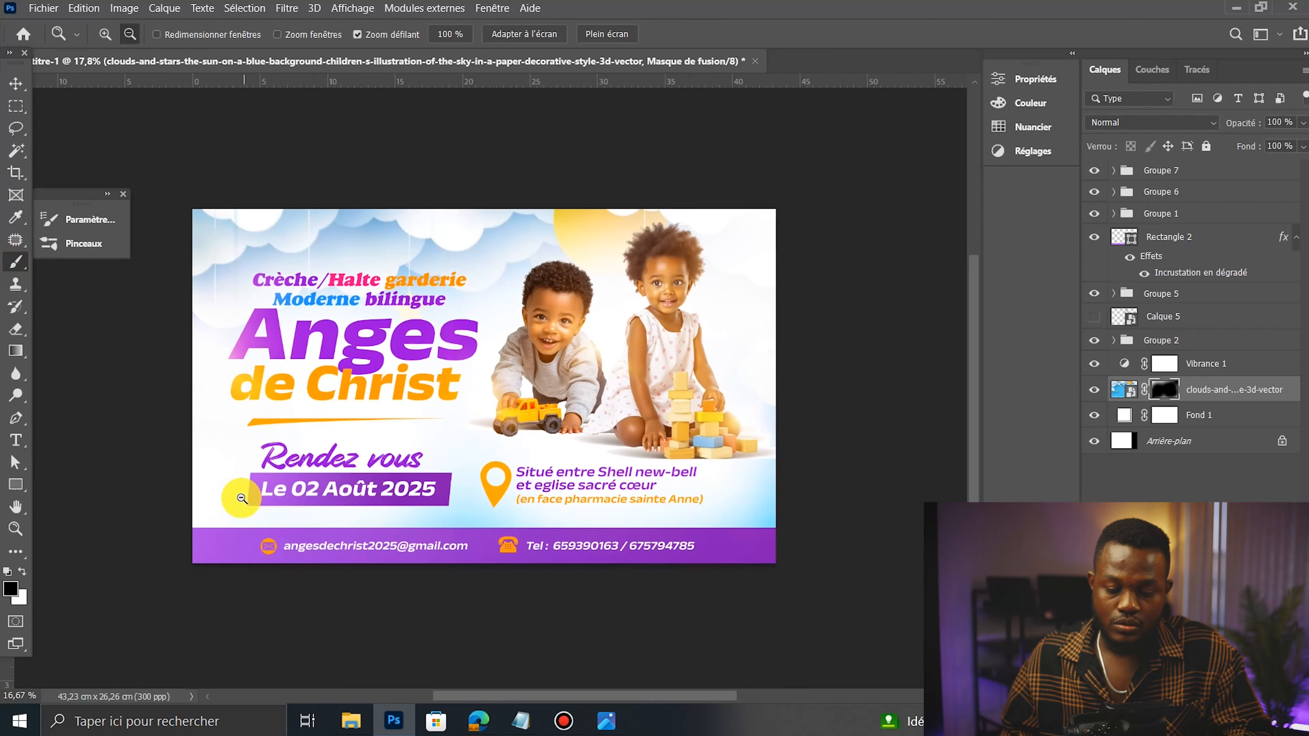
click(15, 265)
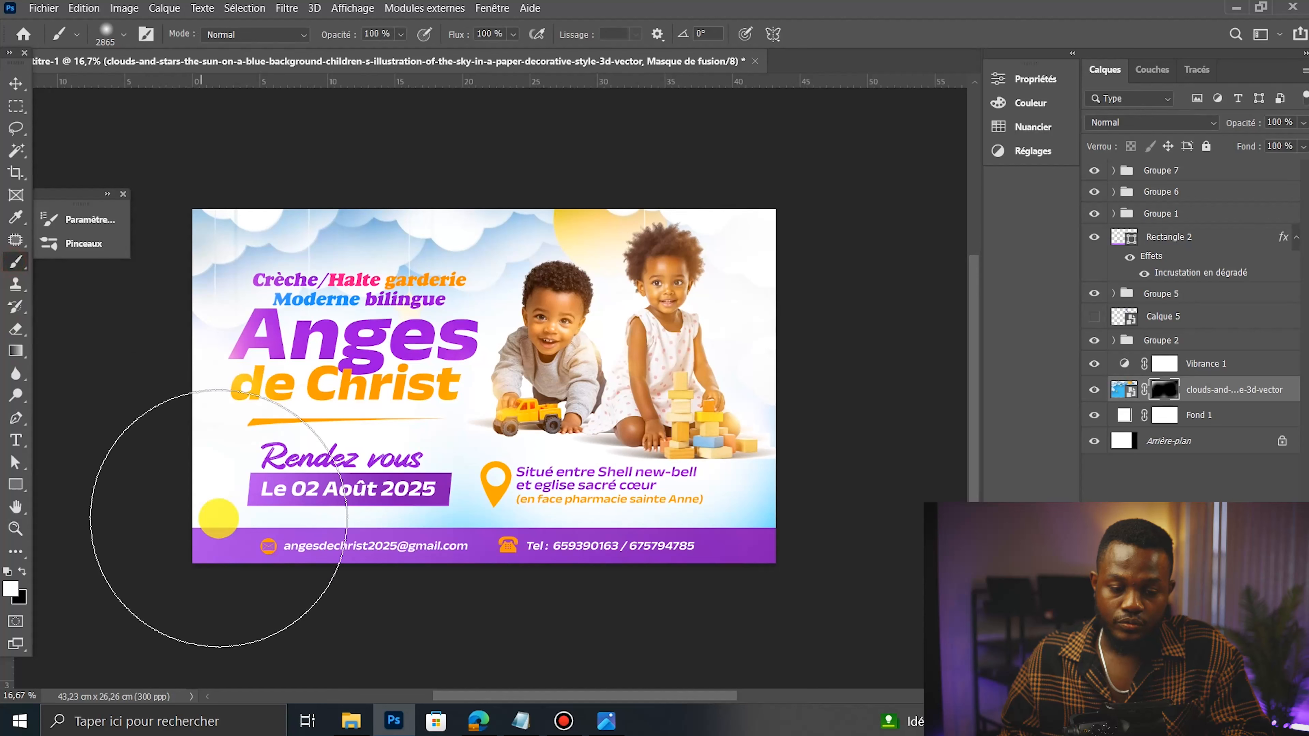
click(229, 539)
key(x)
click(341, 399)
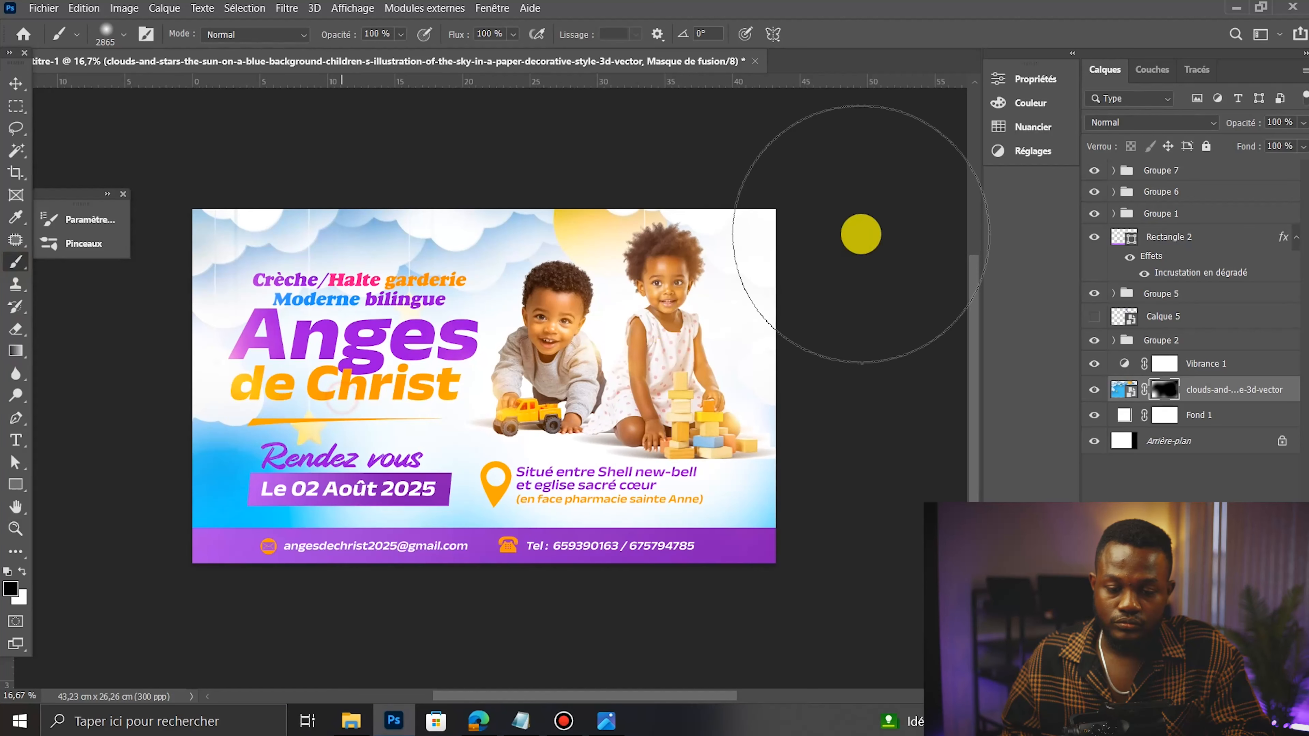
Step: Restore the sky along the flyer's right edge, lower-right corner and top with white mask strokes, fading it with black near the centre
key(x)
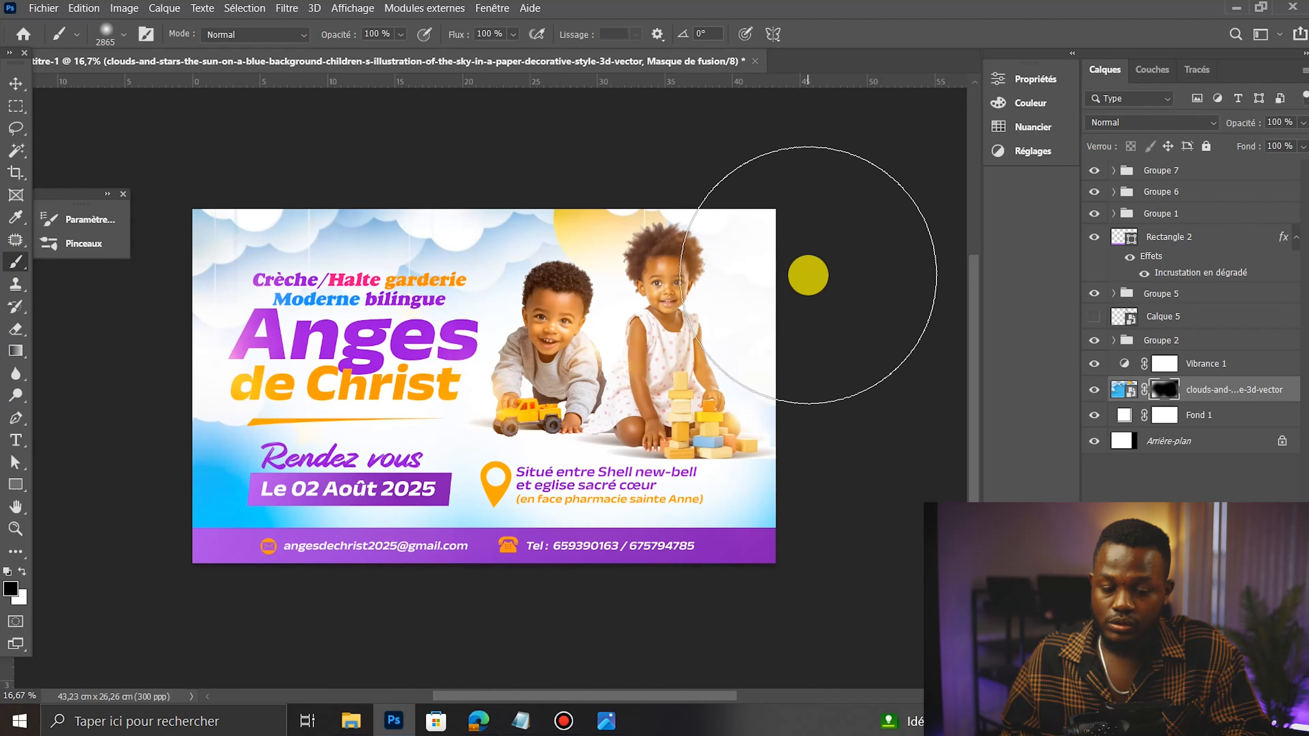
click(806, 272)
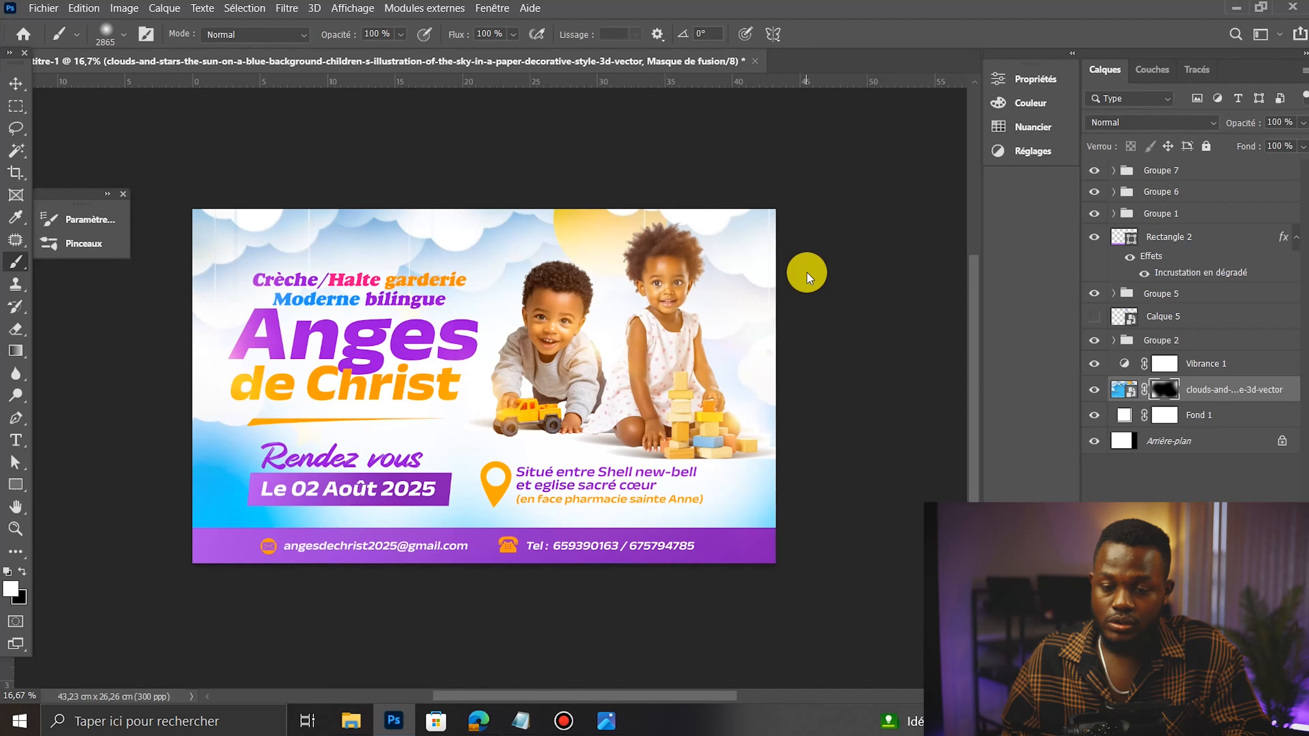
key(x)
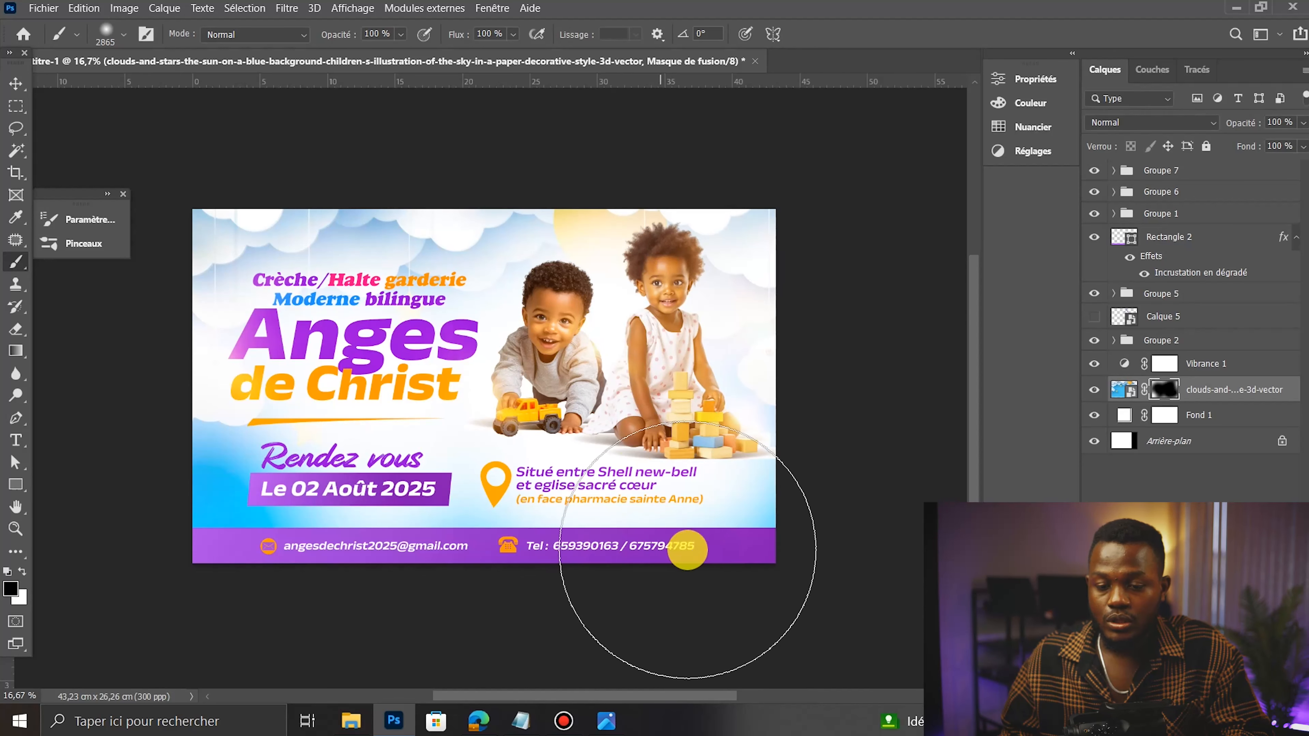
click(754, 588)
key(x)
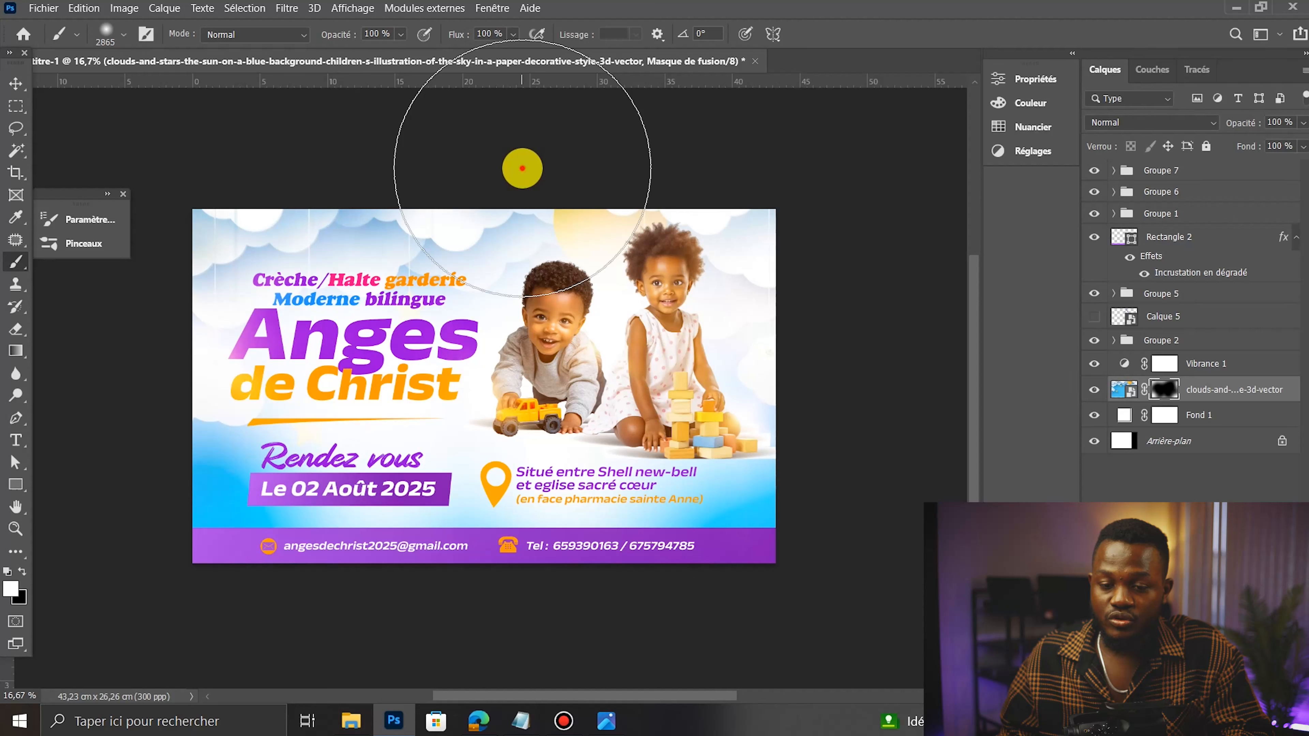
click(533, 337)
key(x)
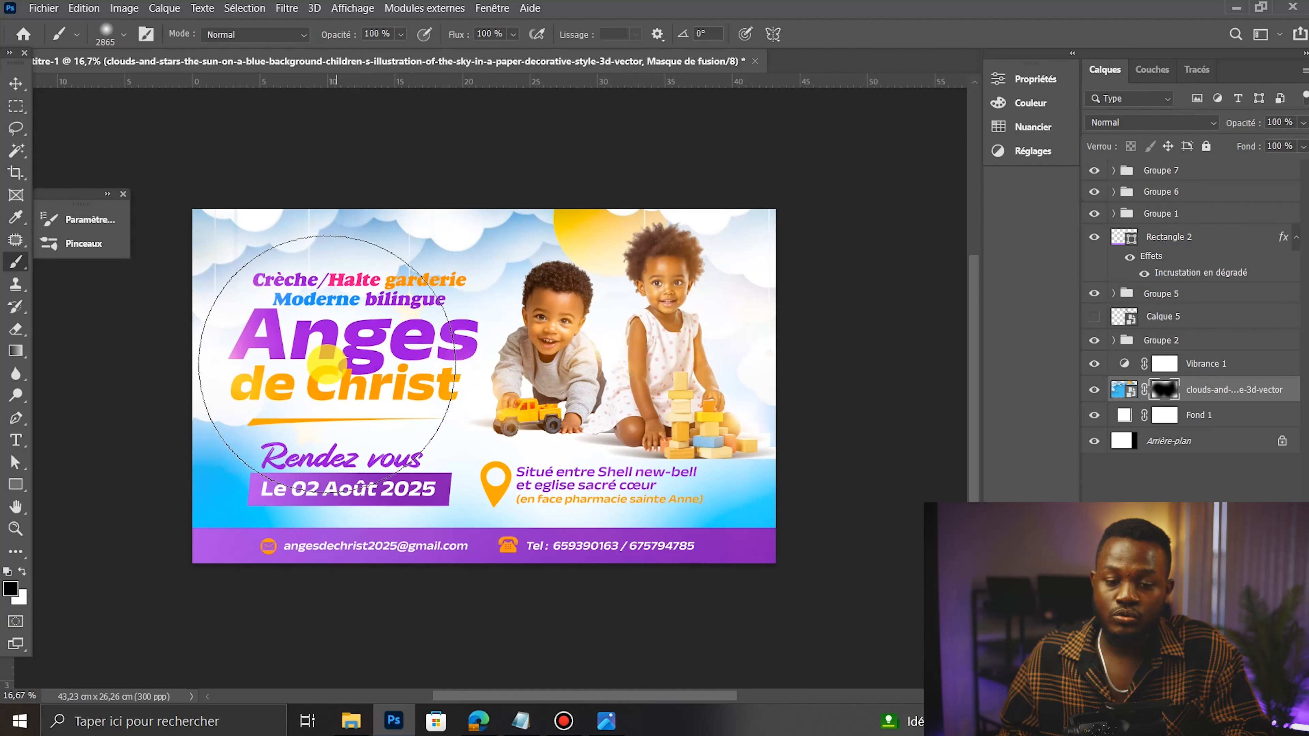
click(11, 83)
Step: Apply a Gaussian Blur with a 7.0 pixel radius to the clouds image
scroll(519, 318, up, 2)
scroll(650, 314, down, 1)
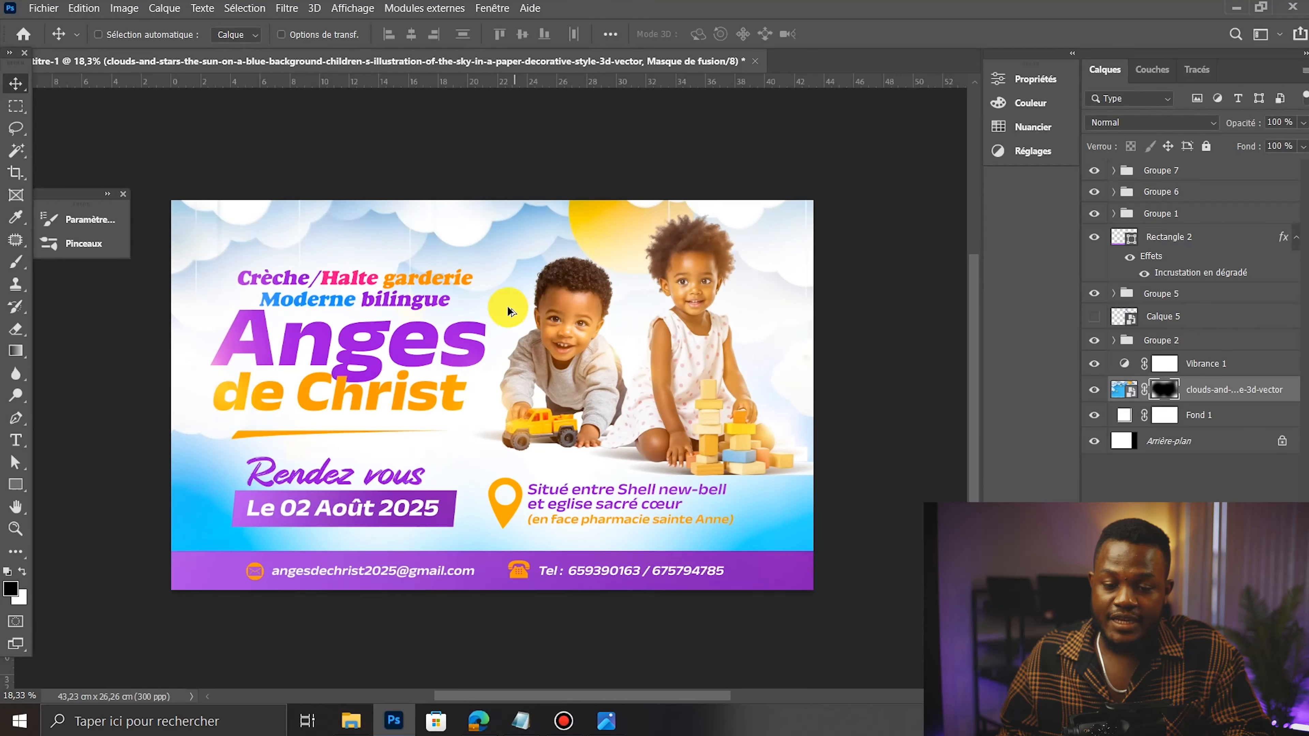
scroll(507, 309, up, 3)
scroll(510, 148, down, 1)
scroll(511, 148, down, 1)
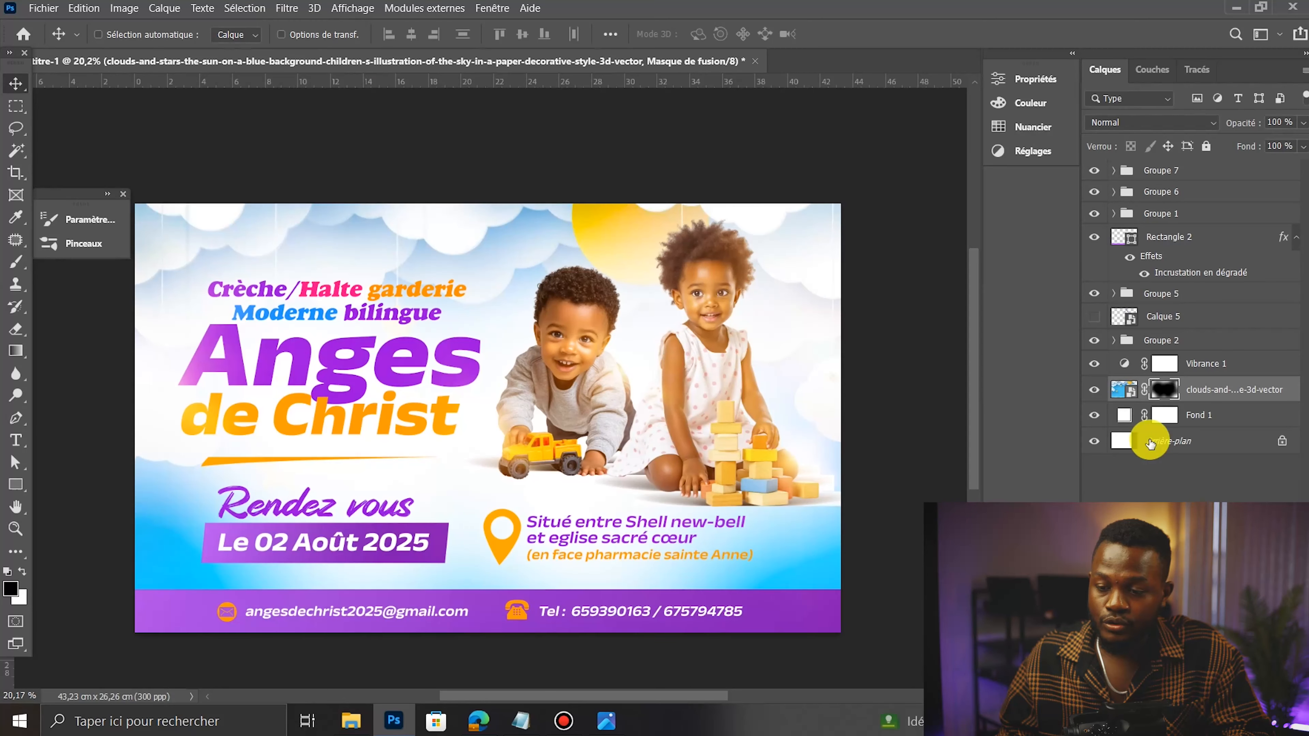
click(1127, 396)
click(283, 8)
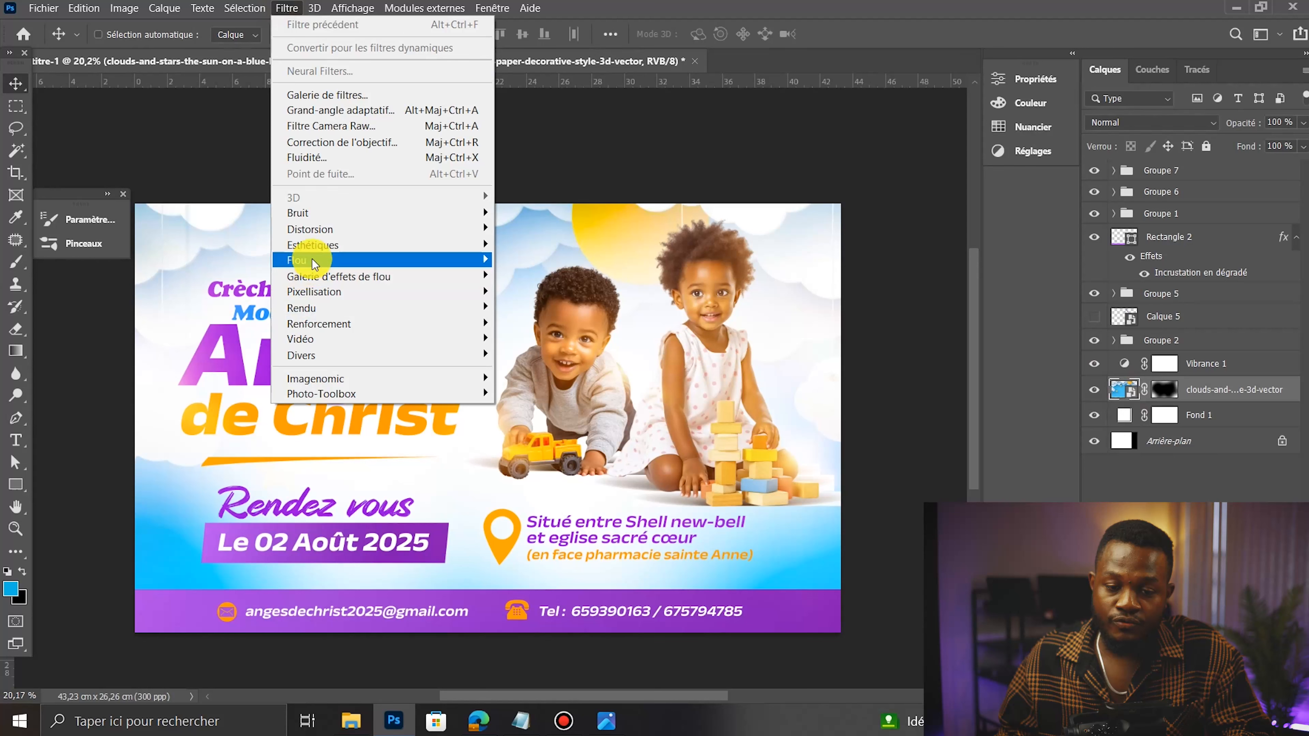
mouse_move(304, 257)
click(544, 340)
drag(628, 140, 903, 155)
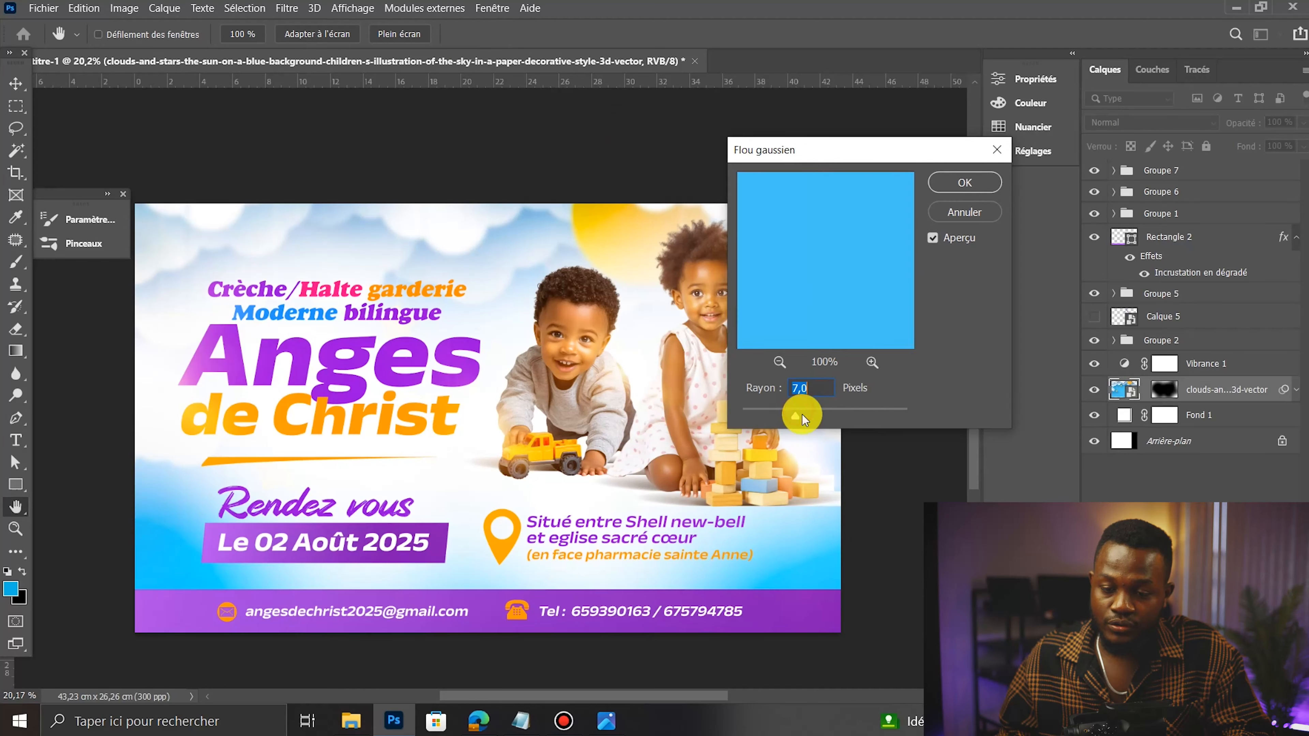
click(964, 183)
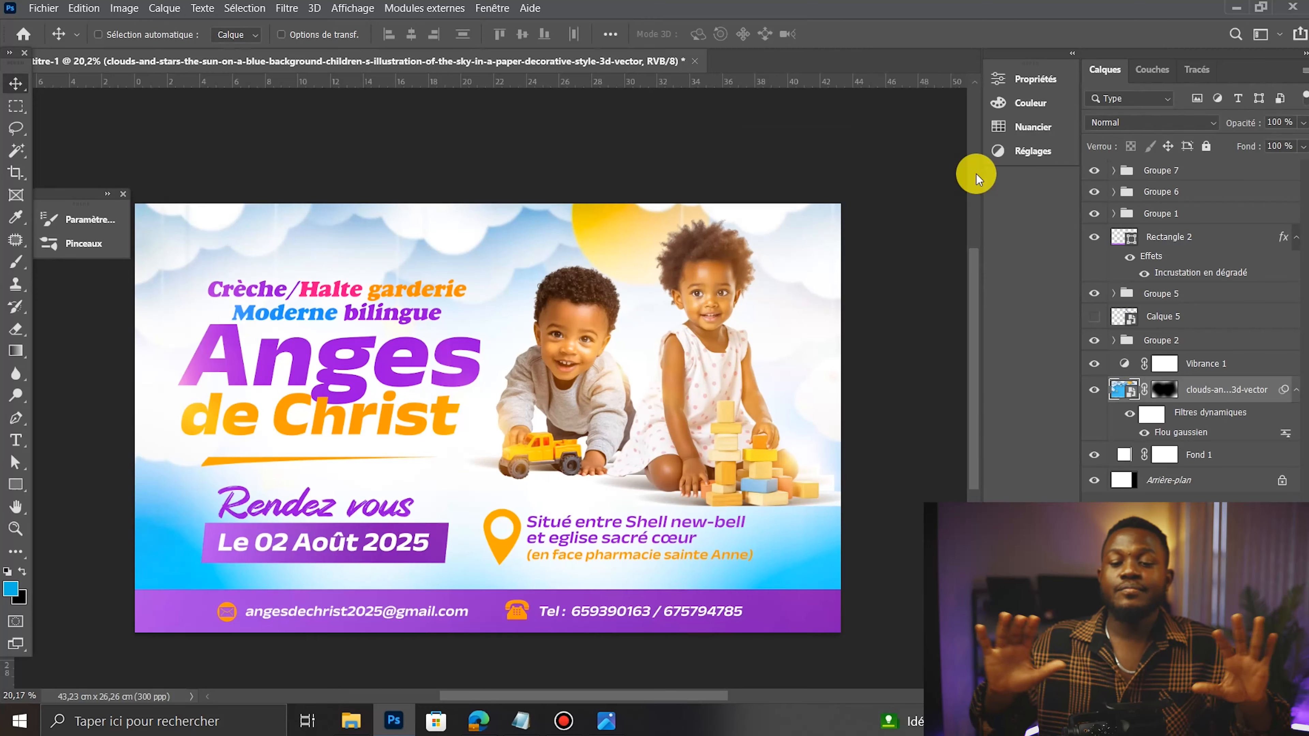
Step: Toggle the visibility of the individual LIGHT flares in Groupe 7 to examine each one's effect on the flyer
ctrl+click(630, 355)
click(1094, 220)
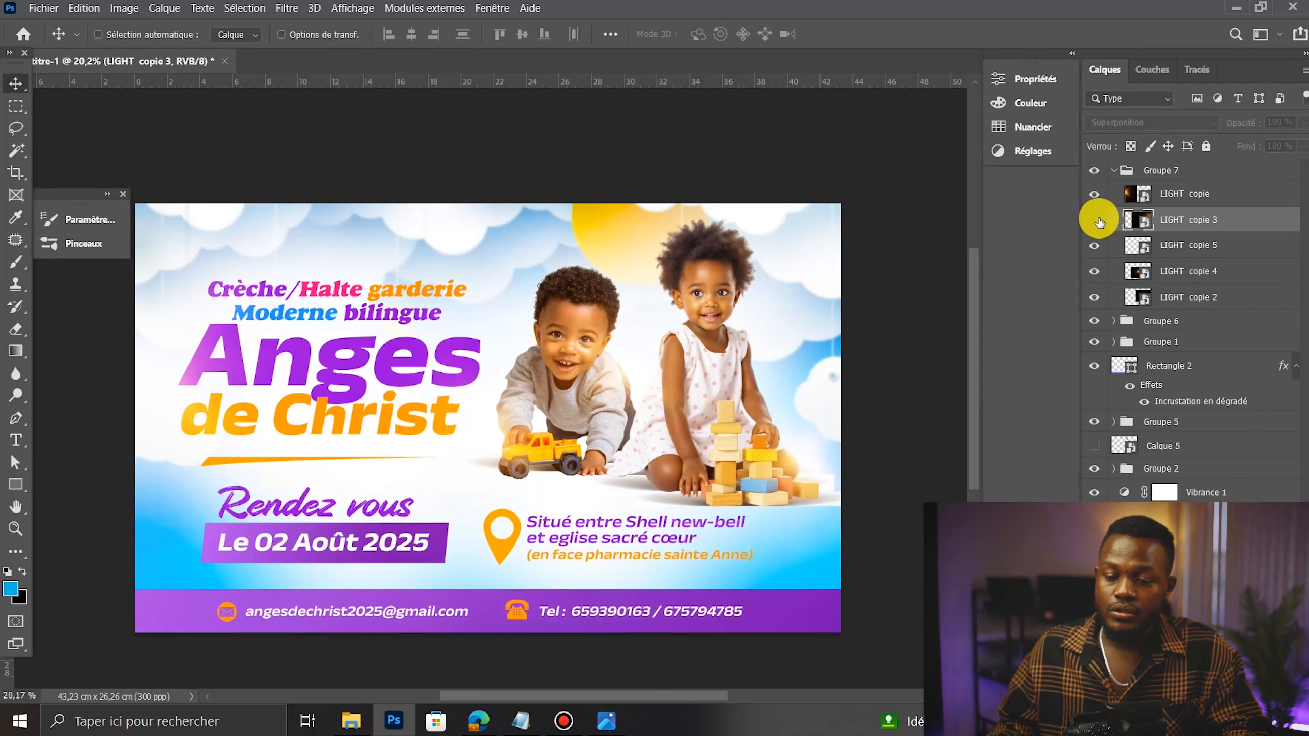
click(1094, 256)
click(1088, 272)
click(1087, 288)
click(1090, 294)
click(1092, 274)
click(1095, 298)
click(1094, 298)
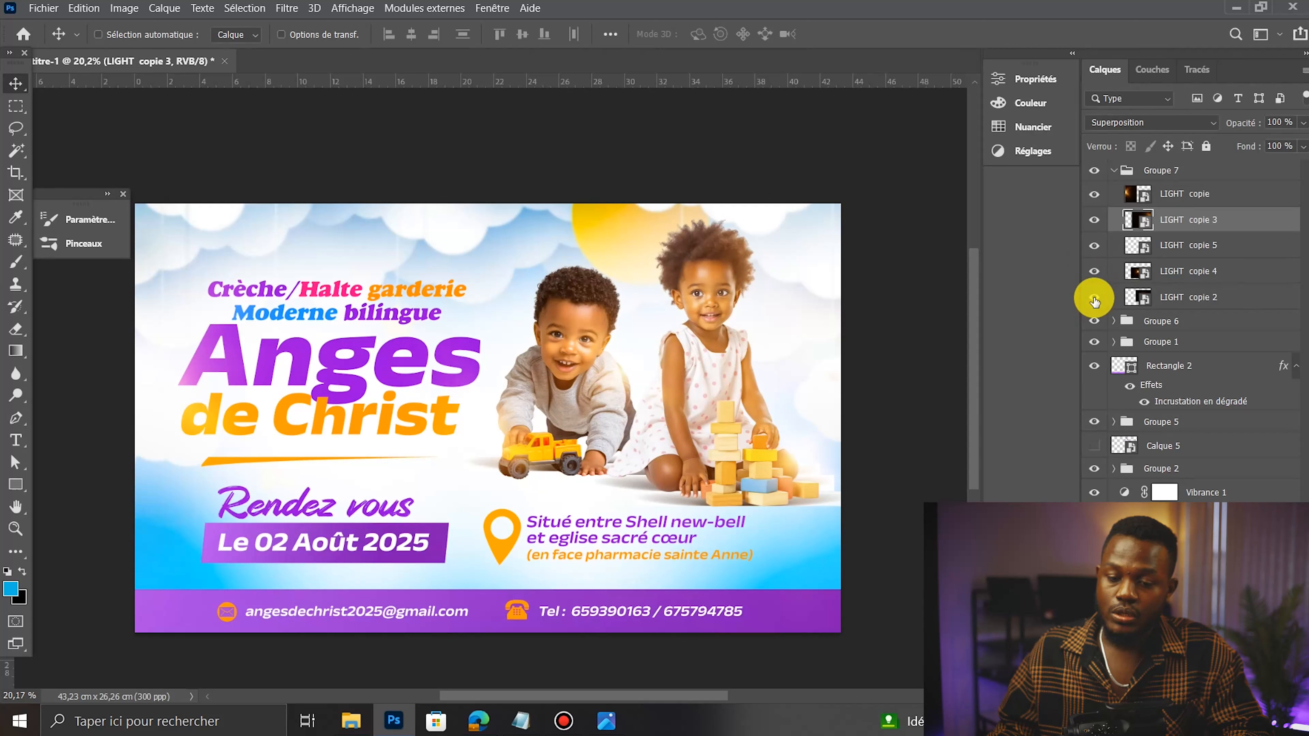
Step: Reposition the LIGHT copie 2 flare slightly and lower its opacity to 57%
click(1163, 298)
drag(730, 331, 731, 329)
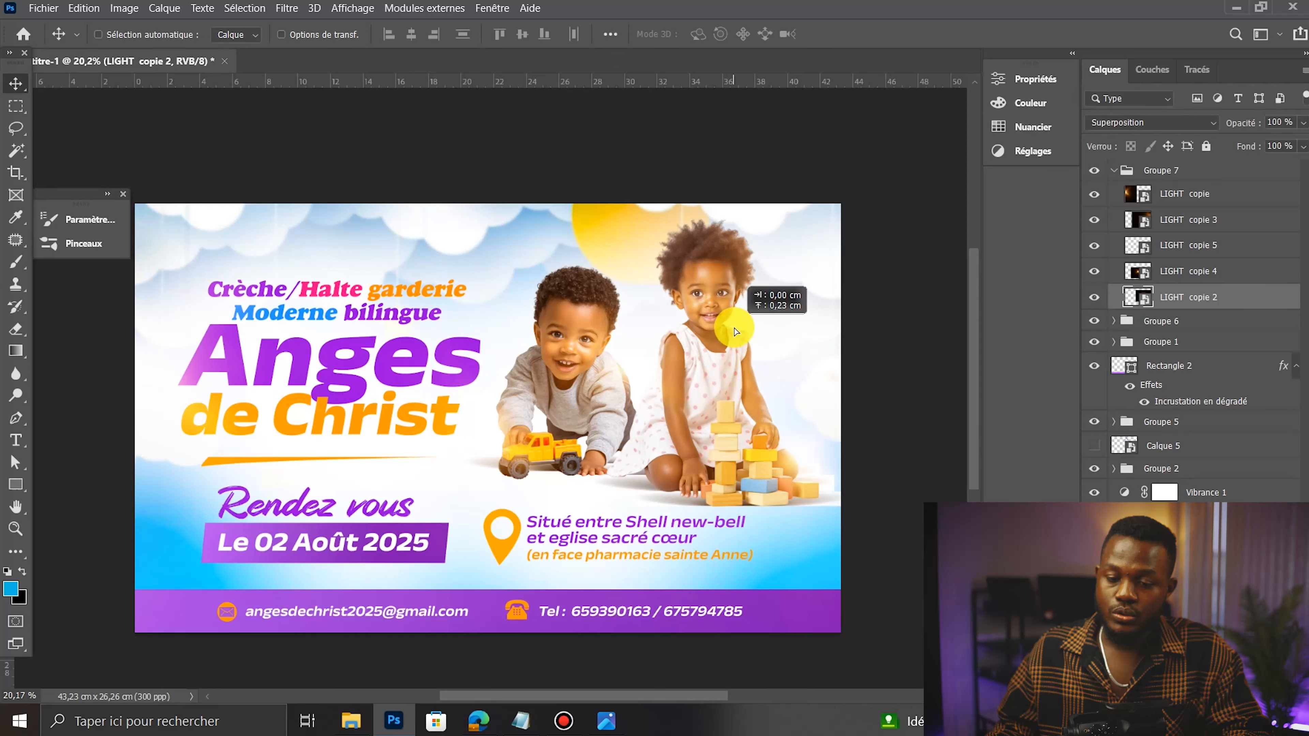
scroll(661, 310, down, 3)
scroll(646, 436, up, 4)
scroll(572, 404, down, 4)
scroll(585, 317, up, 3)
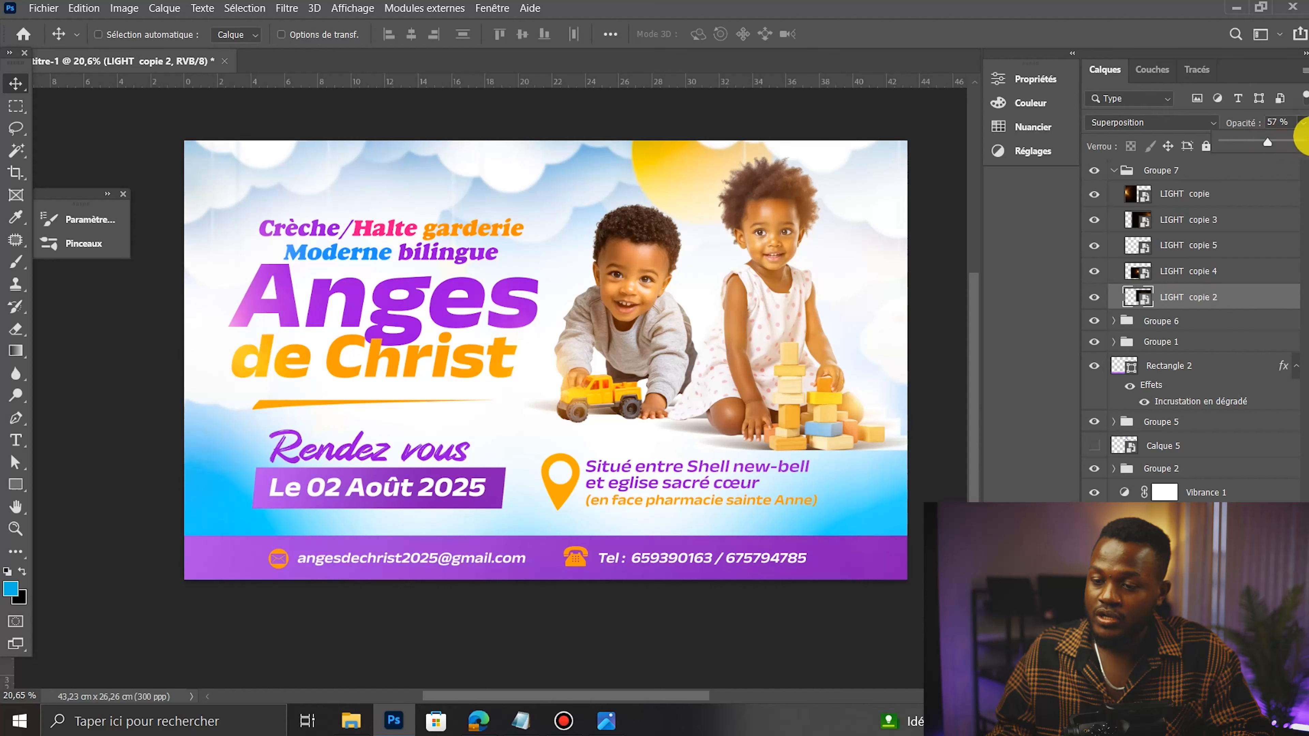
Step: Compare the flyer with and without the LIGHT copie 4 flare
click(1116, 275)
click(1096, 278)
click(1096, 279)
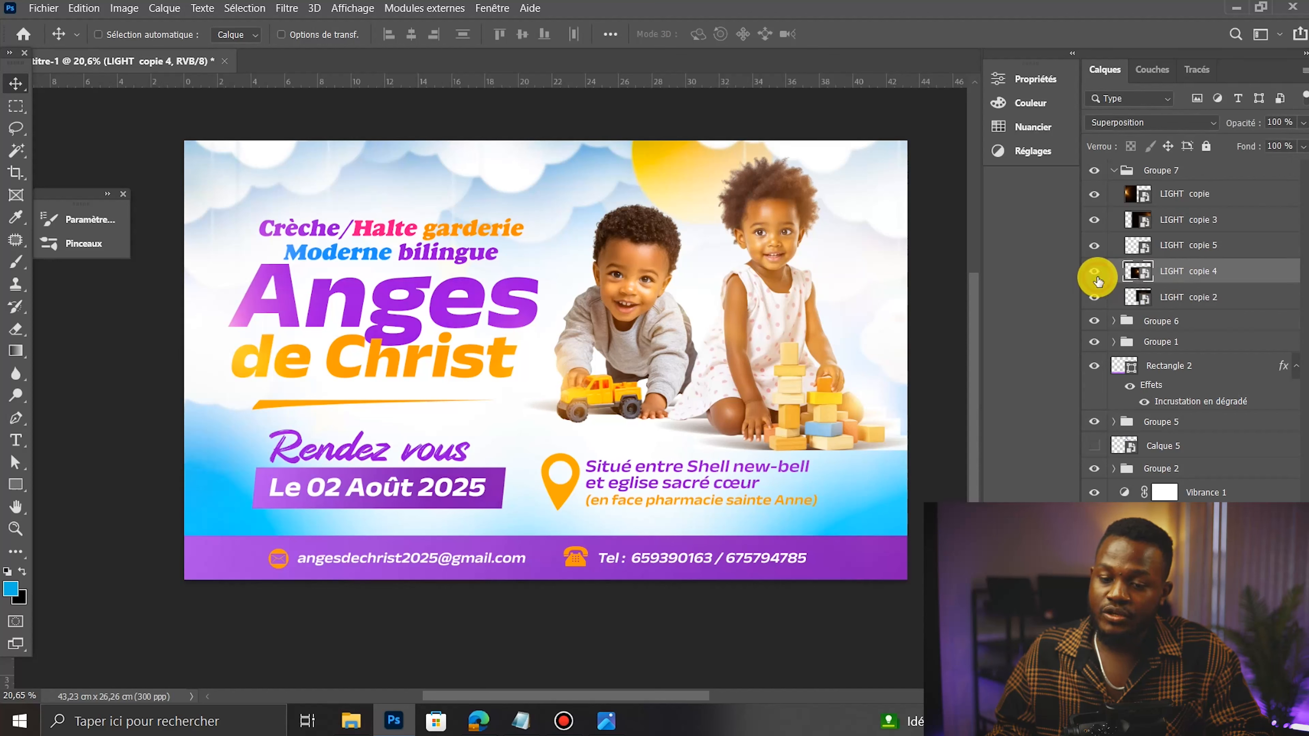
Step: Stamp all visible layers into a new merged layer above Groupe 7
click(1171, 170)
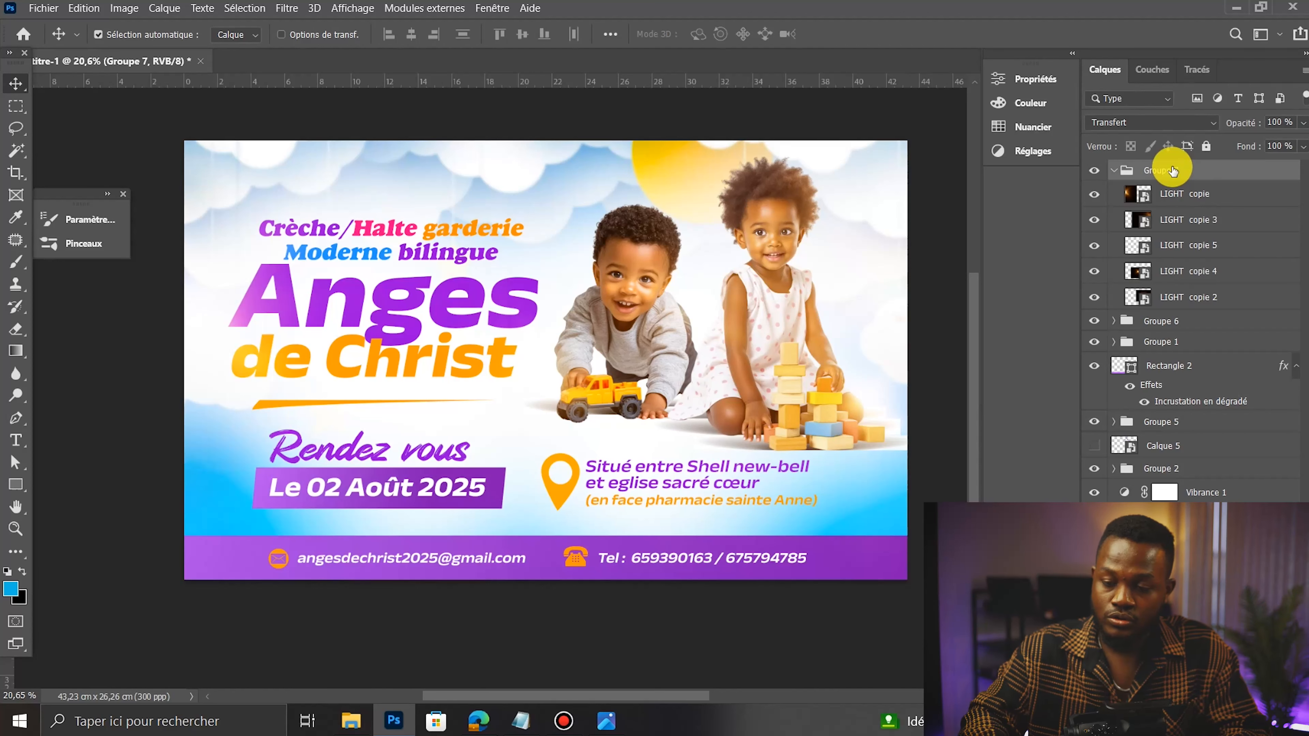
key(ctrl+alt+shift+e)
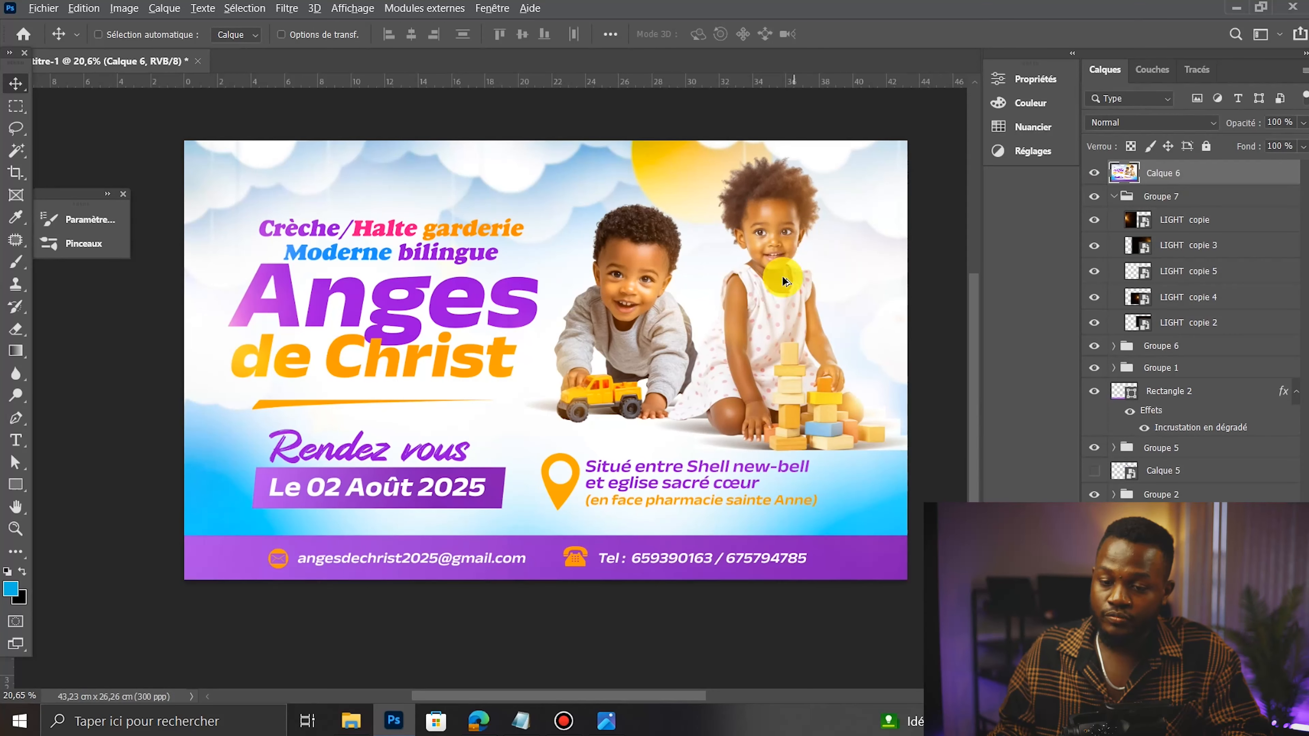
Step: Convert the merged layer Calque 6 to a smart object and open it in the Camera Raw filter
scroll(783, 275, down, 1)
right_click(1168, 172)
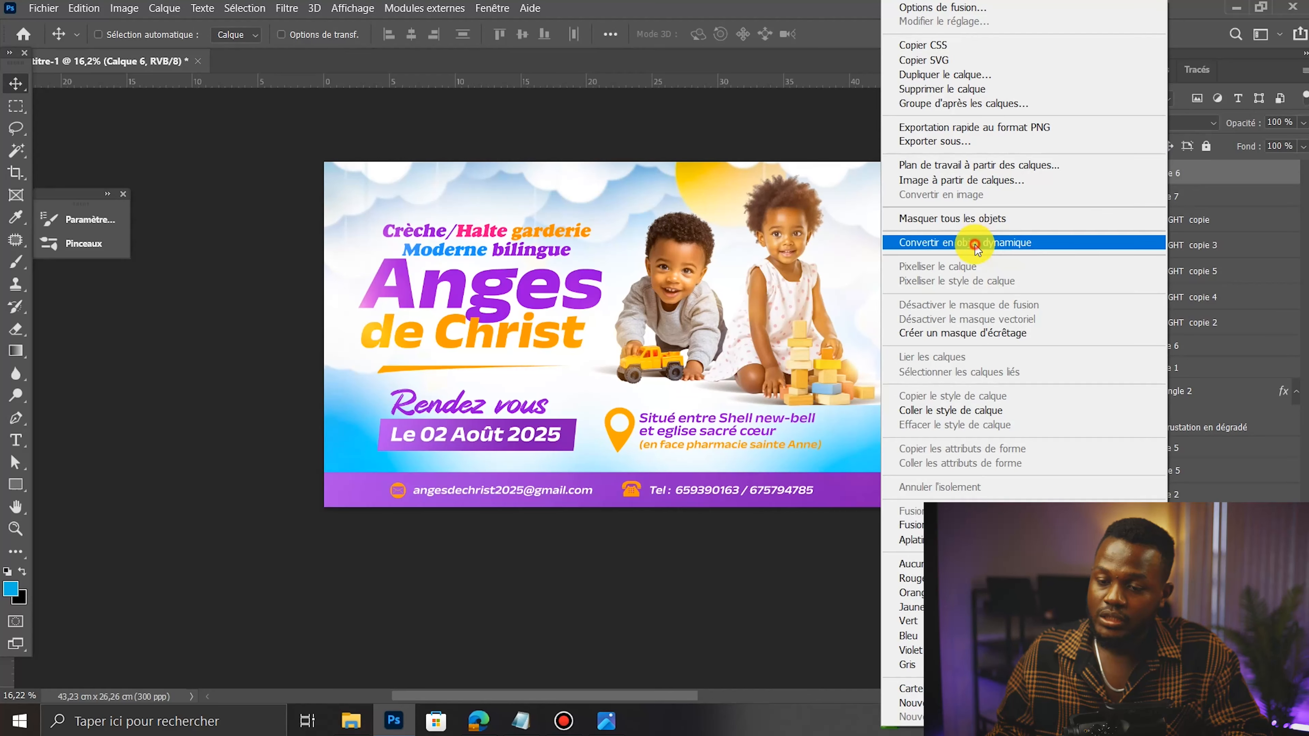
click(958, 241)
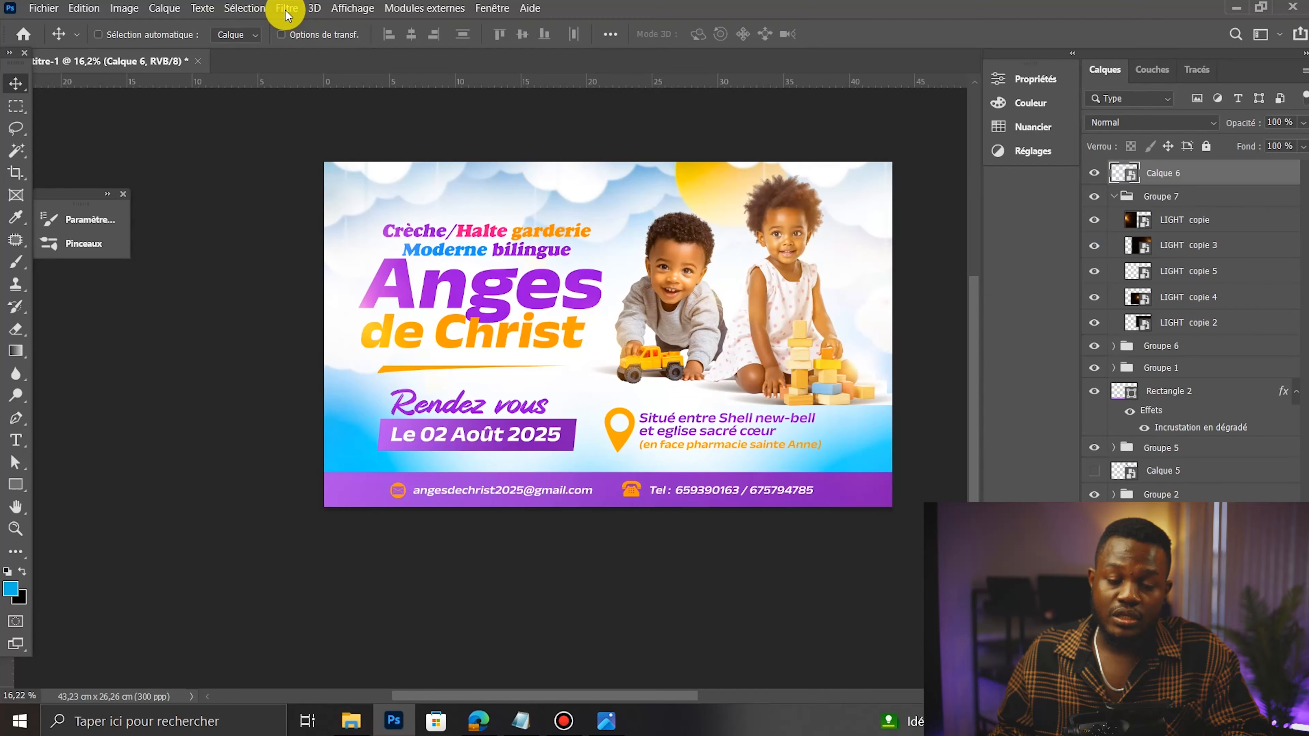
click(286, 10)
click(335, 128)
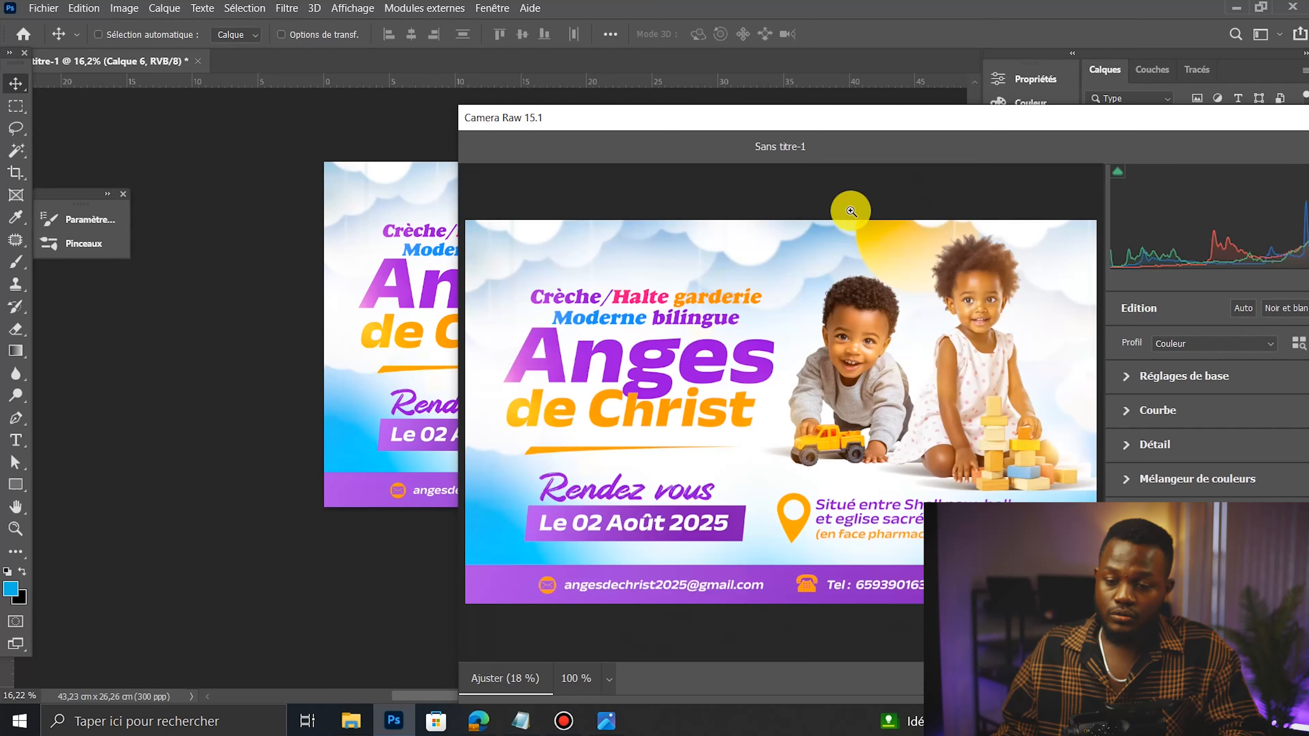
drag(839, 125, 731, 108)
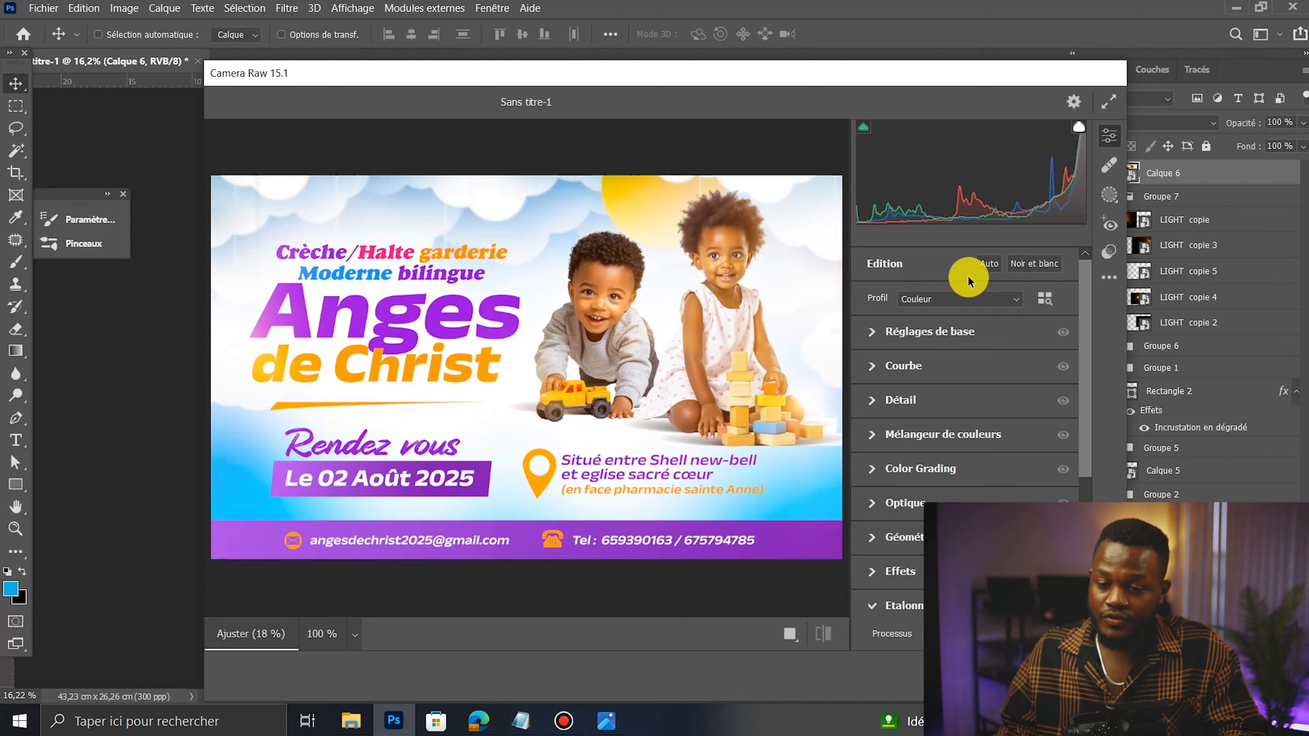
Step: In the basic adjustments, set temperature to +4, tint to +5, exposure to -0.25 and contrast to +5
click(916, 333)
mouse_move(961, 331)
mouse_down()
mouse_move(985, 345)
mouse_move(931, 351)
mouse_move(965, 349)
mouse_up()
click(956, 402)
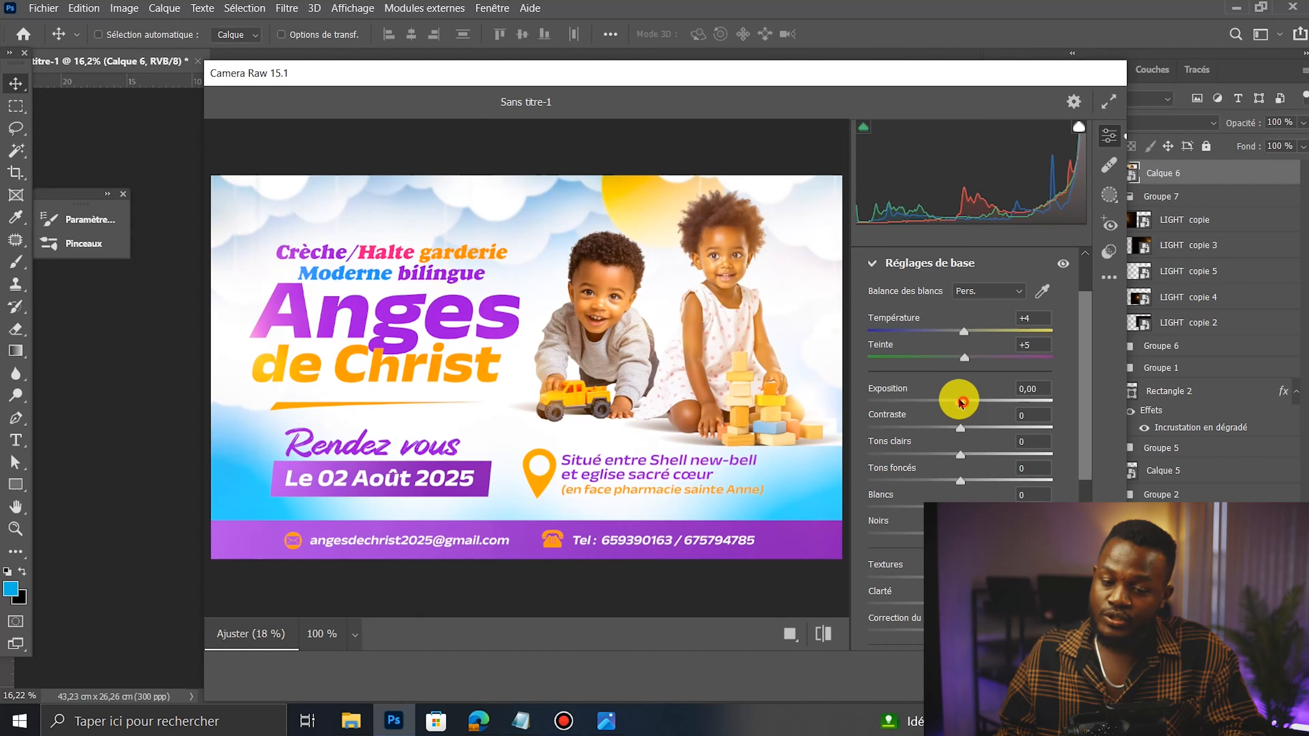
drag(964, 402, 956, 401)
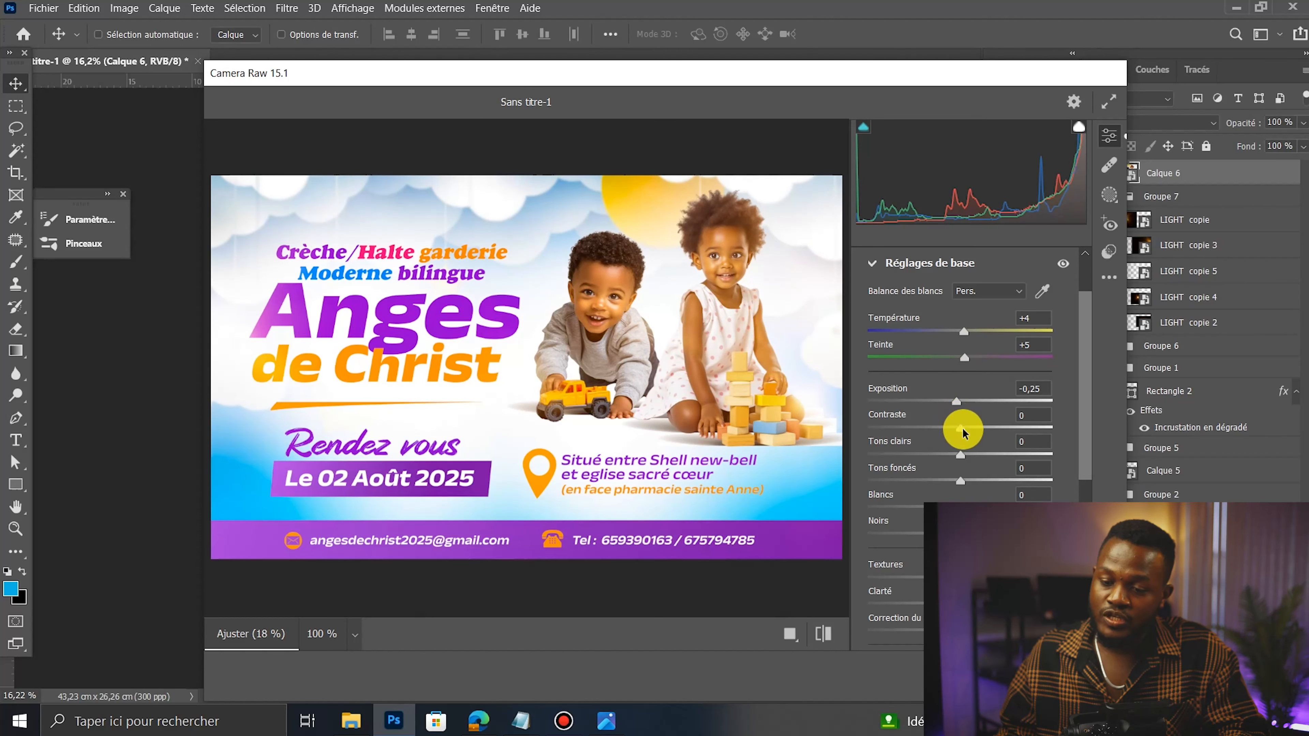
mouse_move(962, 432)
mouse_down()
mouse_move(867, 419)
mouse_move(967, 413)
mouse_up()
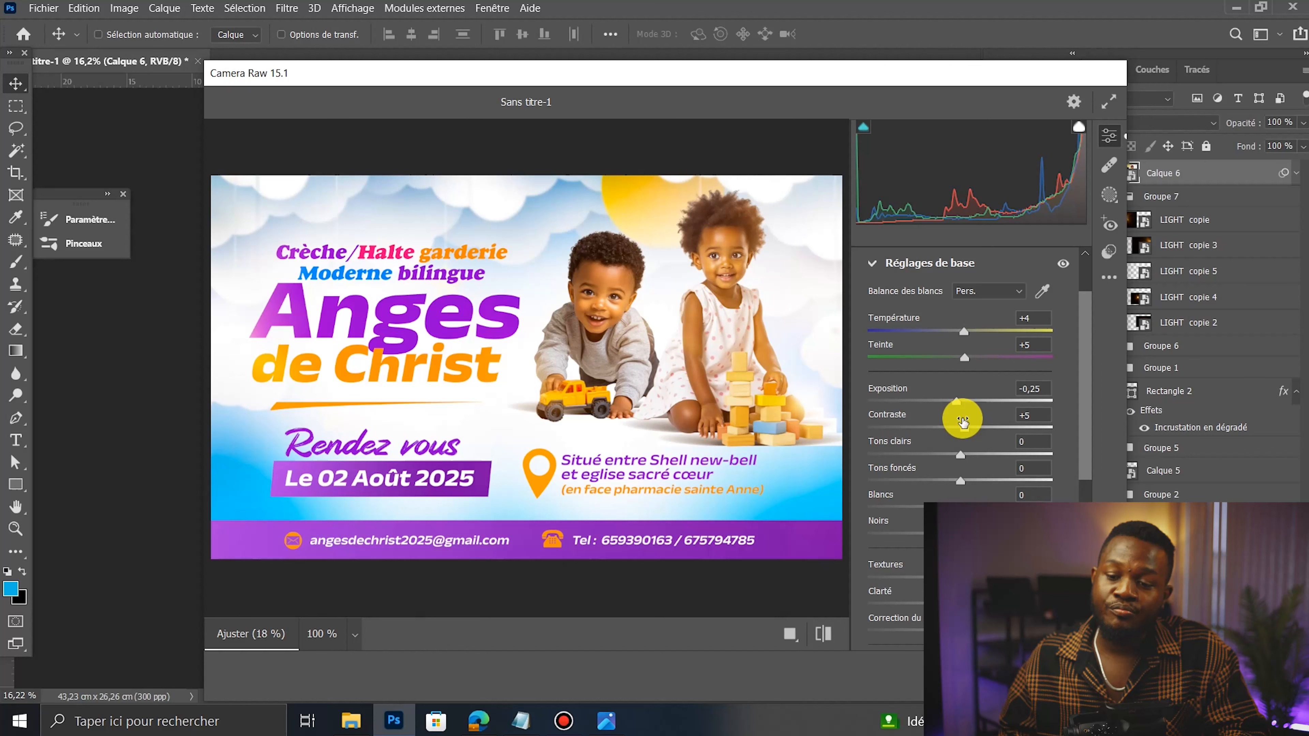
Step: Set highlights to +43, shadows to +8, whites to +10 and blacks to -9
drag(979, 456, 1002, 432)
drag(959, 481, 959, 453)
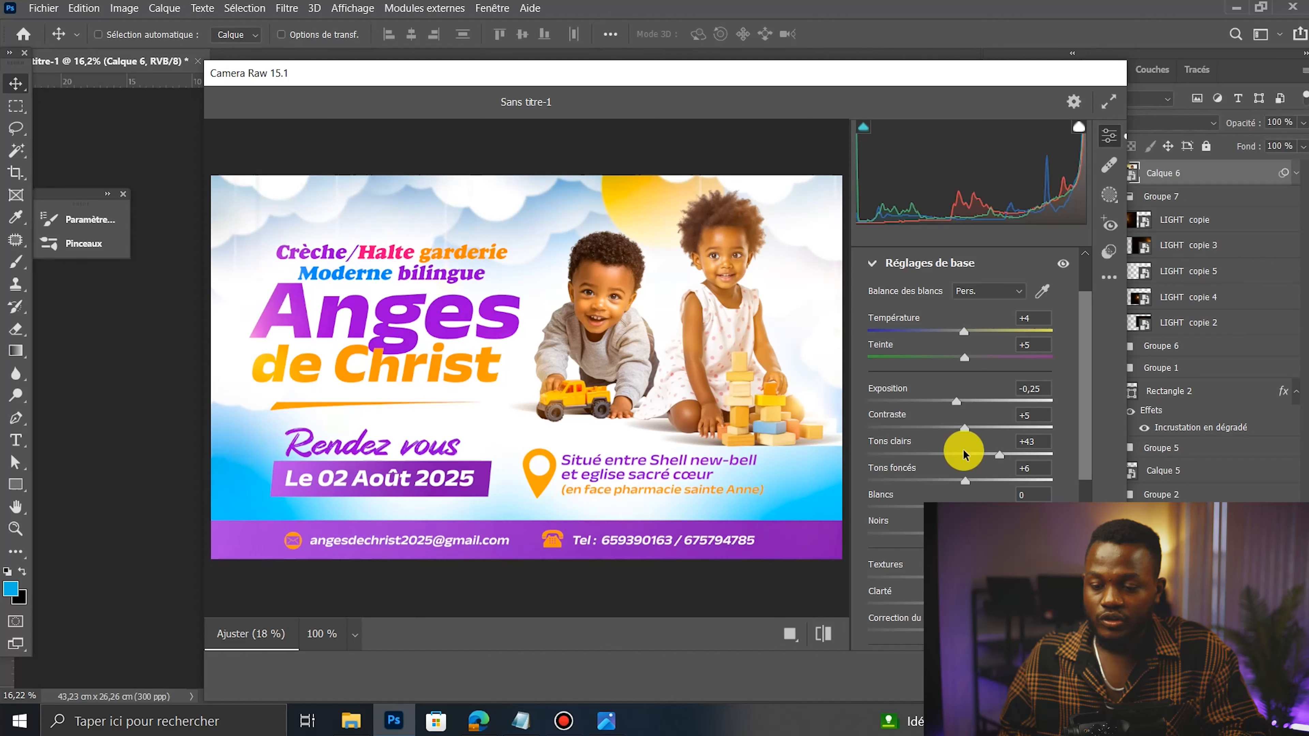
drag(960, 508, 974, 477)
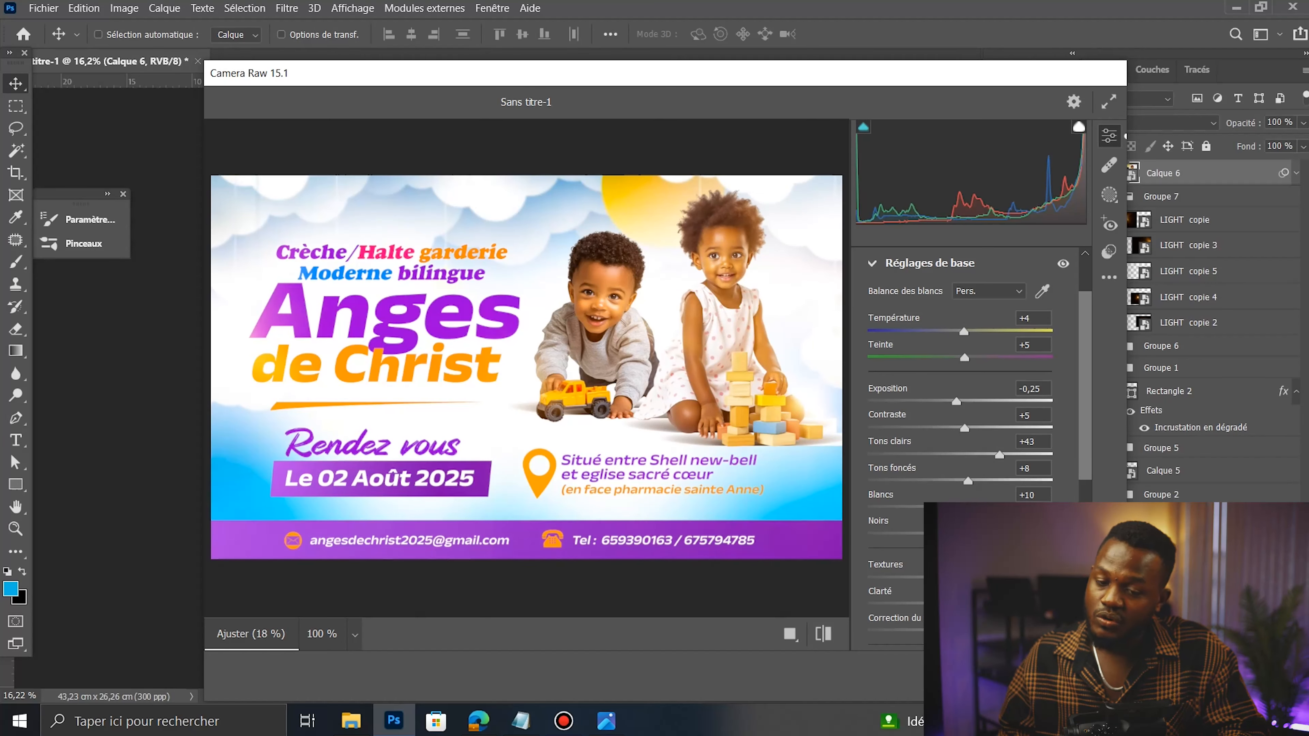
drag(960, 531, 949, 501)
Step: Set texture to +22, clarity to +10 and vibrance to +17
scroll(952, 498, down, 3)
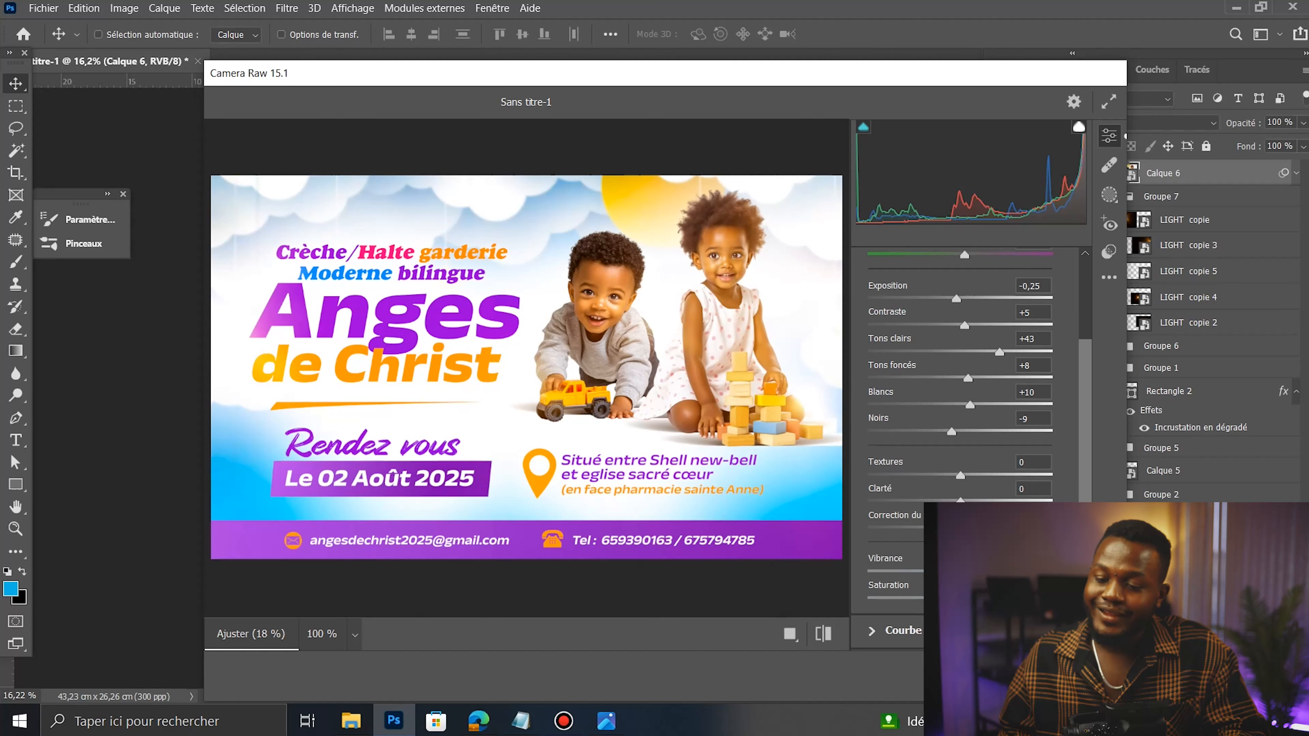
drag(963, 476, 1306, 489)
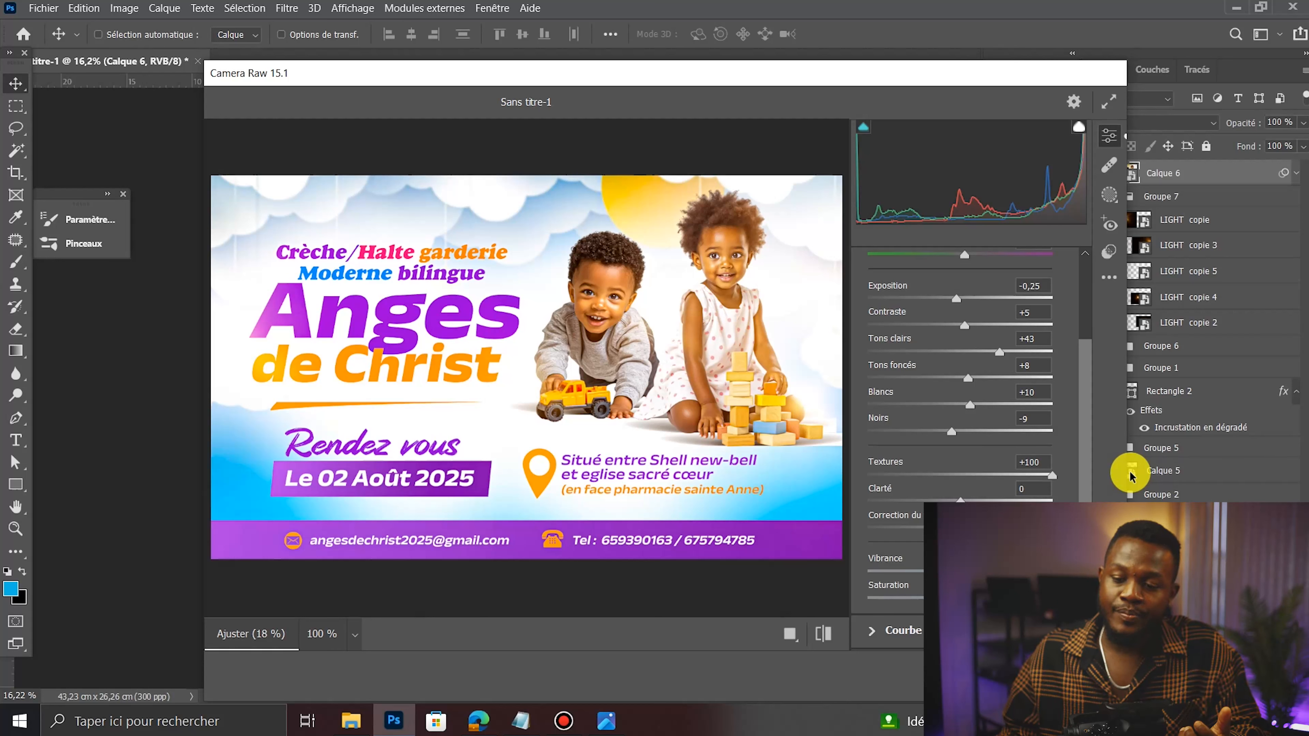
drag(1127, 475, 971, 500)
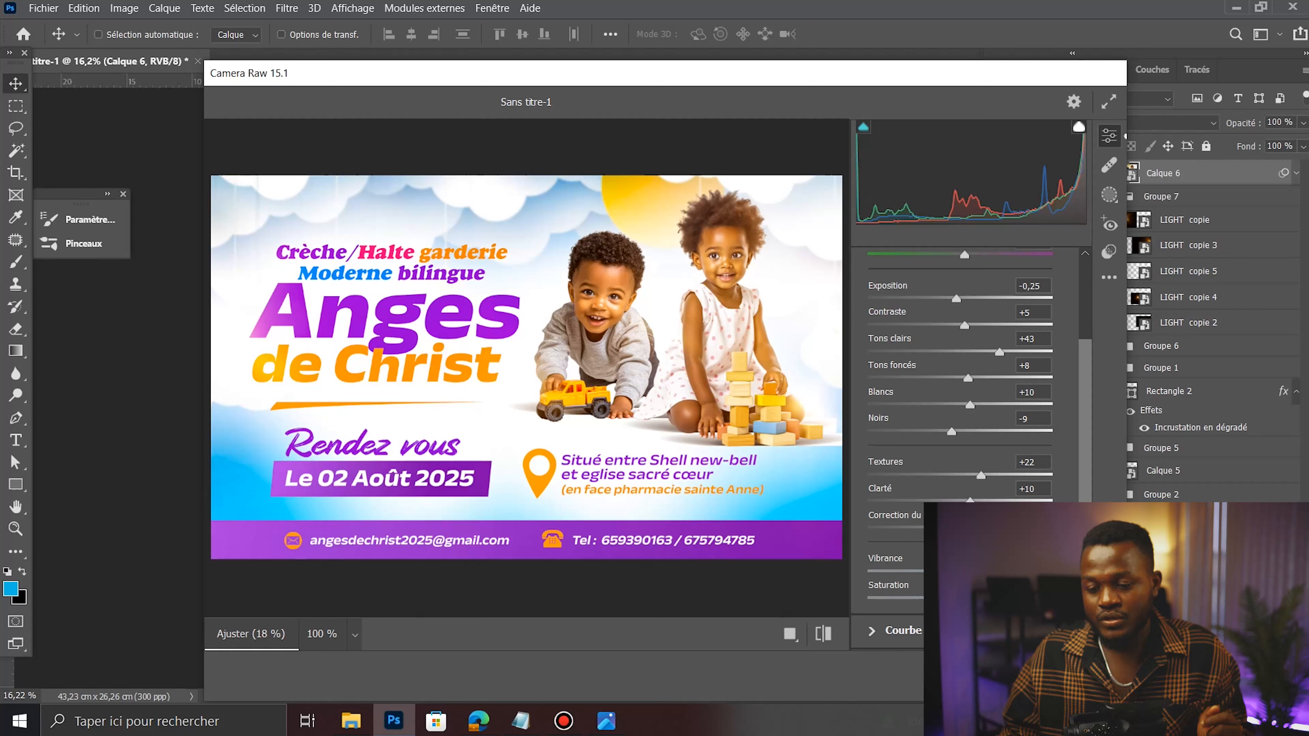
scroll(960, 361, down, 4)
drag(960, 365, 977, 365)
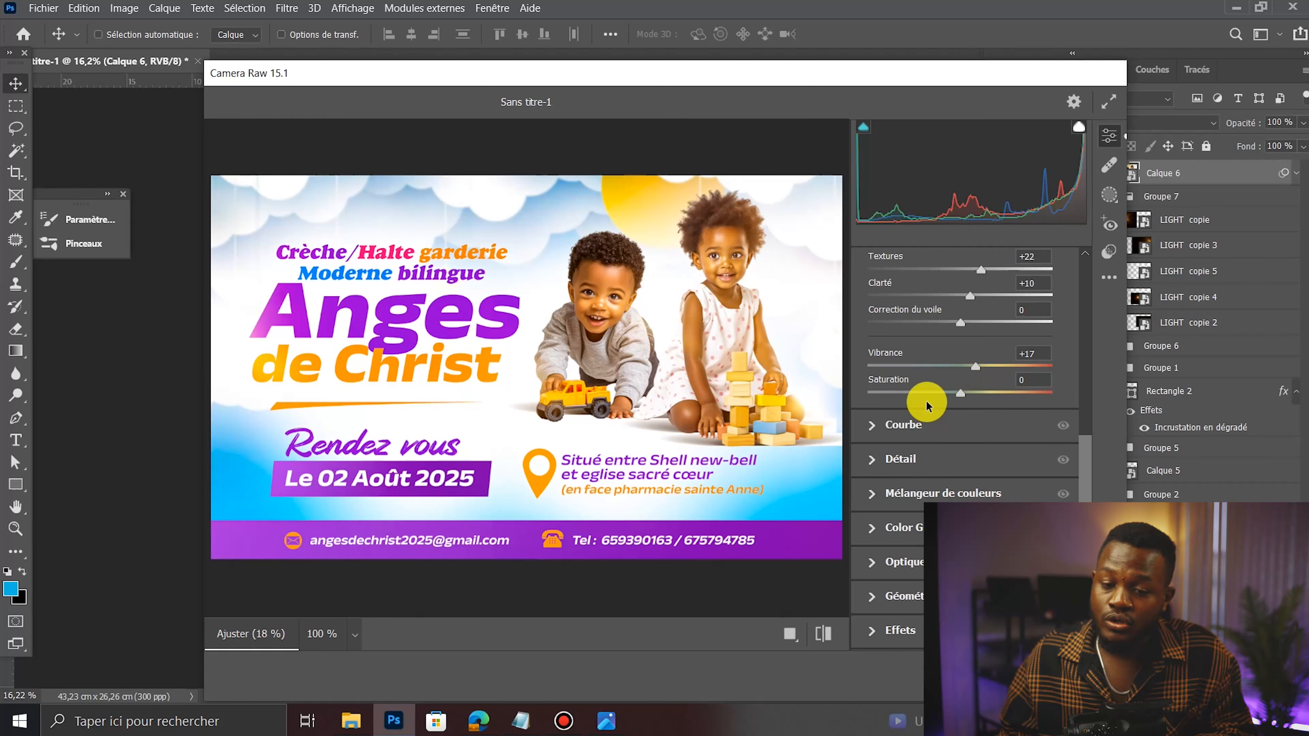
Step: In the Detail settings, set sharpness to 11, noise reduction to 71 and colour noise reduction to 79
click(930, 468)
drag(904, 476, 981, 510)
drag(873, 443, 887, 442)
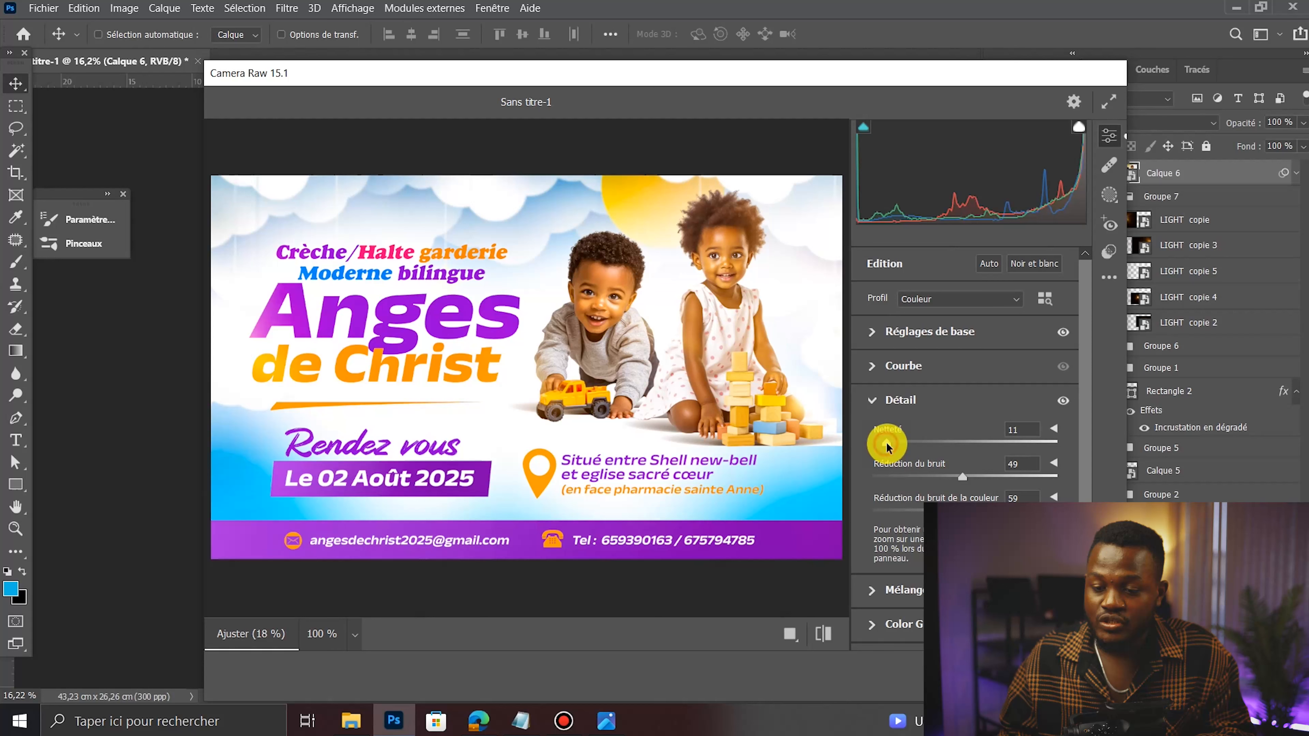
drag(962, 476, 997, 478)
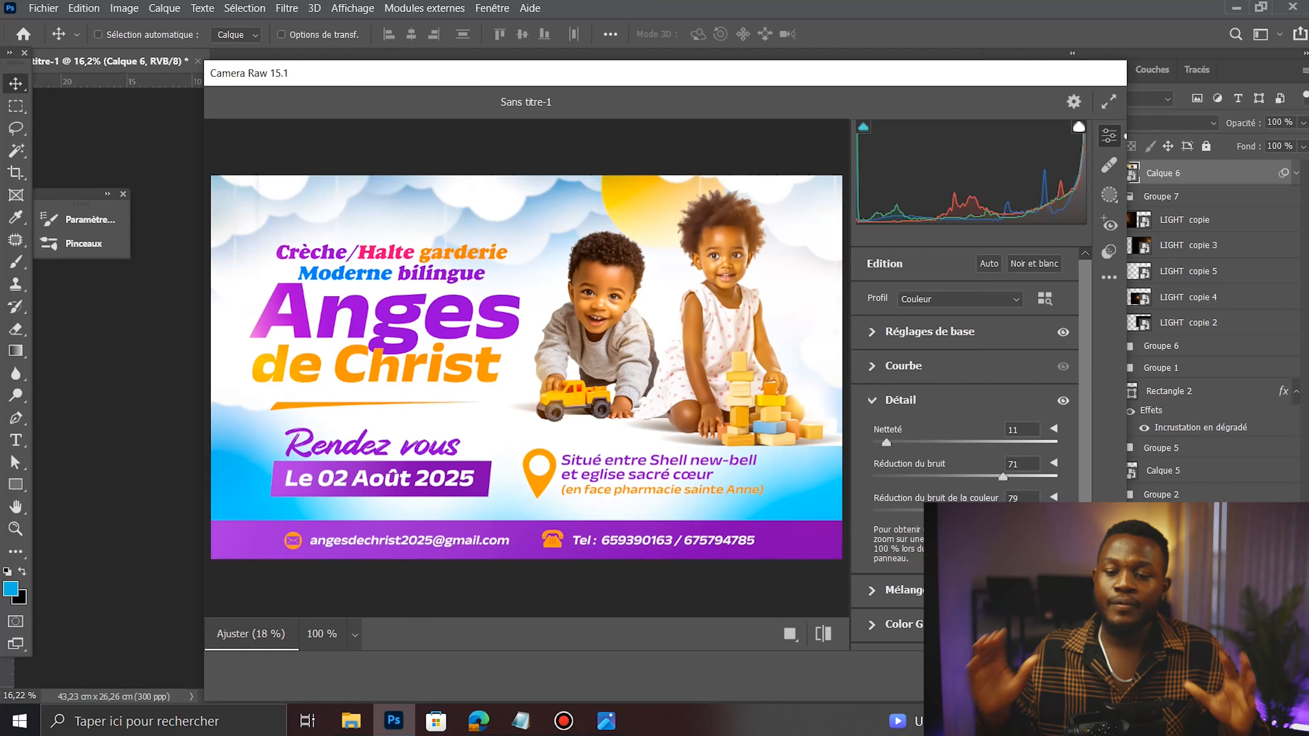
Step: In Color Grading, raise the midtone luminance slightly and lower the shadow luminance to -14
scroll(963, 412, down, 3)
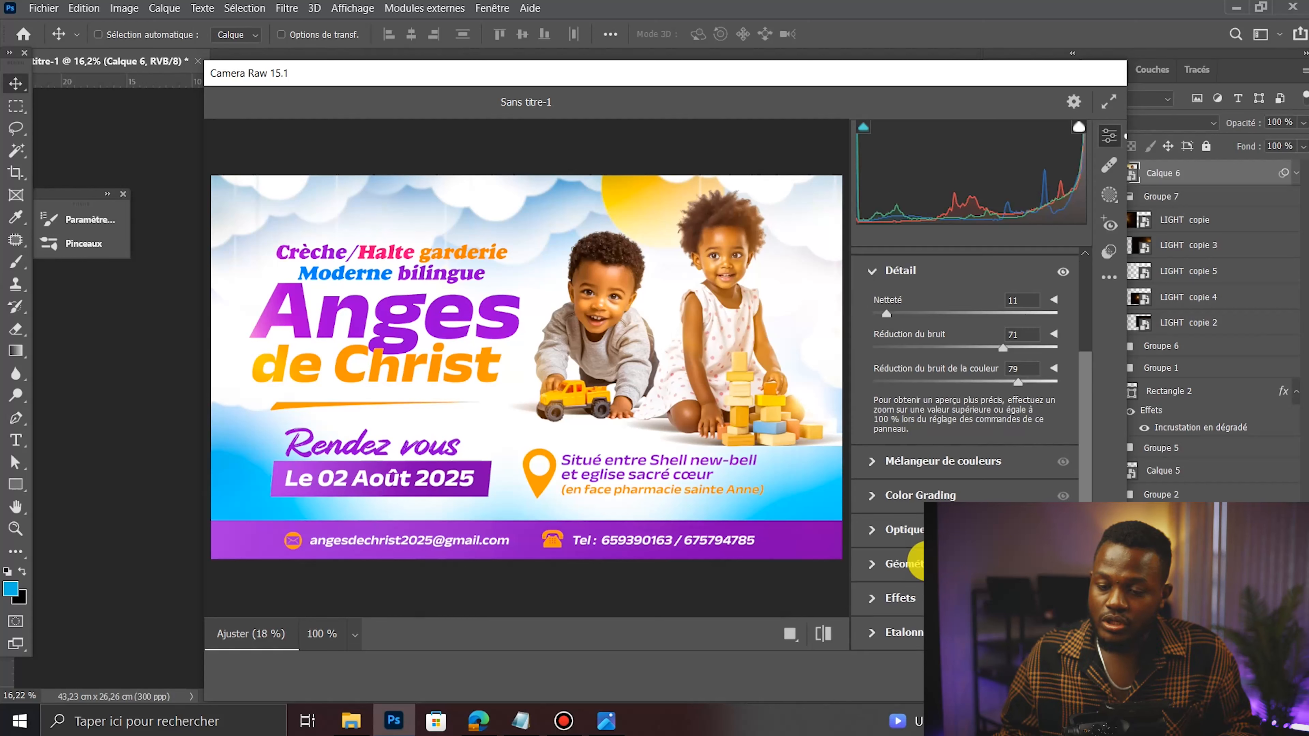
click(926, 496)
mouse_move(965, 439)
mouse_down()
mouse_move(976, 441)
mouse_move(853, 422)
mouse_move(970, 439)
mouse_up()
mouse_move(913, 578)
mouse_down()
mouse_move(959, 578)
mouse_move(877, 564)
mouse_move(910, 568)
mouse_up()
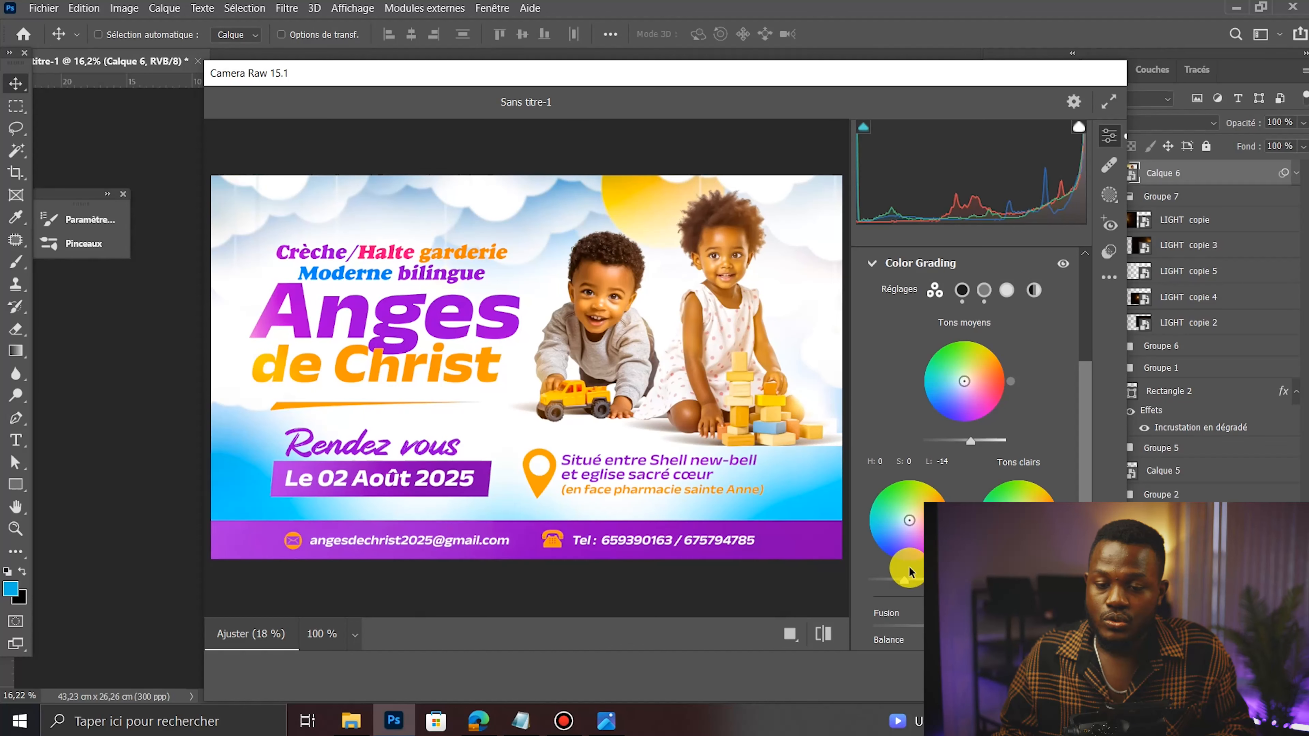
Step: In the Effects settings, add a moderate amount of grain and a darkening vignette to the flyer
scroll(909, 572, down, 3)
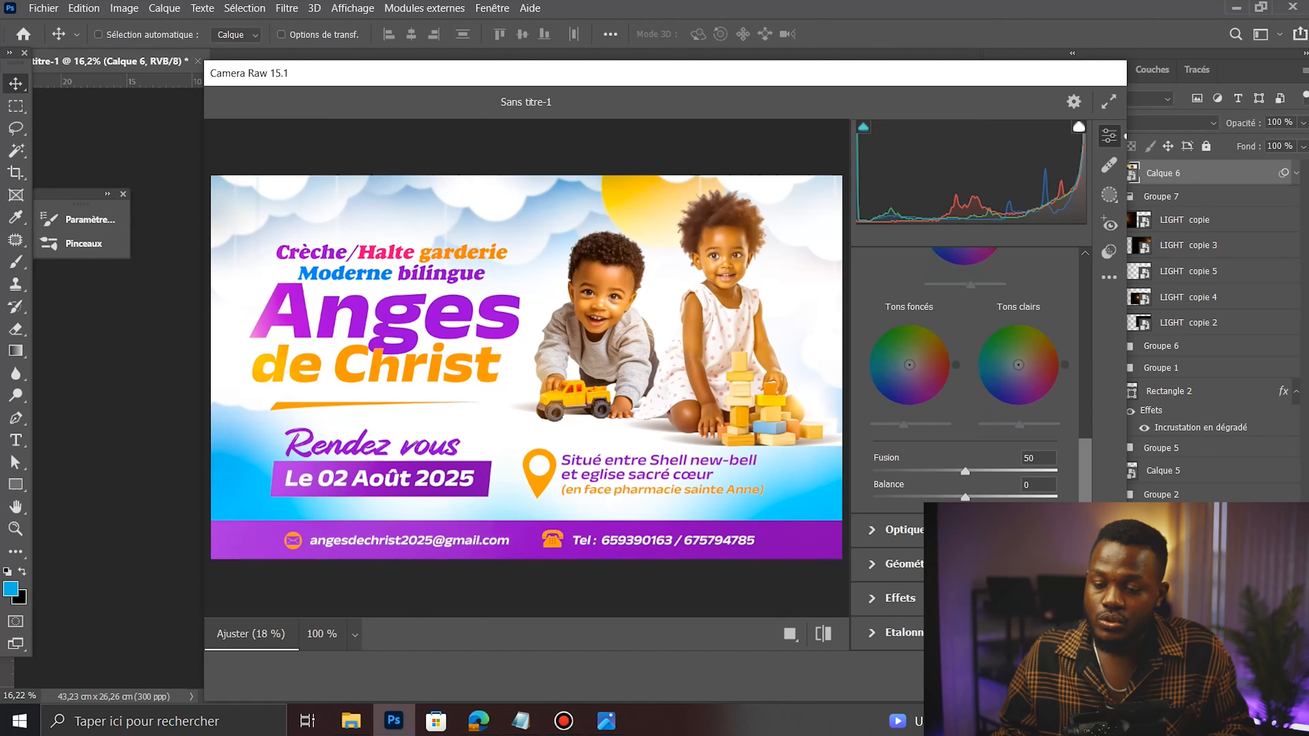
click(904, 598)
drag(875, 567, 949, 567)
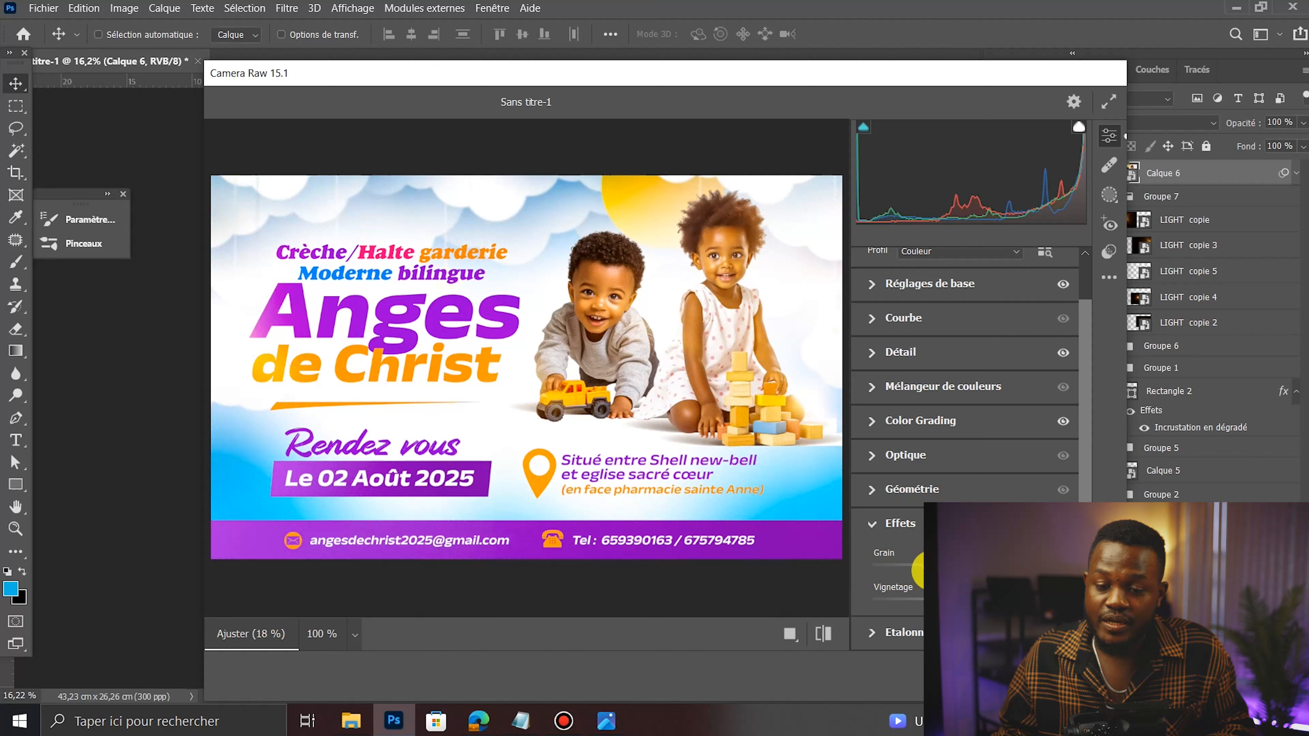
drag(948, 566, 931, 578)
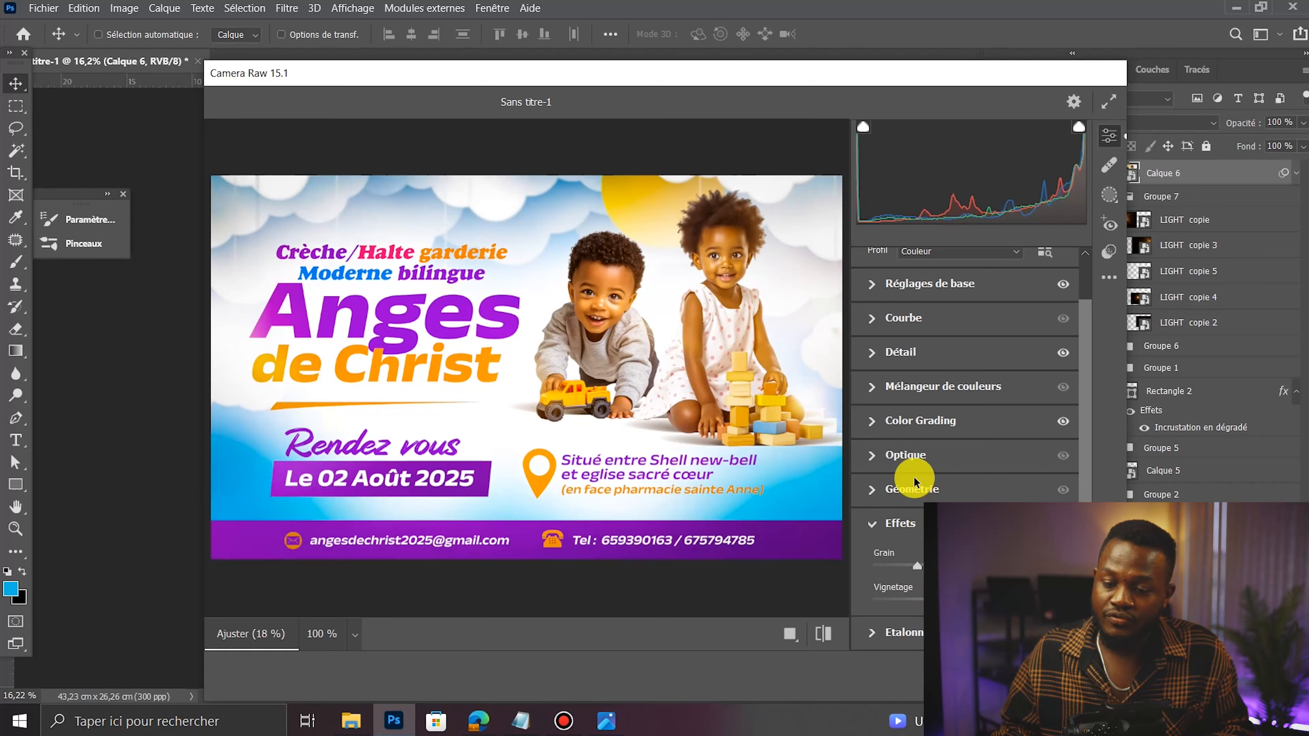
Step: Readjust the Detail settings to noise reduction 83 and sharpness 10
scroll(917, 442, up, 1)
click(902, 400)
click(1014, 484)
drag(1014, 484, 1024, 483)
click(885, 442)
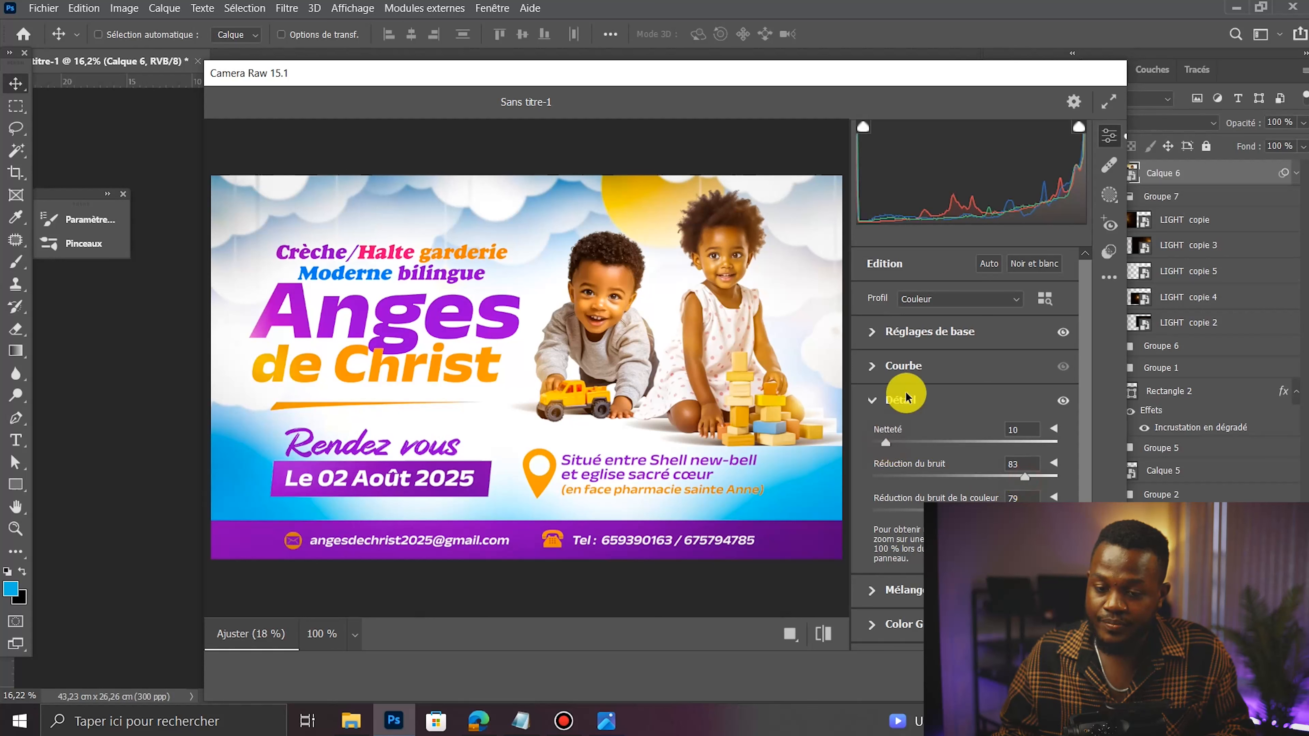
click(898, 400)
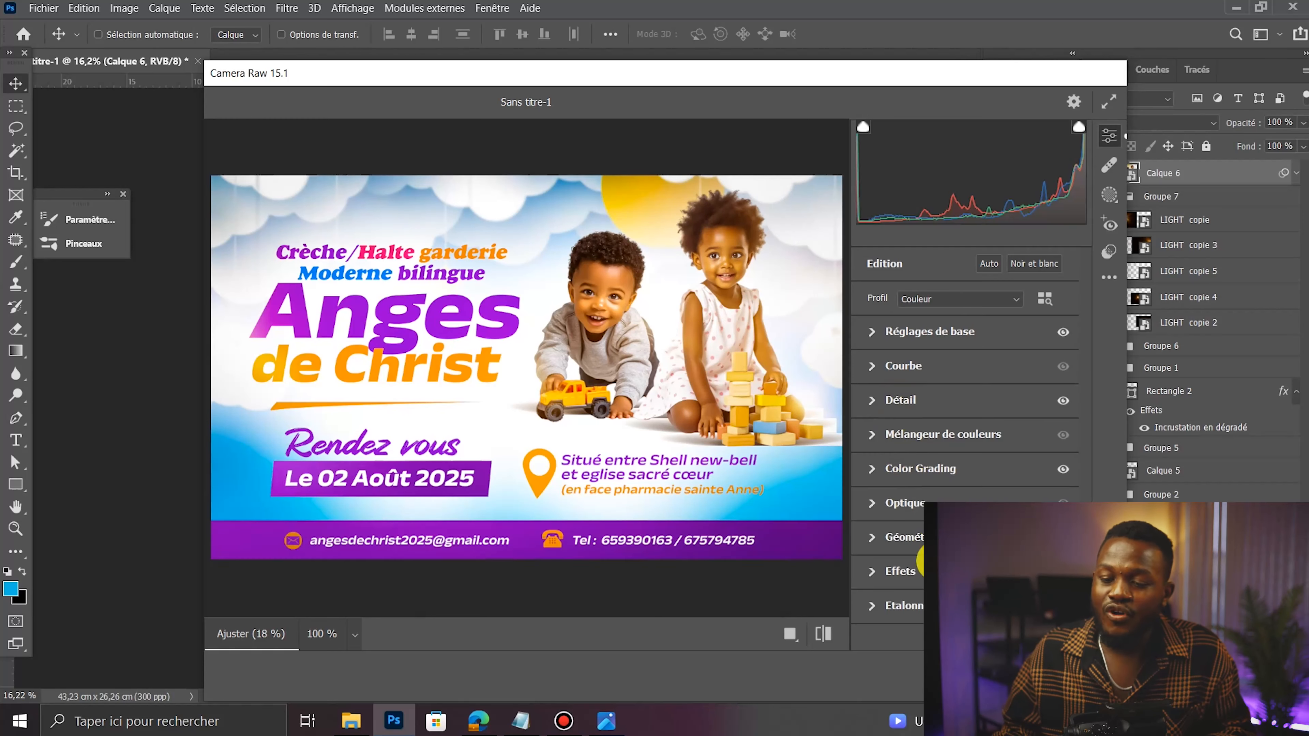
Step: In Calibration, set shadow tint to -17, red primary hue to -35 and saturation to -4, and fine-tune the green and blue primaries
click(909, 607)
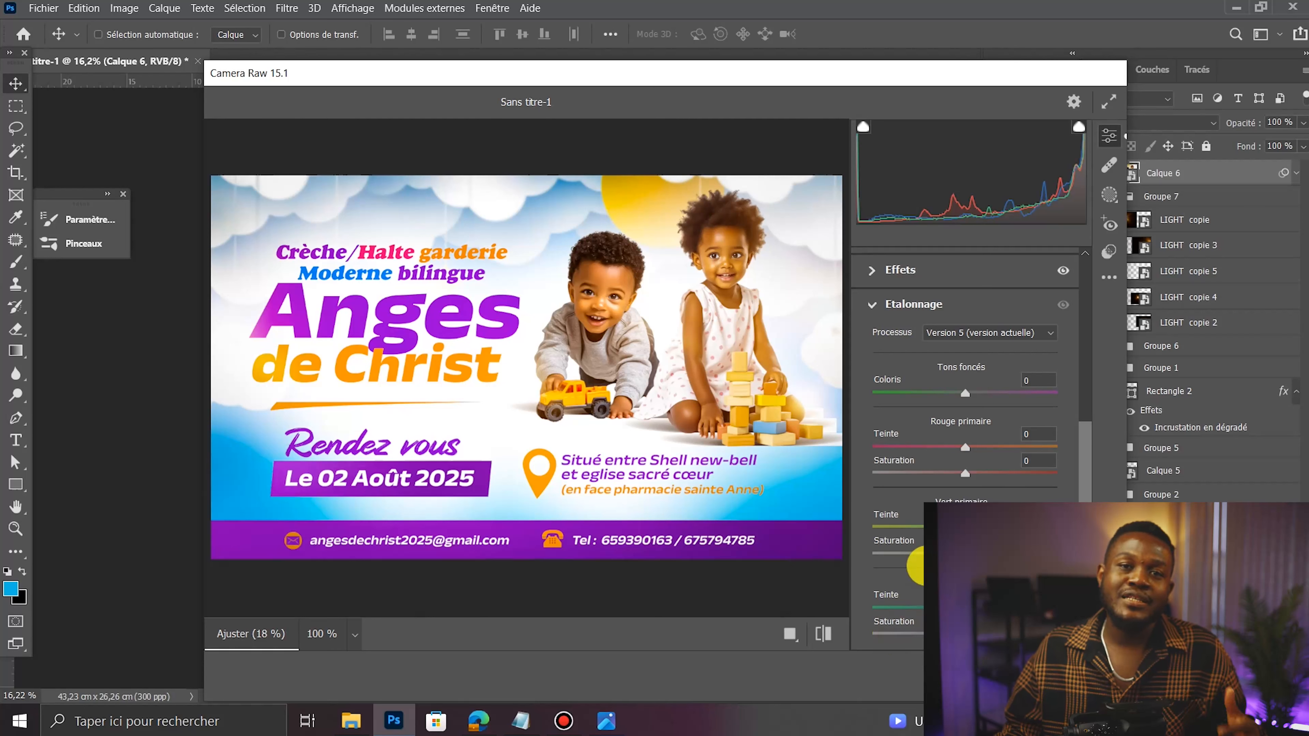
drag(966, 393, 960, 451)
mouse_move(964, 526)
mouse_down()
mouse_move(953, 518)
mouse_move(997, 518)
mouse_move(961, 501)
mouse_up()
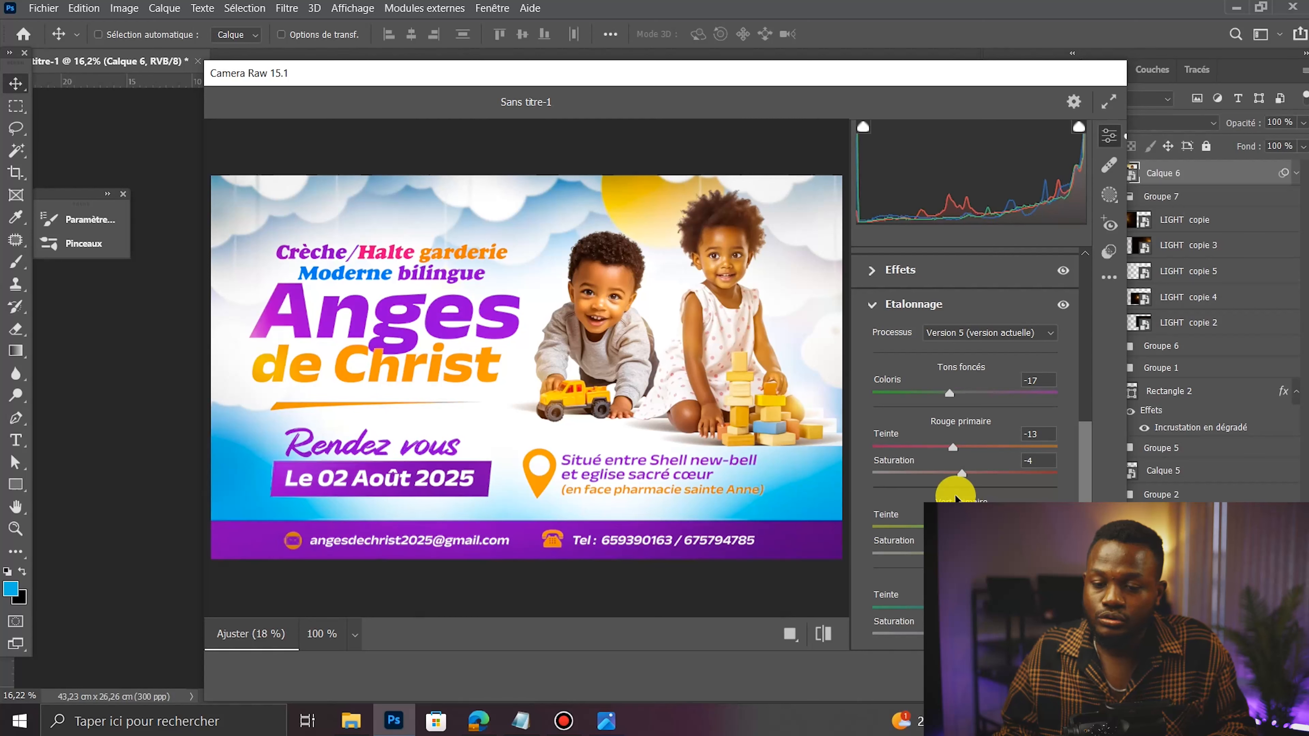
drag(961, 527, 967, 527)
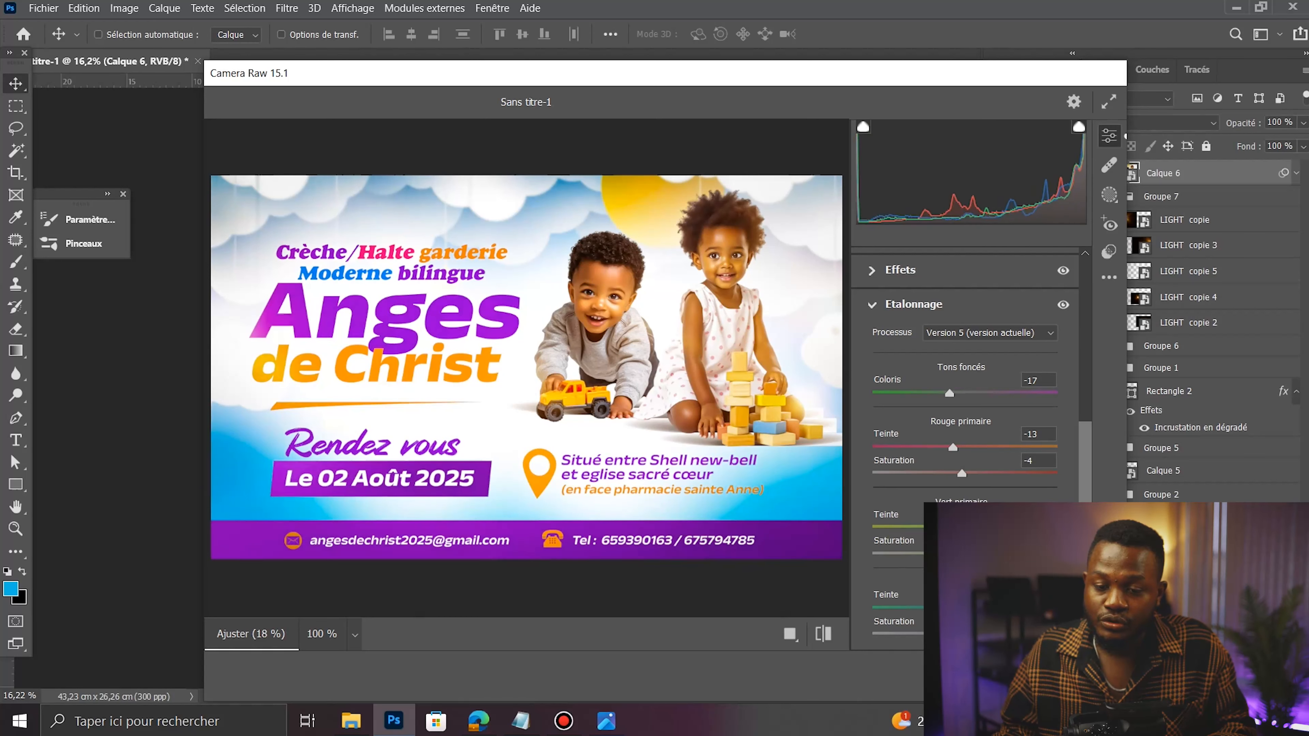
mouse_move(965, 607)
mouse_down()
mouse_move(925, 623)
mouse_move(953, 614)
mouse_move(916, 612)
mouse_move(985, 613)
mouse_up()
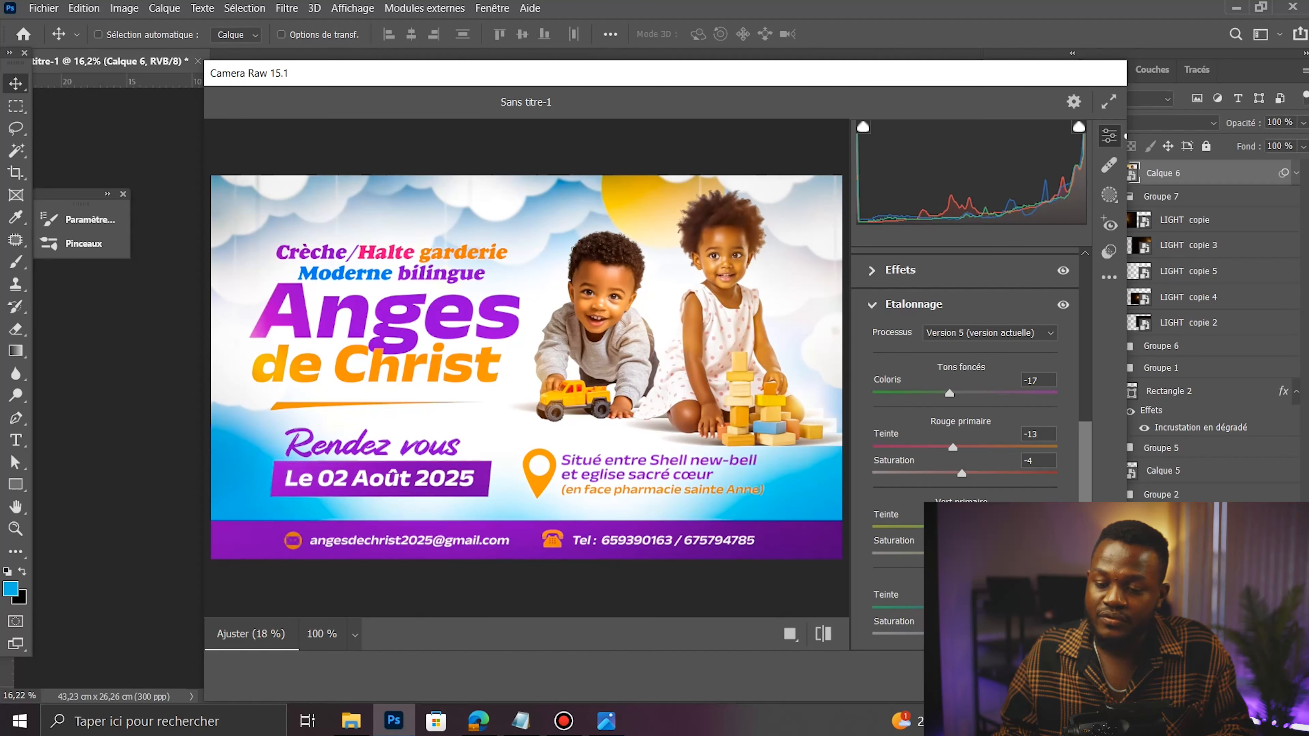
drag(953, 445, 931, 449)
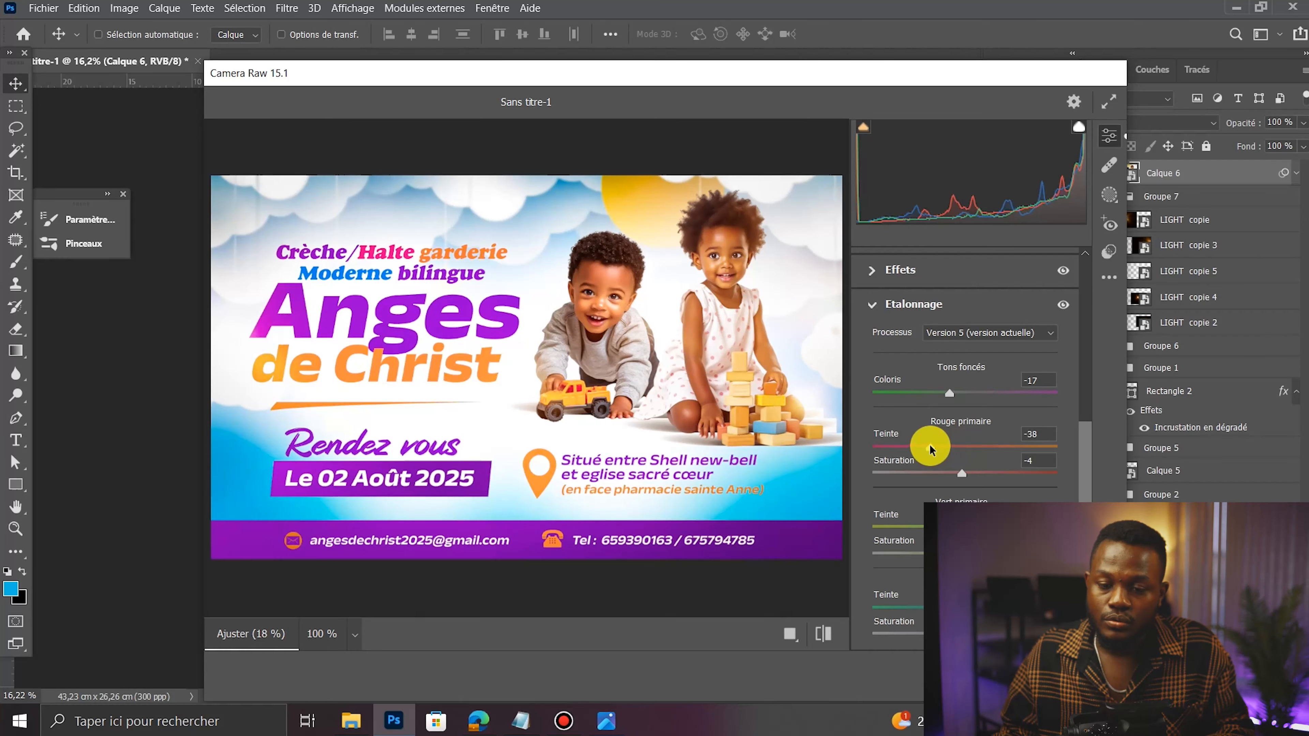
Step: Compare the flyer before and after the Camera Raw adjustments, and apply the filter
click(824, 634)
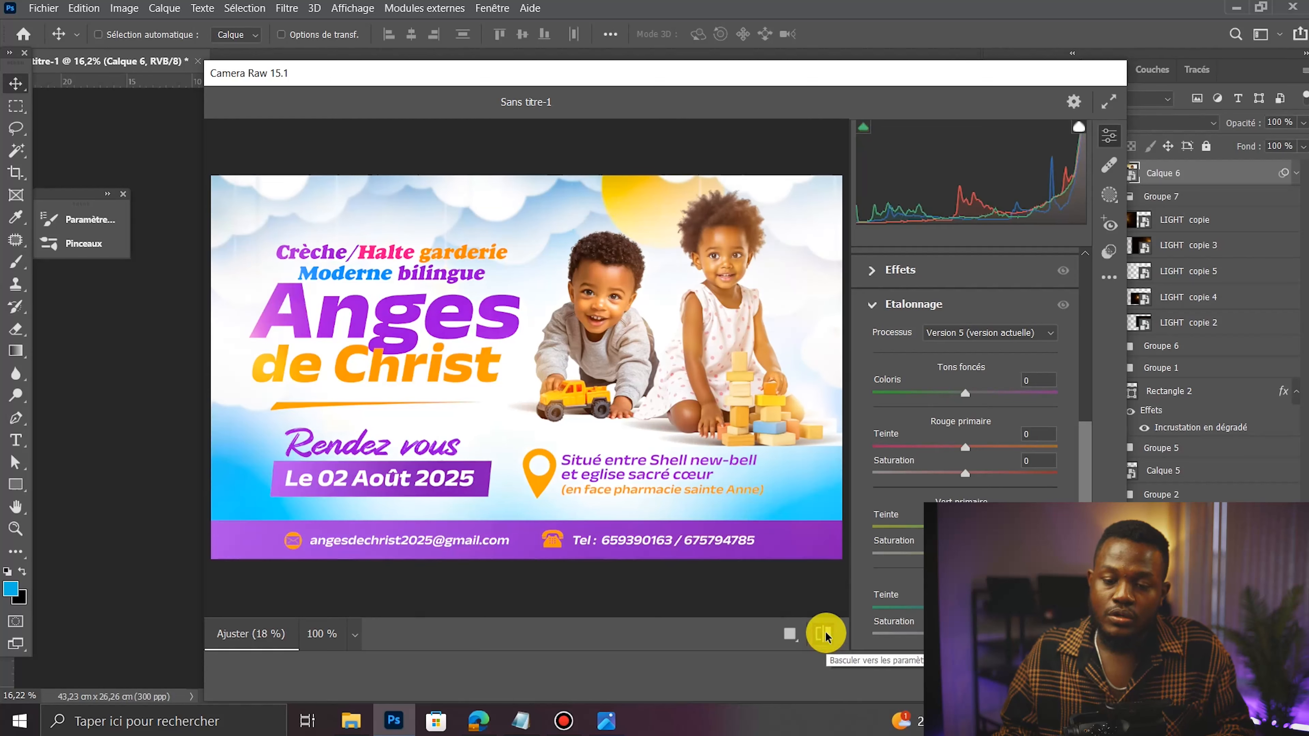
click(824, 634)
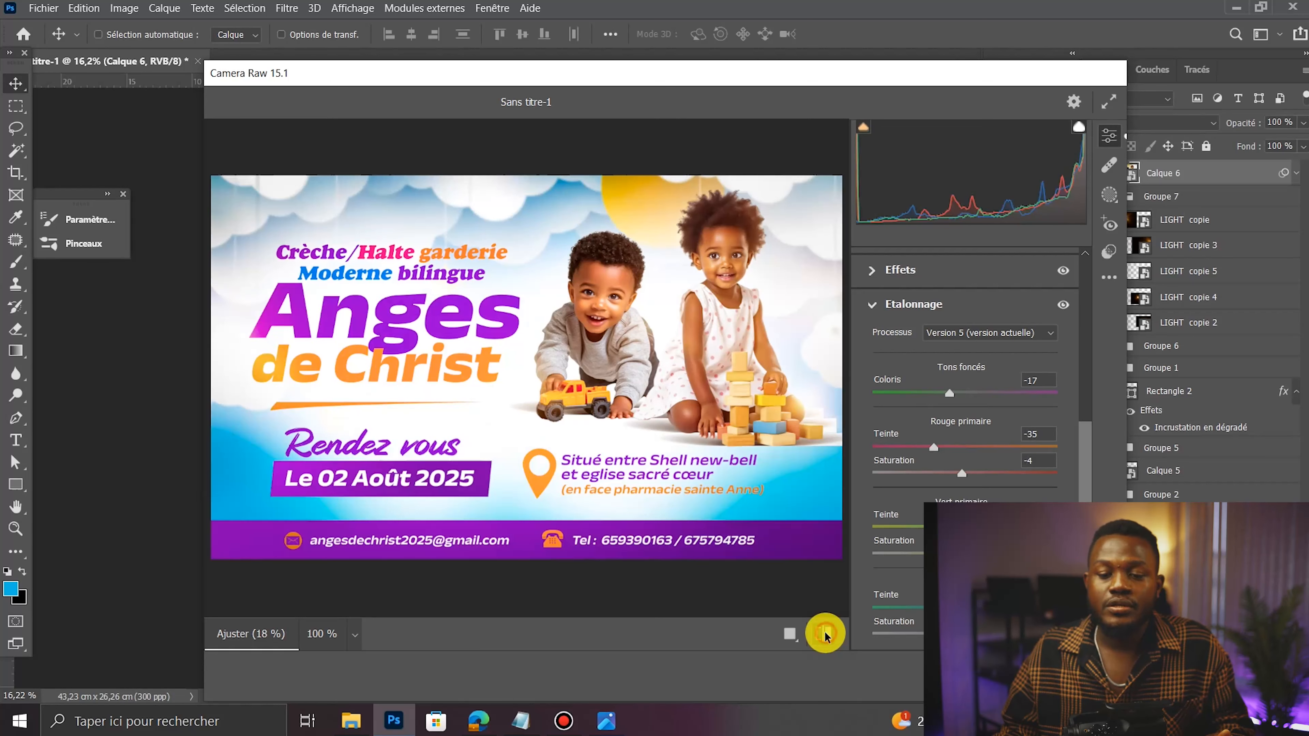
click(824, 633)
click(824, 633)
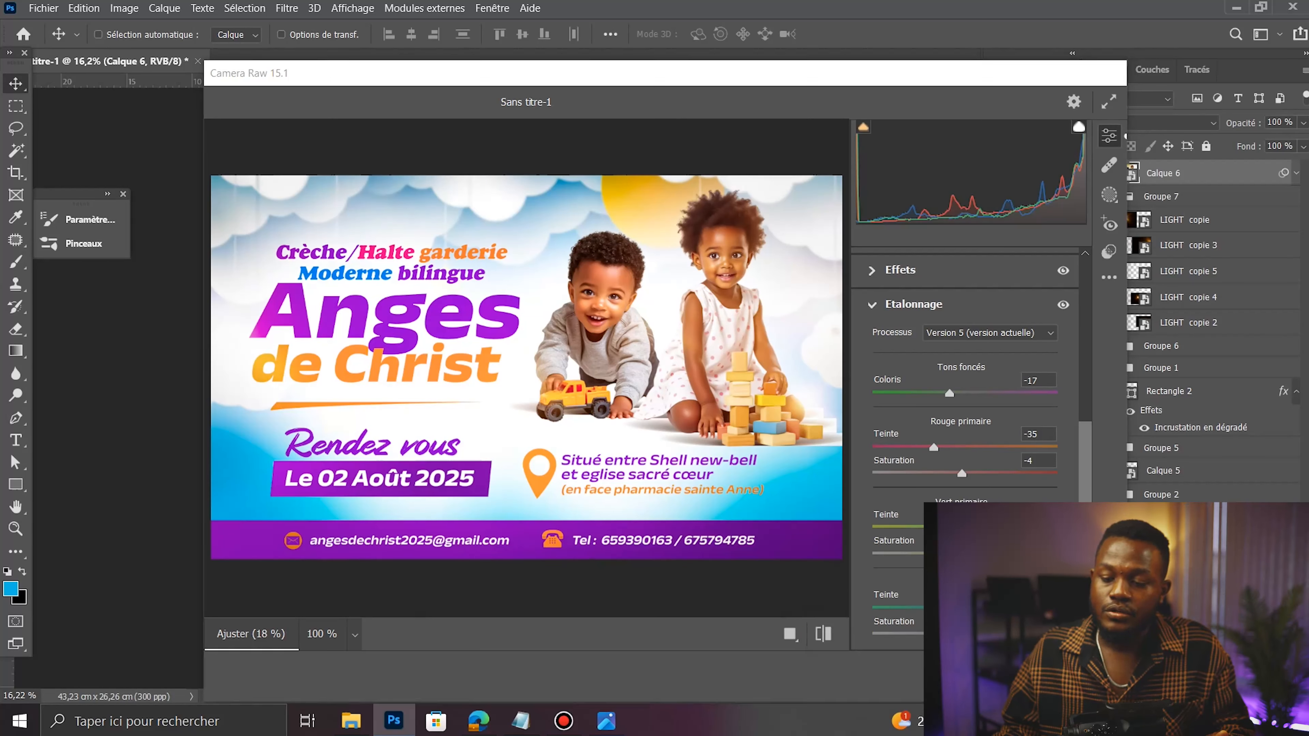
key(Return)
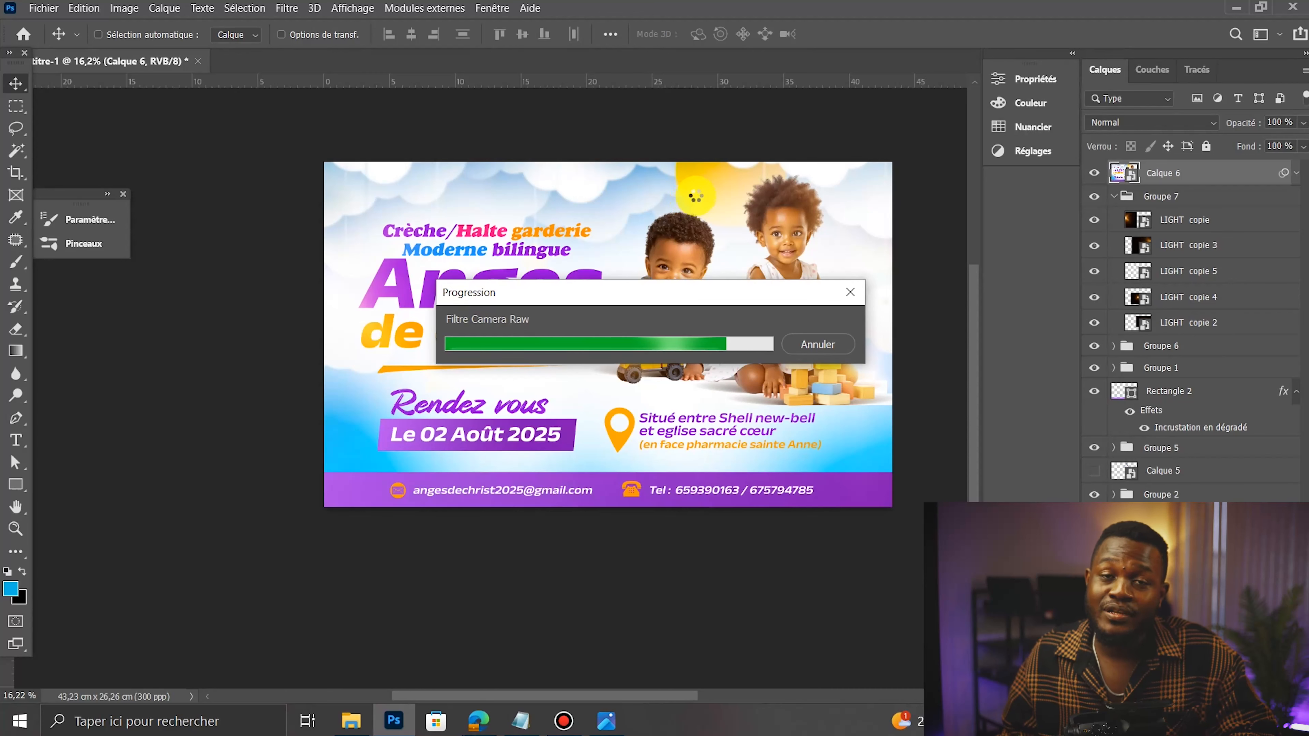
Step: Lower the opacity of the filtered merged layer Calque 6 to 62%
scroll(847, 292, up, 2)
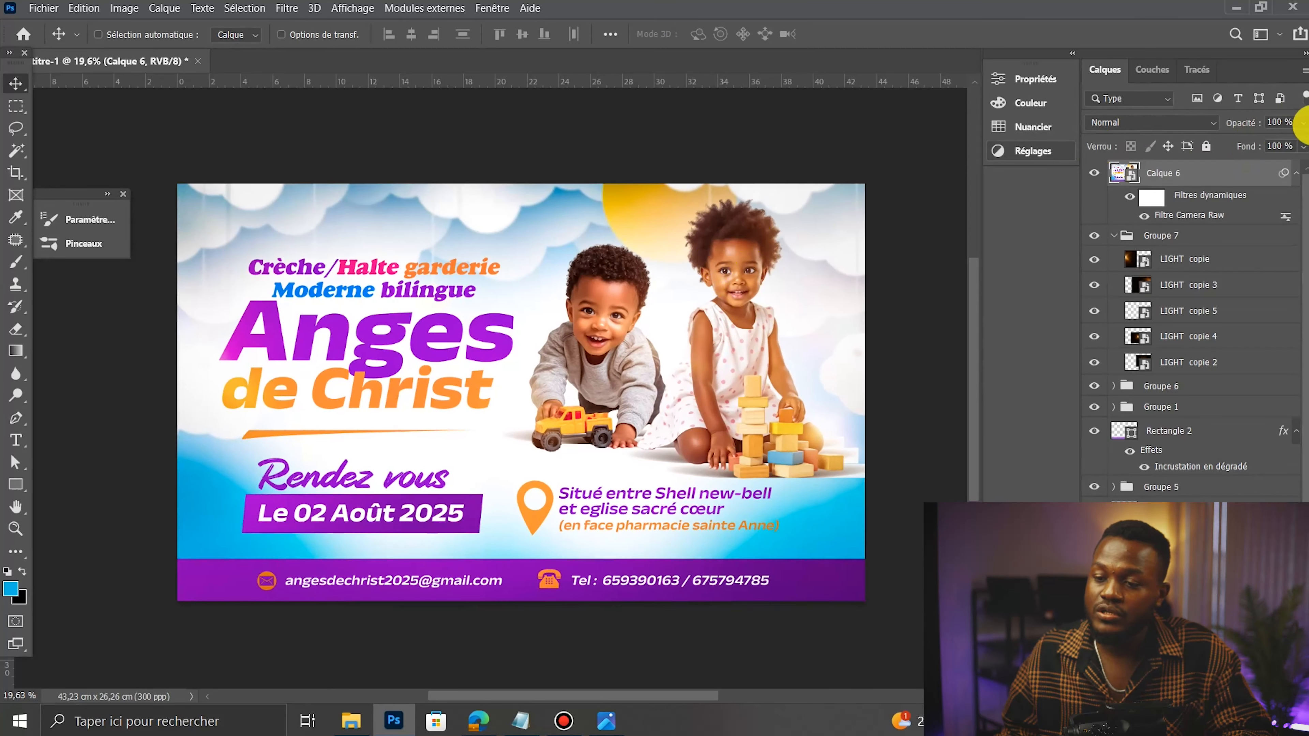
click(1302, 122)
drag(1285, 149, 1282, 147)
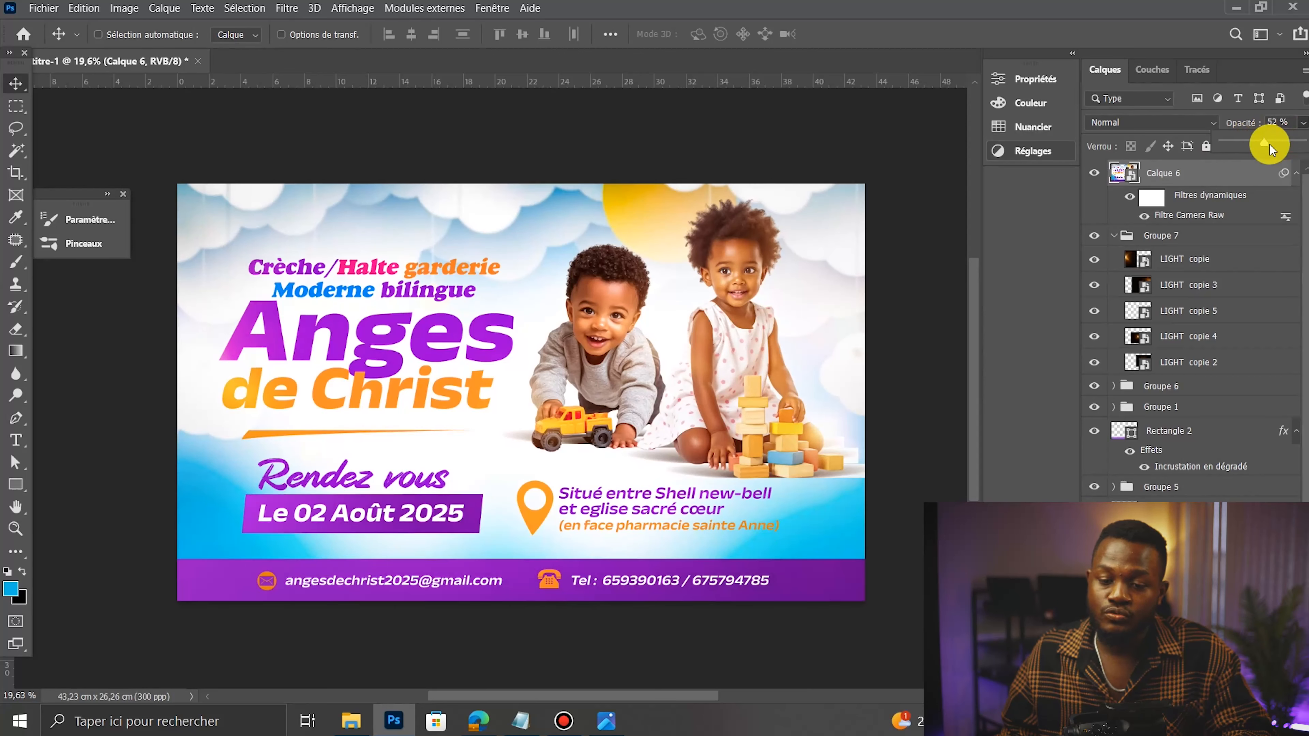
drag(1256, 140, 1270, 144)
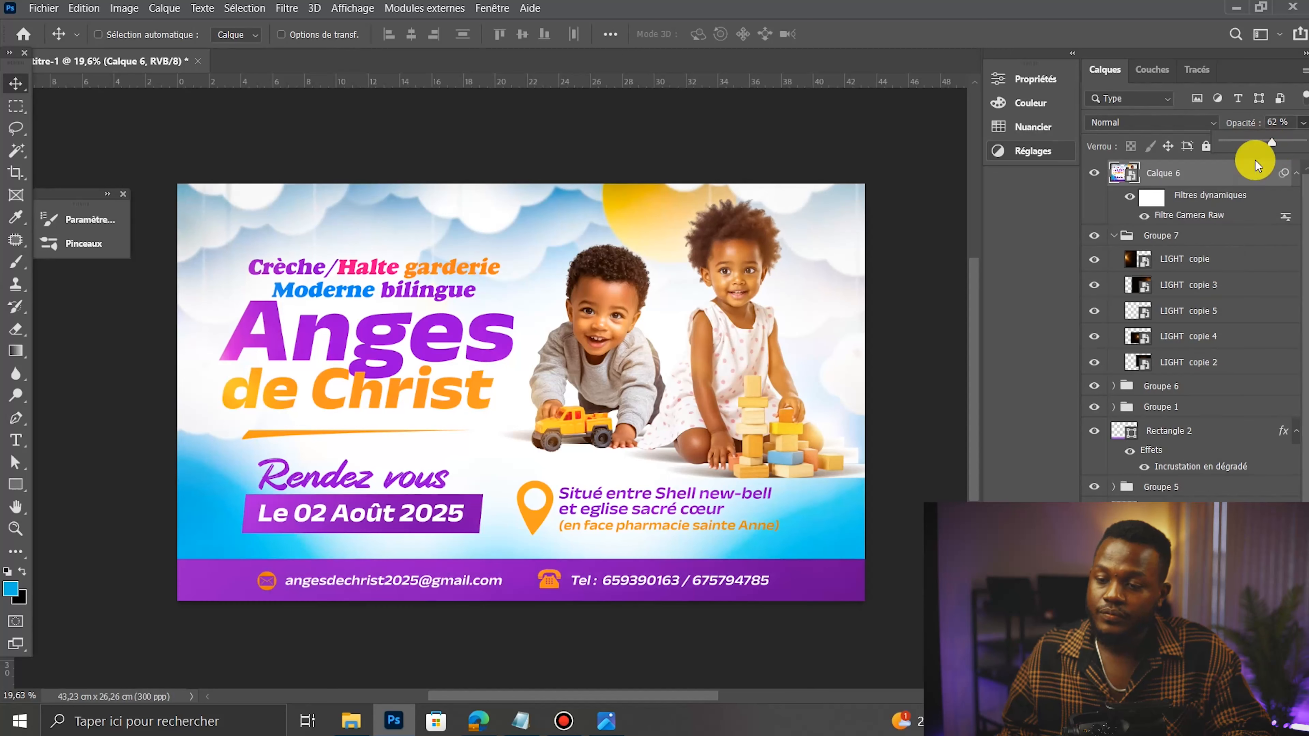
Step: Set the Gaussian Blur smart filter on the sky and clouds background layer to a radius of 13.9 pixels
scroll(1195, 608, down, 2)
double_click(1196, 618)
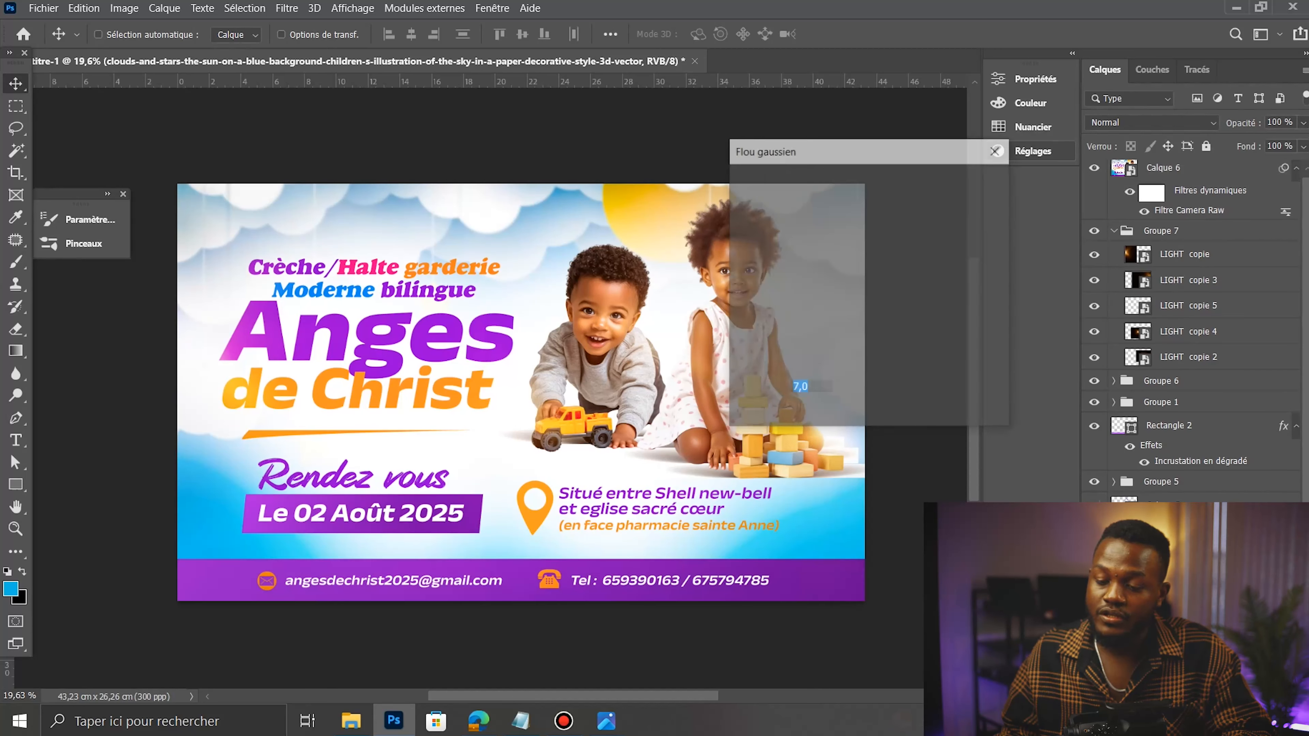
drag(795, 415, 811, 415)
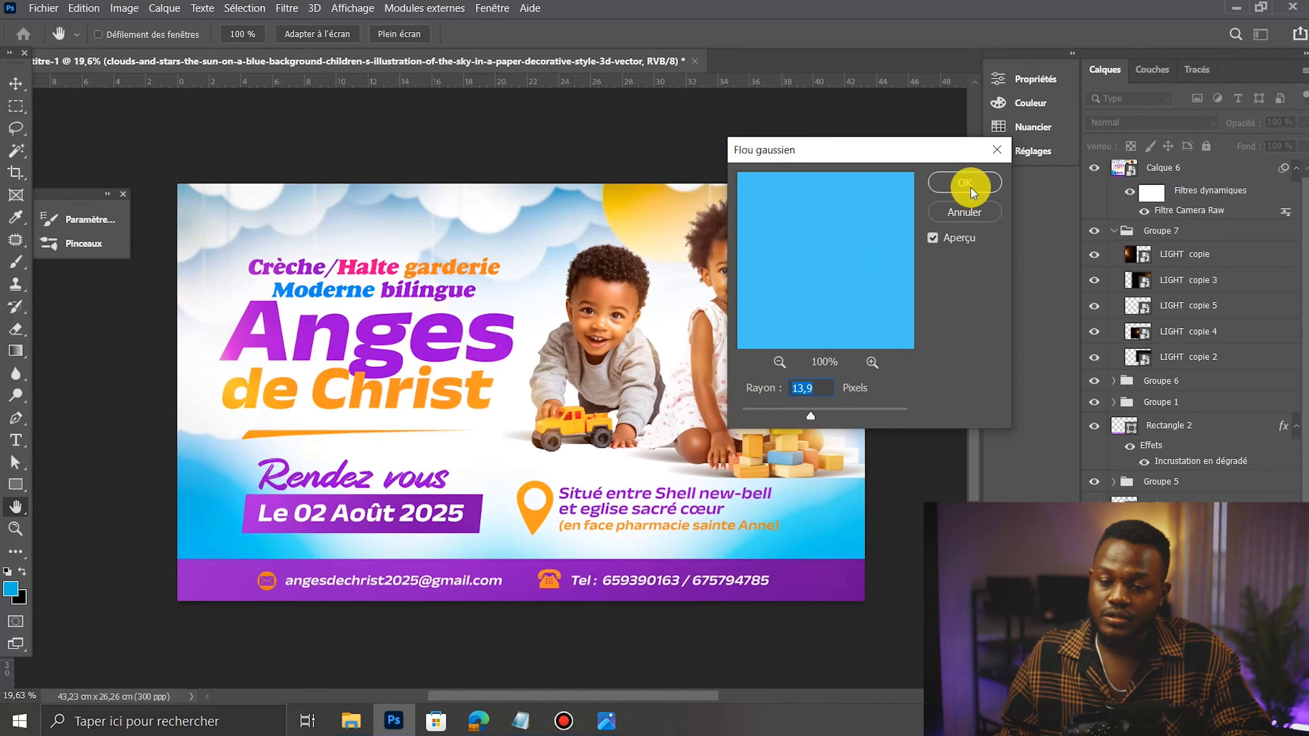
click(959, 184)
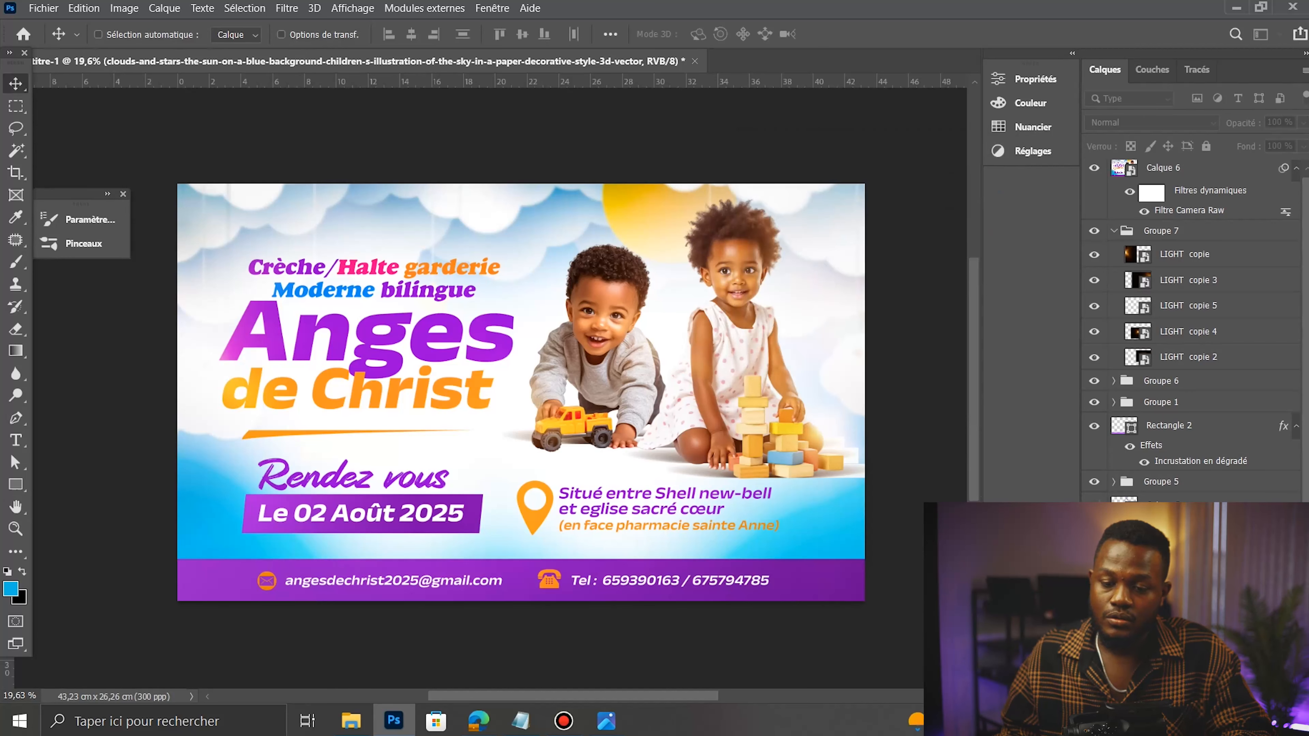
scroll(545, 429, down, 1)
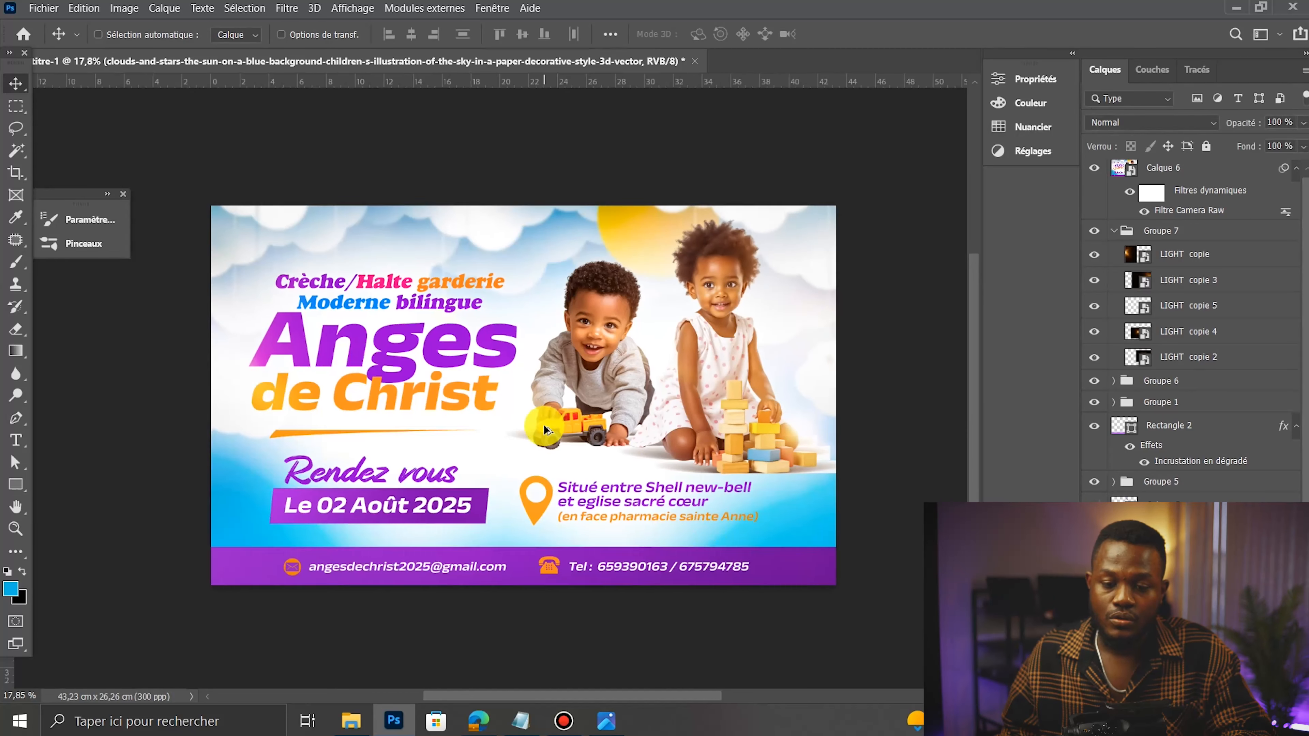
scroll(629, 287, up, 1)
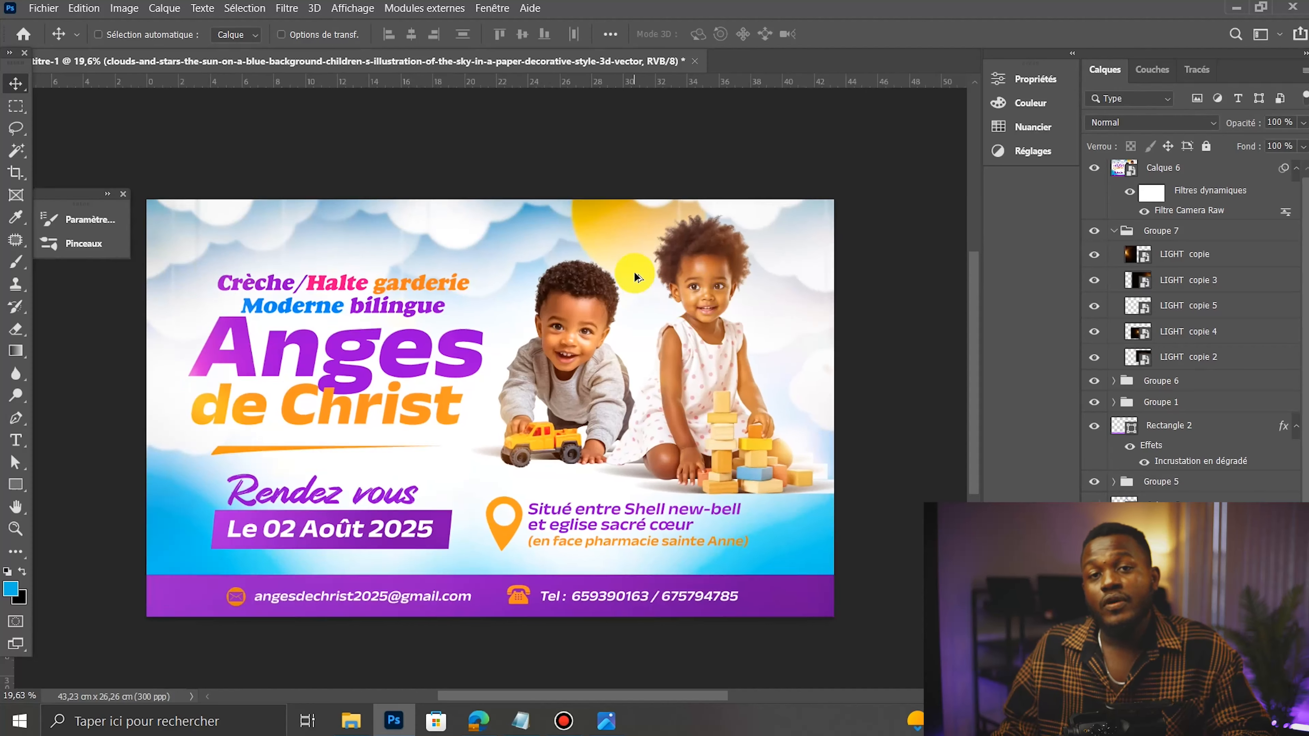
scroll(634, 271, down, 1)
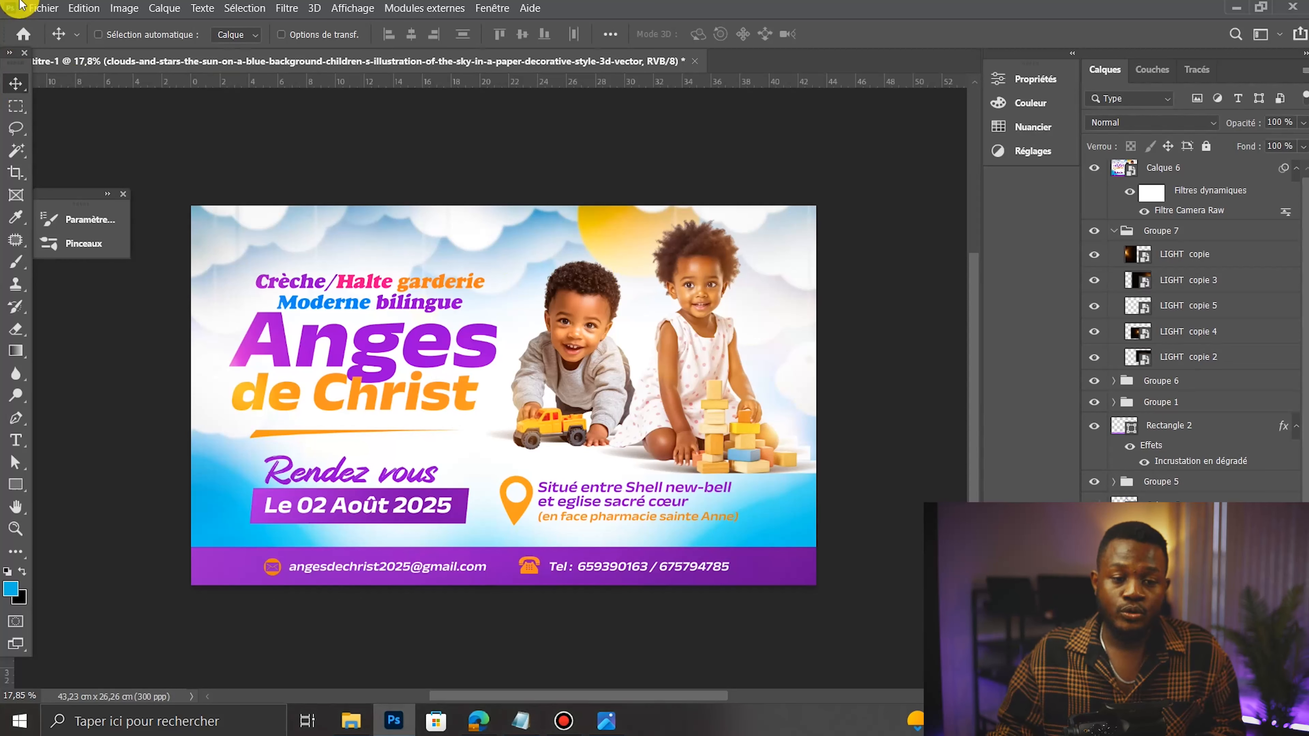
Step: Open the Export As dialog for the finished flyer
click(44, 8)
mouse_move(82, 260)
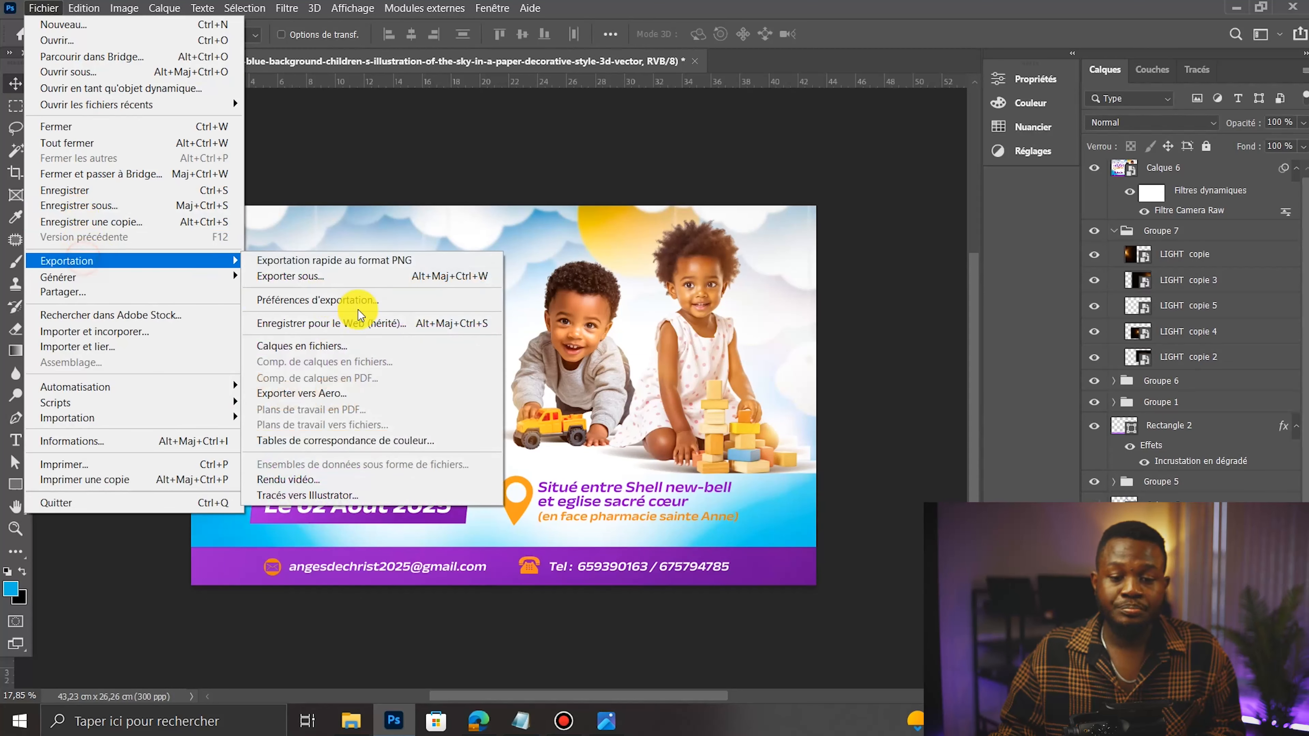
click(337, 277)
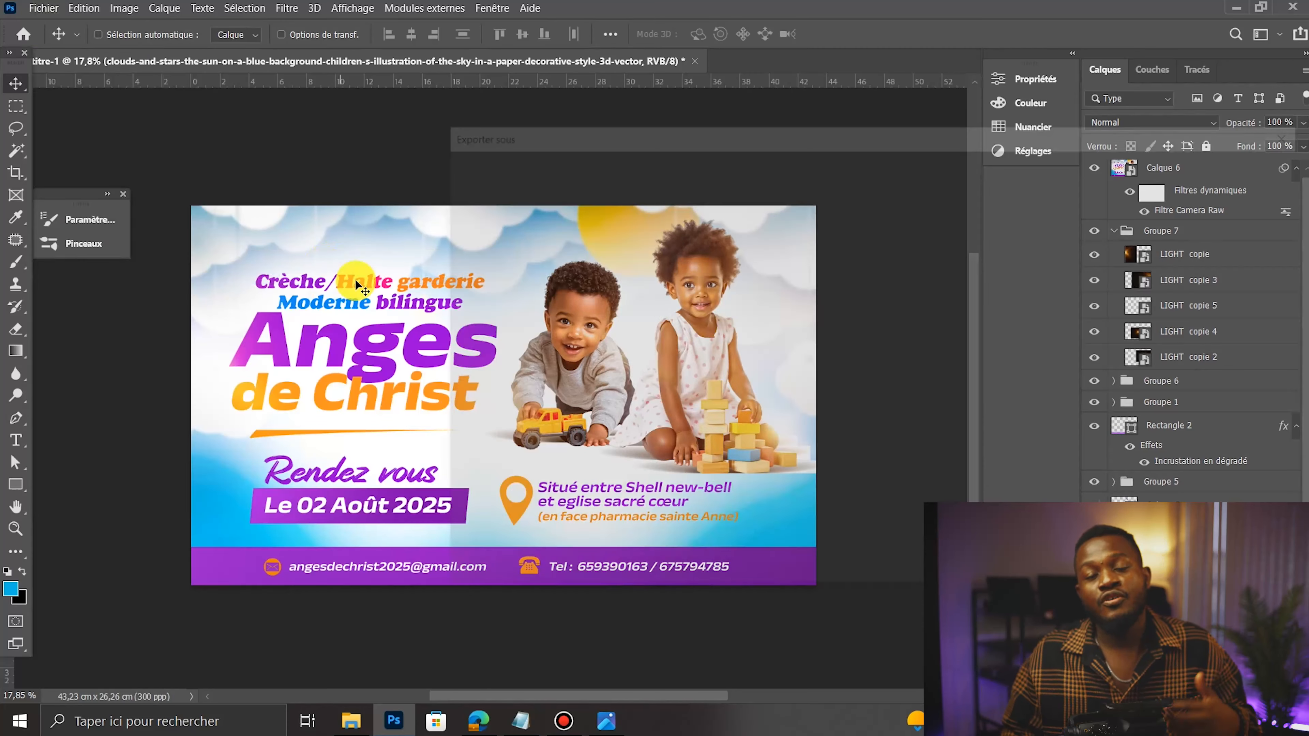